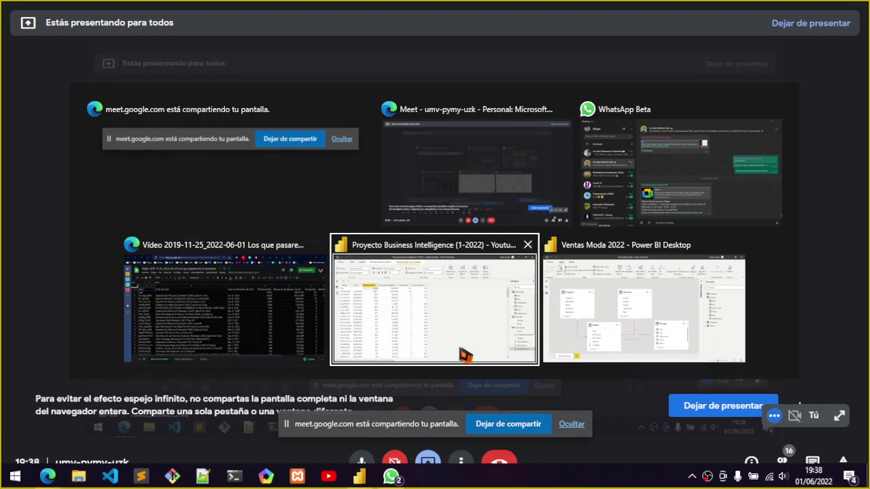
Step: Switch to the spreadsheet of YouTube video data, hide the screen-sharing notice and select the first video's title
{"action": "left_click", "coordinate": [299, 313]}
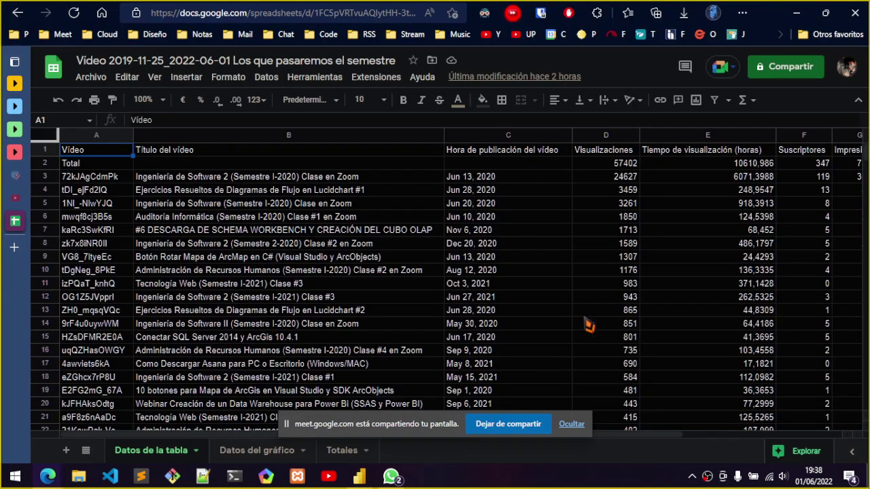
{"action": "left_click", "coordinate": [571, 423]}
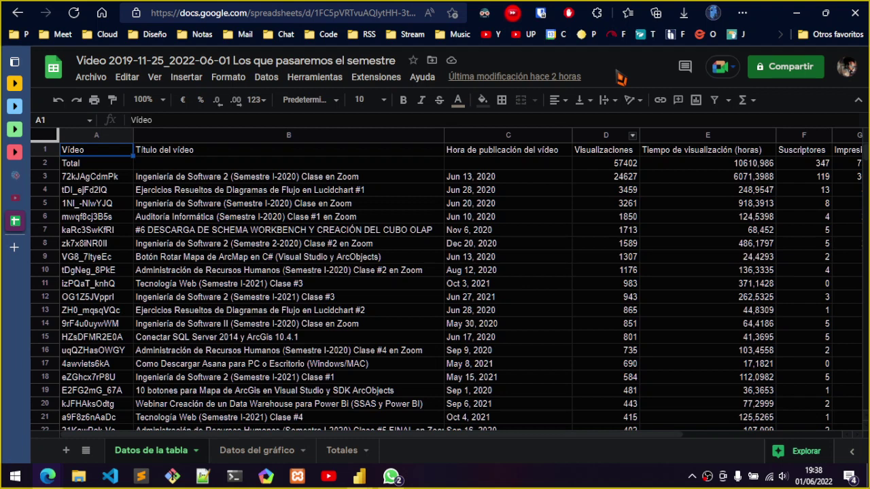
{"action": "left_click", "coordinate": [242, 219]}
{"action": "left_click", "coordinate": [232, 178]}
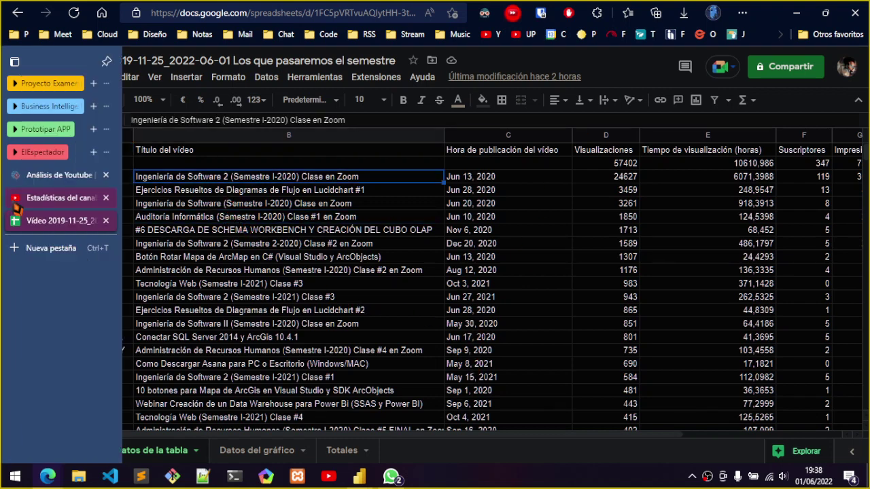
Step: View the YouTube channel statistics page and return to the video data spreadsheet
{"action": "left_click", "coordinate": [16, 204]}
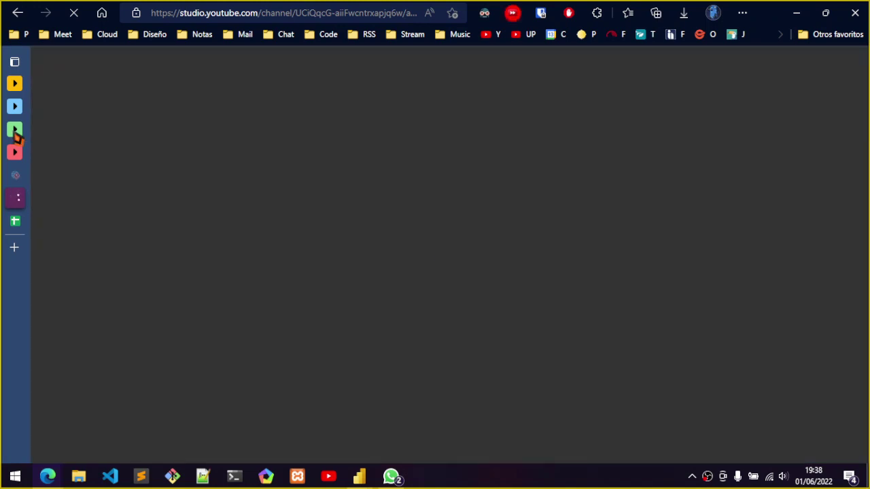
{"action": "left_click", "coordinate": [16, 174]}
{"action": "key", "text": "ctrl+Tab"}
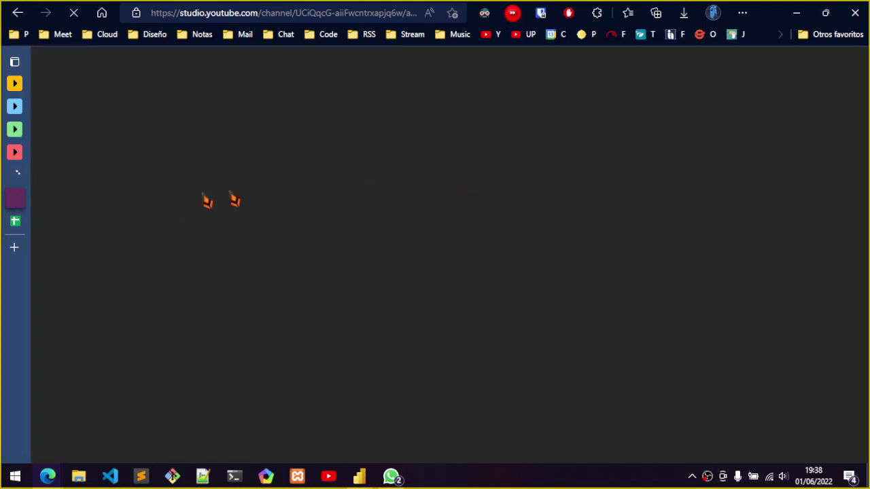
{"action": "left_click", "coordinate": [24, 228]}
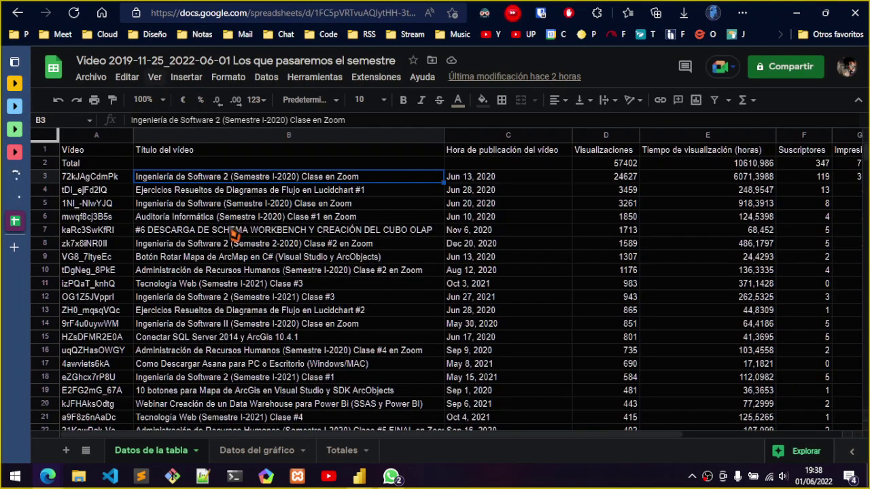
Step: Examine the video IDs, titles and publication dates in the first data rows of the Datos de la tabla sheet
{"action": "left_click", "coordinate": [237, 229]}
{"action": "left_click", "coordinate": [342, 191]}
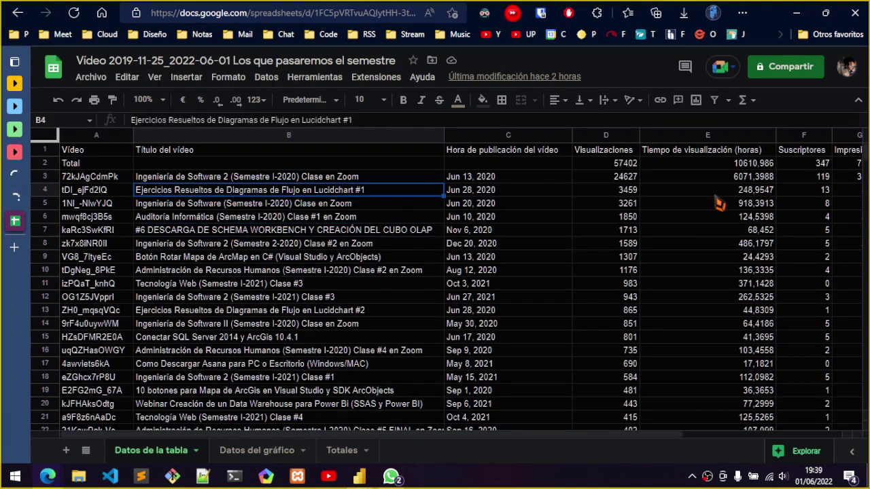
{"action": "mouse_move", "coordinate": [420, 438]}
{"action": "left_mouse_down"}
{"action": "mouse_move", "coordinate": [543, 441]}
{"action": "mouse_move", "coordinate": [408, 443]}
{"action": "left_mouse_up"}
{"action": "left_click", "coordinate": [262, 203]}
{"action": "left_click", "coordinate": [88, 179]}
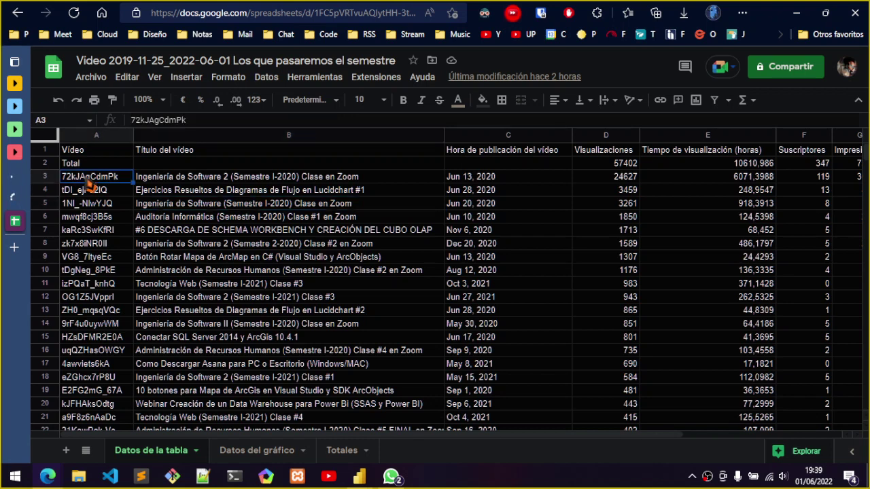
{"action": "left_click", "coordinate": [231, 179]}
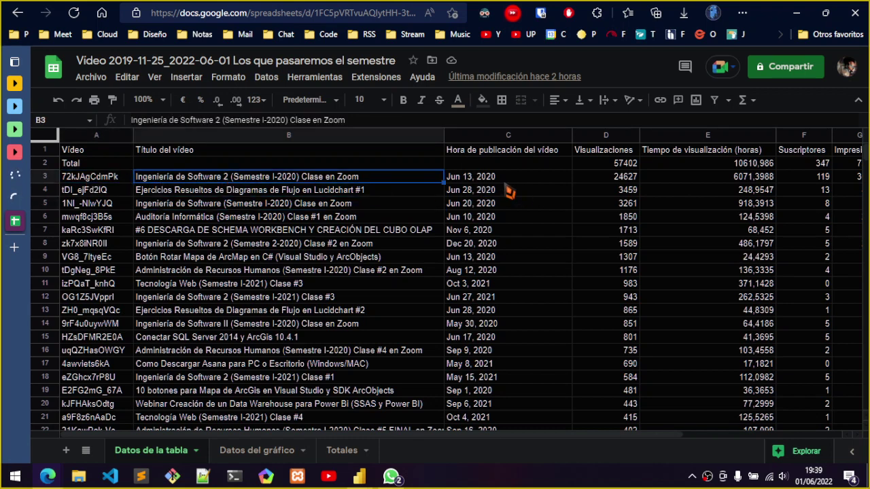
{"action": "key", "text": "Right"}
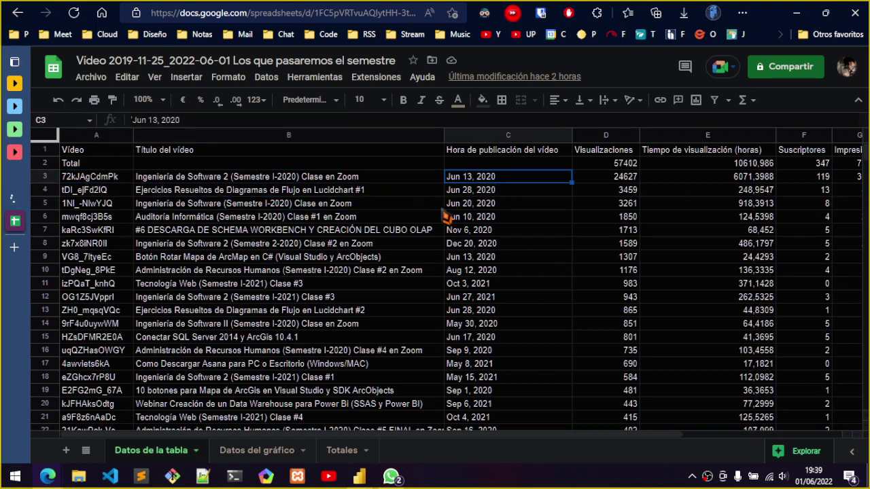
{"action": "left_click", "coordinate": [115, 180]}
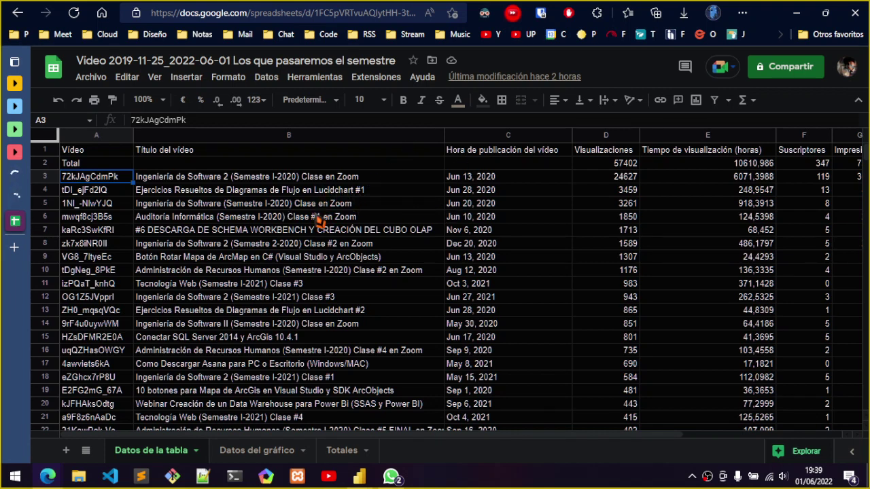
{"action": "left_click", "coordinate": [219, 208]}
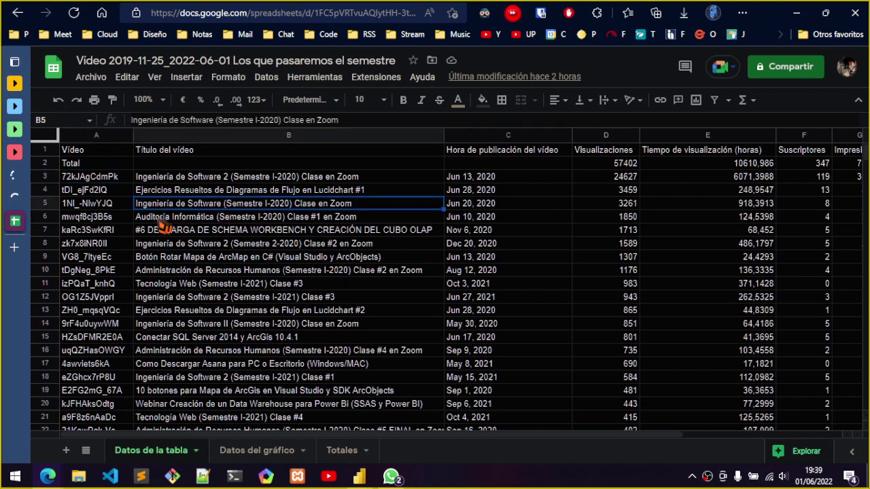
{"action": "left_click", "coordinate": [45, 203]}
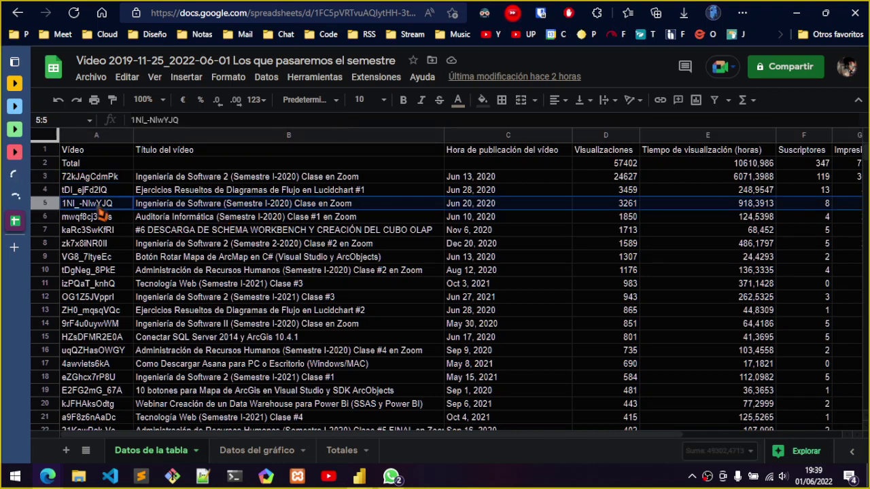
{"action": "left_click", "coordinate": [143, 195]}
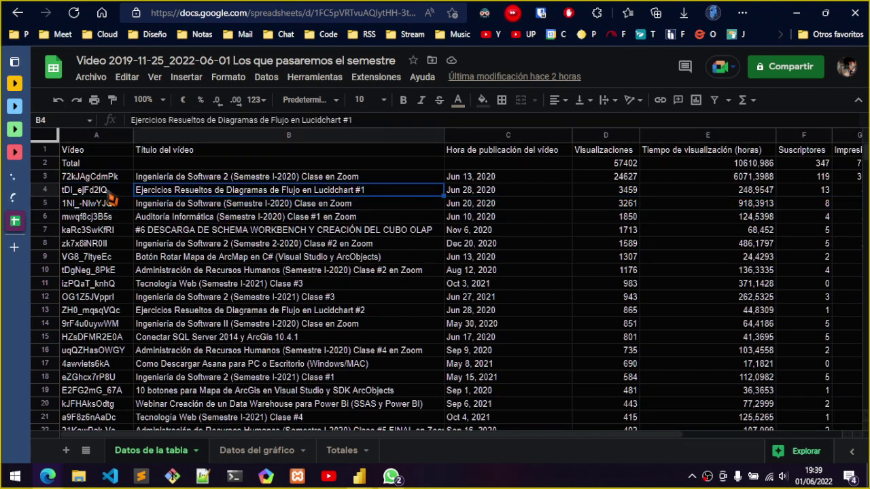
{"action": "left_click", "coordinate": [113, 194]}
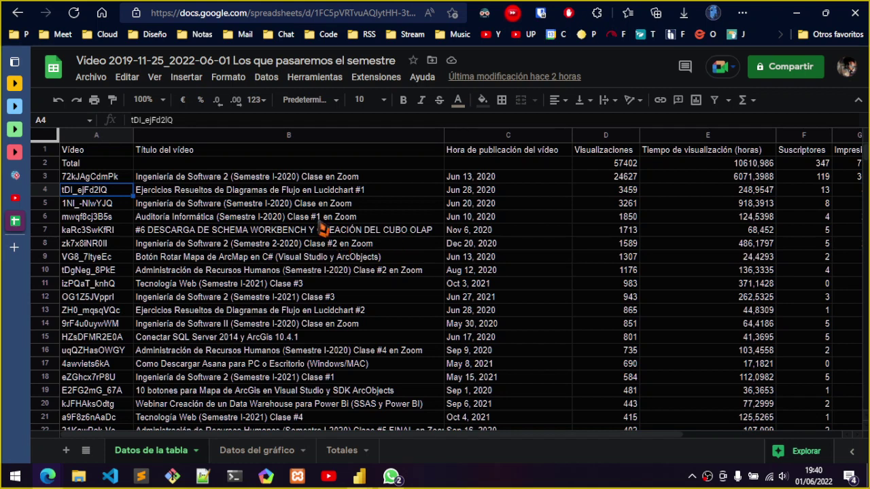
{"action": "left_click", "coordinate": [199, 194]}
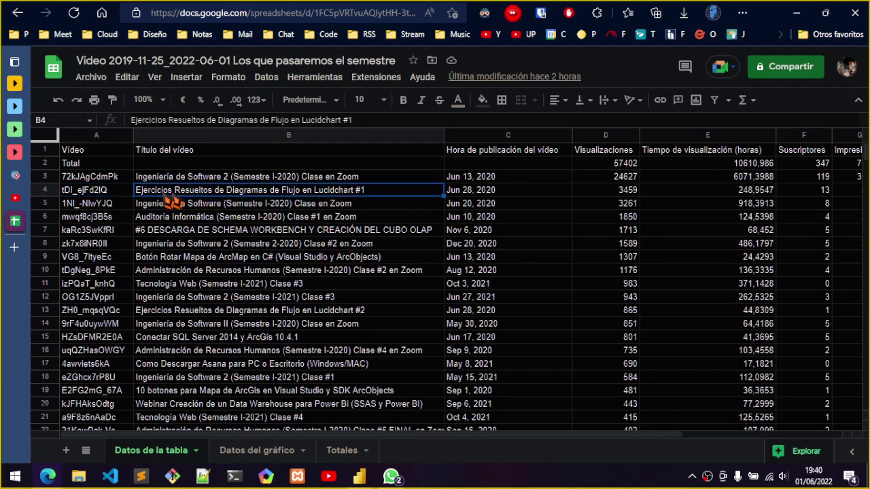
{"action": "left_click", "coordinate": [110, 179]}
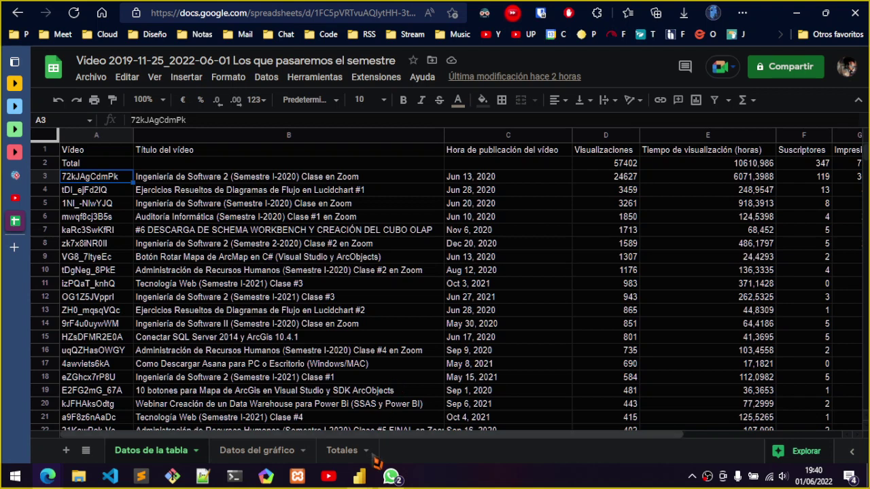
Step: Switch to the Youtube Analytics project in Power BI Desktop and inspect the Suscriptores column of the FacAnalytics table
{"action": "mouse_move", "coordinate": [366, 483]}
{"action": "left_click", "coordinate": [316, 425]}
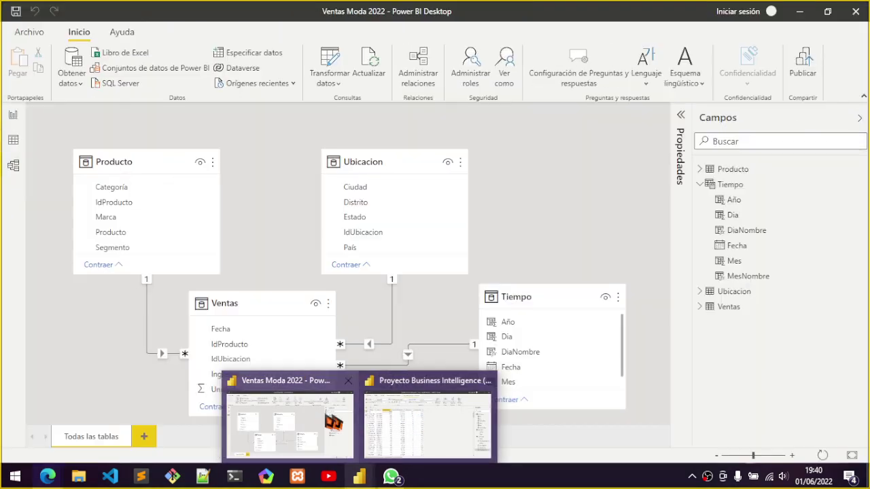
{"action": "mouse_move", "coordinate": [359, 478]}
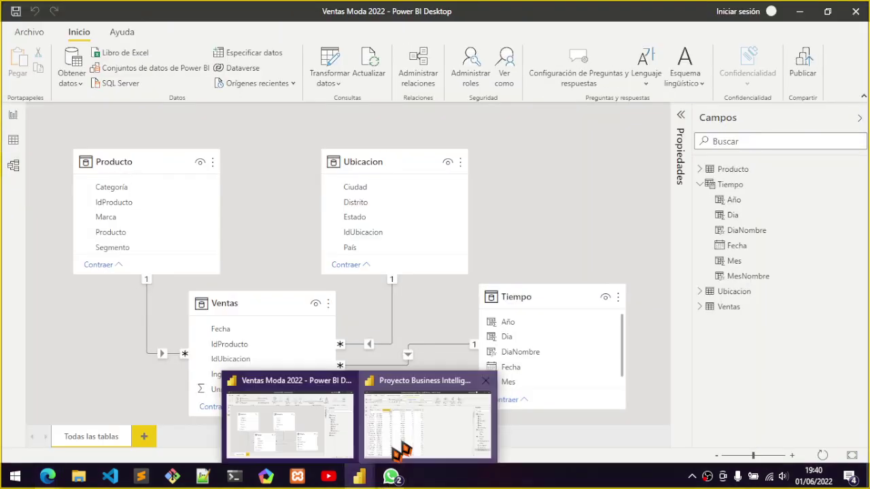
{"action": "left_click", "coordinate": [401, 449]}
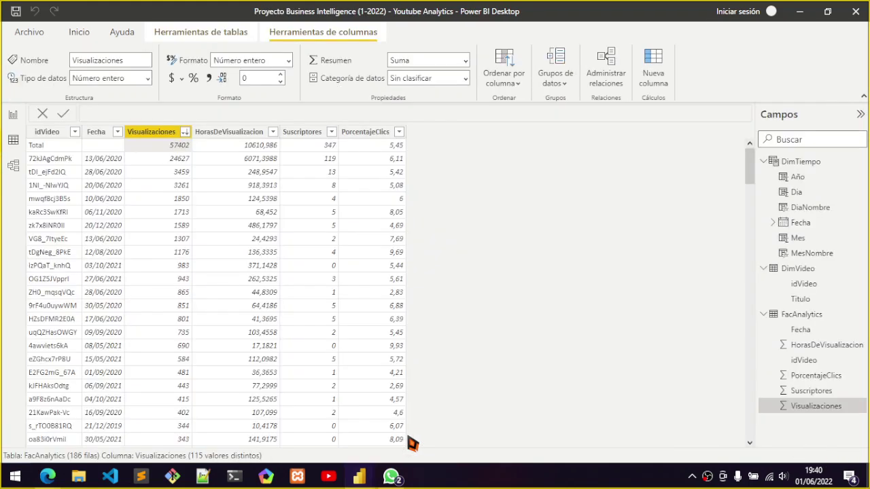
{"action": "left_click", "coordinate": [313, 252]}
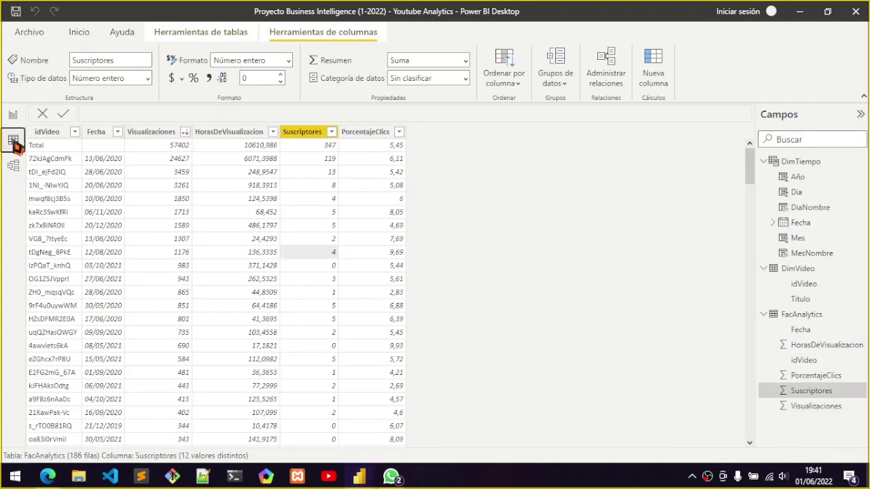
Step: Show the data model and shift the DimTiempo and FacAnalytics tables slightly in the diagram
{"action": "left_click", "coordinate": [13, 166]}
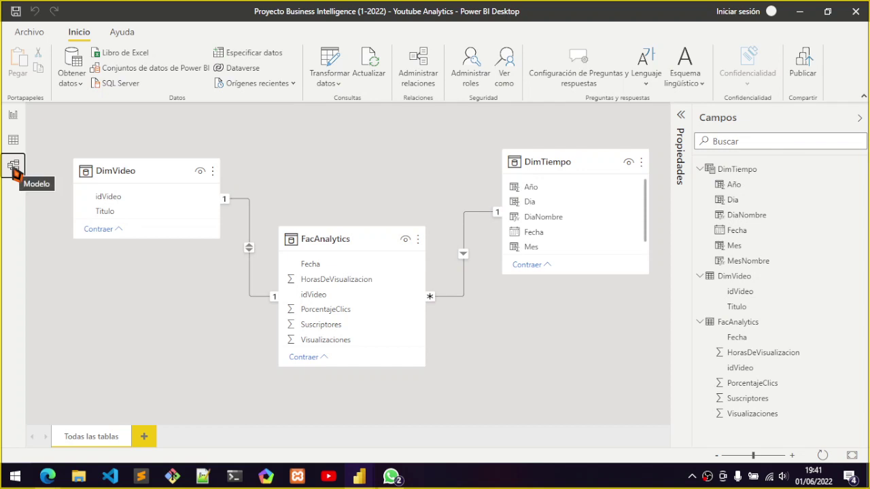
{"action": "left_click_drag", "start_coordinate": [575, 163], "coordinate": [560, 166]}
{"action": "left_click", "coordinate": [141, 176]}
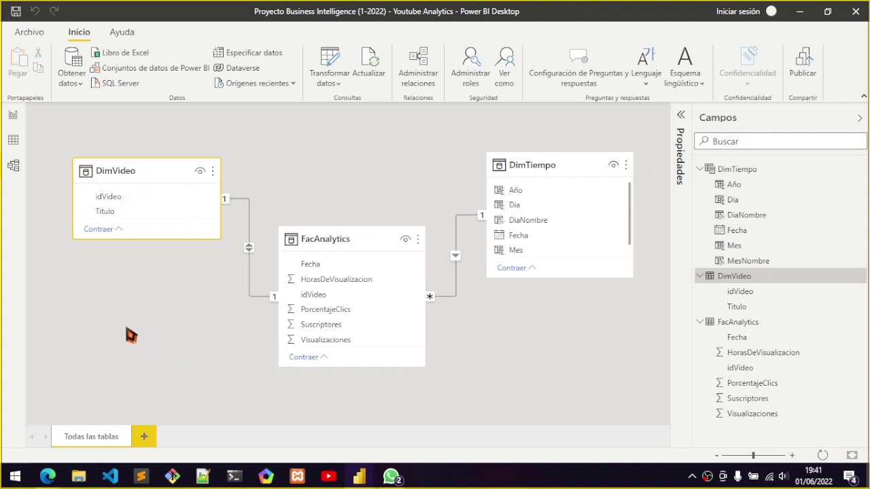
{"action": "left_click", "coordinate": [131, 335]}
{"action": "left_click_drag", "start_coordinate": [349, 242], "coordinate": [346, 252]}
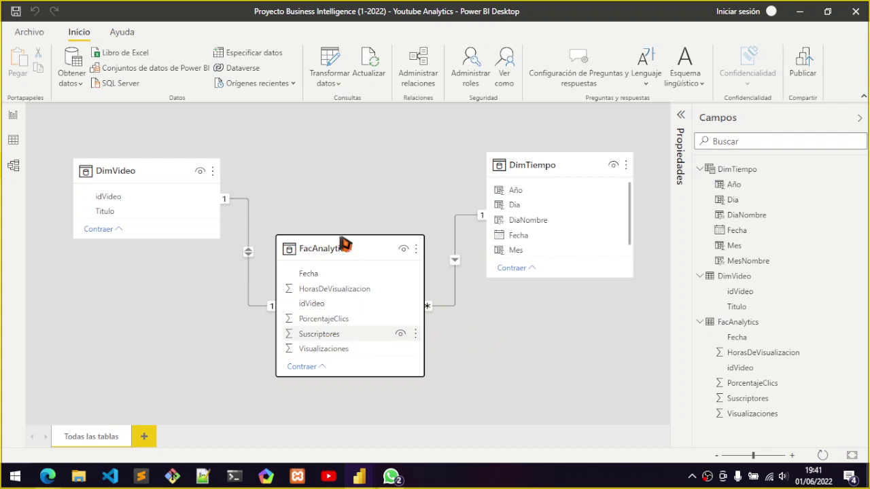
Step: Show the report page with the chart of videos above a thousand views and stop sharing the screen
{"action": "left_click", "coordinate": [15, 117]}
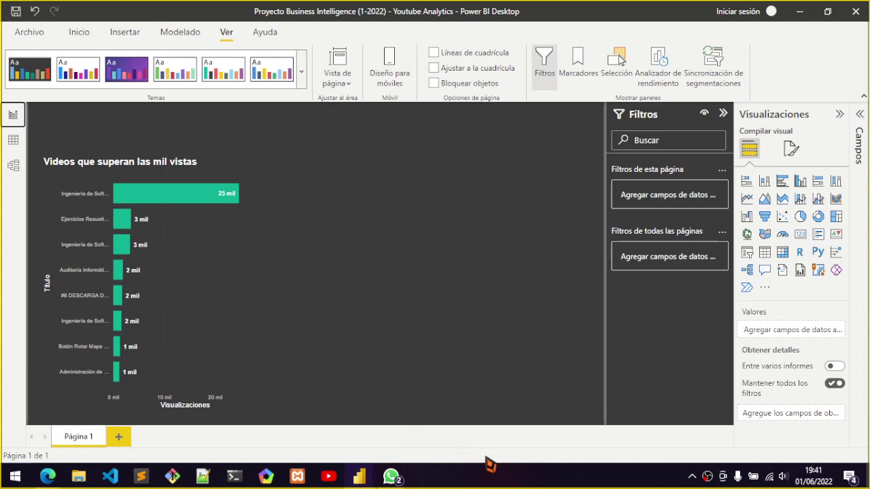
{"action": "key", "text": "alt+Tab"}
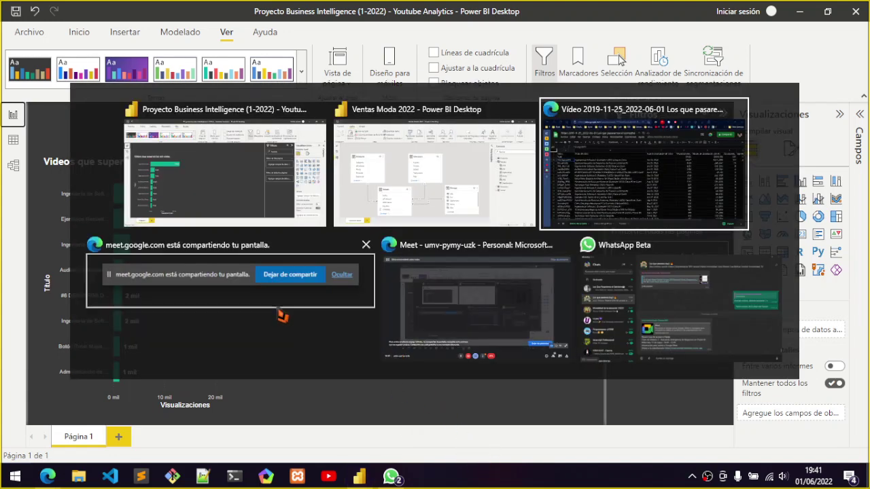
{"action": "left_click", "coordinate": [262, 305]}
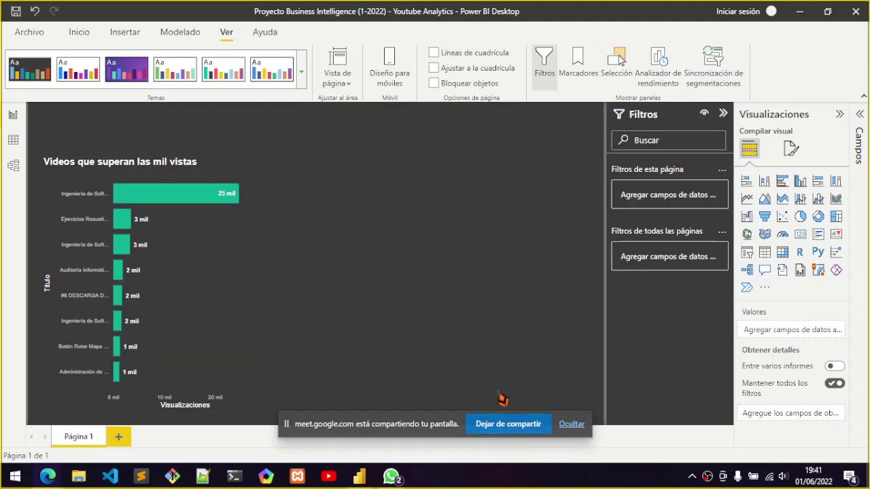
{"action": "left_click", "coordinate": [507, 428]}
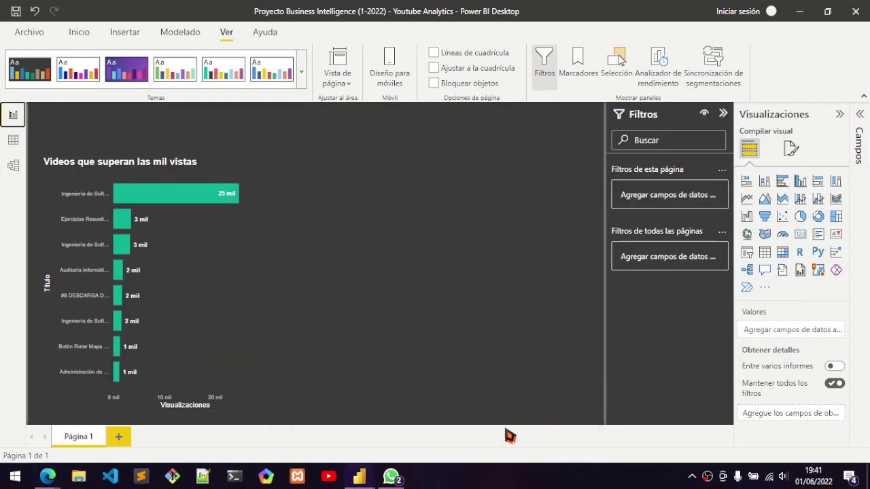
Step: Switch to the Google Meet call, mute the microphone and return to the Power BI report
{"action": "key", "text": "alt+Tab"}
{"action": "key", "text": "alt+Tab"}
{"action": "key", "text": "alt+Tab"}
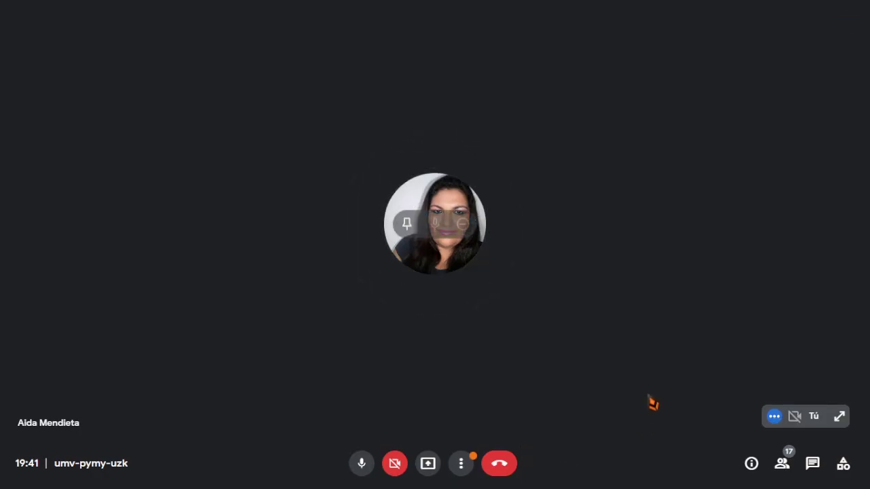
{"action": "key", "text": "ctrl+d"}
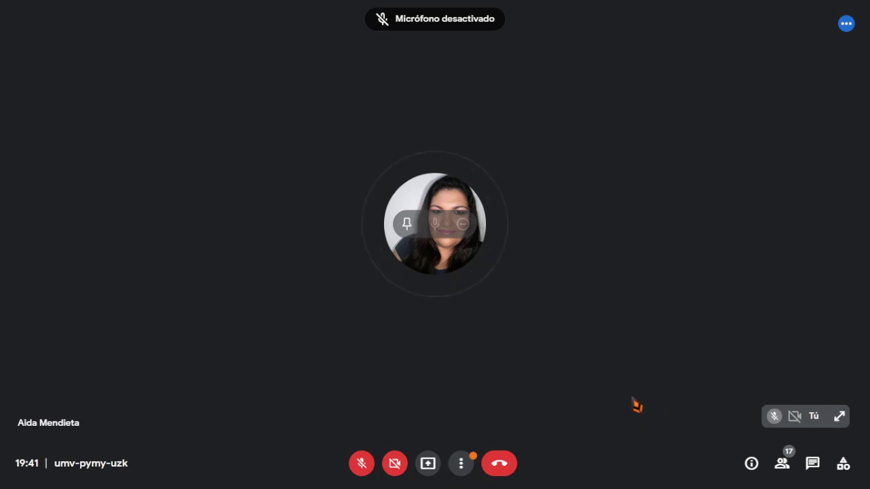
{"action": "key", "text": "alt+Tab"}
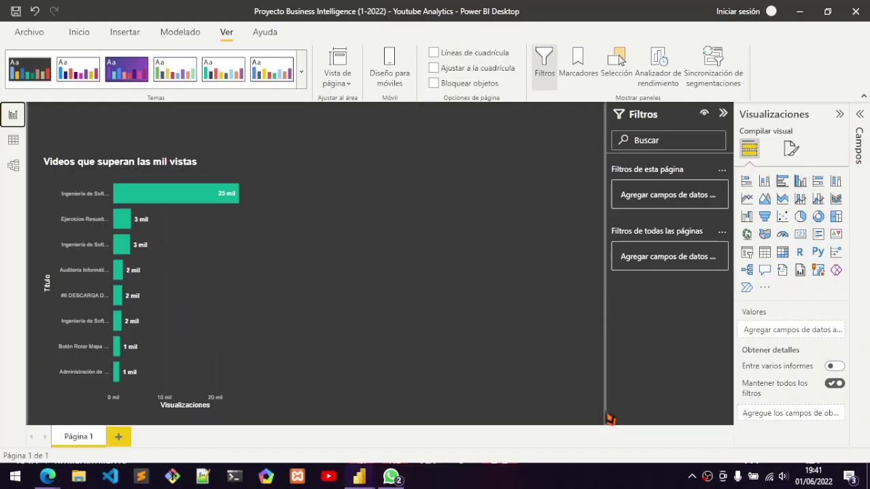
Step: Switch to the browser with the video data spreadsheet and open the Análisis de Youtube diagram page
{"action": "key", "text": "alt+Tab"}
{"action": "key", "text": "Tab"}
{"action": "key", "text": "Tab"}
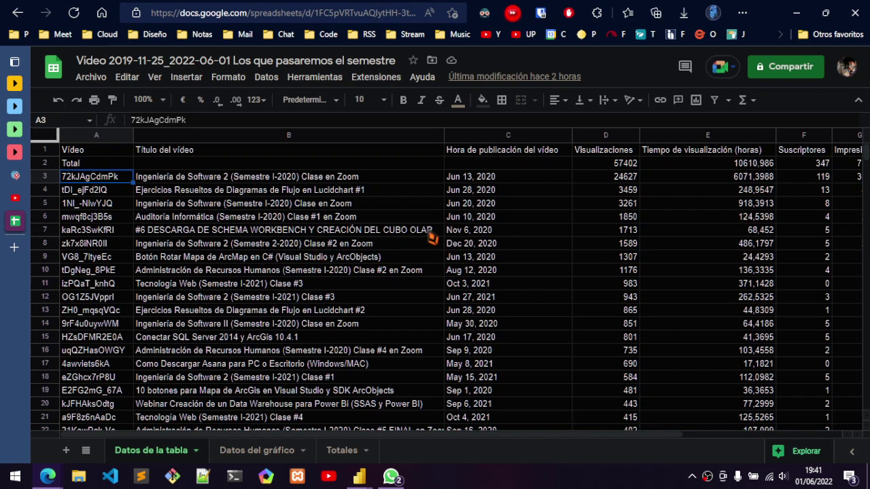
{"action": "left_click", "coordinate": [333, 261]}
{"action": "left_click", "coordinate": [300, 287]}
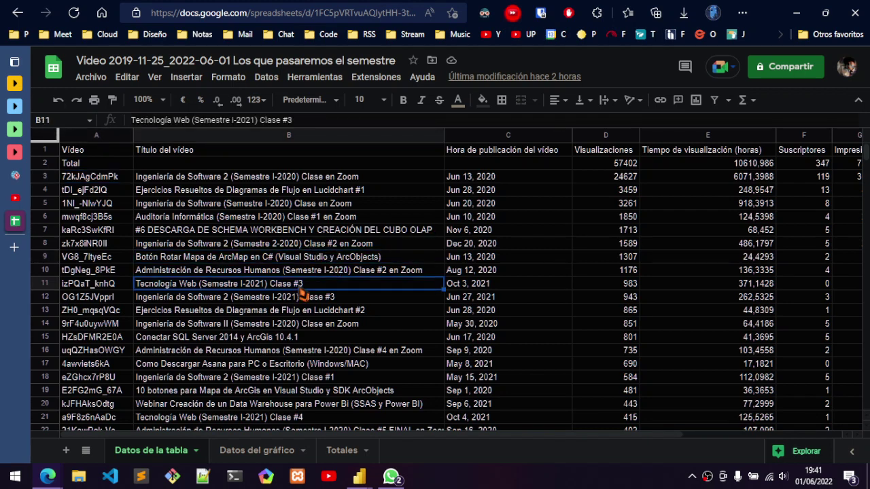
{"action": "mouse_move", "coordinate": [11, 202]}
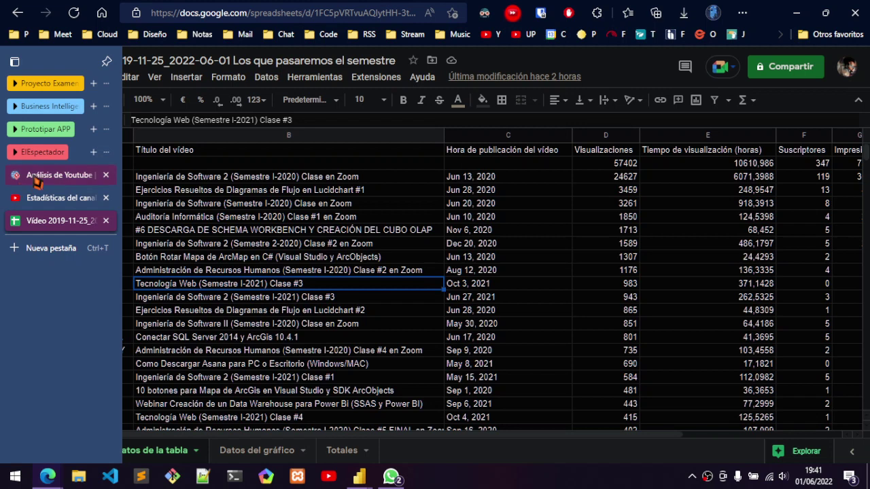
{"action": "left_click", "coordinate": [38, 181]}
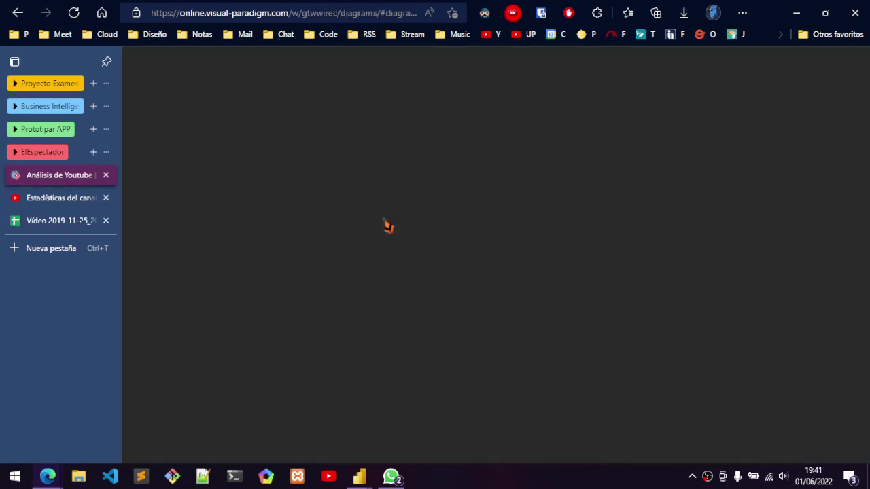
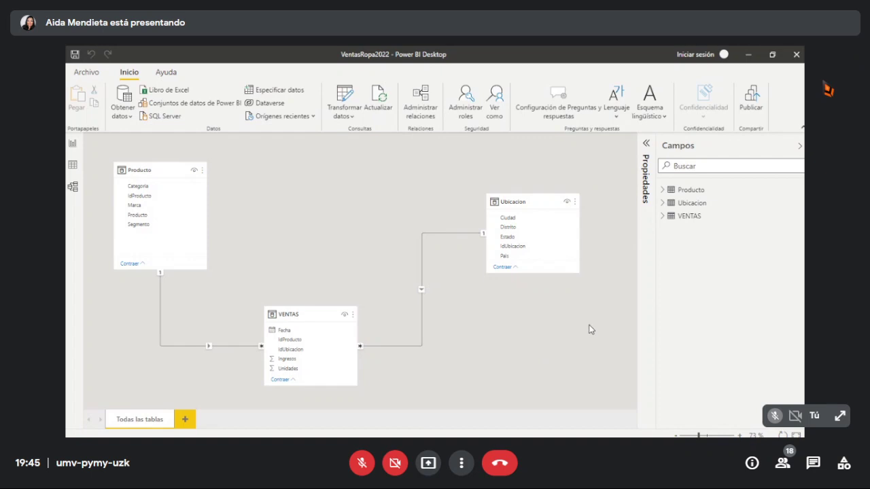
Step: Add a calculated table named Calendario that uses the CALENDARAUTO function
{"action": "scroll", "coordinate": [590, 329], "scroll_direction": "up", "scroll_amount": 2}
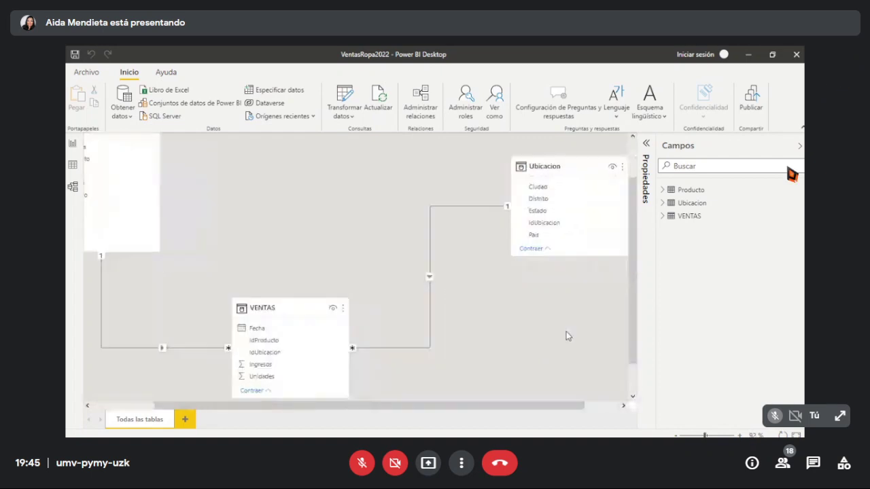
{"action": "left_click_drag", "start_coordinate": [326, 408], "coordinate": [263, 409]}
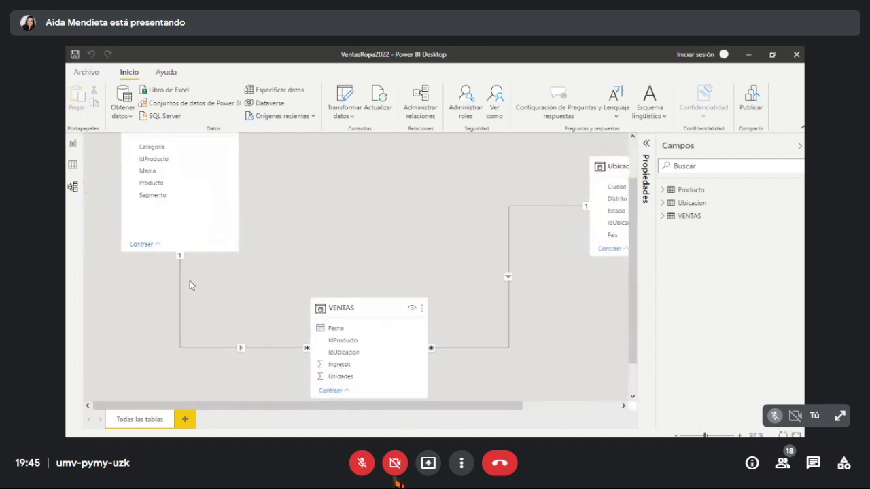
{"action": "scroll", "coordinate": [189, 281], "scroll_direction": "up", "scroll_amount": 2}
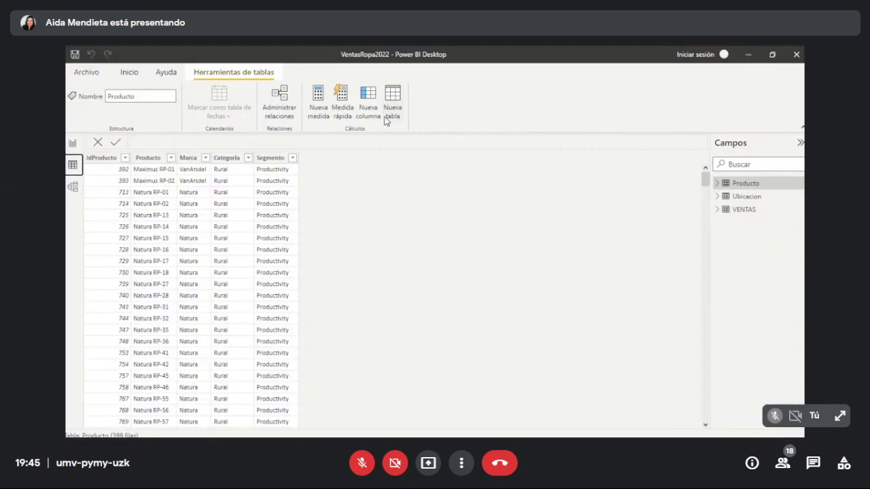
{"action": "left_click", "coordinate": [392, 120]}
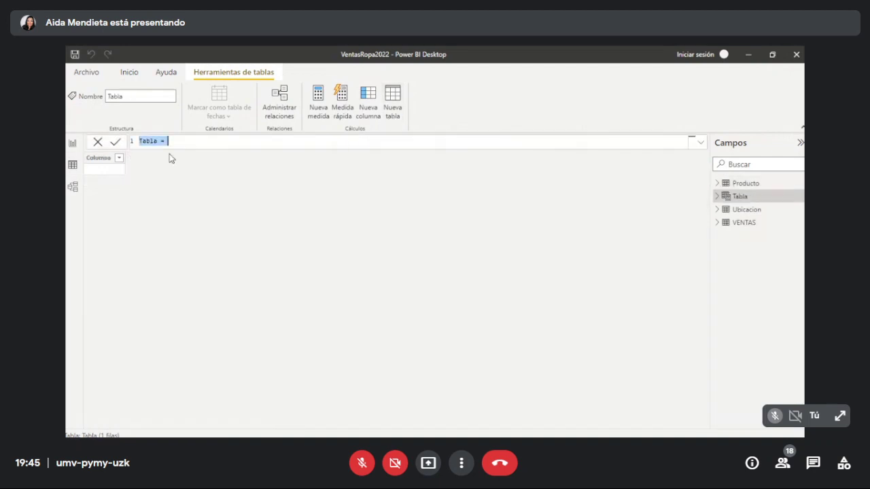
{"action": "left_click_drag", "start_coordinate": [160, 140], "coordinate": [117, 143]}
{"action": "type", "text": "ca"}
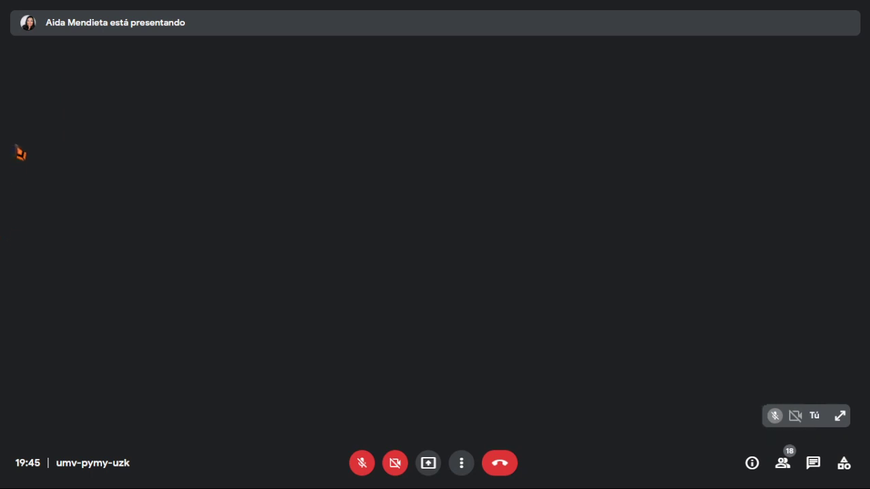
{"action": "type", "text": "lendario ="}
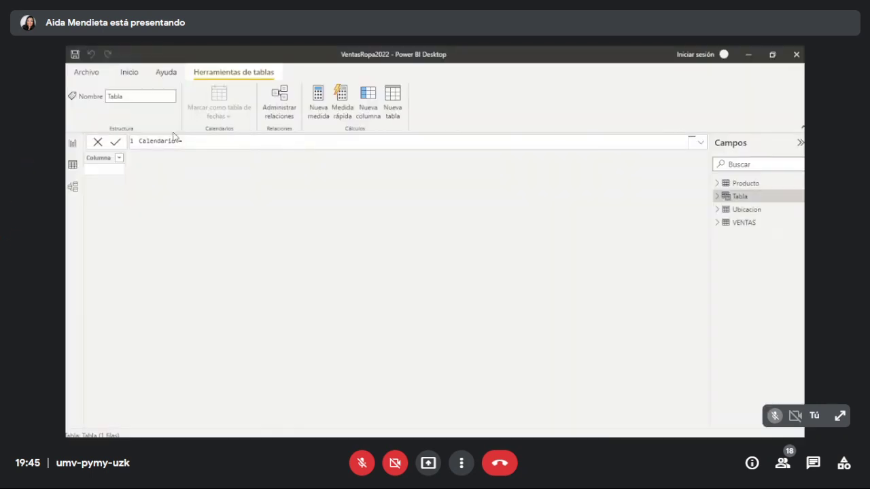
{"action": "left_click", "coordinate": [211, 138]}
{"action": "type", "text": "auto"}
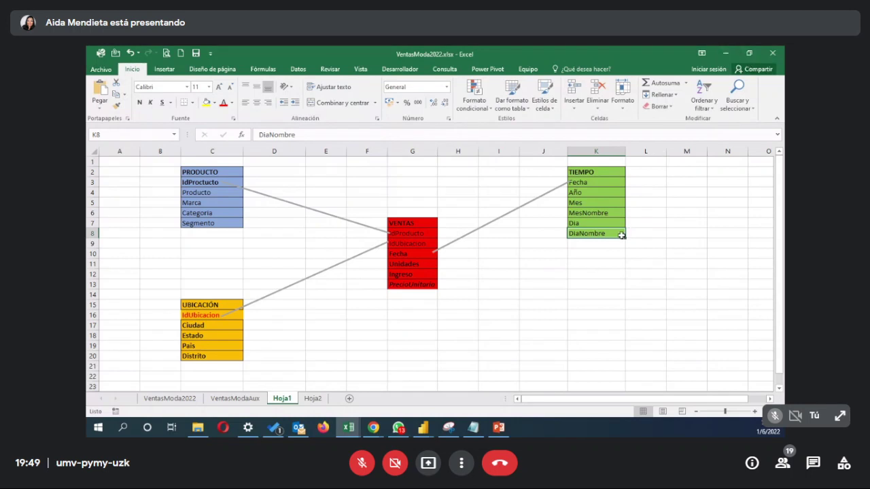
Step: Return from the Excel schema to Power BI and add a Calendario column Año = Calendario[Fecha].[Año]
{"action": "left_click", "coordinate": [726, 53]}
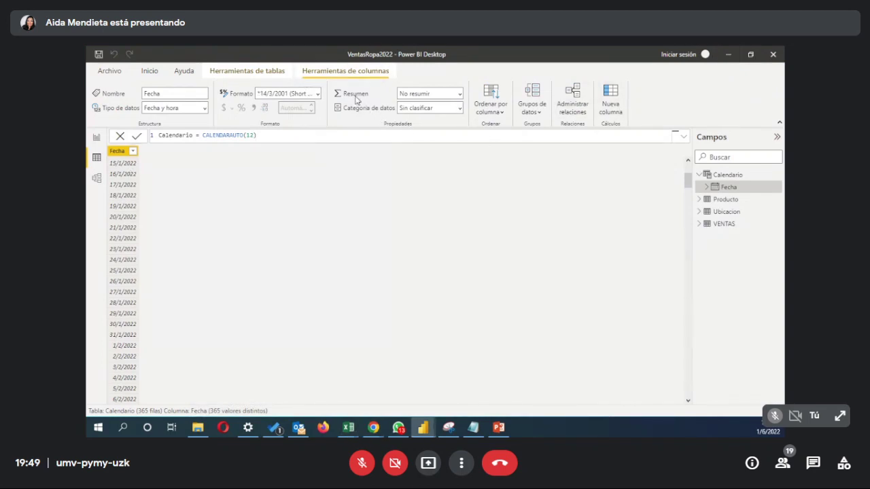
{"action": "left_click", "coordinate": [730, 178]}
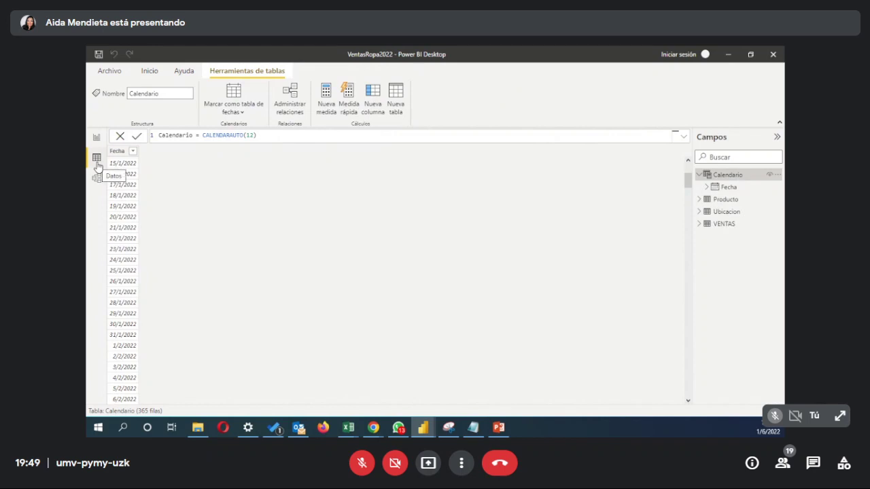
{"action": "left_click", "coordinate": [379, 114]}
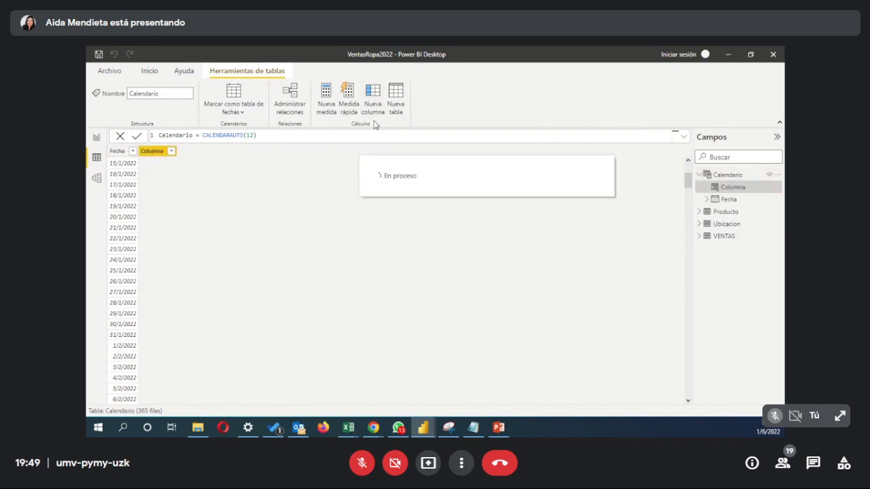
{"action": "double_click", "coordinate": [168, 135]}
{"action": "type", "text": "A"}
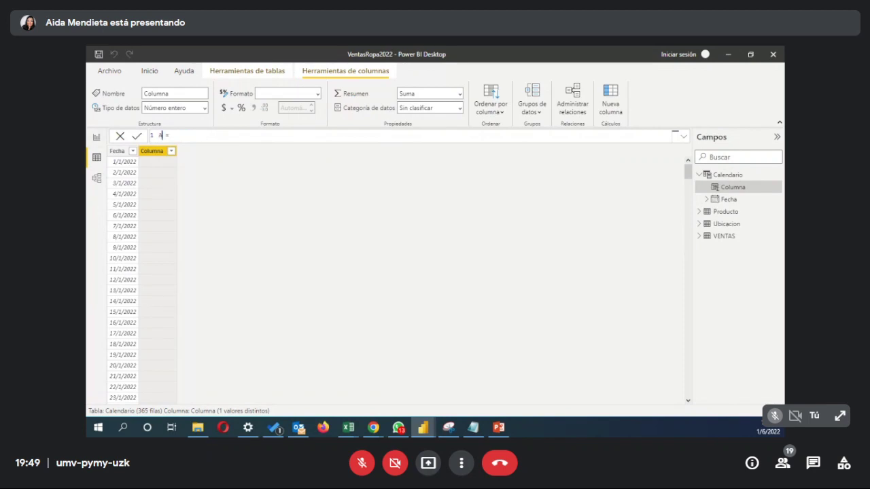
{"action": "type", "text": "ño"}
{"action": "left_click", "coordinate": [201, 135]}
{"action": "type", "text": "Fech"}
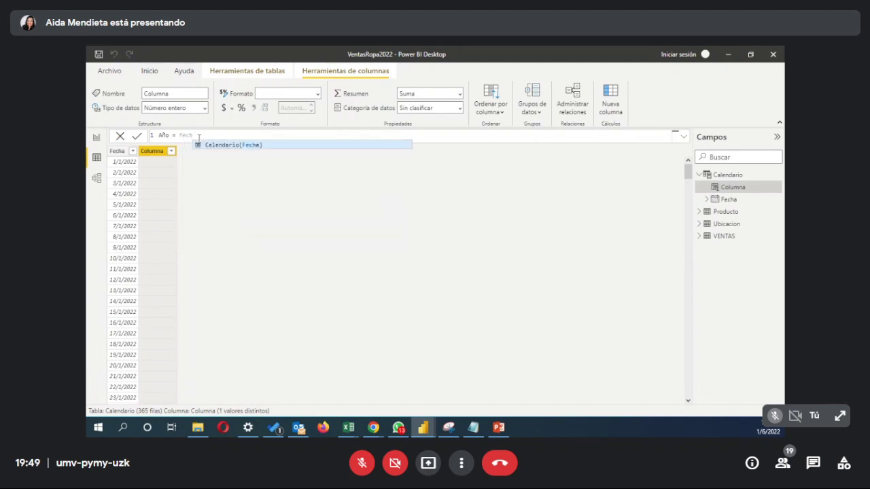
{"action": "left_click", "coordinate": [258, 148]}
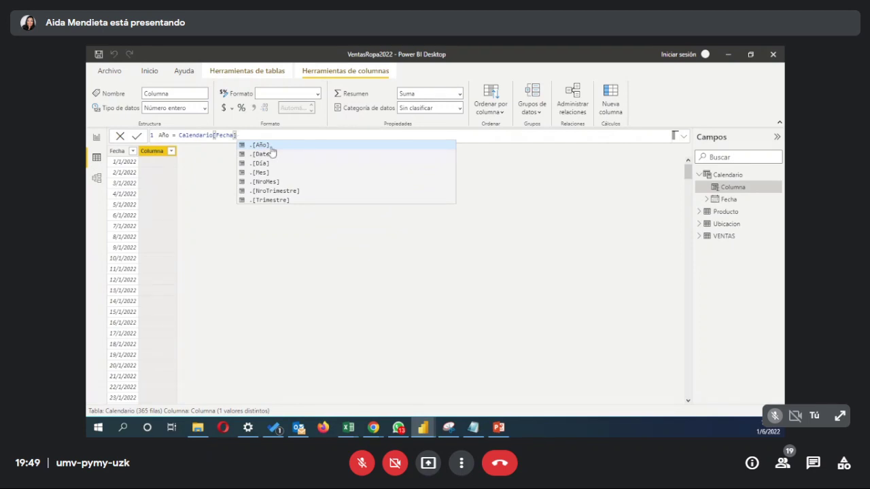
{"action": "left_click", "coordinate": [268, 146]}
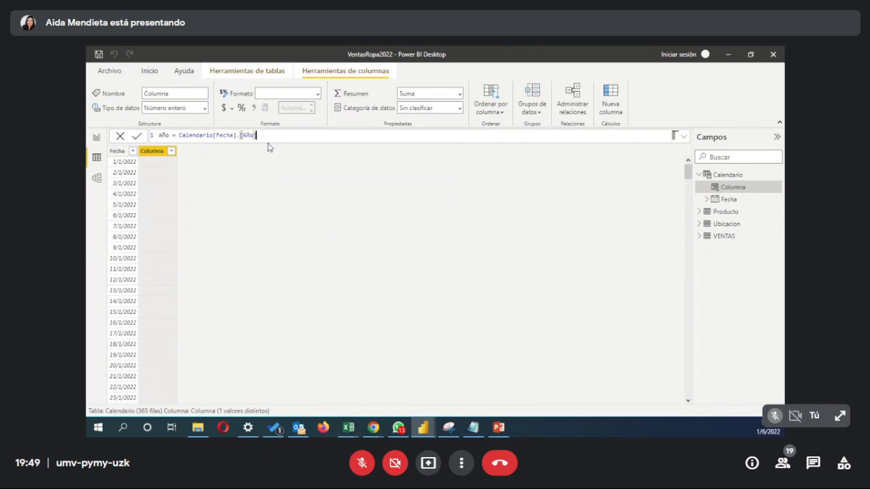
{"action": "key", "text": "Return"}
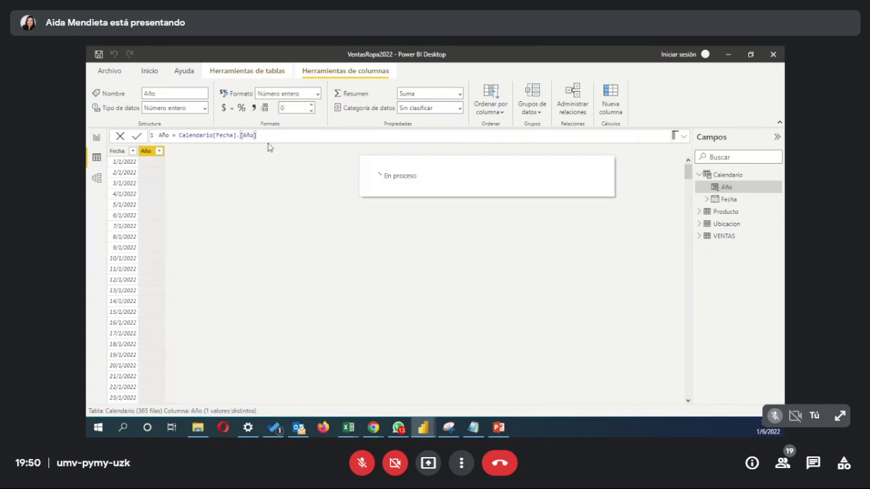
Step: Add a calculated column to Calendario with the formula Mes = Calendario[Fecha].[Mes]
{"action": "left_click", "coordinate": [611, 106]}
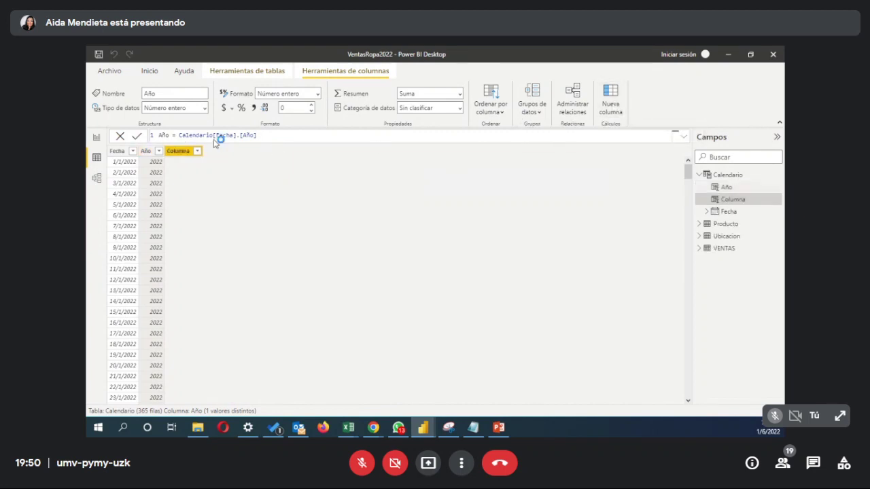
{"action": "double_click", "coordinate": [182, 135]}
{"action": "type", "text": "Mes = "}
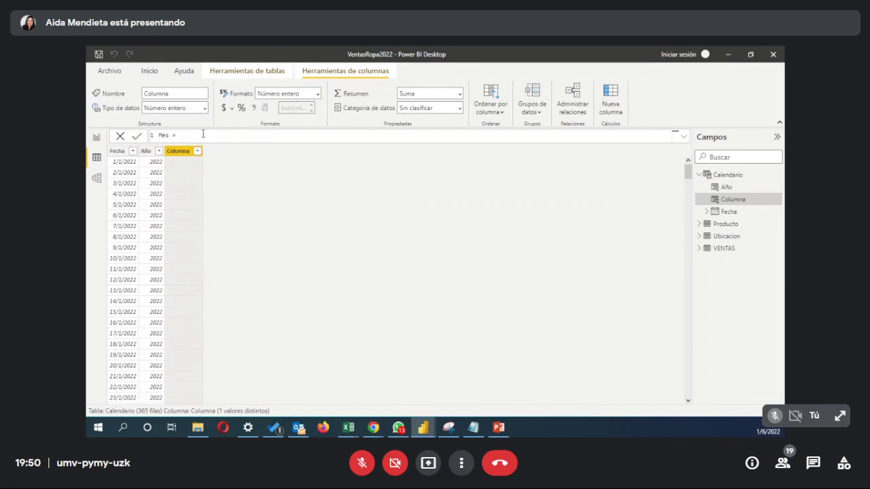
{"action": "type", "text": "mes"}
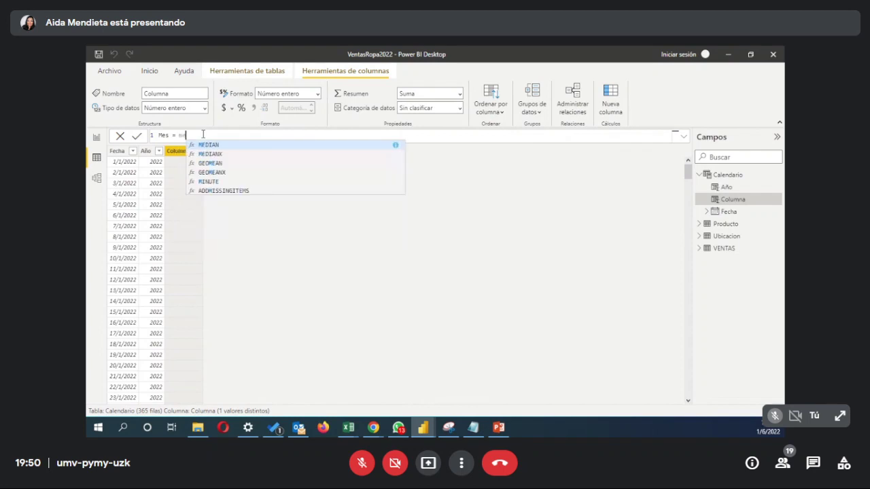
{"action": "key", "text": "BackSpace"}
{"action": "key", "text": "BackSpace"}
{"action": "key", "text": "BackSpace"}
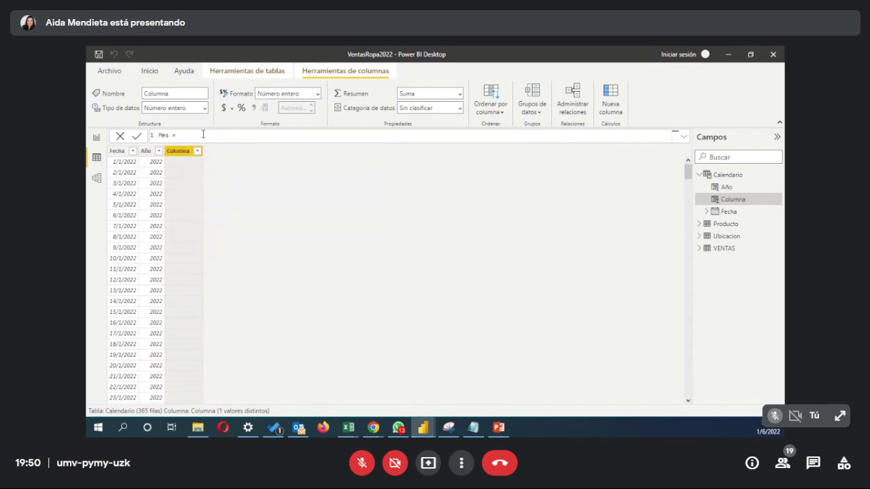
{"action": "type", "text": "Fecha"}
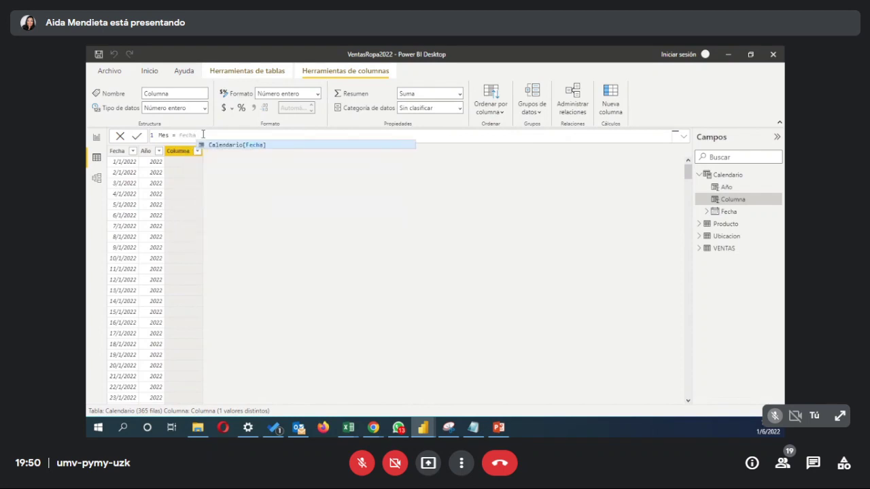
{"action": "left_click", "coordinate": [226, 146]}
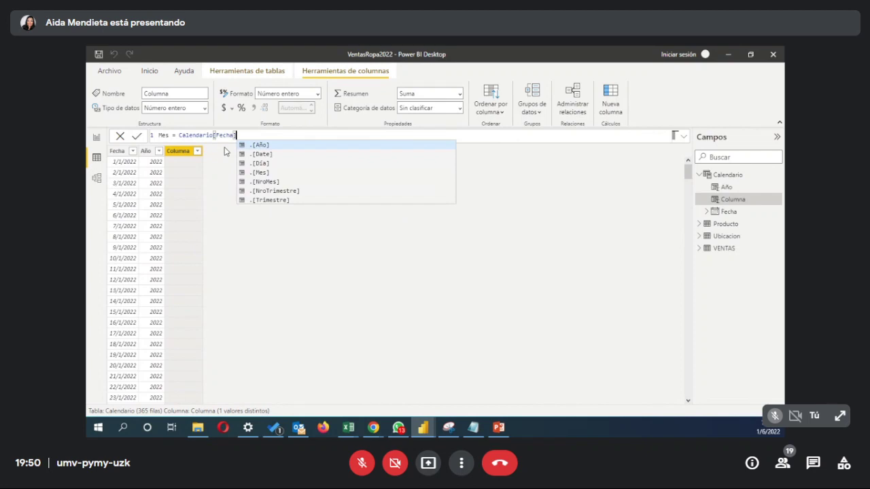
{"action": "left_click", "coordinate": [279, 174]}
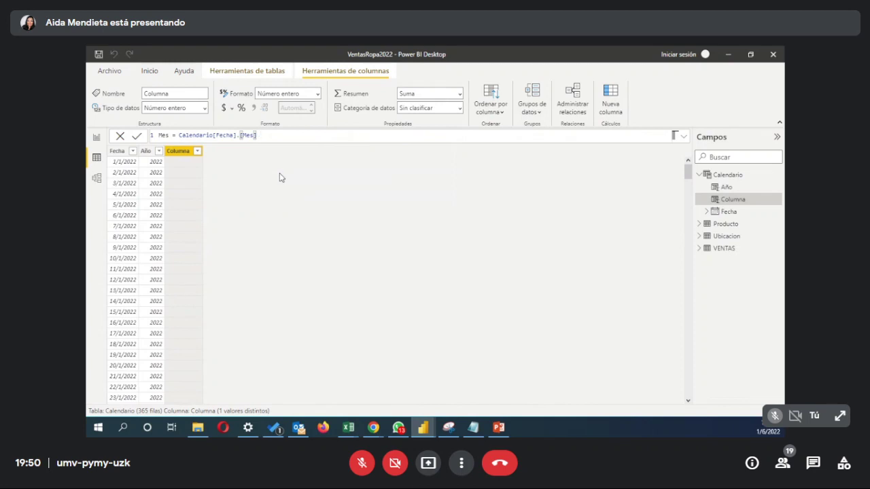
{"action": "key", "text": "Return"}
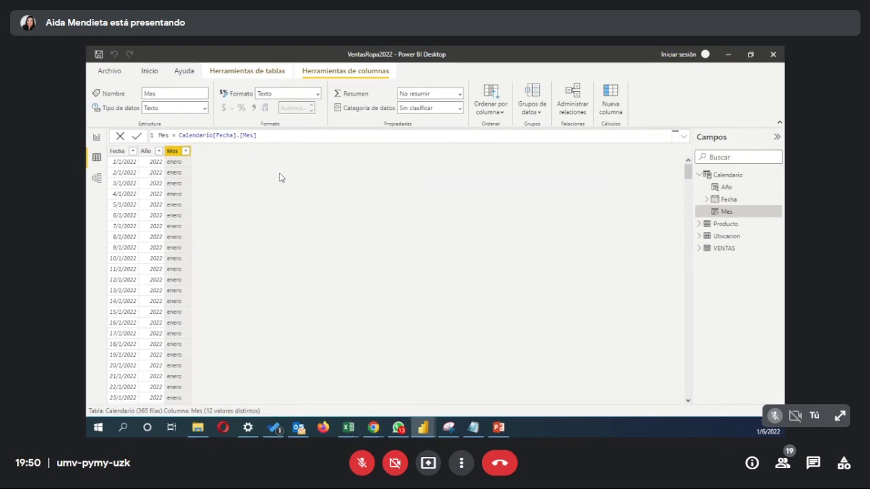
Step: Change the Mes column's formula to Calendario[Fecha].[NroMes] so it uses the month number
{"action": "double_click", "coordinate": [181, 135]}
{"action": "left_click", "coordinate": [281, 136]}
{"action": "left_click_drag", "start_coordinate": [281, 136], "coordinate": [237, 135]}
{"action": "key", "text": "BackSpace"}
{"action": "key", "text": "BackSpace"}
{"action": "key", "text": "BackSpace"}
{"action": "key", "text": "BackSpace"}
{"action": "key", "text": "BackSpace"}
{"action": "key", "text": "BackSpace"}
{"action": "key", "text": "BackSpace"}
{"action": "key", "text": "BackSpace"}
{"action": "key", "text": "BackSpace"}
{"action": "key", "text": "BackSpace"}
{"action": "key", "text": "BackSpace"}
{"action": "key", "text": "BackSpace"}
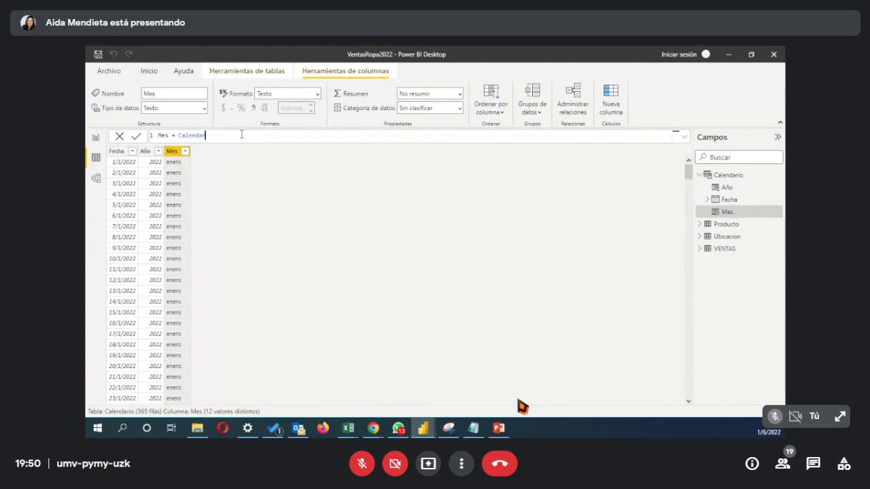
{"action": "type", "text": "d"}
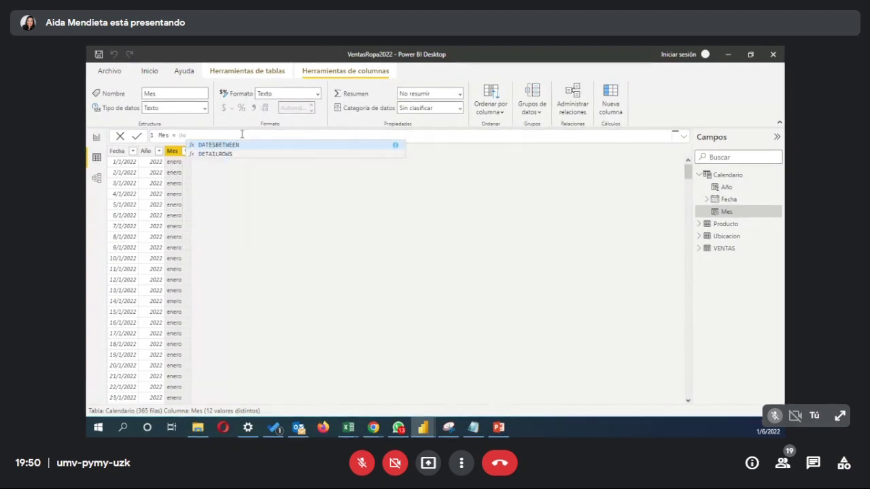
{"action": "key", "text": "BackSpace"}
{"action": "type", "text": "F"}
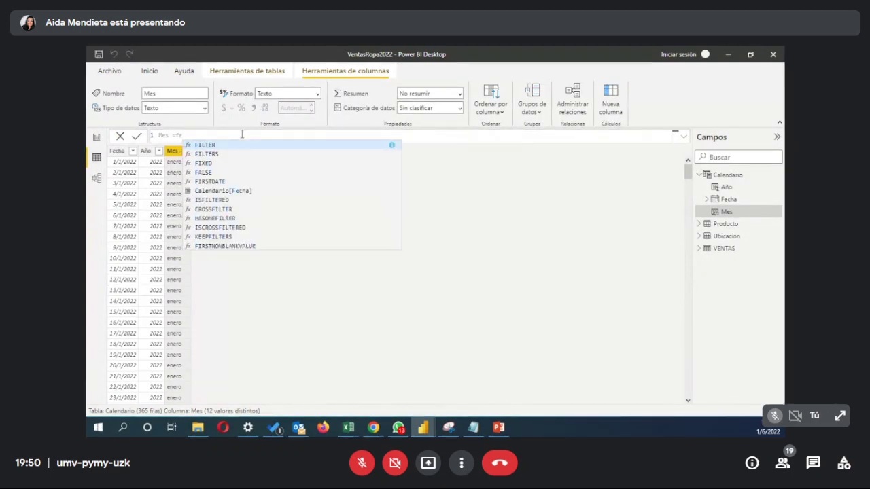
{"action": "type", "text": "ech"}
{"action": "key", "text": "Tab"}
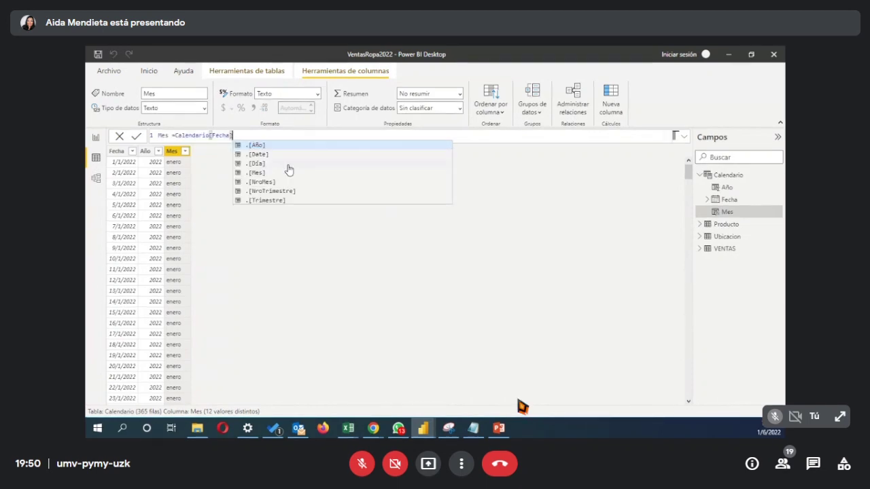
{"action": "left_click", "coordinate": [284, 183]}
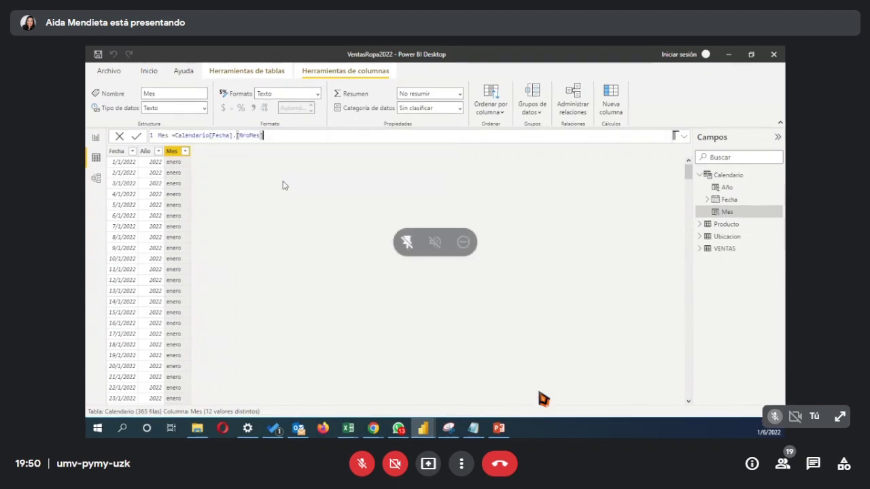
{"action": "key", "text": "Return"}
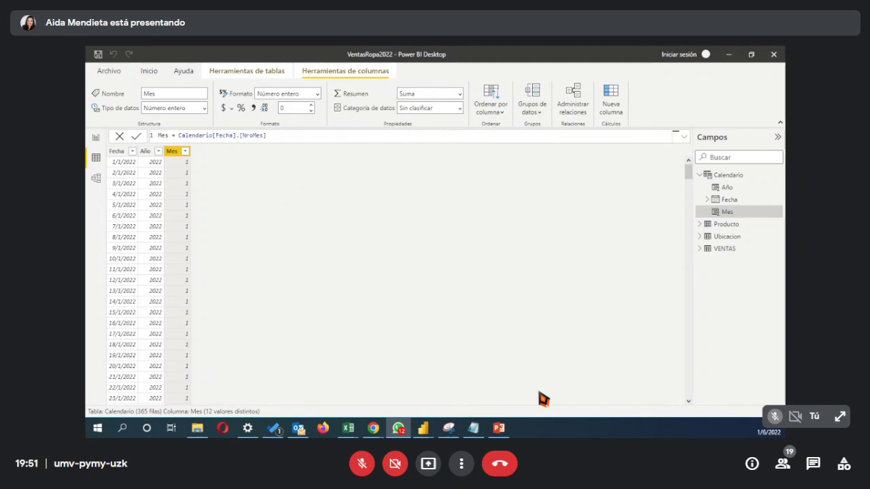
Step: Add a new Calendario column with the formula NombreMes = UPPER( FORMAT(Tiempo[Fecha].[Date] , "MMMM", "ES"))
{"action": "left_click", "coordinate": [619, 104]}
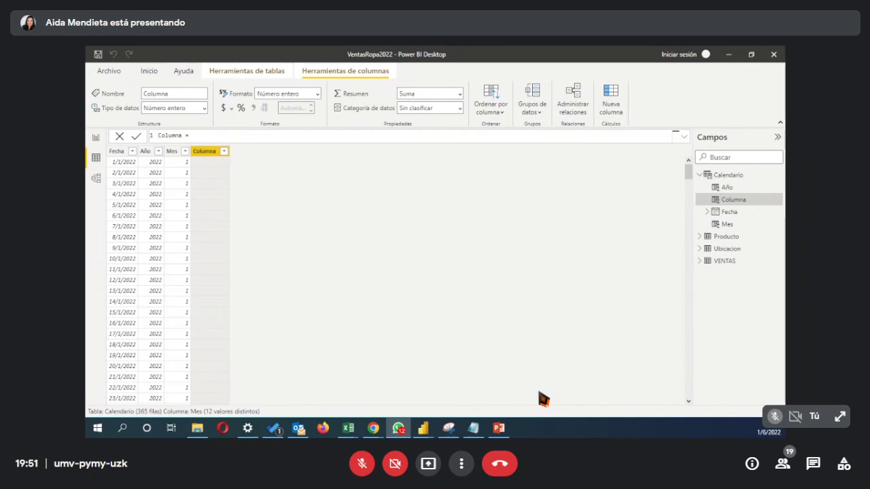
{"action": "key", "text": "ctrl+a"}
{"action": "left_click_drag", "start_coordinate": [197, 137], "coordinate": [118, 139]}
{"action": "type", "text": "NombreMes = UPPER( FORMAT(Tiempo[Fecha].[Date] , \"MMMM\", \"ES\"))"}
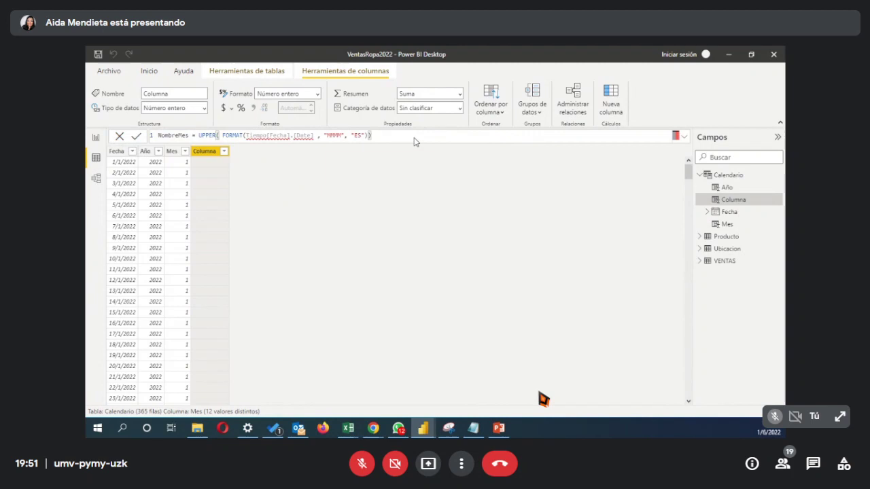
Step: Replace Tiempo[Fecha].[Date] with Calendario[Fecha] in the NombreMes formula and apply it
{"action": "left_click", "coordinate": [314, 136]}
{"action": "left_click_drag", "start_coordinate": [314, 136], "coordinate": [247, 136]}
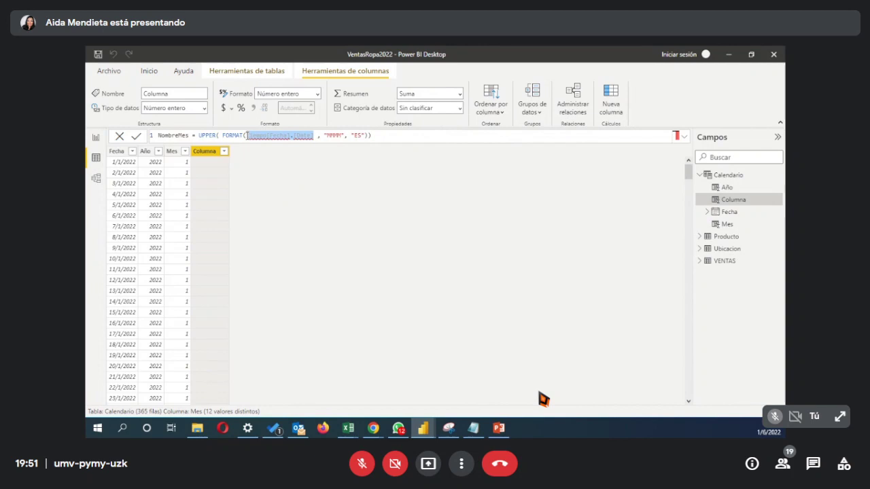
{"action": "key", "text": "BackSpace"}
{"action": "type", "text": "Fecha"}
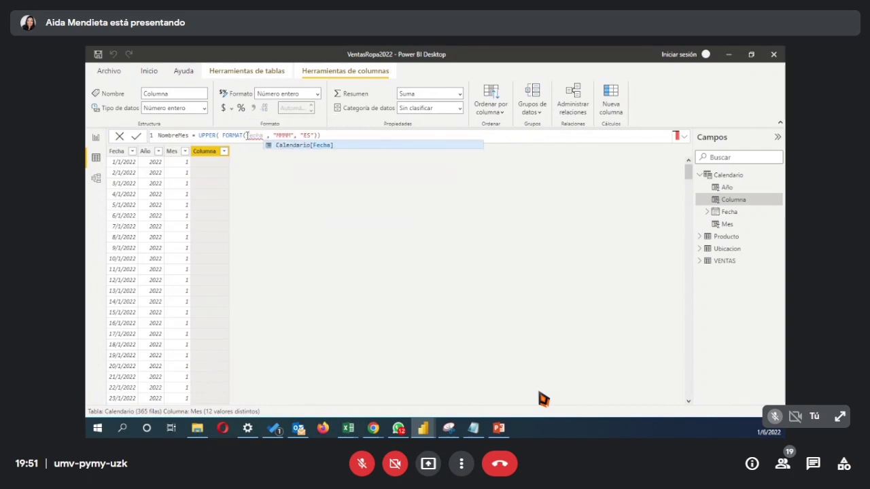
{"action": "left_click", "coordinate": [363, 146]}
{"action": "left_click", "coordinate": [388, 136]}
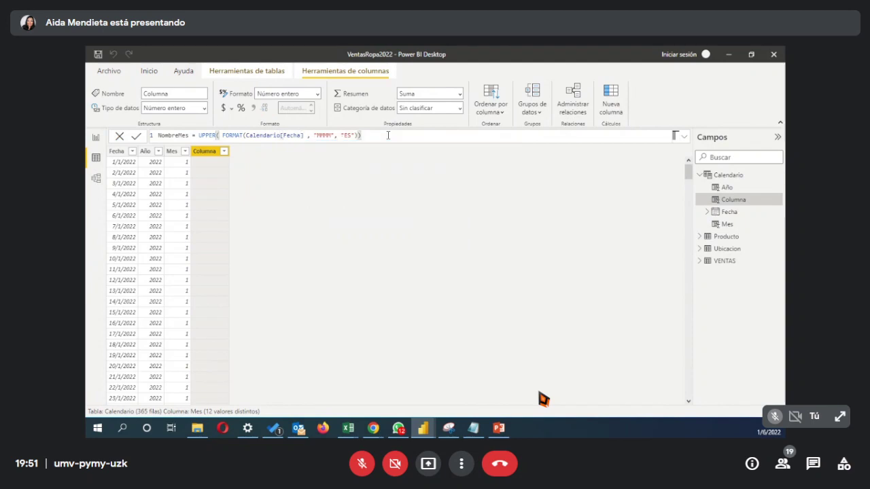
{"action": "key", "text": "Return"}
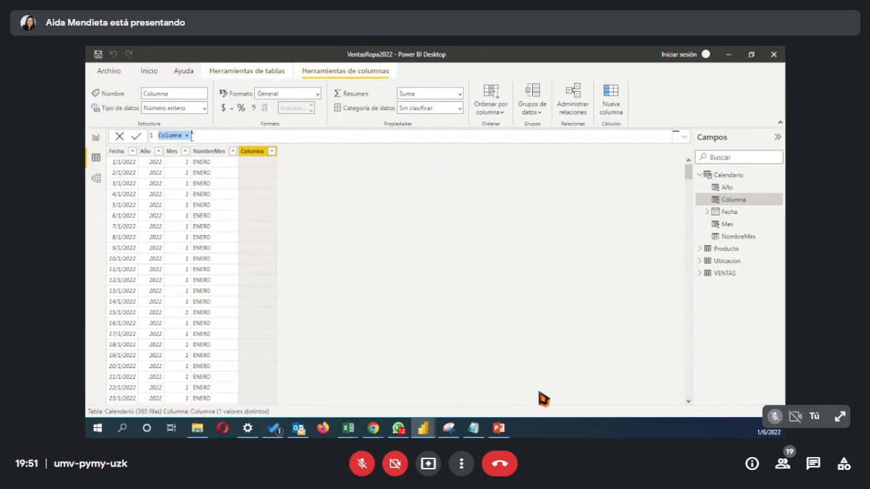
Step: Define a new Calendario column with the formula Dia = Calendario[Fecha].[Día]
{"action": "type", "text": "Dia"}
{"action": "key", "text": "Return"}
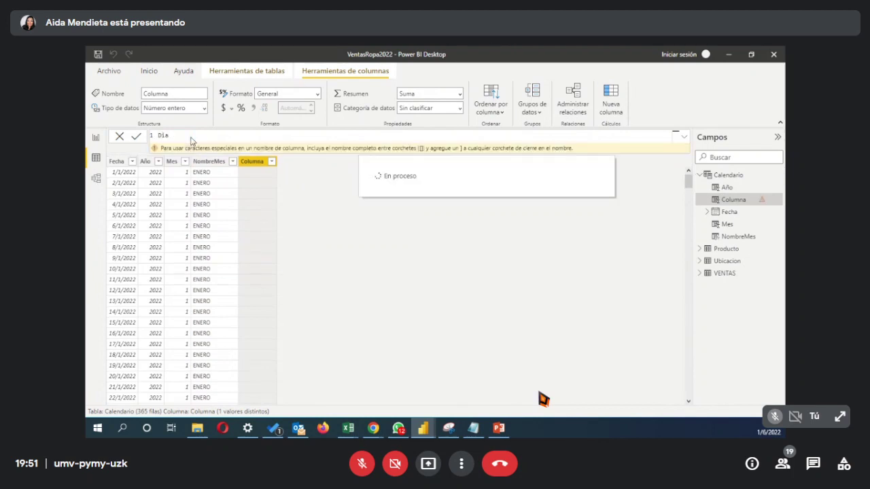
{"action": "type", "text": "= fecha"}
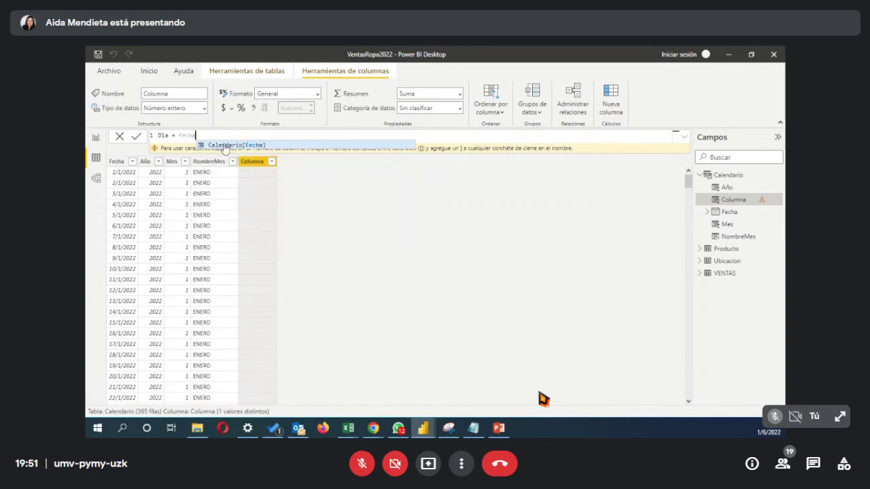
{"action": "left_click", "coordinate": [229, 147]}
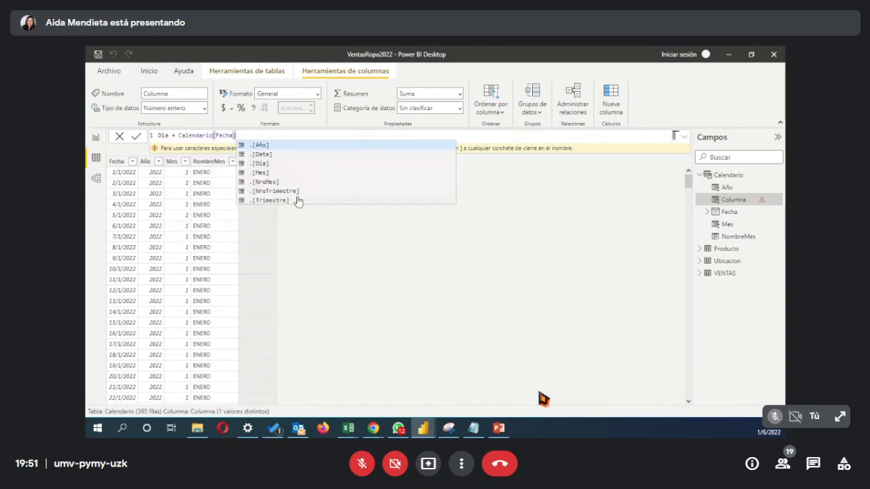
{"action": "left_click", "coordinate": [281, 166]}
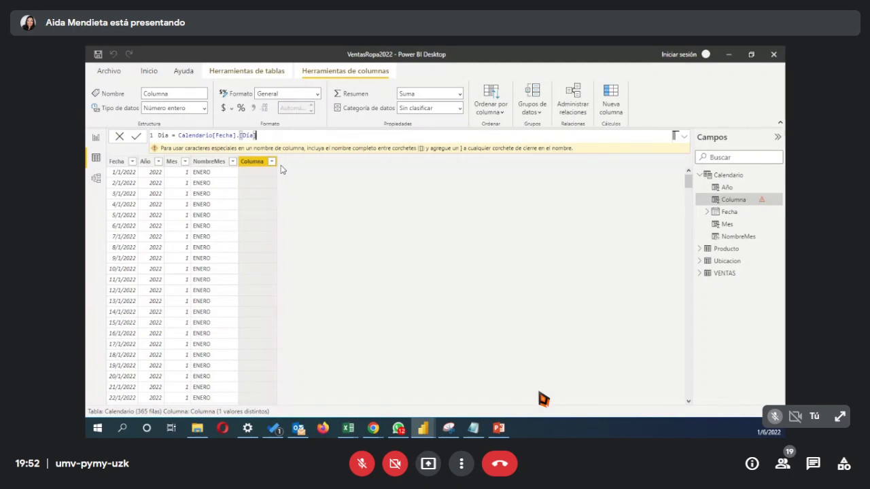
{"action": "key", "text": "Return"}
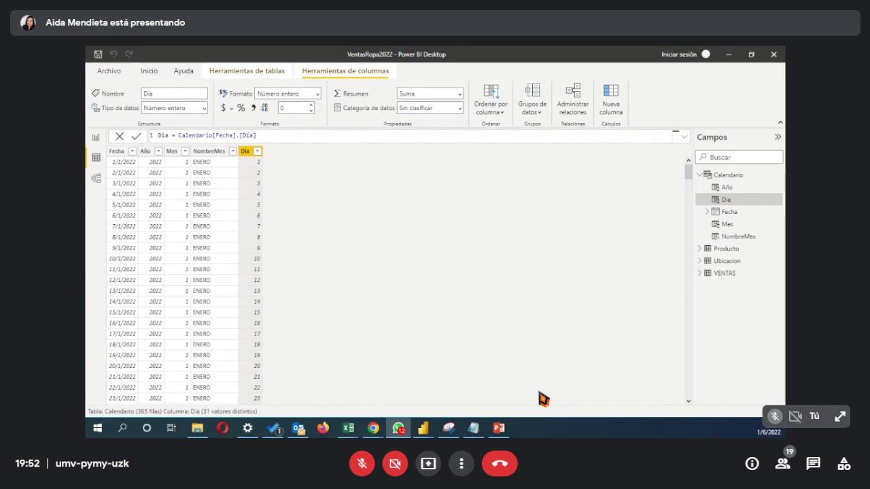
Step: Add another calculated column to Calendario, name it NombreDia, and start its formula with the UPPER function
{"action": "left_click", "coordinate": [621, 103]}
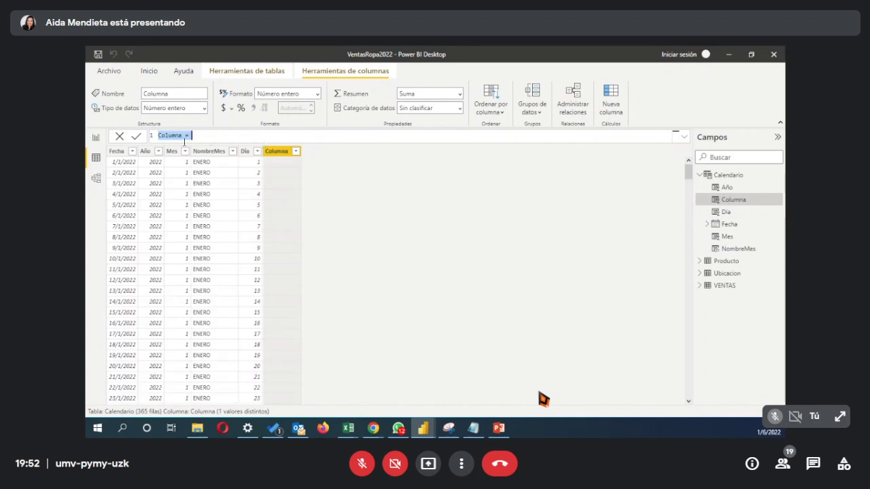
{"action": "left_click_drag", "start_coordinate": [185, 136], "coordinate": [137, 139]}
{"action": "type", "text": "Di"}
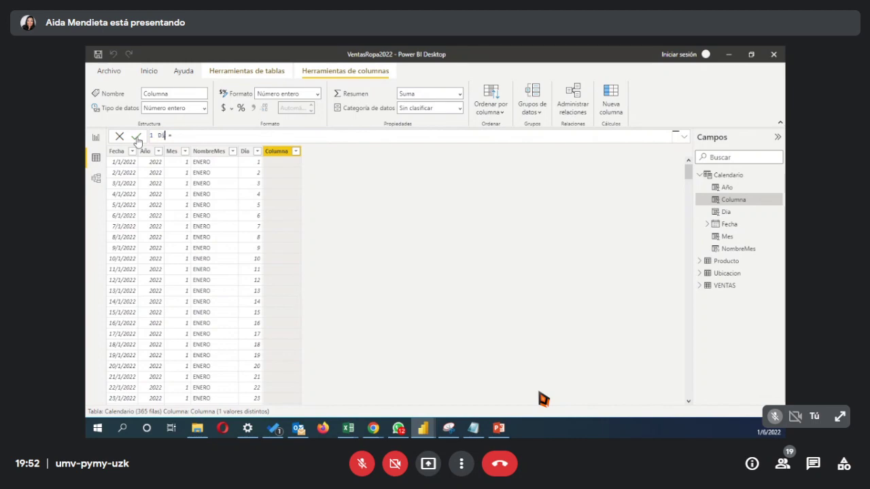
{"action": "key", "text": "BackSpace"}
{"action": "key", "text": "BackSpace"}
{"action": "type", "text": "NombreDía"}
{"action": "left_click", "coordinate": [214, 140]}
{"action": "type", "text": "UPP"}
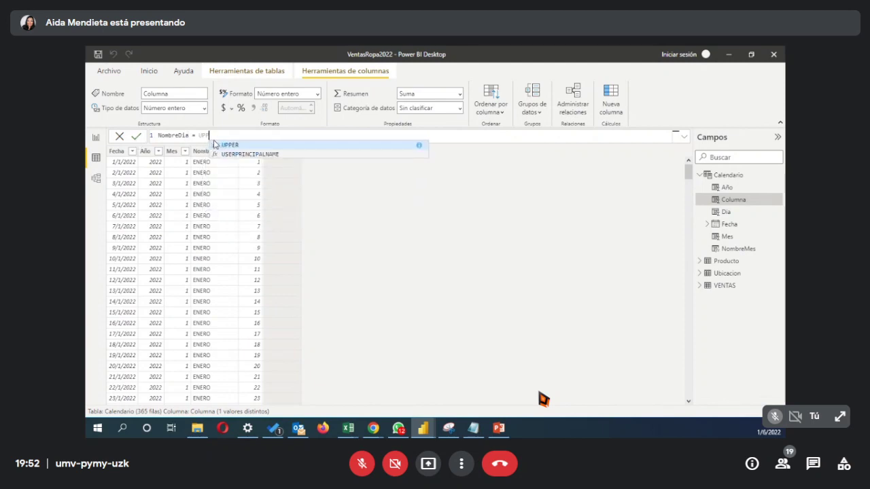
{"action": "left_click", "coordinate": [216, 144]}
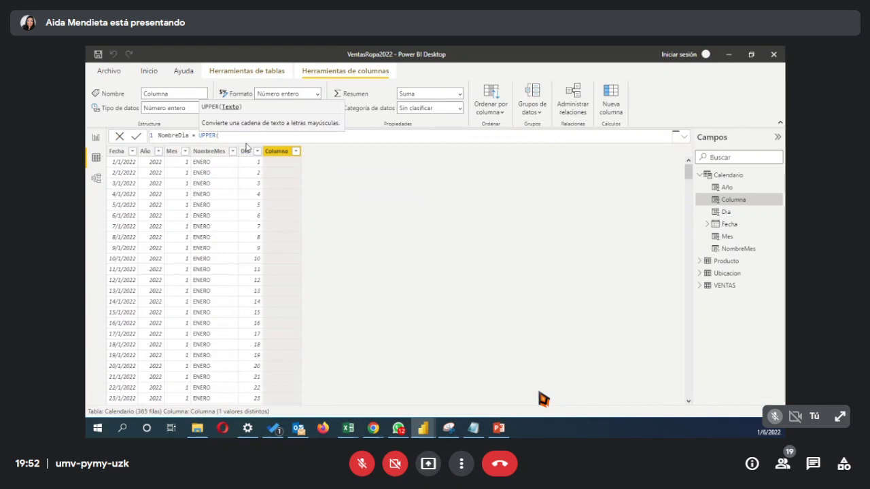
Step: Enter Calendario[Fecha].[Date], "DDDD", "ES" as the UPPER arguments in the NombreDia formula and apply it
{"action": "type", "text": "FECH"}
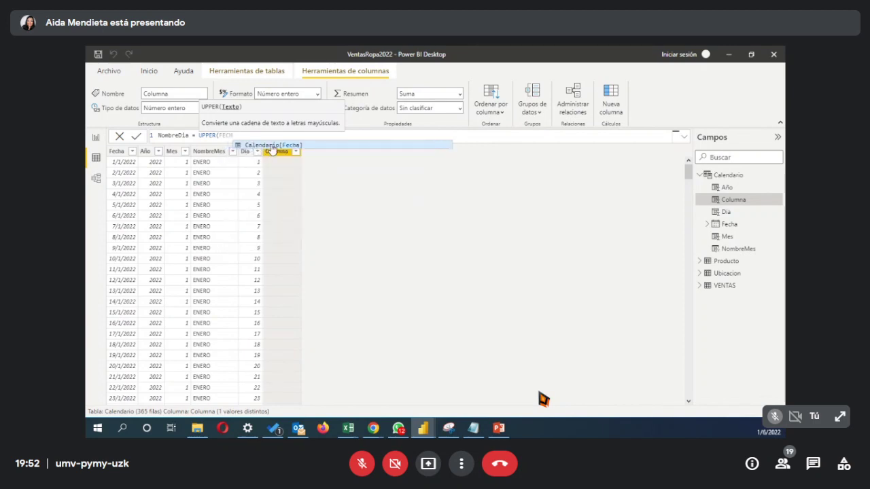
{"action": "left_click", "coordinate": [274, 146]}
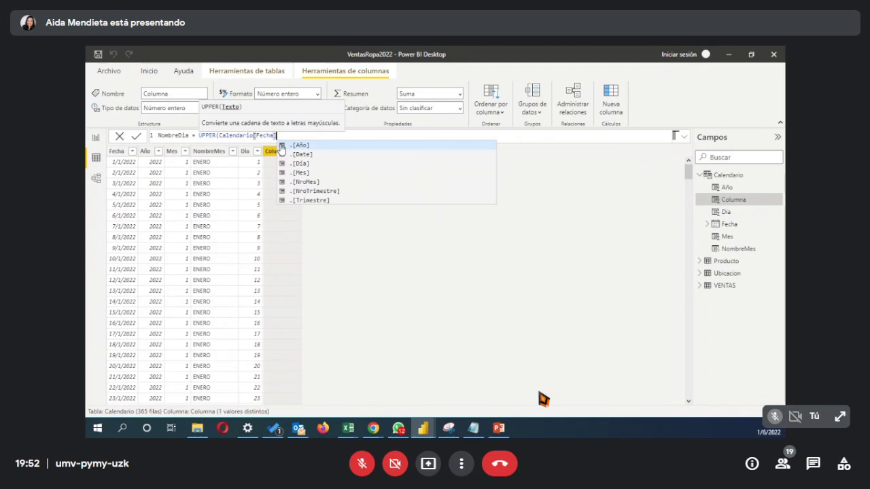
{"action": "left_click", "coordinate": [303, 156]}
{"action": "type", "text": ","}
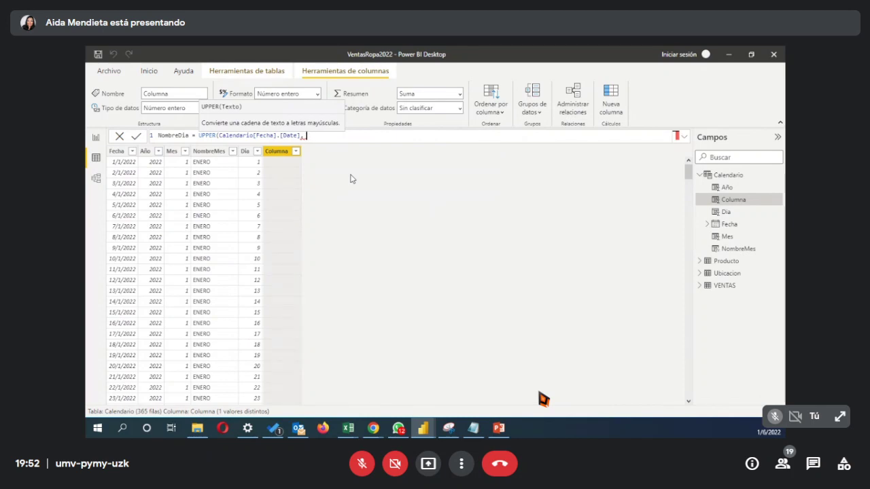
{"action": "type", "text": " \""}
{"action": "type", "text": "DDDD"}
{"action": "type", "text": "\""}
{"action": "type", "text": ")"}
{"action": "type", "text": "\"es"}
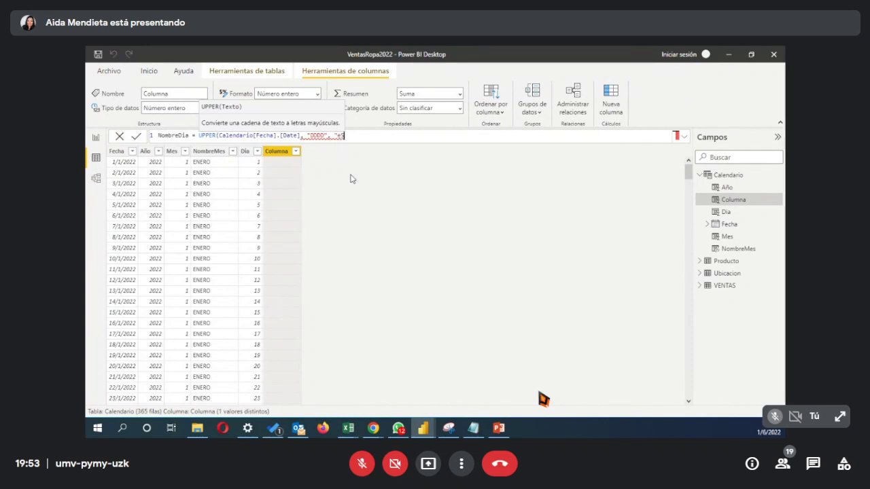
{"action": "key", "text": "BackSpace"}
{"action": "type", "text": "es"}
{"action": "key", "text": "BackSpace"}
{"action": "key", "text": "BackSpace"}
{"action": "type", "text": "ES\""}
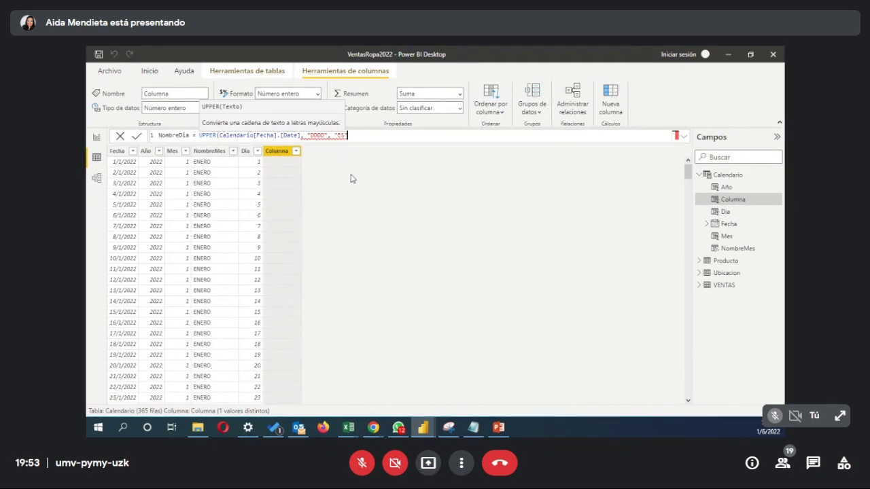
{"action": "type", "text": ")"}
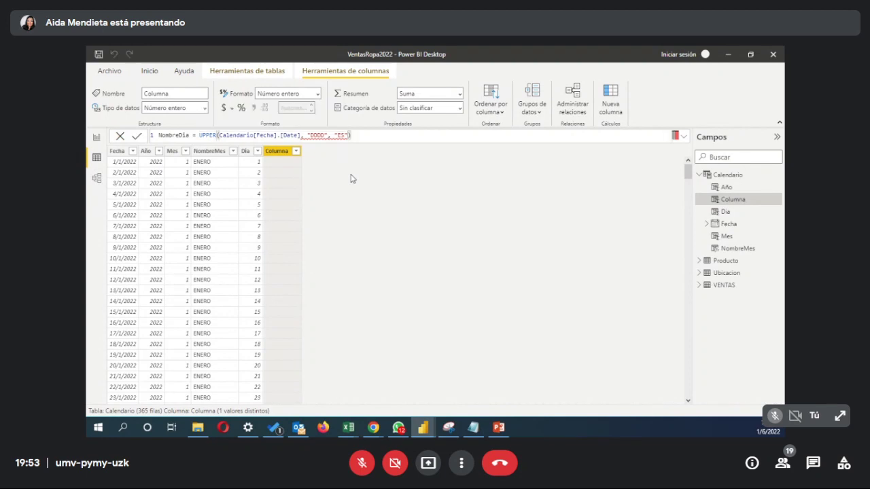
{"action": "type", "text": ")"}
{"action": "key", "text": "BackSpace"}
{"action": "key", "text": "Return"}
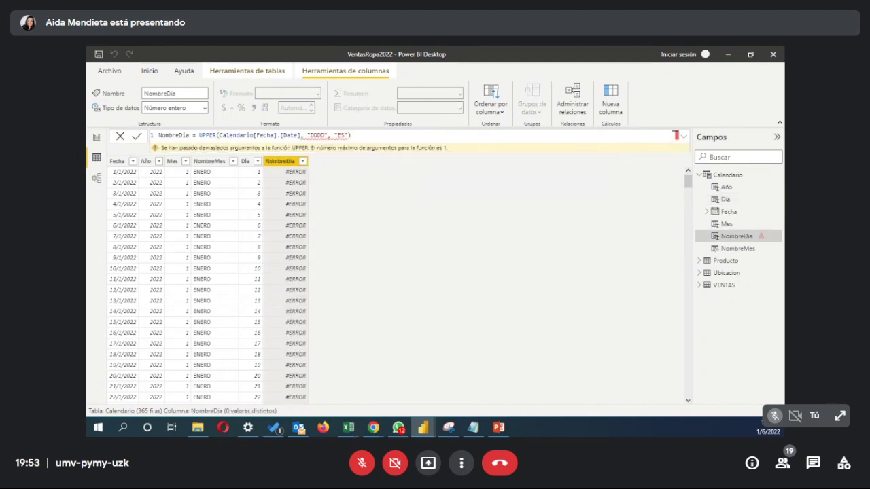
Step: Wrap the UPPER arguments of NombreDia in a FORMAT function: FORMAT(Calendario[Fecha].[Date], "DDDD", "ES")
{"action": "left_click", "coordinate": [401, 134]}
{"action": "left_click", "coordinate": [304, 135]}
{"action": "mouse_move", "coordinate": [338, 136]}
{"action": "left_click_drag", "start_coordinate": [219, 136], "coordinate": [362, 137]}
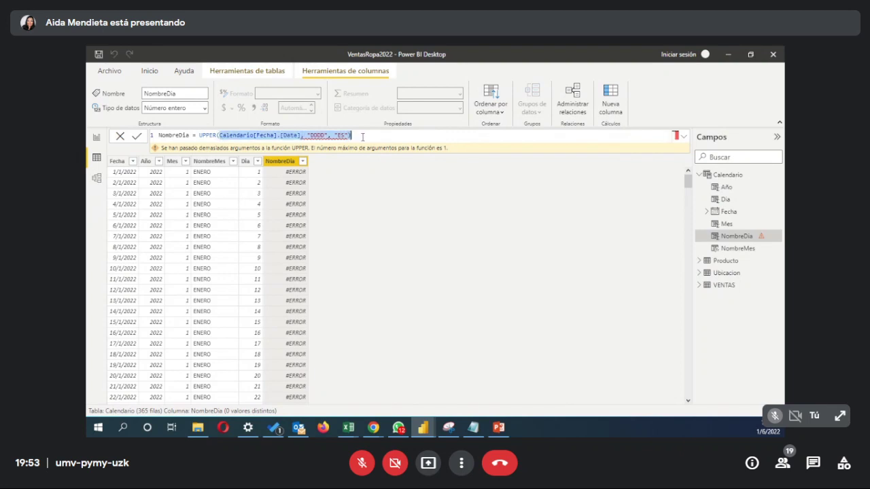
{"action": "key", "text": "BackSpace"}
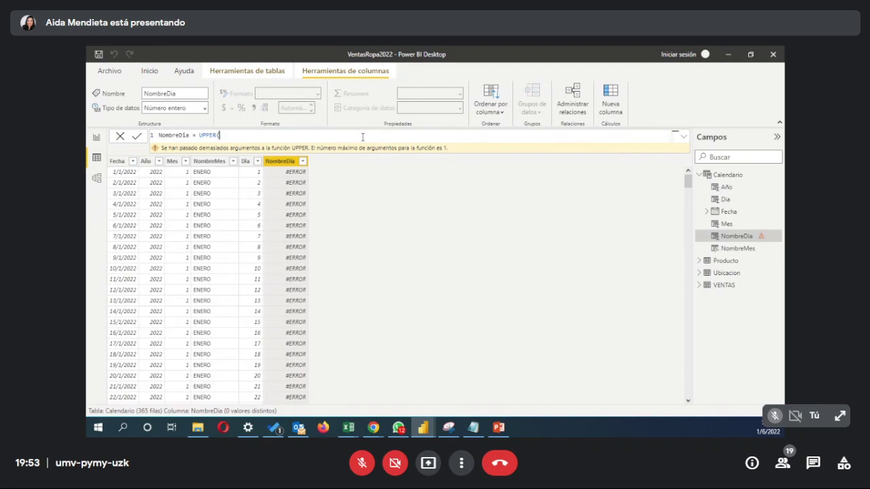
{"action": "type", "text": "(("}
{"action": "key", "text": "BackSpace"}
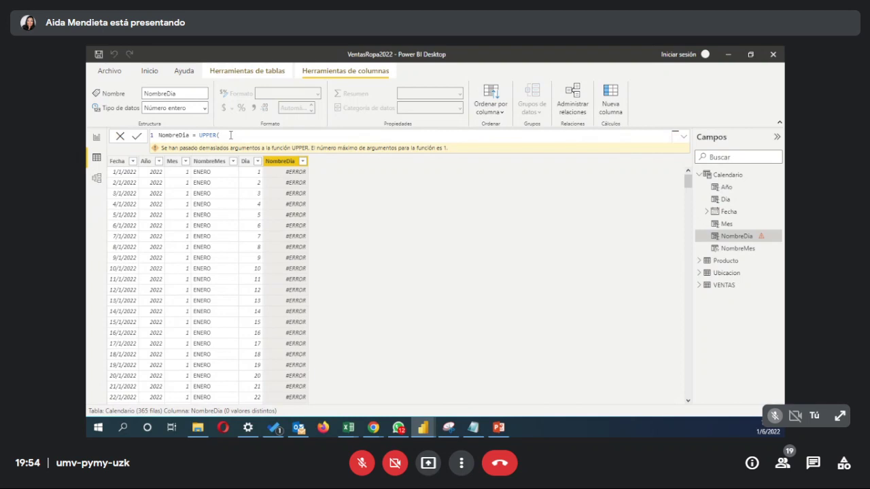
{"action": "type", "text": "FOR"}
{"action": "type", "text": "MAT(Calendario[Fecha].[Date], \"DDDD\", \"ES\""}
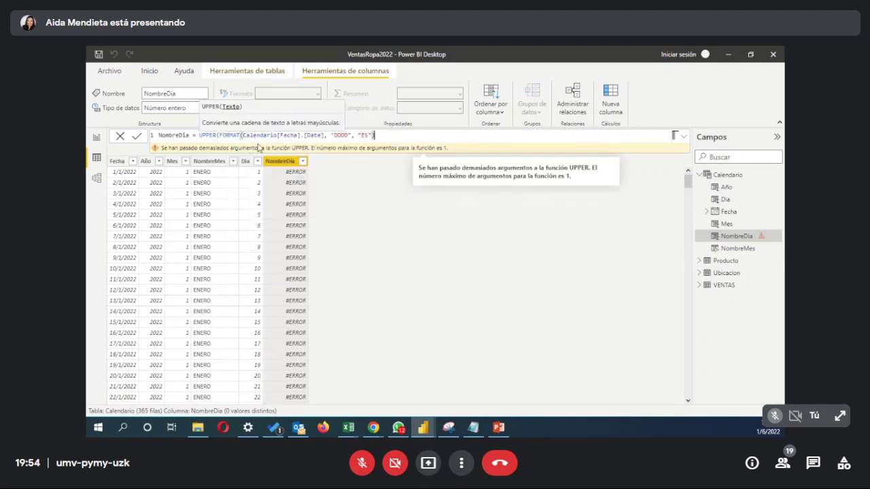
Step: Check the FORMAT parentheses, add the closing parenthesis for UPPER, and apply the NombreDia formula
{"action": "left_click", "coordinate": [381, 136]}
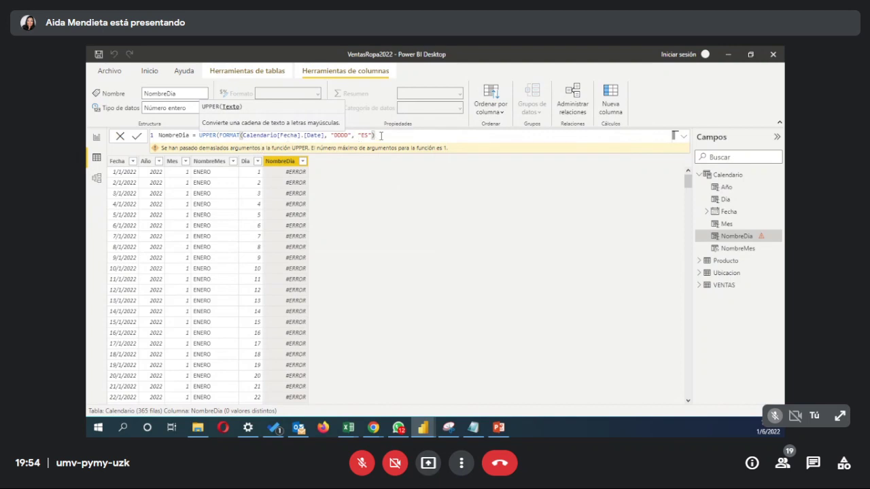
{"action": "left_click", "coordinate": [241, 136]}
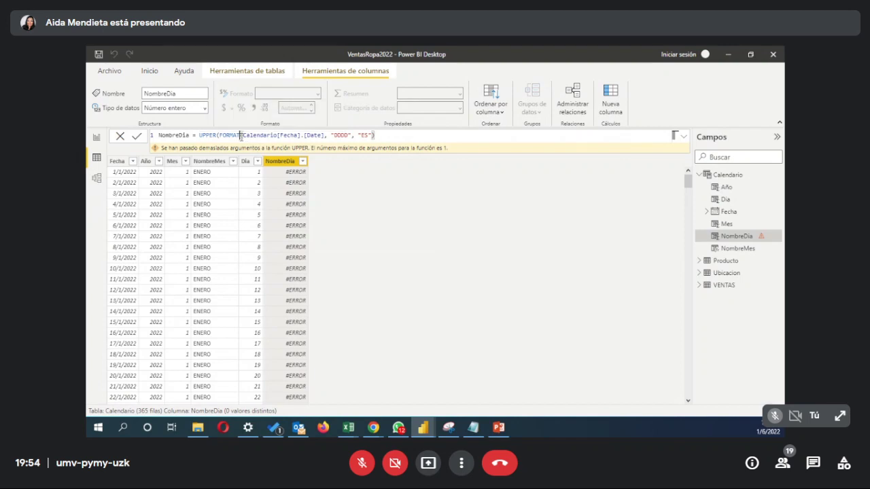
{"action": "key", "text": "BackSpace"}
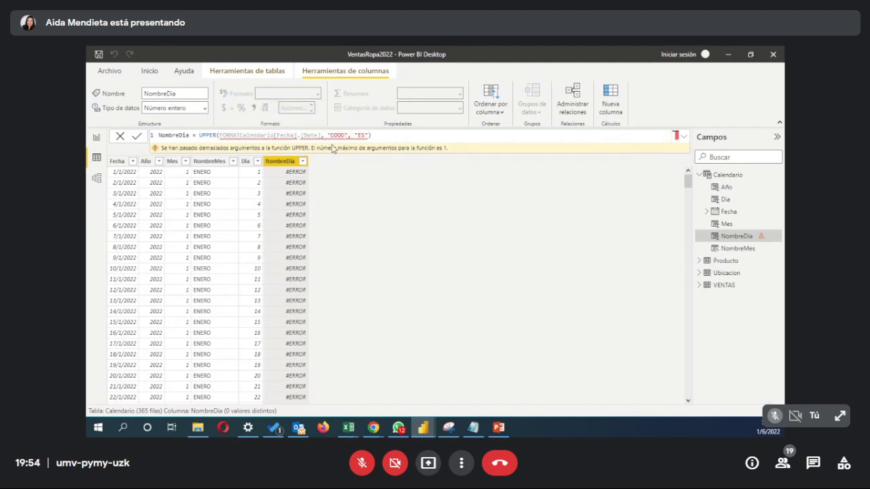
{"action": "type", "text": "("}
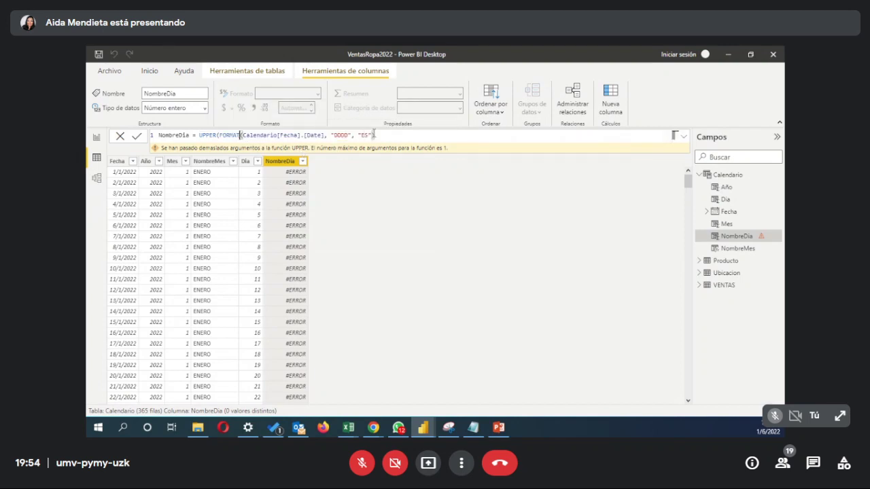
{"action": "left_click", "coordinate": [398, 135]}
{"action": "type", "text": ")"}
{"action": "key", "text": "Return"}
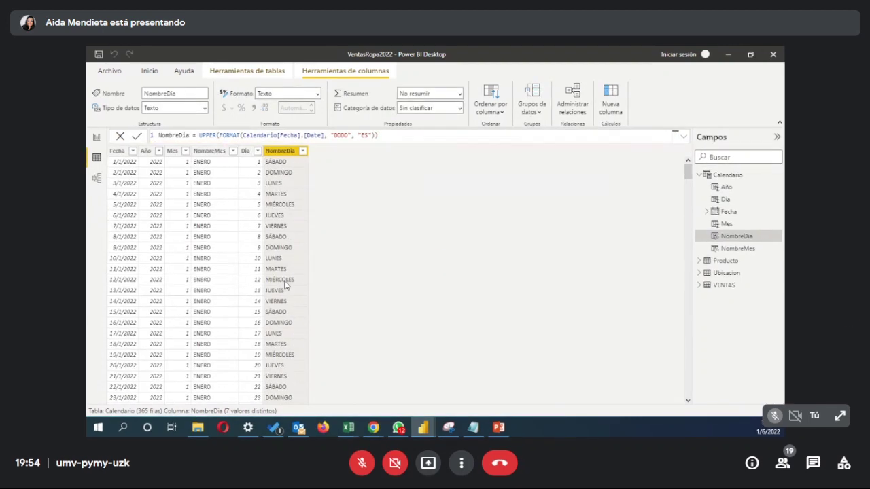
Step: Examine the day names in NombreDia and review the formulas of the NombreMes, Dia, NombreDia and Año columns
{"action": "scroll", "coordinate": [284, 289], "scroll_direction": "down", "scroll_amount": 8}
{"action": "scroll", "coordinate": [284, 293], "scroll_direction": "up", "scroll_amount": 8}
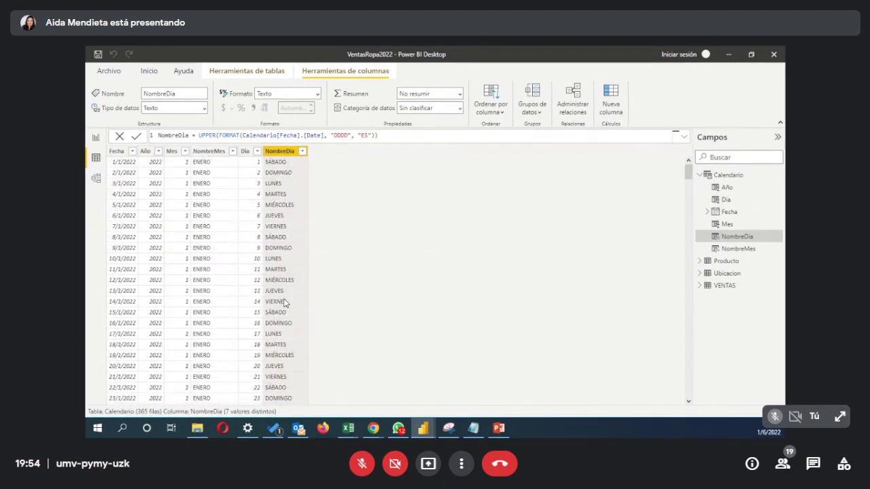
{"action": "left_click", "coordinate": [216, 151]}
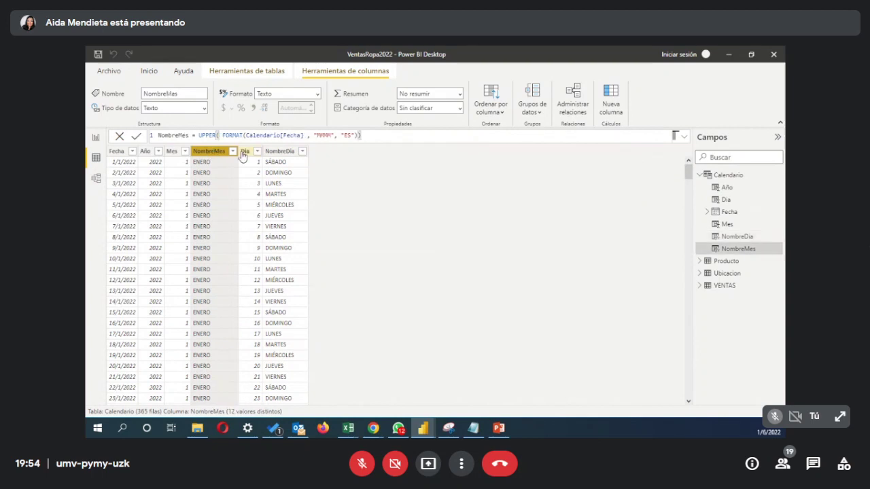
{"action": "left_click", "coordinate": [244, 151]}
{"action": "left_click", "coordinate": [280, 150]}
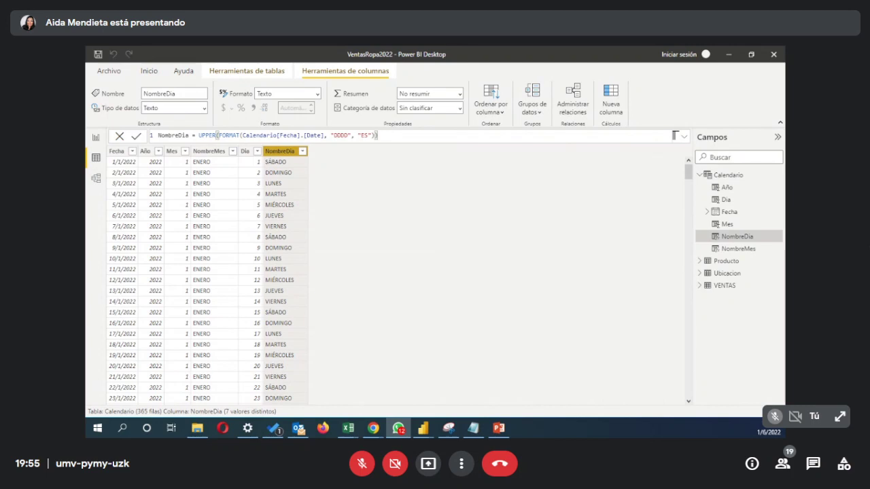
{"action": "left_click", "coordinate": [148, 156]}
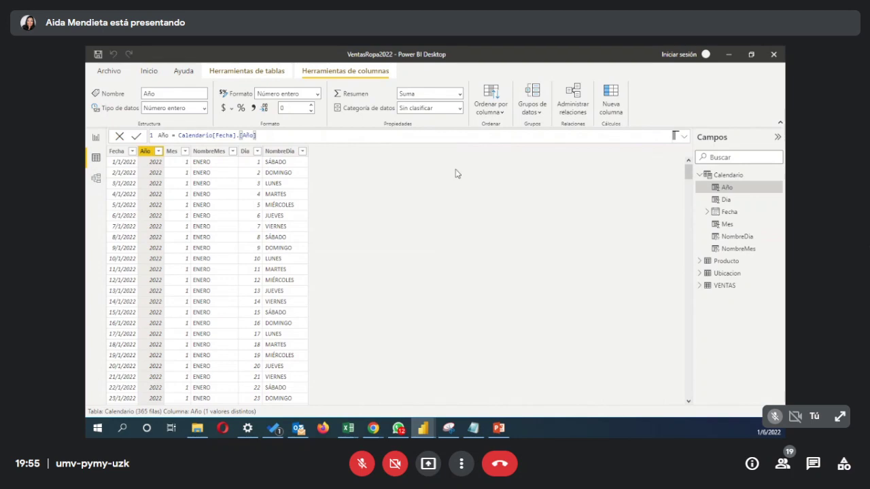
Step: Add a calculated column AÑO2 = YEAR(Calendario[Fecha]) to the Calendario table
{"action": "left_click", "coordinate": [611, 100]}
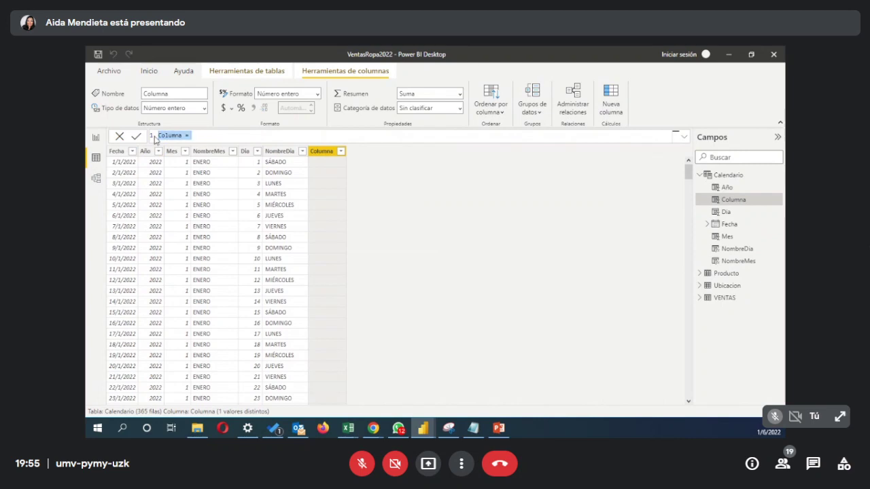
{"action": "key", "text": "BackSpace"}
{"action": "type", "text": "AÑO2 = YEAR"}
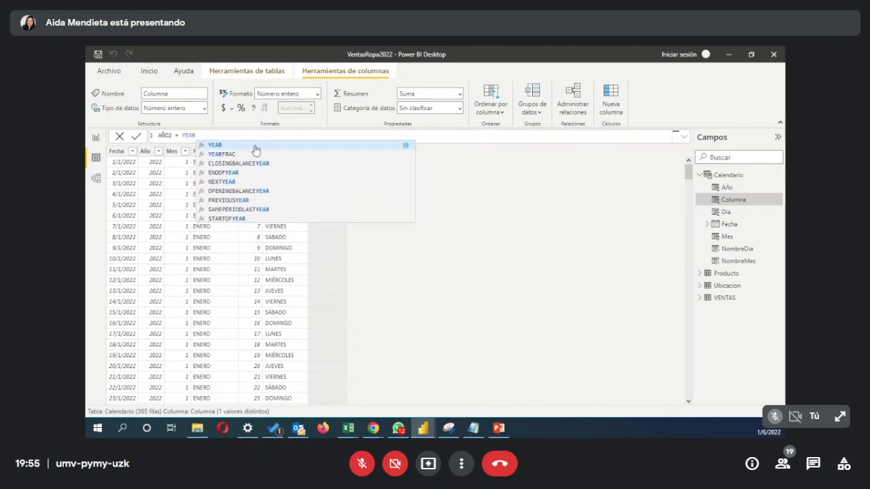
{"action": "left_click", "coordinate": [253, 147]}
{"action": "type", "text": "F"}
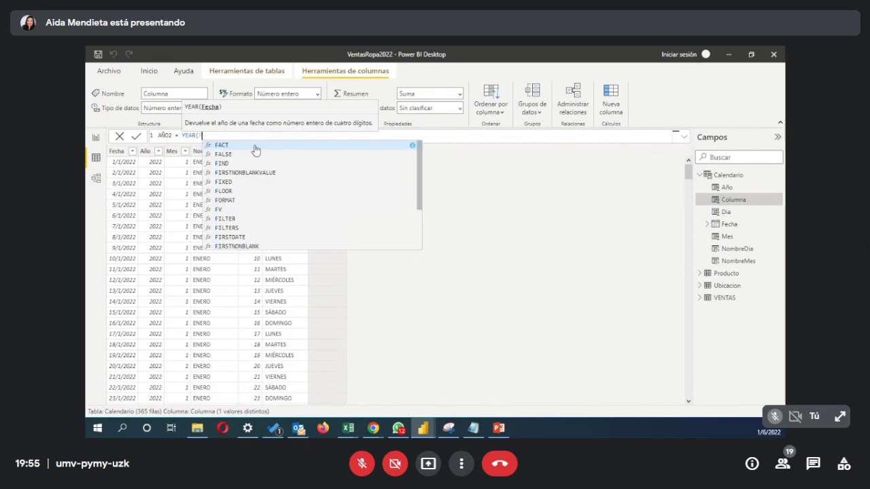
{"action": "type", "text": "Ie"}
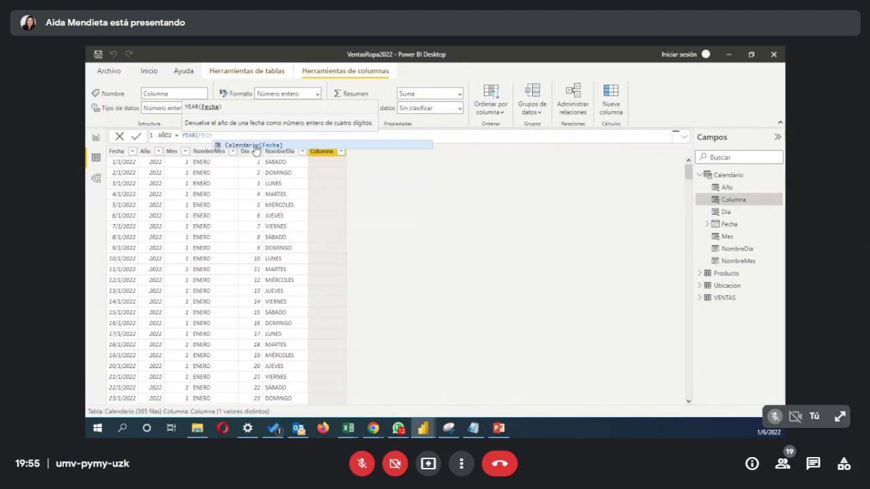
{"action": "left_click", "coordinate": [255, 149]}
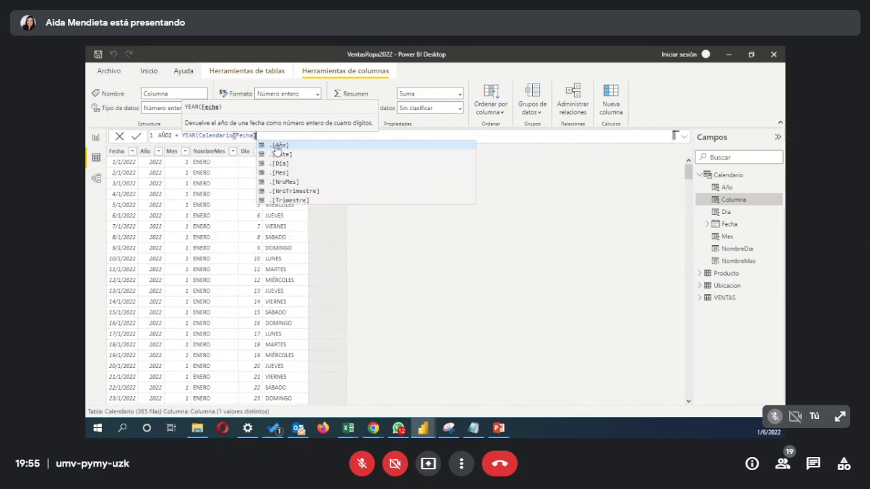
{"action": "type", "text": ")"}
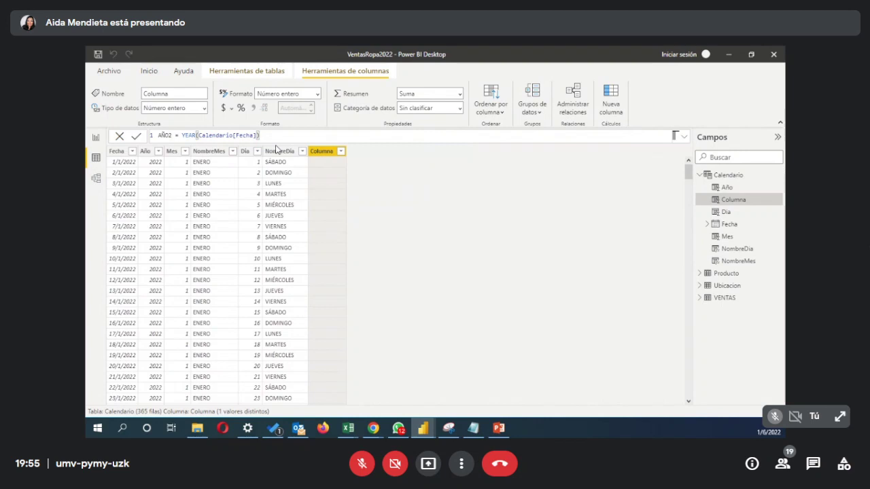
{"action": "key", "text": "Return"}
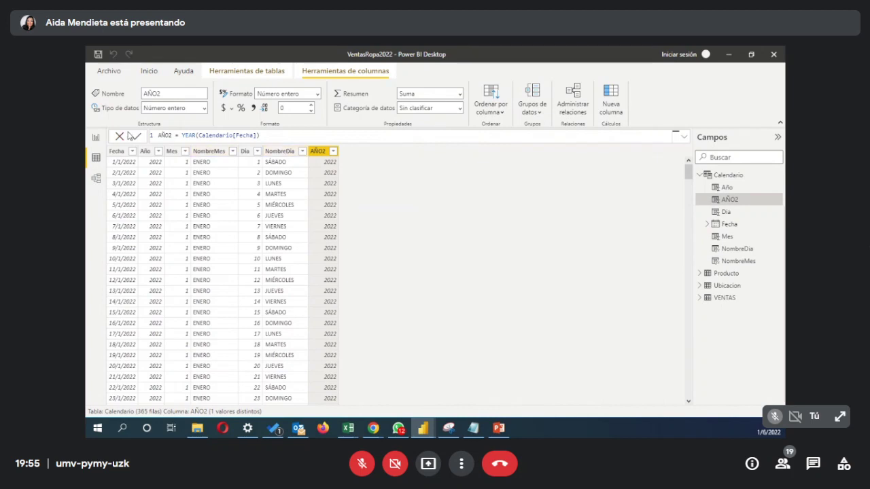
Step: Delete the AÑO2 column from the Calendario table
{"action": "left_click", "coordinate": [177, 136]}
{"action": "right_click", "coordinate": [319, 153]}
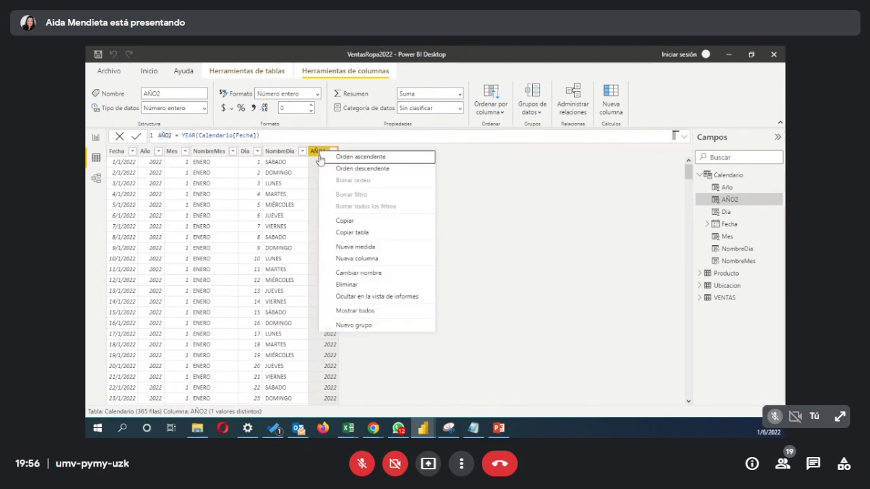
{"action": "left_click", "coordinate": [357, 288]}
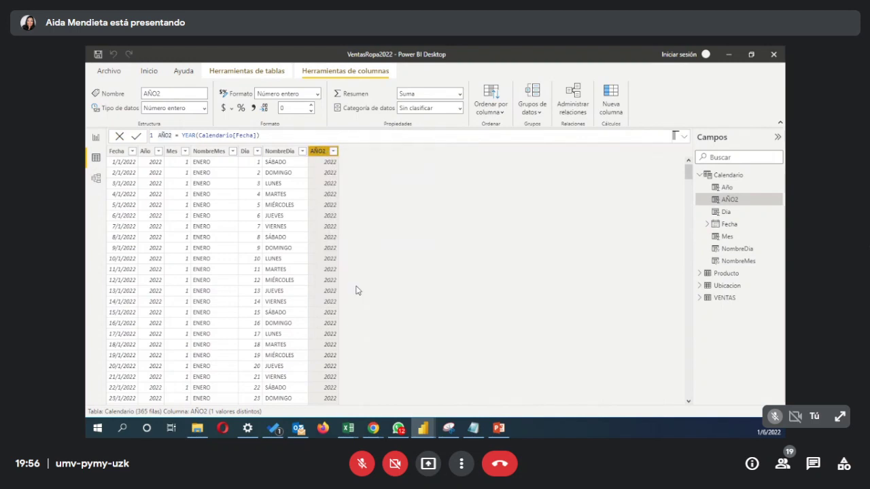
{"action": "left_click", "coordinate": [488, 256]}
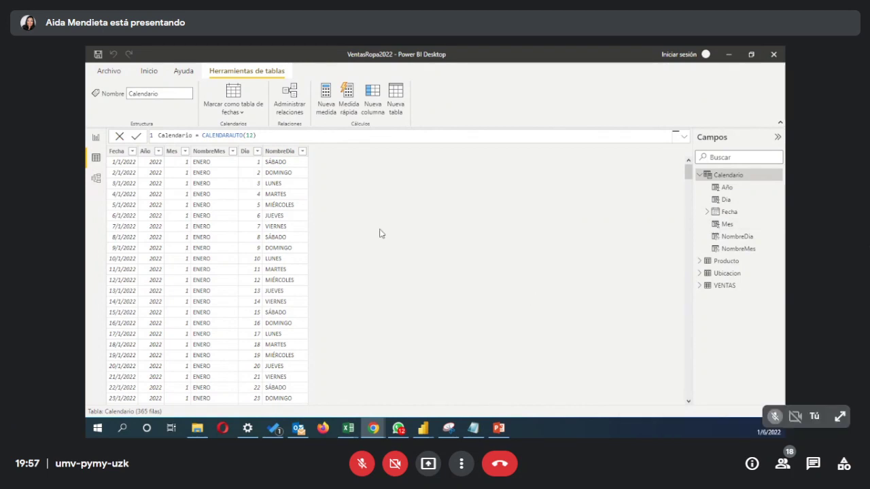
Step: Check the Fecha column in Calendario and set the VENTAS Fecha column to the *14/3/2001 (Short Date) format
{"action": "left_click", "coordinate": [119, 152]}
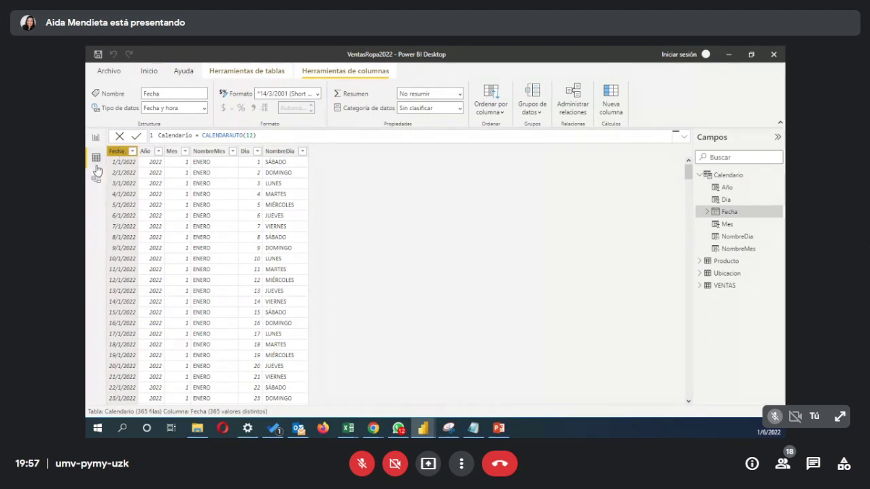
{"action": "left_click", "coordinate": [707, 211]}
{"action": "left_click", "coordinate": [728, 301]}
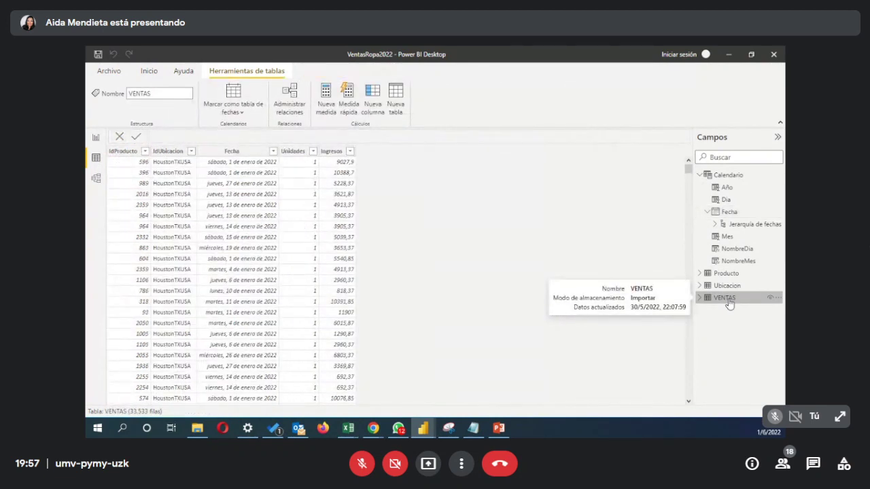
{"action": "left_click", "coordinate": [259, 150]}
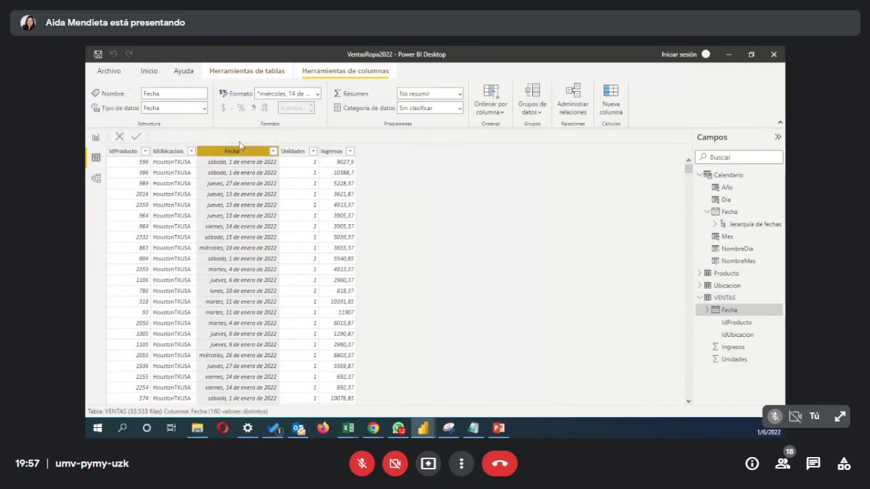
{"action": "left_click", "coordinate": [317, 93]}
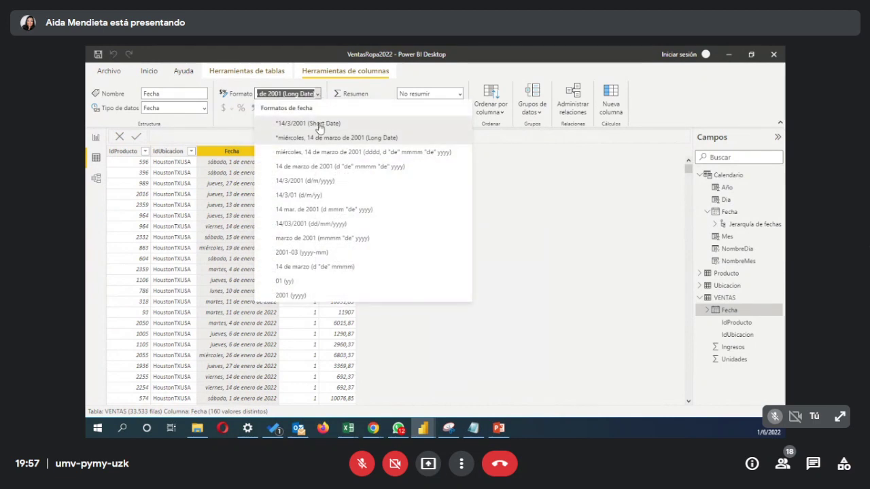
{"action": "key", "text": "Escape"}
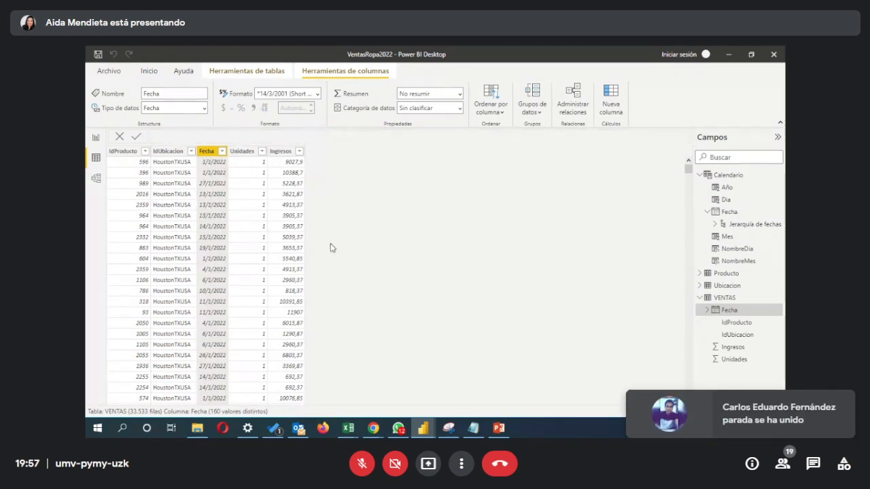
Step: Place the Calendario table directly below VENTAS in the model diagram
{"action": "left_click", "coordinate": [96, 181]}
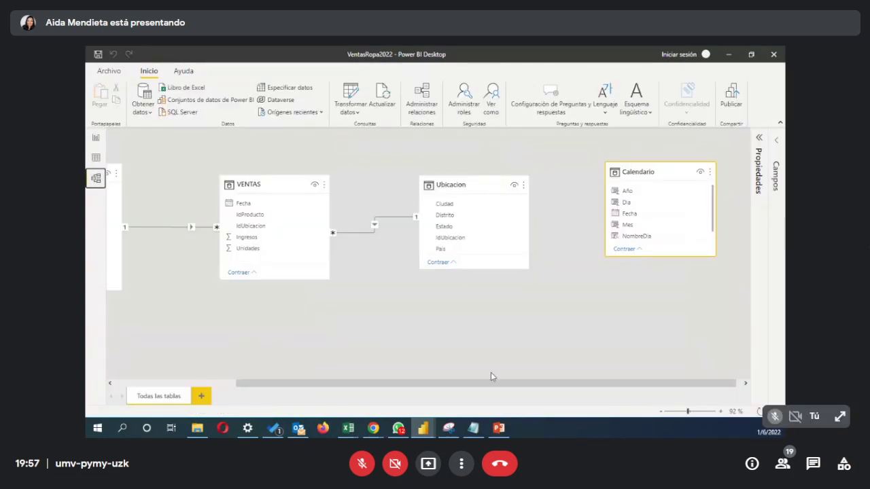
{"action": "left_click_drag", "start_coordinate": [488, 387], "coordinate": [443, 388]}
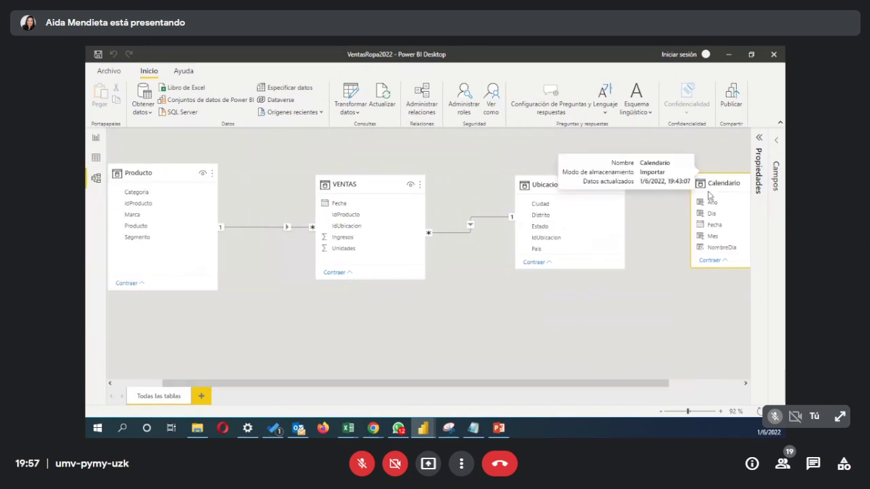
{"action": "left_click_drag", "start_coordinate": [713, 173], "coordinate": [410, 312]}
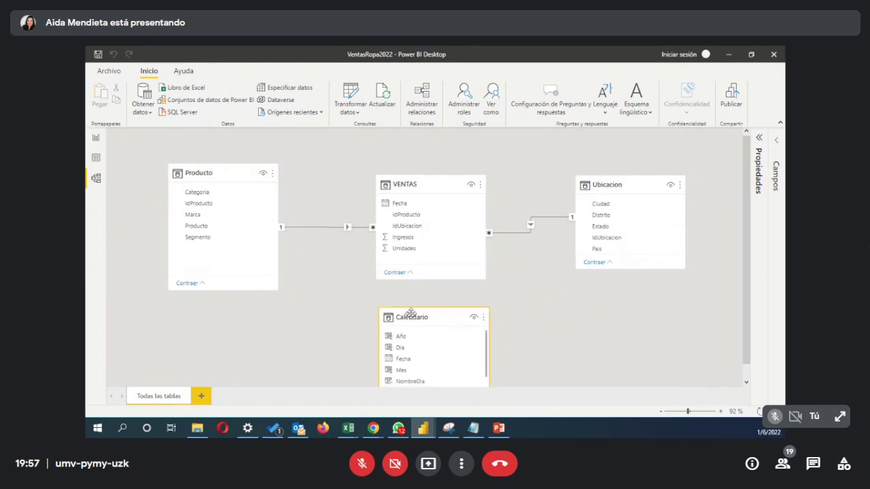
Step: Relate Fecha in Calendario to Fecha in VENTAS and align the Calendario table under VENTAS
{"action": "left_click", "coordinate": [411, 363]}
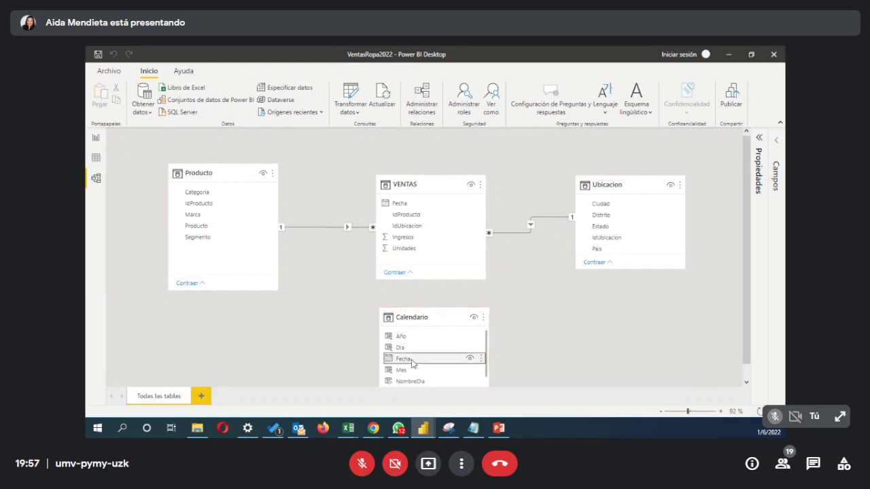
{"action": "left_click_drag", "start_coordinate": [410, 362], "coordinate": [403, 208]}
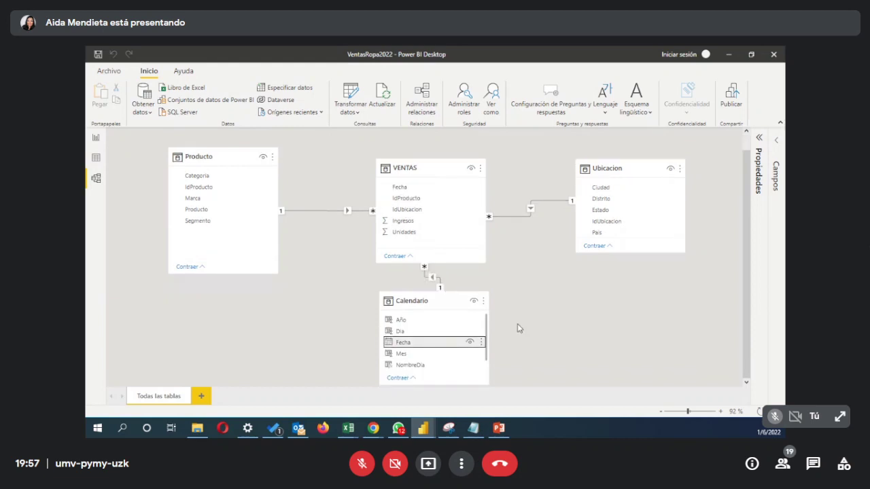
{"action": "left_click_drag", "start_coordinate": [441, 301], "coordinate": [437, 316]}
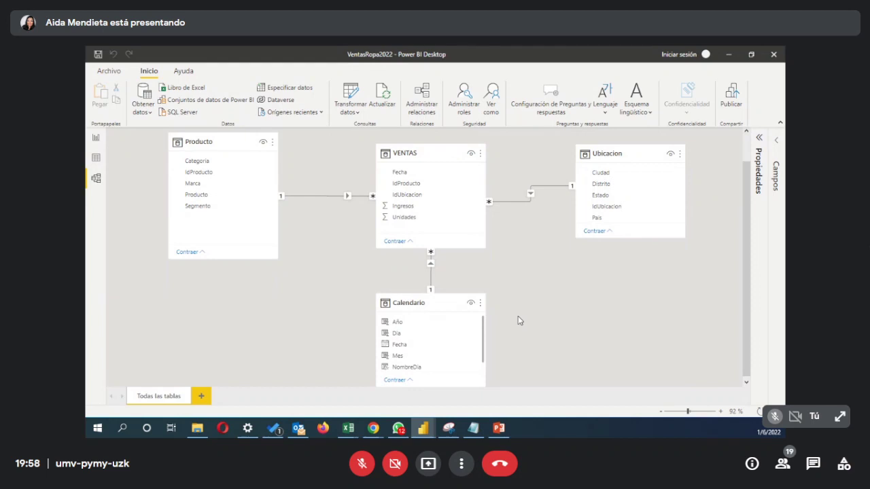
Step: Examine the fields of the Producto, Ubicacion and VENTAS tables available in the report view
{"action": "left_click", "coordinate": [94, 138]}
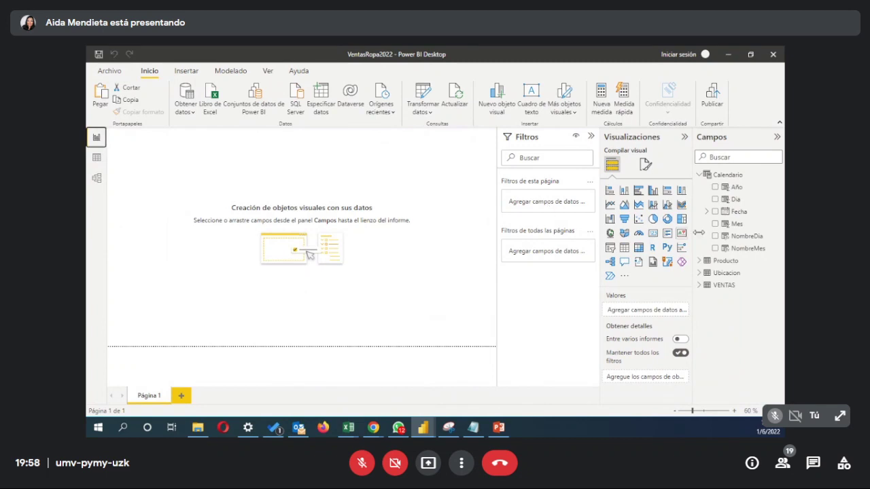
{"action": "left_click", "coordinate": [700, 261]}
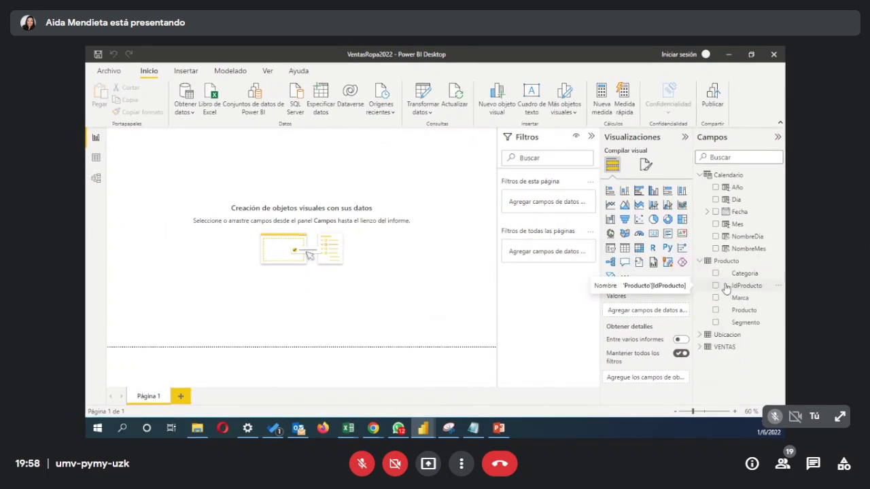
{"action": "left_click", "coordinate": [700, 336]}
{"action": "scroll", "coordinate": [745, 363], "scroll_direction": "down", "scroll_amount": 1}
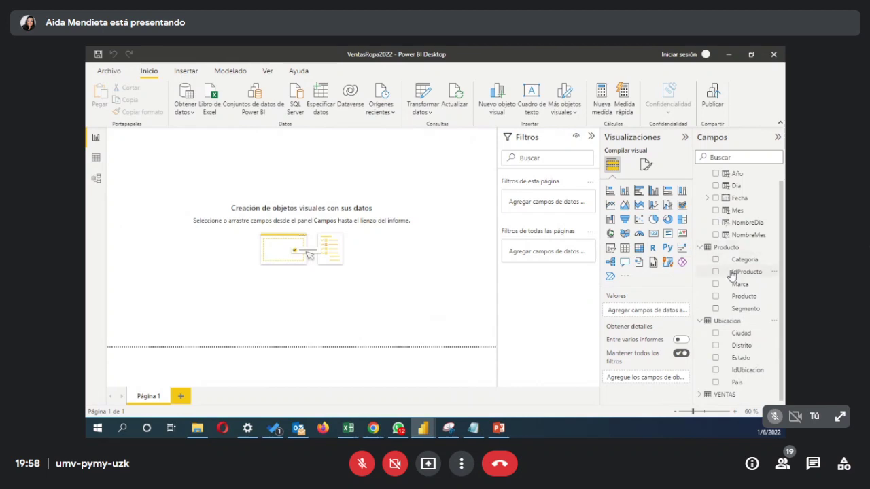
{"action": "scroll", "coordinate": [731, 274], "scroll_direction": "up", "scroll_amount": 1}
{"action": "scroll", "coordinate": [727, 299], "scroll_direction": "down", "scroll_amount": 1}
{"action": "scroll", "coordinate": [707, 388], "scroll_direction": "down", "scroll_amount": 2}
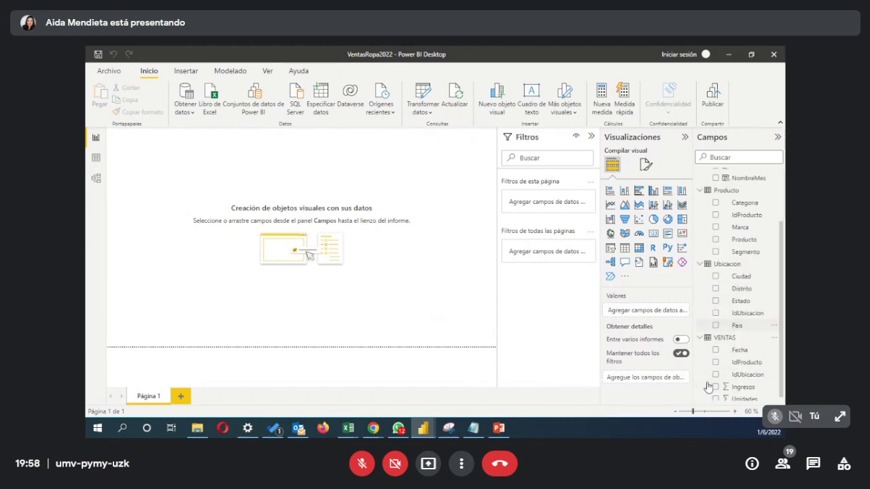
{"action": "scroll", "coordinate": [708, 386], "scroll_direction": "down", "scroll_amount": 1}
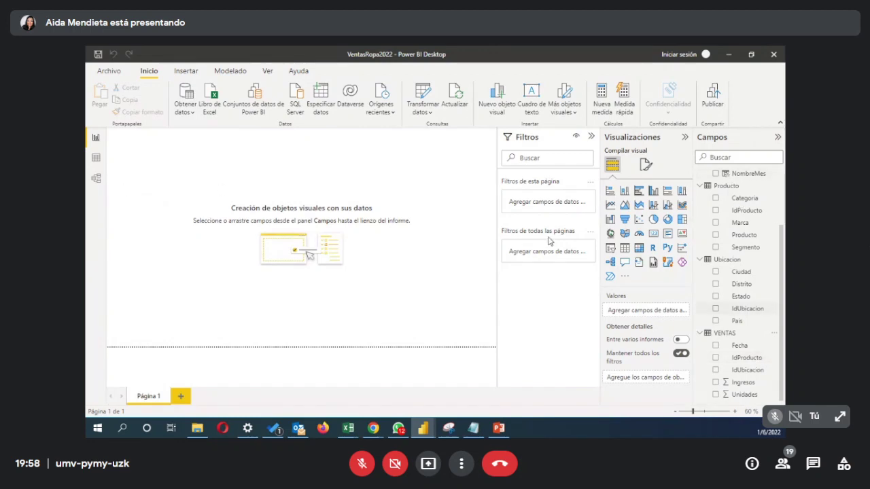
Step: In the model diagram, hide IdProducto in Producto and hide Fecha, IdProducto and IdUbicacion in VENTAS
{"action": "left_click", "coordinate": [97, 158]}
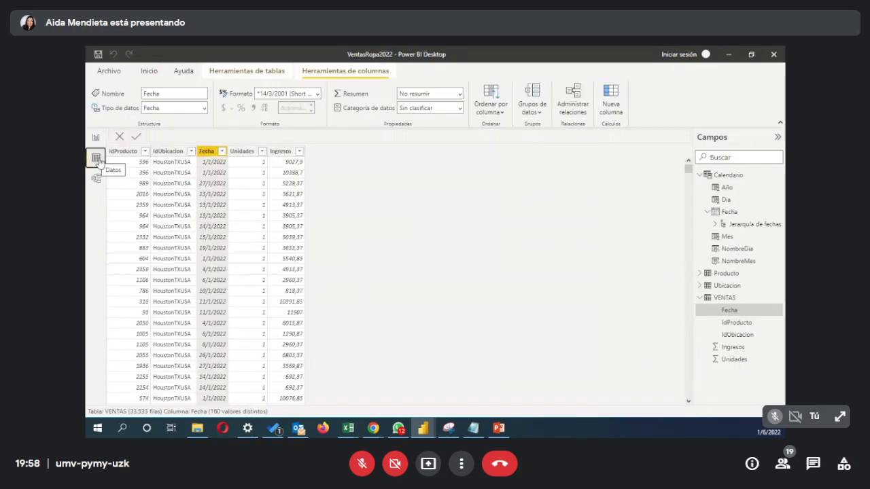
{"action": "left_click", "coordinate": [97, 181]}
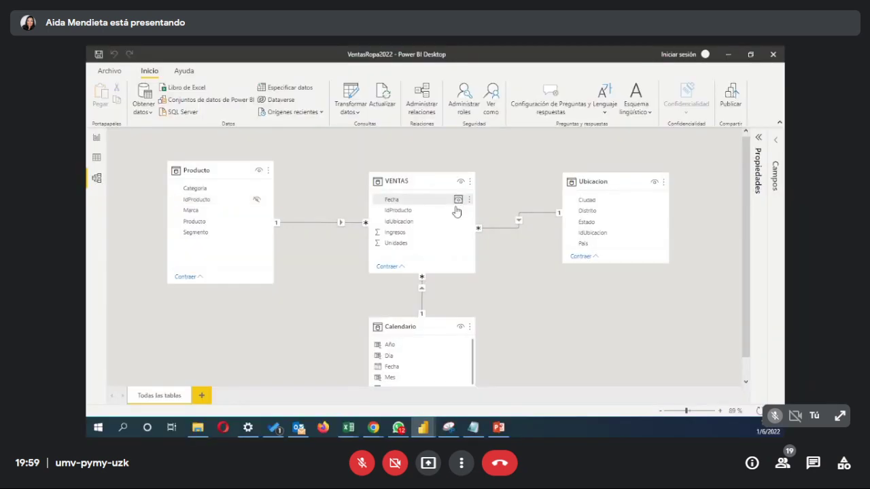
{"action": "left_click", "coordinate": [458, 210]}
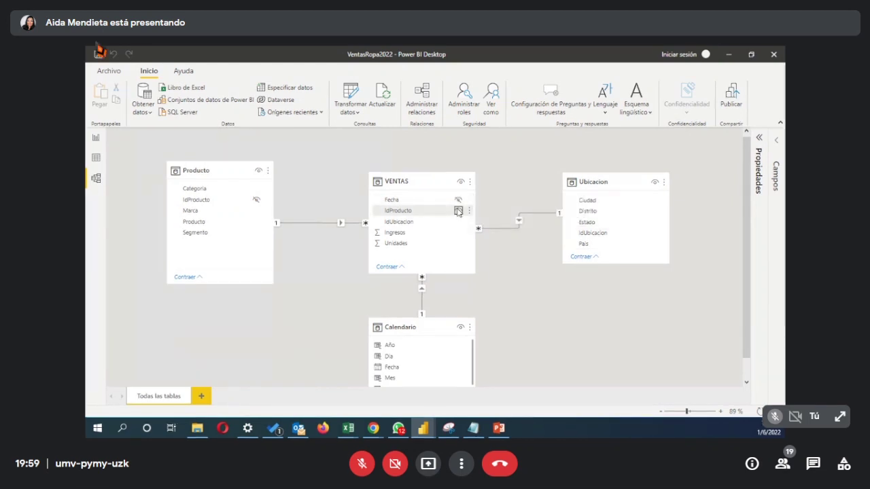
{"action": "left_click", "coordinate": [458, 223]}
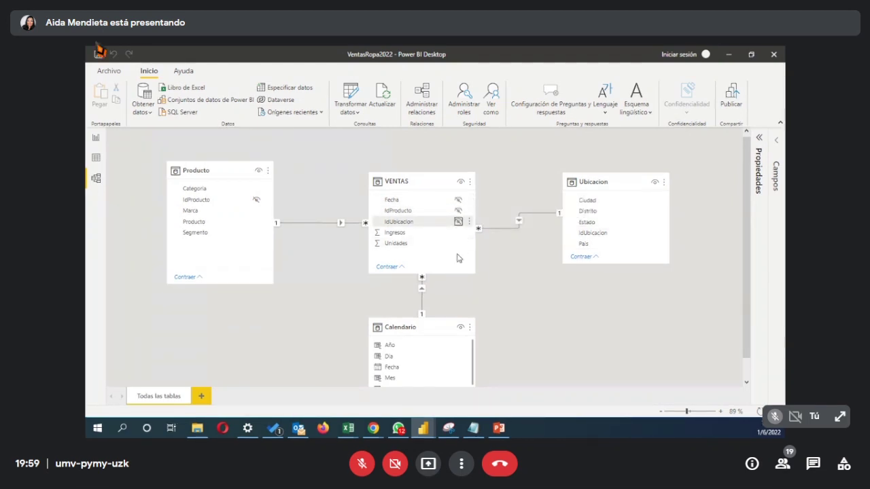
Step: Enlarge the Ubicacion table in the model diagram and hide its IdUbicacion field
{"action": "scroll", "coordinate": [457, 258], "scroll_direction": "down", "scroll_amount": 1}
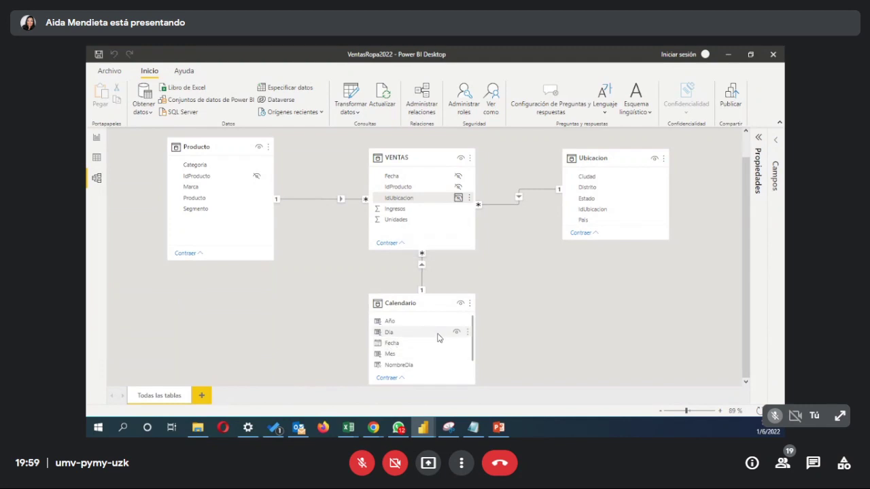
{"action": "left_click_drag", "start_coordinate": [640, 241], "coordinate": [641, 280]}
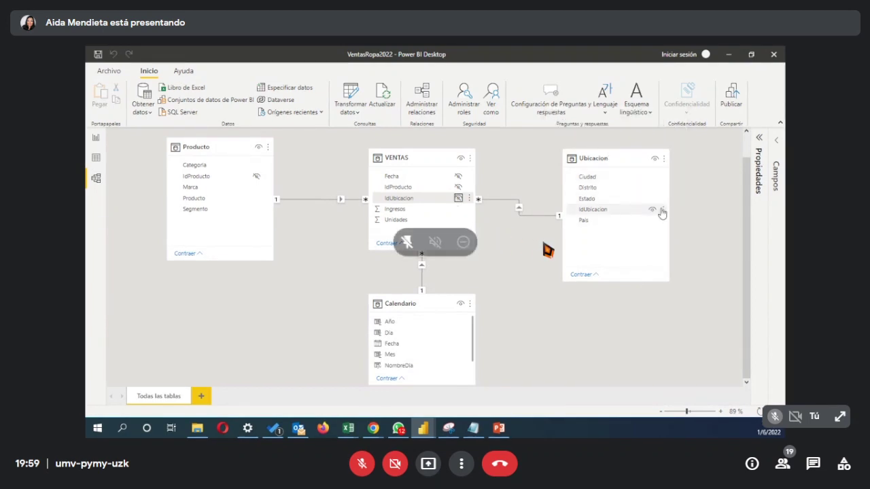
{"action": "left_click", "coordinate": [652, 213]}
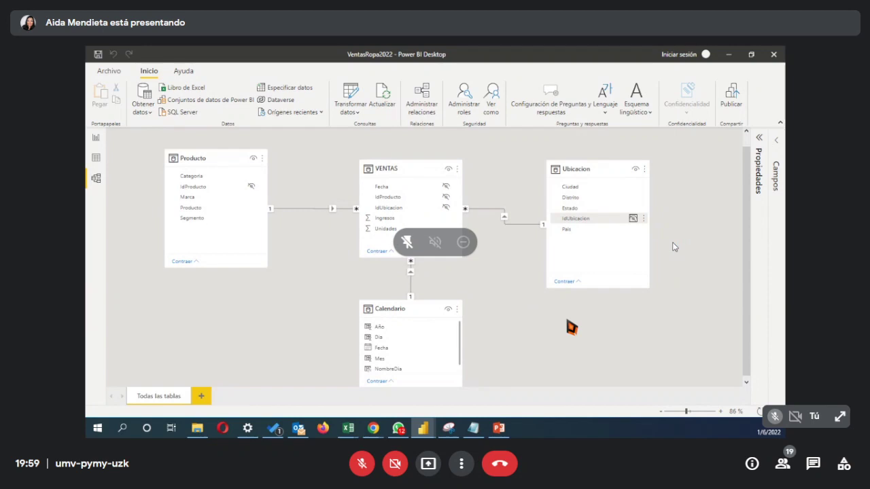
Step: Examine which fields of Calendario, Producto, Ubicacion and VENTAS remain available in the report view
{"action": "left_click", "coordinate": [96, 137]}
{"action": "scroll", "coordinate": [705, 218], "scroll_direction": "up", "scroll_amount": 1}
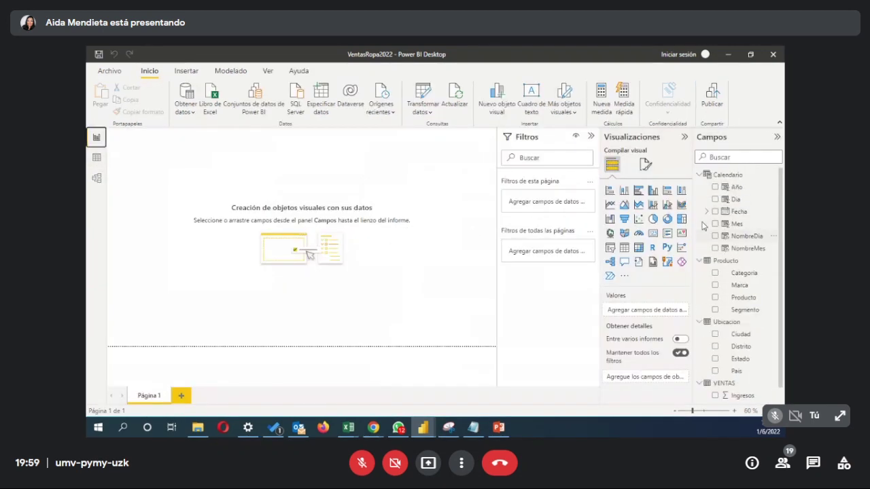
{"action": "left_click", "coordinate": [701, 174]}
{"action": "left_click", "coordinate": [701, 187]}
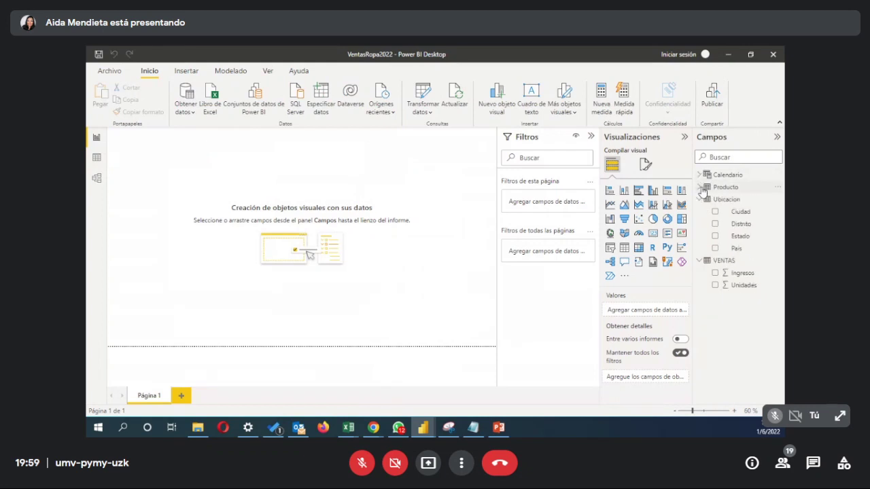
{"action": "left_click", "coordinate": [701, 187]}
{"action": "left_click", "coordinate": [701, 174]}
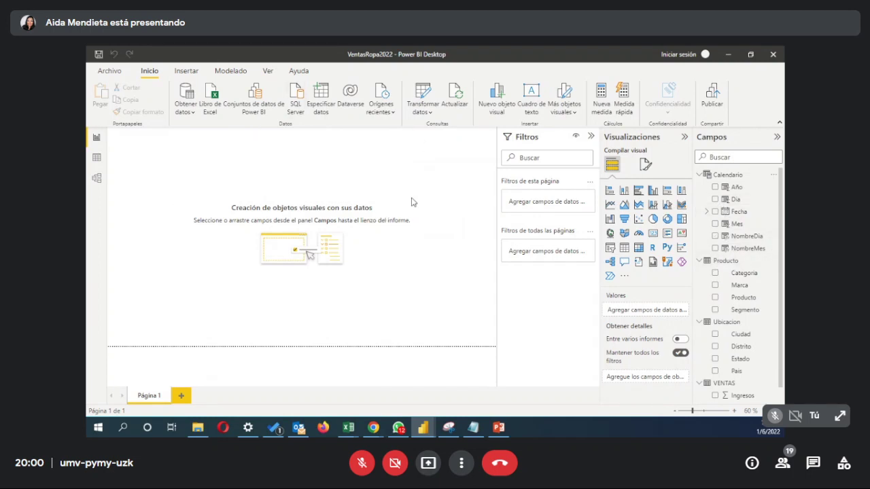
{"action": "scroll", "coordinate": [726, 265], "scroll_direction": "down", "scroll_amount": 1}
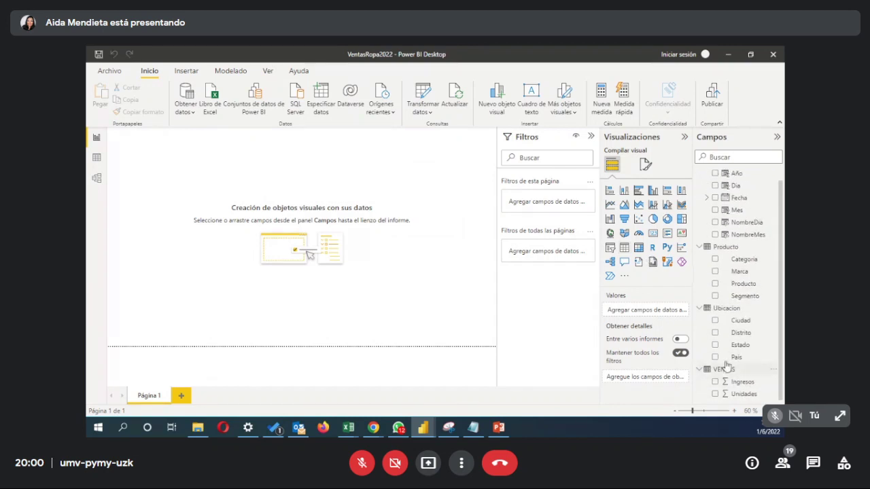
{"action": "scroll", "coordinate": [710, 285], "scroll_direction": "up", "scroll_amount": 1}
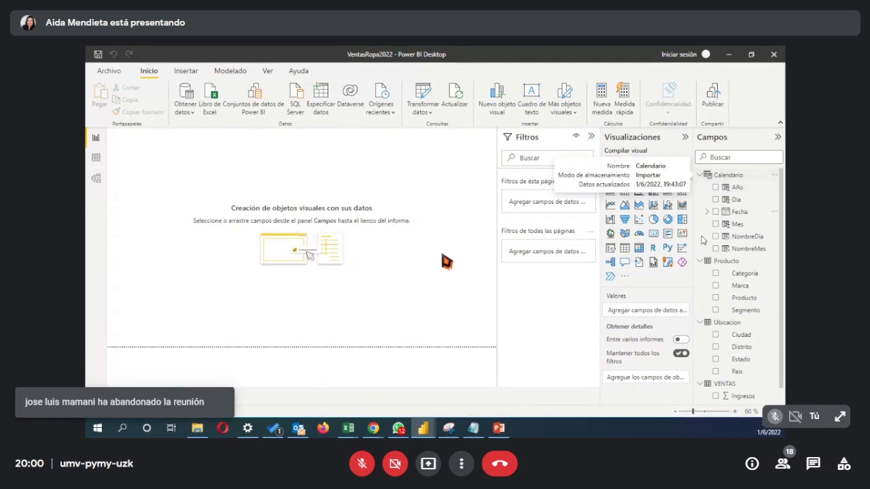
Step: Collapse the Producto, Calendario and Ubicacion tables in the report's field list, leaving VENTAS expanded
{"action": "left_click", "coordinate": [700, 261]}
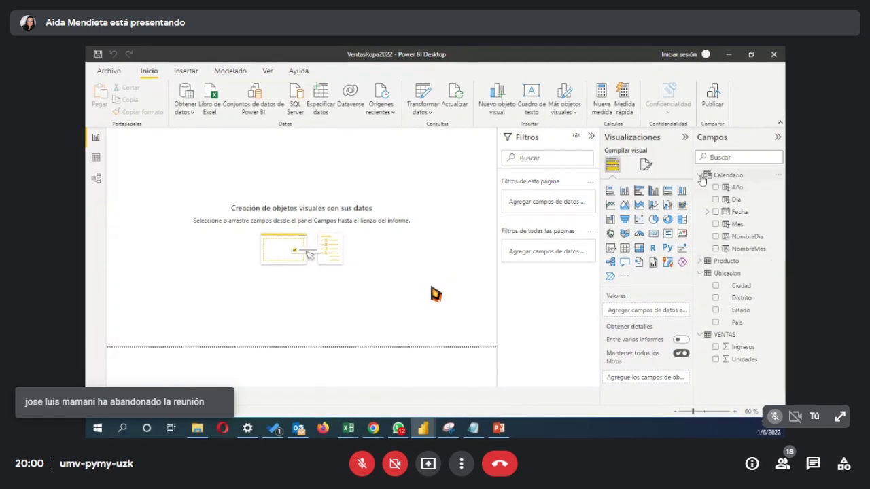
{"action": "left_click", "coordinate": [700, 175]}
{"action": "left_click", "coordinate": [700, 199]}
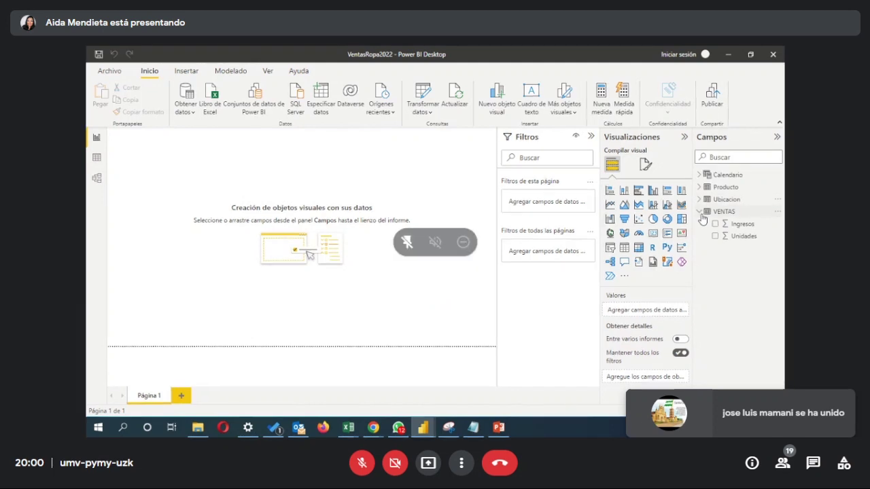
Step: Enlarge the Calendario table in the model diagram until all its fields fit, including NombreMes
{"action": "left_click", "coordinate": [97, 178]}
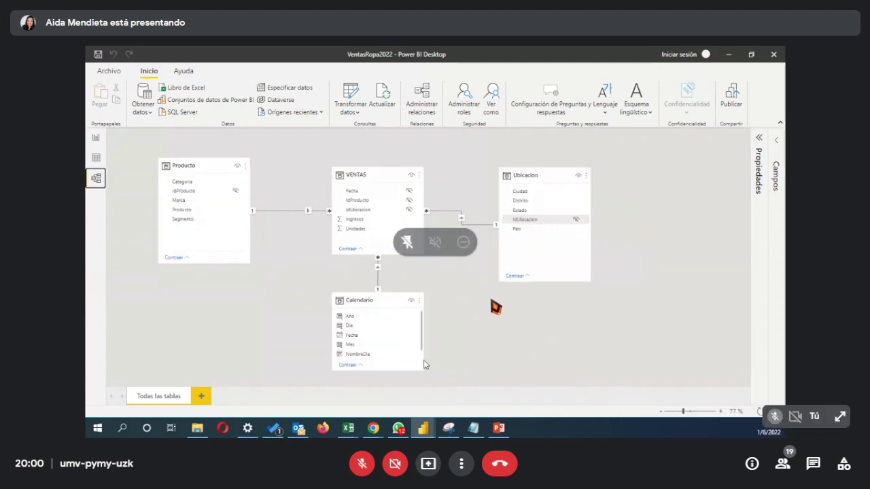
{"action": "left_click_drag", "start_coordinate": [404, 369], "coordinate": [404, 382]}
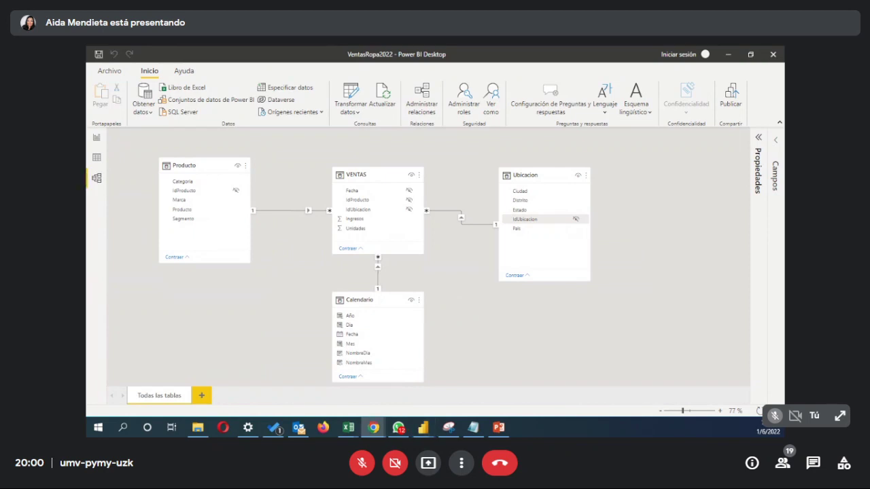
Step: Turn on the microphone in the Meet call to speak and mute it again
{"action": "key", "text": "ctrl+d"}
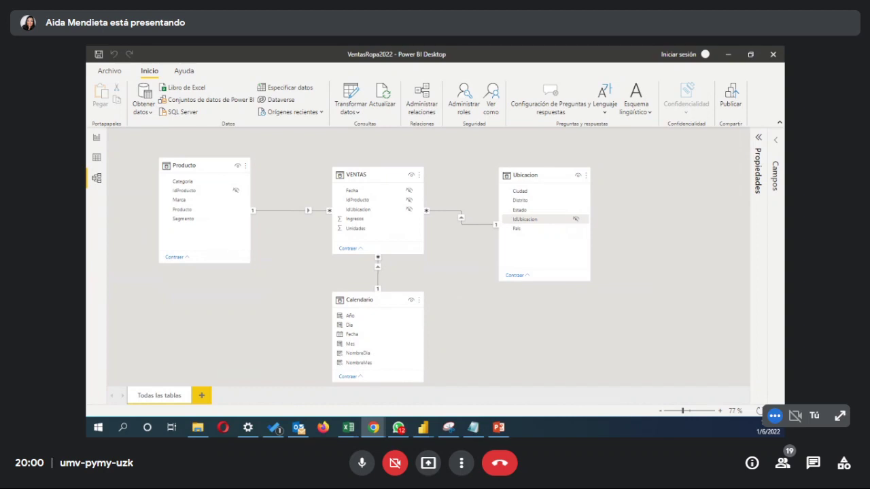
{"action": "mouse_move", "coordinate": [681, 415]}
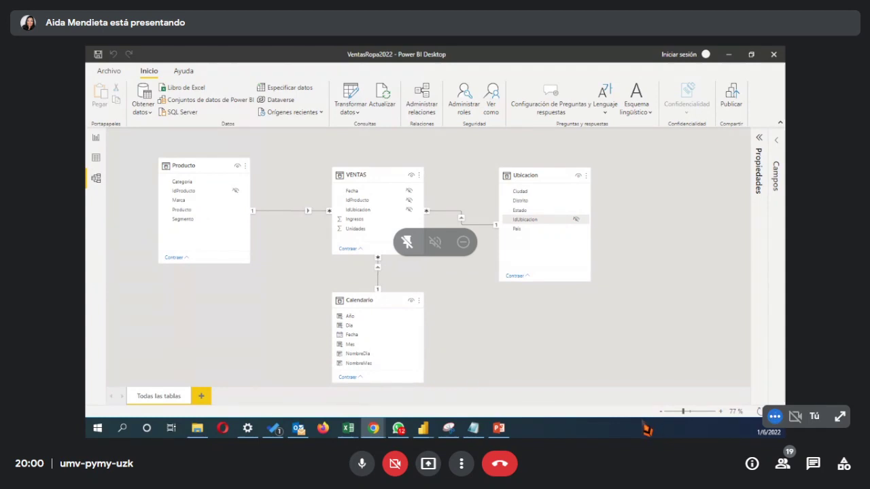
{"action": "key", "text": "ctrl+d"}
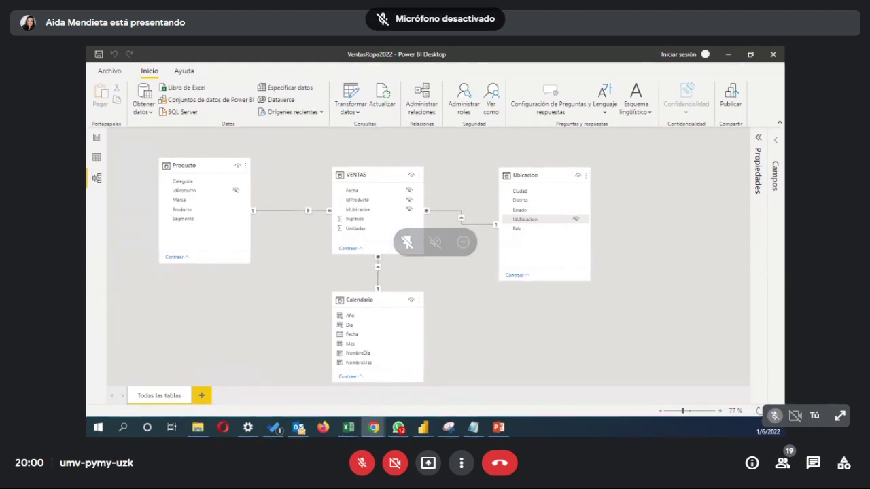
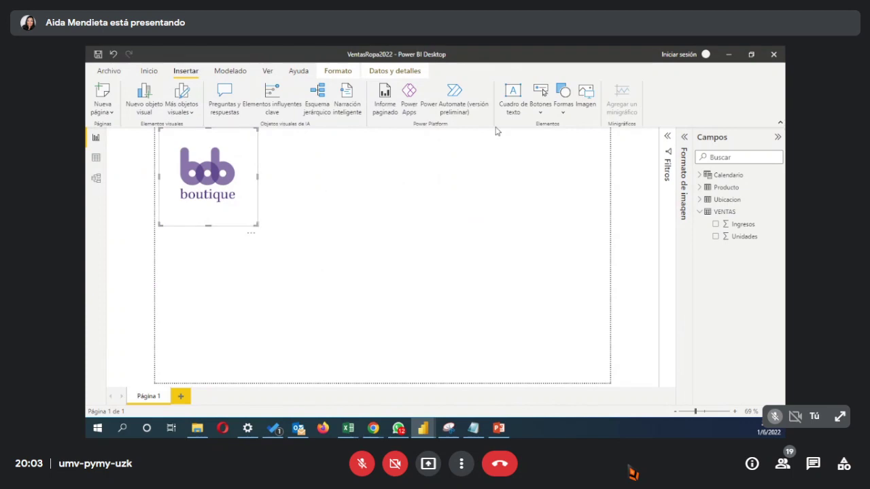
Step: Shrink the boutique logo image in the upper-left corner of the report page
{"action": "left_click_drag", "start_coordinate": [211, 221], "coordinate": [213, 188]}
{"action": "scroll", "coordinate": [276, 237], "scroll_direction": "up", "scroll_amount": 3}
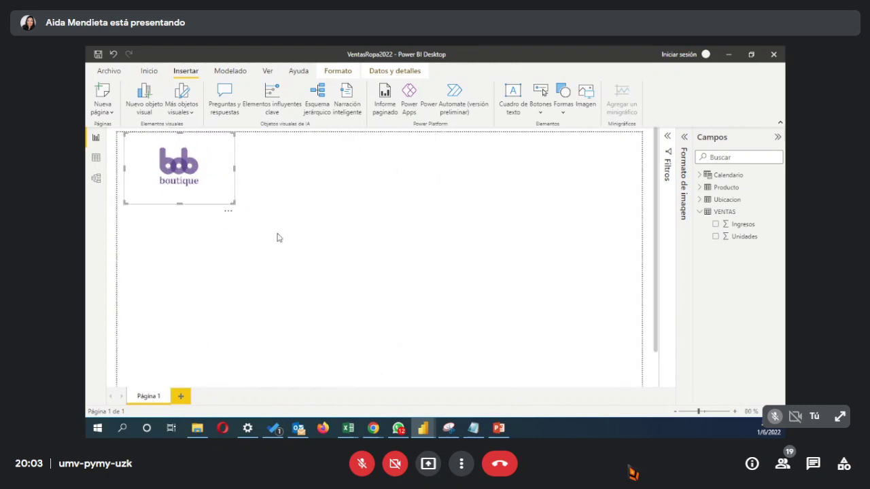
{"action": "left_click", "coordinate": [277, 238]}
{"action": "left_click", "coordinate": [224, 182]}
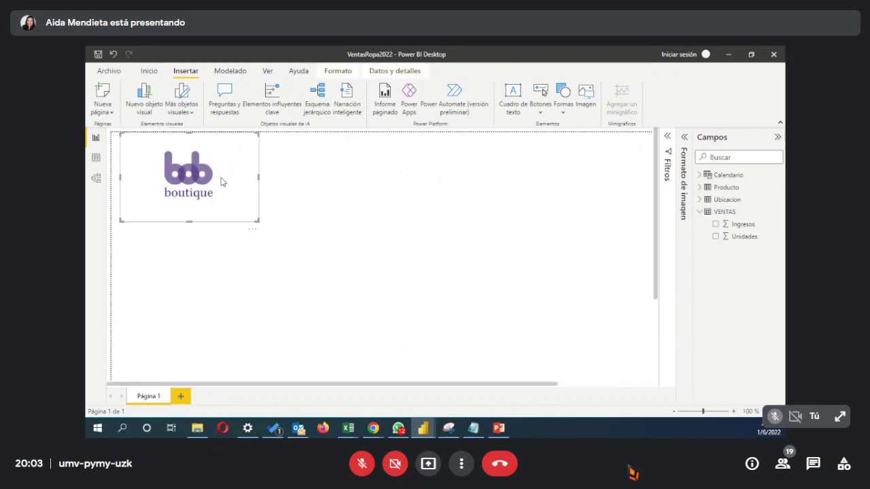
{"action": "left_click_drag", "start_coordinate": [257, 220], "coordinate": [210, 188]}
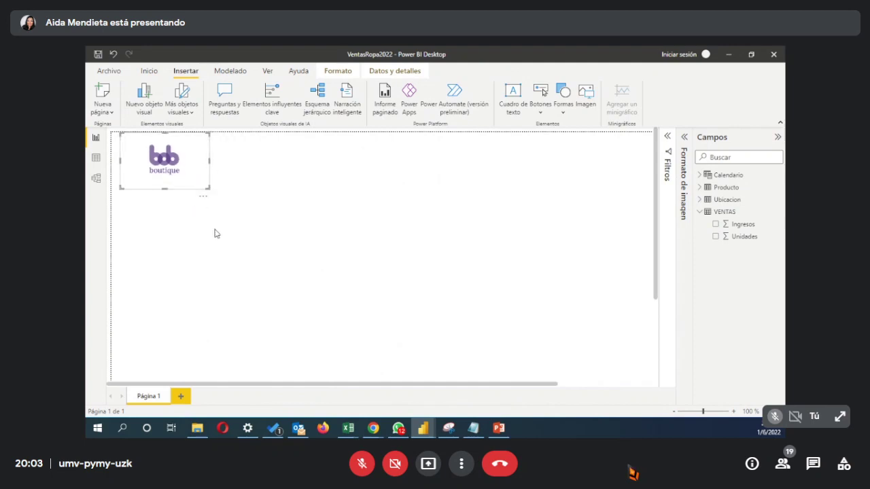
{"action": "scroll", "coordinate": [214, 234], "scroll_direction": "down", "scroll_amount": 1}
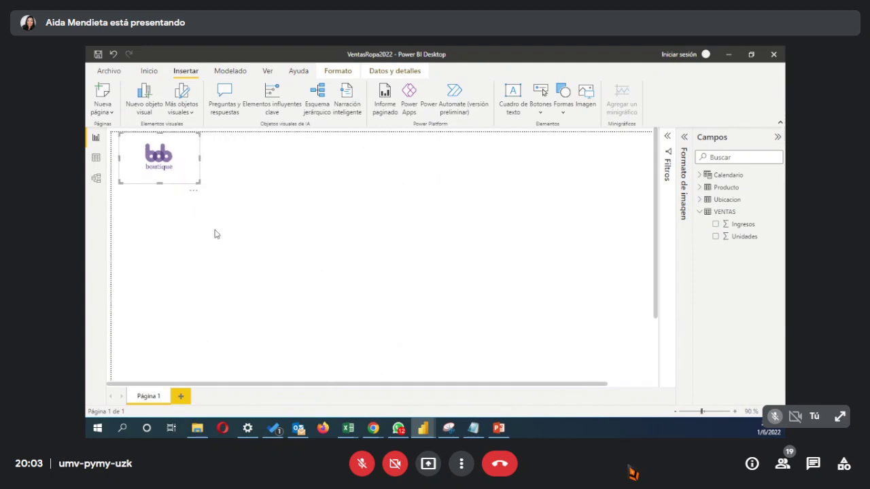
{"action": "left_click", "coordinate": [384, 72]}
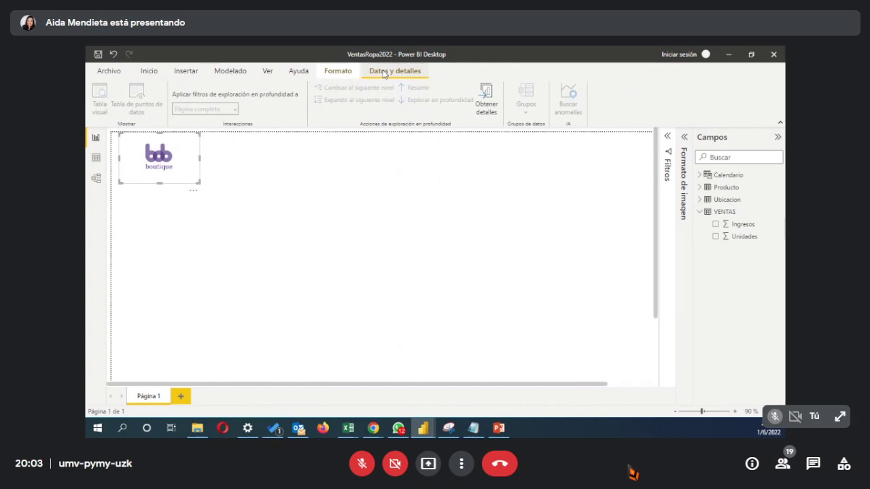
{"action": "left_click", "coordinate": [338, 71]}
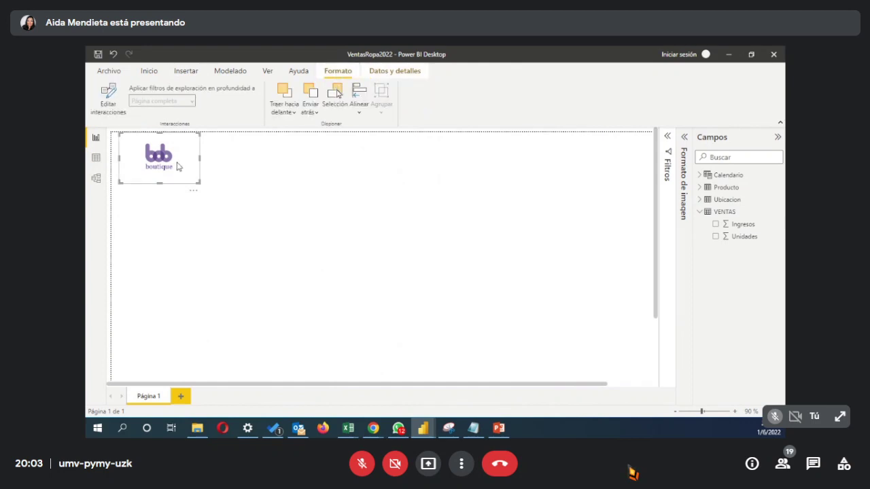
{"action": "left_click", "coordinate": [189, 215]}
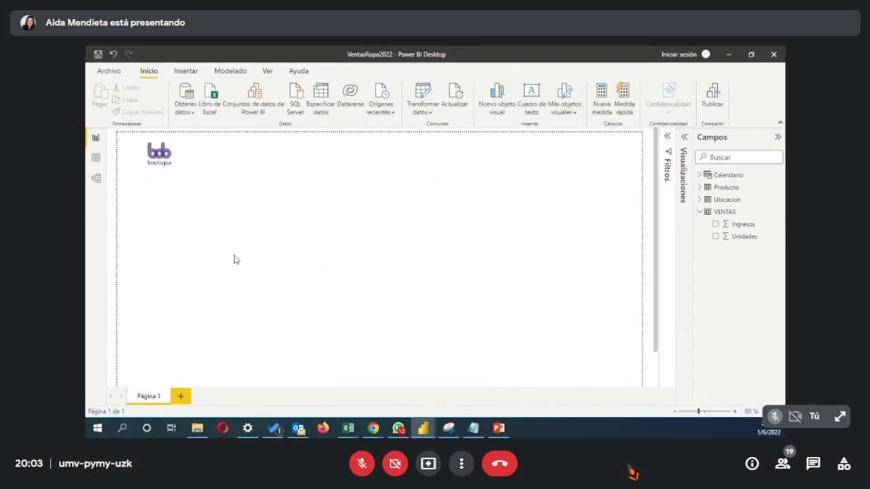
{"action": "left_click", "coordinate": [177, 161]}
{"action": "left_click", "coordinate": [216, 191]}
Step: Insert a text box on the report page and enter the title "Analisis de Ventas" in it
{"action": "left_click", "coordinate": [535, 104]}
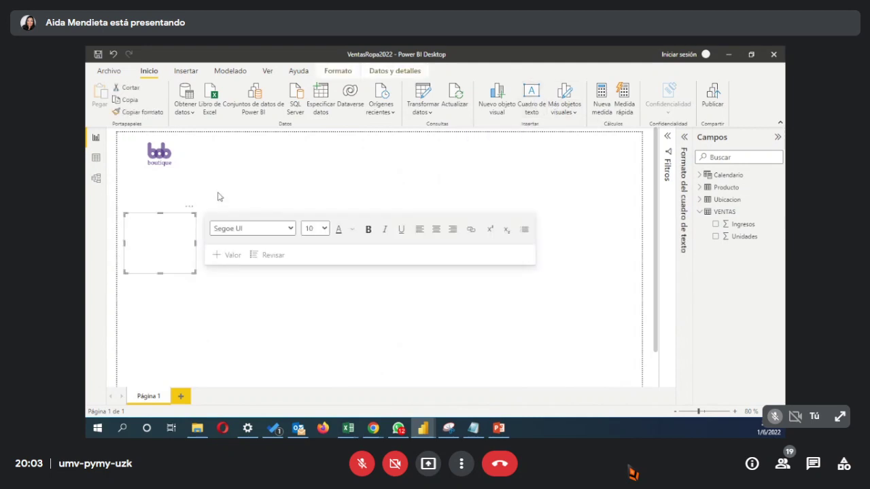
{"action": "left_click", "coordinate": [158, 236]}
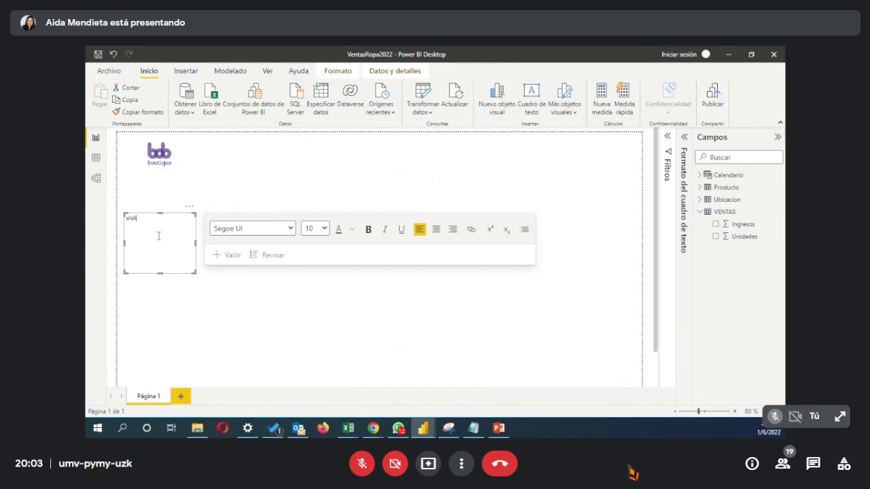
{"action": "key", "text": "BackSpace"}
{"action": "key", "text": "BackSpace"}
{"action": "key", "text": "BackSpace"}
{"action": "type", "text": "Analisis de V"}
Step: Format the "Analisis de Ventas" title with font size 60, bold and centered
{"action": "left_click_drag", "start_coordinate": [178, 223], "coordinate": [125, 219]}
{"action": "left_click", "coordinate": [323, 229]}
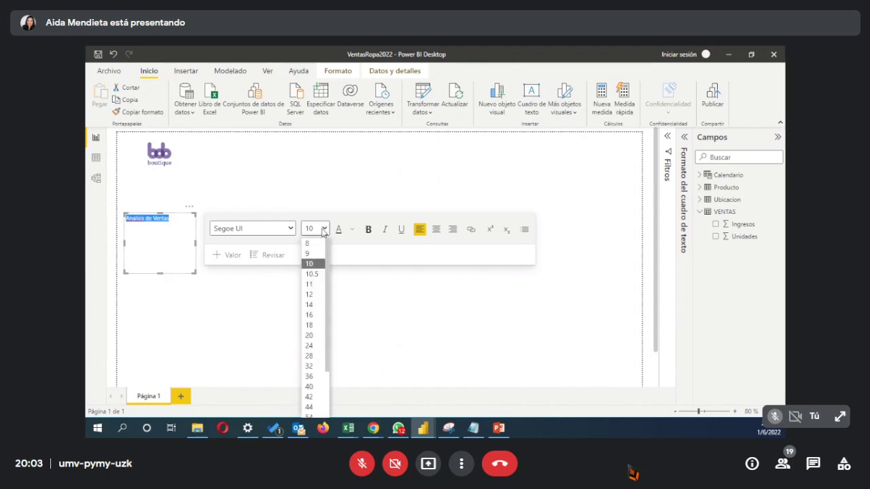
{"action": "scroll", "coordinate": [311, 391], "scroll_direction": "down", "scroll_amount": 1}
{"action": "scroll", "coordinate": [311, 405], "scroll_direction": "down", "scroll_amount": 1}
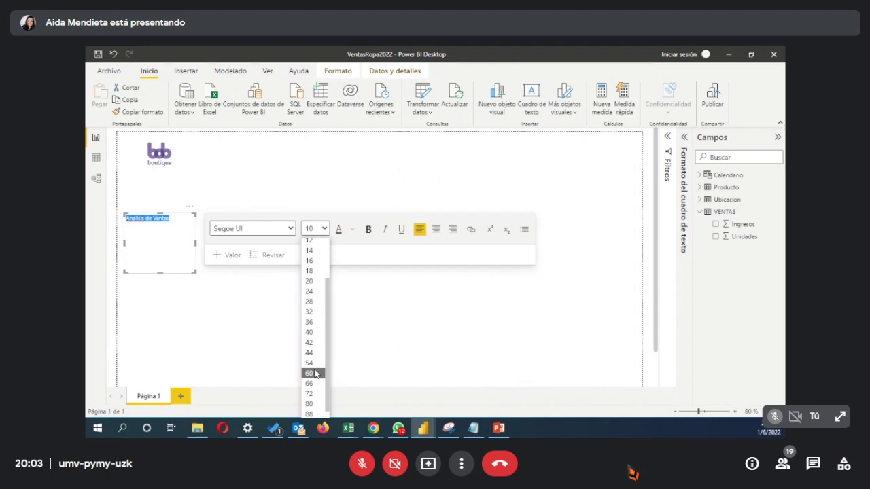
{"action": "left_click", "coordinate": [314, 373]}
{"action": "left_click", "coordinate": [371, 231]}
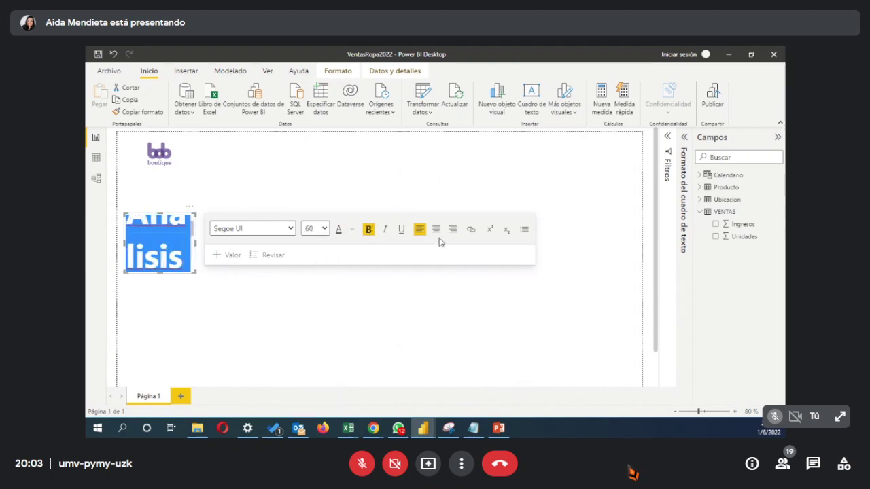
{"action": "left_click", "coordinate": [438, 236]}
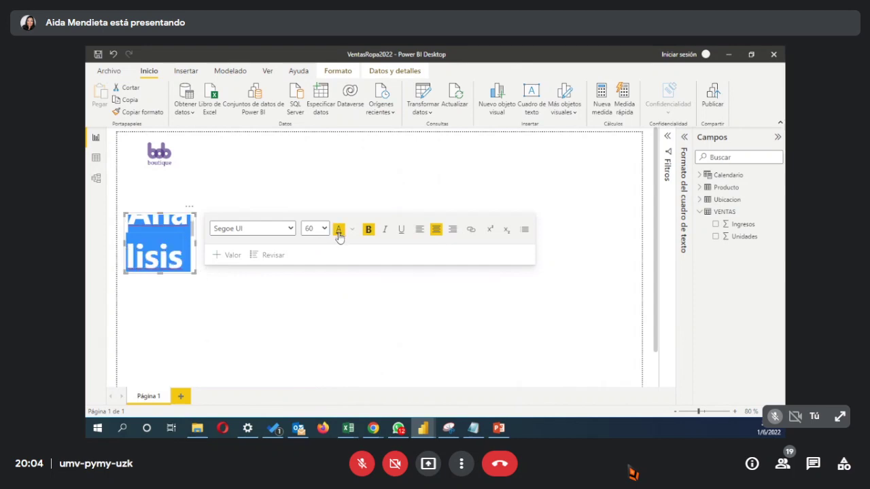
Step: Move the title text box to the top of the report page and stretch it across the full page width
{"action": "left_click", "coordinate": [133, 283]}
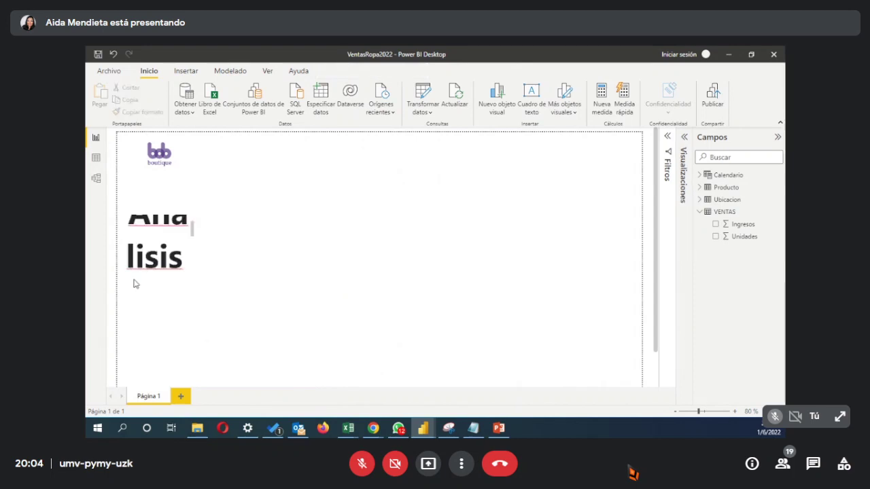
{"action": "left_click", "coordinate": [190, 276]}
{"action": "left_click_drag", "start_coordinate": [190, 276], "coordinate": [638, 161]}
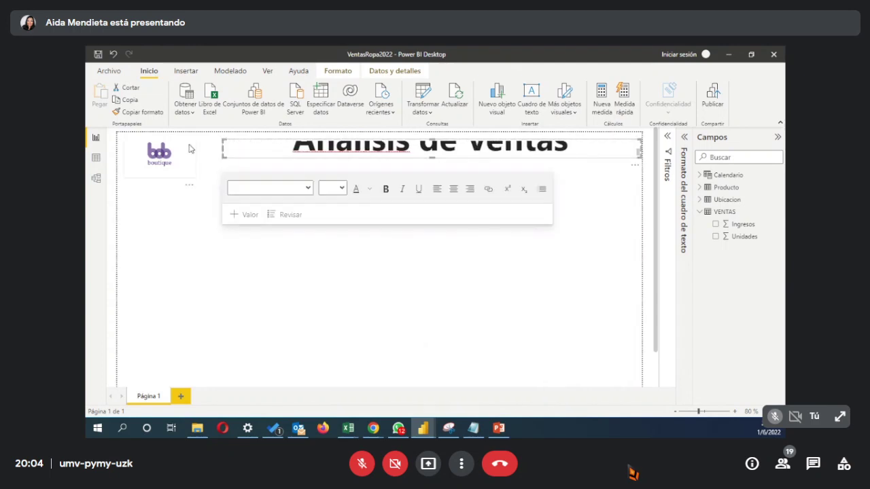
{"action": "left_click_drag", "start_coordinate": [221, 147], "coordinate": [117, 147]}
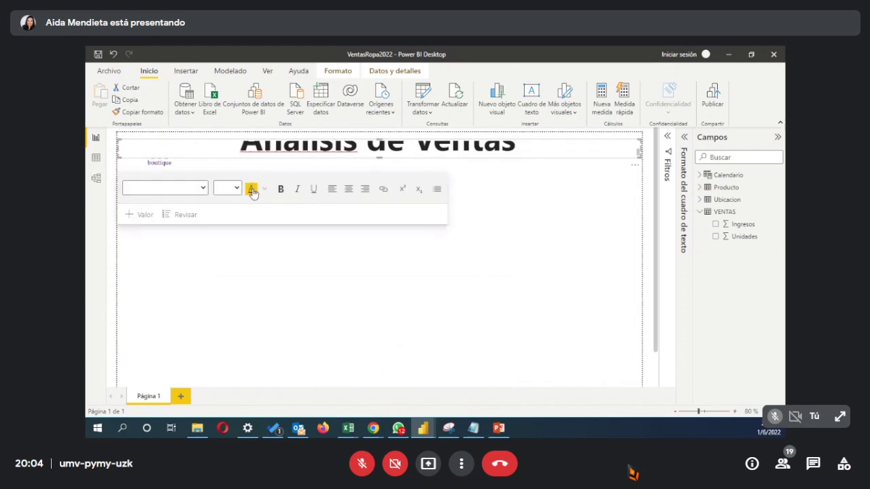
Step: Try to reduce the title's font size to 40
{"action": "key", "text": "ctrl+a"}
{"action": "left_click", "coordinate": [236, 188]}
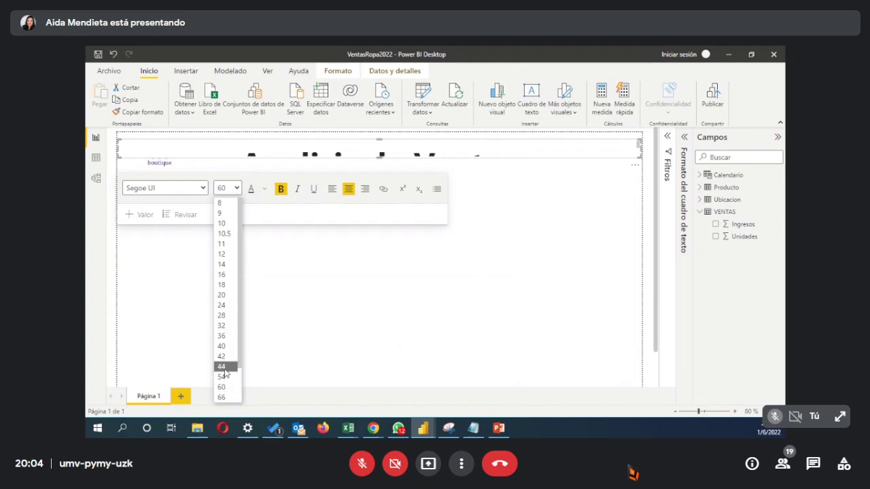
{"action": "key", "text": "Escape"}
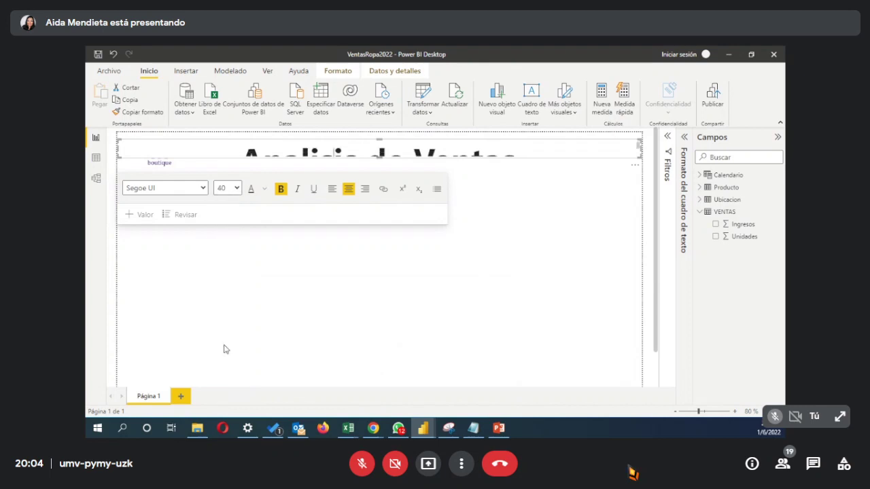
Step: Select the whole "Analisis de Ventas" title and reduce its font size to 20
{"action": "double_click", "coordinate": [267, 144]}
{"action": "key", "text": "ctrl+a"}
{"action": "left_click", "coordinate": [236, 188]}
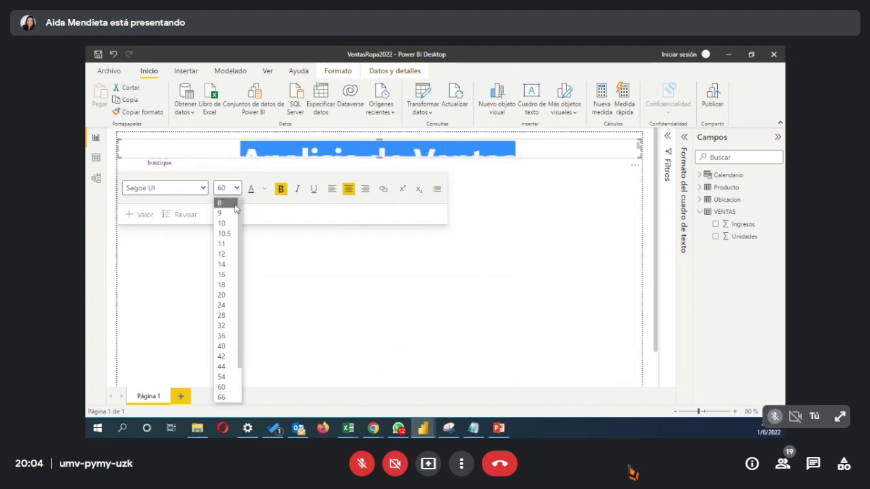
{"action": "left_click", "coordinate": [226, 316]}
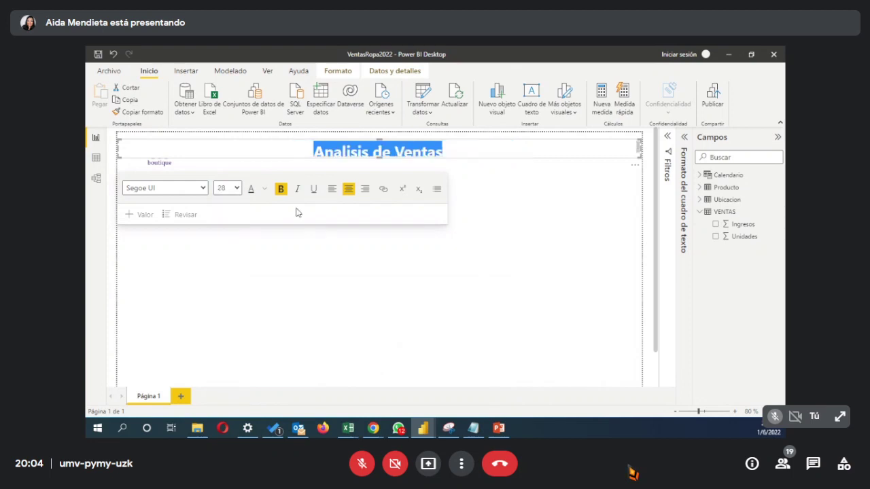
{"action": "left_click", "coordinate": [236, 188]}
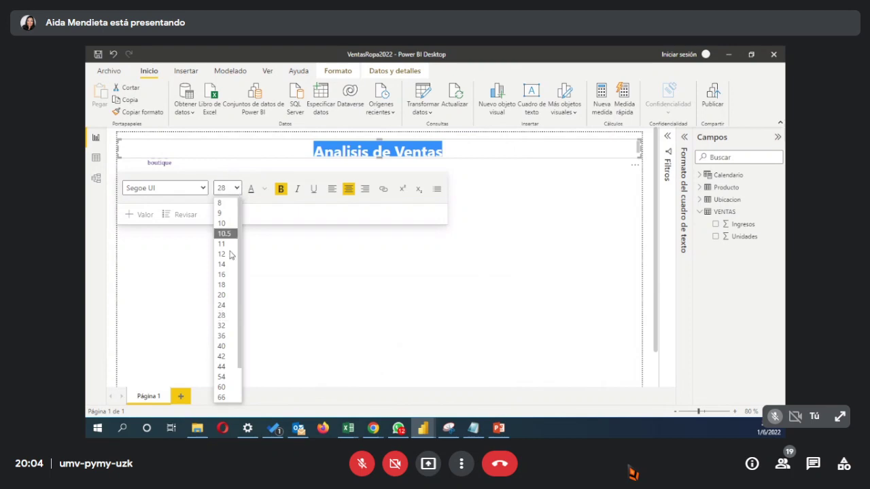
{"action": "left_click", "coordinate": [227, 296]}
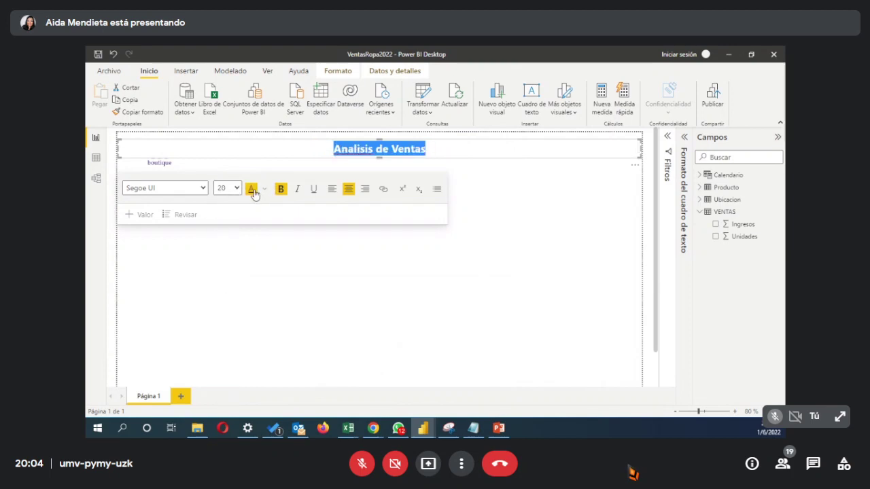
Step: Color the whole "Analisis de Ventas" title with the bright blue theme color
{"action": "double_click", "coordinate": [421, 147]}
{"action": "left_click", "coordinate": [421, 148]}
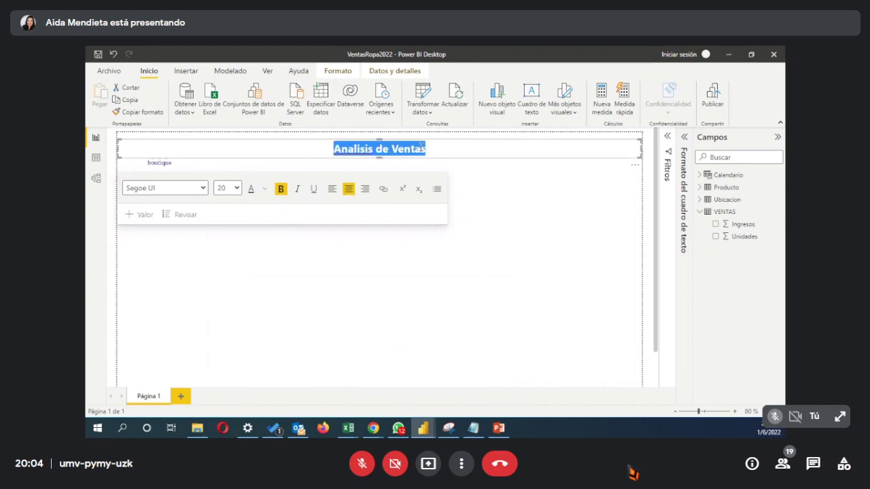
{"action": "left_click", "coordinate": [266, 191]}
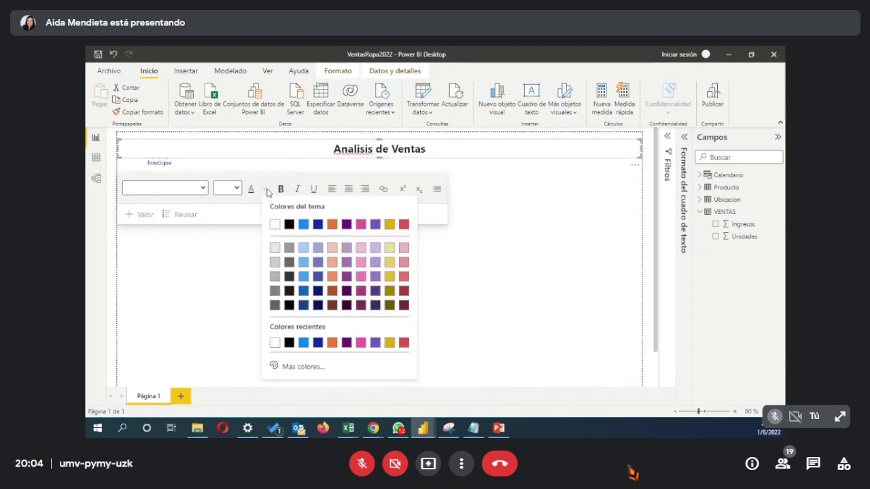
{"action": "left_click", "coordinate": [304, 225]}
{"action": "left_click", "coordinate": [466, 213]}
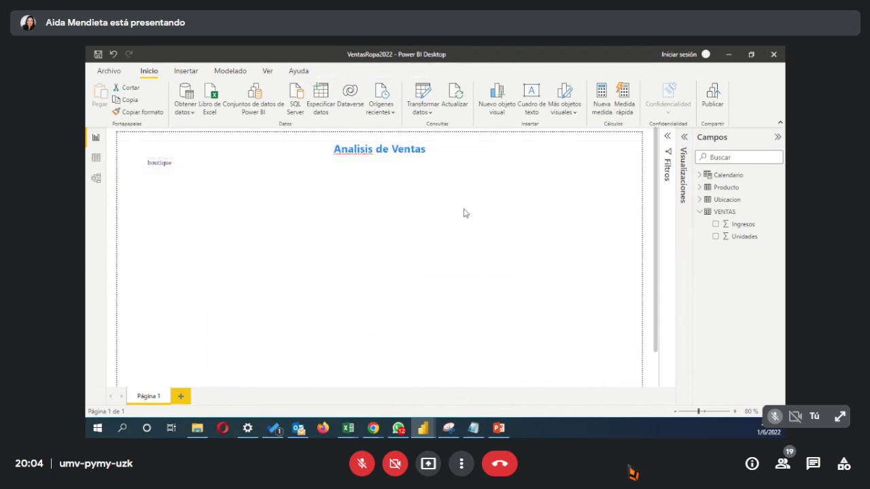
Step: Narrow the title text box from both sides so it starts beside the logo and ends past the middle of the page
{"action": "left_click", "coordinate": [470, 156]}
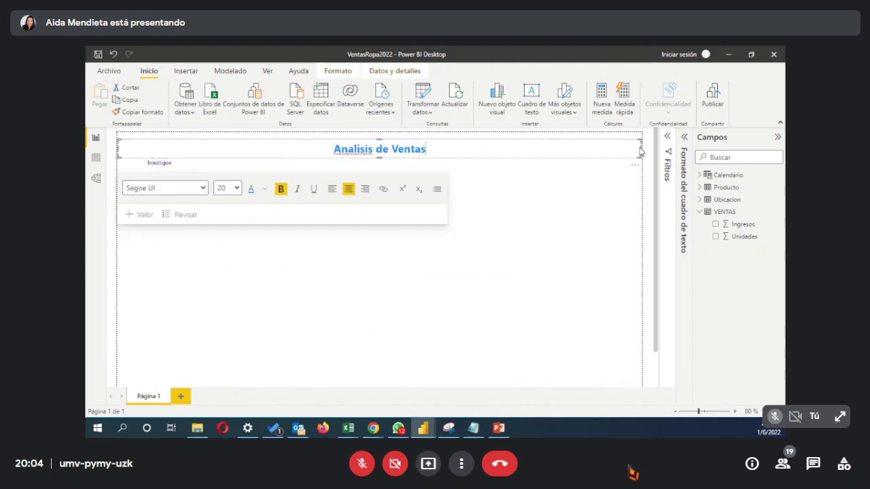
{"action": "left_click_drag", "start_coordinate": [640, 152], "coordinate": [464, 149]}
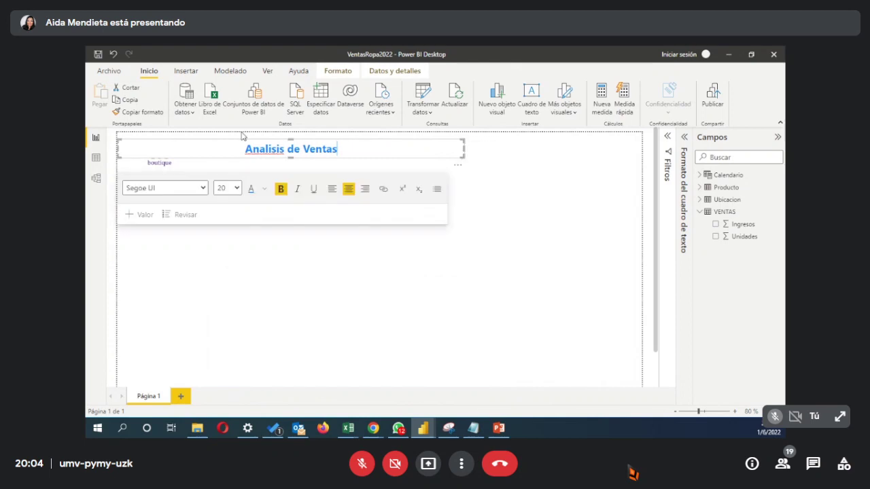
{"action": "left_click_drag", "start_coordinate": [117, 148], "coordinate": [180, 151]}
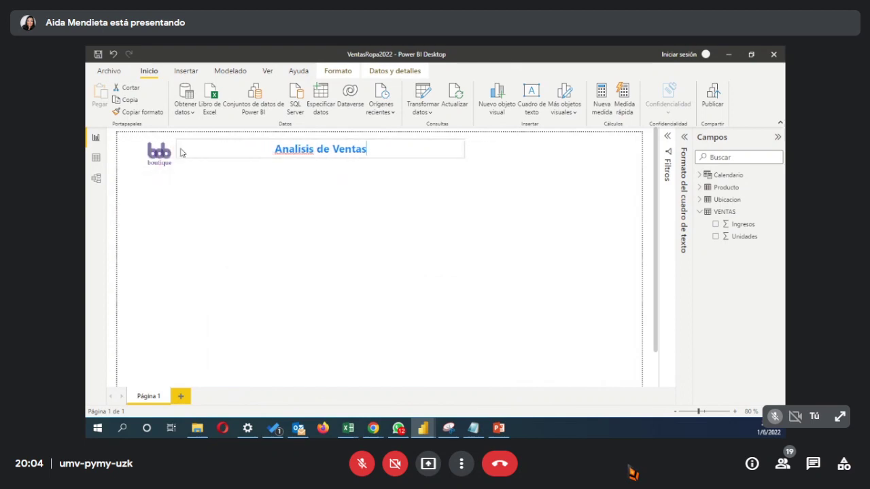
Step: Recolor the whole "Analisis de Ventas" title with a darker shade of the theme's navy blue
{"action": "triple_click", "coordinate": [375, 148]}
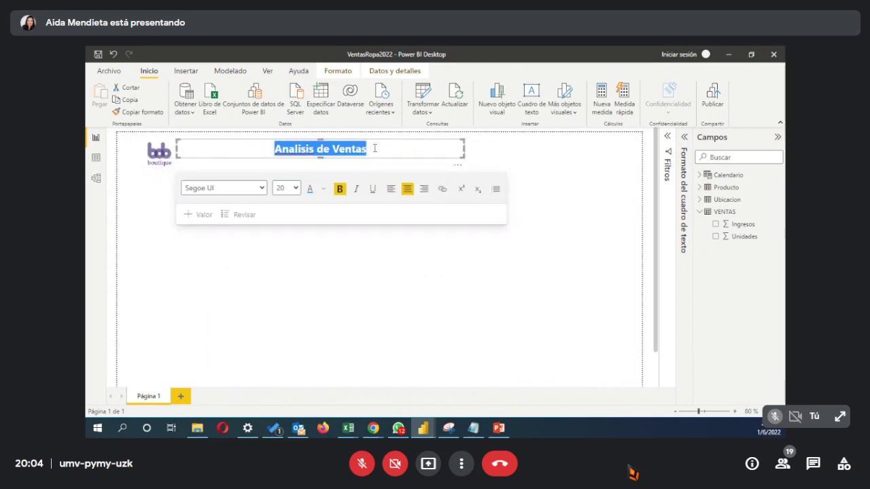
{"action": "left_click", "coordinate": [323, 189]}
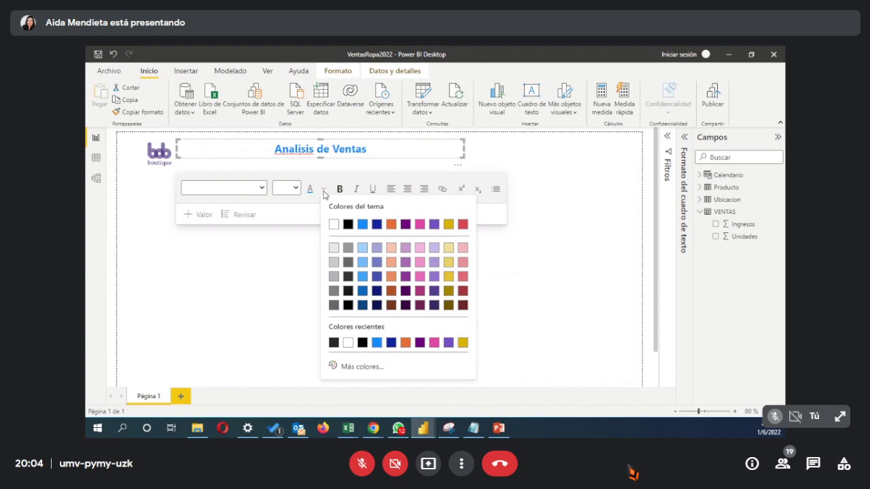
{"action": "left_click", "coordinate": [376, 291]}
{"action": "left_click", "coordinate": [373, 257]}
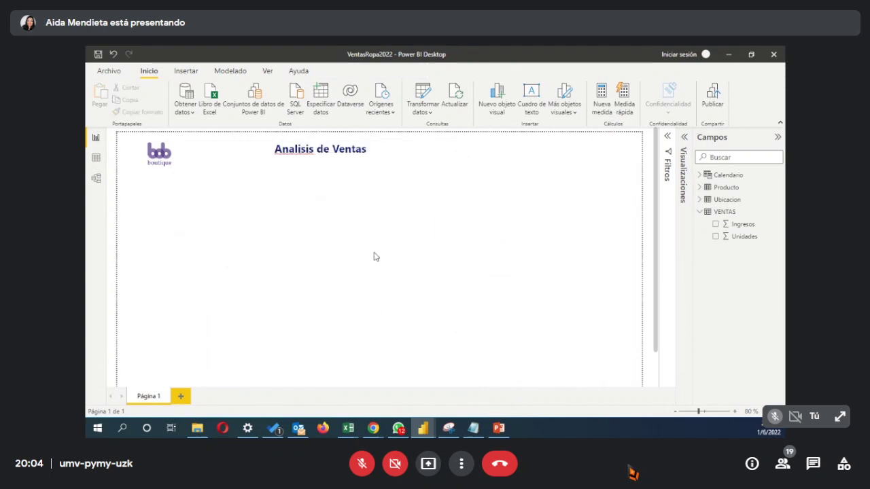
Step: Select the full "Analisis de Ventas" text and give it a lighter indigo shade of the theme's navy blue
{"action": "left_click", "coordinate": [365, 149]}
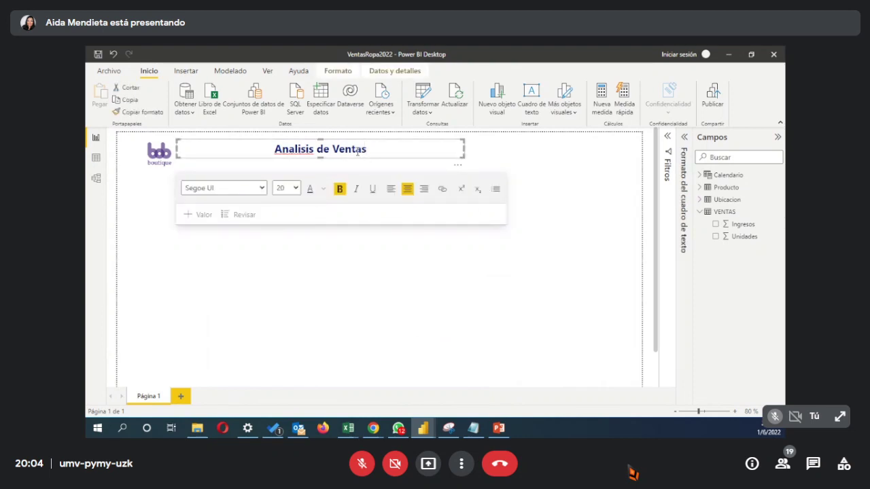
{"action": "left_click_drag", "start_coordinate": [367, 149], "coordinate": [274, 148]}
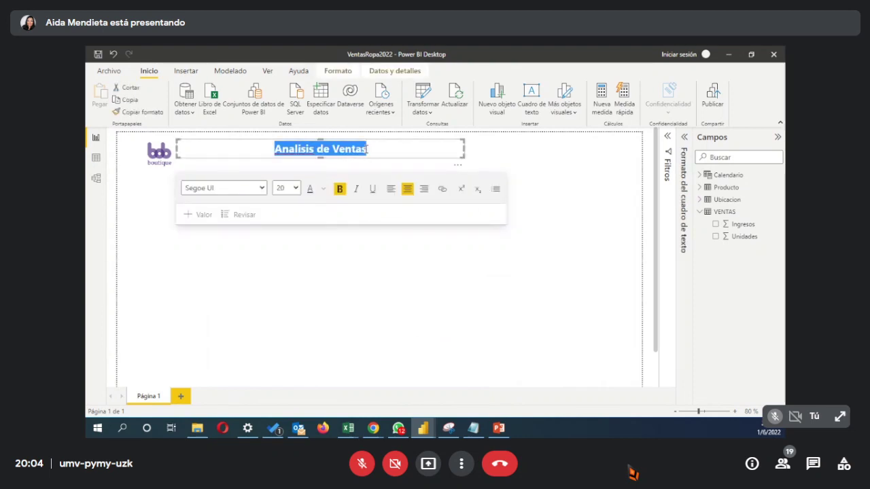
{"action": "left_click", "coordinate": [324, 191]}
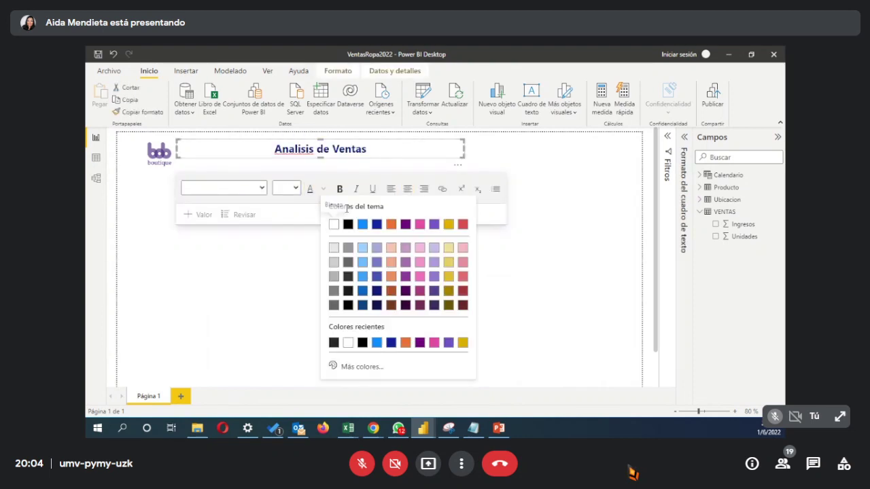
{"action": "left_click", "coordinate": [378, 277]}
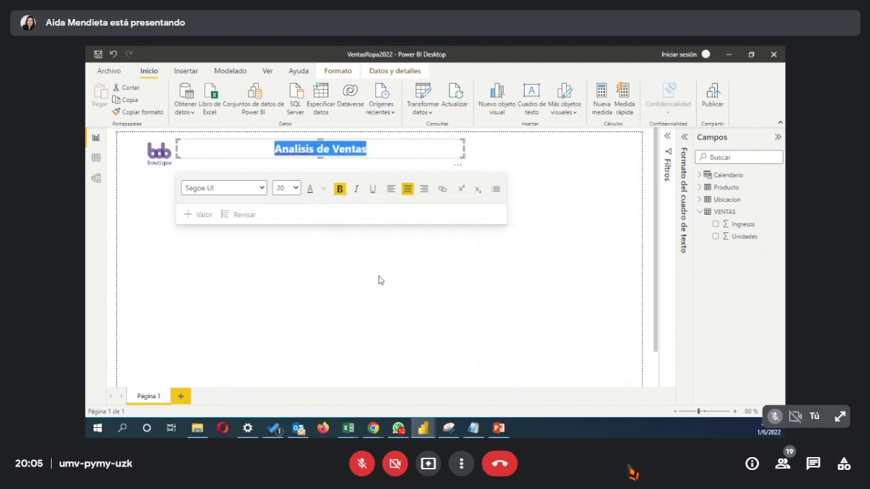
{"action": "left_click", "coordinate": [379, 279]}
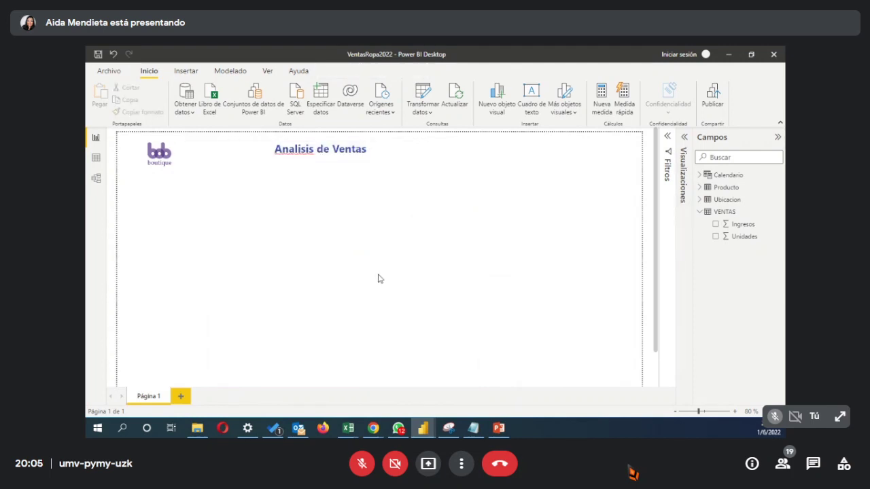
{"action": "left_click", "coordinate": [385, 157]}
{"action": "left_click", "coordinate": [388, 167]}
{"action": "left_click", "coordinate": [406, 162]}
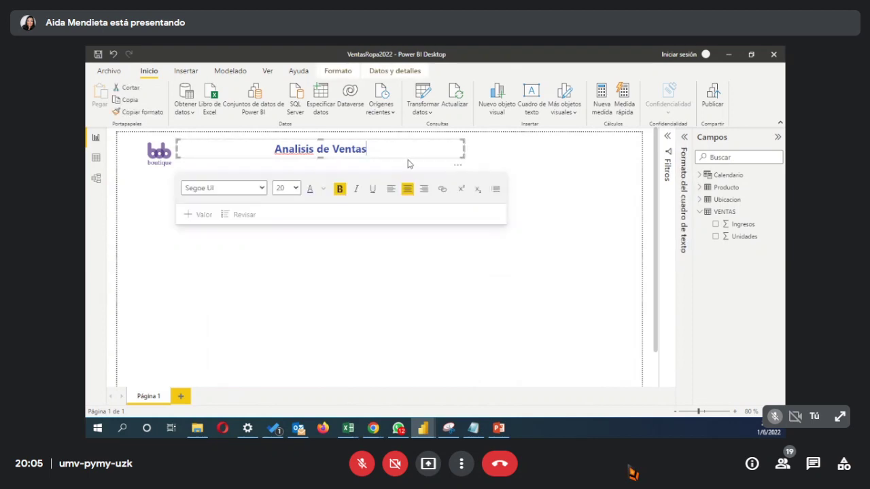
{"action": "left_click_drag", "start_coordinate": [409, 161], "coordinate": [410, 165]}
{"action": "left_click", "coordinate": [449, 330]}
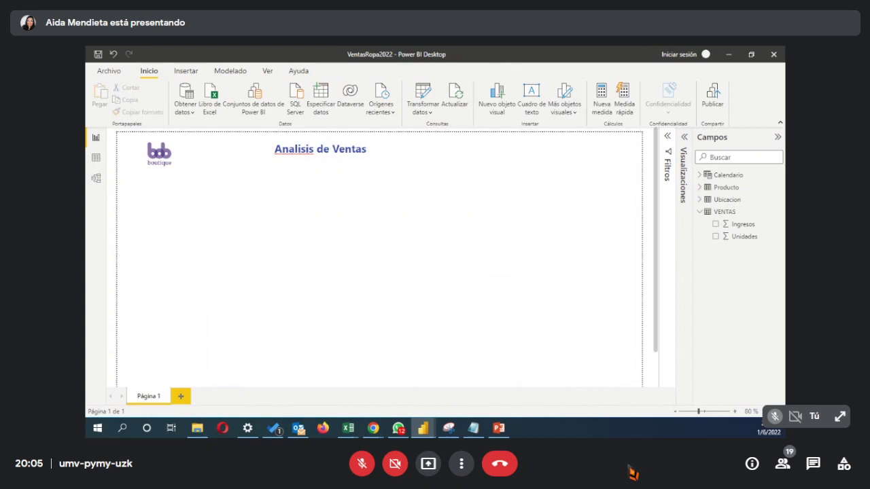
{"action": "key", "text": "alt+Tab"}
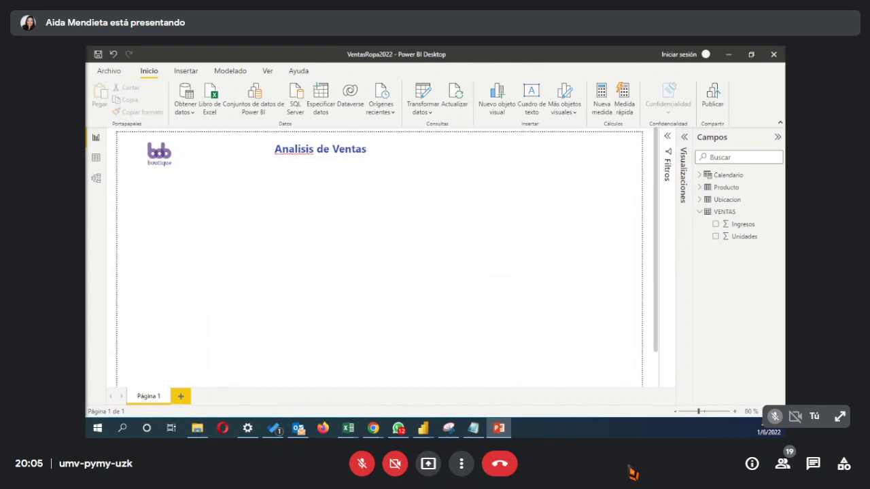
Step: Expand the Producto table and place its Categoria field on the report page below the logo as a table visual
{"action": "left_click", "coordinate": [734, 193]}
{"action": "left_click", "coordinate": [700, 188]}
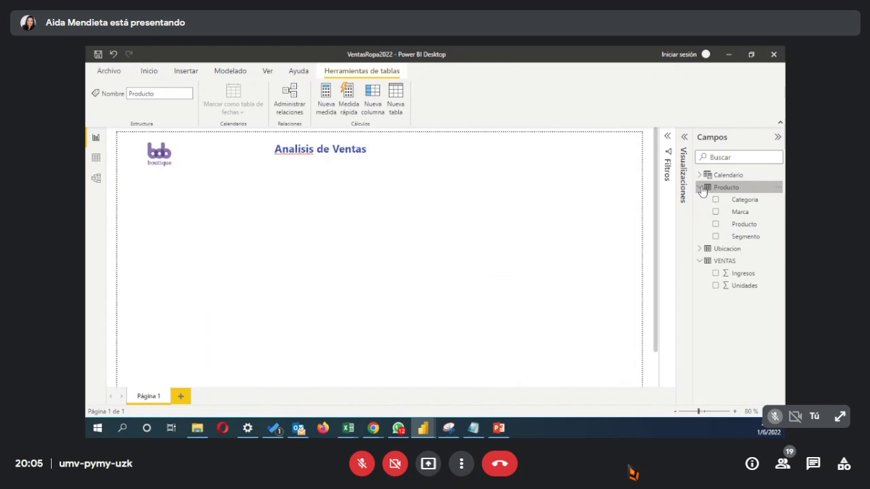
{"action": "left_click", "coordinate": [701, 187]}
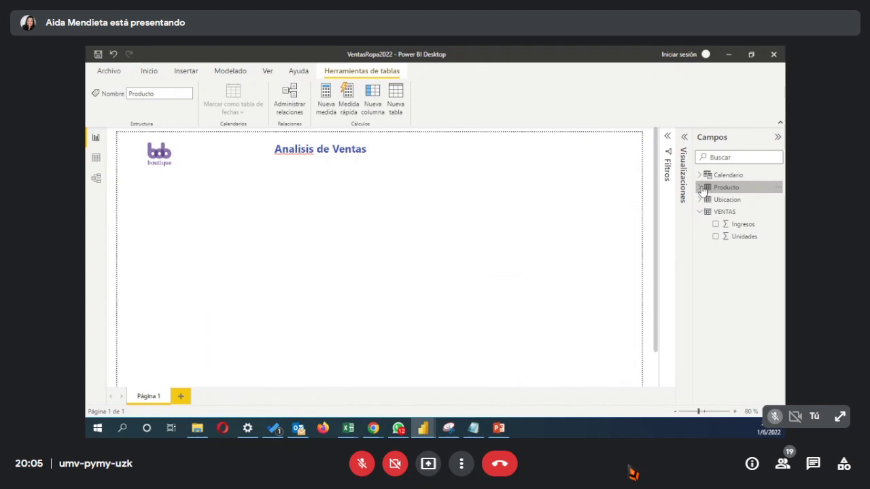
{"action": "left_click", "coordinate": [700, 188]}
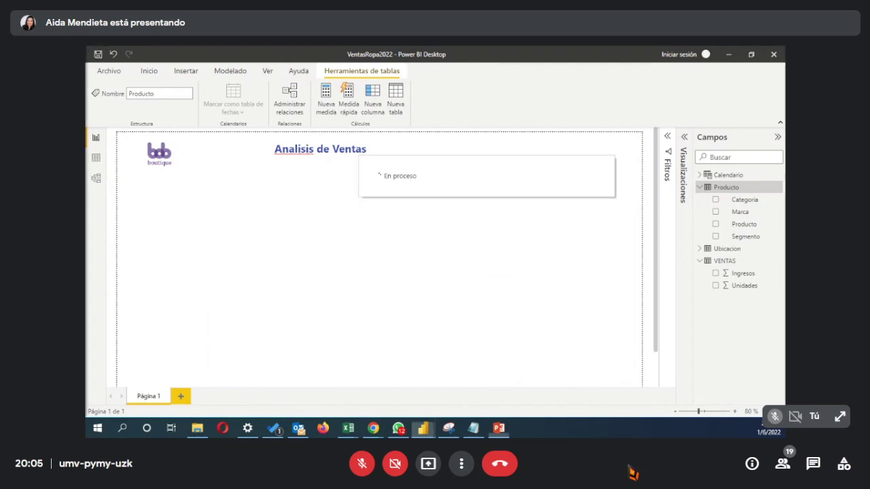
{"action": "left_click_drag", "start_coordinate": [732, 201], "coordinate": [183, 207]}
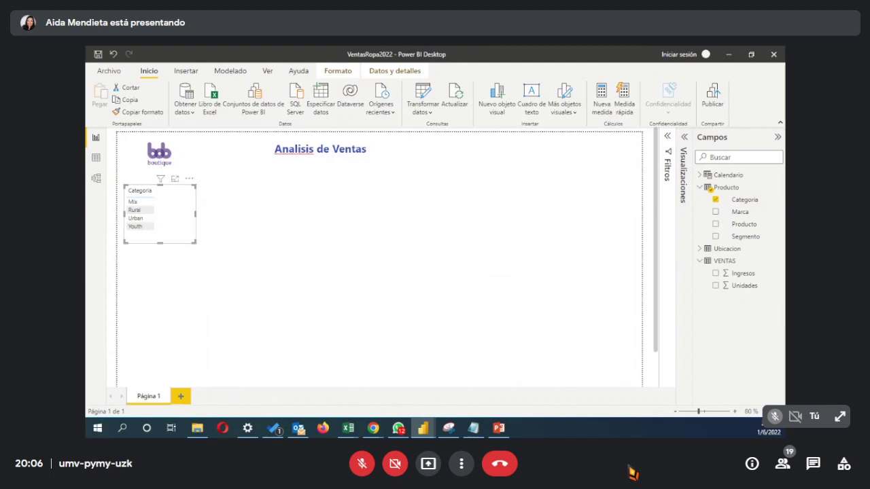
{"action": "left_click", "coordinate": [335, 243]}
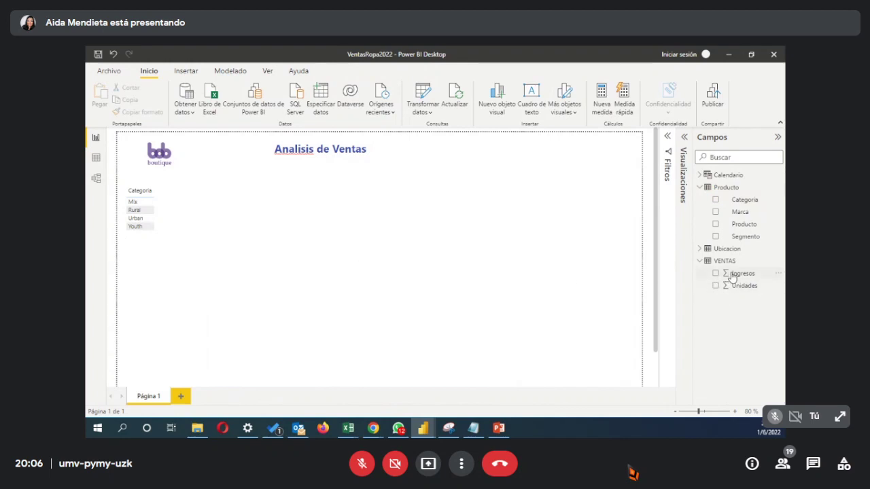
Step: Examine the VENTAS table's records in the data view, focusing on the Unidades and Ingresos columns
{"action": "left_click", "coordinate": [96, 158]}
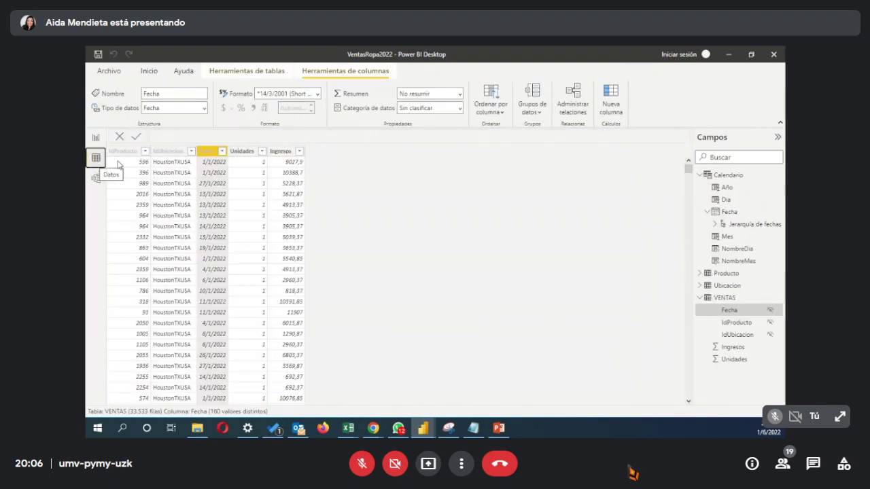
{"action": "left_click", "coordinate": [726, 298]}
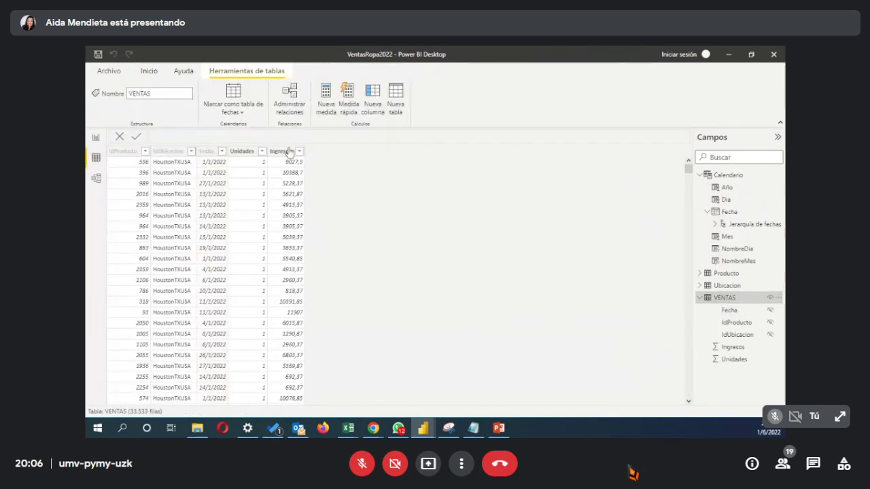
{"action": "left_click", "coordinate": [246, 153]}
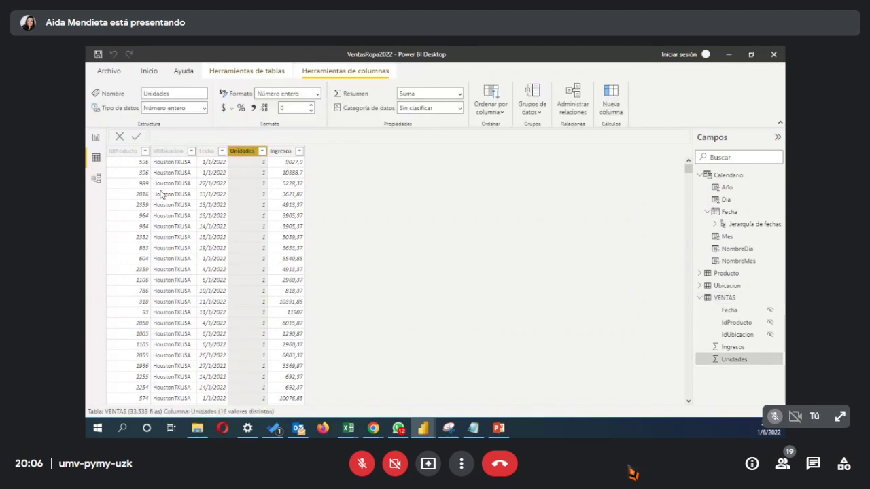
{"action": "left_click", "coordinate": [285, 153]}
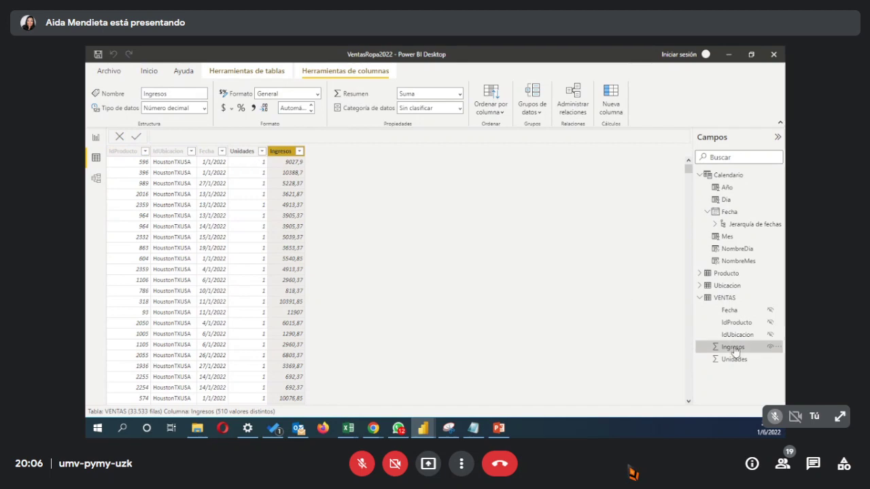
{"action": "left_click", "coordinate": [700, 297]}
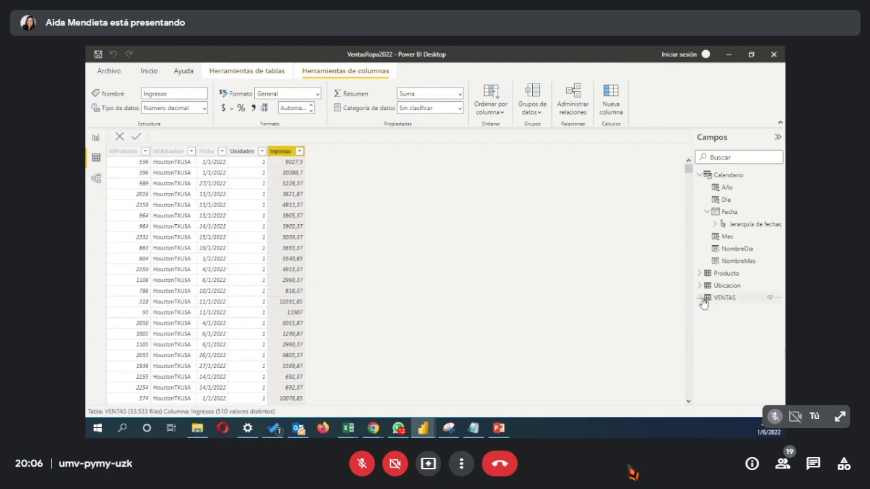
{"action": "scroll", "coordinate": [295, 292], "scroll_direction": "down", "scroll_amount": 5}
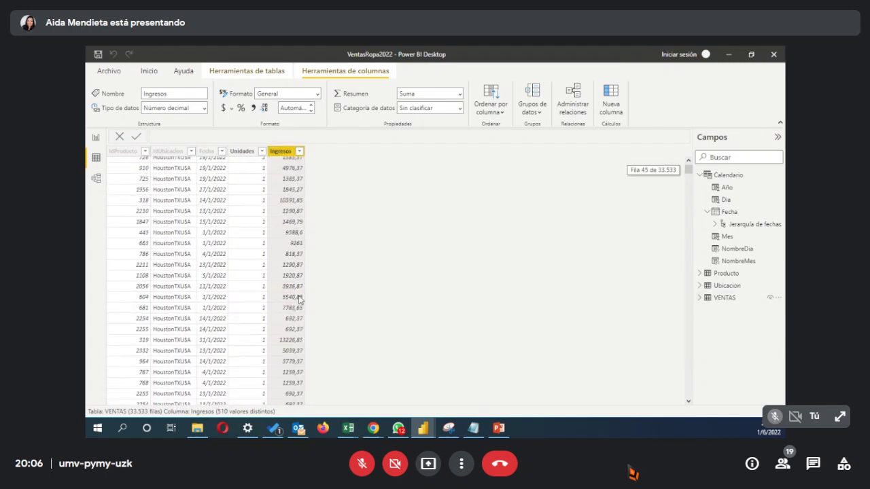
{"action": "scroll", "coordinate": [292, 299], "scroll_direction": "up", "scroll_amount": 5}
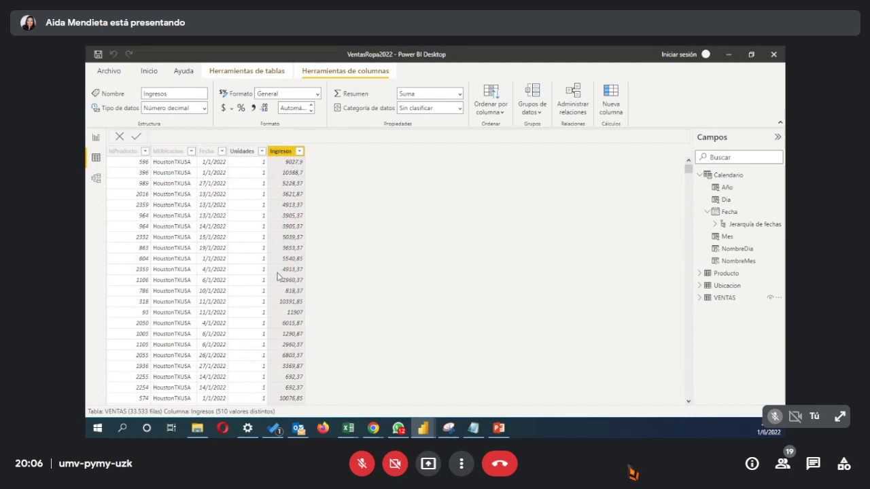
{"action": "left_click", "coordinate": [700, 298]}
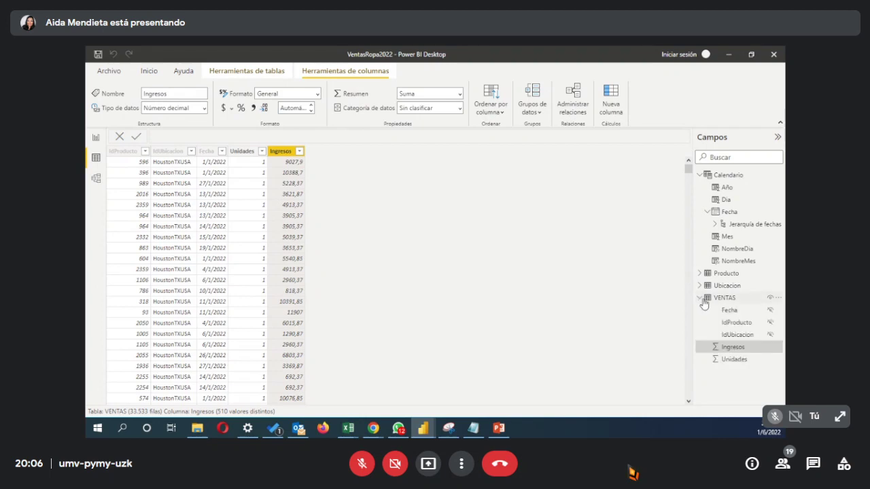
Step: Add a measure to the VENTAS table defined as Total Ingresos $us = SUM(VENTAS[Ingresos])
{"action": "left_click", "coordinate": [725, 300]}
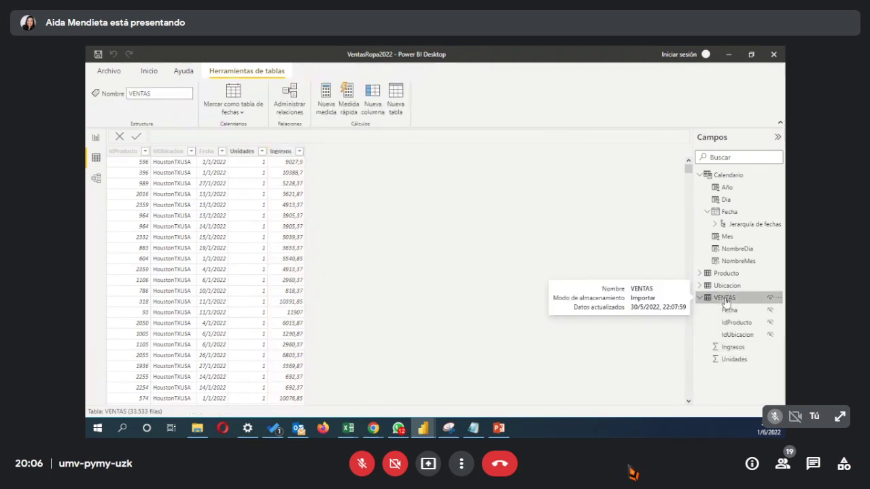
{"action": "left_click", "coordinate": [778, 299]}
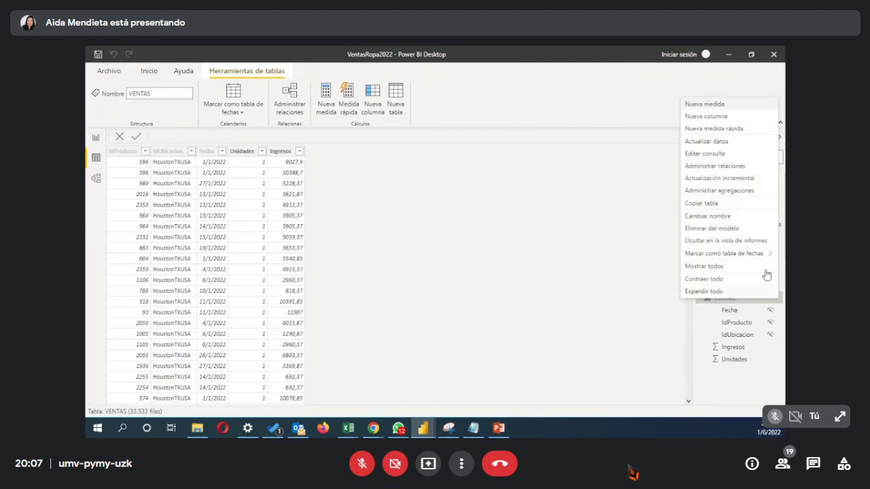
{"action": "left_click", "coordinate": [714, 107]}
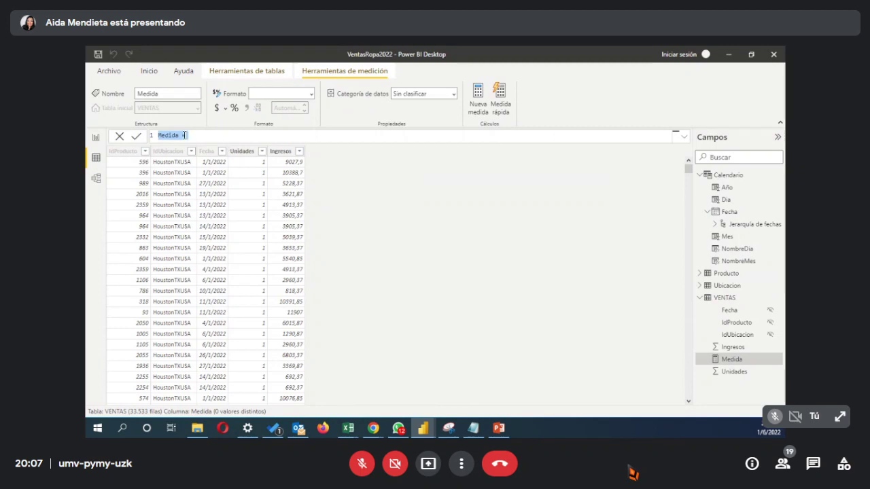
{"action": "double_click", "coordinate": [168, 135]}
{"action": "type", "text": "Total Ingresos $us"}
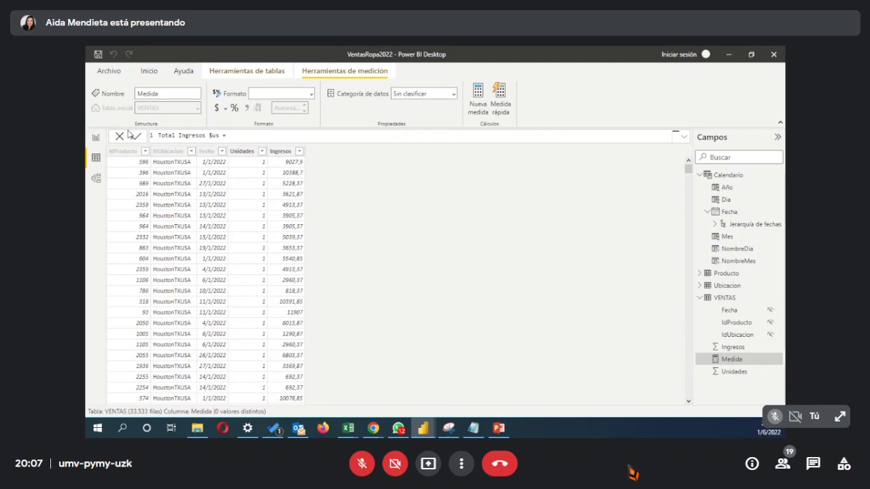
{"action": "type", "text": "SUM("}
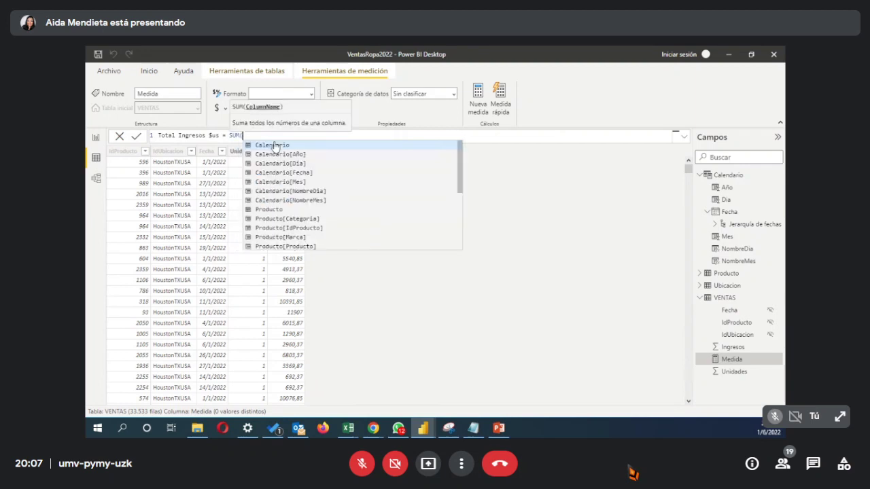
{"action": "type", "text": "ing"}
{"action": "key", "text": "Tab"}
{"action": "type", "text": "))"}
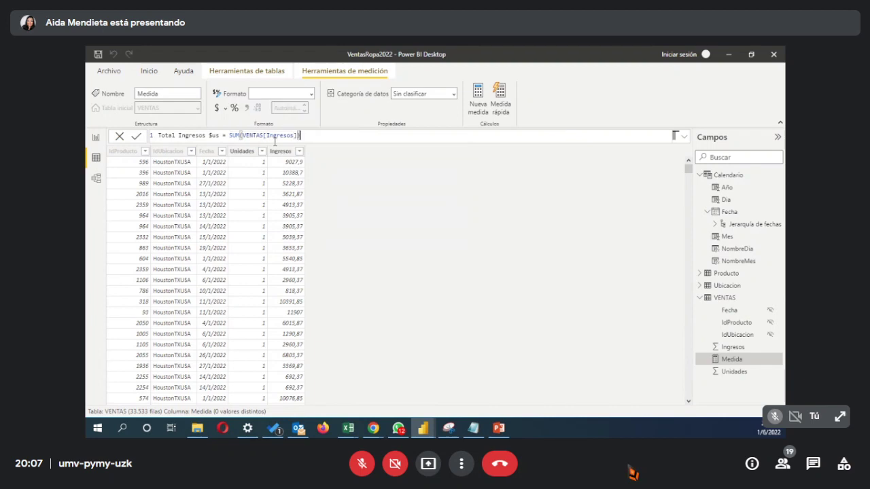
{"action": "key", "text": "Return"}
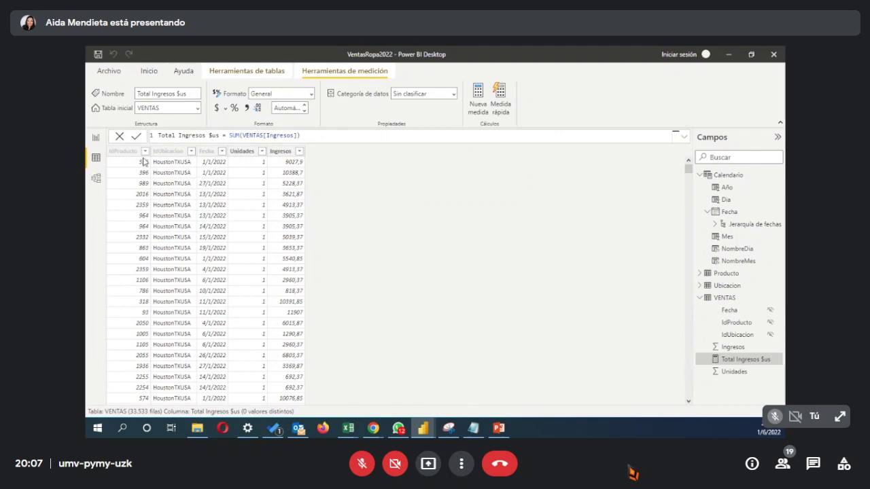
Step: Back in the report view, add the Total Ingresos $us measure to the Categoria table, enlarge the table and reposition it below the logo
{"action": "left_click", "coordinate": [96, 138]}
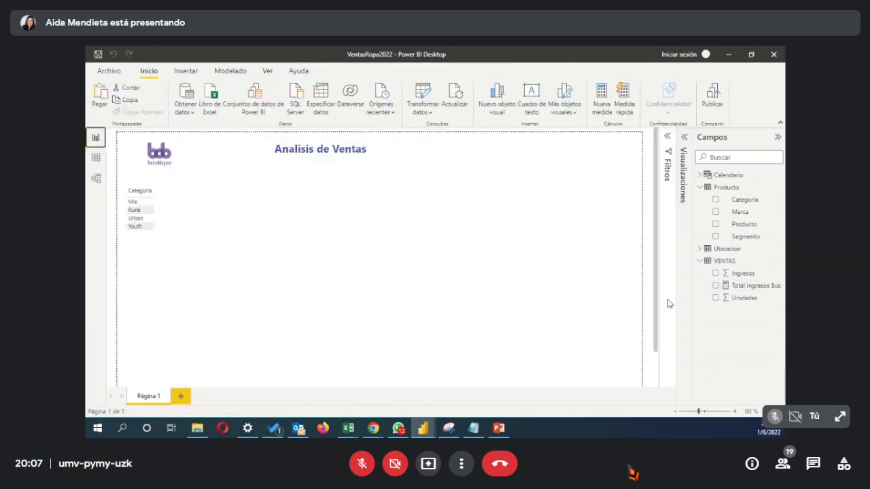
{"action": "left_click", "coordinate": [494, 274]}
{"action": "left_click_drag", "start_coordinate": [754, 288], "coordinate": [156, 201]}
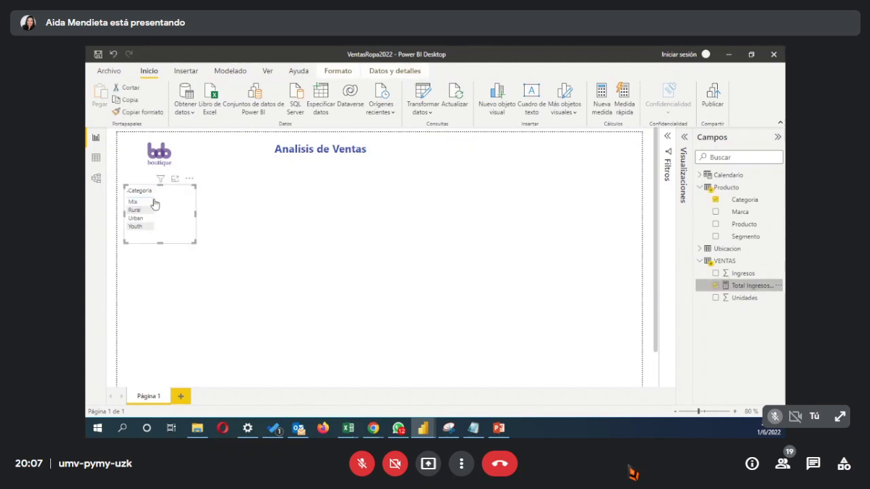
{"action": "left_click_drag", "start_coordinate": [195, 238], "coordinate": [214, 251]}
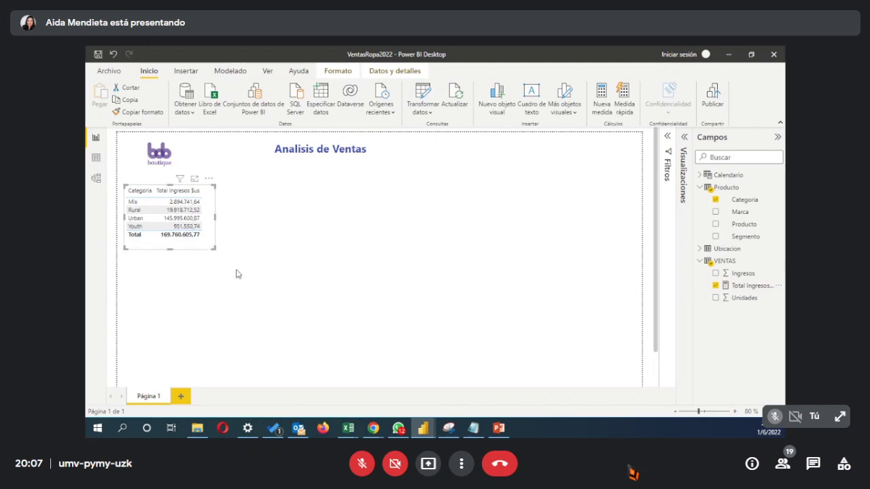
{"action": "mouse_move", "coordinate": [191, 247]}
{"action": "left_mouse_down"}
{"action": "mouse_move", "coordinate": [189, 260]}
{"action": "mouse_move", "coordinate": [195, 253]}
{"action": "left_mouse_up"}
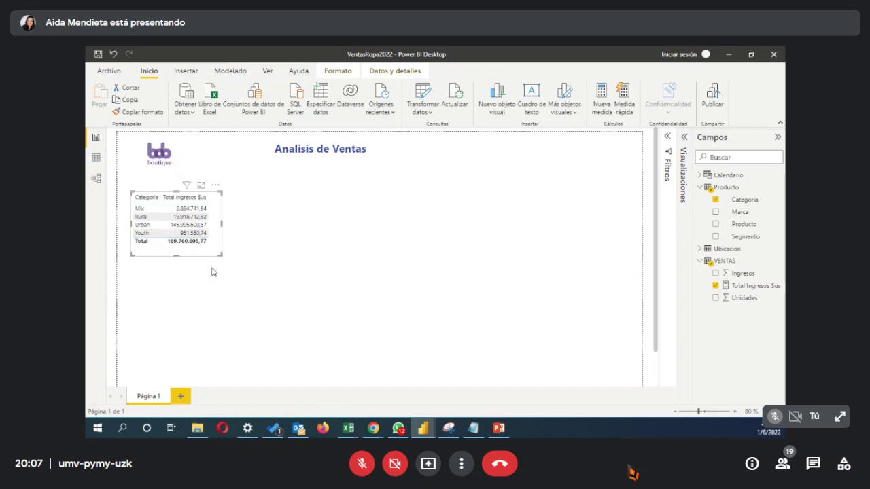
{"action": "left_click_drag", "start_coordinate": [213, 255], "coordinate": [206, 258]}
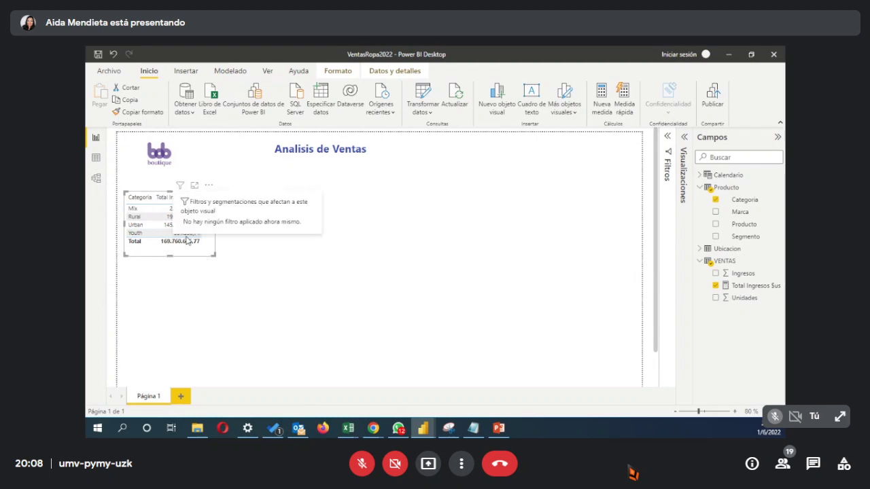
Step: Convert the category income table into a stacked column chart and enlarge it
{"action": "left_click", "coordinate": [684, 149]}
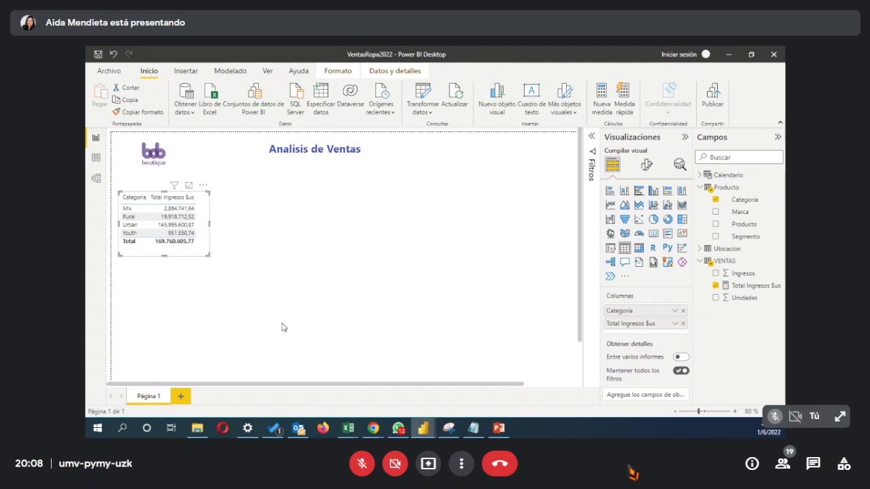
{"action": "left_click", "coordinate": [624, 192]}
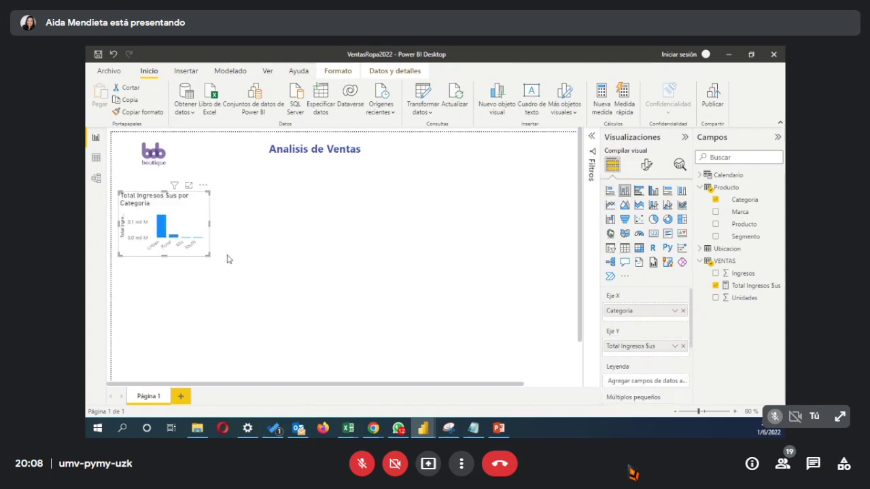
{"action": "left_click_drag", "start_coordinate": [210, 255], "coordinate": [230, 277]}
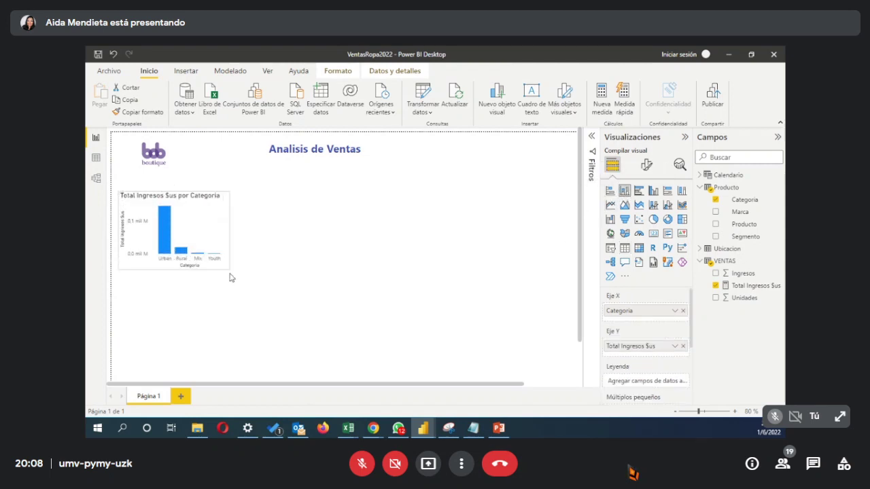
Step: Try the clustered bar, pie and donut types on the category income chart, then settle on a stacked bar chart
{"action": "left_click", "coordinate": [639, 192]}
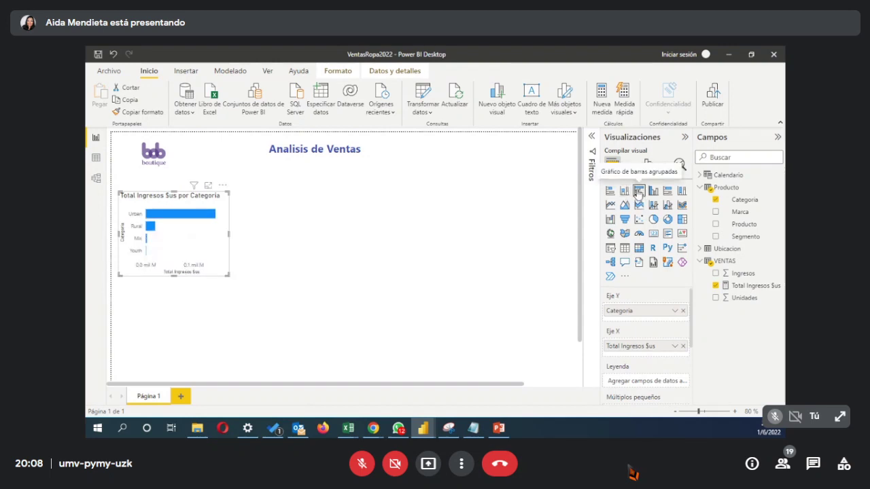
{"action": "left_click", "coordinate": [653, 220]}
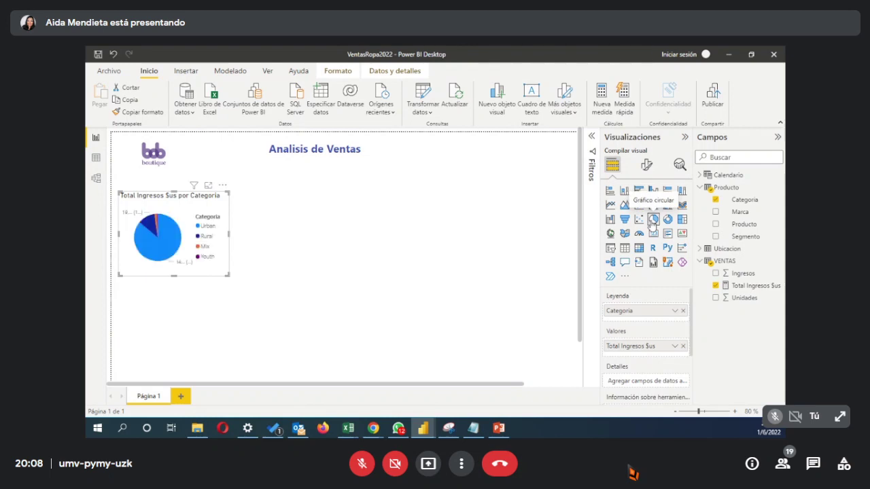
{"action": "left_click", "coordinate": [668, 222]}
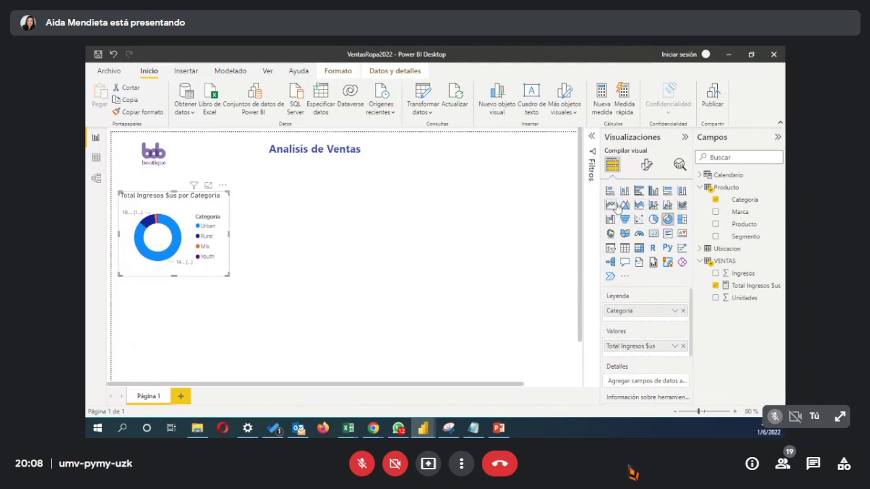
{"action": "left_click", "coordinate": [610, 192]}
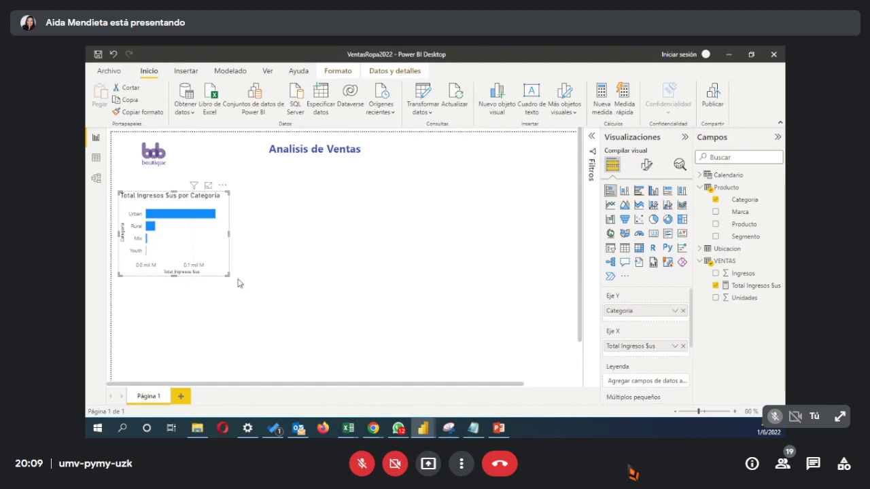
Step: Unmute the microphone in the Meet call
{"action": "key", "text": "ctrl+d"}
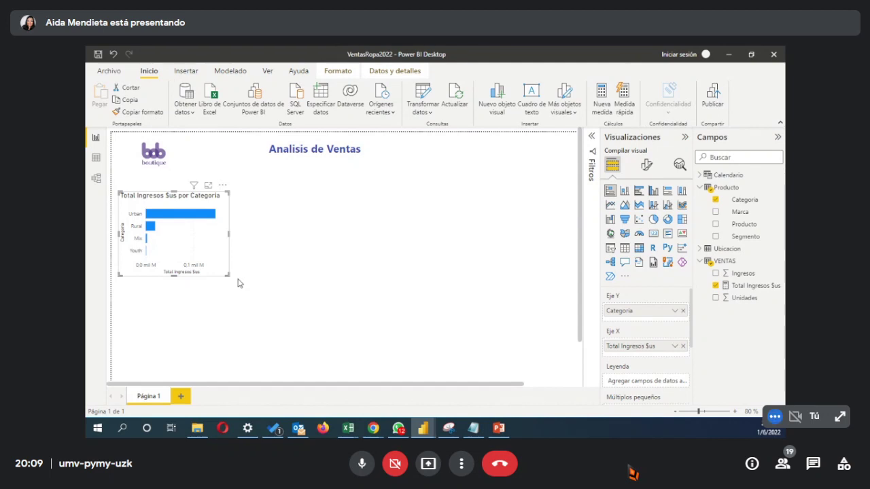
Step: Duplicate the category income bar chart and place the copy beside the original, to its right
{"action": "left_click", "coordinate": [290, 236]}
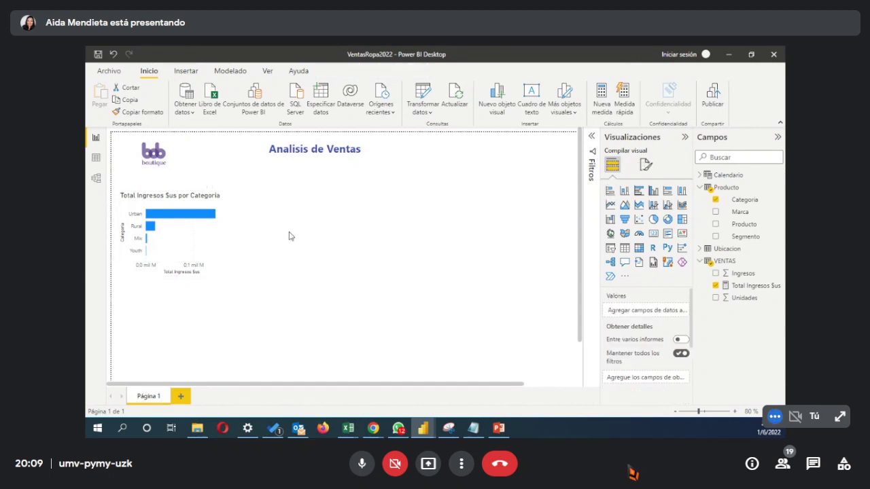
{"action": "left_click", "coordinate": [216, 246]}
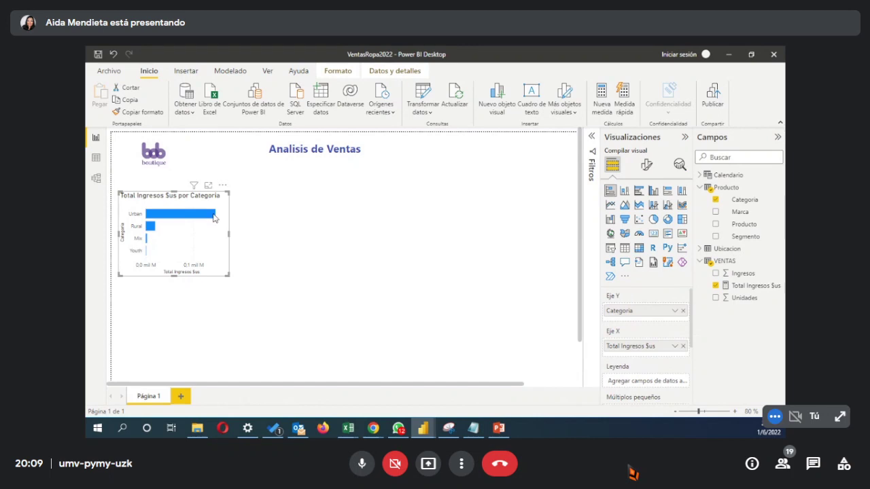
{"action": "left_click_drag", "start_coordinate": [216, 217], "coordinate": [342, 267]}
{"action": "left_click", "coordinate": [388, 307]}
{"action": "left_click", "coordinate": [229, 267]}
{"action": "left_click", "coordinate": [348, 304]}
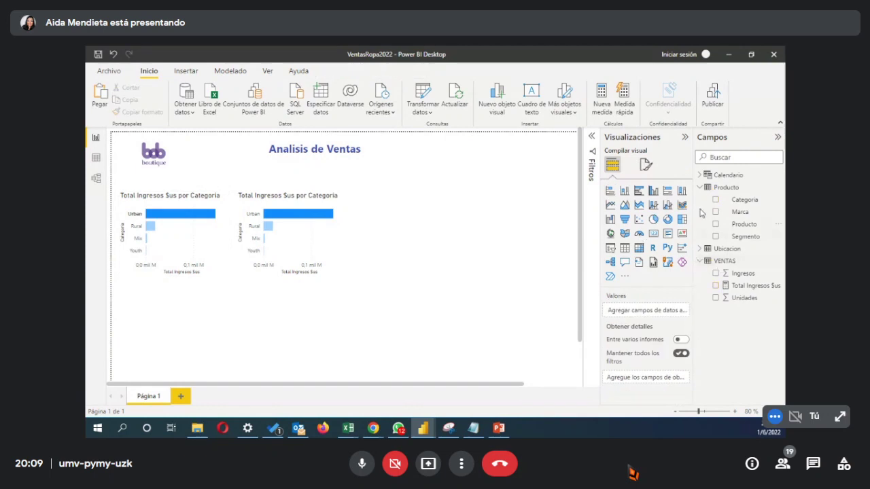
Step: Convert the copied category income chart into a donut chart and widen it
{"action": "left_click", "coordinate": [343, 246]}
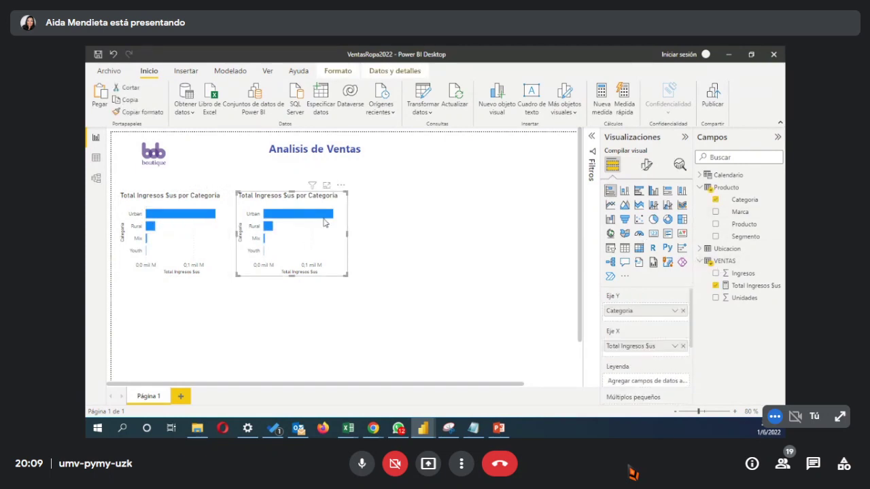
{"action": "left_click", "coordinate": [667, 220]}
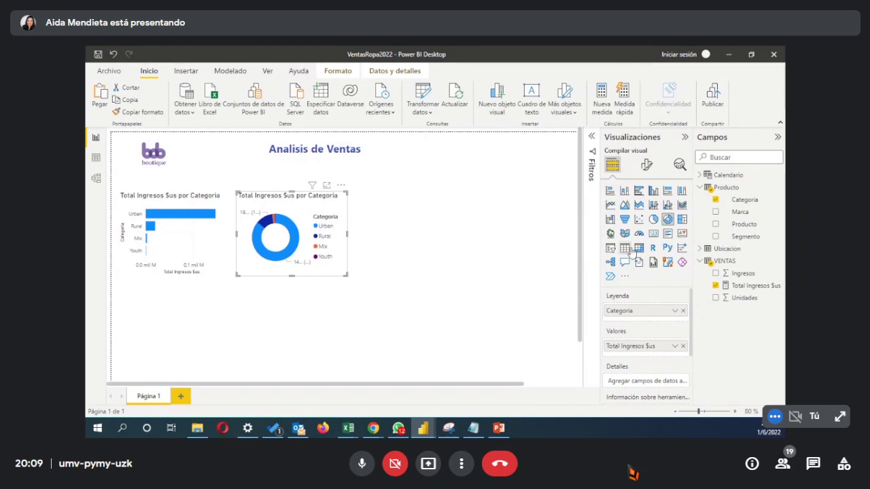
{"action": "left_click_drag", "start_coordinate": [345, 276], "coordinate": [367, 276]}
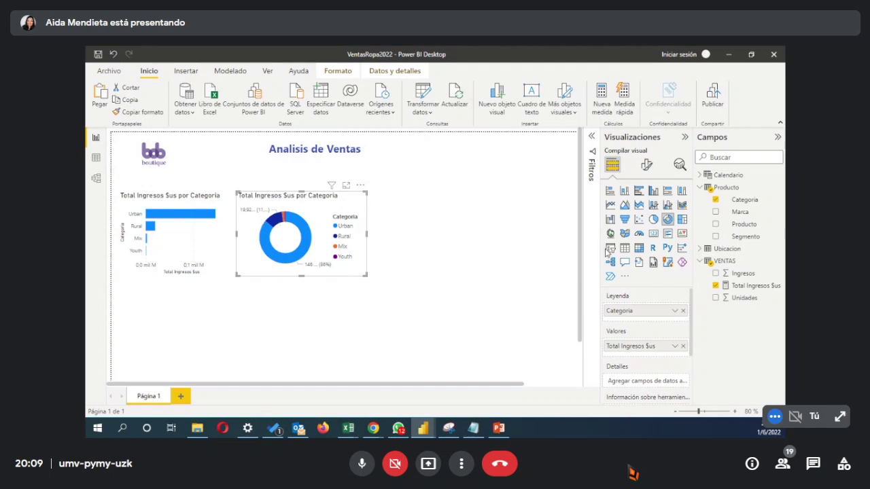
Step: Examine the donut chart and the bar chart in focus mode, checking the donut's income and percentage labels, and return to the report
{"action": "left_click", "coordinate": [346, 185]}
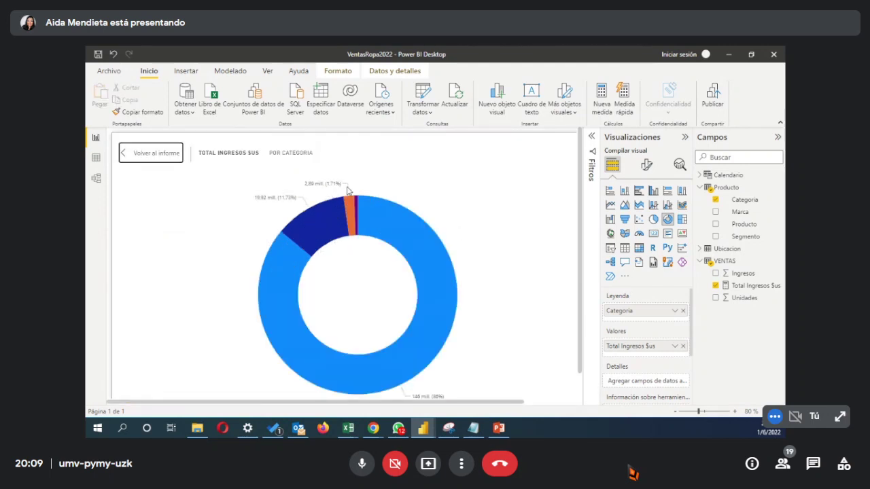
{"action": "left_click", "coordinate": [124, 157]}
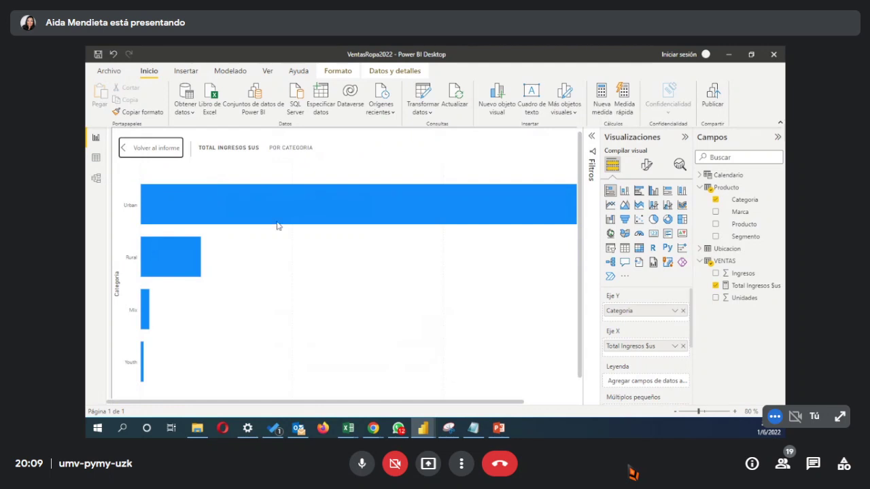
{"action": "left_click", "coordinate": [125, 149]}
{"action": "left_click", "coordinate": [347, 182]}
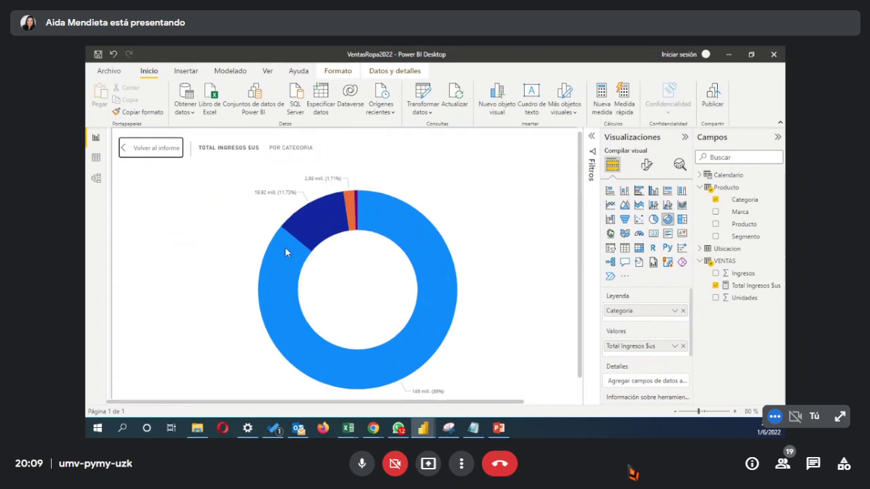
{"action": "mouse_move", "coordinate": [384, 227]}
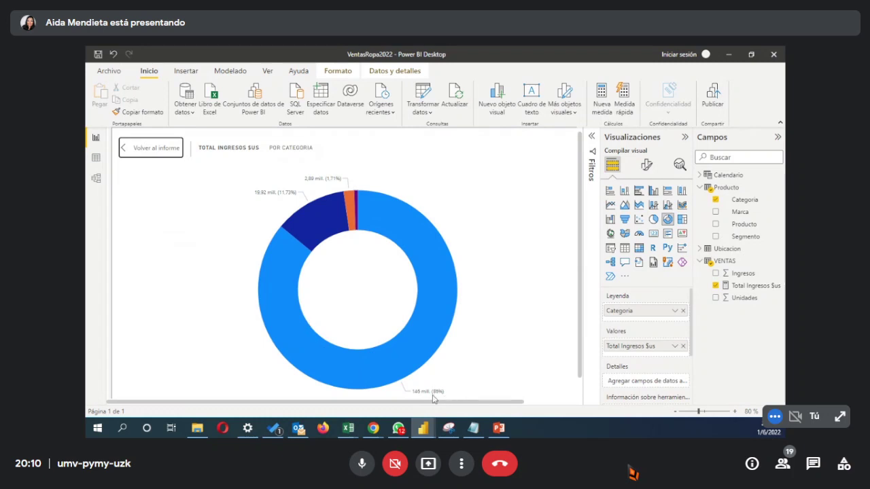
{"action": "mouse_move", "coordinate": [437, 399]}
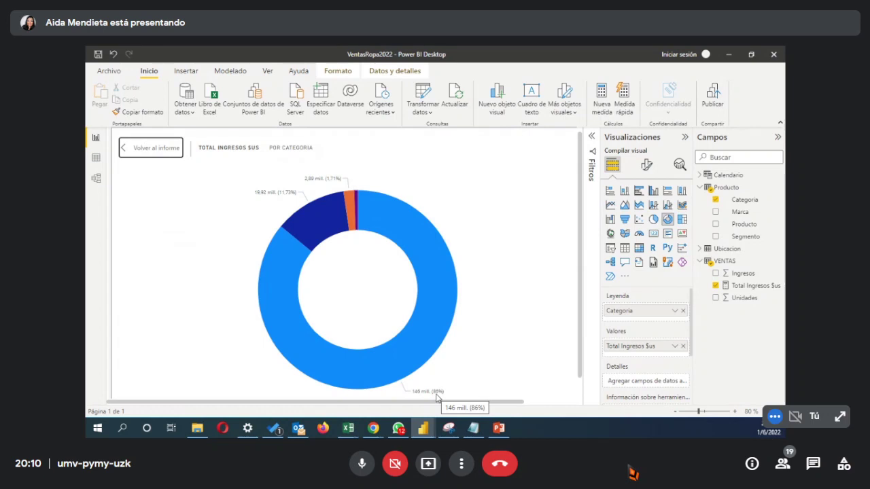
{"action": "left_click", "coordinate": [125, 151]}
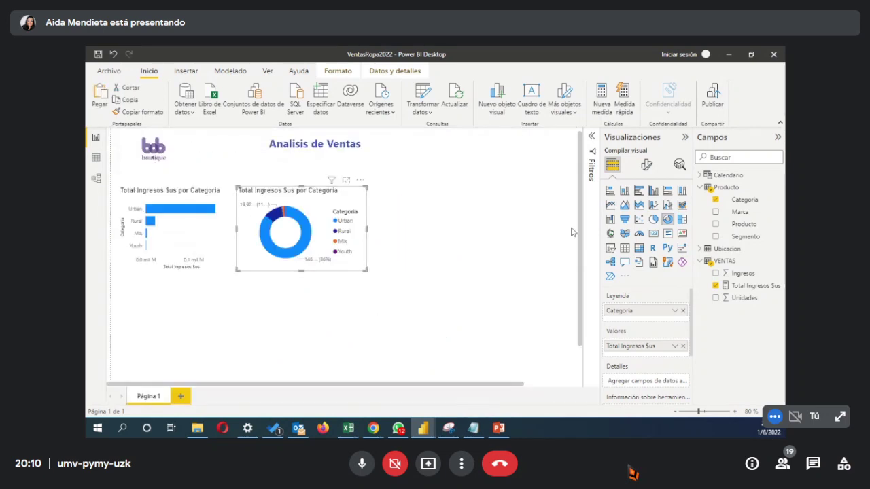
Step: Position the donut chart's legend at the top centre using the option Arriba, en el centro
{"action": "scroll", "coordinate": [655, 329], "scroll_direction": "down", "scroll_amount": 2}
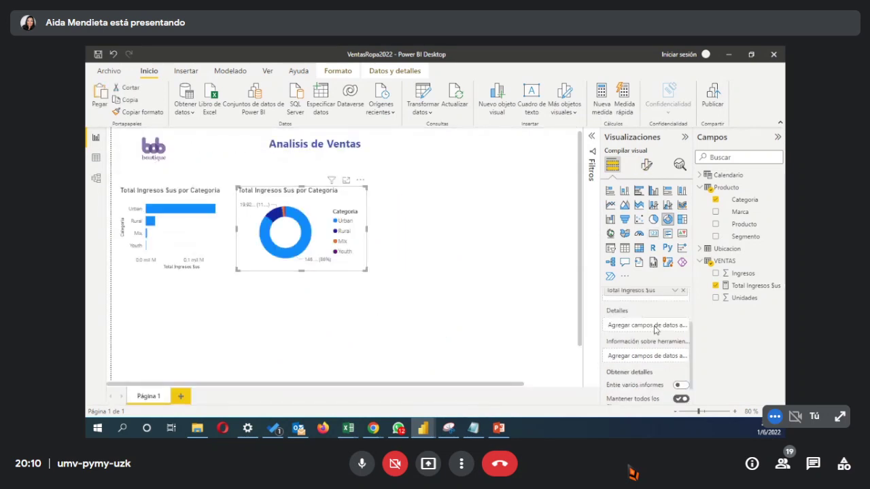
{"action": "left_click", "coordinate": [644, 165]}
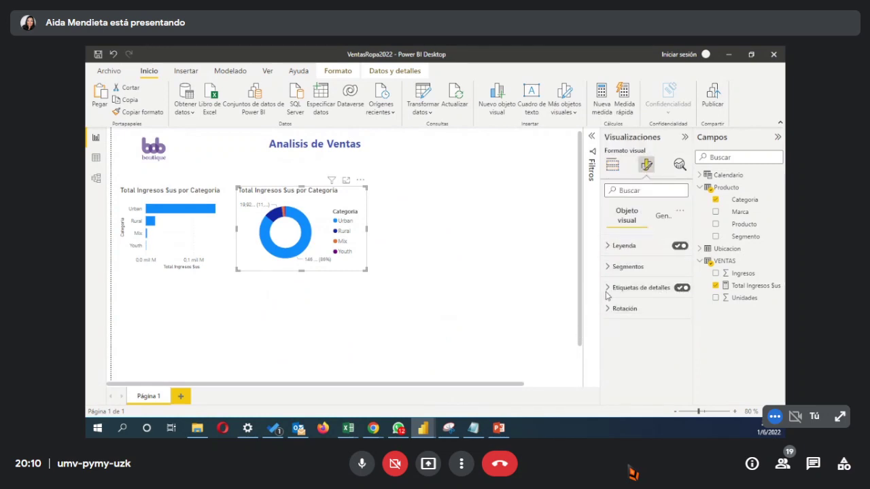
{"action": "left_click", "coordinate": [607, 267]}
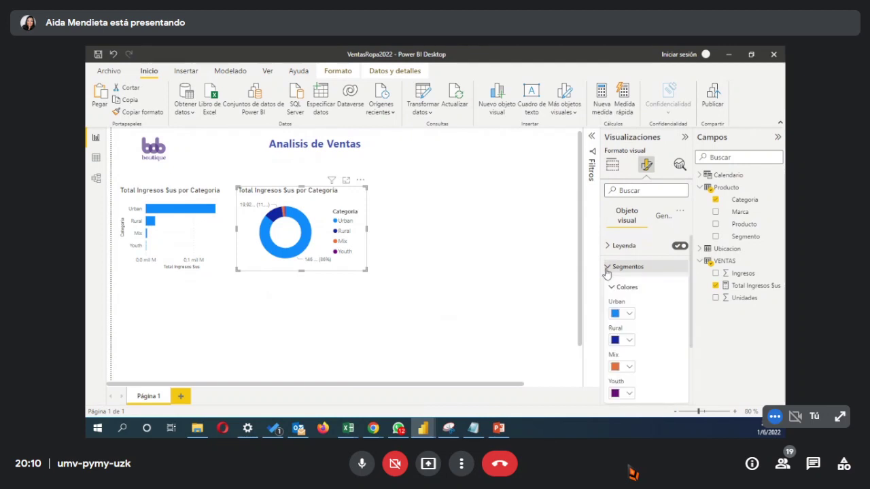
{"action": "left_click", "coordinate": [607, 267]}
{"action": "left_click", "coordinate": [680, 247]}
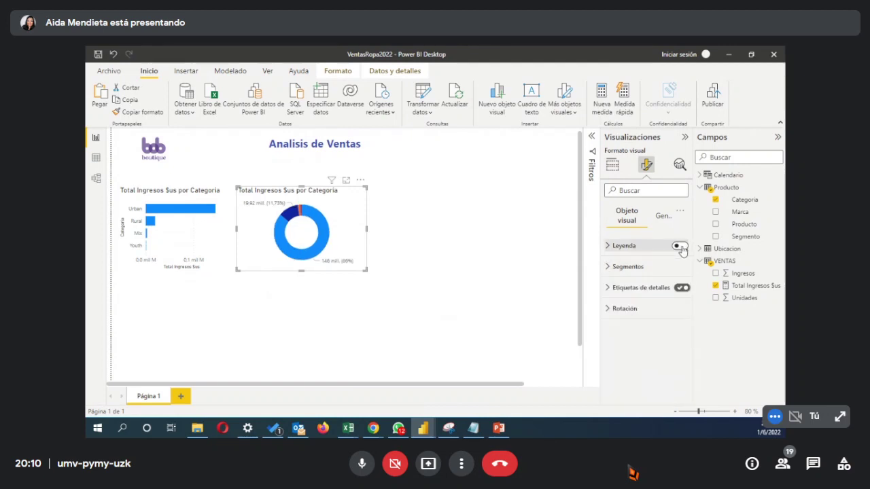
{"action": "left_click", "coordinate": [680, 247]}
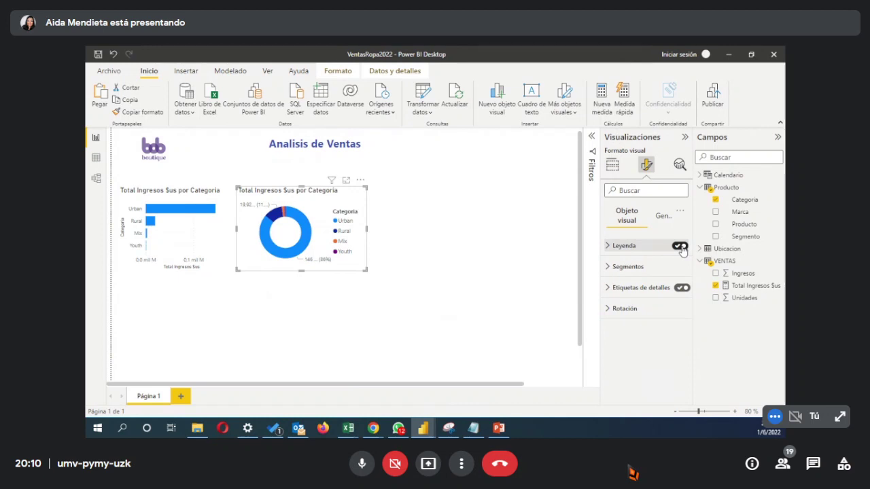
{"action": "left_click", "coordinate": [609, 247]}
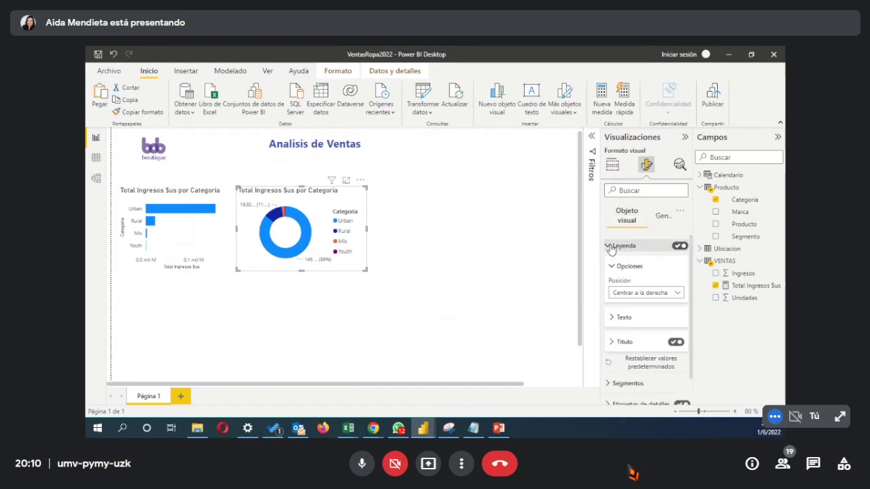
{"action": "left_click", "coordinate": [670, 293]}
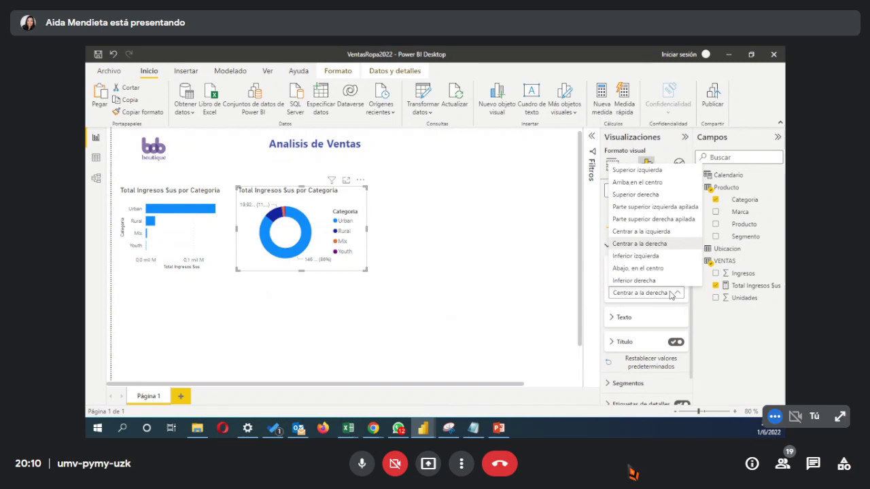
{"action": "left_click", "coordinate": [663, 183]}
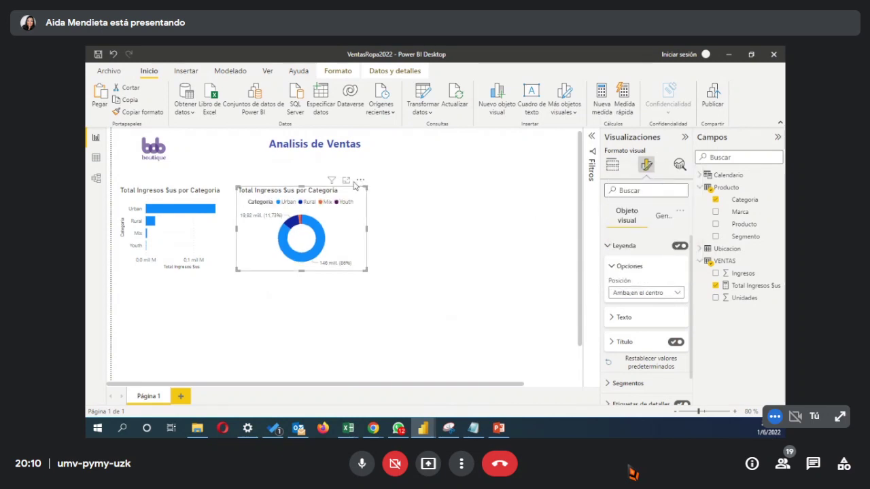
{"action": "left_click", "coordinate": [618, 268]}
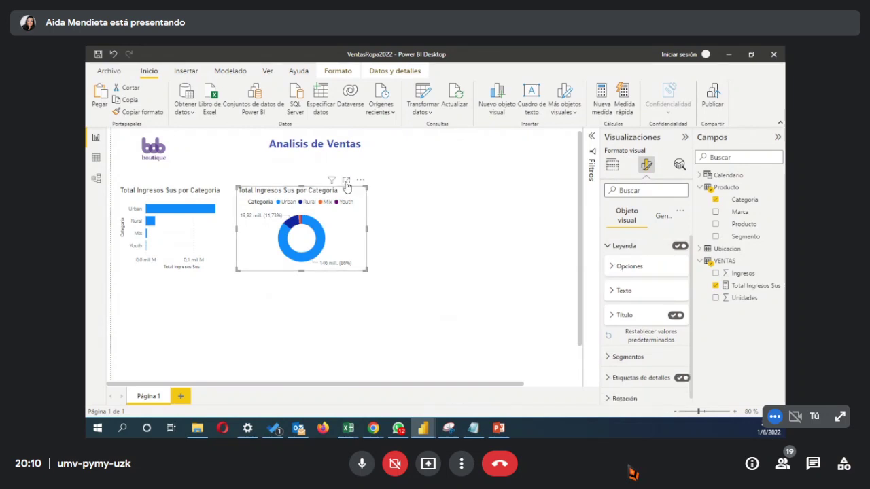
Step: Open the donut chart in focus mode and examine the category segments with their income and percentage labels
{"action": "left_click", "coordinate": [346, 183]}
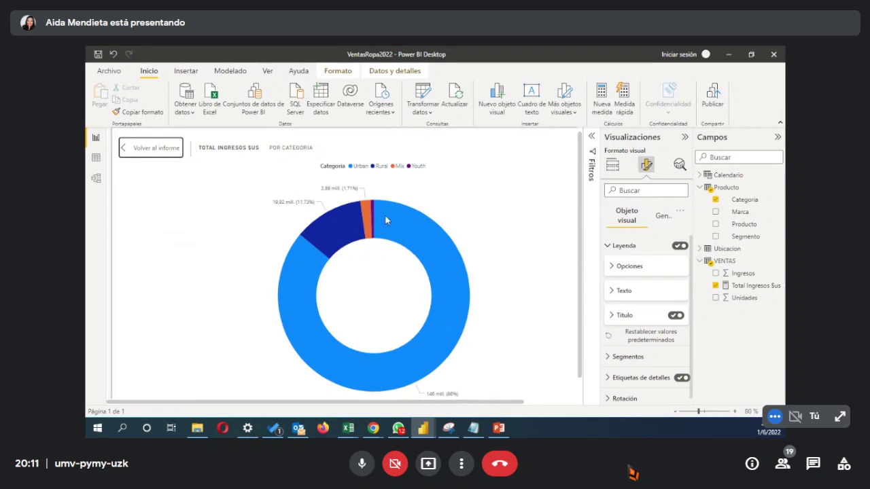
{"action": "mouse_move", "coordinate": [386, 220]}
{"action": "mouse_move", "coordinate": [374, 206]}
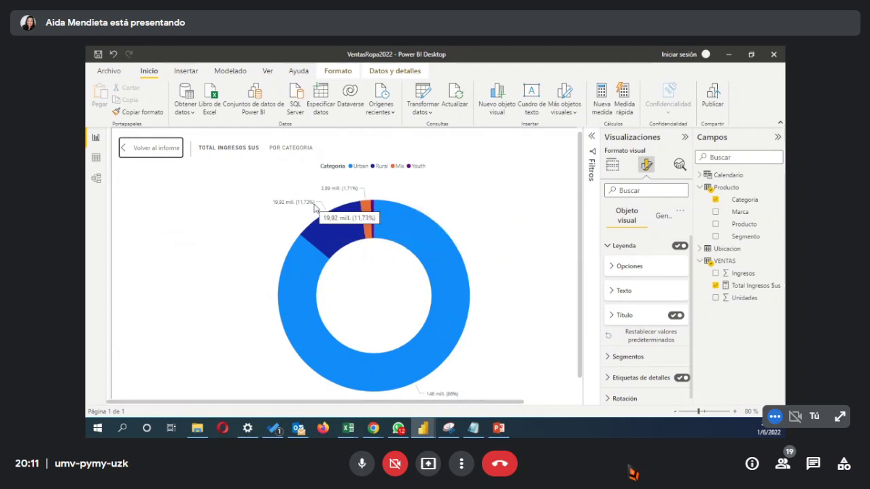
{"action": "mouse_move", "coordinate": [328, 246]}
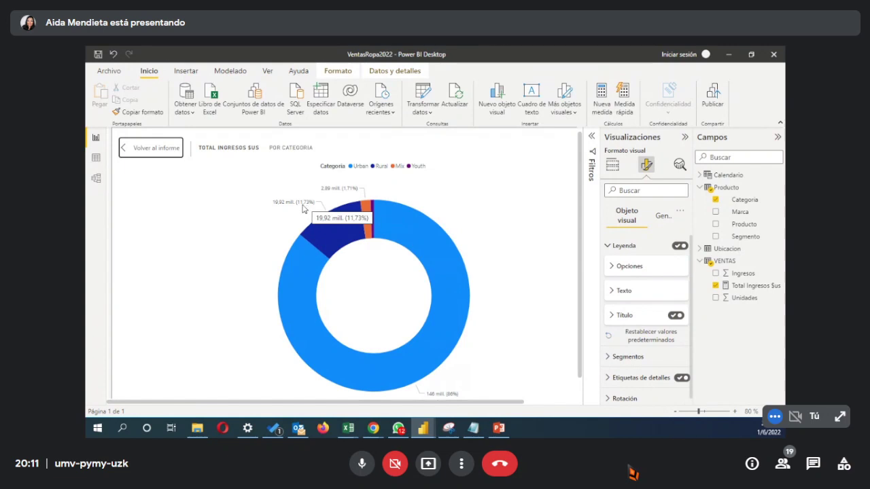
{"action": "mouse_move", "coordinate": [342, 227]}
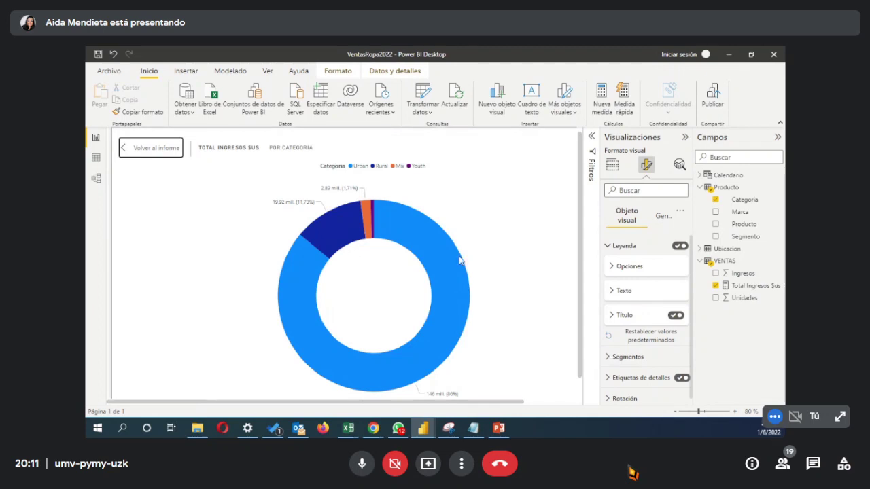
Step: Set the donut's detail labels to show Todas las etiquetas de detalles, with their position set to Preferencia fuera
{"action": "left_click", "coordinate": [609, 247]}
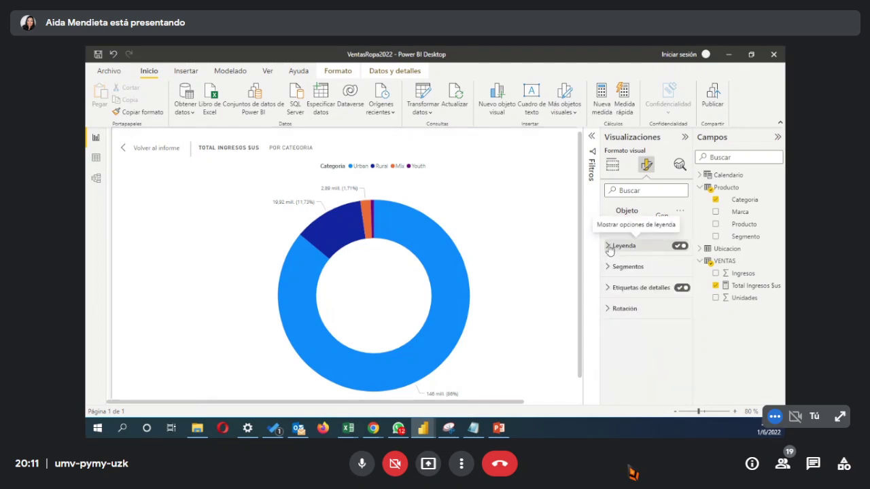
{"action": "left_click", "coordinate": [663, 289]}
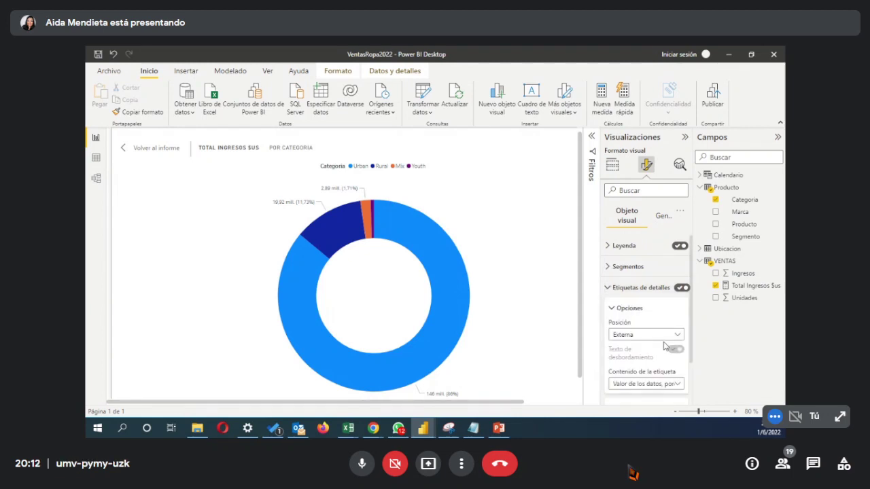
{"action": "scroll", "coordinate": [665, 346], "scroll_direction": "down", "scroll_amount": 1}
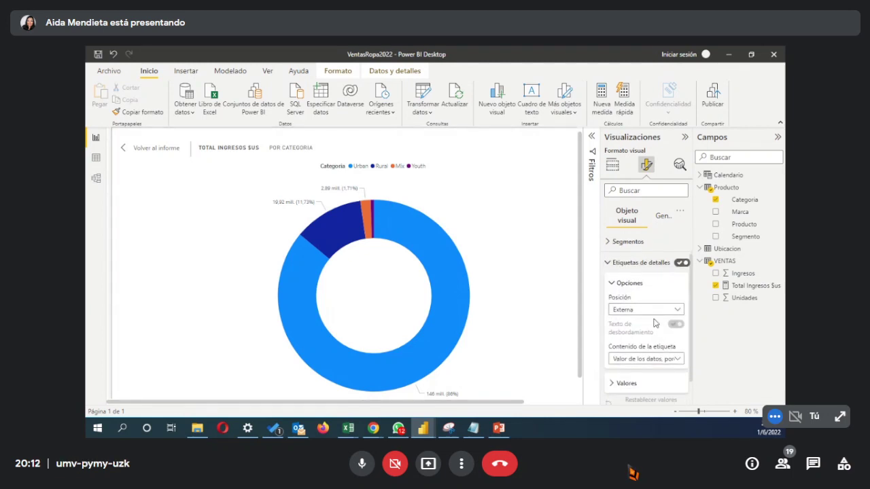
{"action": "left_click", "coordinate": [655, 361]}
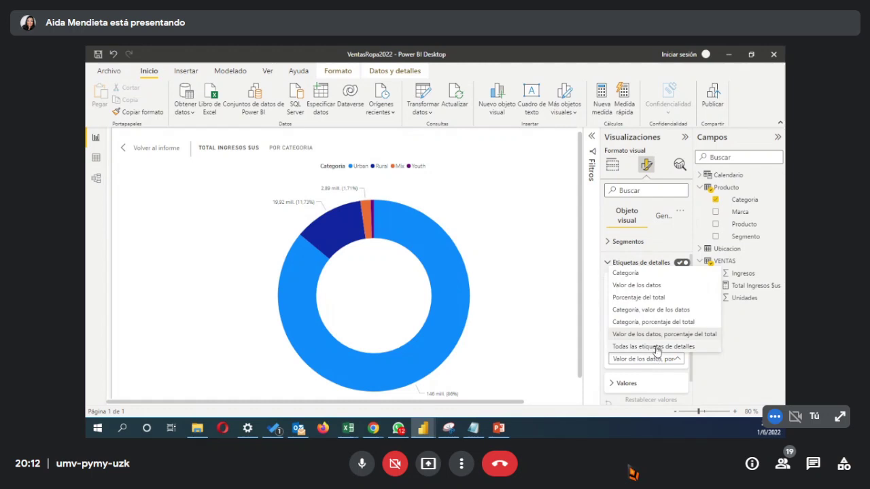
{"action": "left_click", "coordinate": [654, 347]}
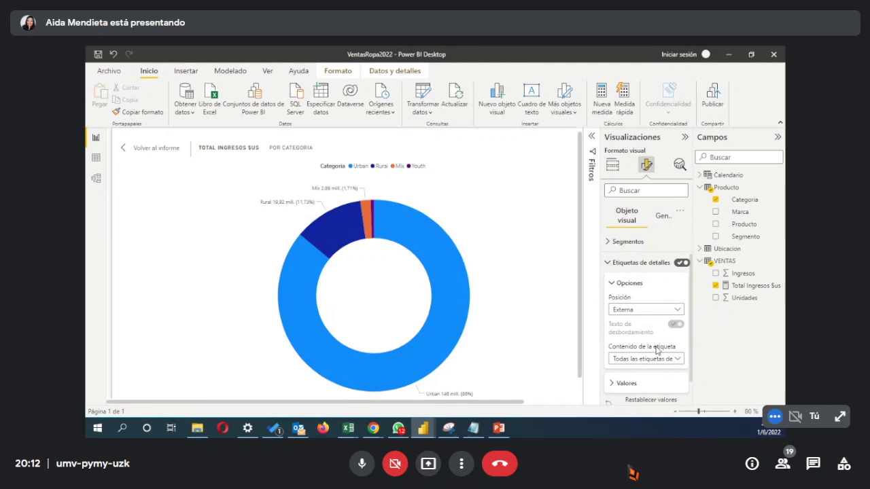
{"action": "left_click", "coordinate": [649, 312]}
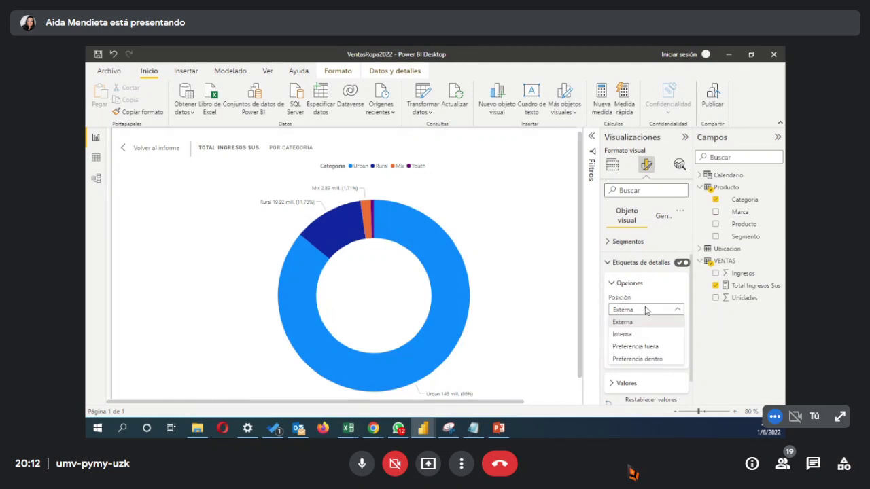
{"action": "left_click", "coordinate": [653, 348]}
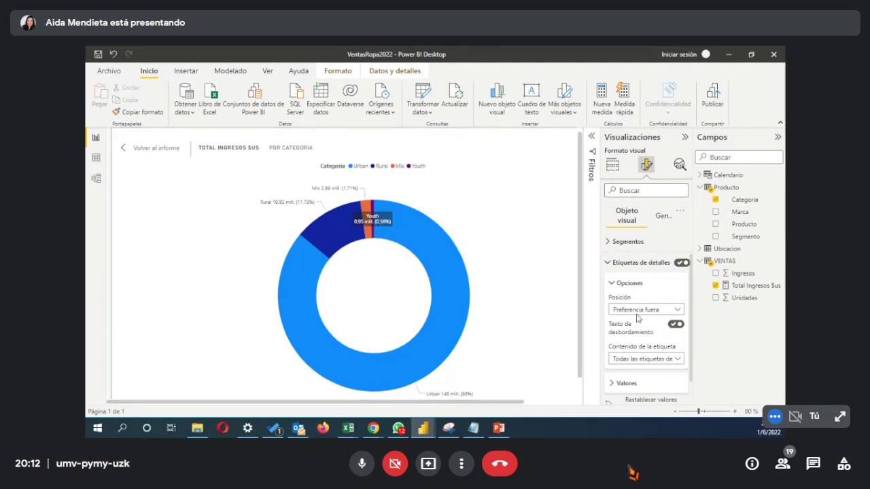
{"action": "left_click", "coordinate": [610, 263]}
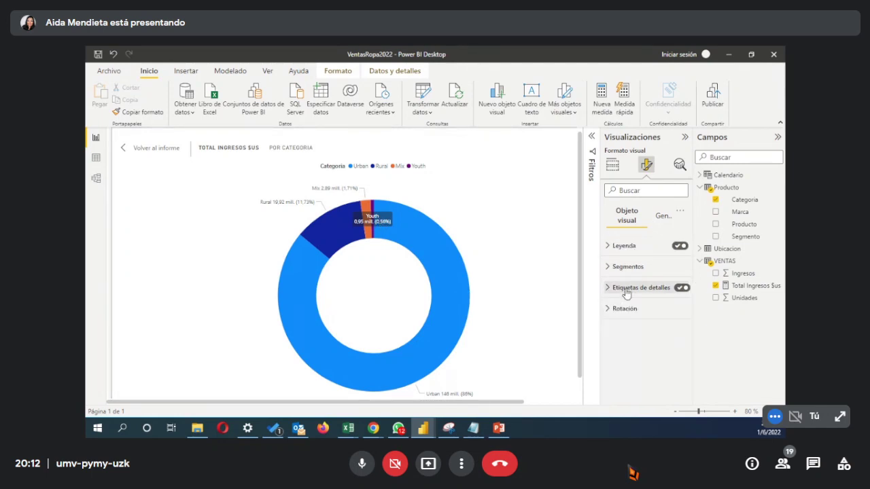
Step: Hide and restore the donut chart's legend to compare the chart with and without it
{"action": "left_click", "coordinate": [678, 247]}
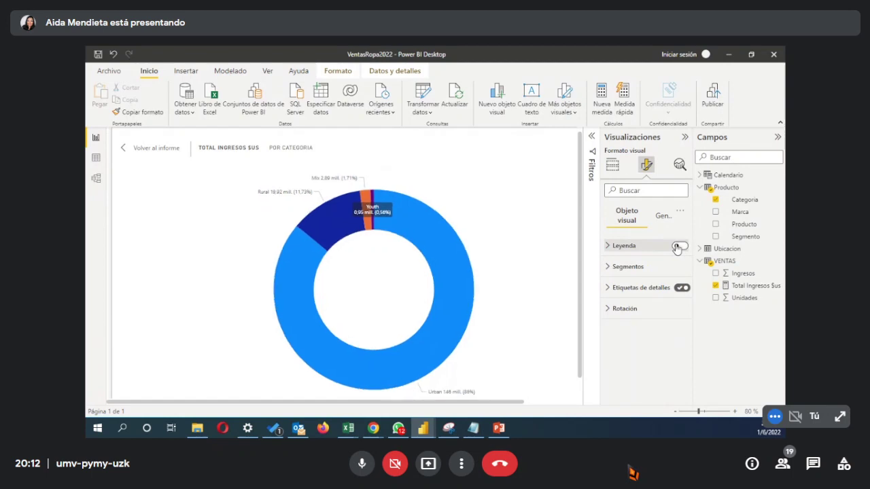
{"action": "left_click", "coordinate": [678, 247]}
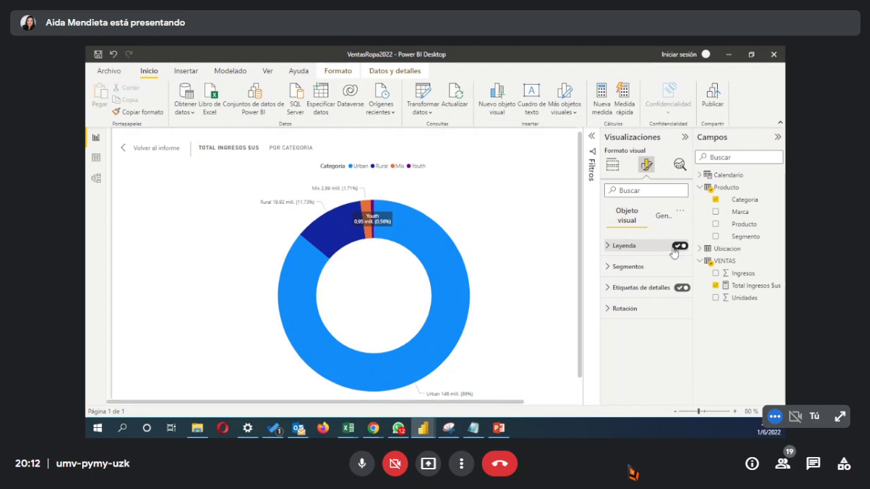
{"action": "left_click", "coordinate": [676, 247]}
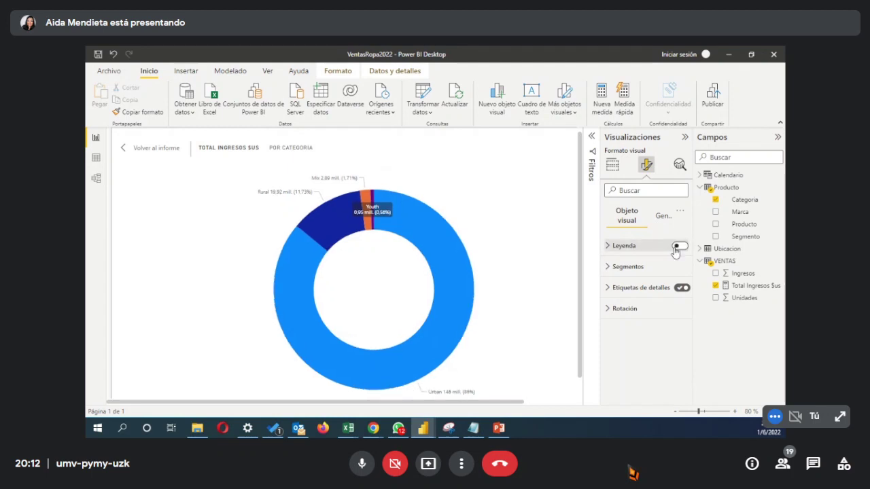
{"action": "left_click", "coordinate": [677, 248]}
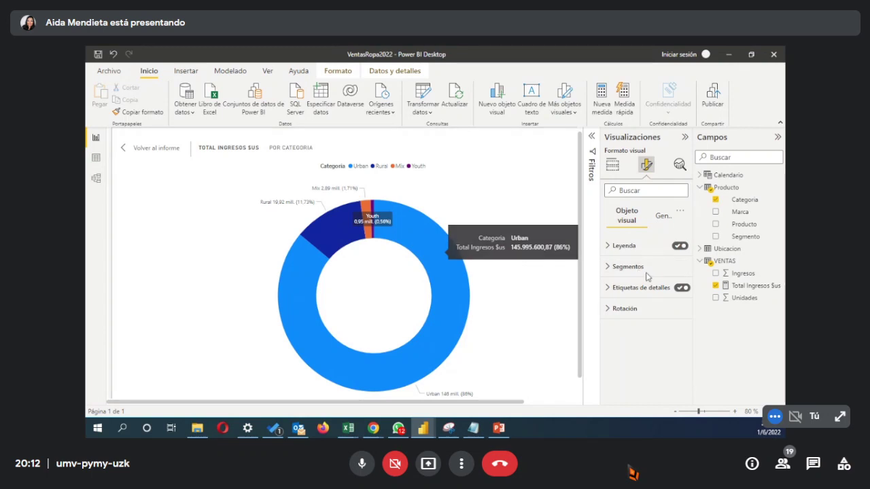
{"action": "left_click", "coordinate": [662, 216]}
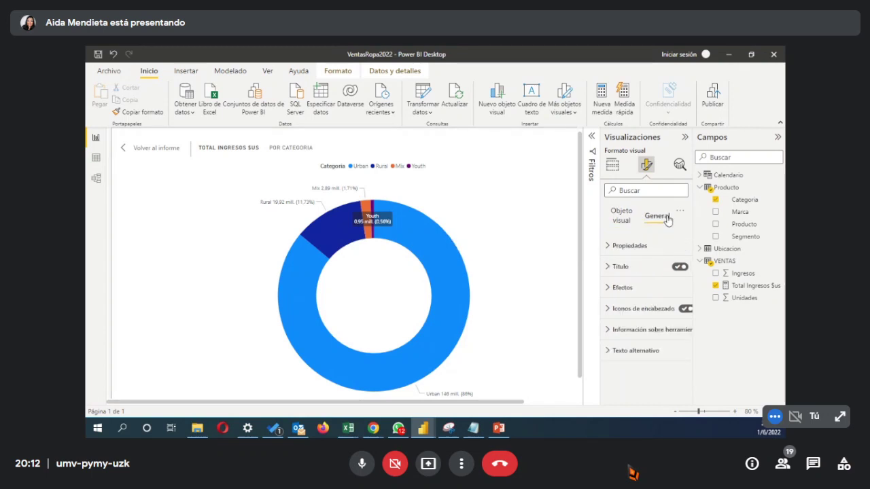
{"action": "left_click", "coordinate": [618, 220]}
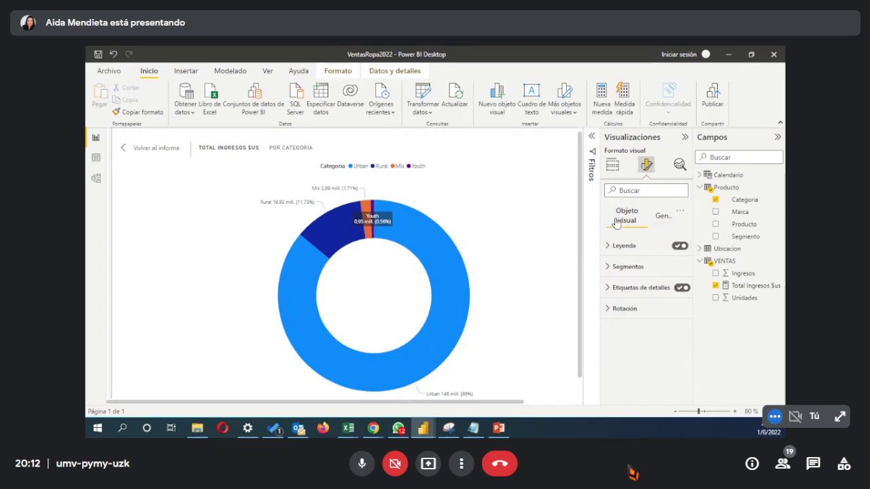
{"action": "left_click", "coordinate": [613, 166]}
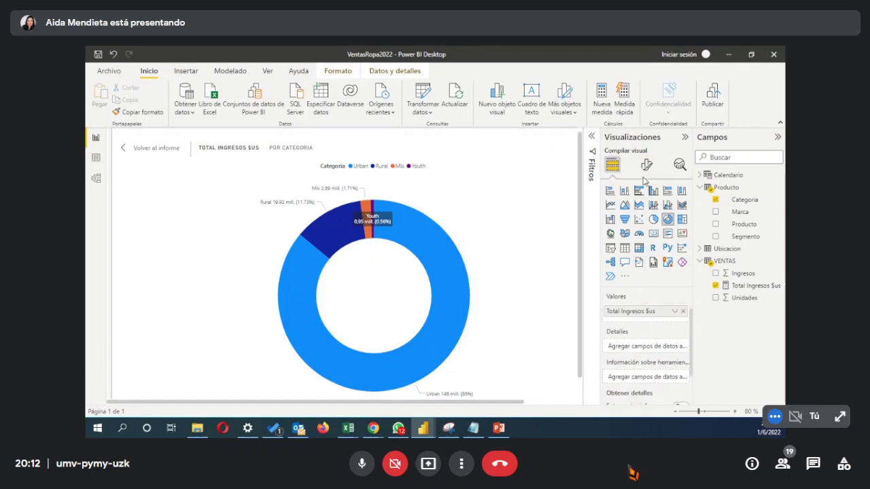
{"action": "left_click", "coordinate": [646, 166]}
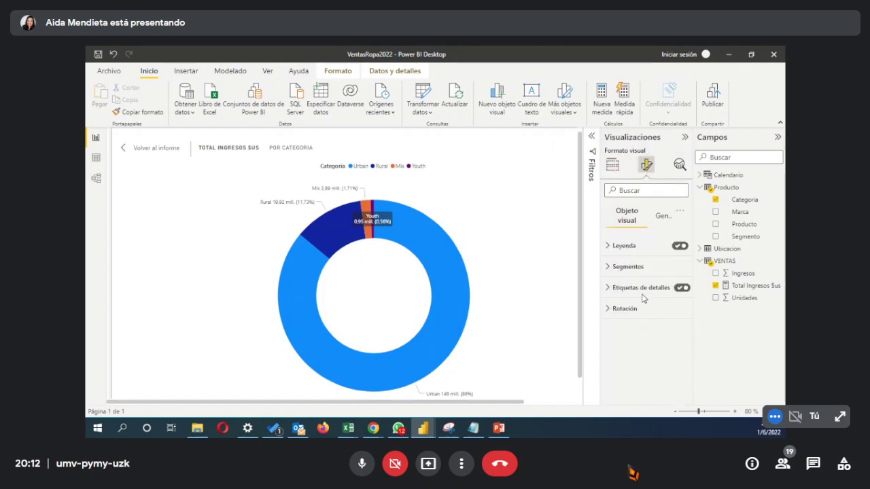
{"action": "left_click", "coordinate": [641, 290]}
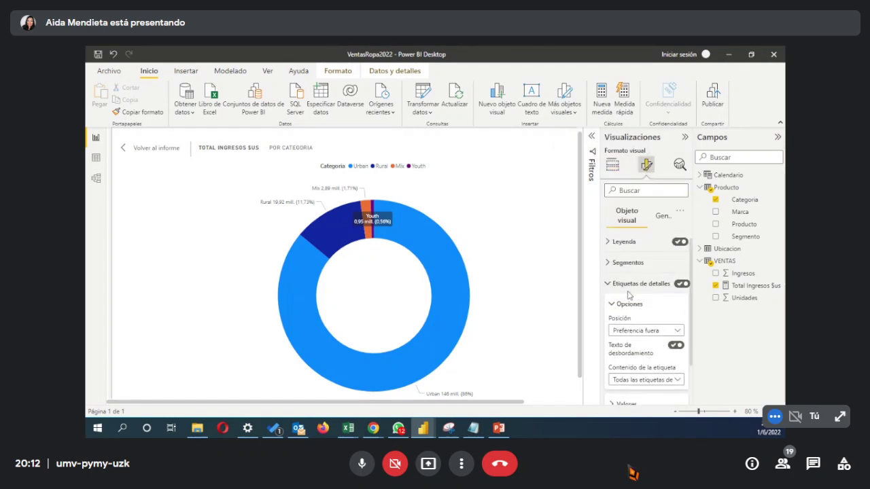
{"action": "left_click", "coordinate": [629, 285]}
Step: Change the donut chart's Urban segment to the custom light green #85BD7E
{"action": "left_click", "coordinate": [628, 263]}
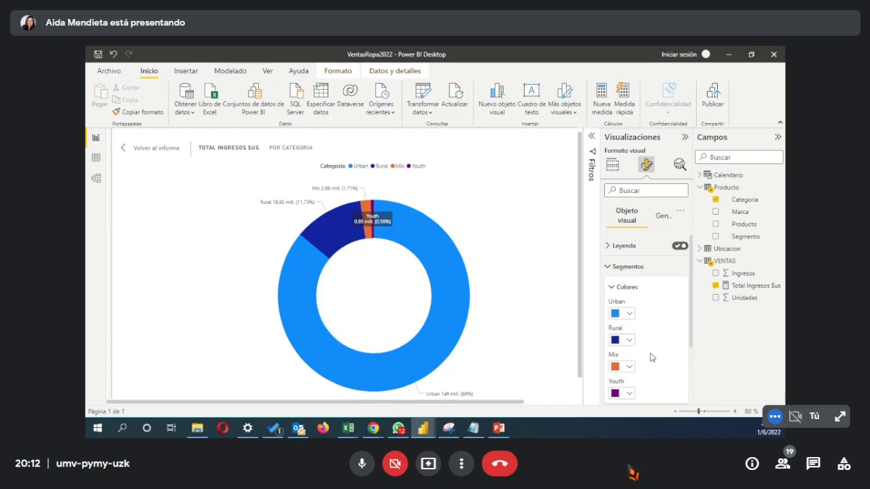
{"action": "left_click", "coordinate": [630, 314]}
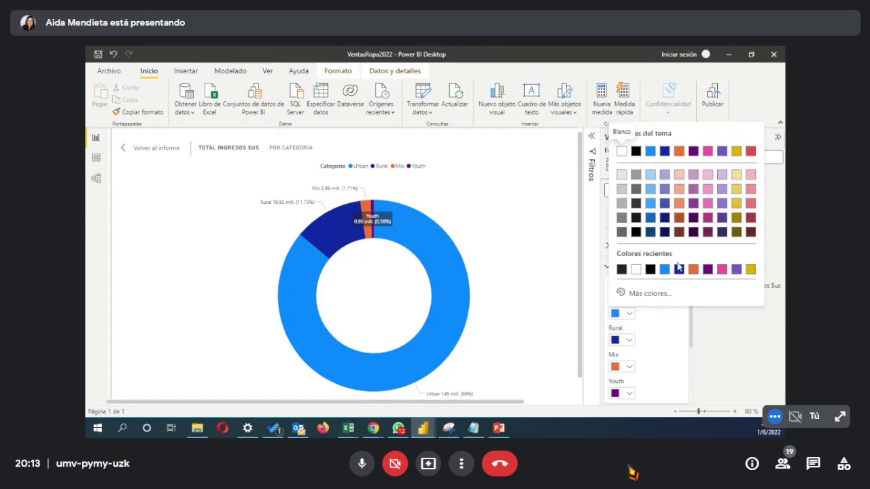
{"action": "left_click", "coordinate": [654, 296]}
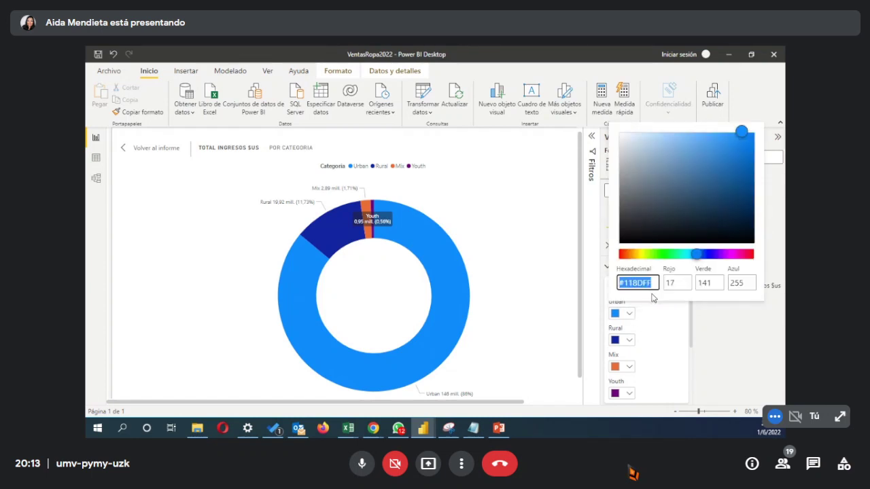
{"action": "left_click", "coordinate": [661, 255]}
{"action": "left_click", "coordinate": [688, 176]}
{"action": "left_click", "coordinate": [653, 185]}
{"action": "left_click", "coordinate": [660, 160]}
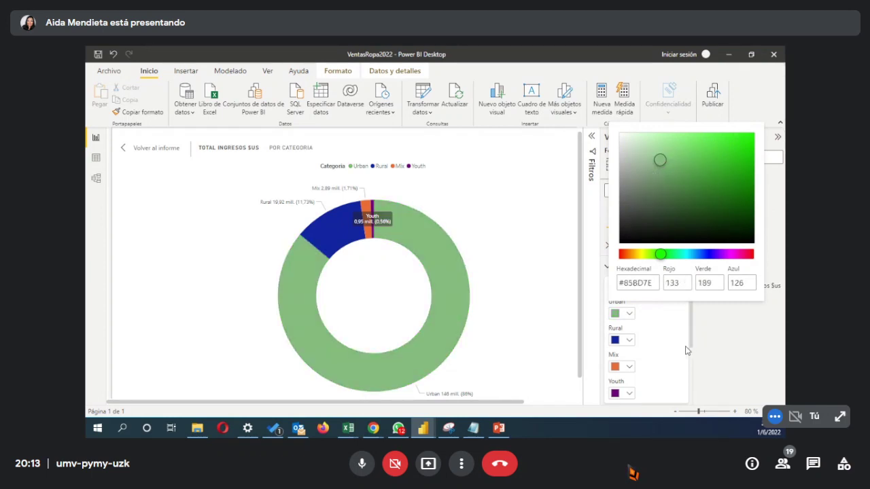
{"action": "left_click", "coordinate": [671, 354]}
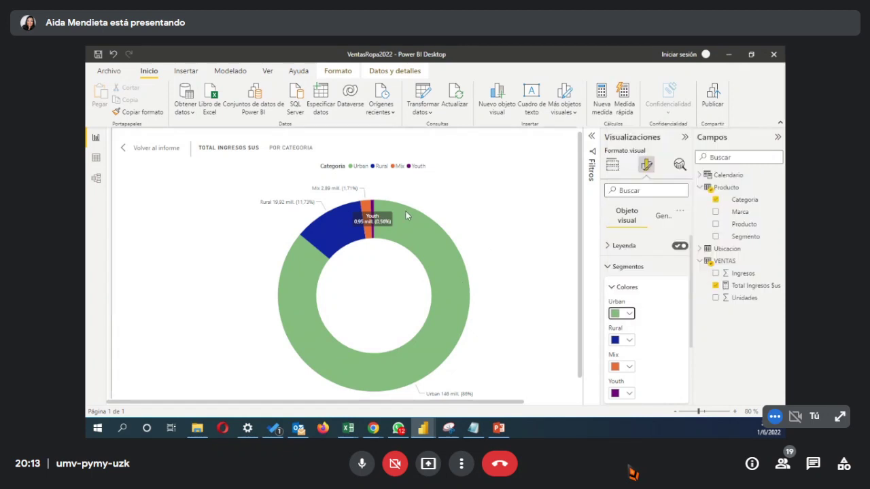
Step: View the colour options for the donut's Youth segment and return from focus mode to the report page
{"action": "left_click", "coordinate": [629, 393]}
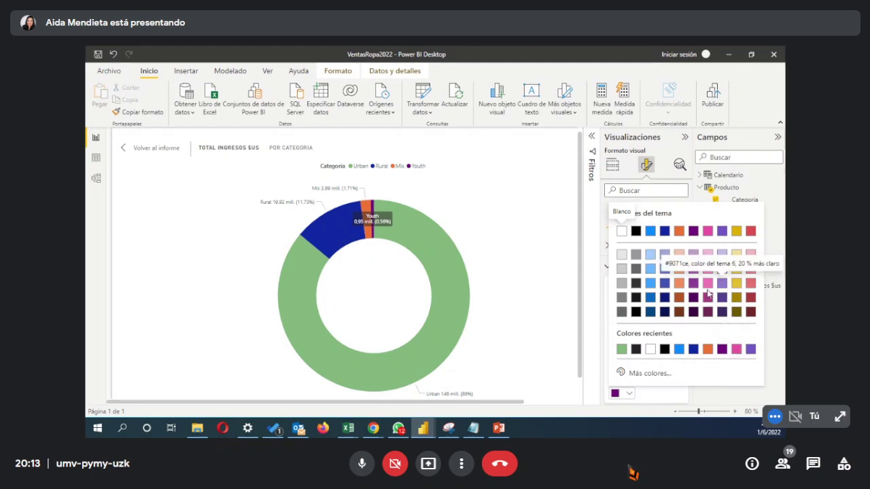
{"action": "left_click", "coordinate": [656, 397]}
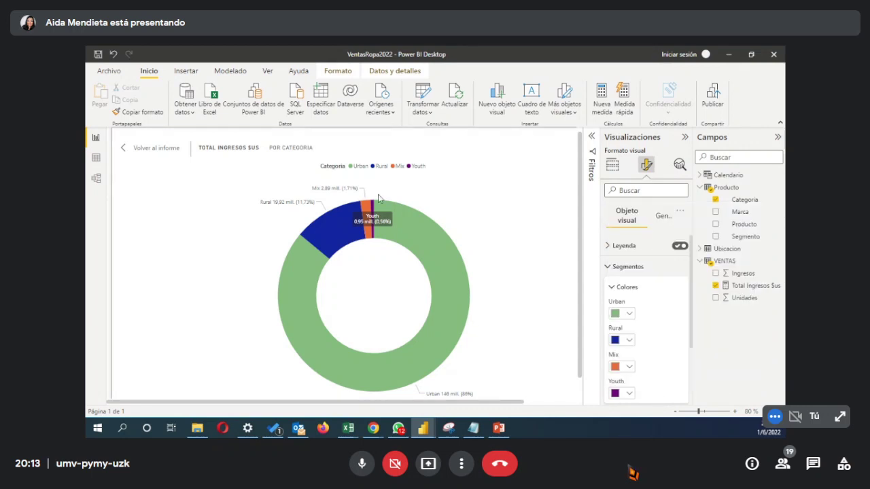
{"action": "left_click", "coordinate": [123, 147]}
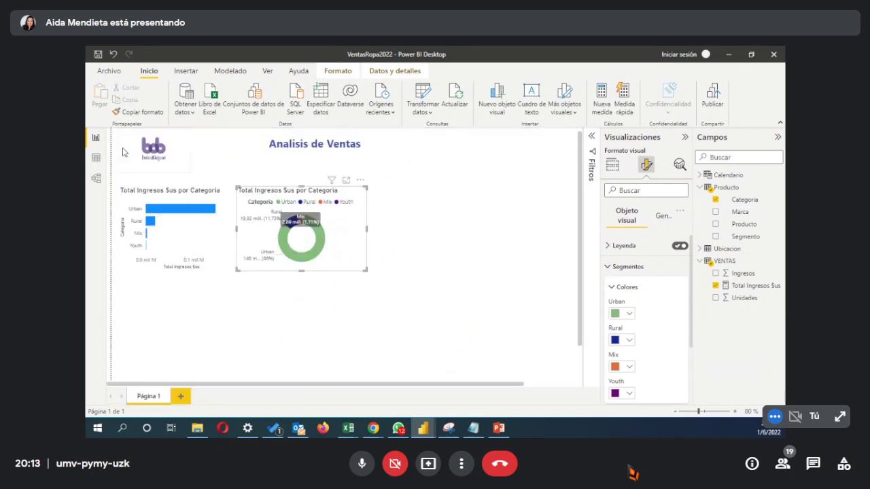
{"action": "left_click", "coordinate": [419, 313]}
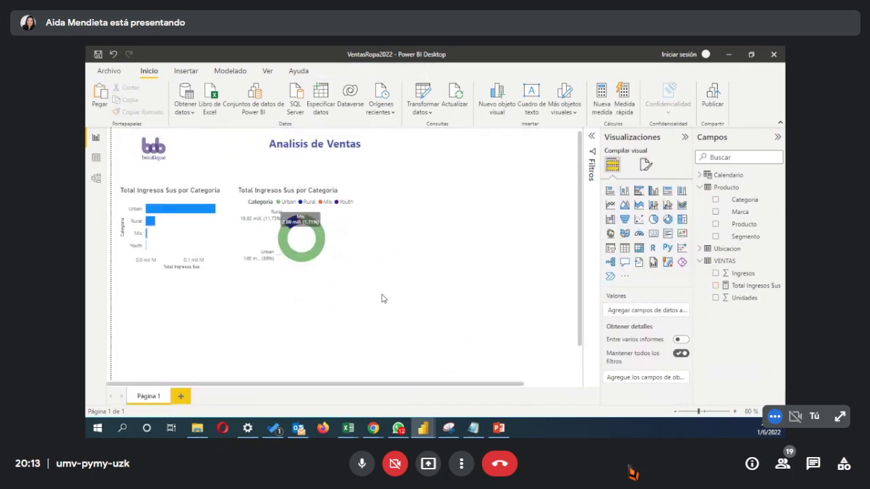
Step: Mute the Meet microphone and leave the report page with no visual selected
{"action": "key", "text": "ctrl+d"}
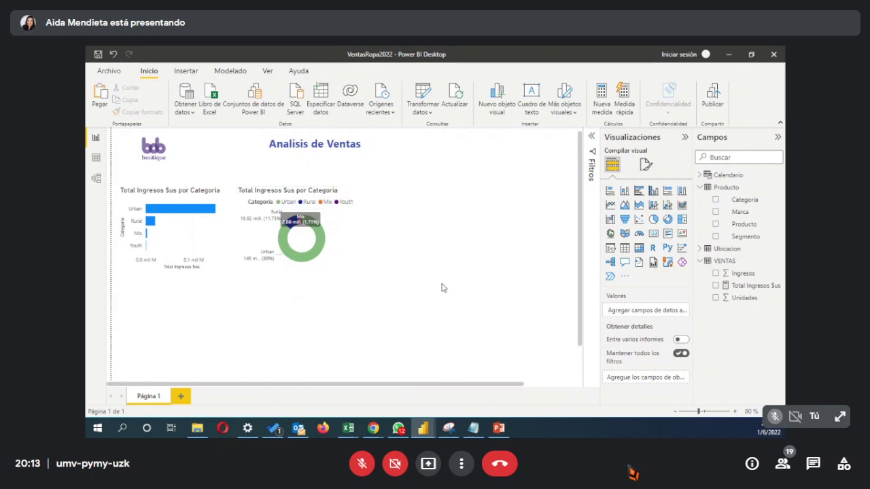
{"action": "left_click", "coordinate": [344, 230]}
{"action": "left_click", "coordinate": [421, 312]}
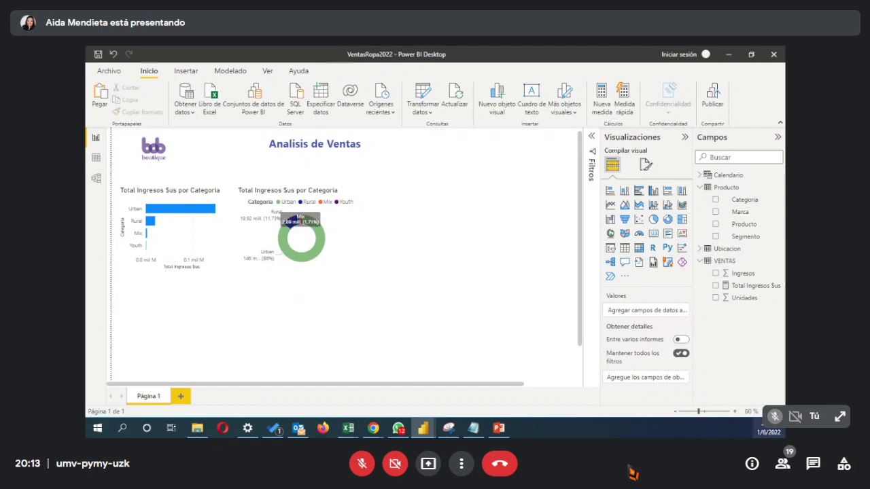
Step: Magnify the report page to examine the logo, title and category charts at a larger zoom
{"action": "left_click_drag", "start_coordinate": [701, 412], "coordinate": [705, 411]}
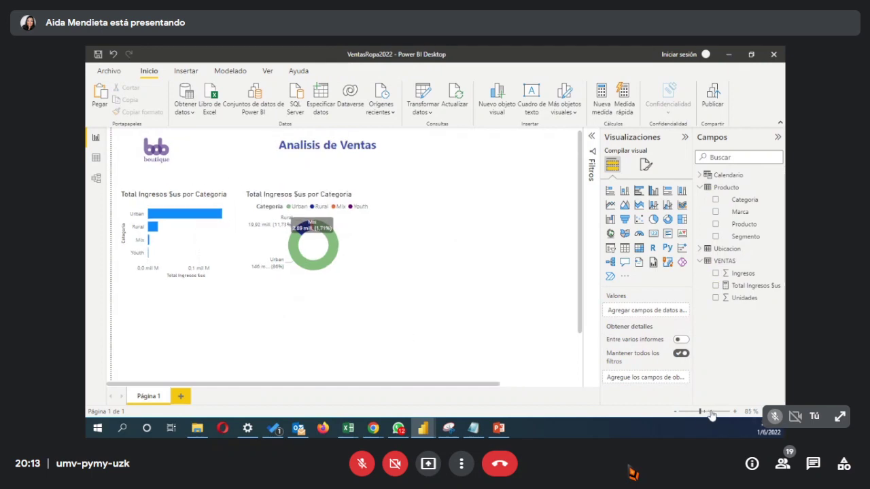
{"action": "left_click", "coordinate": [716, 412]}
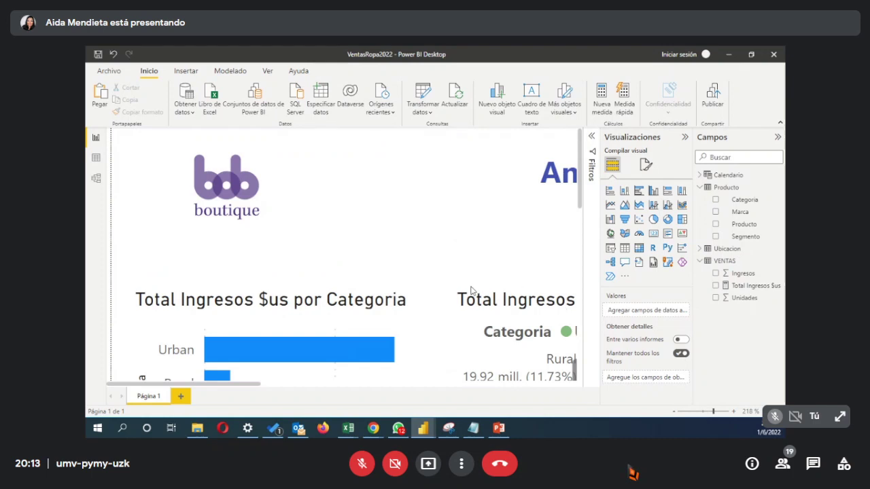
{"action": "left_click", "coordinate": [711, 412]}
{"action": "left_click_drag", "start_coordinate": [709, 411], "coordinate": [705, 412]}
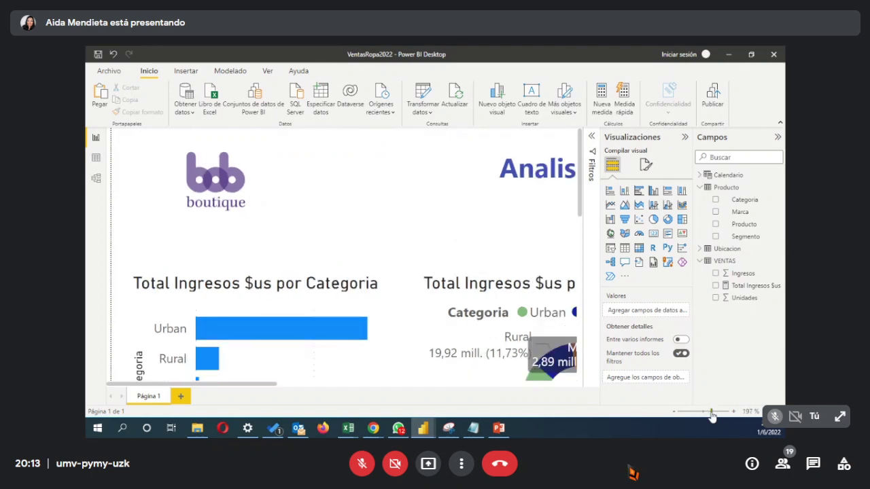
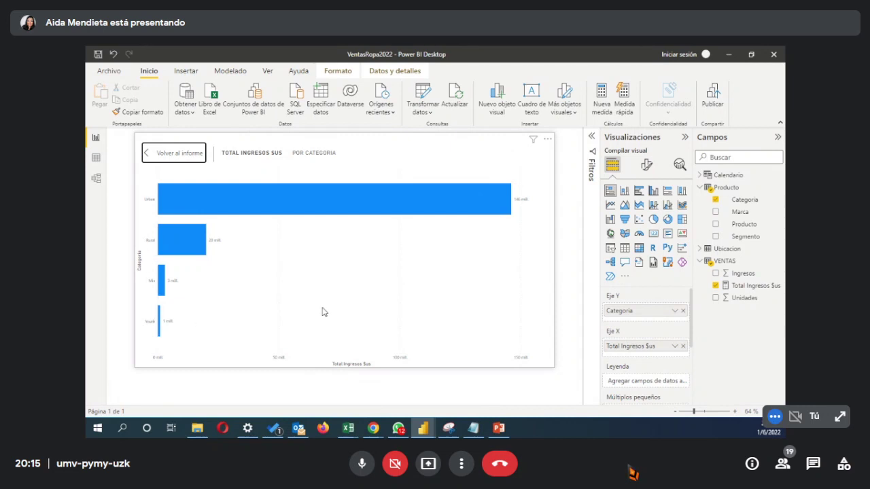
Step: Leave the bar chart's focus mode and view the donut chart enlarged, returning to the full report page
{"action": "left_click", "coordinate": [150, 154]}
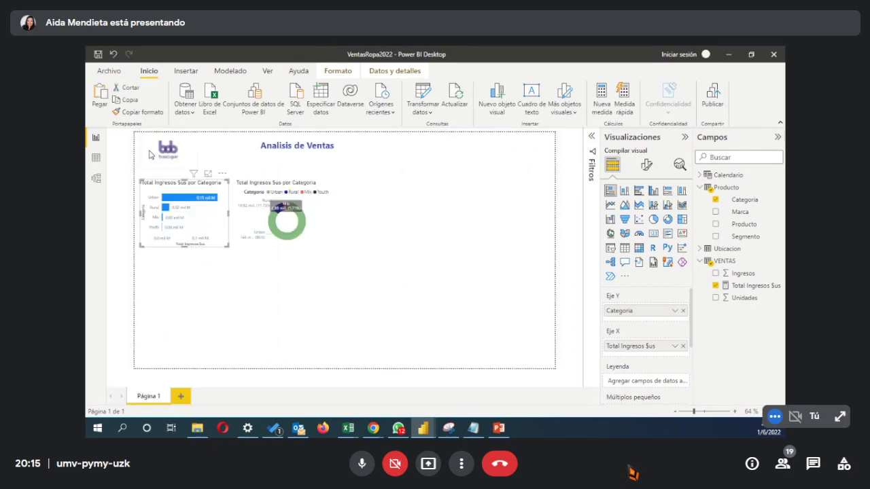
{"action": "left_click", "coordinate": [260, 247]}
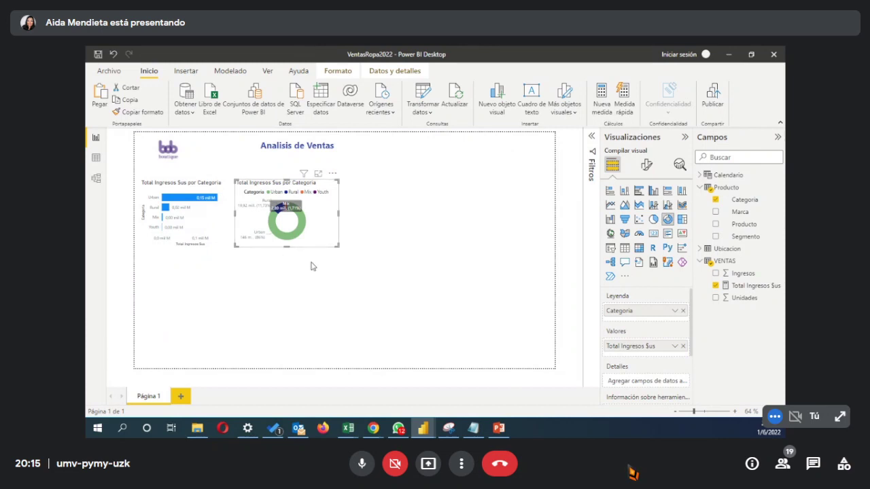
{"action": "left_click", "coordinate": [319, 175]}
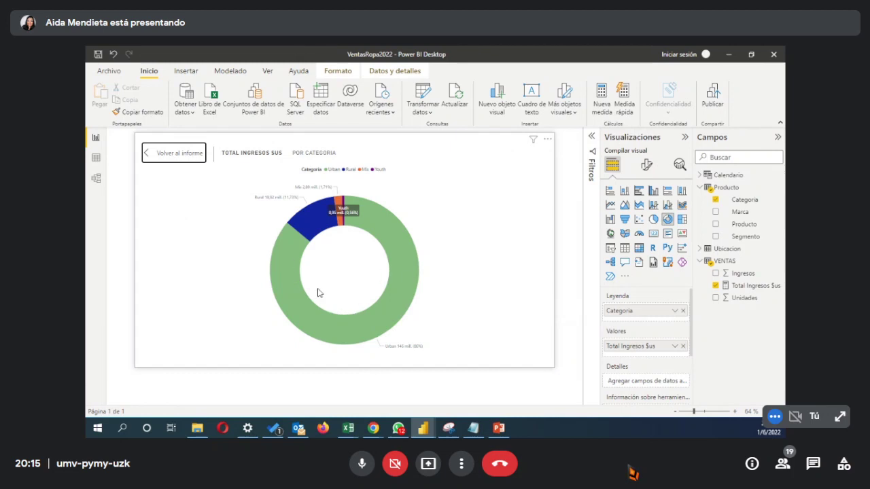
{"action": "left_click", "coordinate": [154, 157]}
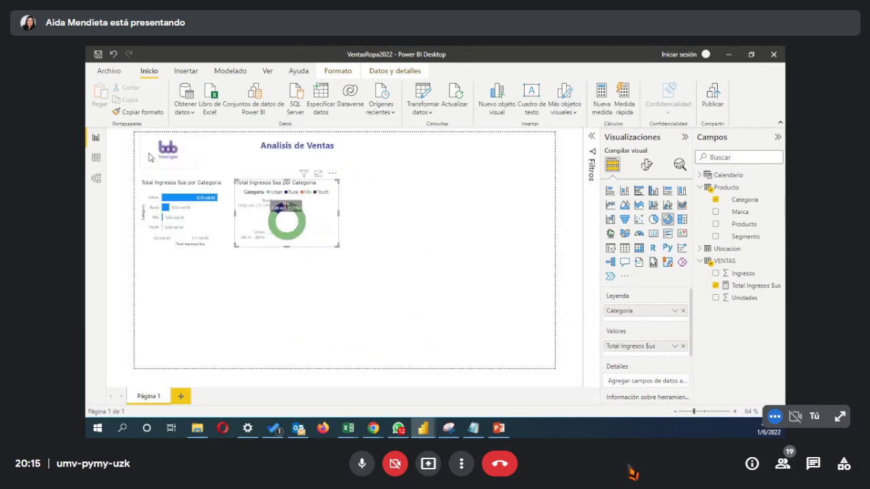
{"action": "left_click", "coordinate": [385, 282]}
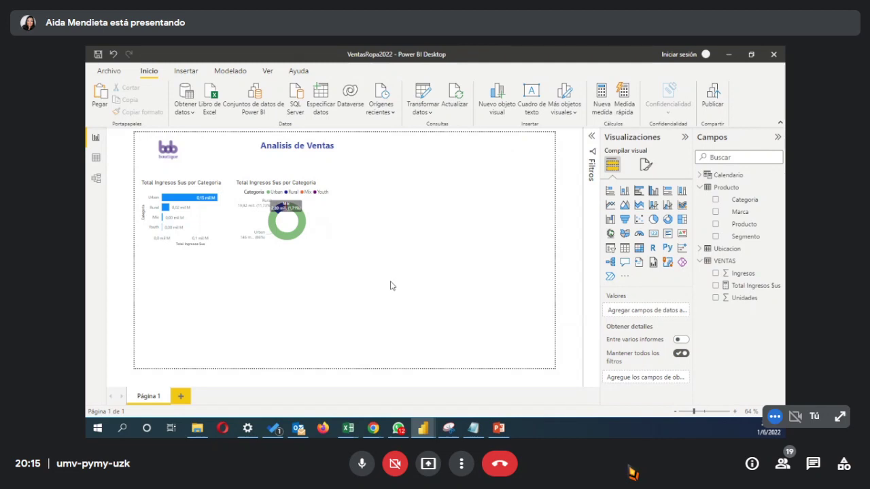
{"action": "left_click", "coordinate": [318, 174]}
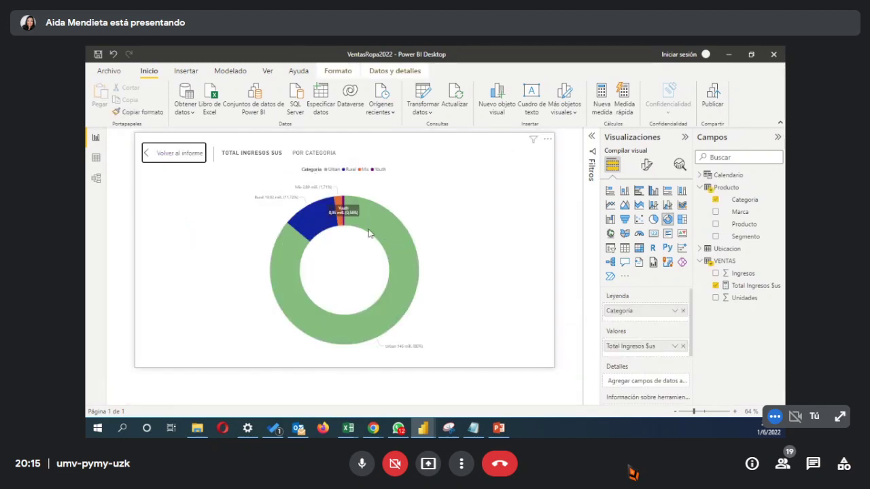
{"action": "left_click", "coordinate": [146, 156]}
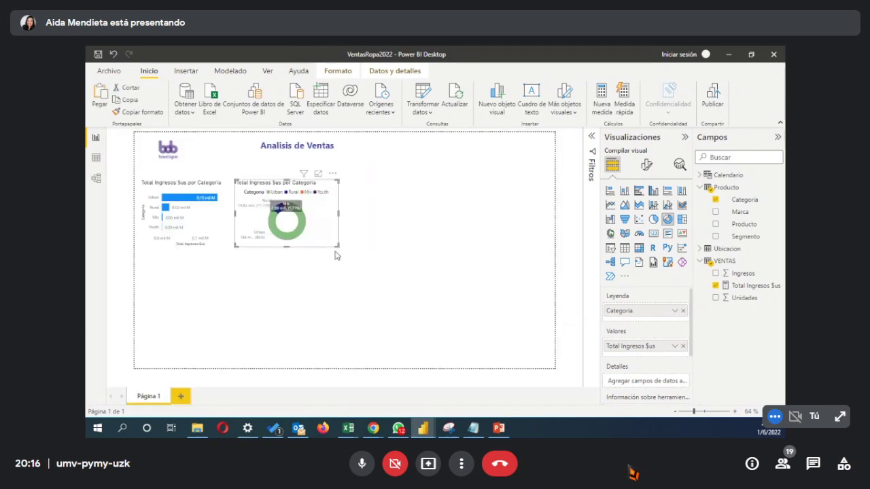
{"action": "left_click", "coordinate": [454, 276]}
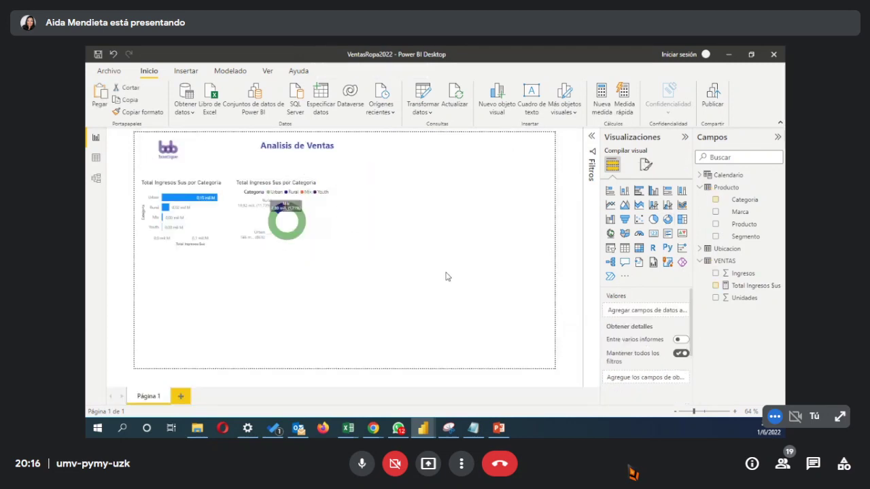
Step: Examine the bar chart's total income by category in focus mode and return to the report page
{"action": "left_click", "coordinate": [219, 243]}
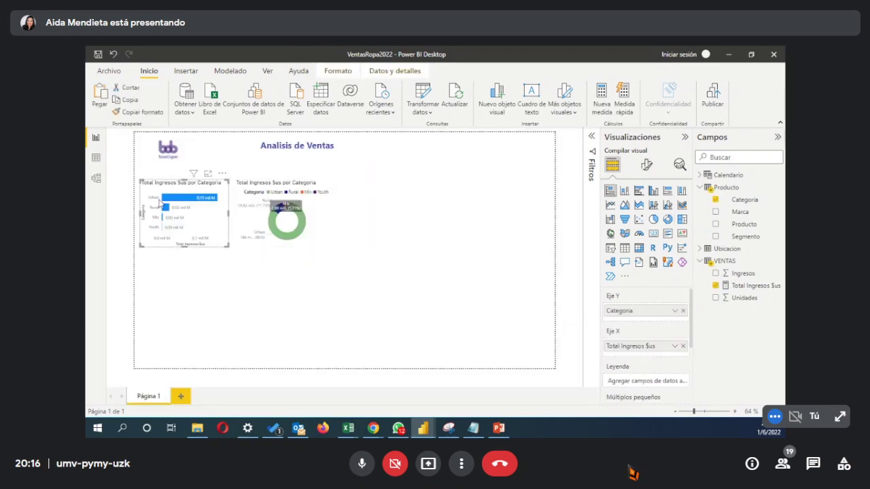
{"action": "left_click", "coordinate": [208, 175]}
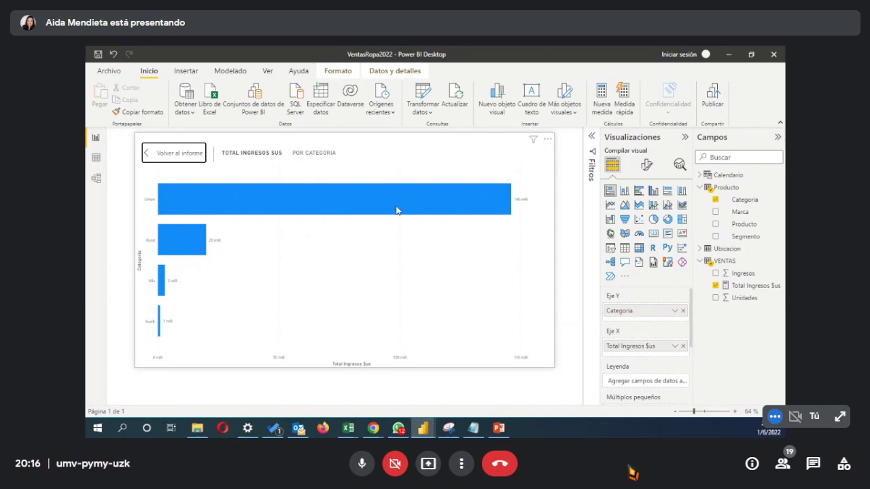
{"action": "left_click", "coordinate": [148, 155]}
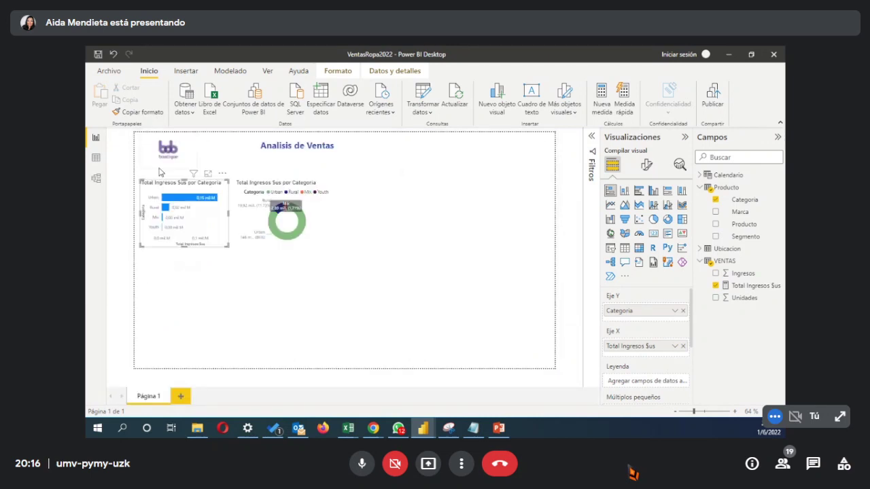
Step: Inspect the income and percentage details of the donut's segments in focus mode and return to the report page
{"action": "left_click", "coordinate": [320, 174]}
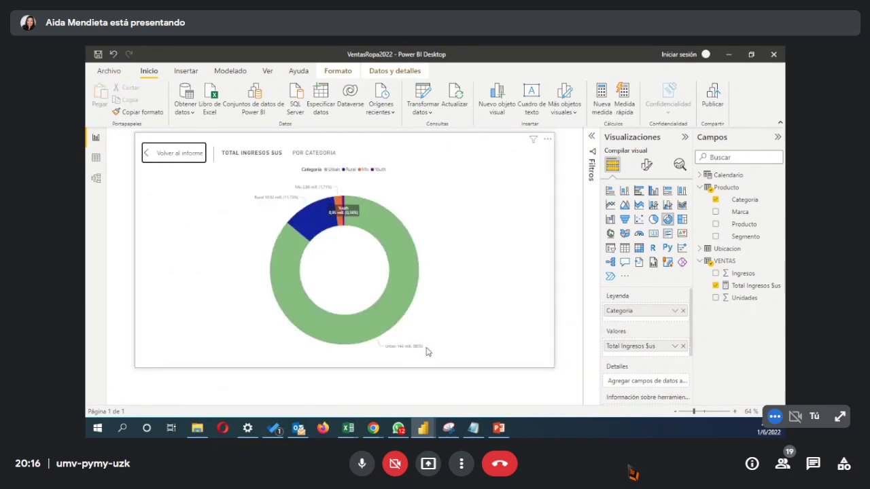
{"action": "mouse_move", "coordinate": [418, 350]}
{"action": "mouse_move", "coordinate": [307, 222]}
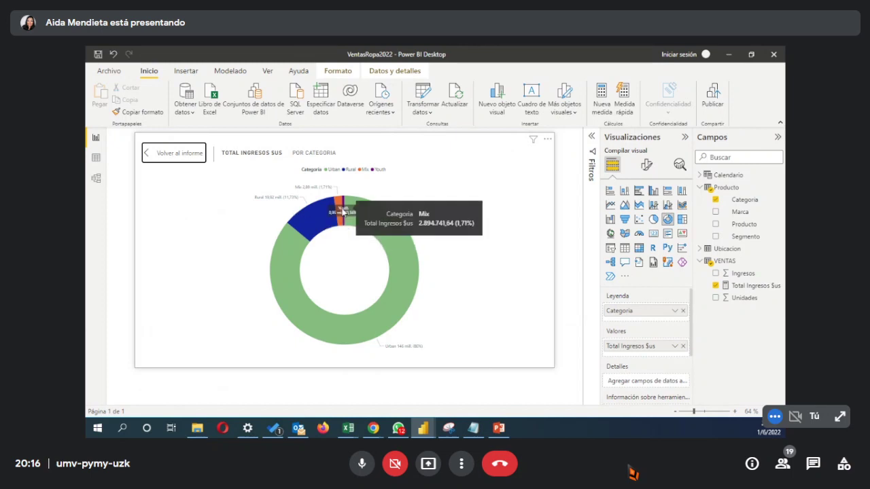
{"action": "mouse_move", "coordinate": [351, 203]}
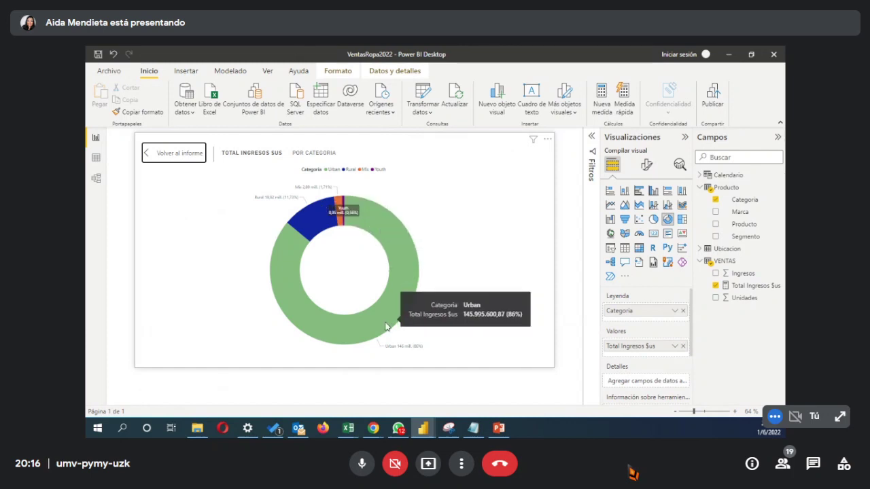
{"action": "left_click", "coordinate": [148, 156]}
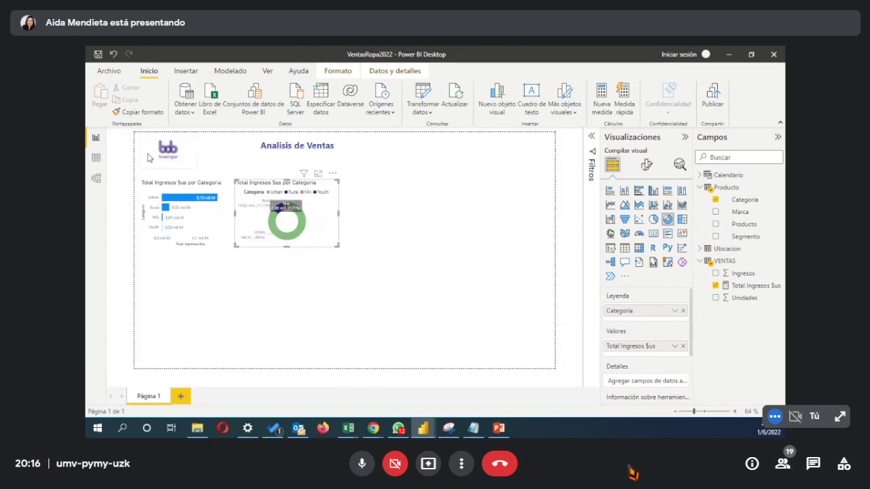
{"action": "left_click", "coordinate": [402, 282]}
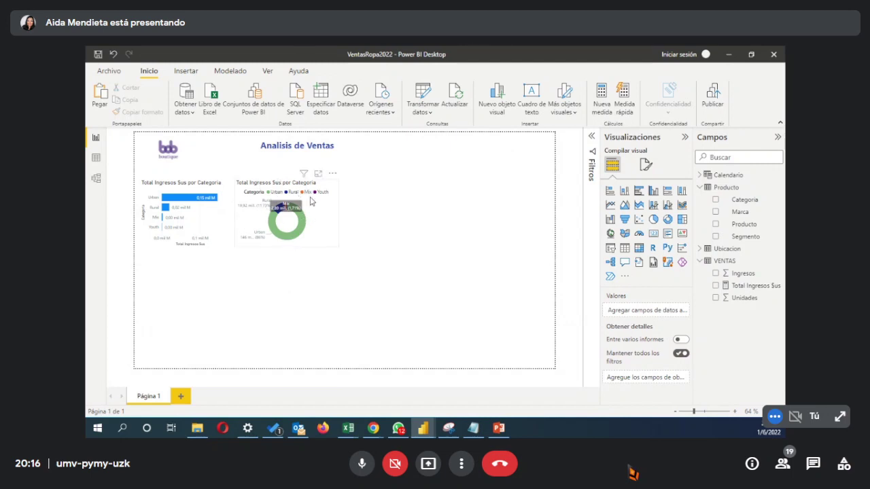
Step: Compare the bar and donut charts on the page, reopening the donut in focus mode to review its labels and legend
{"action": "left_click", "coordinate": [226, 239]}
{"action": "left_click", "coordinate": [245, 247]}
{"action": "left_click", "coordinate": [318, 174]}
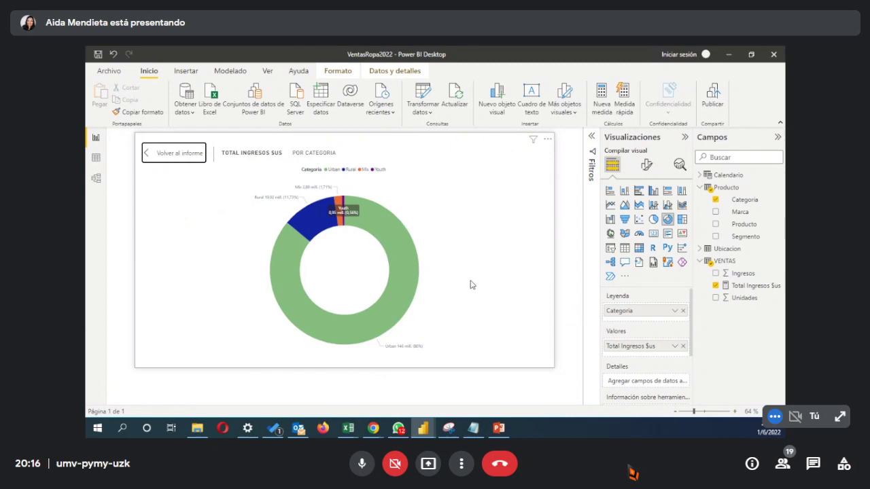
{"action": "left_click", "coordinate": [154, 156]}
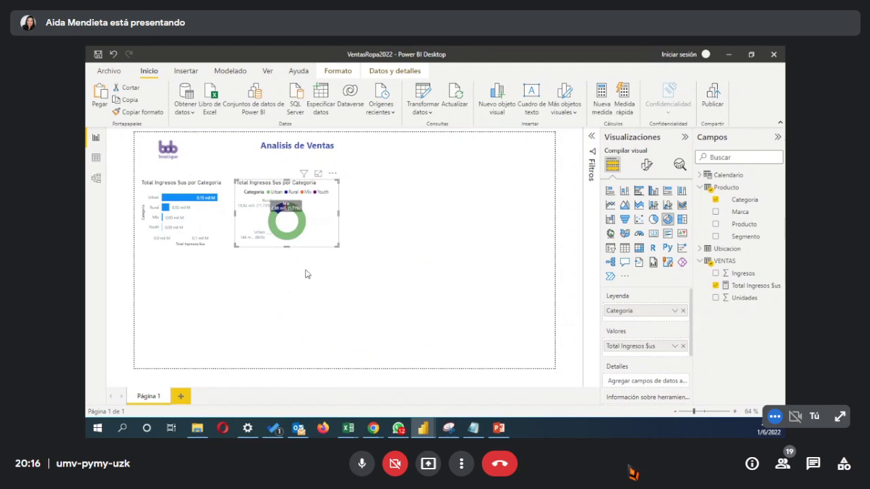
{"action": "left_click", "coordinate": [291, 291]}
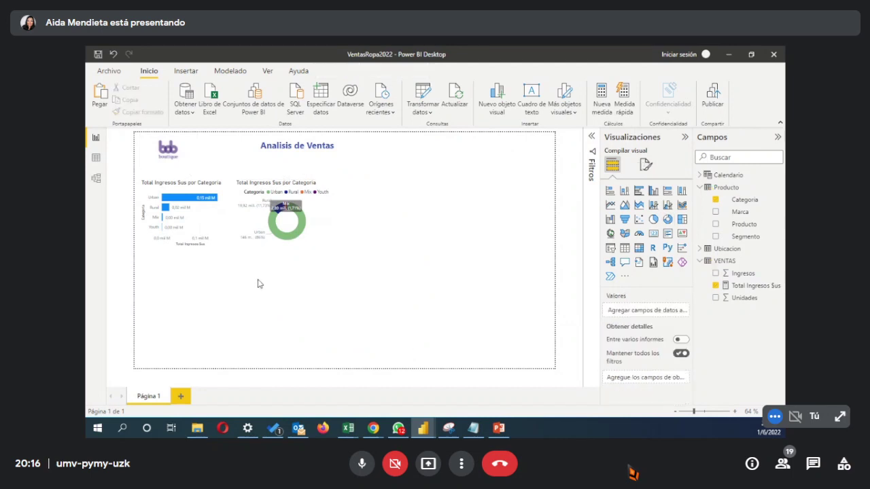
{"action": "left_click", "coordinate": [219, 246]}
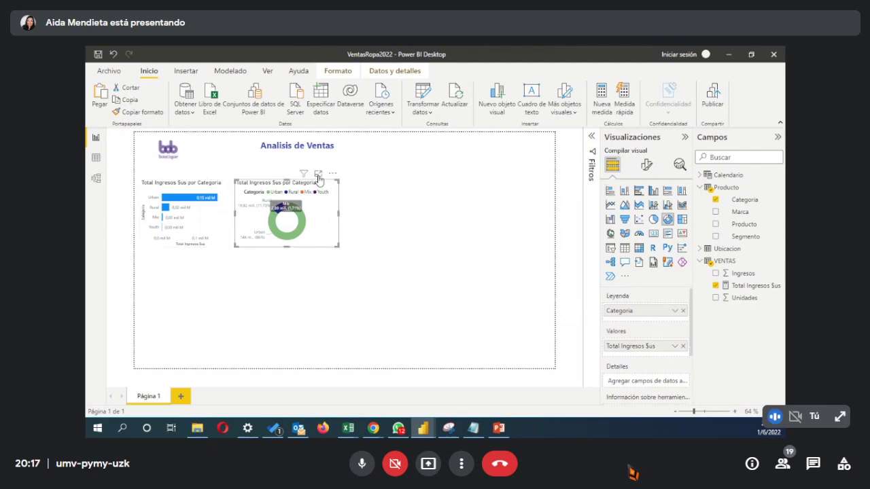
{"action": "left_click", "coordinate": [318, 173]}
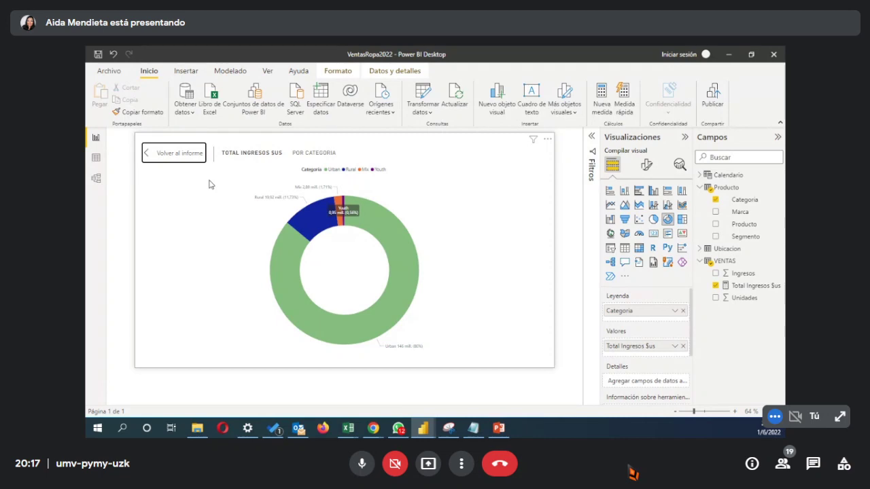
{"action": "left_click", "coordinate": [147, 156]}
{"action": "left_click", "coordinate": [350, 262]}
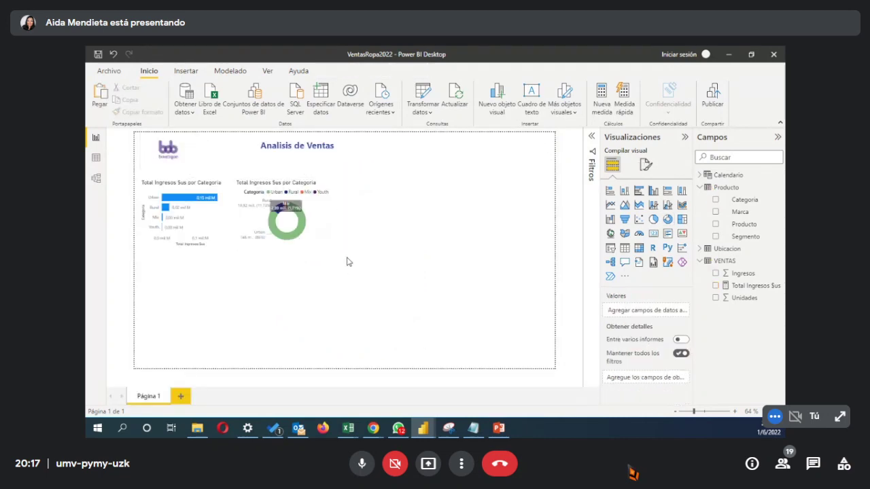
Step: Move the Total Ingresos $us por Categoria bar chart to the lower-left corner of the report page
{"action": "left_click", "coordinate": [324, 234]}
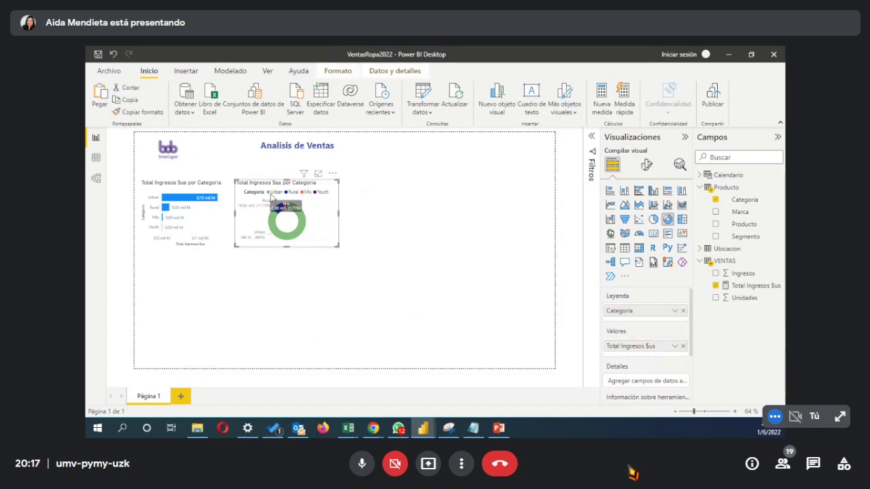
{"action": "left_click", "coordinate": [227, 233]}
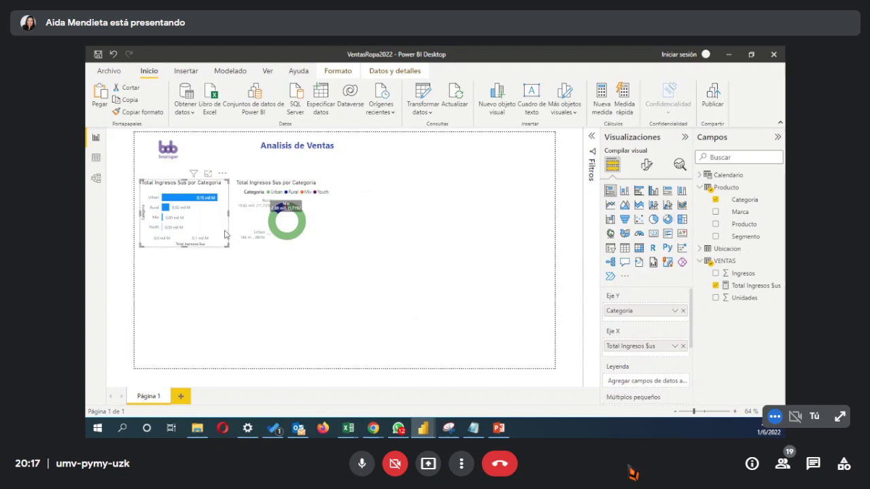
{"action": "left_click_drag", "start_coordinate": [225, 234], "coordinate": [219, 351]}
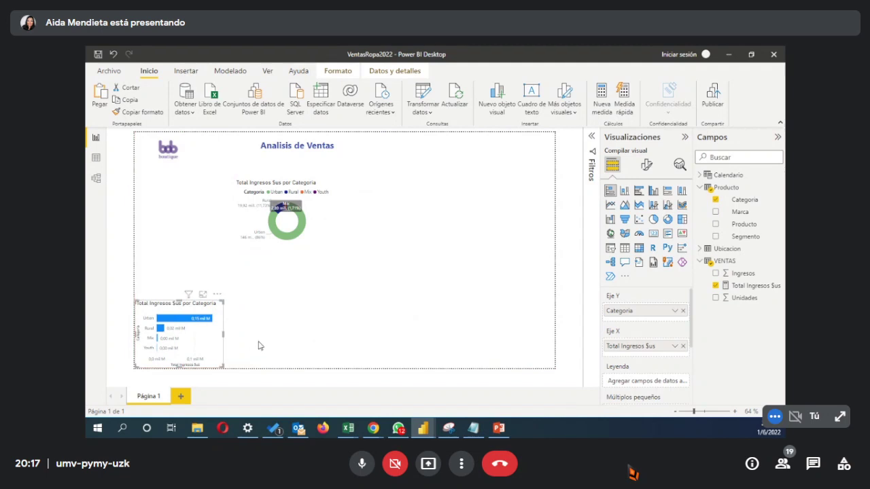
Step: Open the donut chart of Total Ingresos $us por Categoria in focus mode
{"action": "left_click", "coordinate": [256, 342]}
{"action": "left_click", "coordinate": [259, 246]}
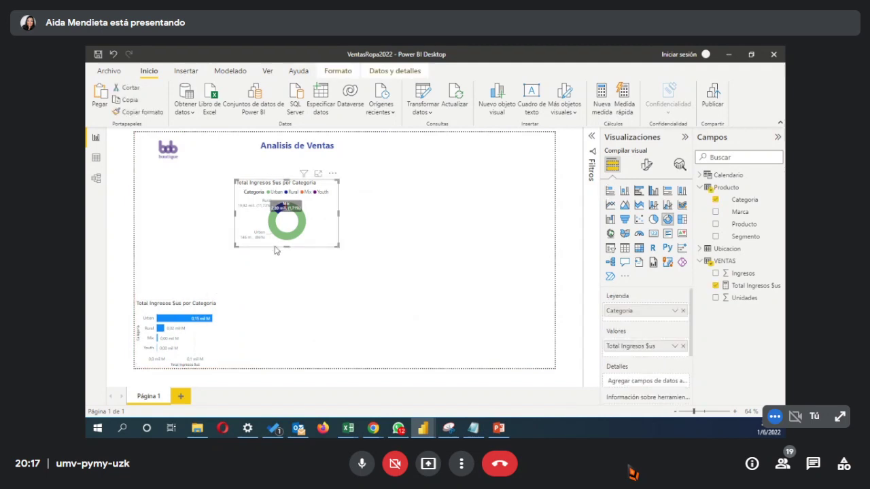
{"action": "left_click", "coordinate": [310, 266]}
{"action": "left_click", "coordinate": [319, 179]}
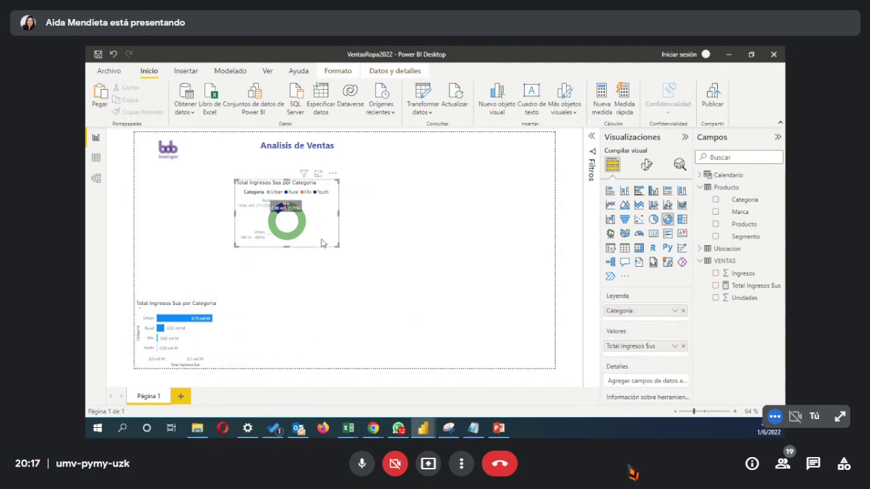
{"action": "left_click", "coordinate": [319, 174]}
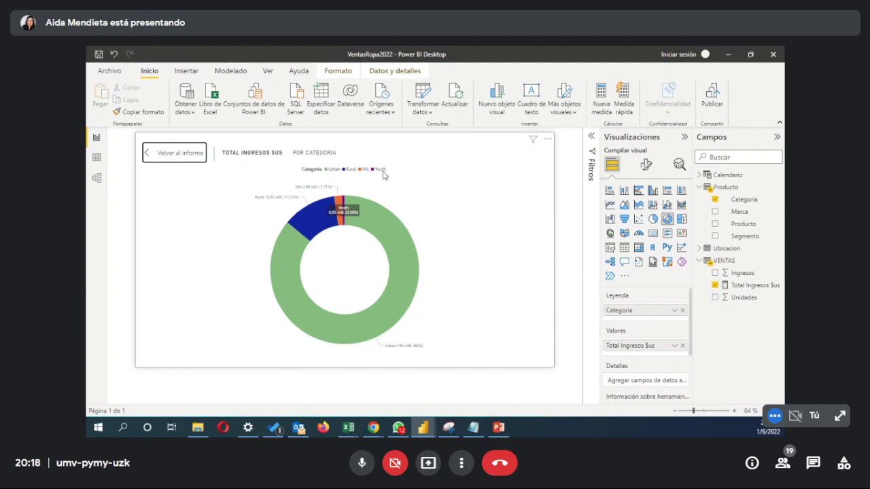
Step: Turn off the legend in the donut chart's visual formatting
{"action": "scroll", "coordinate": [657, 288], "scroll_direction": "down", "scroll_amount": 3}
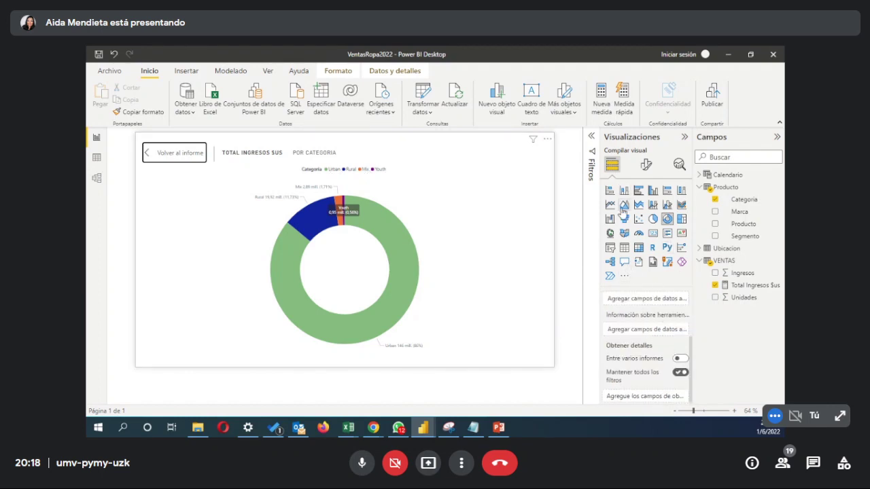
{"action": "left_click", "coordinate": [646, 165]}
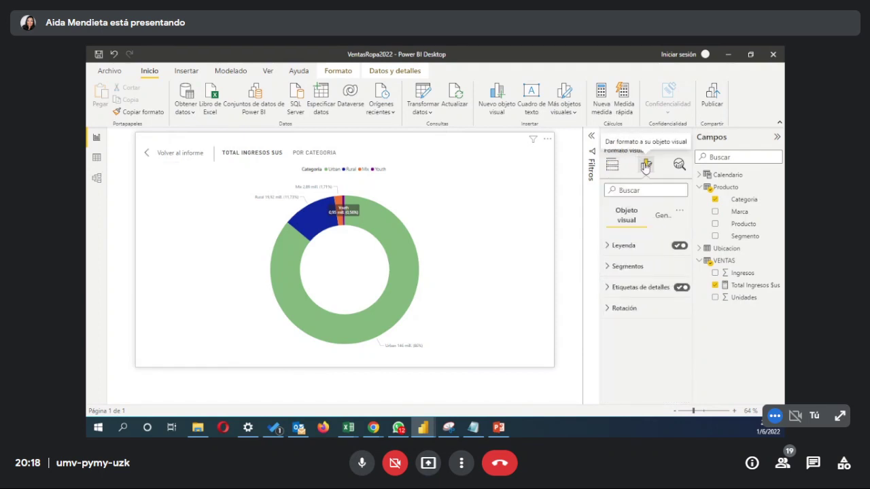
{"action": "left_click", "coordinate": [677, 247]}
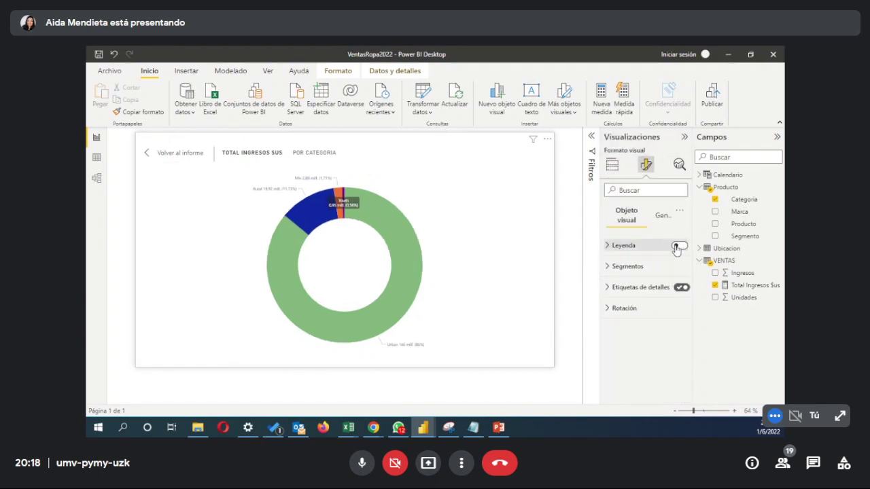
Step: Set the font size of the donut chart's detail label values to 14
{"action": "left_click", "coordinate": [652, 289]}
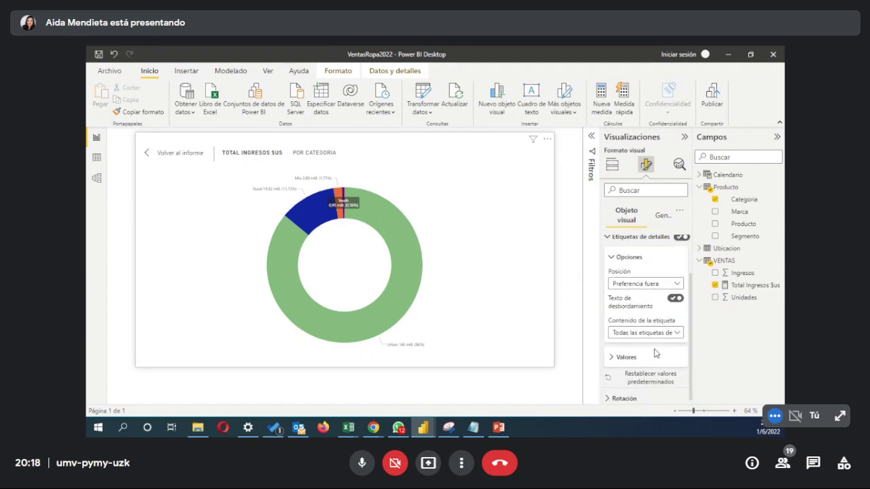
{"action": "left_click", "coordinate": [649, 358]}
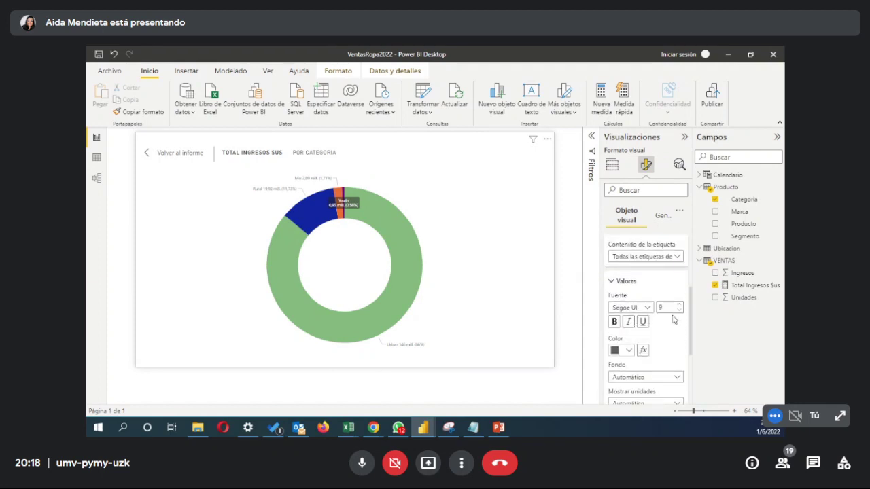
{"action": "left_click", "coordinate": [680, 304]}
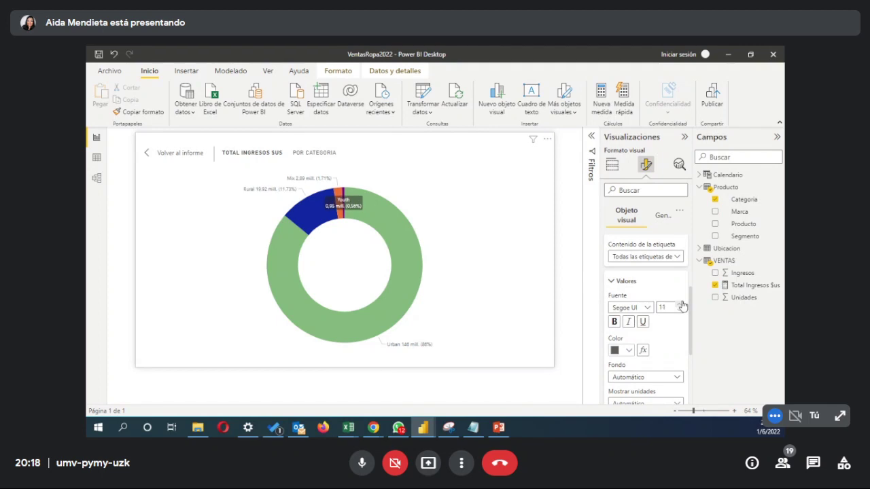
{"action": "left_click", "coordinate": [682, 305]}
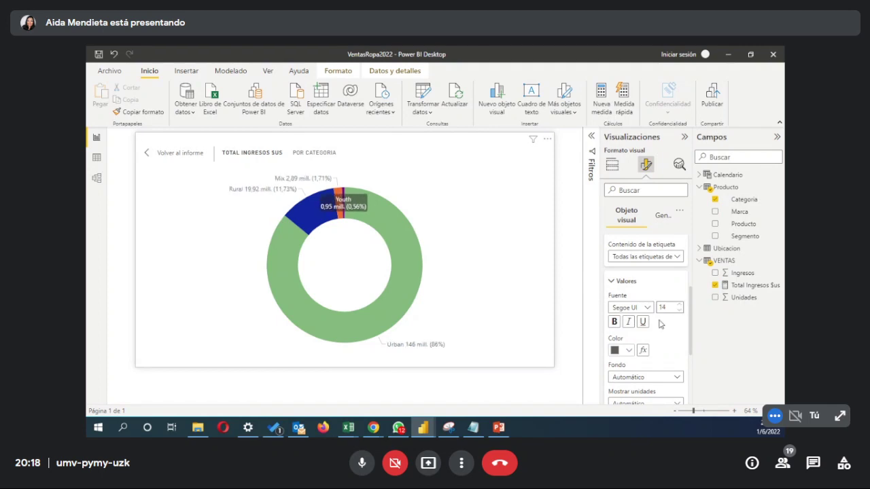
Step: Try the near-black colour #252423 on the detail label values and check its custom colour settings
{"action": "left_click", "coordinate": [629, 351]}
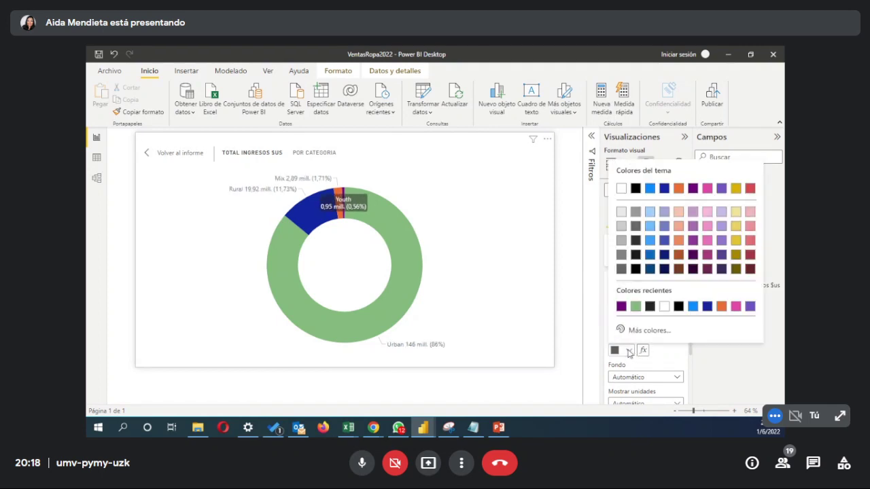
{"action": "left_click", "coordinate": [650, 306]}
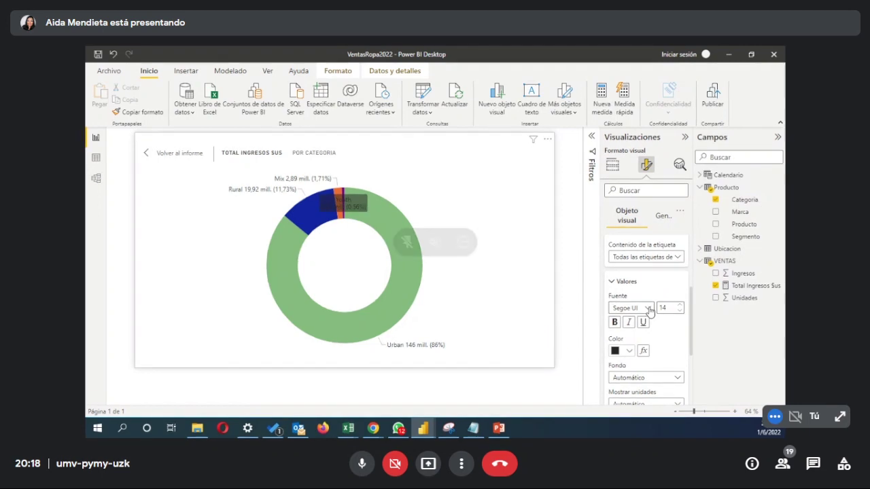
{"action": "left_click", "coordinate": [628, 352]}
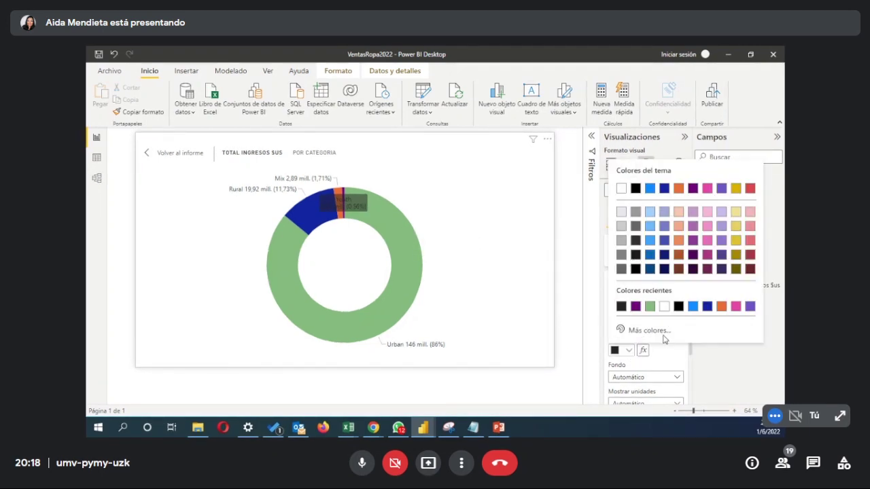
{"action": "left_click", "coordinate": [649, 331]}
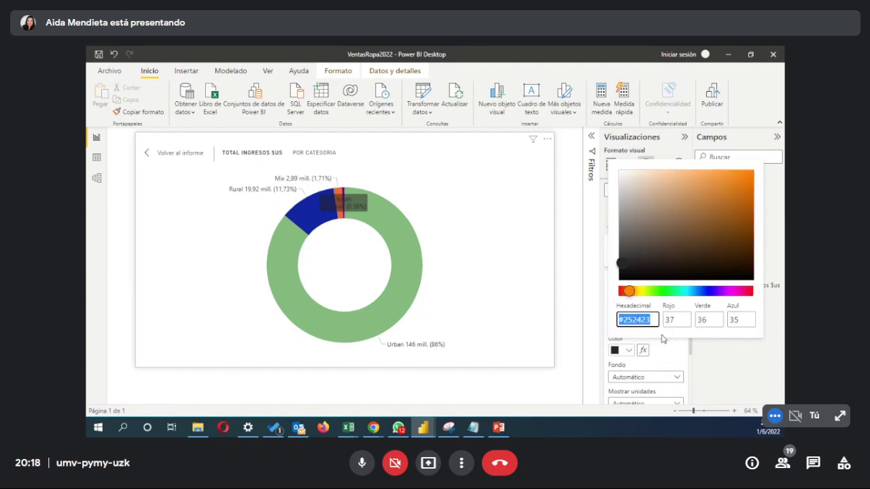
{"action": "left_click", "coordinate": [673, 358]}
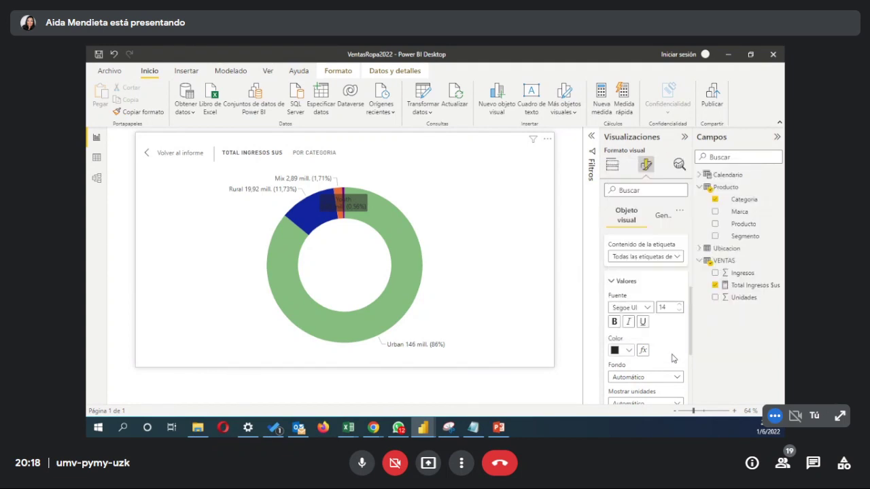
Step: Try a light grey and a dark grey theme colour on the detail label values
{"action": "left_click", "coordinate": [620, 350]}
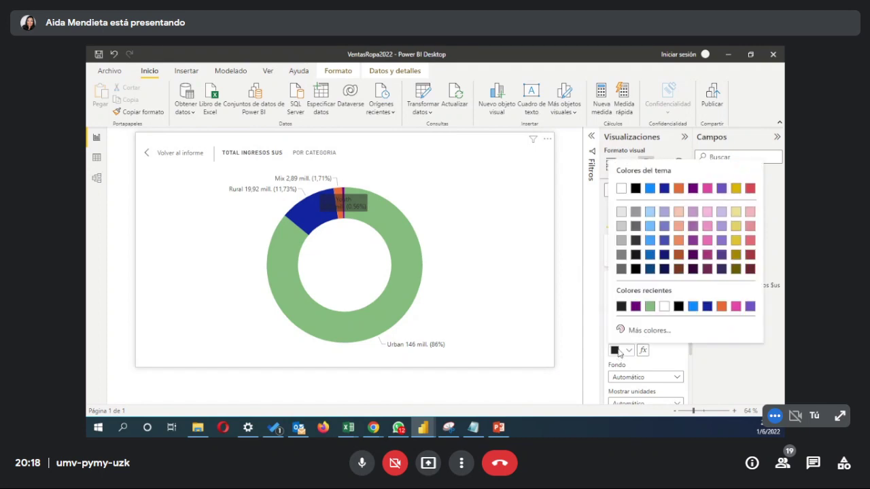
{"action": "left_click", "coordinate": [619, 241]}
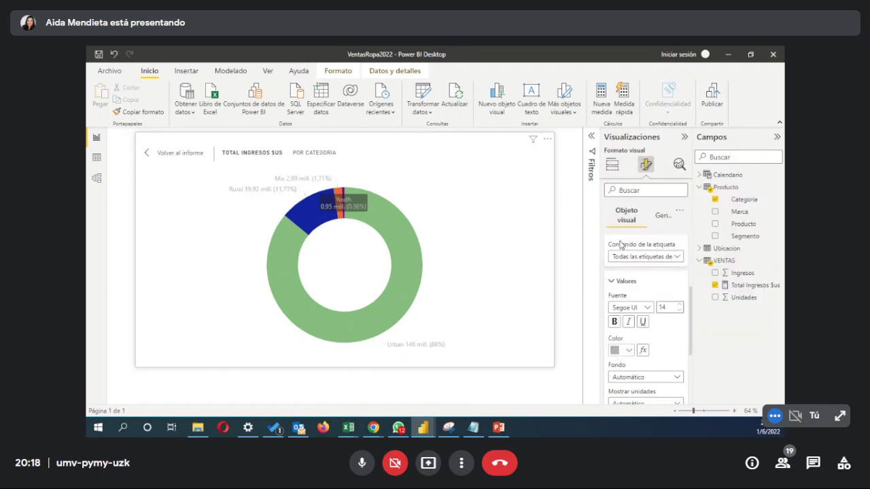
{"action": "left_click", "coordinate": [620, 352]}
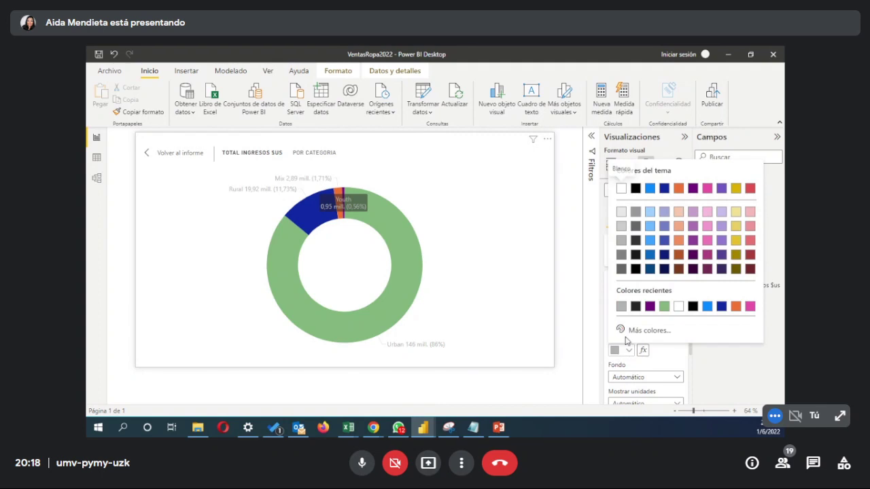
{"action": "left_click", "coordinate": [635, 226]}
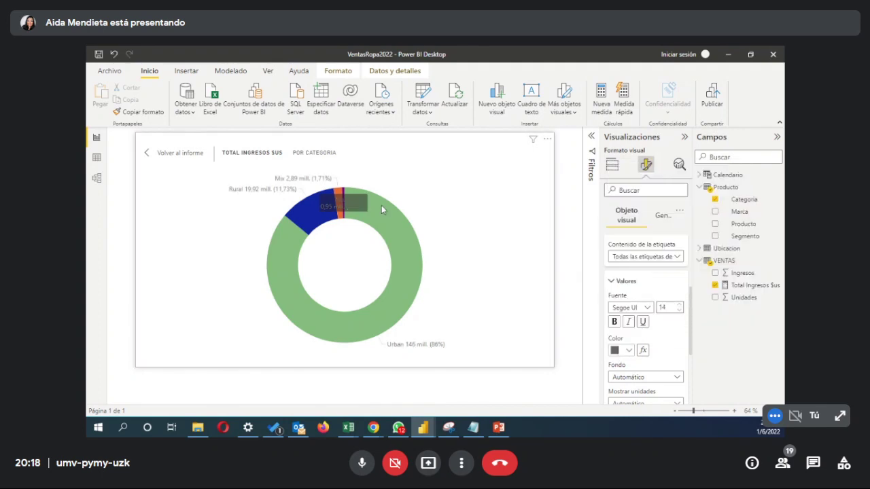
Step: Set the colour of the detail label values to the light grey theme shade
{"action": "left_click", "coordinate": [629, 351]}
{"action": "left_click", "coordinate": [624, 270]}
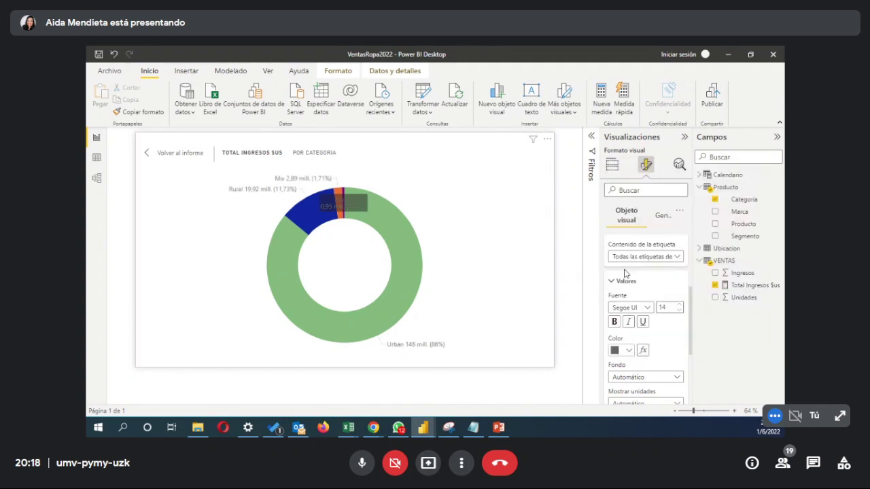
{"action": "left_click", "coordinate": [627, 351]}
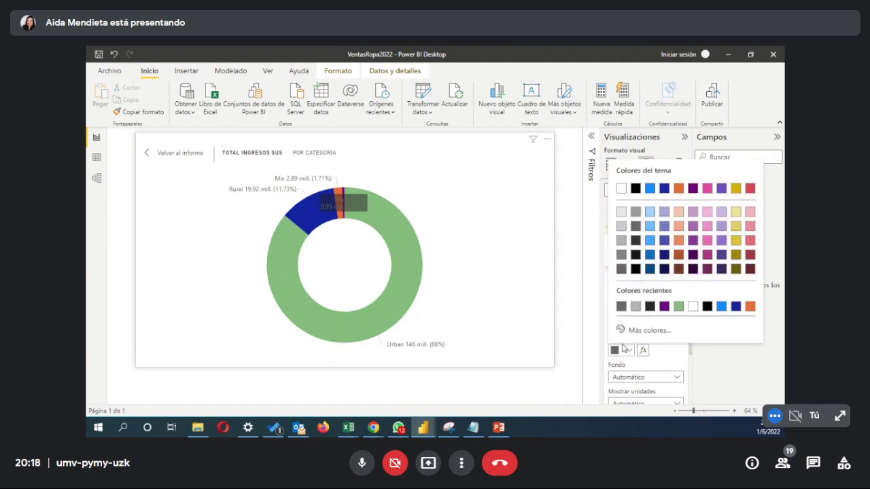
{"action": "left_click", "coordinate": [622, 246]}
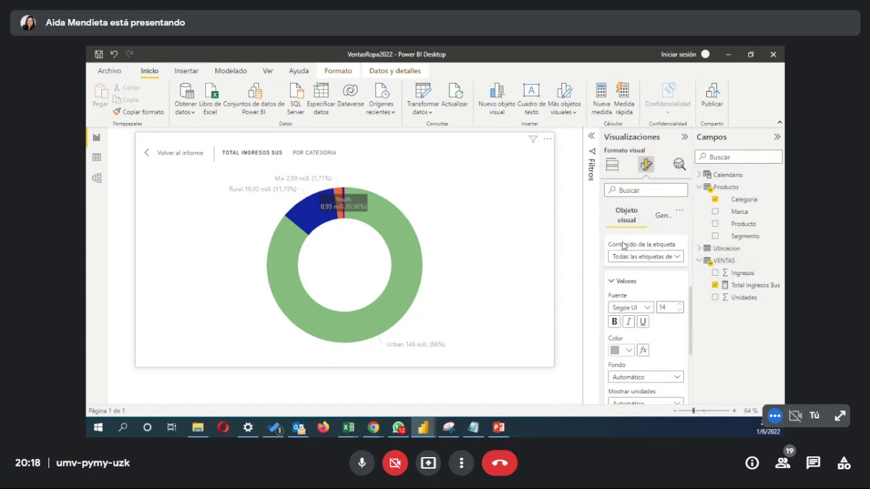
Step: Try Porcentaje del total as the detail label content and settle on Categoría, porcentaje del total
{"action": "left_click", "coordinate": [667, 258]}
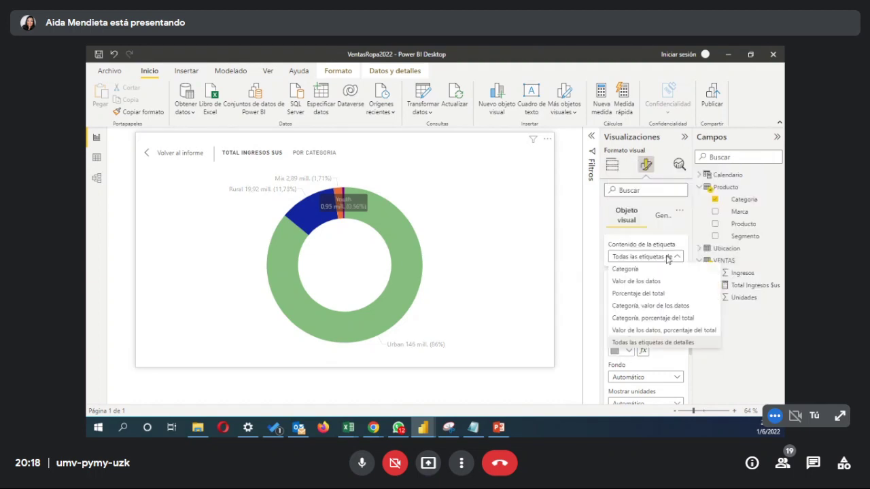
{"action": "left_click", "coordinate": [663, 295]}
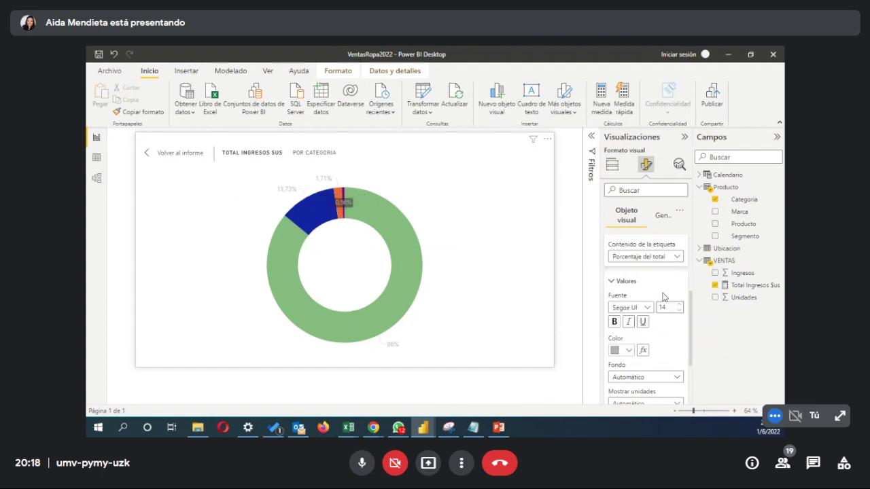
{"action": "left_click", "coordinate": [670, 257]}
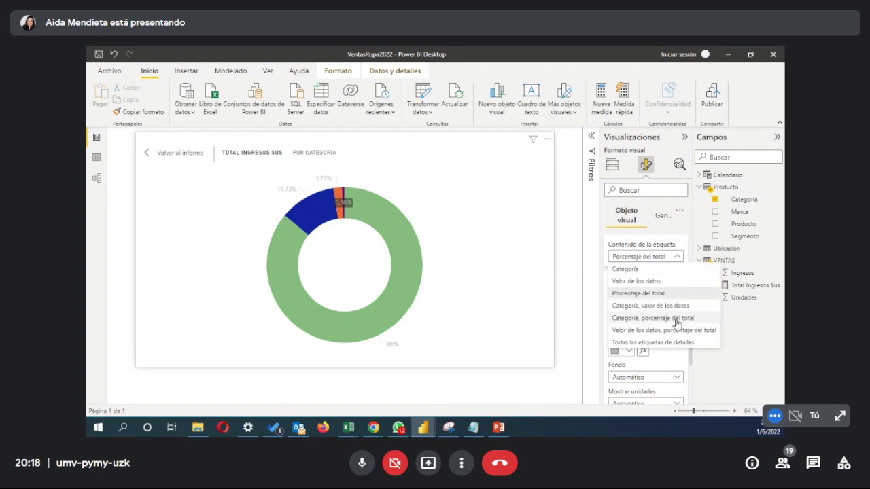
{"action": "left_click", "coordinate": [661, 318]}
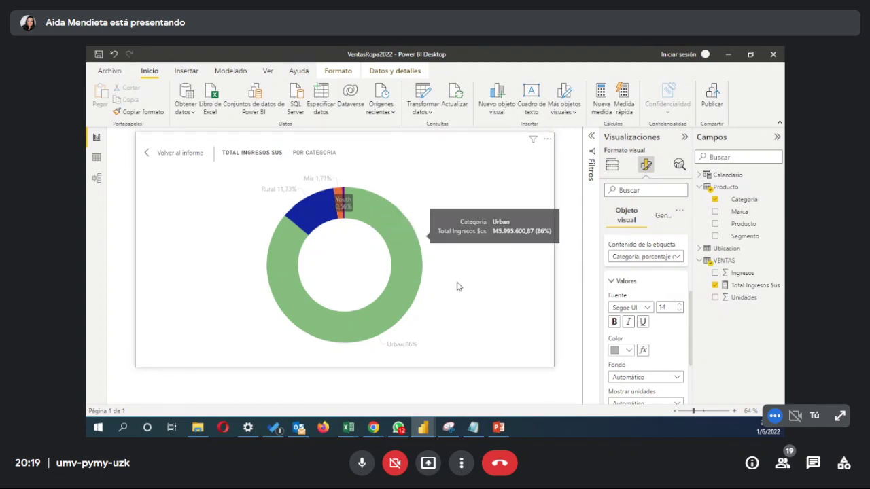
Step: Try the Externa and Interna positions for the detail labels, and return to Preferencia fuera
{"action": "scroll", "coordinate": [666, 363], "scroll_direction": "down", "scroll_amount": 2}
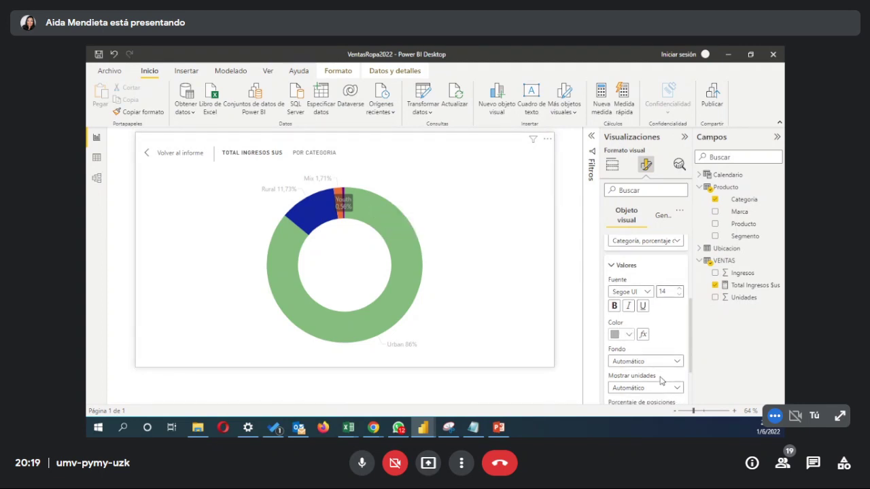
{"action": "scroll", "coordinate": [677, 354], "scroll_direction": "up", "scroll_amount": 2}
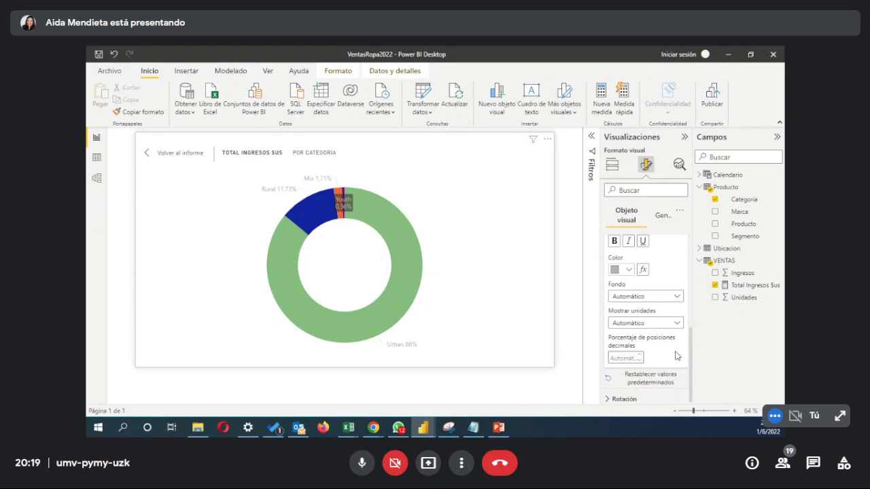
{"action": "scroll", "coordinate": [671, 323], "scroll_direction": "up", "scroll_amount": 3}
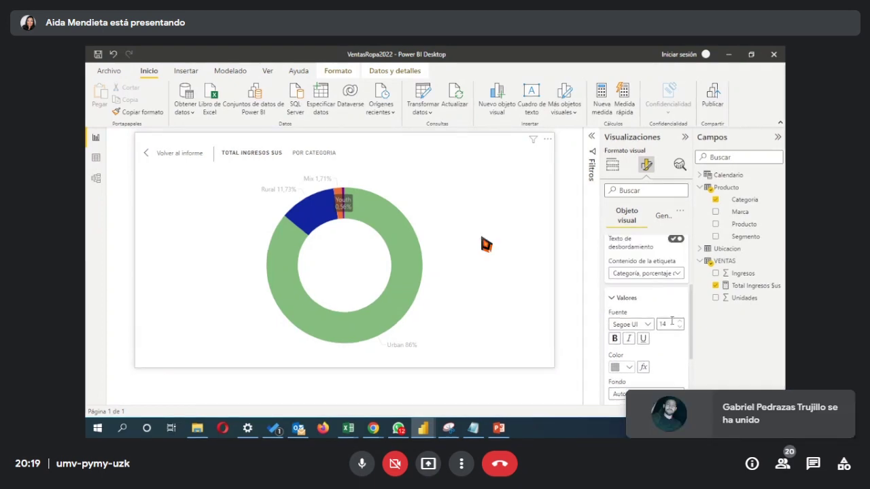
{"action": "left_click", "coordinate": [666, 301]}
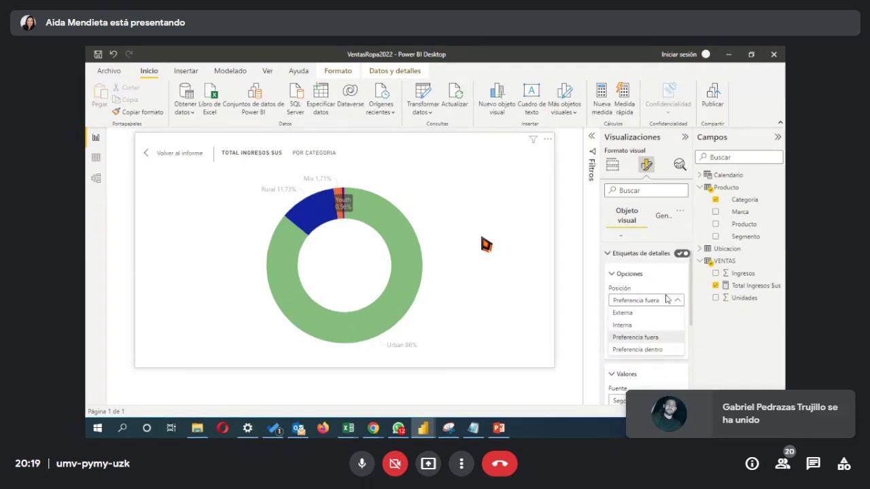
{"action": "left_click", "coordinate": [637, 316]}
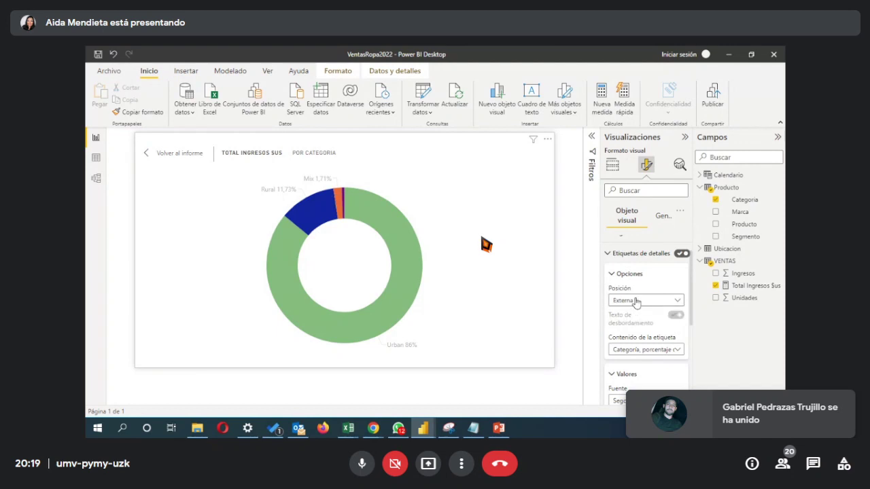
{"action": "left_click", "coordinate": [637, 302]}
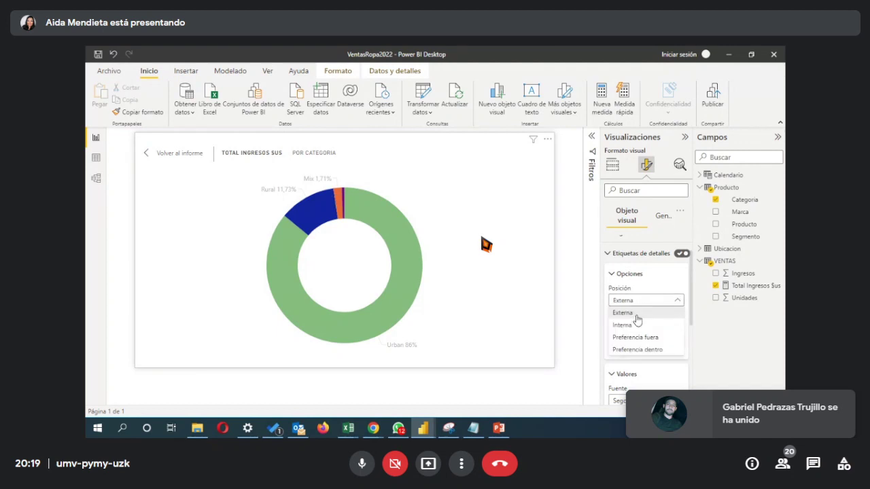
{"action": "left_click", "coordinate": [637, 325]}
{"action": "left_click", "coordinate": [639, 301]}
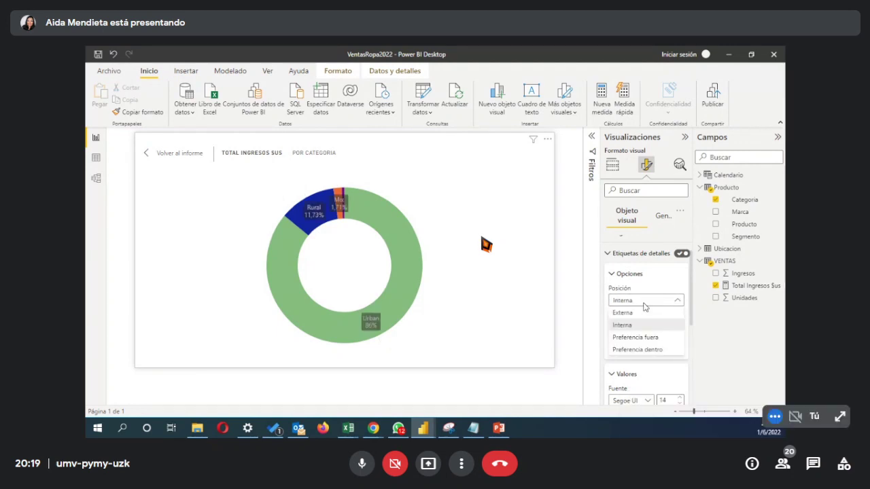
{"action": "left_click", "coordinate": [649, 338]}
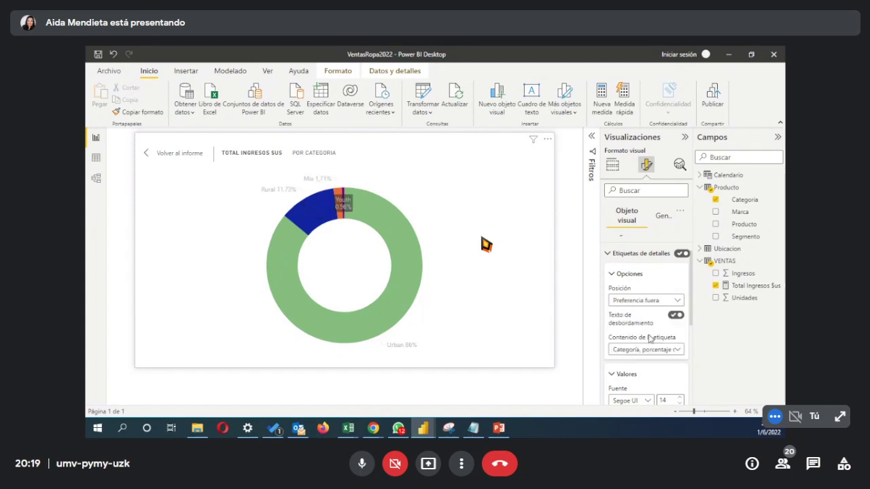
Step: Try Preferencia dentro as the detail label position and restore Preferencia fuera
{"action": "left_click", "coordinate": [652, 300]}
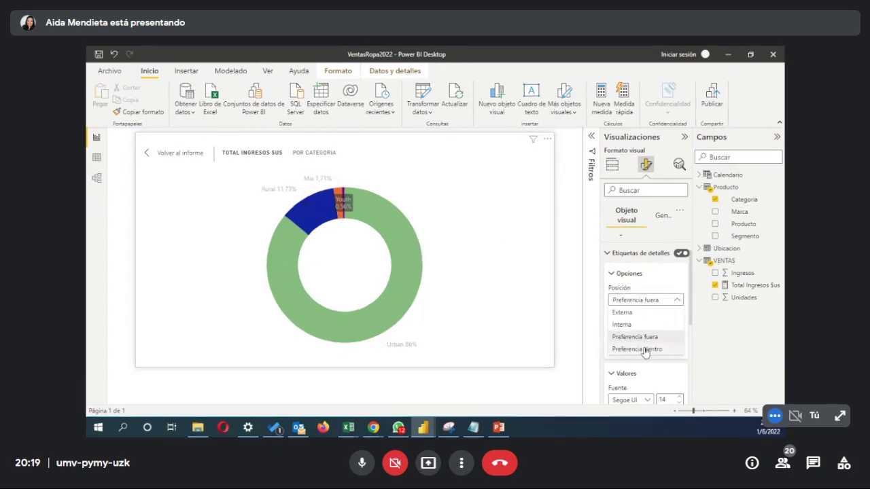
{"action": "left_click", "coordinate": [645, 350]}
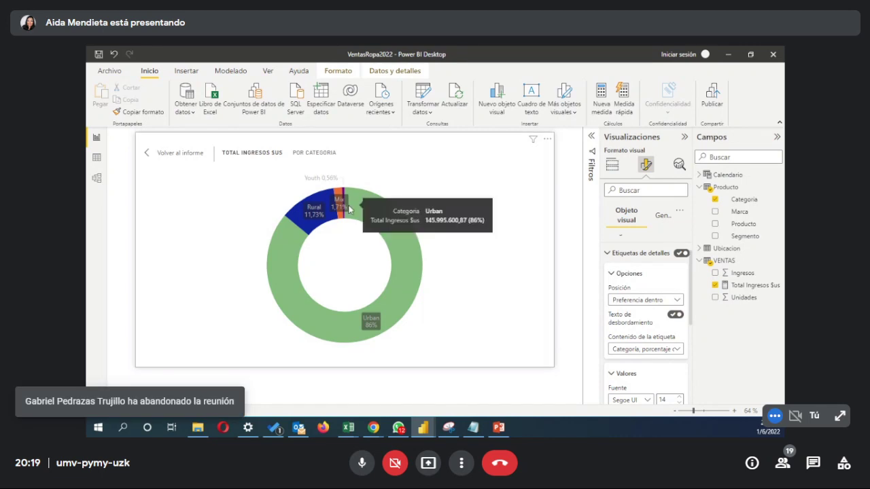
{"action": "left_click", "coordinate": [658, 300]}
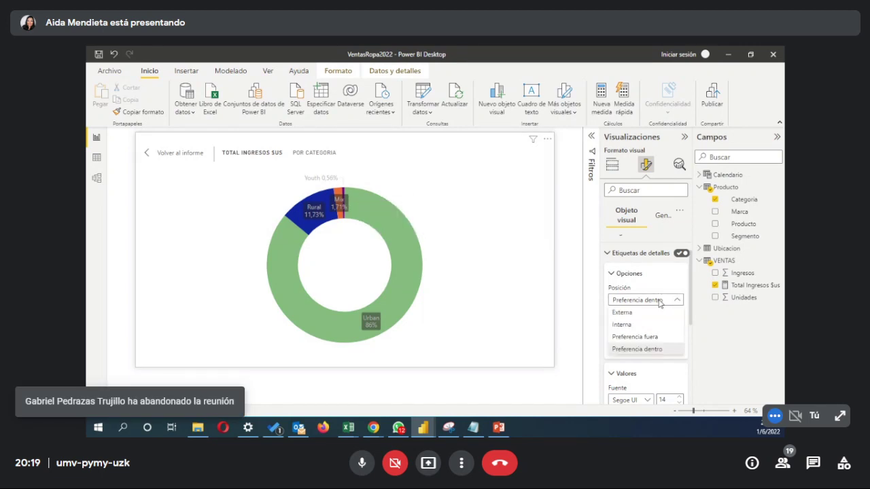
{"action": "left_click", "coordinate": [653, 340]}
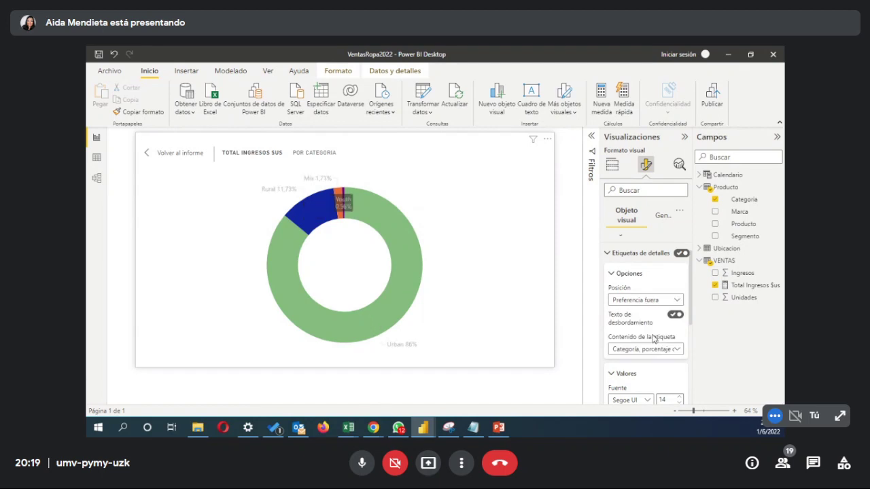
Step: Make the detail label values bold and set their font size to 15
{"action": "scroll", "coordinate": [657, 361], "scroll_direction": "down", "scroll_amount": 2}
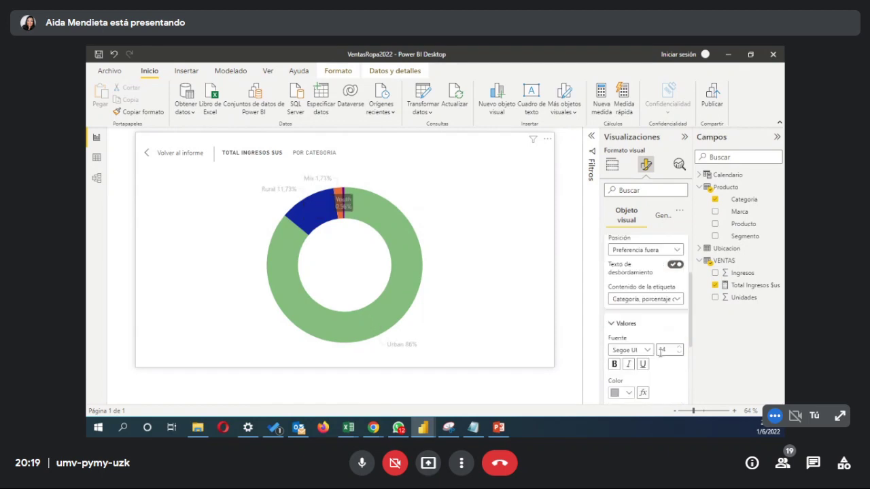
{"action": "left_click", "coordinate": [614, 363]}
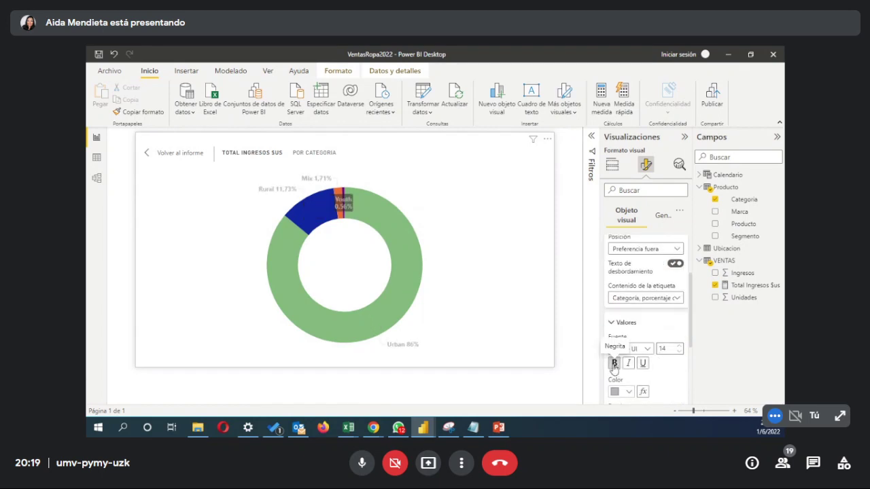
{"action": "left_click", "coordinate": [679, 346]}
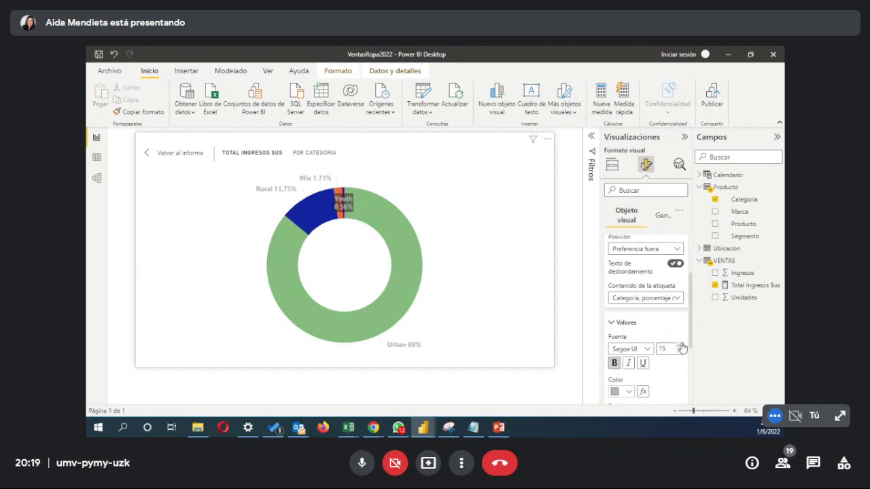
Step: Try a darker grey on the detail label values and return to the recent light grey
{"action": "left_click", "coordinate": [617, 393]}
{"action": "left_click", "coordinate": [624, 303]}
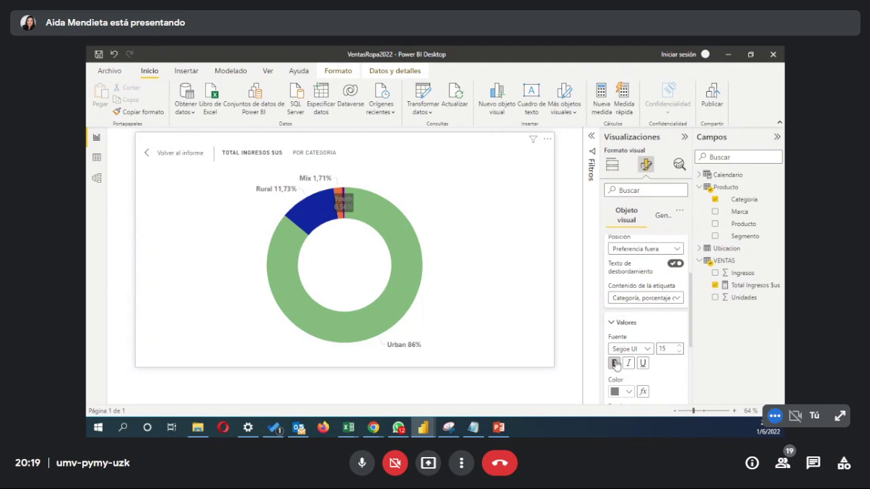
{"action": "left_click", "coordinate": [622, 394]}
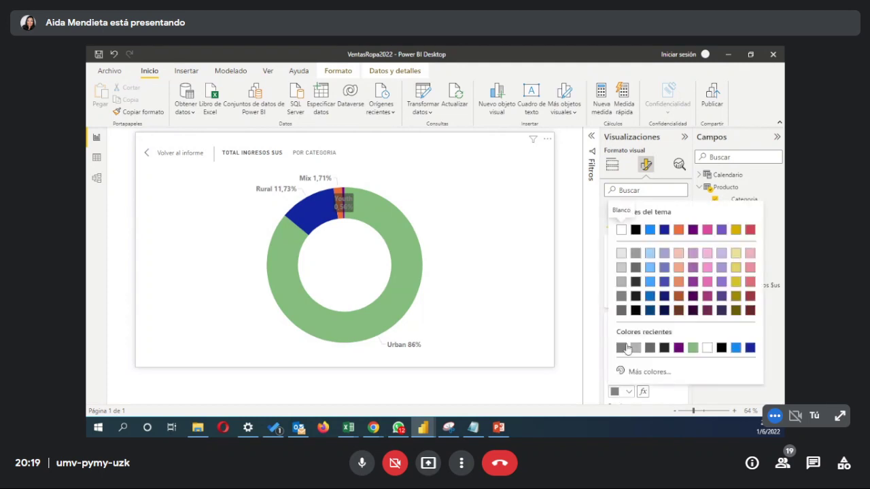
{"action": "left_click", "coordinate": [635, 349]}
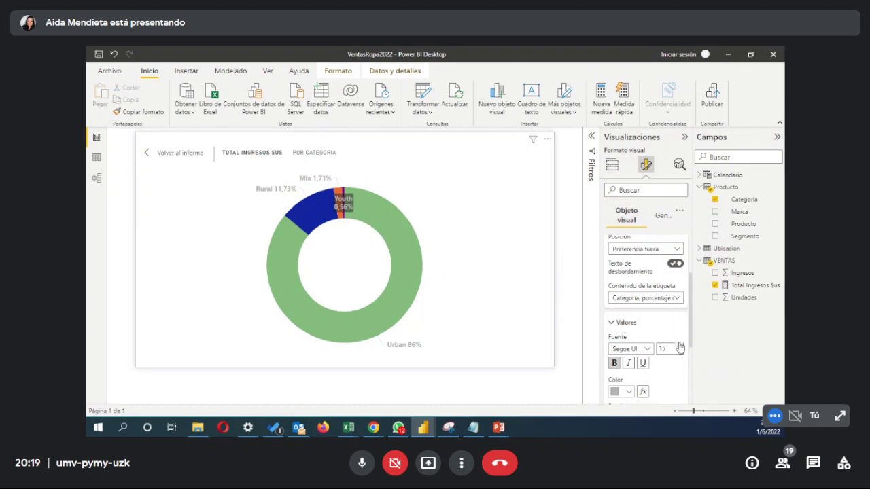
Step: Review the background, display unit and decimal settings of the label values and the segment colours
{"action": "scroll", "coordinate": [680, 364], "scroll_direction": "down", "scroll_amount": 2}
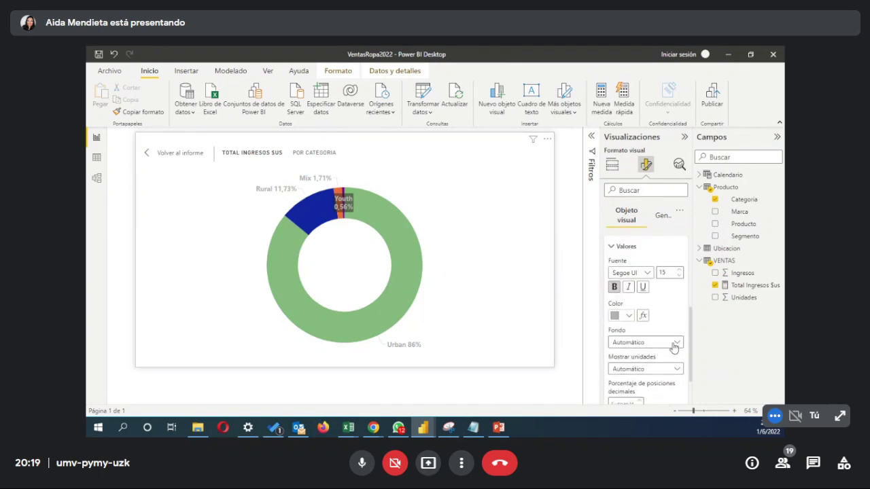
{"action": "left_click", "coordinate": [675, 344]}
{"action": "left_click", "coordinate": [676, 345]}
{"action": "scroll", "coordinate": [682, 381], "scroll_direction": "down", "scroll_amount": 1}
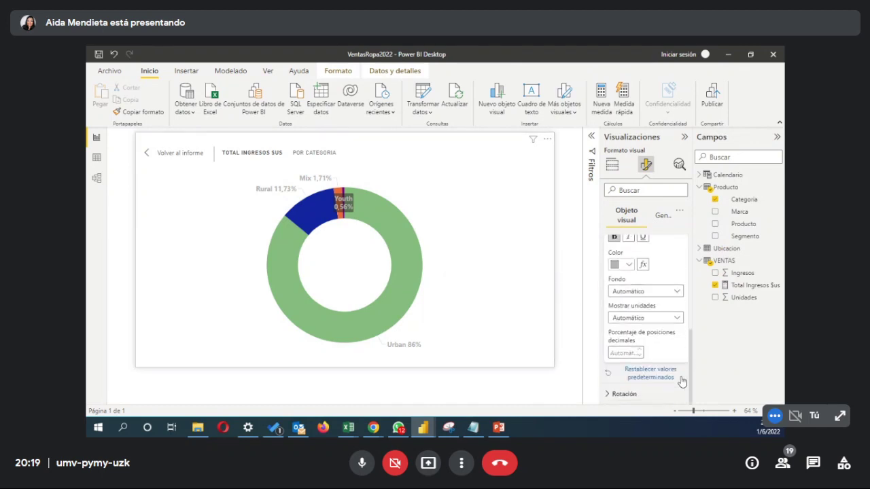
{"action": "scroll", "coordinate": [677, 285], "scroll_direction": "up", "scroll_amount": 5}
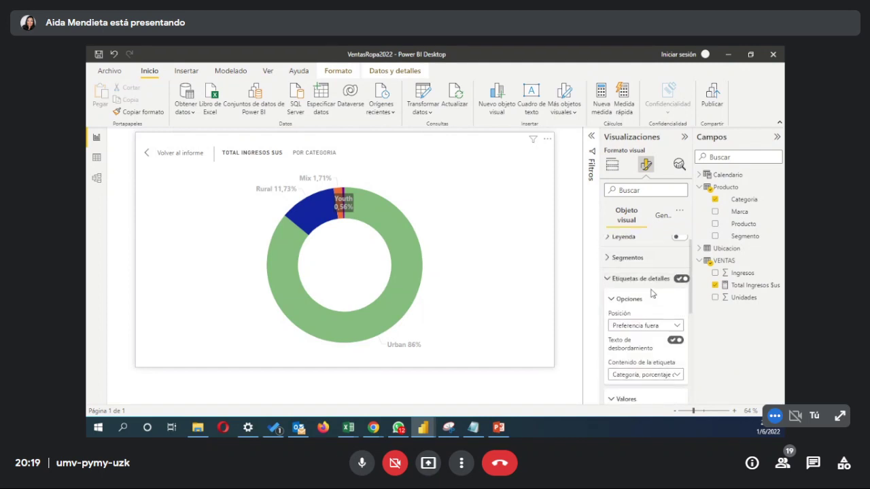
{"action": "left_click", "coordinate": [632, 267]}
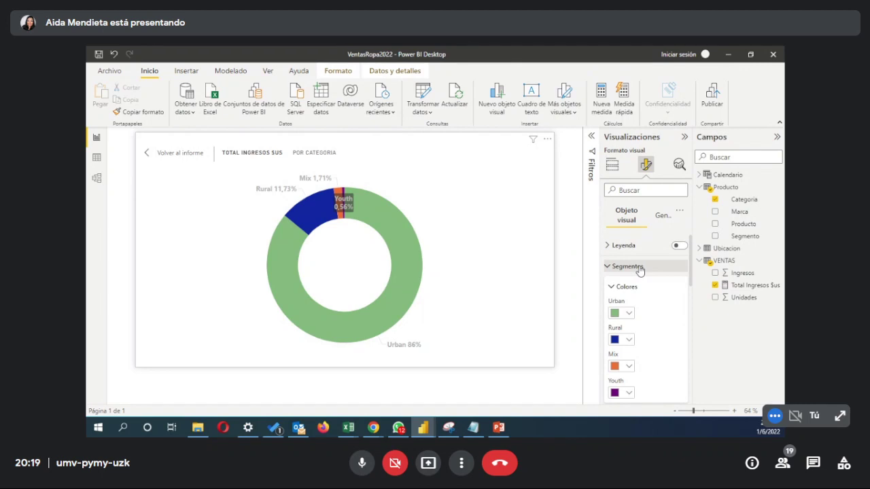
{"action": "left_click", "coordinate": [638, 268]}
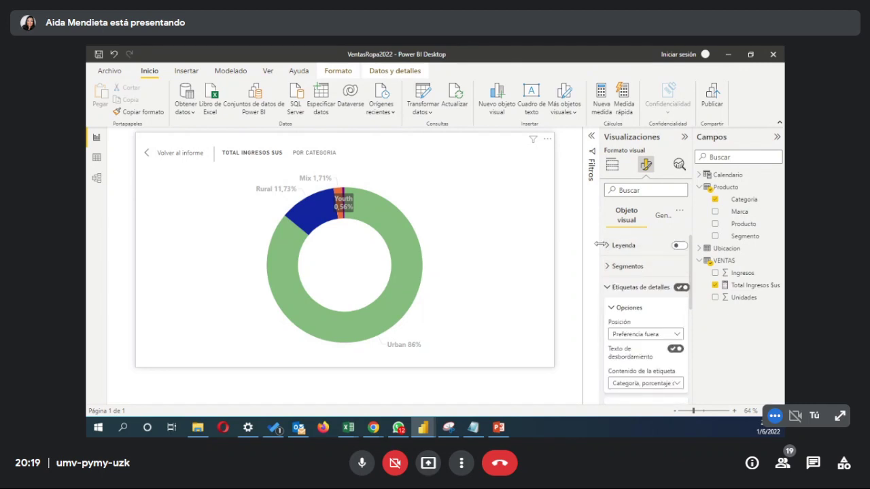
Step: Remove the word Total from the donut chart's title so it reads Ingresos $us por Categoria
{"action": "left_click", "coordinate": [659, 214]}
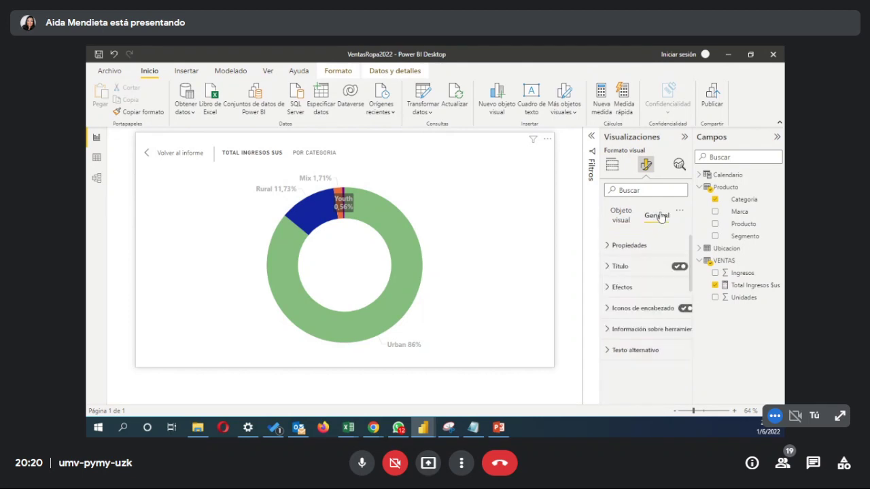
{"action": "left_click", "coordinate": [645, 267]}
{"action": "triple_click", "coordinate": [633, 297]}
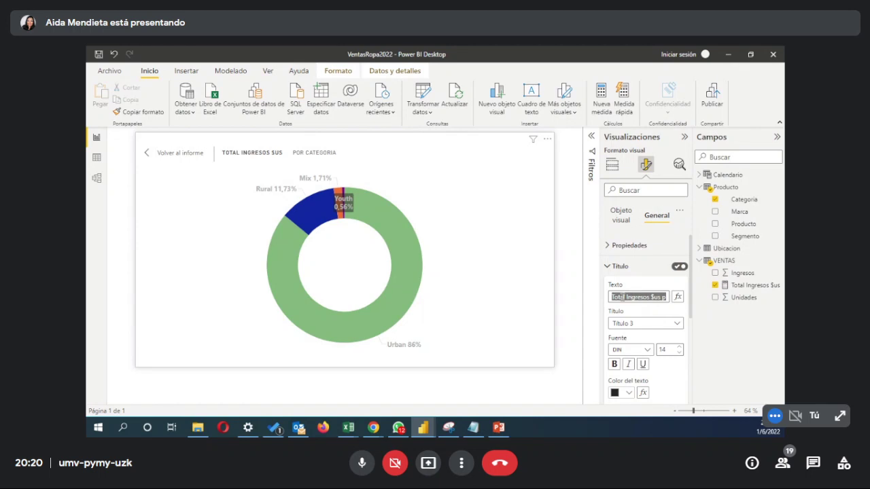
{"action": "left_click", "coordinate": [621, 297]}
{"action": "double_click", "coordinate": [626, 297]}
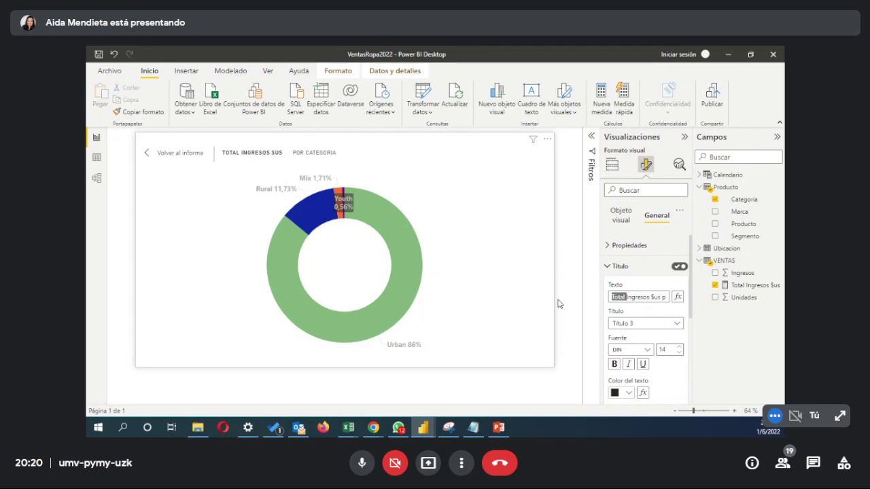
{"action": "key", "text": "BackSpace"}
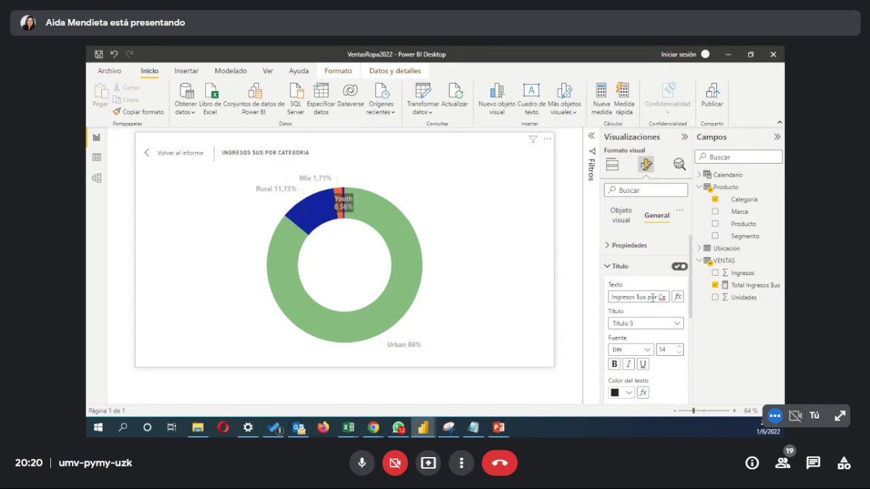
Step: Set the chart title's font size to 16 and centre it horizontally
{"action": "scroll", "coordinate": [685, 368], "scroll_direction": "down", "scroll_amount": 1}
{"action": "scroll", "coordinate": [685, 353], "scroll_direction": "down", "scroll_amount": 1}
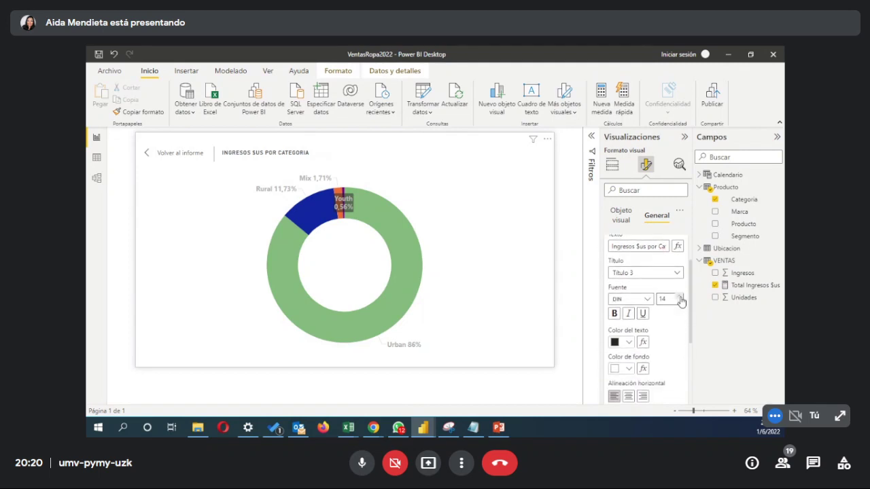
{"action": "left_click", "coordinate": [632, 397]}
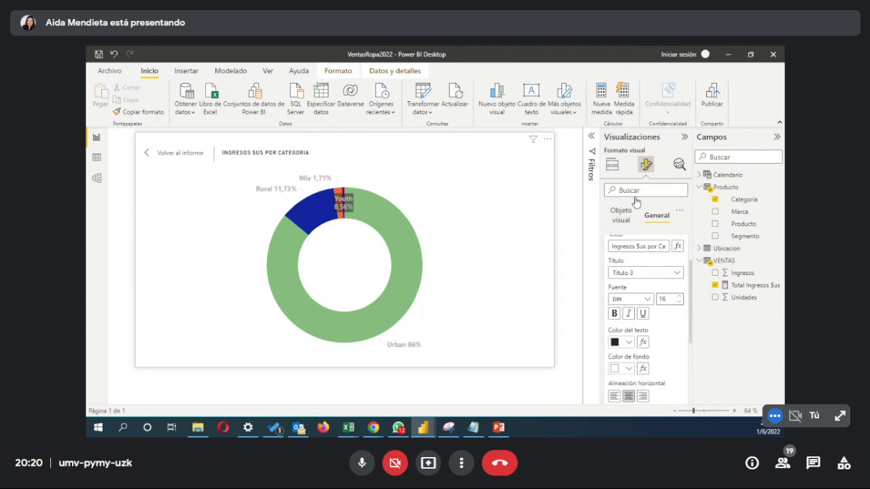
{"action": "scroll", "coordinate": [671, 382], "scroll_direction": "down", "scroll_amount": 1}
{"action": "scroll", "coordinate": [671, 381], "scroll_direction": "down", "scroll_amount": 4}
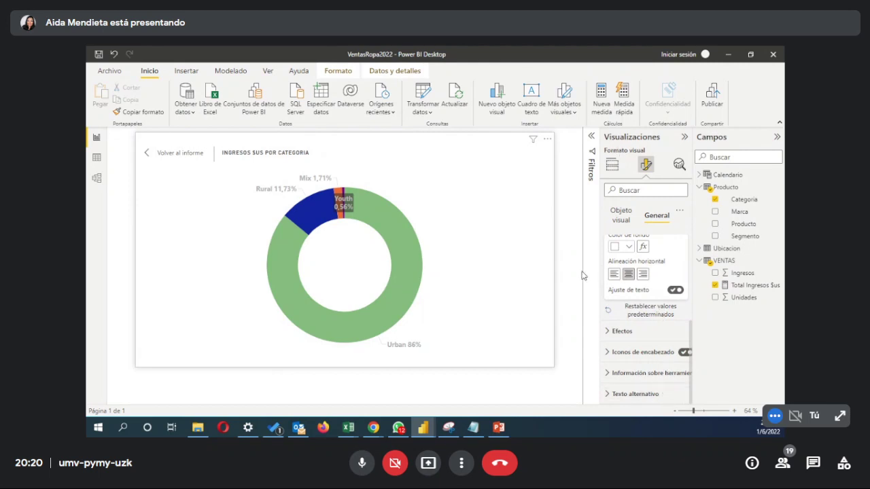
Step: Return to the full report page and move the donut chart to the page's left edge, below the logo
{"action": "left_click", "coordinate": [153, 157]}
{"action": "left_click", "coordinate": [438, 294]}
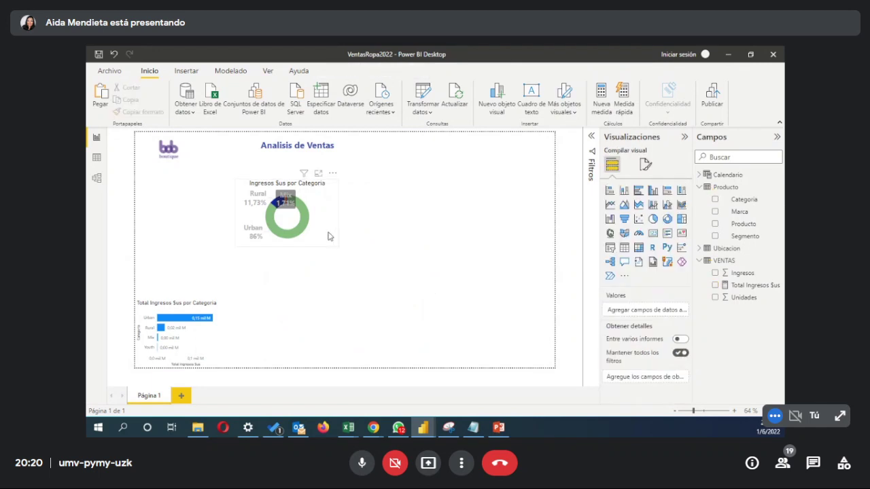
{"action": "left_click", "coordinate": [329, 236]}
{"action": "left_click_drag", "start_coordinate": [328, 236], "coordinate": [239, 242]}
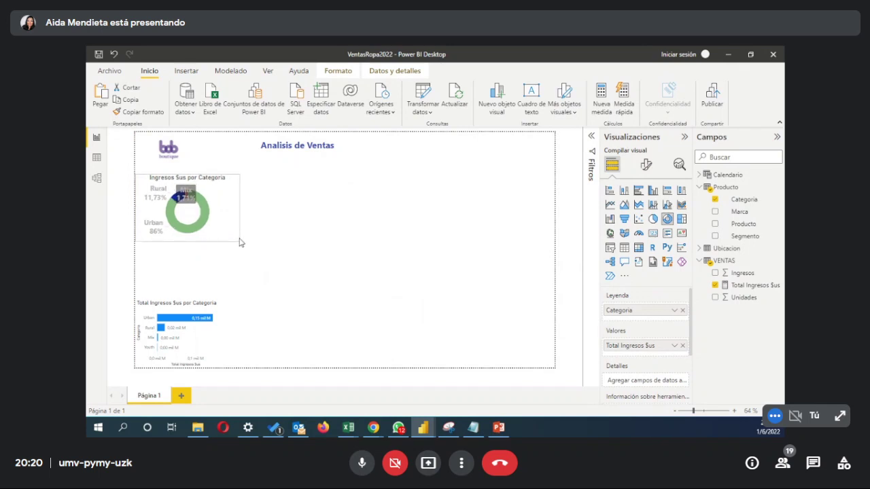
{"action": "left_click", "coordinate": [253, 248]}
Step: Set the font size of the donut chart's detail label values to 10
{"action": "left_click", "coordinate": [228, 227]}
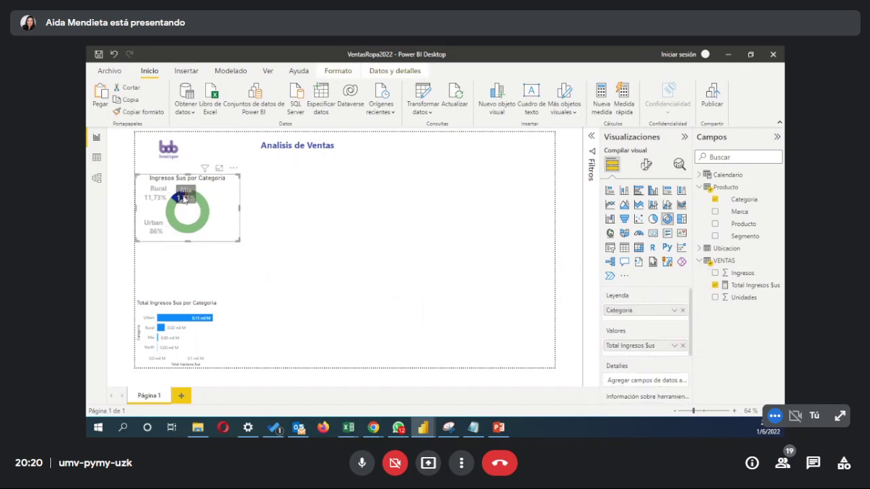
{"action": "left_click", "coordinate": [648, 167]}
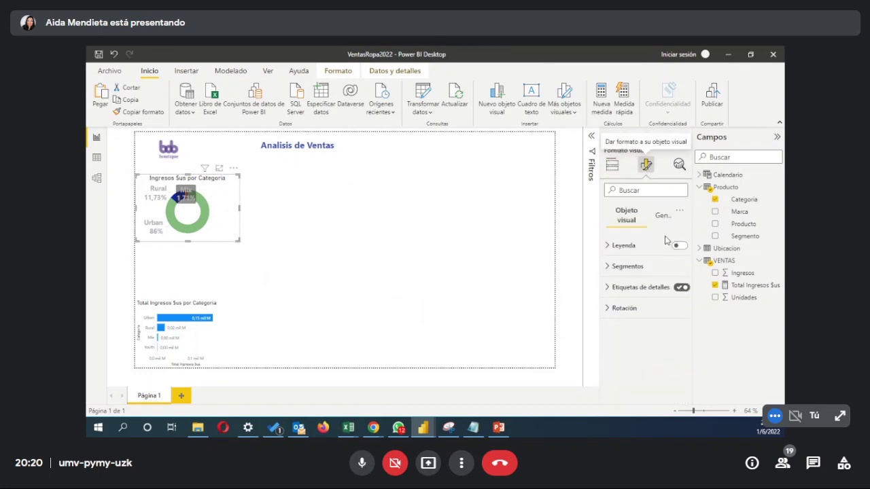
{"action": "left_click", "coordinate": [666, 294]}
{"action": "scroll", "coordinate": [666, 339], "scroll_direction": "down", "scroll_amount": 3}
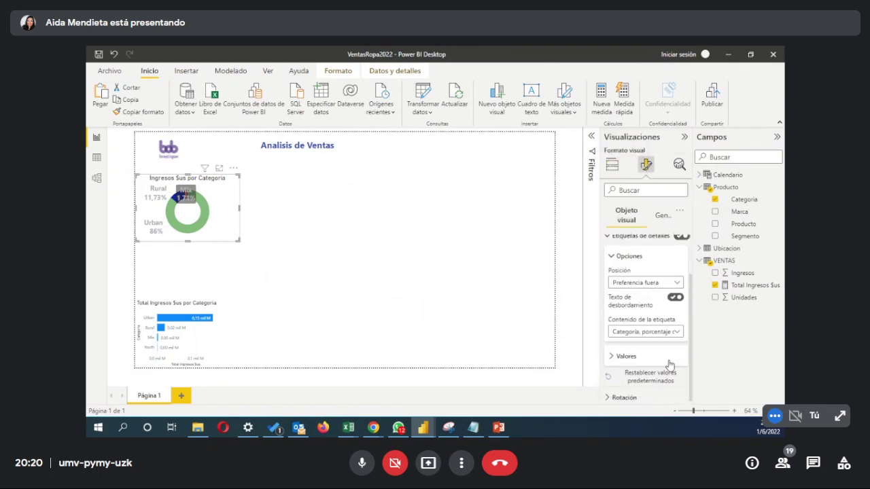
{"action": "left_click", "coordinate": [642, 350]}
{"action": "scroll", "coordinate": [657, 360], "scroll_direction": "down", "scroll_amount": 2}
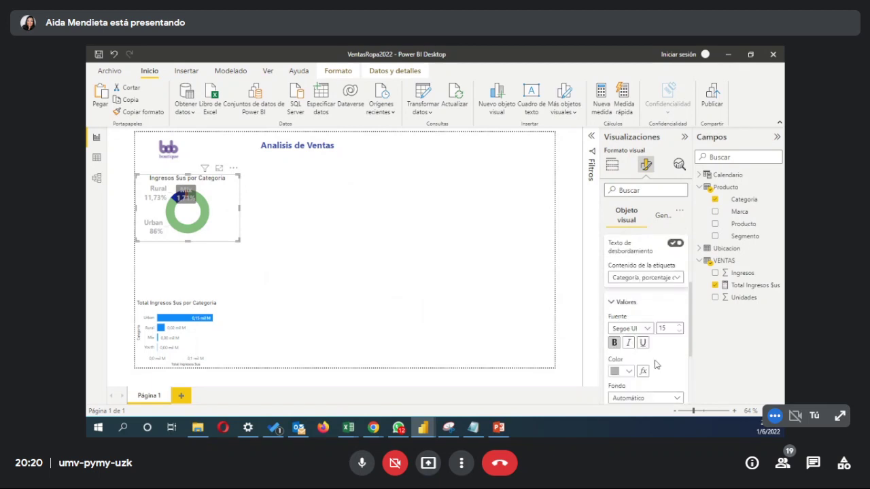
{"action": "left_click", "coordinate": [679, 332]}
{"action": "left_click", "coordinate": [678, 333]}
{"action": "left_click", "coordinate": [679, 333]}
{"action": "left_click", "coordinate": [679, 333]}
{"action": "left_click", "coordinate": [679, 333]}
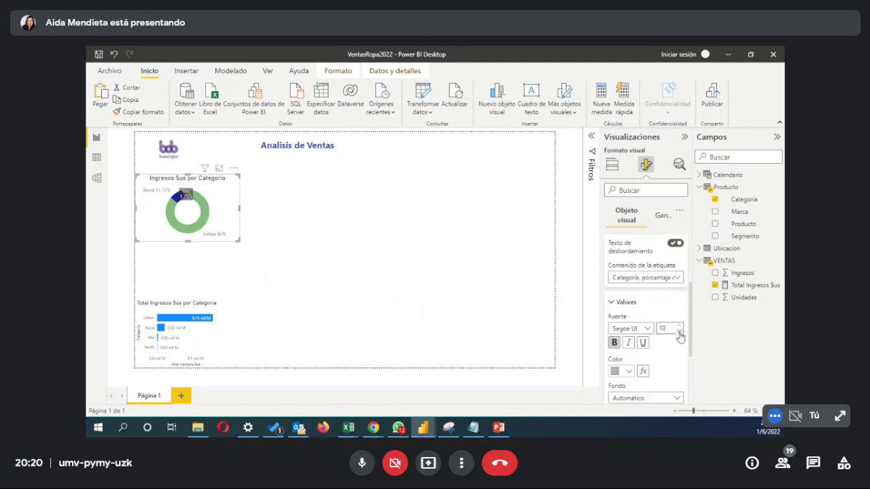
{"action": "left_click", "coordinate": [460, 288]}
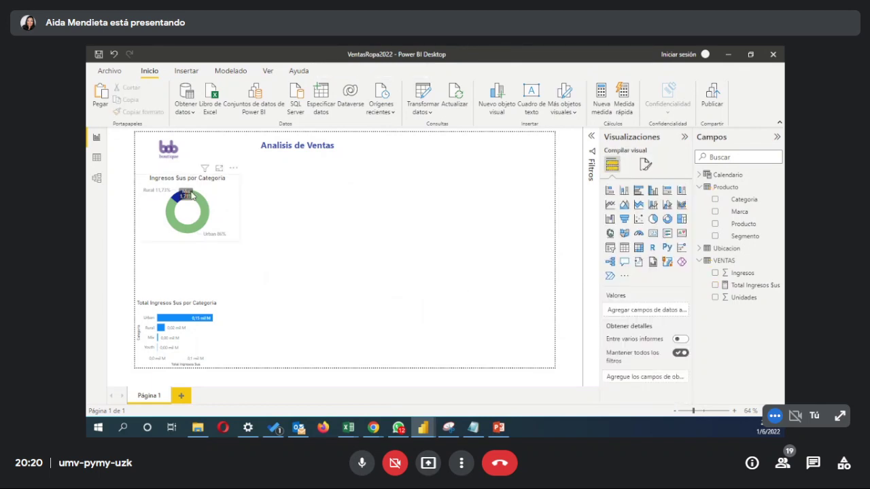
Step: Examine the donut chart and its category labels in focus mode and on the report page
{"action": "left_click", "coordinate": [219, 173]}
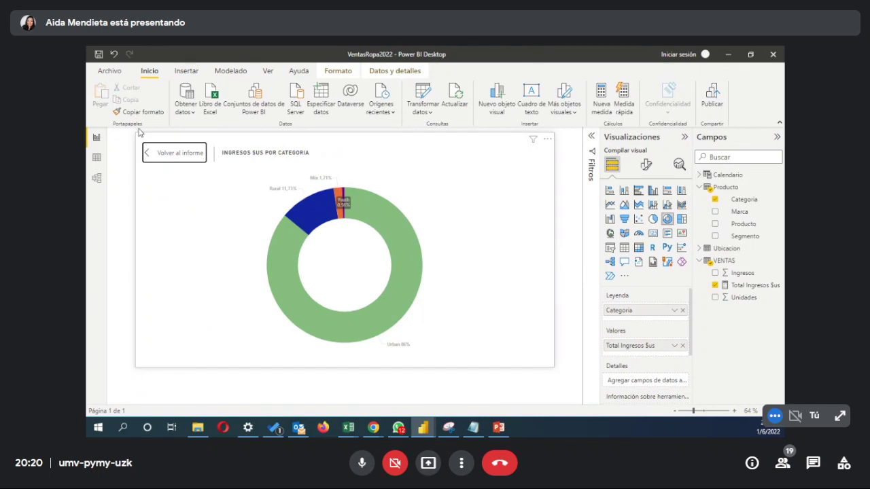
{"action": "left_click", "coordinate": [151, 153]}
{"action": "left_click", "coordinate": [290, 250]}
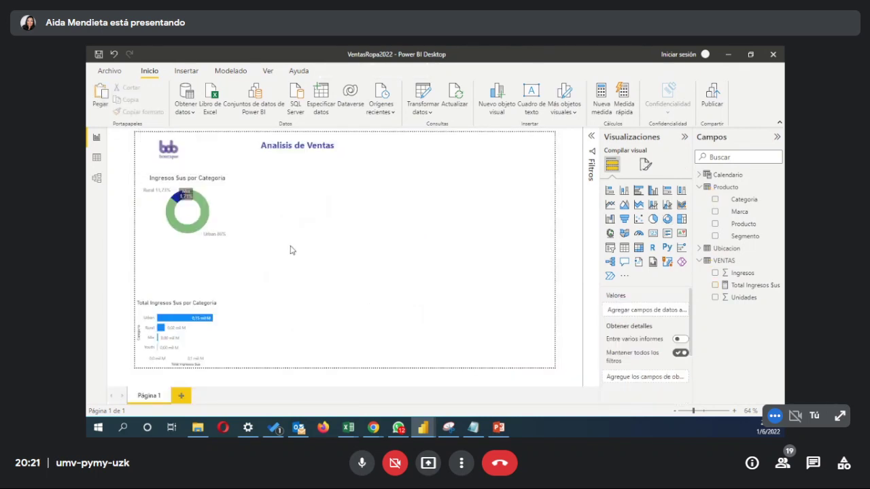
{"action": "left_click", "coordinate": [239, 242]}
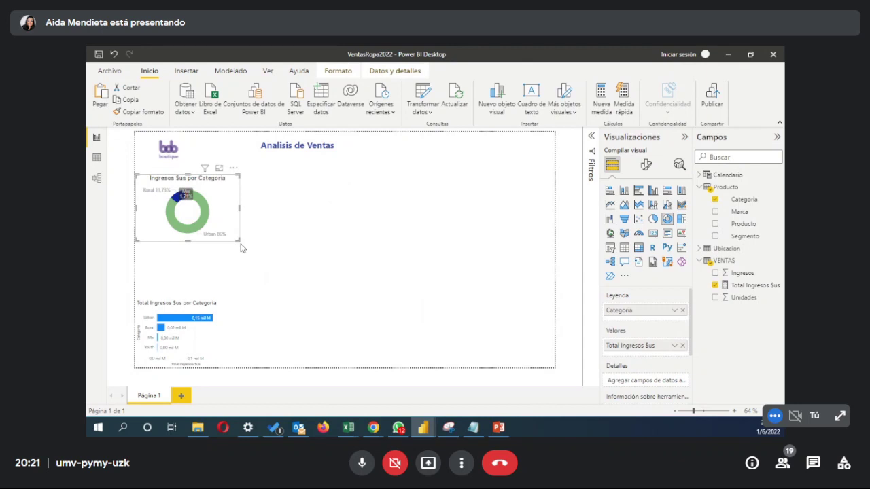
{"action": "left_click", "coordinate": [220, 169]}
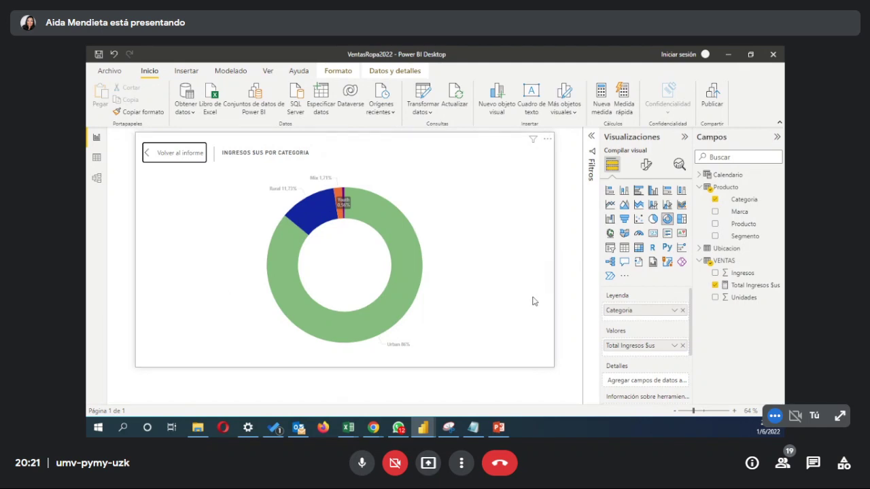
Step: Open the VENTAS table in the data view and inspect the Total Ingresos $us measure's formula
{"action": "left_click", "coordinate": [97, 158]}
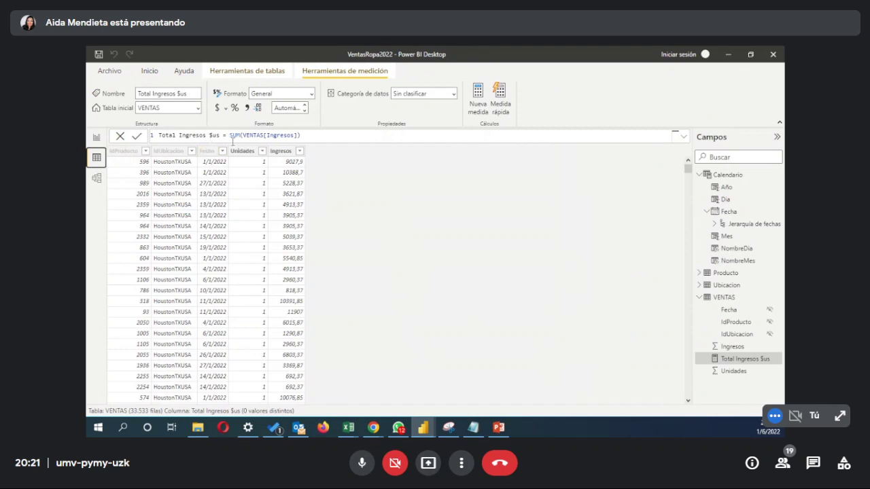
{"action": "left_click", "coordinate": [313, 134]}
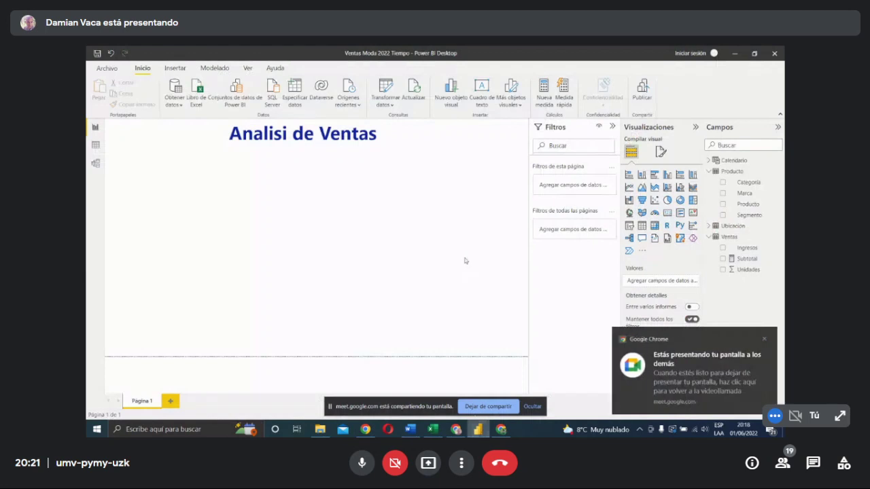
Step: Open the Ventas table's data in the Ventas Moda 2022 Tiempo file and check the Ingresos column's data type
{"action": "left_click", "coordinate": [96, 144]}
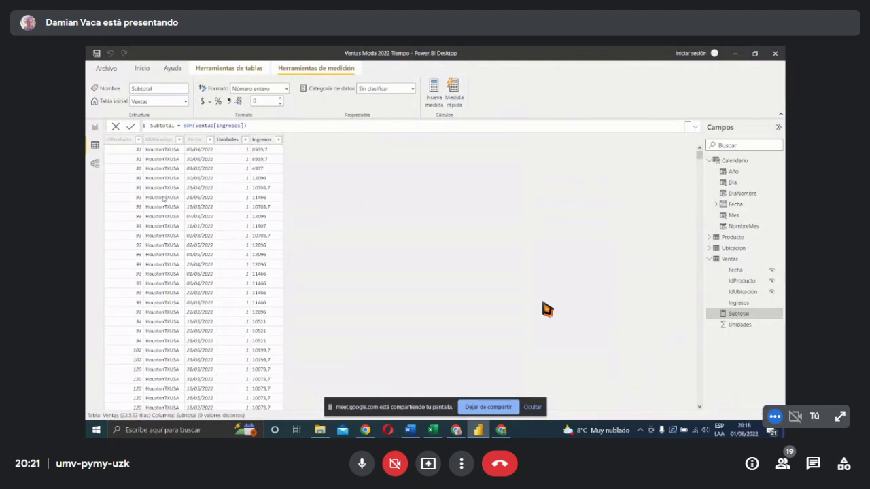
{"action": "left_click", "coordinate": [95, 163]}
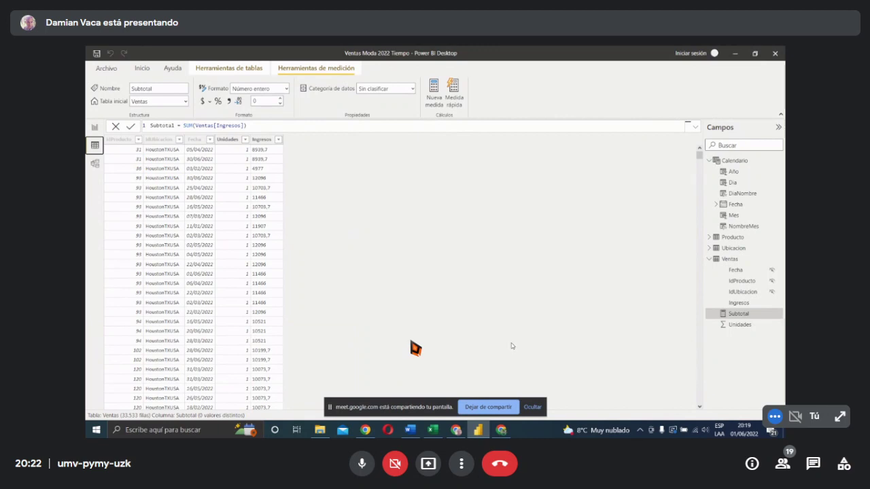
{"action": "mouse_move", "coordinate": [386, 344]}
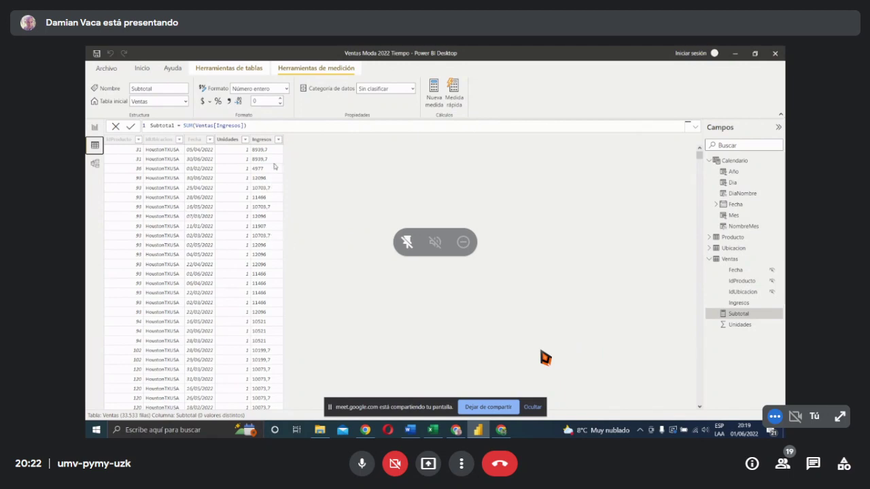
{"action": "left_click", "coordinate": [263, 140]}
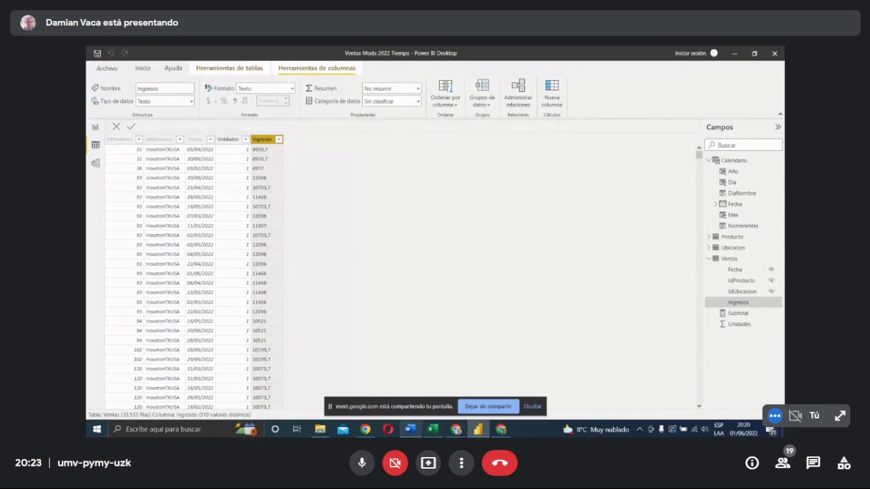
Step: Switch to Excel and open a new blank workbook
{"action": "left_click", "coordinate": [433, 430]}
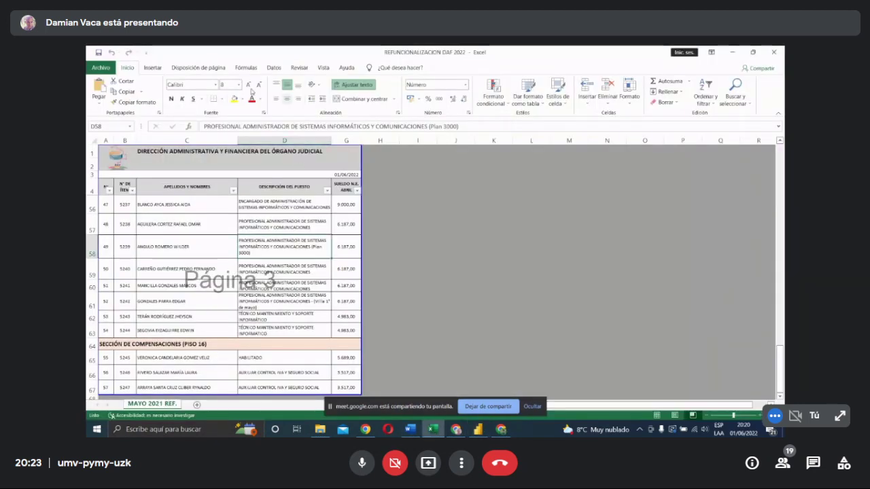
{"action": "right_click", "coordinate": [433, 429]}
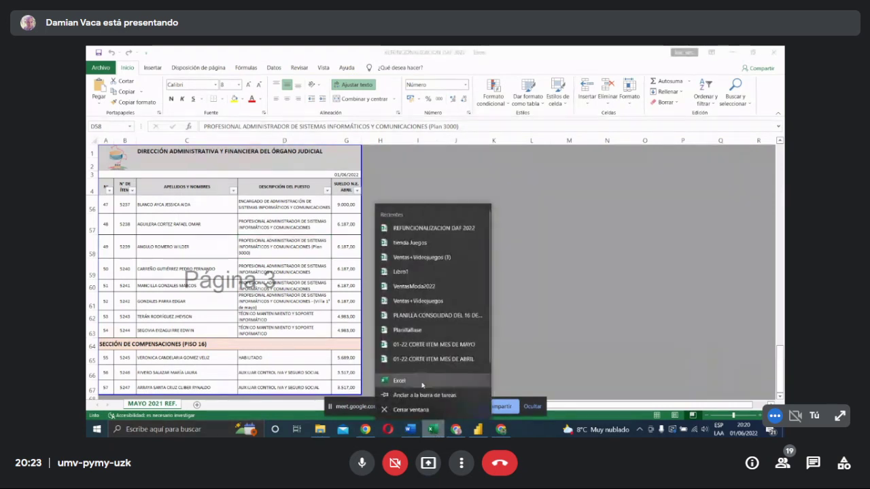
{"action": "left_click", "coordinate": [354, 286]}
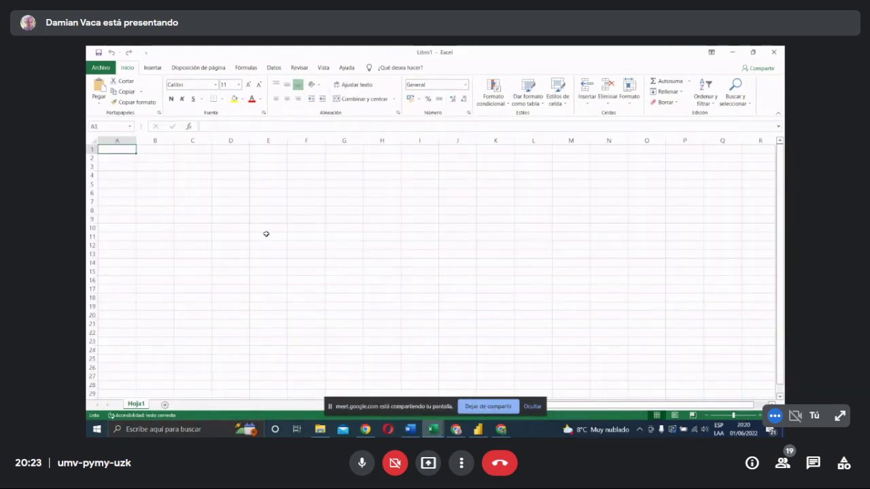
Step: Enter 2547,4 in cell E11 of the blank sheet and enlarge it to show how the number is aligned
{"action": "left_click", "coordinate": [270, 235]}
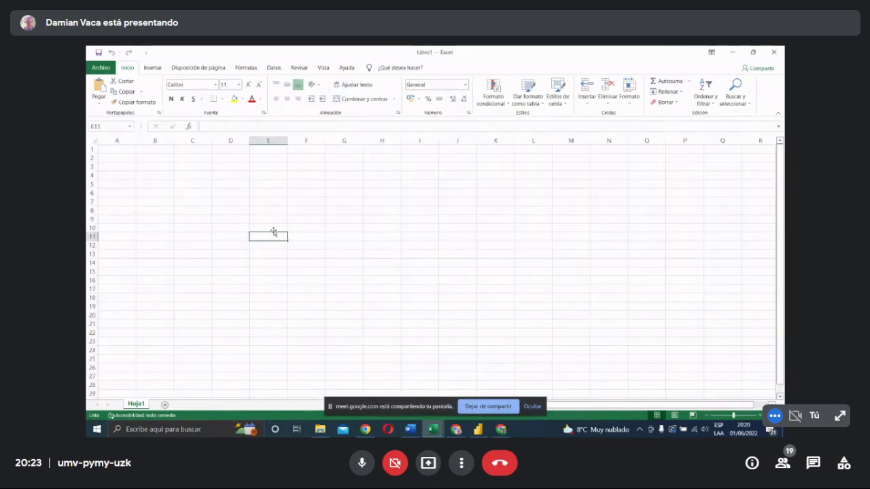
{"action": "type", "text": "2547,4"}
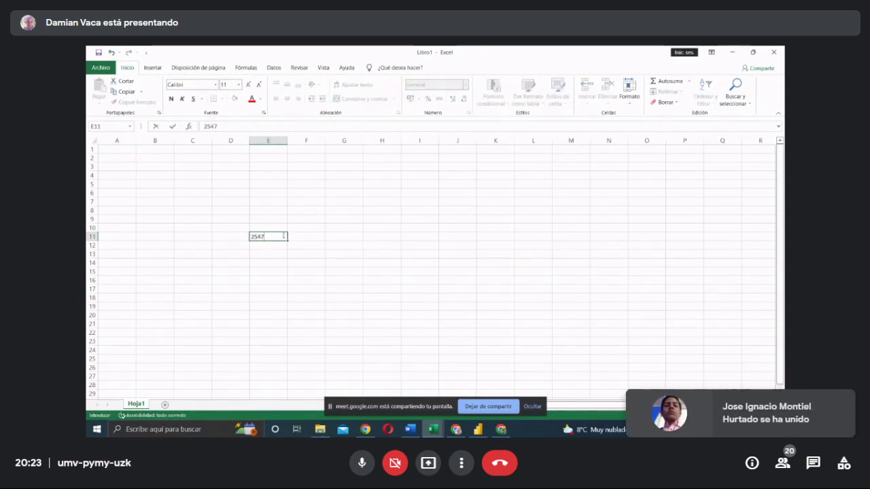
{"action": "left_click", "coordinate": [310, 264]}
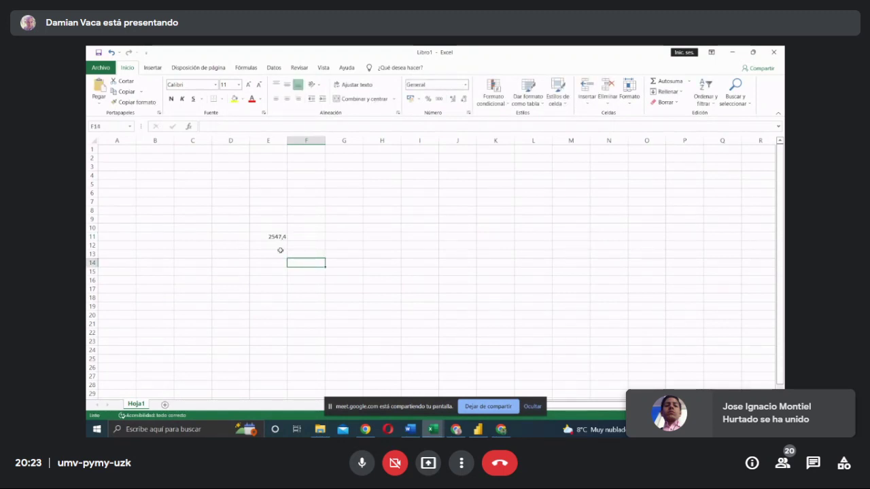
{"action": "scroll", "coordinate": [326, 267], "scroll_direction": "up", "scroll_amount": 3}
{"action": "scroll", "coordinate": [332, 261], "scroll_direction": "up", "scroll_amount": 1}
{"action": "left_click_drag", "start_coordinate": [394, 252], "coordinate": [376, 216]}
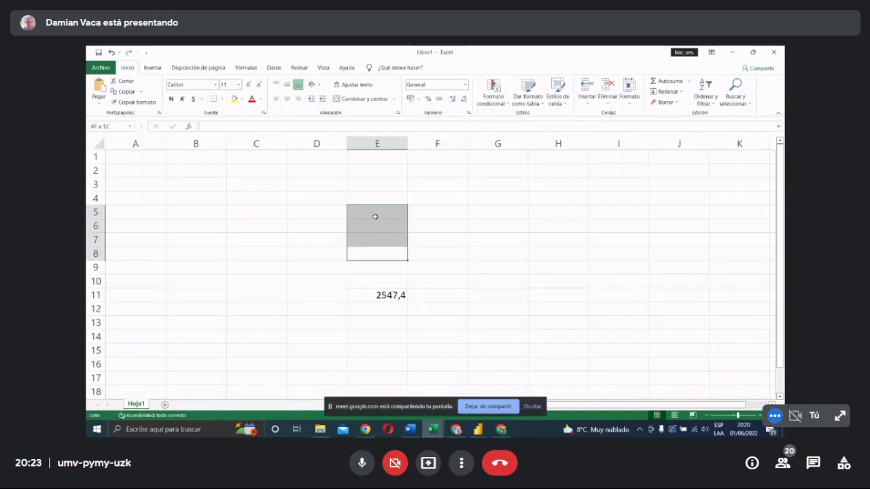
{"action": "left_click", "coordinate": [437, 328]}
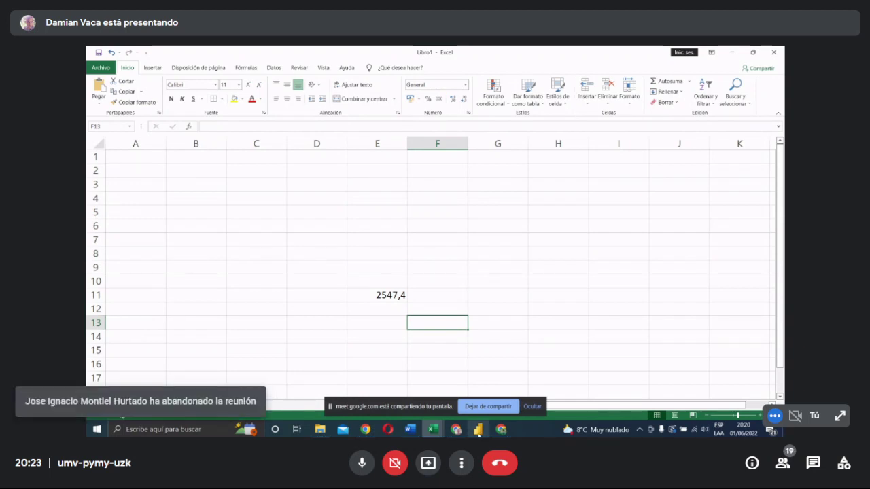
Step: Switch back to Power BI Desktop and check which formats are available for the Ingresos column
{"action": "mouse_move", "coordinate": [478, 429]}
{"action": "left_click", "coordinate": [471, 395]}
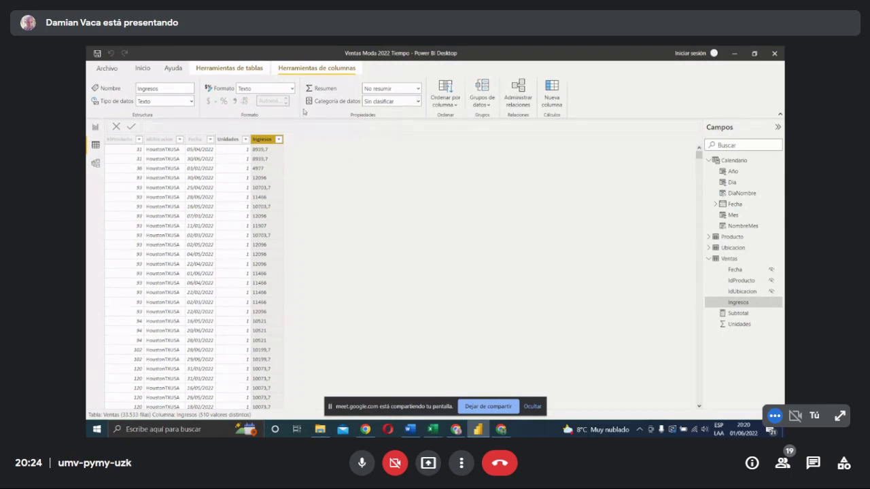
{"action": "left_click", "coordinate": [292, 89]}
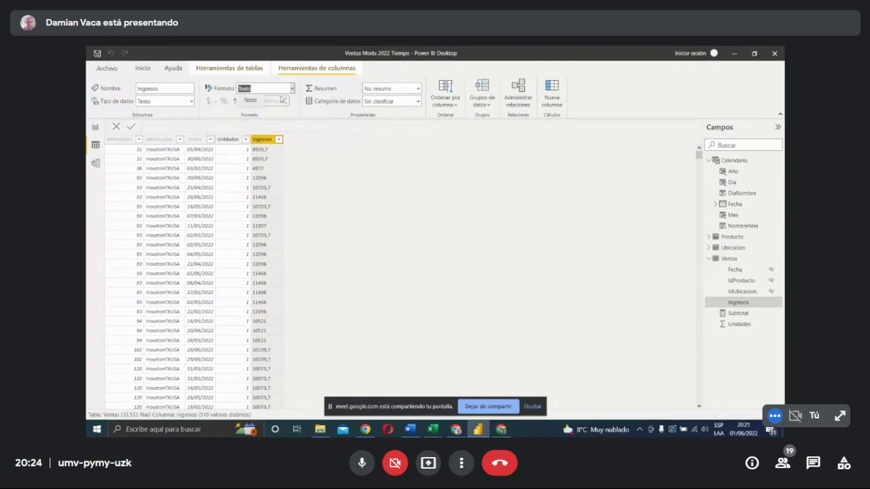
{"action": "left_click", "coordinate": [332, 209]}
Step: Open the Power Query Editor from the report view and go to the applied step causing the Ventas query's data source error
{"action": "left_click", "coordinate": [95, 127]}
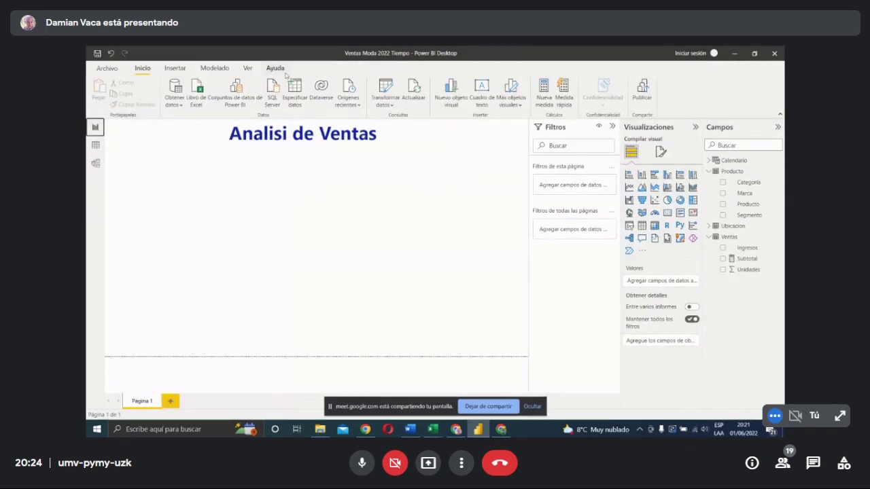
{"action": "left_click", "coordinate": [96, 145]}
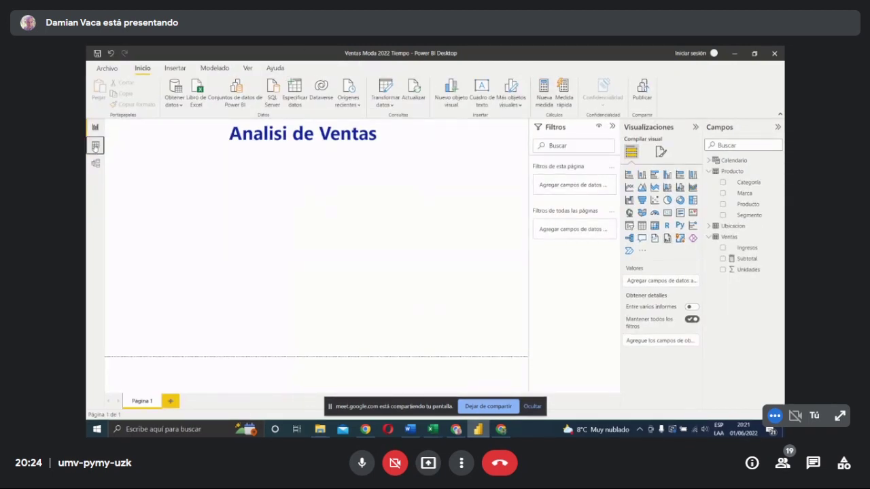
{"action": "left_click", "coordinate": [96, 127]}
{"action": "left_click", "coordinate": [393, 92]}
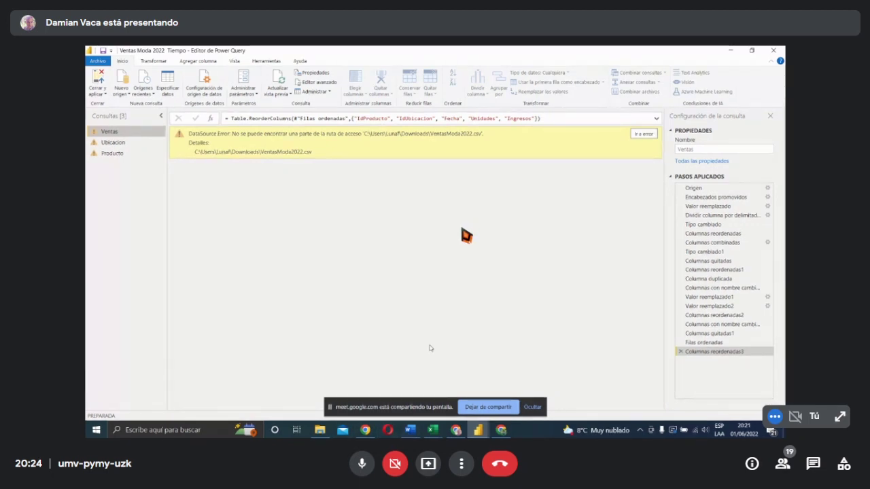
{"action": "mouse_move", "coordinate": [430, 348]}
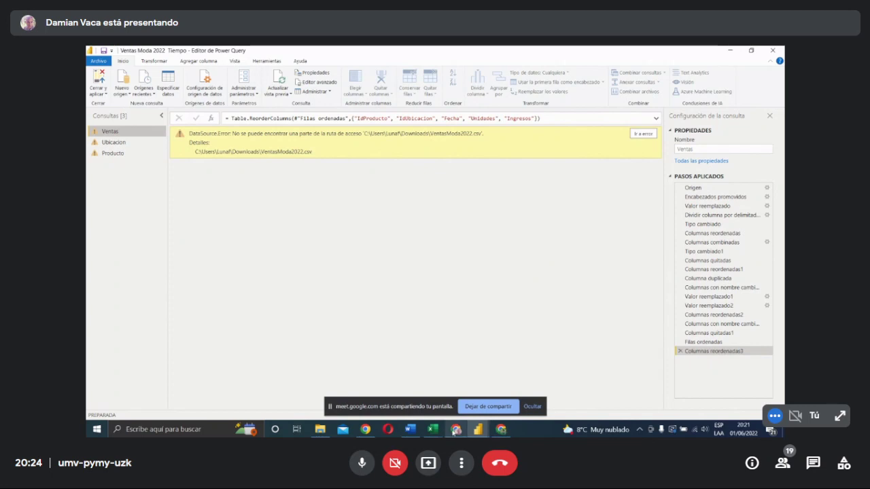
{"action": "left_click", "coordinate": [642, 134]}
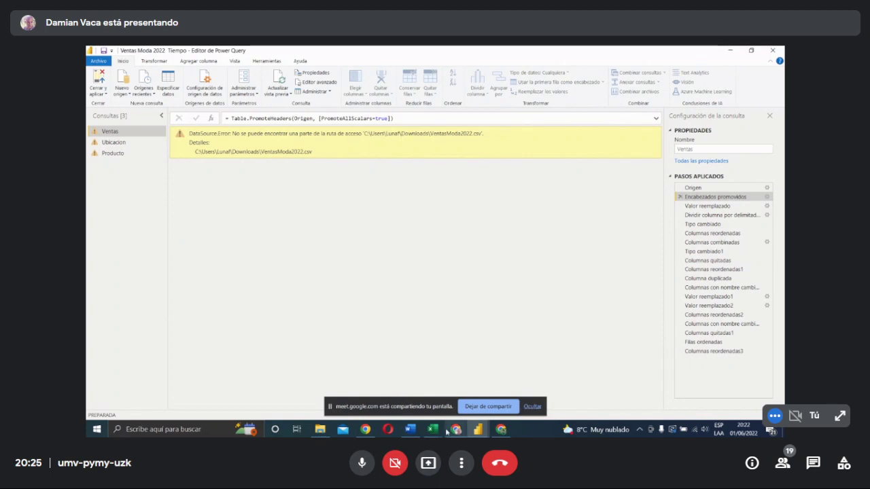
Step: Find AnyDesk on the computer and run it as administrator
{"action": "key", "text": "super"}
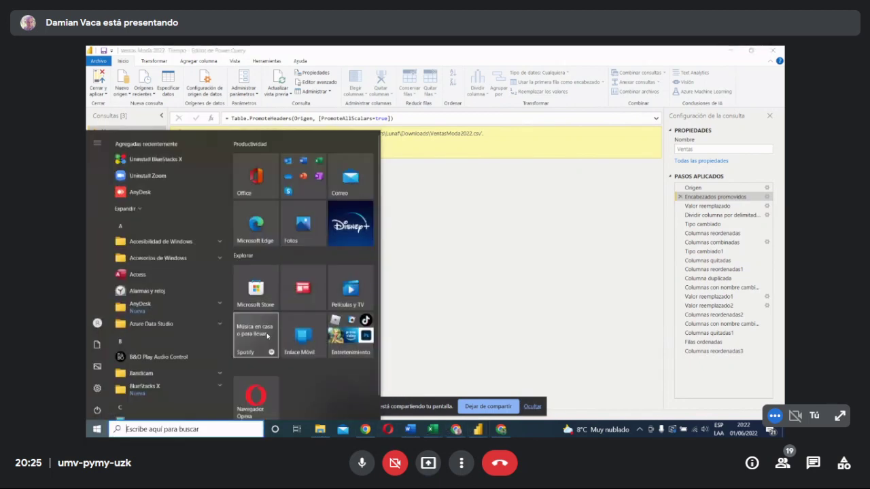
{"action": "type", "text": "any"}
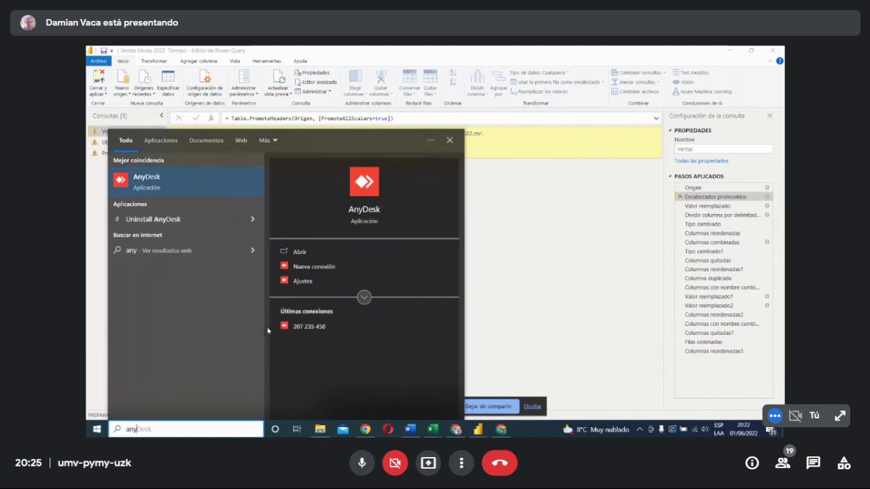
{"action": "right_click", "coordinate": [164, 176]}
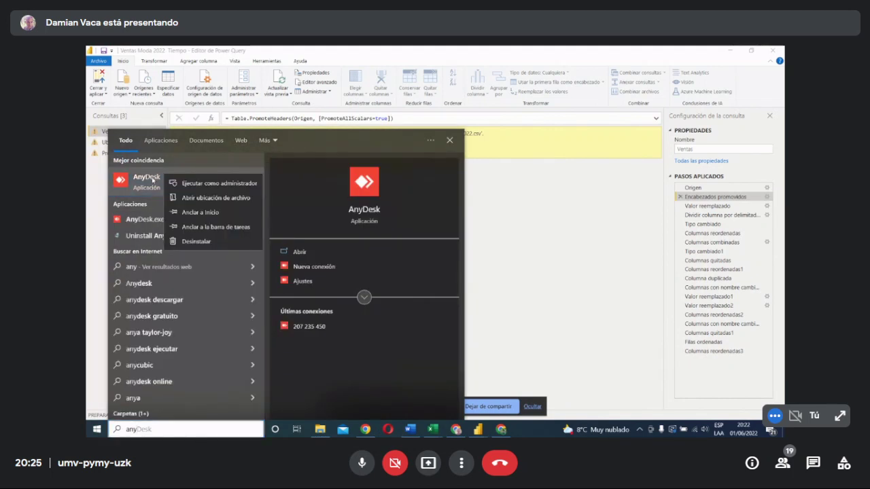
{"action": "left_click", "coordinate": [180, 183]}
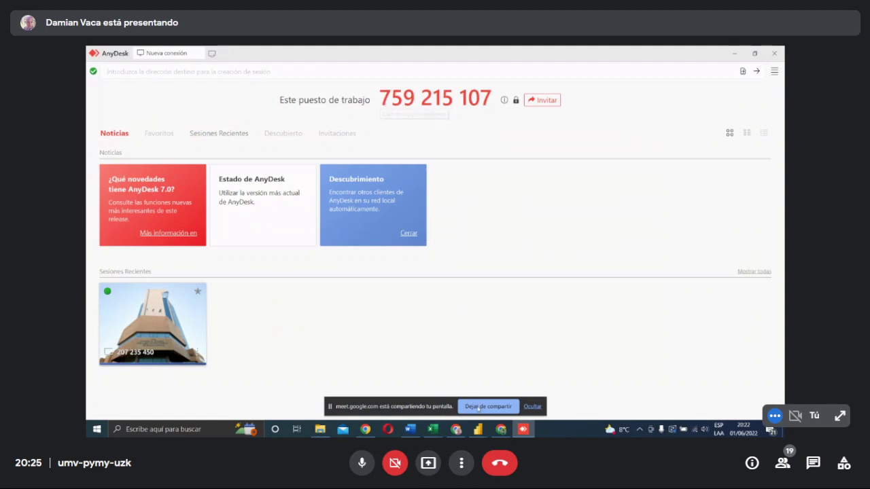
Step: Accept the incoming AnyDesk session request with the default permission profile
{"action": "mouse_move", "coordinate": [456, 429]}
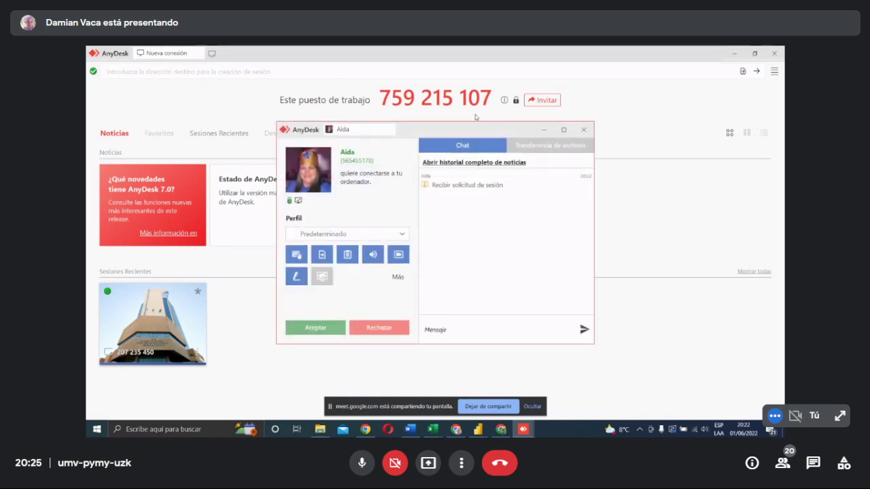
{"action": "left_click", "coordinate": [316, 328]}
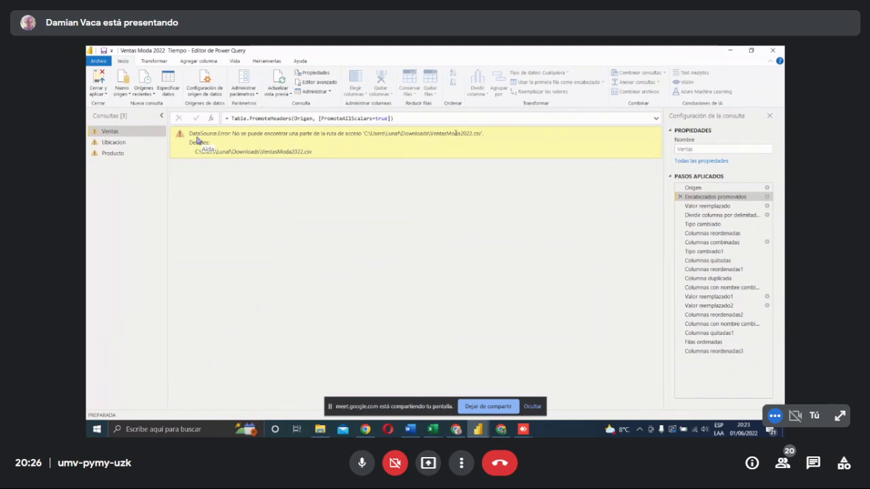
Step: Change the queries' data source to the VentasModa2022 CSV file in the Descargas folder and close the data source settings
{"action": "left_click_drag", "start_coordinate": [431, 134], "coordinate": [482, 134]}
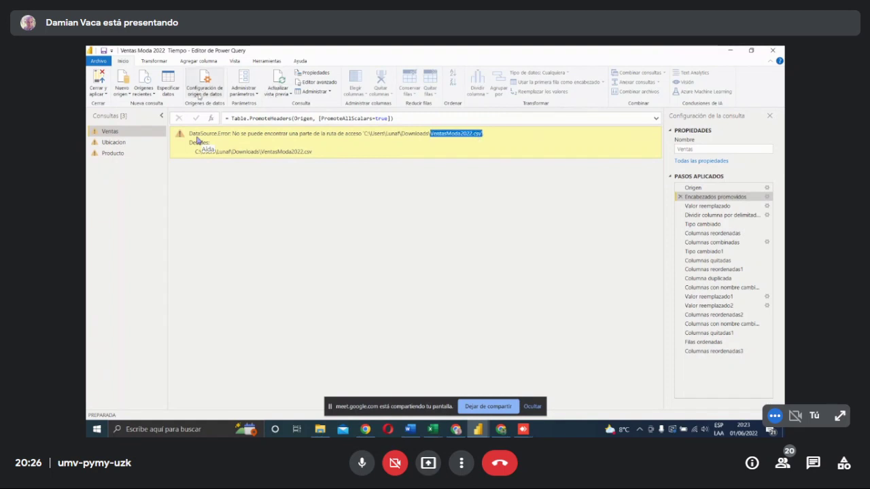
{"action": "left_click", "coordinate": [201, 94]}
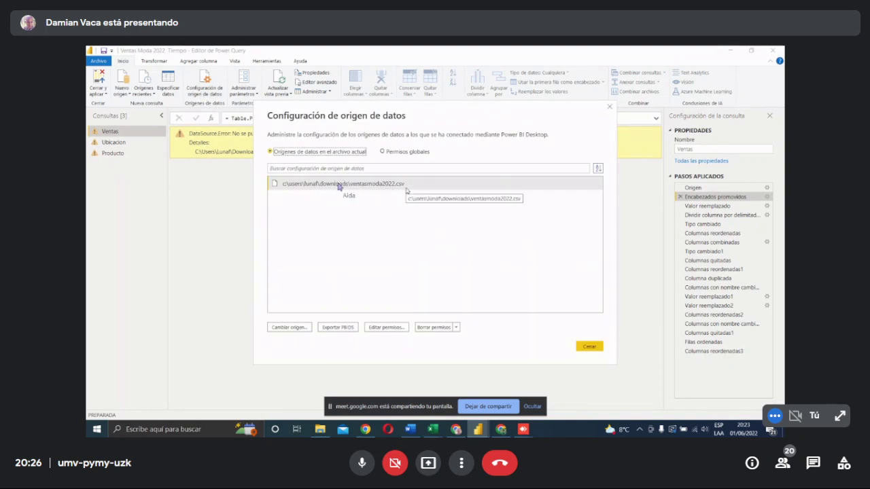
{"action": "left_click", "coordinate": [303, 329]}
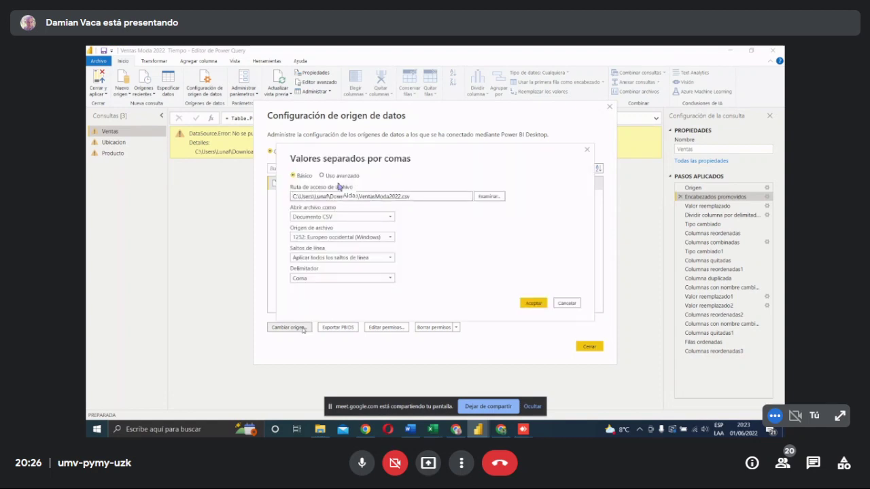
{"action": "left_click", "coordinate": [495, 196]}
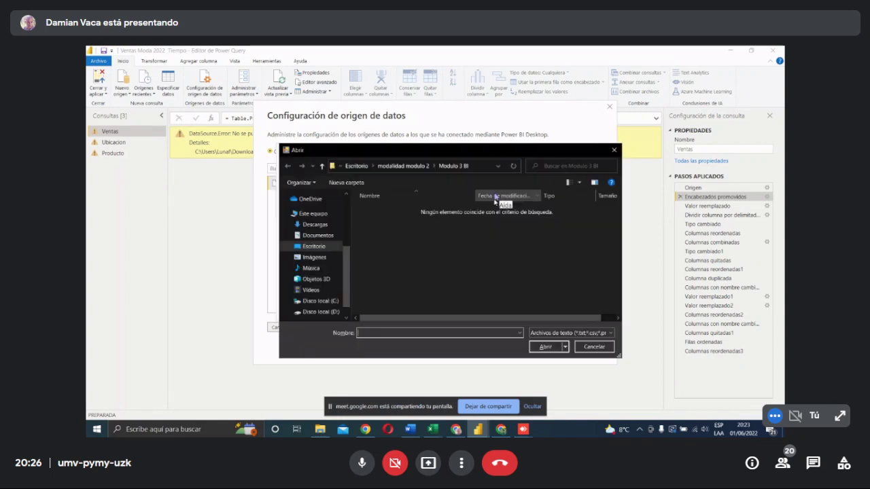
{"action": "left_click", "coordinate": [325, 225]}
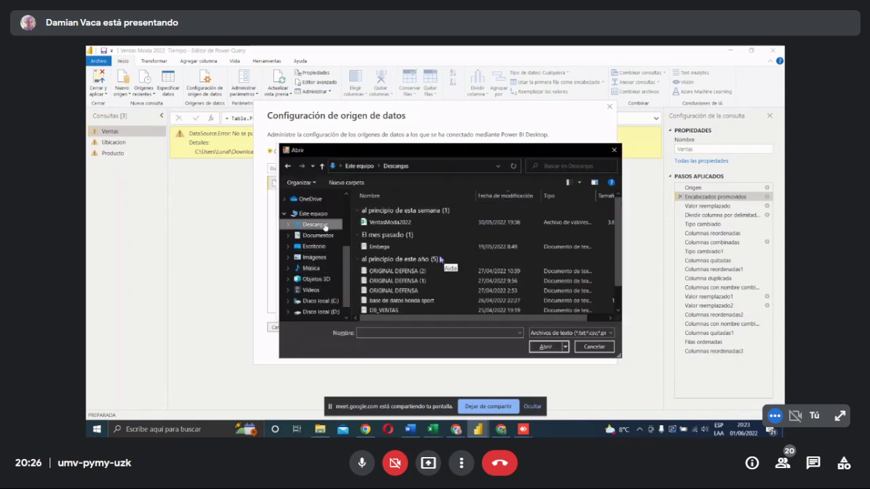
{"action": "double_click", "coordinate": [400, 227]}
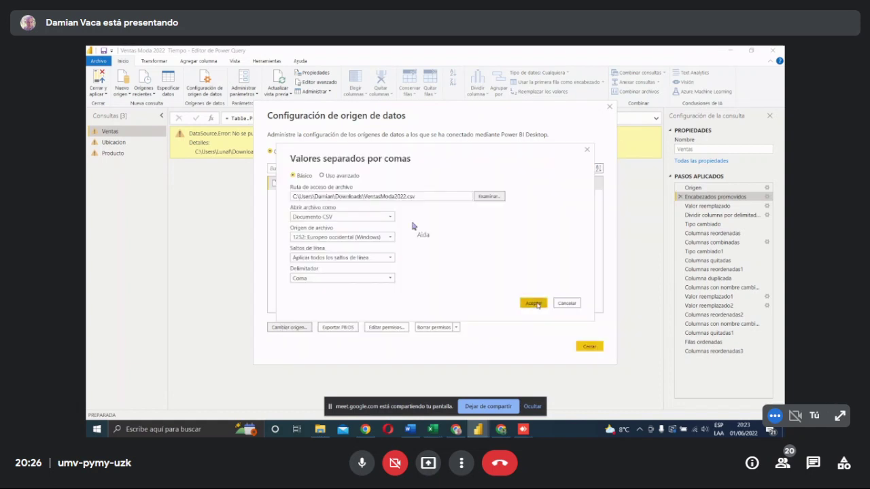
{"action": "left_click", "coordinate": [536, 304]}
{"action": "left_click", "coordinate": [585, 347]}
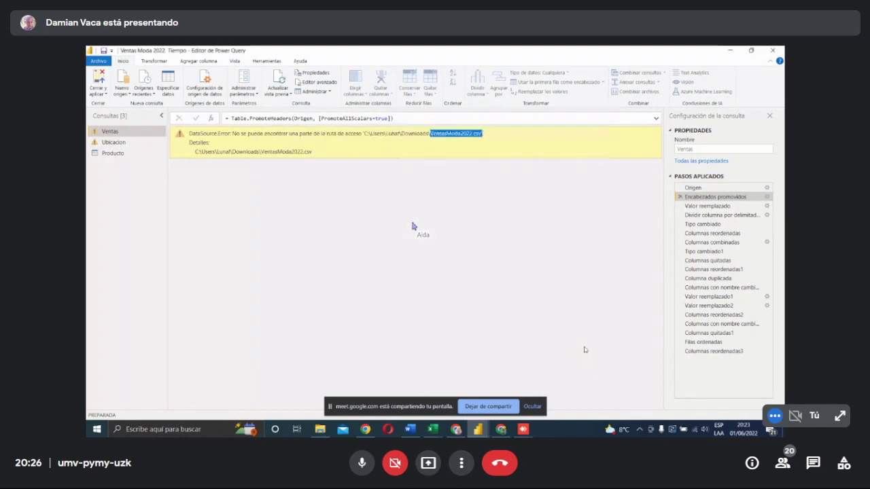
Step: Refresh the previews of all queries and go through Ubicacion, Producto and Ventas to check that they load
{"action": "left_click", "coordinate": [275, 96]}
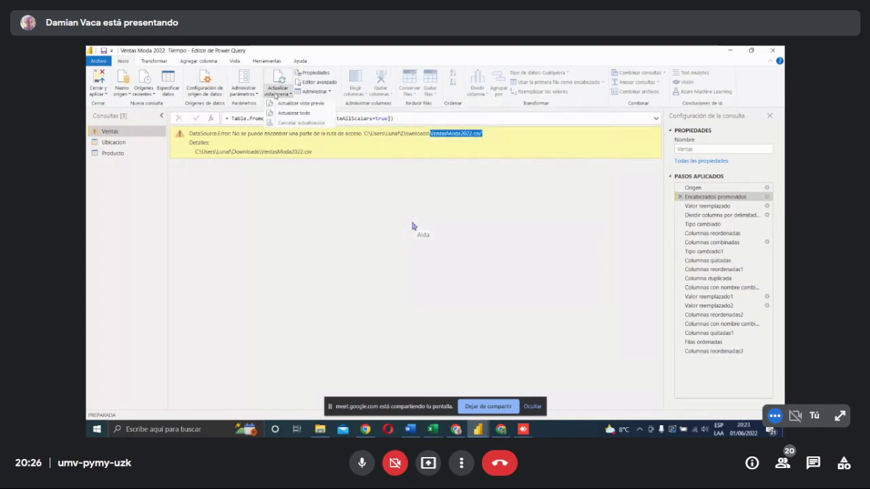
{"action": "left_click", "coordinate": [297, 115]}
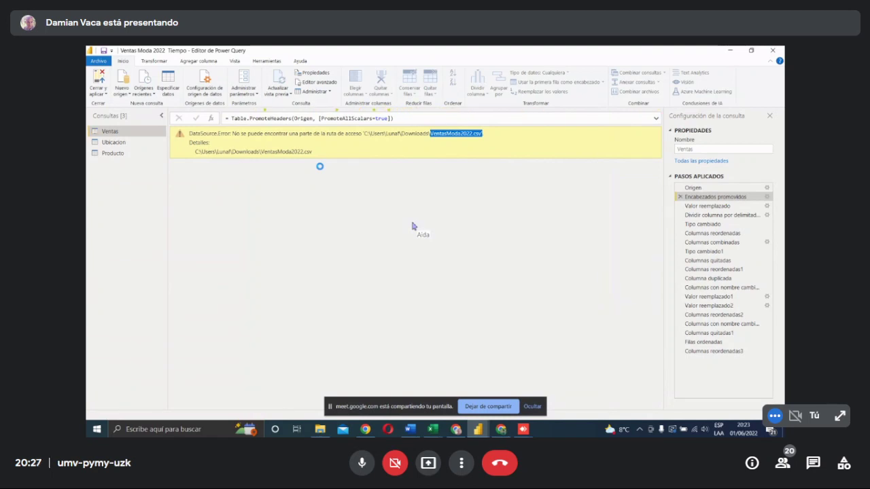
{"action": "left_click", "coordinate": [115, 142]}
{"action": "left_click", "coordinate": [121, 154]}
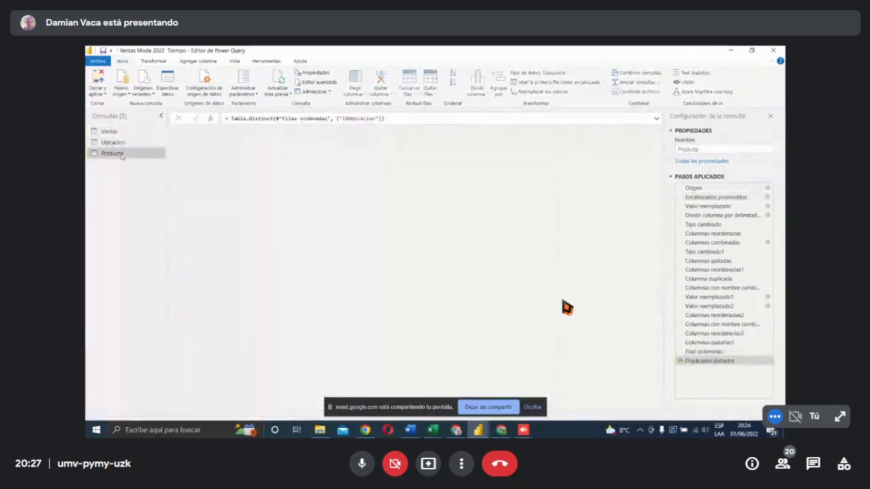
{"action": "left_click", "coordinate": [123, 133]}
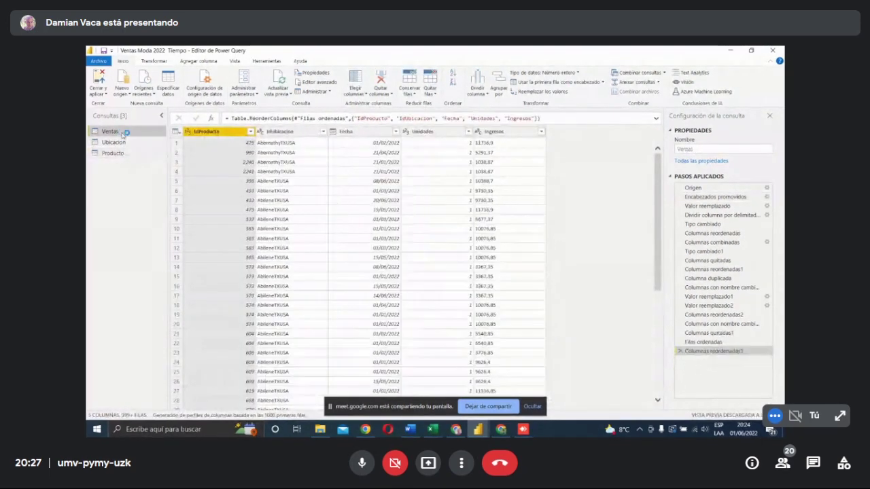
{"action": "left_click_drag", "start_coordinate": [494, 131], "coordinate": [157, 61]}
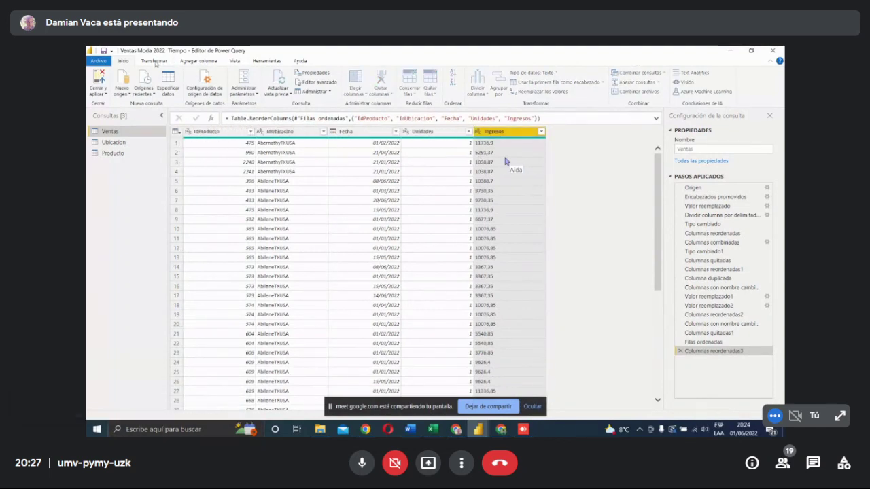
{"action": "left_click", "coordinate": [122, 154]}
{"action": "left_click", "coordinate": [109, 131]}
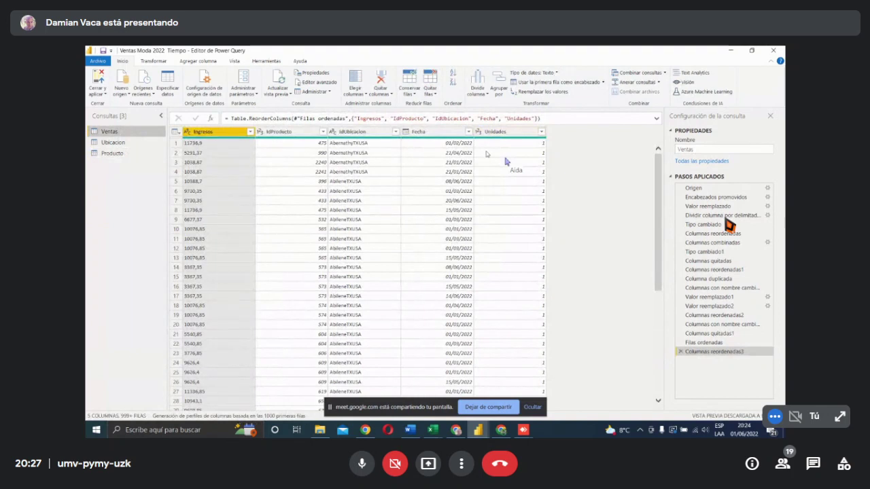
{"action": "left_click_drag", "start_coordinate": [218, 132], "coordinate": [572, 145]}
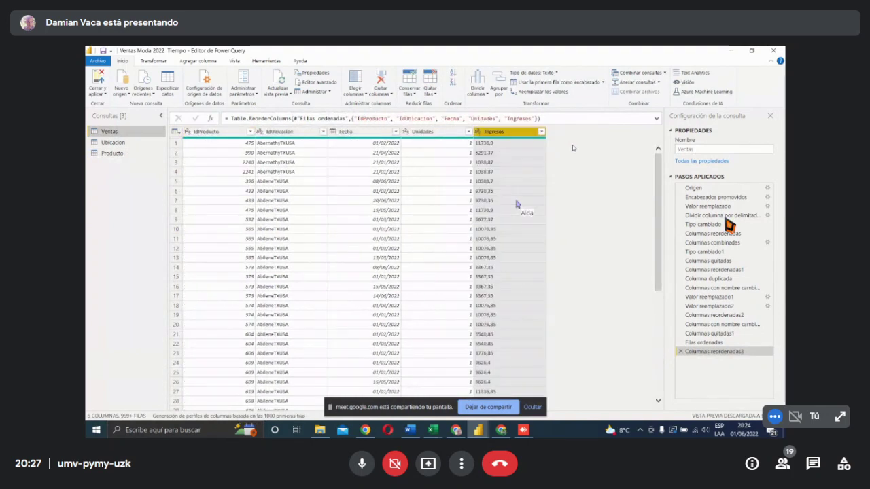
Step: Change the data type of the Ventas query's Ingresos column to decimal number (Número decimal)
{"action": "left_click", "coordinate": [479, 131]}
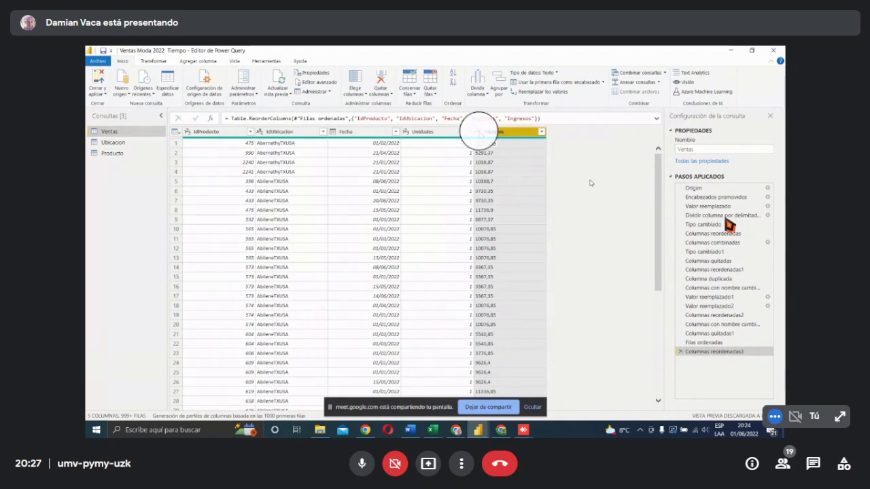
{"action": "right_click", "coordinate": [498, 135]}
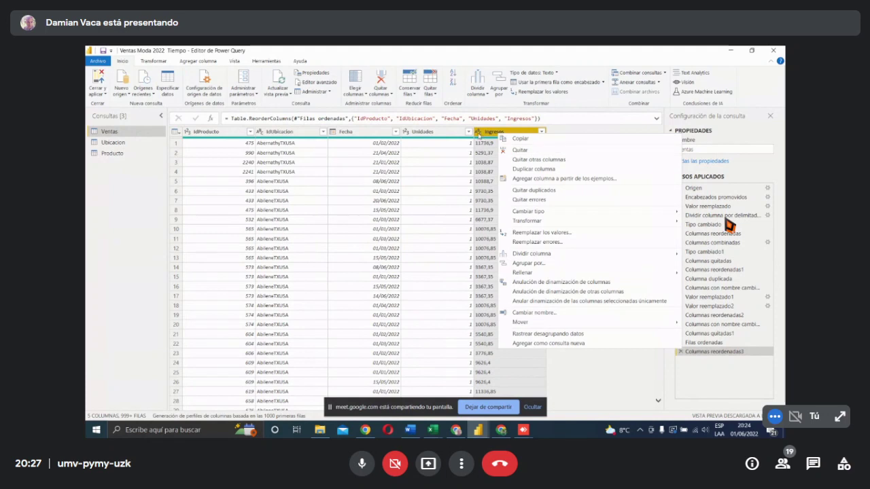
{"action": "left_click", "coordinate": [479, 133]}
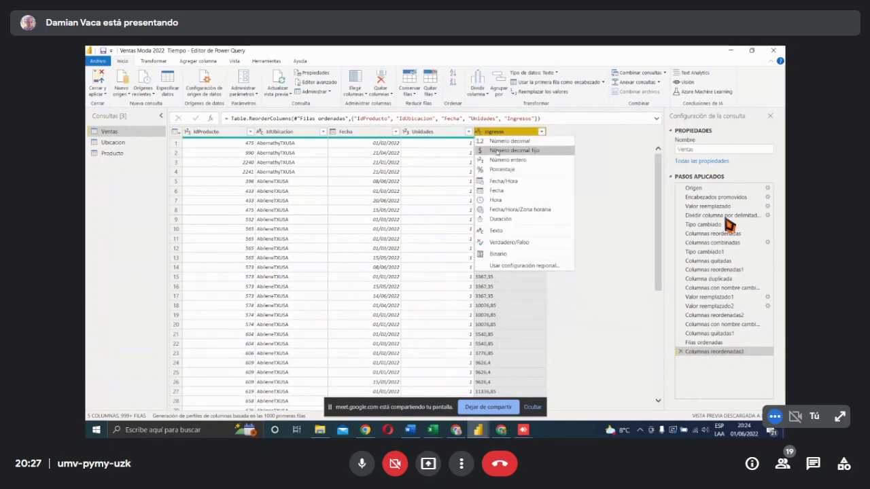
{"action": "left_click", "coordinate": [500, 141]}
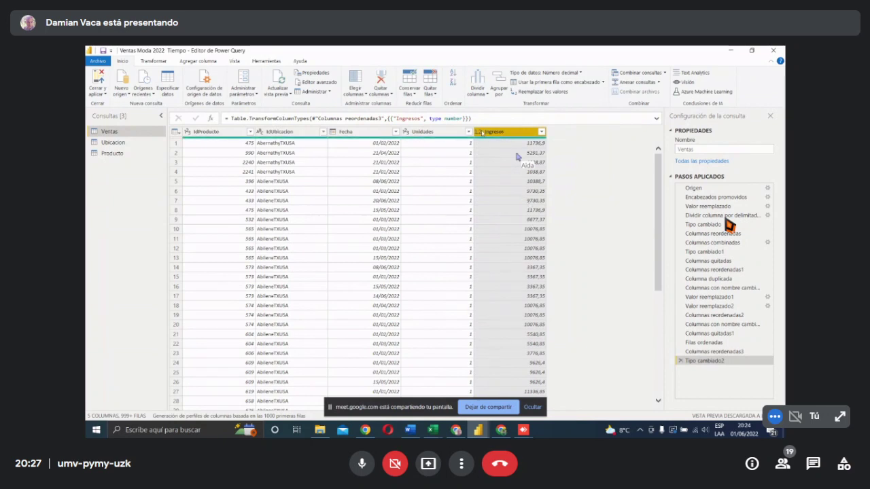
Step: Review the remaining Ventas columns and the Ubicacion and Producto queries, and close the editor applying the changes
{"action": "left_click", "coordinate": [428, 132]}
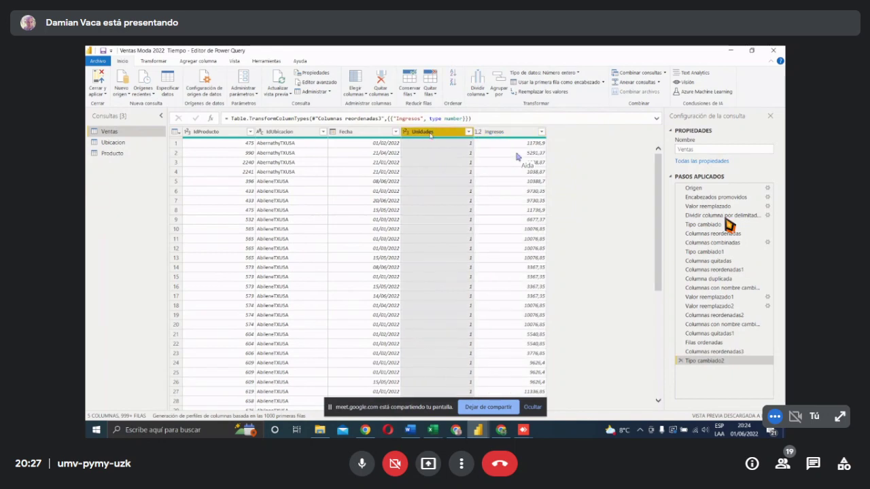
{"action": "left_click", "coordinate": [356, 133]}
{"action": "left_click", "coordinate": [277, 135]}
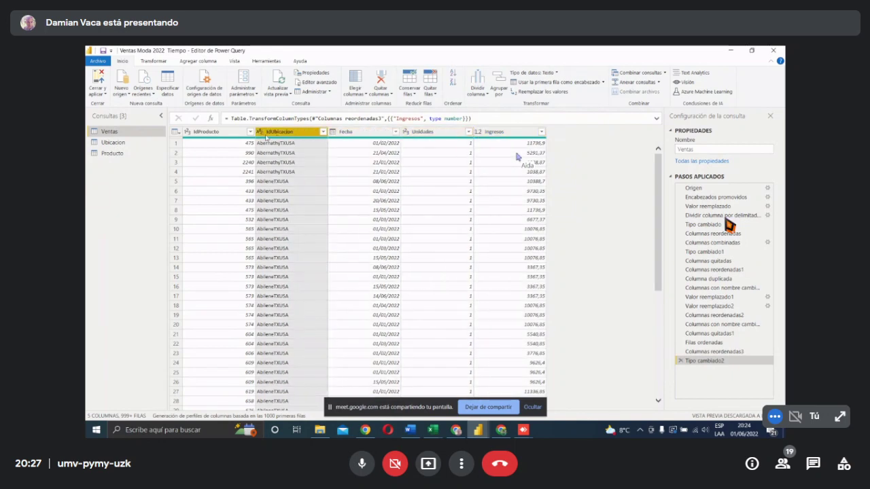
{"action": "left_click", "coordinate": [222, 135]}
{"action": "left_click", "coordinate": [115, 143]}
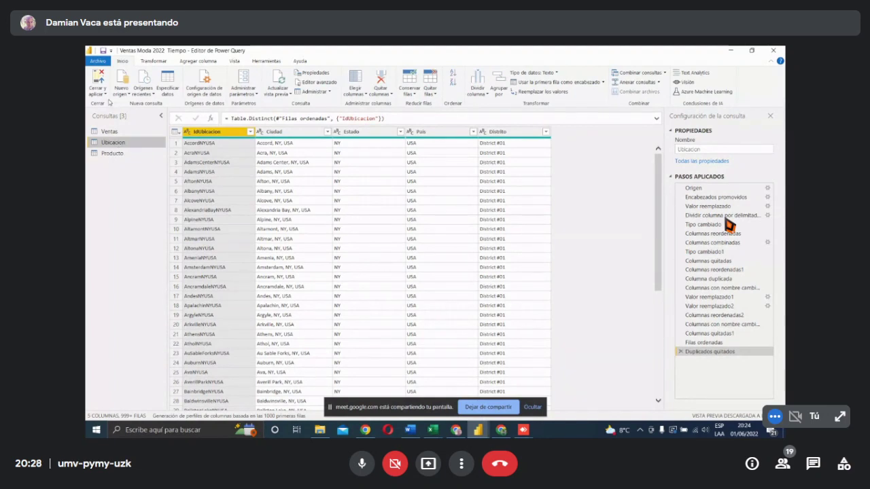
{"action": "left_click", "coordinate": [115, 155]}
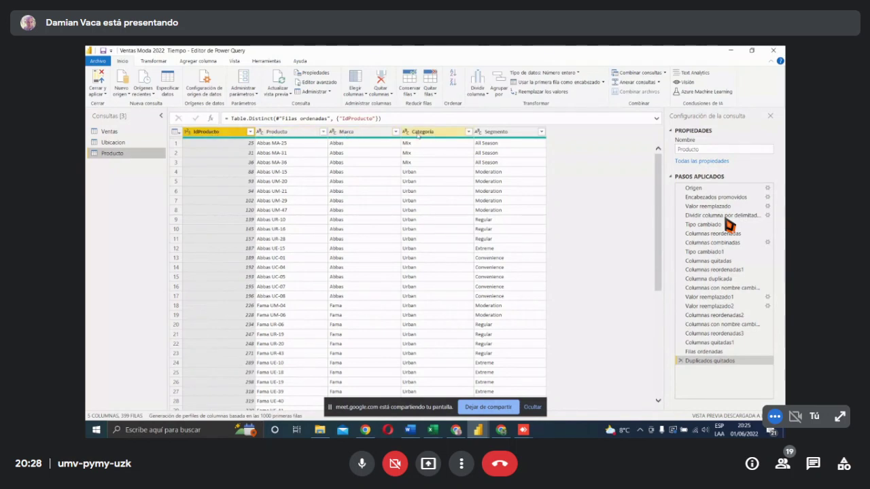
{"action": "left_click", "coordinate": [93, 94]}
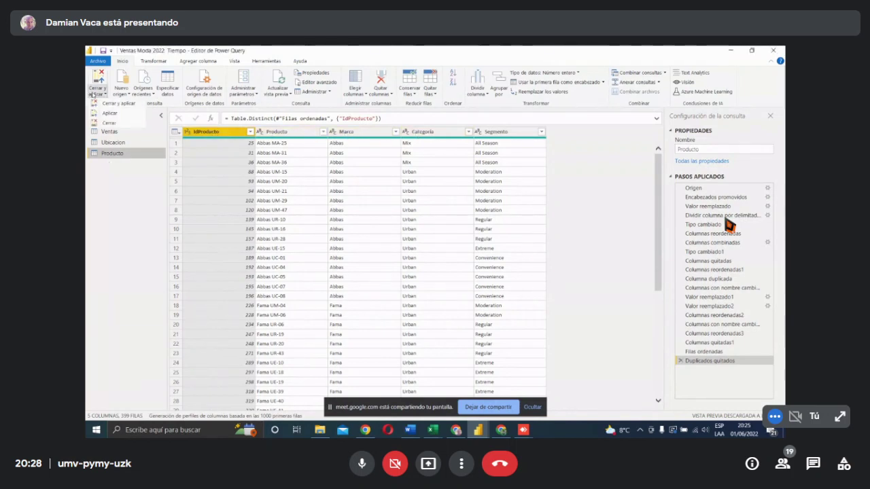
{"action": "left_click", "coordinate": [102, 106]}
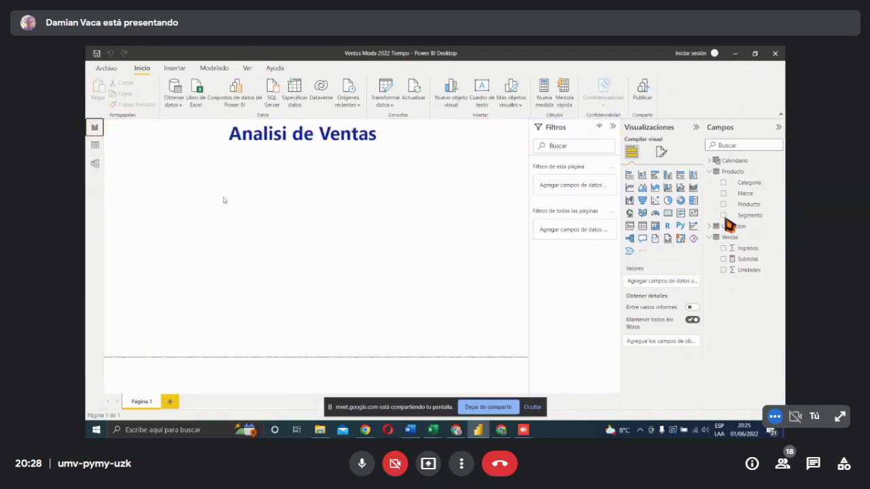
Step: Check the data types of the Fecha and Ingresos columns of the Ventas table in the data view
{"action": "left_click", "coordinate": [96, 165]}
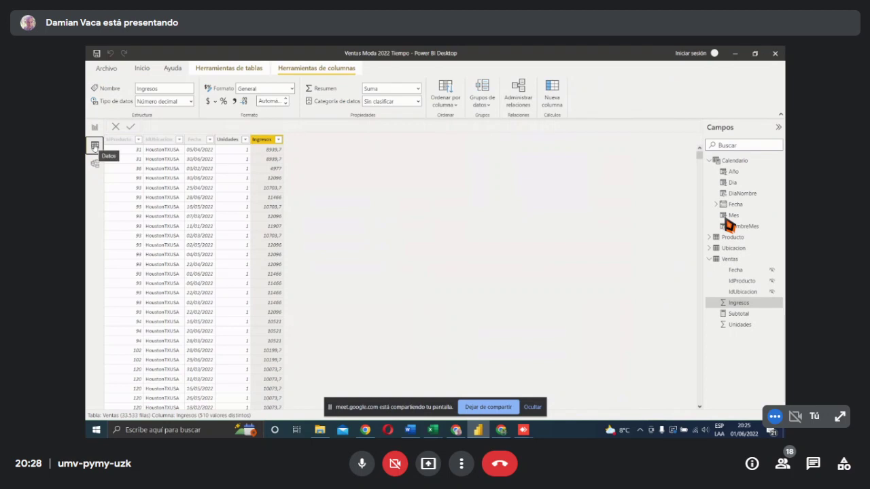
{"action": "left_click", "coordinate": [193, 142]}
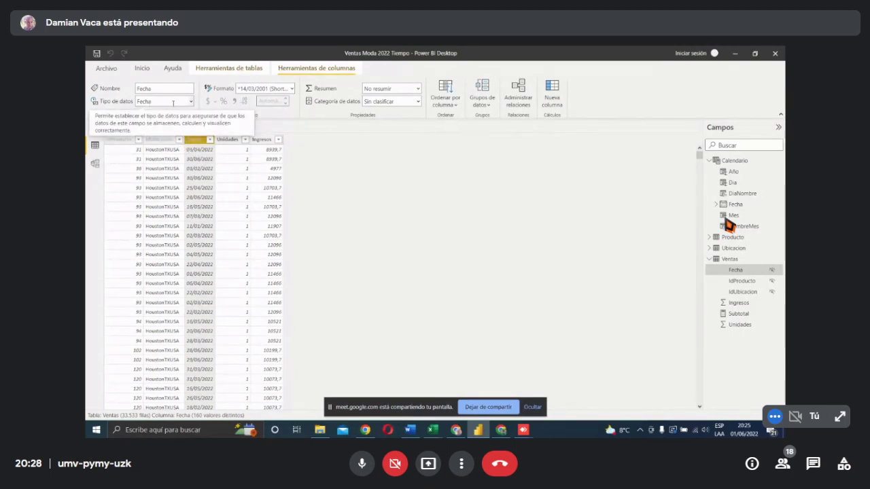
{"action": "left_click", "coordinate": [262, 140]}
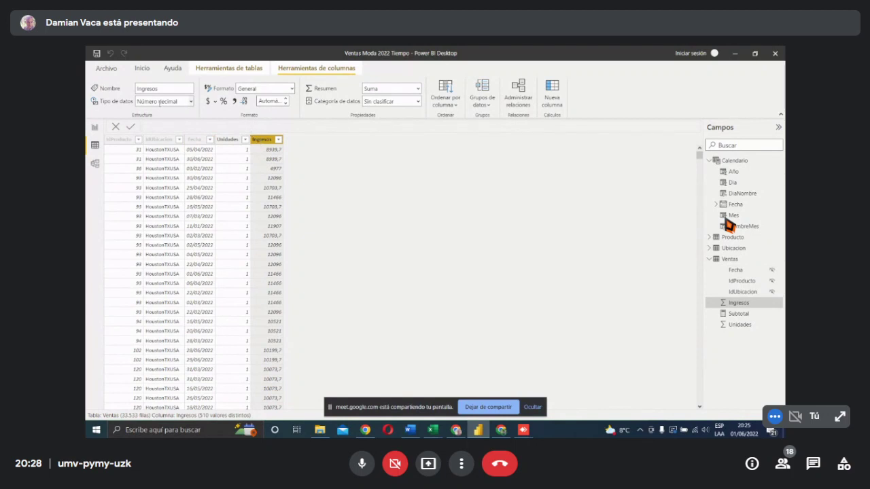
{"action": "scroll", "coordinate": [270, 218], "scroll_direction": "down", "scroll_amount": 3}
{"action": "scroll", "coordinate": [242, 267], "scroll_direction": "up", "scroll_amount": 3}
Step: Inspect the Producto and Calendario tables and the Subtotal measure's formula, and return to the report view
{"action": "left_click", "coordinate": [732, 237]}
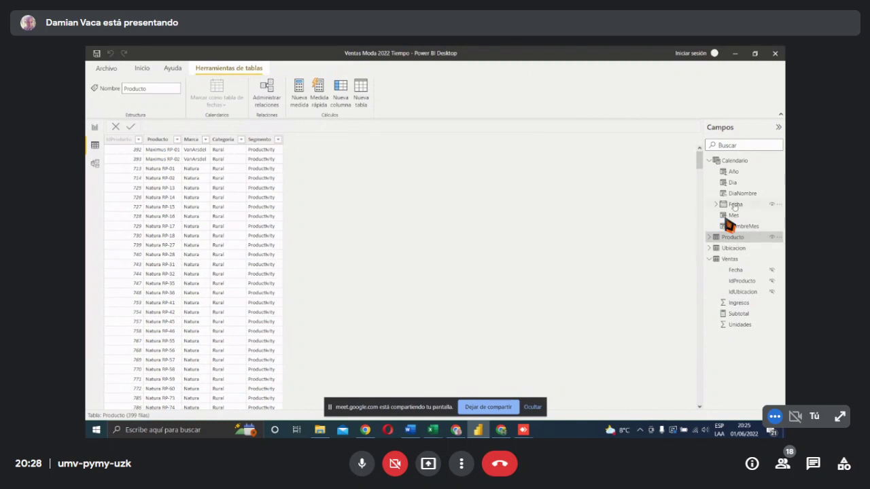
{"action": "left_click", "coordinate": [738, 161]}
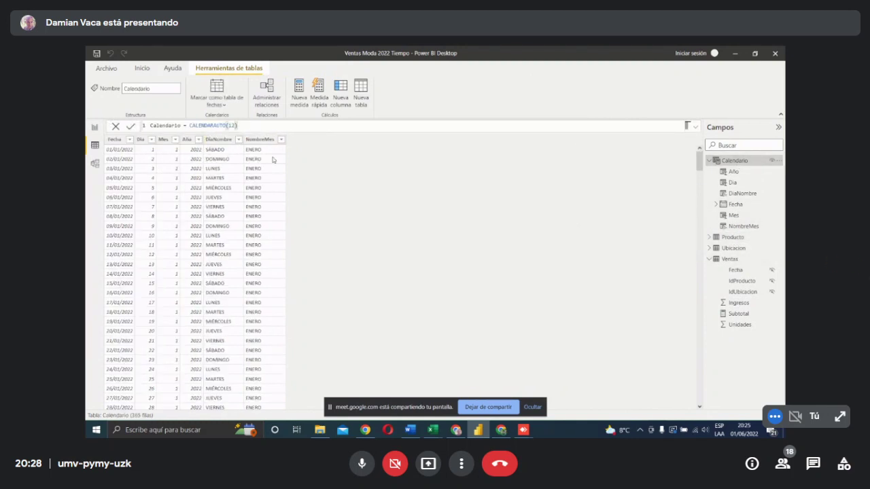
{"action": "left_click", "coordinate": [127, 149]}
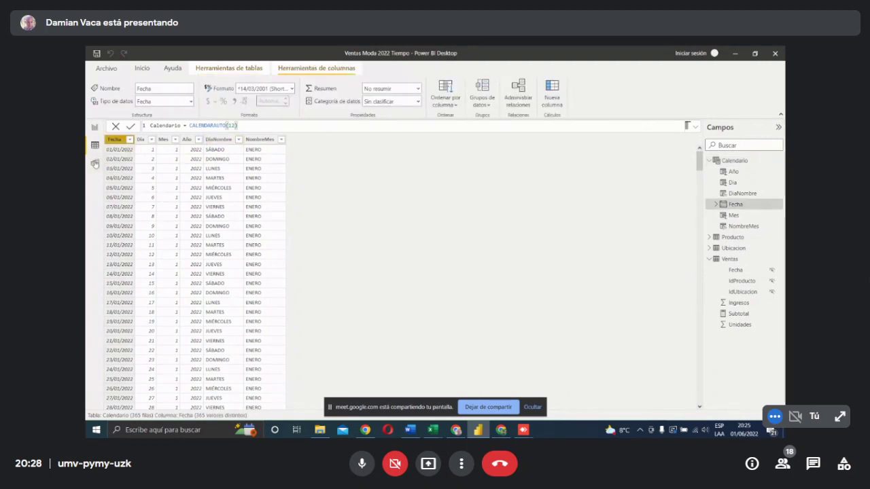
{"action": "left_click", "coordinate": [744, 303]}
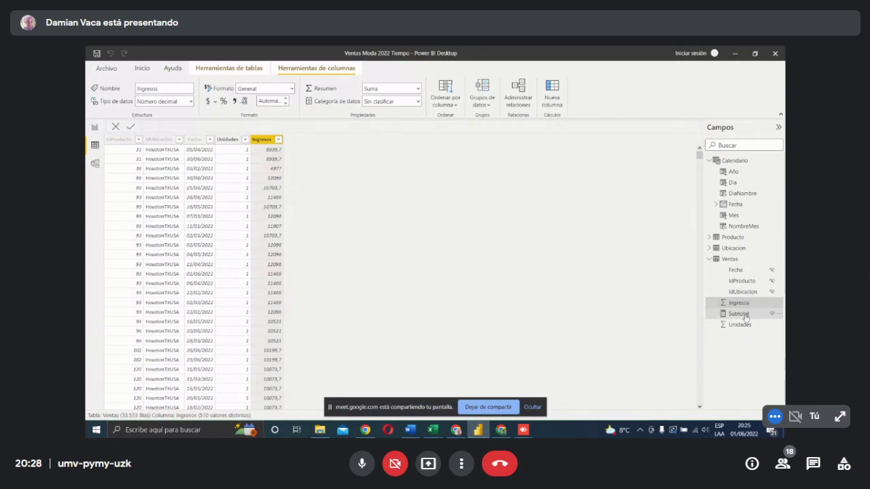
{"action": "left_click", "coordinate": [745, 314]}
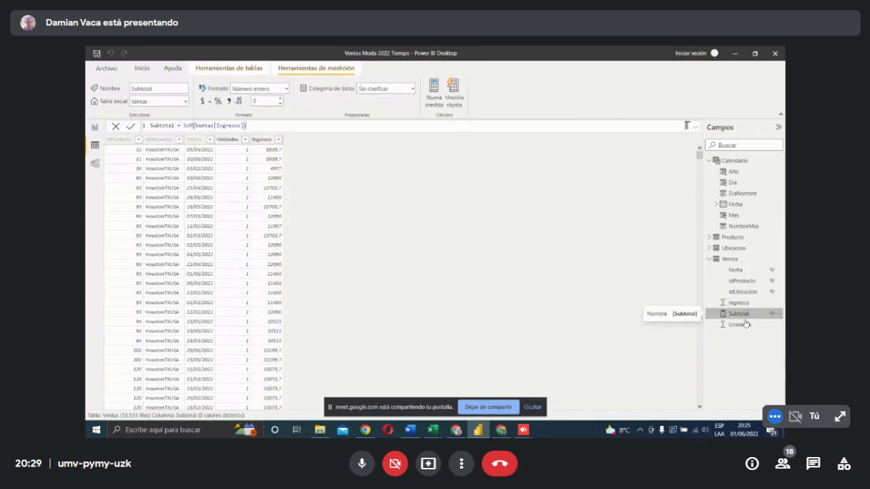
{"action": "left_click", "coordinate": [95, 127]}
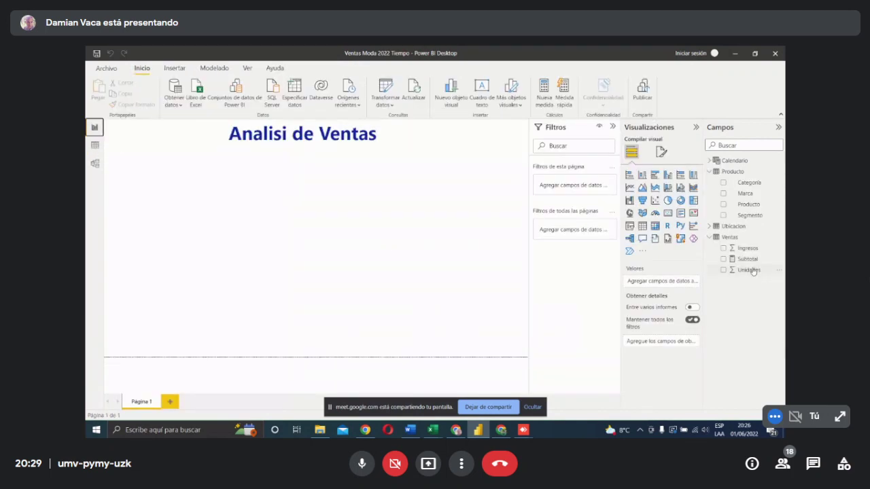
Step: Add the Subtotal measure of the Ventas table to the report page and show it as a card visual
{"action": "left_click_drag", "start_coordinate": [748, 259], "coordinate": [435, 248]}
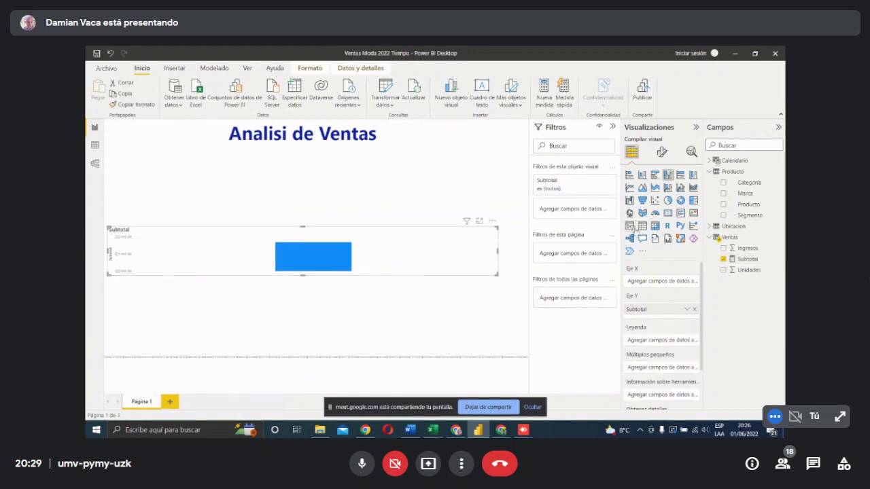
{"action": "left_click", "coordinate": [668, 214]}
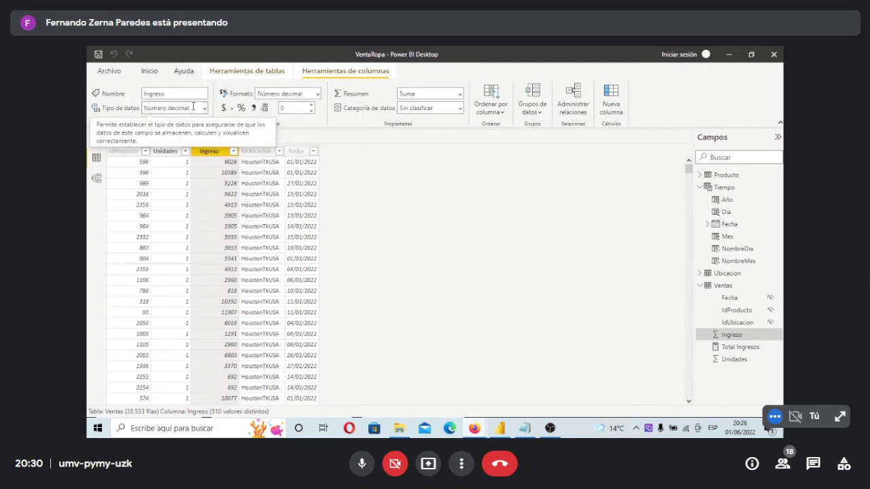
Step: Check the available data types for the Ingreso column in the VentaRopa file's Ventas table
{"action": "left_click", "coordinate": [197, 108]}
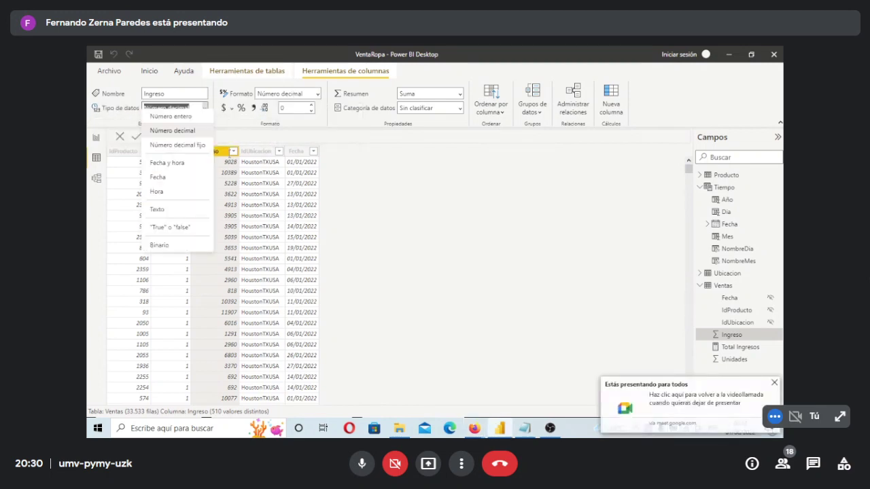
{"action": "left_click", "coordinate": [221, 155]}
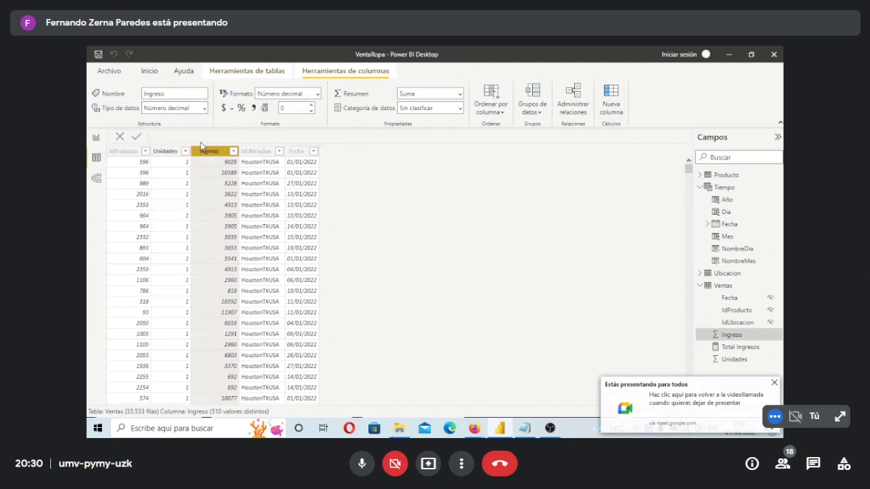
Step: Search Windows for "any", open AnyDesk and accept the incoming remote session request
{"action": "left_click", "coordinate": [174, 429]}
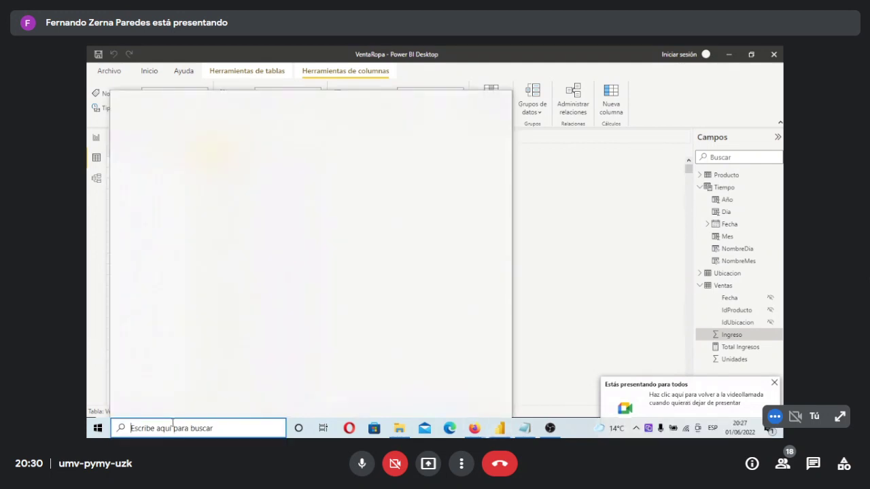
{"action": "type", "text": "any"}
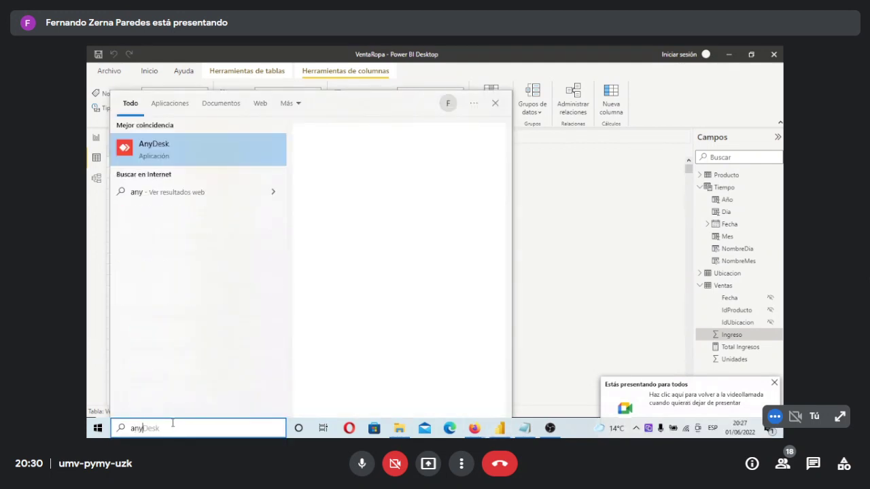
{"action": "key", "text": "Escape"}
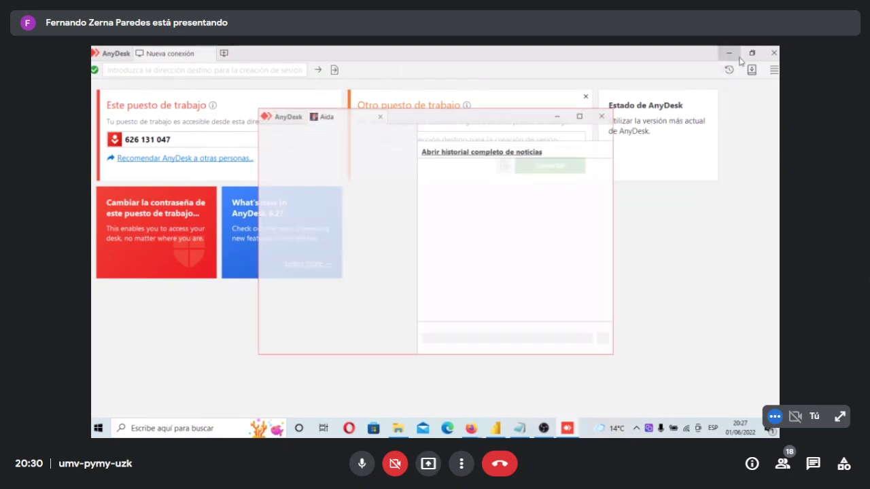
{"action": "left_click", "coordinate": [365, 236]}
{"action": "left_click", "coordinate": [315, 333]}
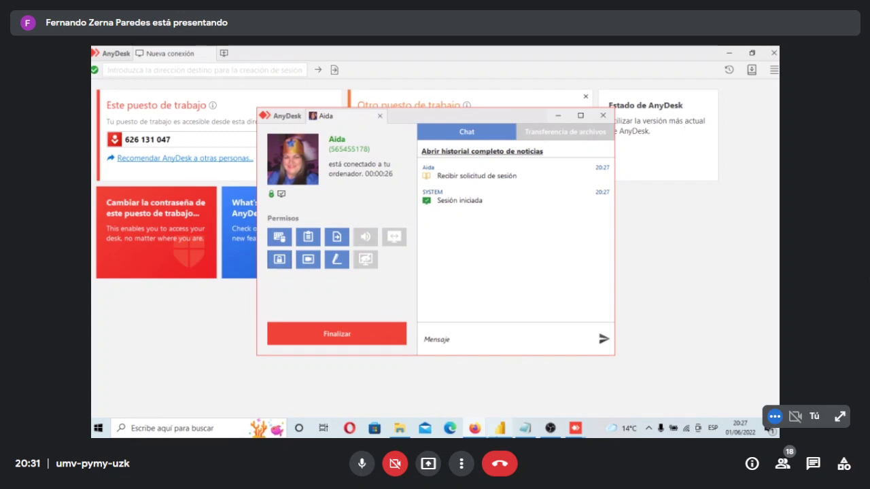
Step: Switch back to Power BI Desktop and review the values of the Ventas table's Ingreso column
{"action": "left_click", "coordinate": [500, 429]}
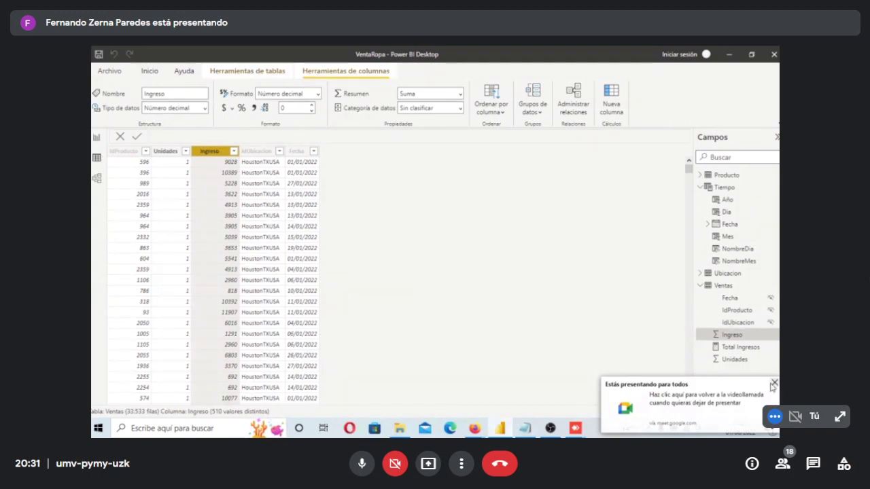
{"action": "left_click", "coordinate": [773, 383]}
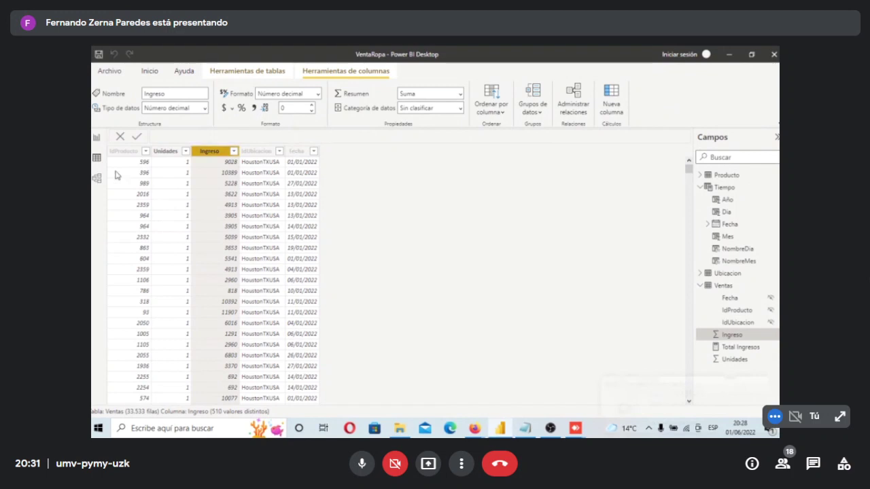
{"action": "left_click", "coordinate": [723, 286]}
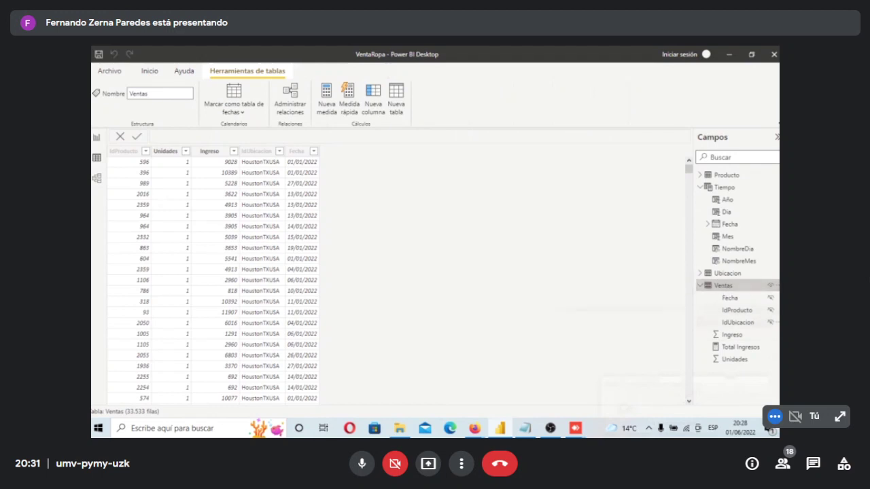
{"action": "left_click", "coordinate": [211, 153]}
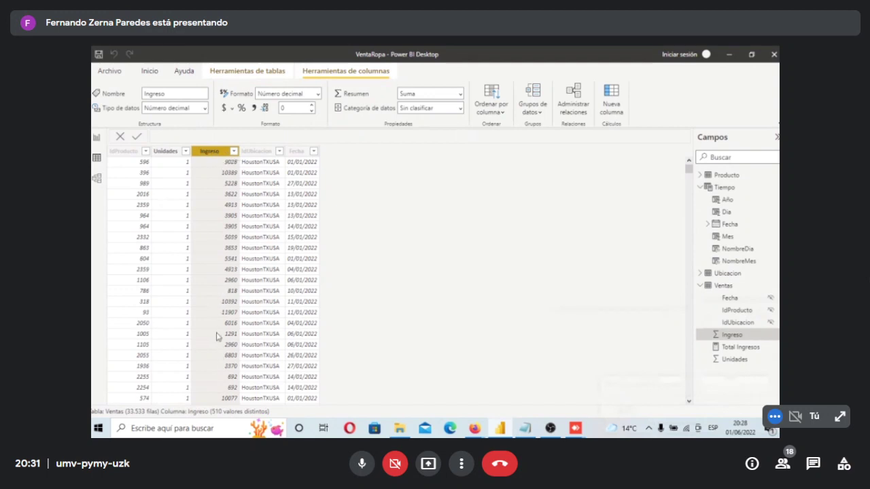
{"action": "scroll", "coordinate": [217, 306], "scroll_direction": "down", "scroll_amount": 3}
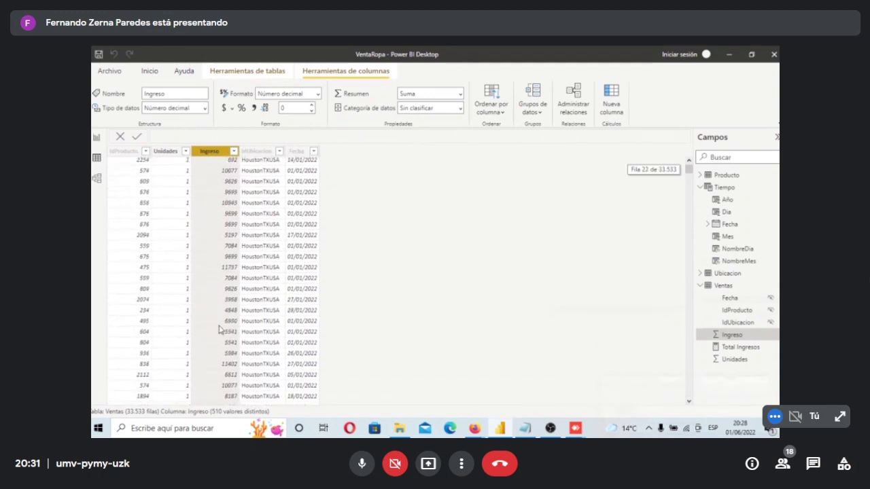
{"action": "scroll", "coordinate": [216, 211], "scroll_direction": "up", "scroll_amount": 1}
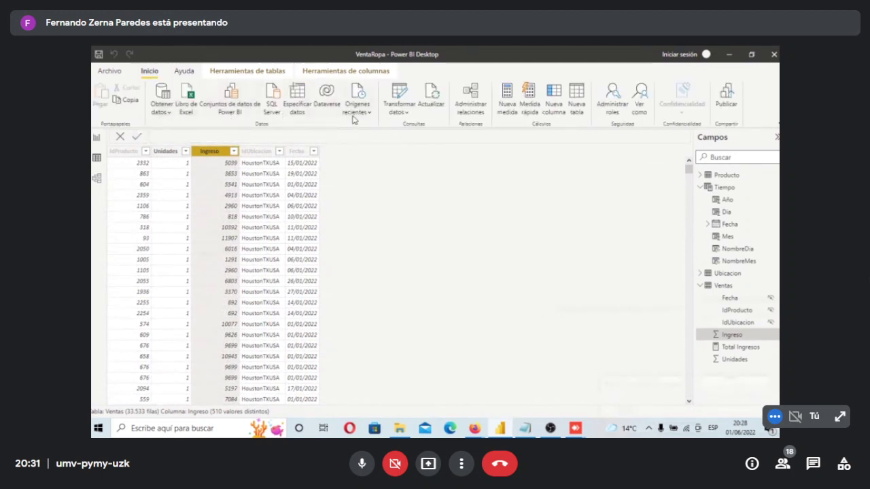
Step: Open the Power Query editor and examine the Ventas query's Ingreso values and the data types of its Ingreso and Fecha columns
{"action": "left_click", "coordinate": [398, 111]}
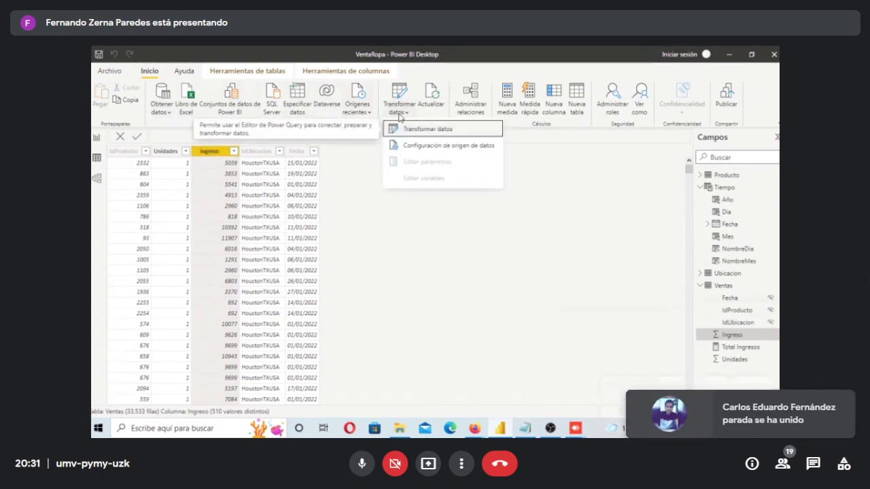
{"action": "left_click", "coordinate": [407, 129]}
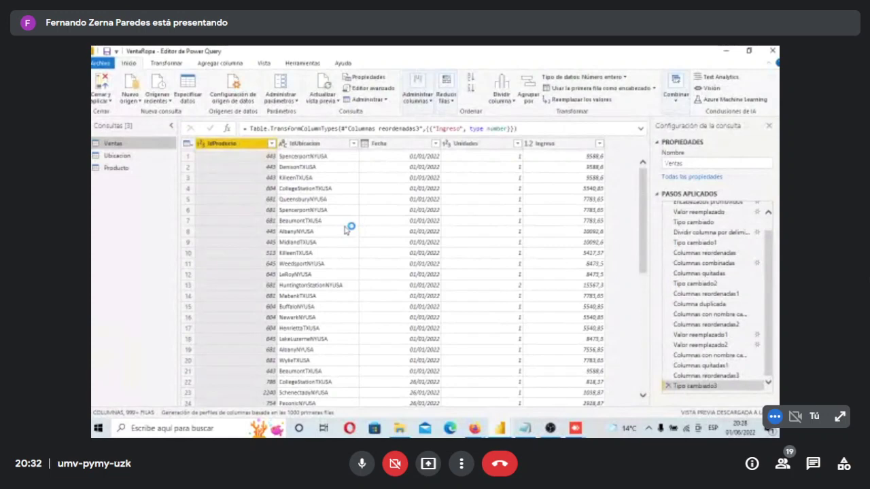
{"action": "left_click", "coordinate": [572, 231]}
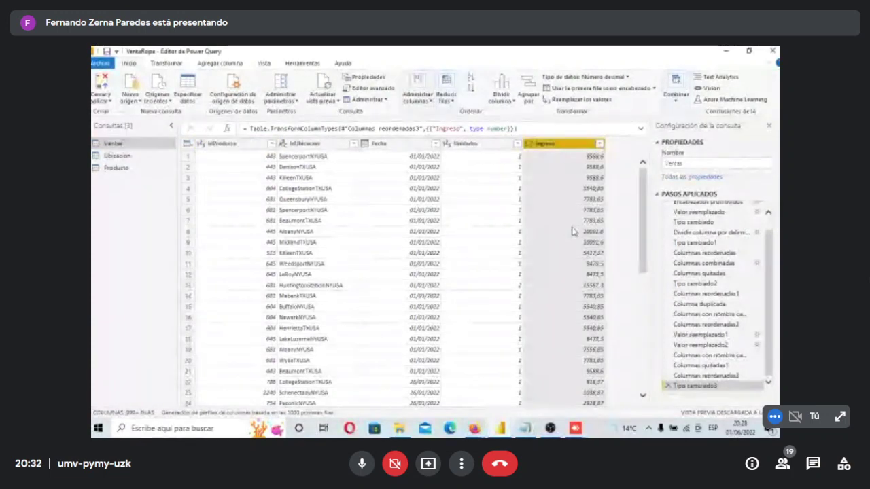
{"action": "scroll", "coordinate": [585, 259], "scroll_direction": "down", "scroll_amount": 5}
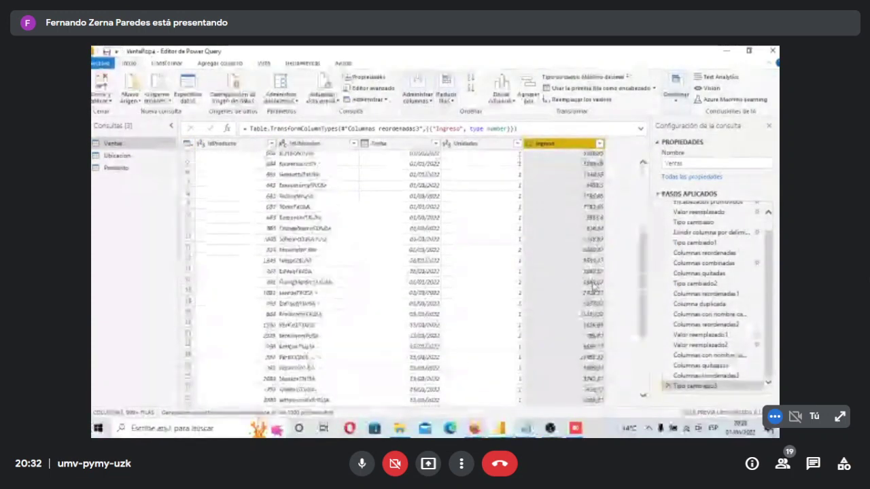
{"action": "scroll", "coordinate": [594, 288], "scroll_direction": "down", "scroll_amount": 5}
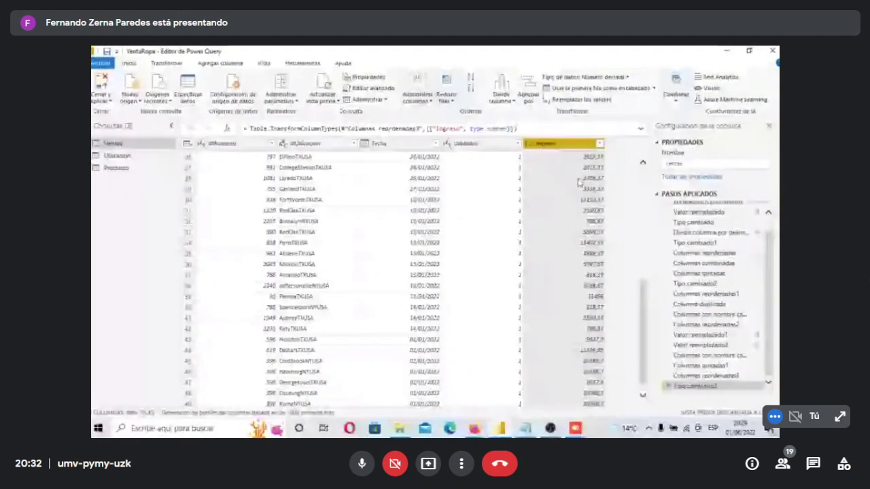
{"action": "scroll", "coordinate": [589, 352], "scroll_direction": "down", "scroll_amount": 4}
{"action": "scroll", "coordinate": [588, 352], "scroll_direction": "down", "scroll_amount": 5}
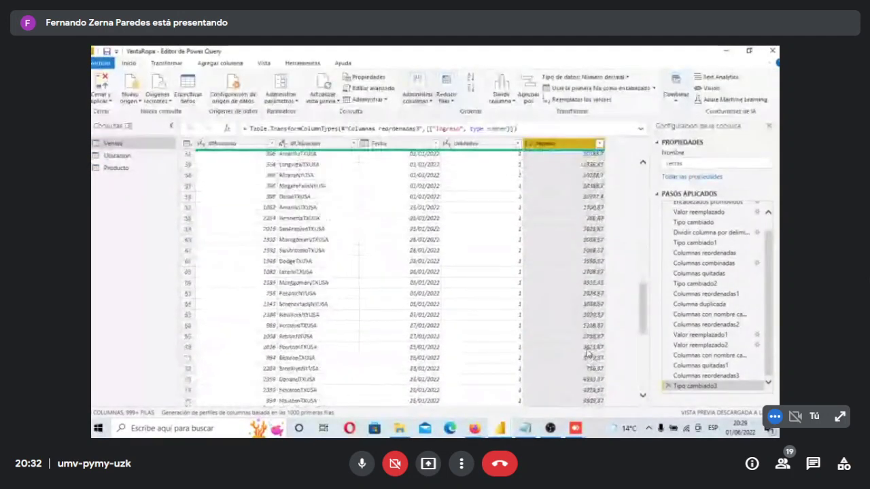
{"action": "scroll", "coordinate": [589, 352], "scroll_direction": "down", "scroll_amount": 20}
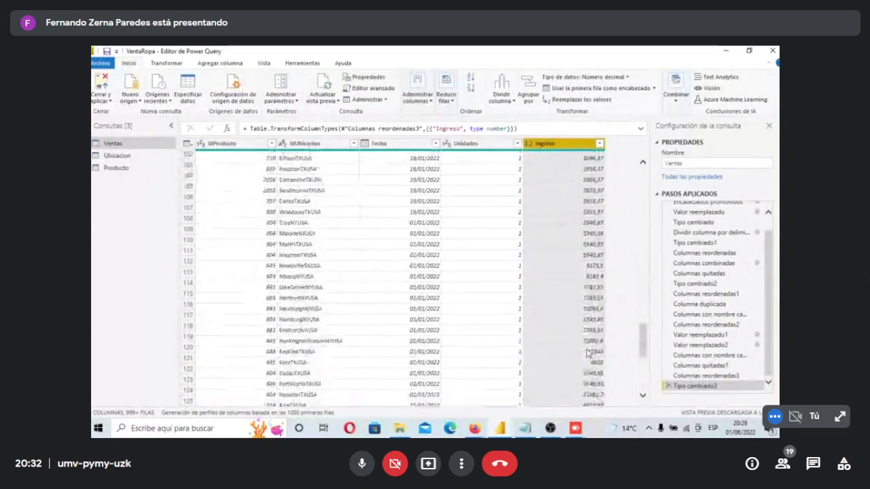
{"action": "scroll", "coordinate": [588, 352], "scroll_direction": "down", "scroll_amount": 3}
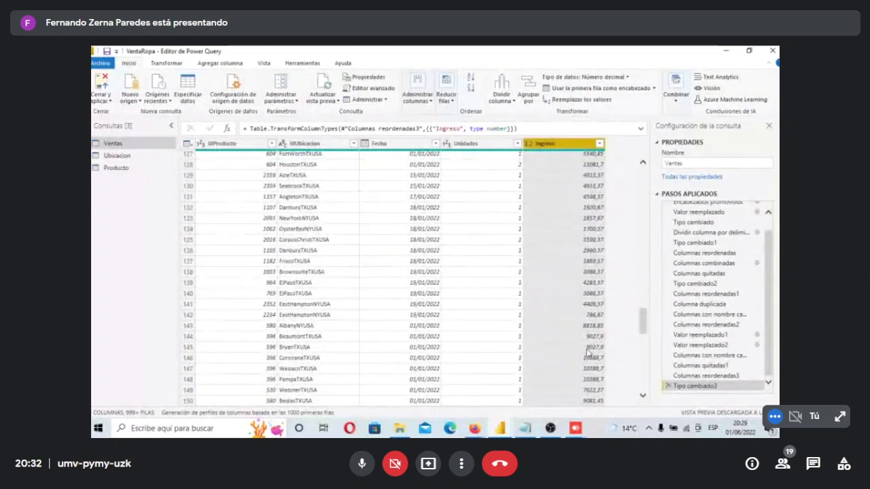
{"action": "left_click", "coordinate": [389, 146]}
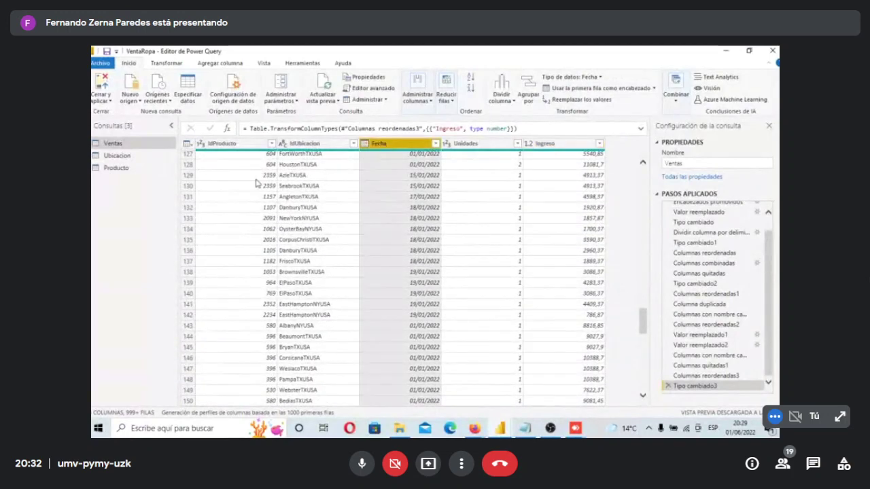
Step: Review the Ubicacion and Producto queries, and close the editor applying the changes
{"action": "left_click", "coordinate": [117, 156]}
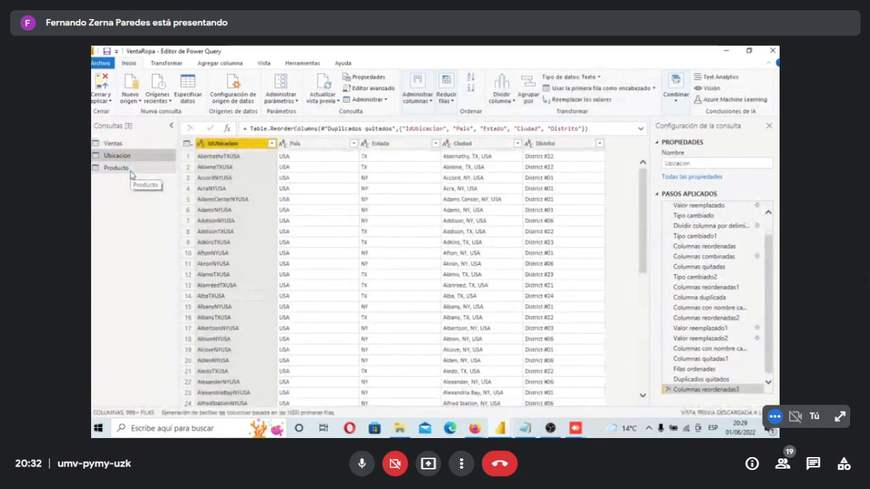
{"action": "left_click", "coordinate": [129, 170]}
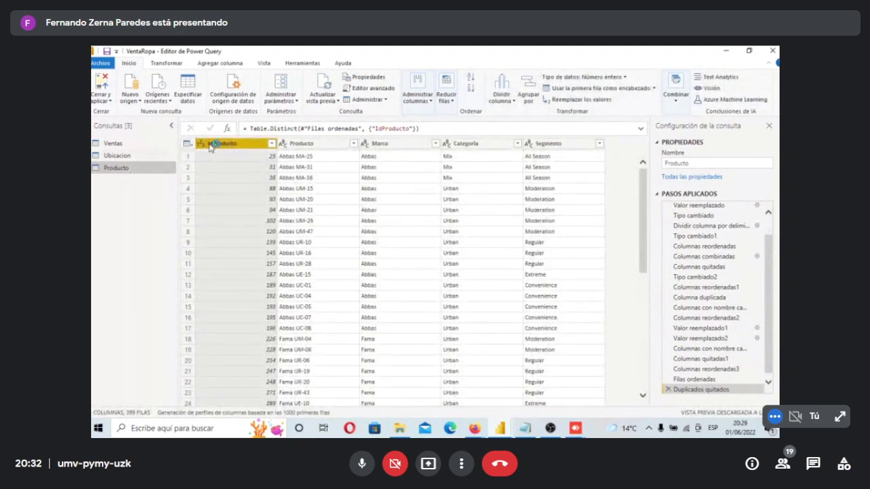
{"action": "left_click", "coordinate": [116, 155]}
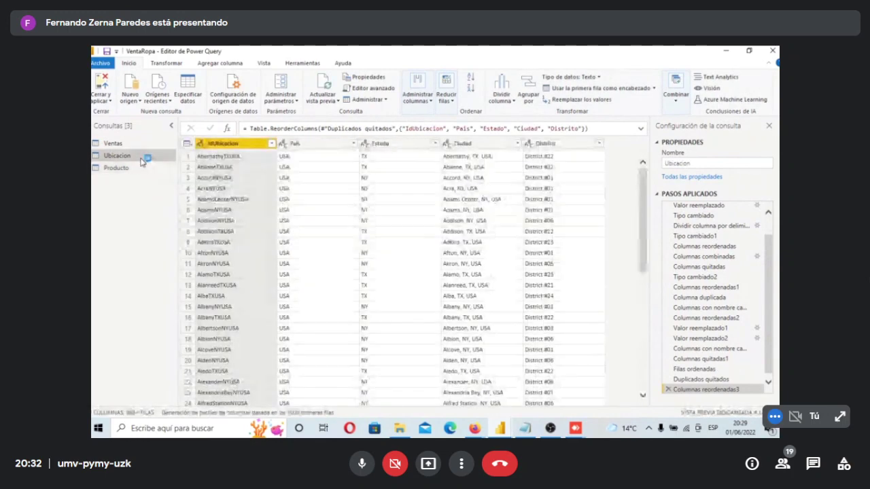
{"action": "left_click", "coordinate": [101, 100]}
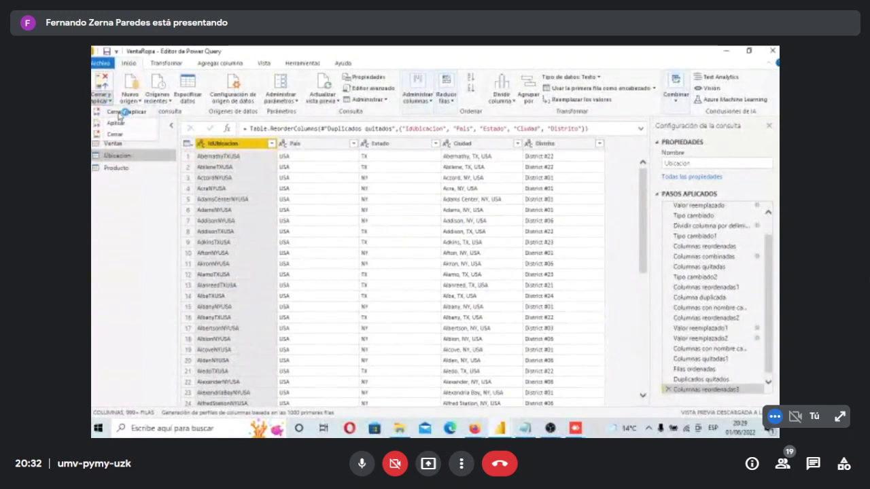
{"action": "left_click", "coordinate": [120, 112]}
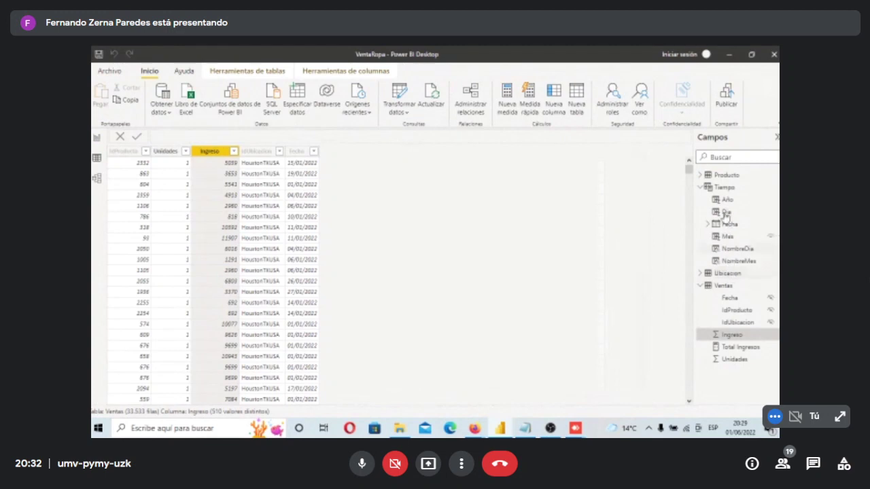
Step: Set the Ventas table's Ingreso column to the Número decimal data type with 2 decimal places
{"action": "left_click", "coordinate": [733, 290]}
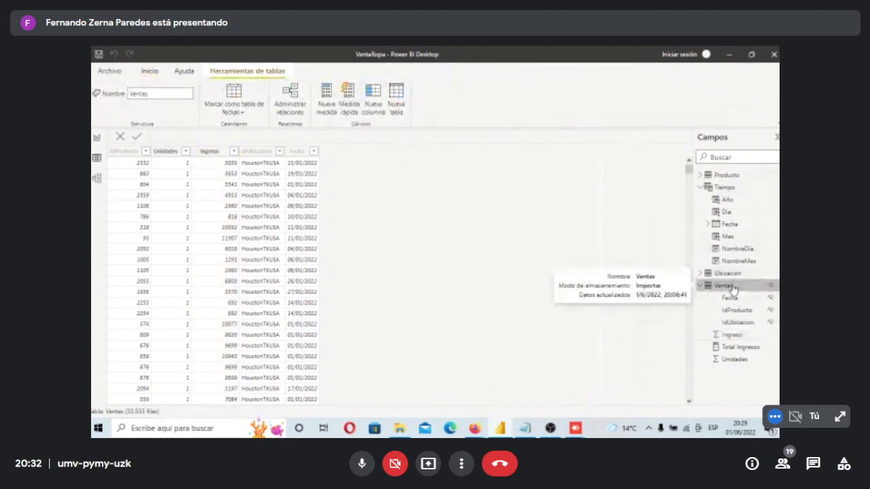
{"action": "left_click", "coordinate": [209, 152]}
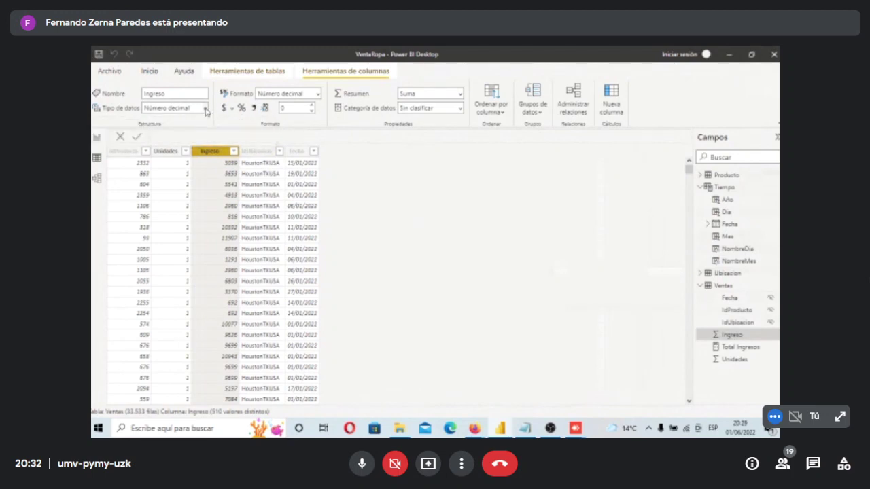
{"action": "left_click", "coordinate": [204, 107]}
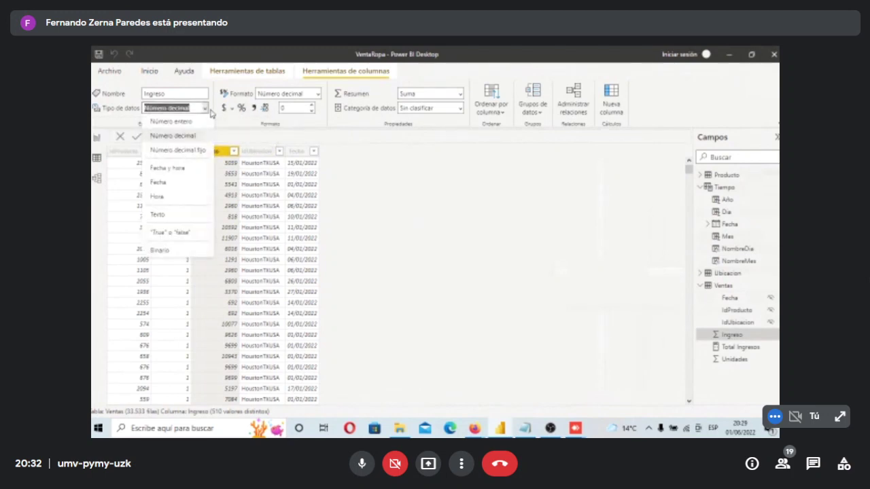
{"action": "left_click", "coordinate": [200, 136]}
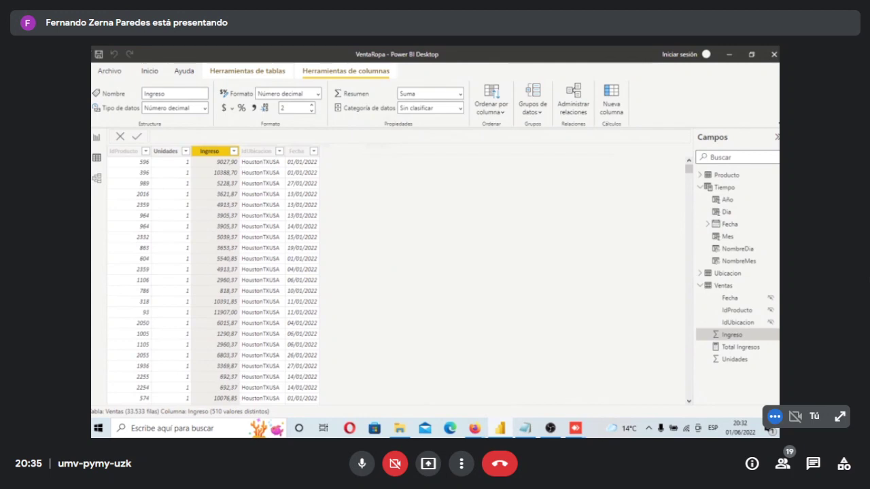
Step: Examine the relationships between the tables in the model view and check the report page
{"action": "left_click", "coordinate": [97, 180]}
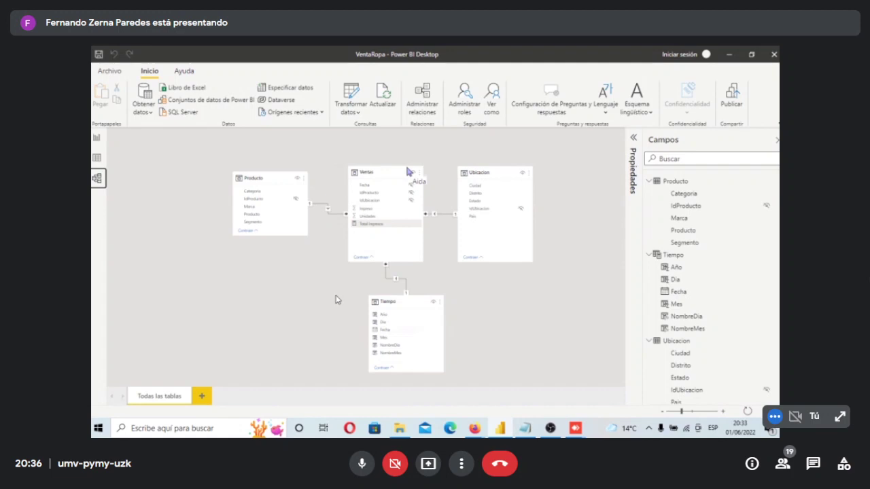
{"action": "left_click", "coordinate": [96, 140]}
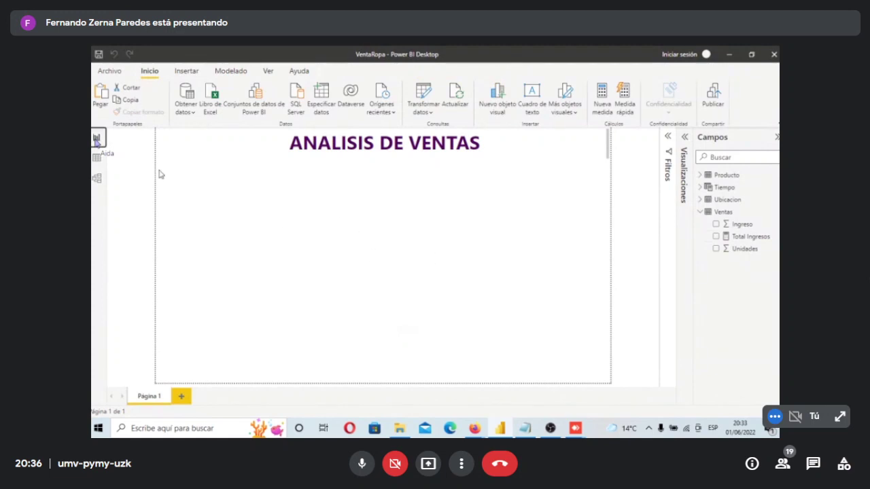
{"action": "left_click", "coordinate": [98, 180]}
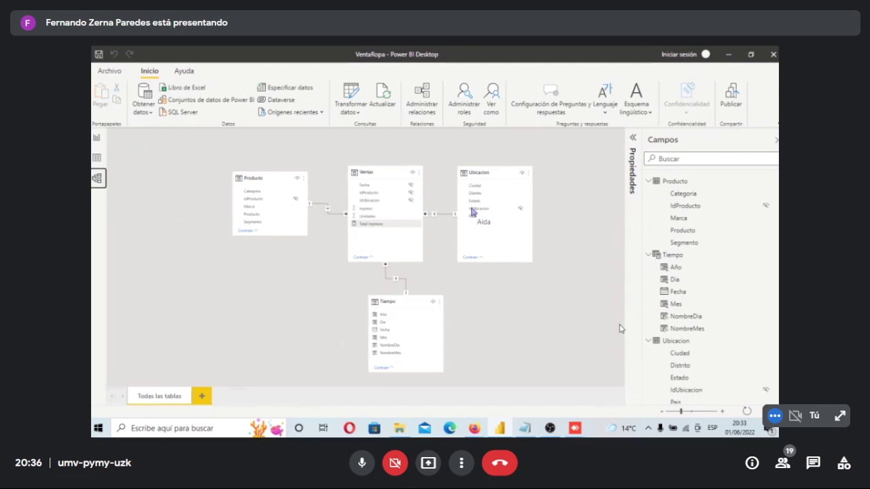
Step: Shrink the Ingresos $us por Categoria donut chart to fit beneath the logo, clear of the bar chart, and deselect it
{"action": "mouse_move", "coordinate": [620, 329]}
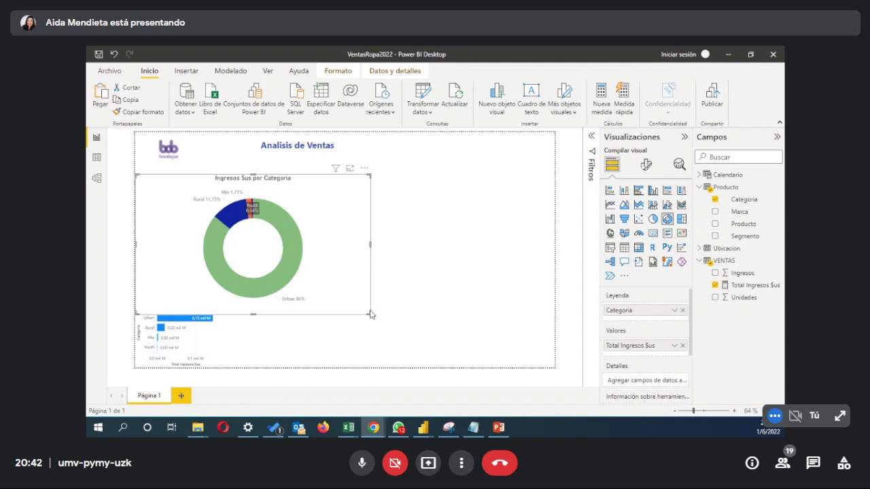
{"action": "left_click_drag", "start_coordinate": [369, 314], "coordinate": [251, 249]}
{"action": "left_click", "coordinate": [261, 260]}
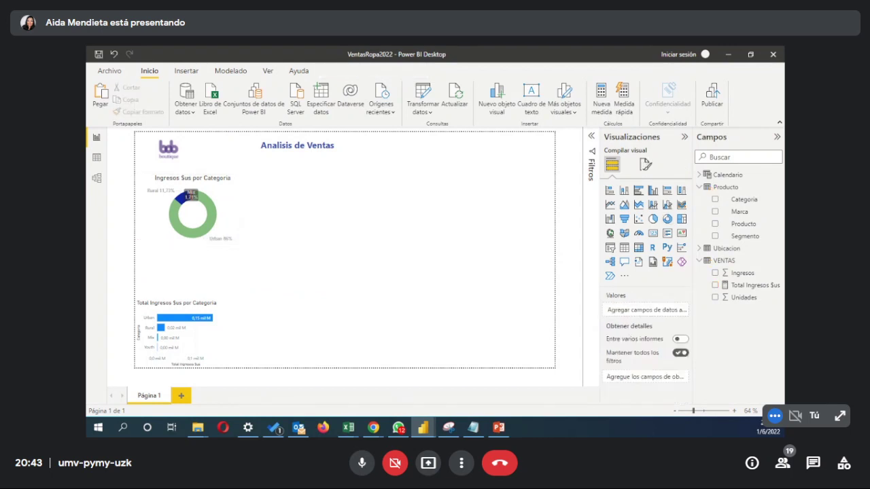
{"action": "left_click", "coordinate": [499, 427]}
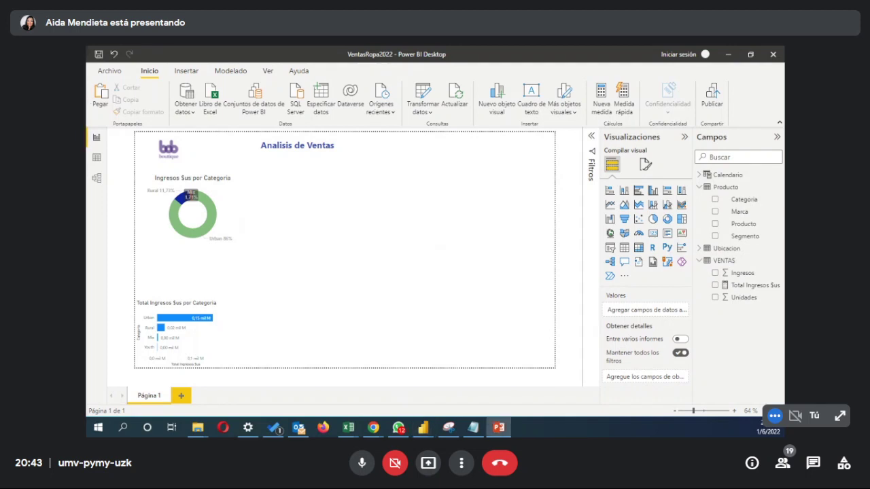
{"action": "key", "text": "alt+Tab"}
{"action": "key", "text": "alt+Tab"}
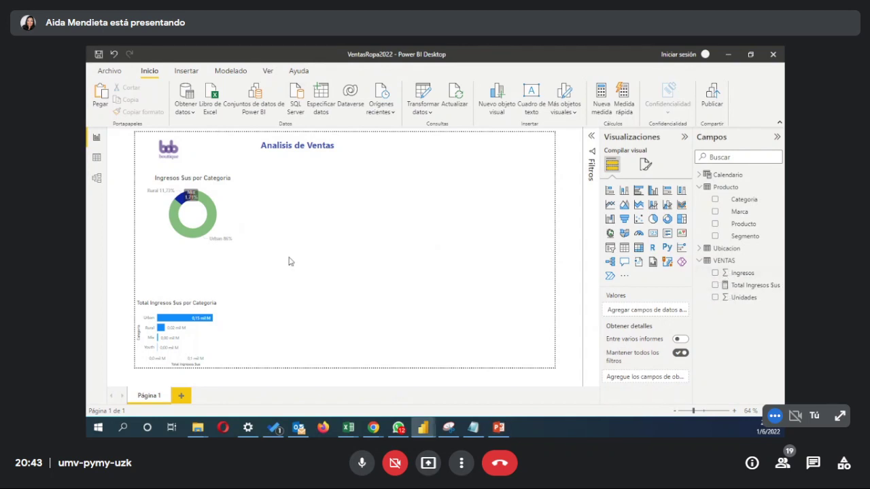
Step: Create a table of Marca and Total Ingresos $us beside the donut chart, convert it to a clustered column chart and resize it
{"action": "left_click_drag", "start_coordinate": [737, 214], "coordinate": [343, 208]}
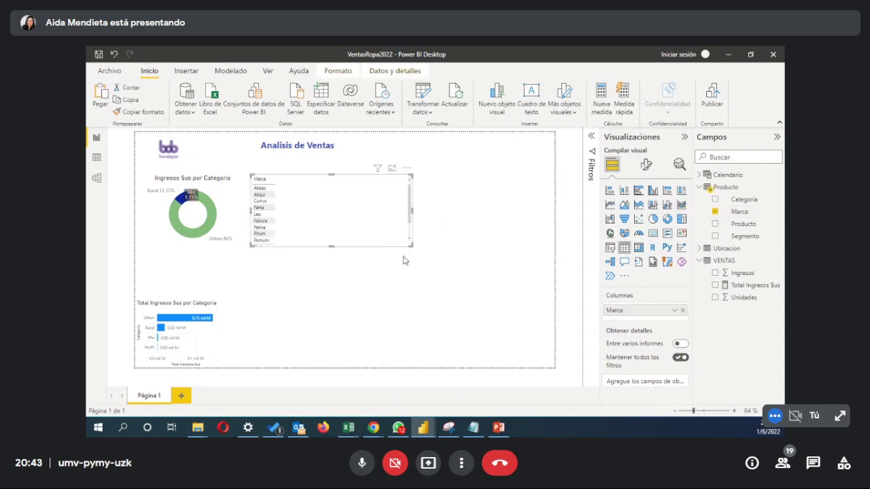
{"action": "left_click_drag", "start_coordinate": [409, 255], "coordinate": [420, 270]}
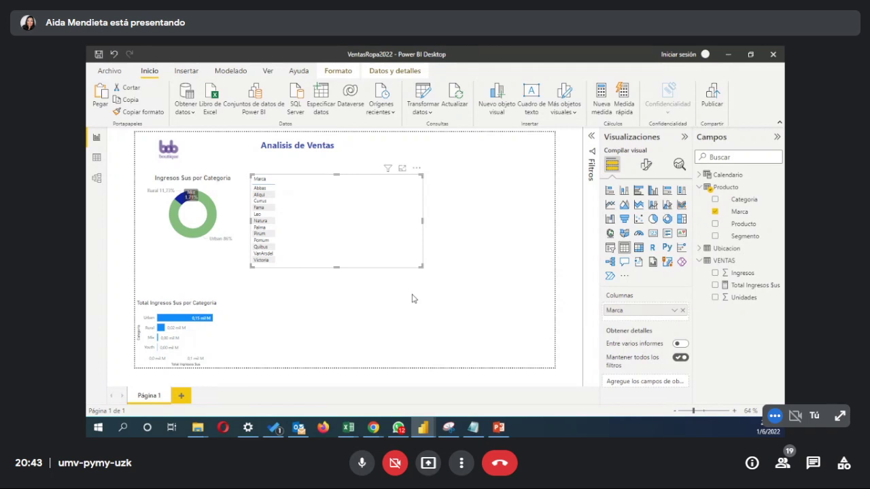
{"action": "left_click_drag", "start_coordinate": [751, 286], "coordinate": [353, 234]}
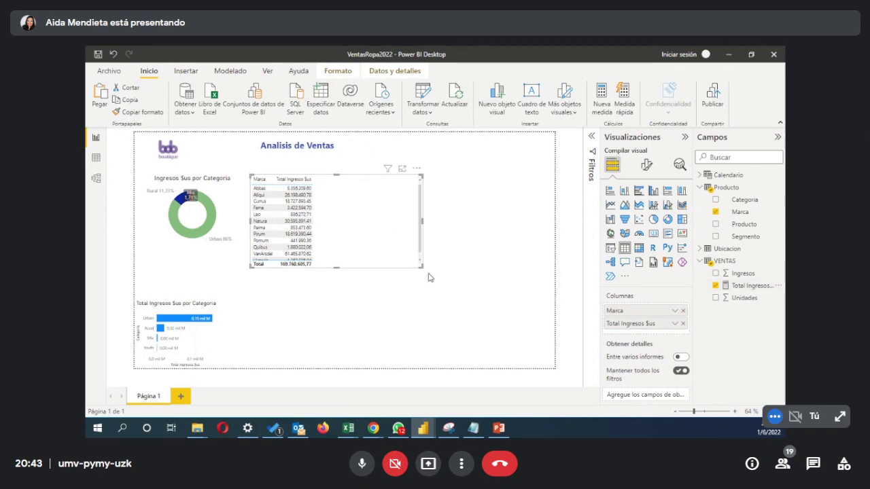
{"action": "left_click_drag", "start_coordinate": [419, 267], "coordinate": [388, 278]}
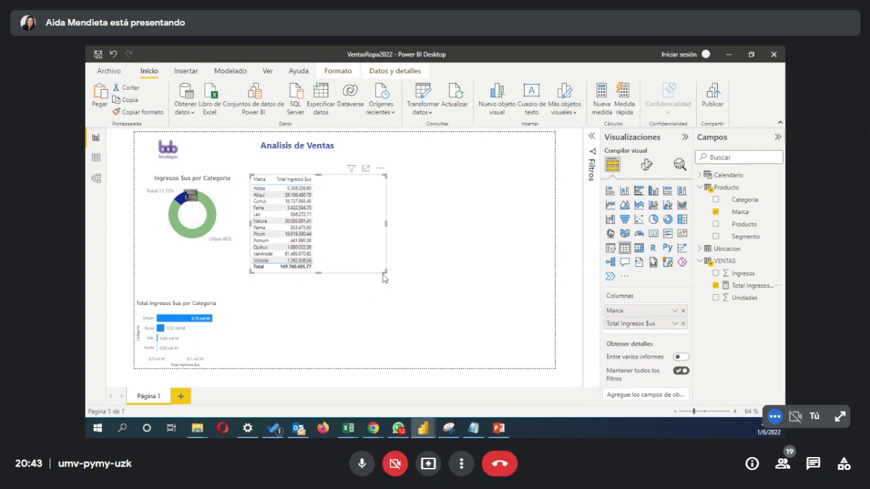
{"action": "left_click", "coordinate": [654, 192]}
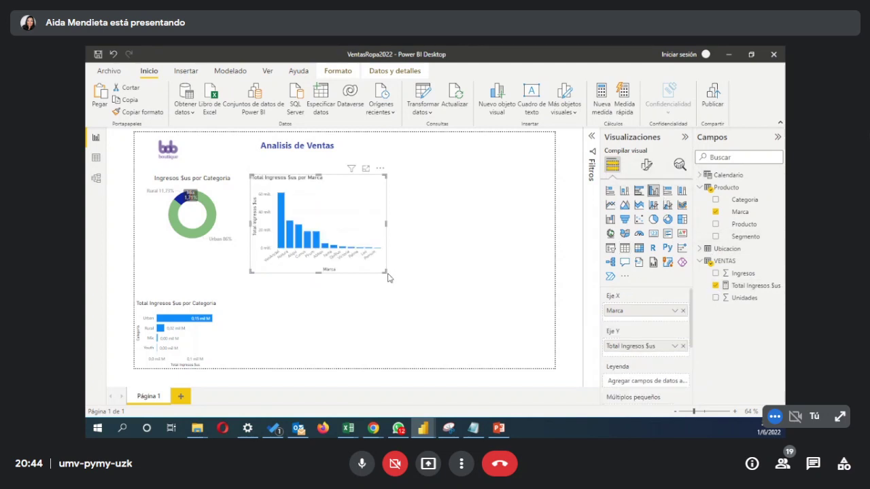
{"action": "left_click_drag", "start_coordinate": [386, 271], "coordinate": [420, 280]}
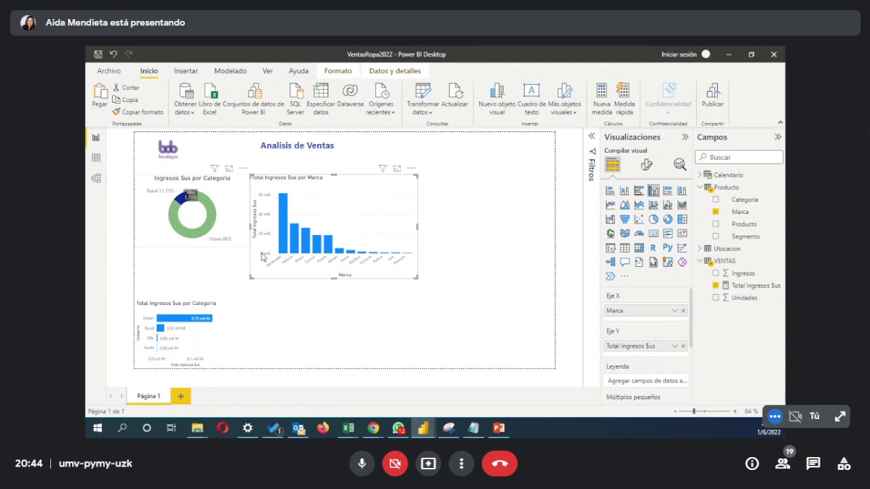
Step: Try the income-by-Marca visual as a donut chart, a pie chart and a treemap
{"action": "left_click", "coordinate": [668, 221]}
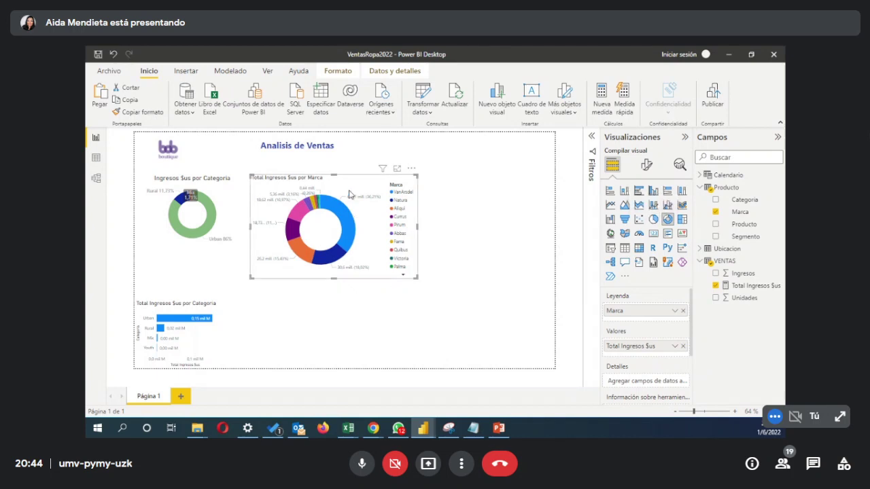
{"action": "mouse_move", "coordinate": [415, 275]}
{"action": "left_mouse_down"}
{"action": "mouse_move", "coordinate": [398, 250]}
{"action": "mouse_move", "coordinate": [406, 263]}
{"action": "left_mouse_up"}
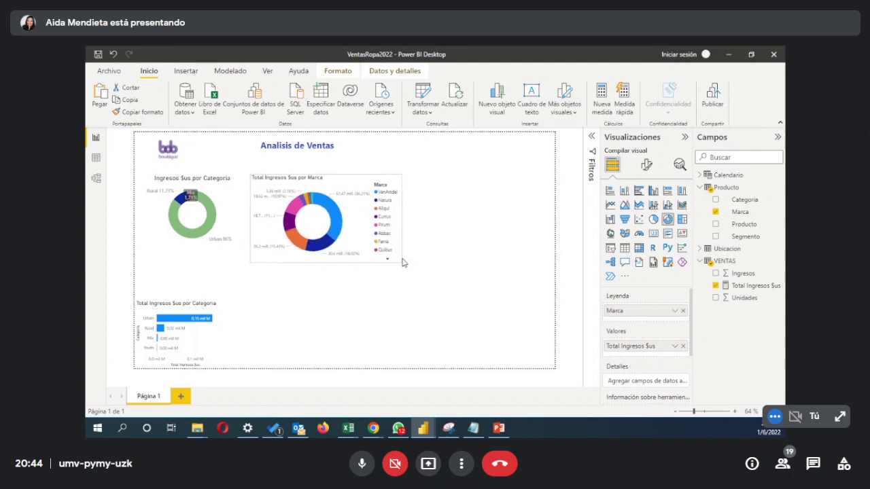
{"action": "left_click", "coordinate": [653, 219]}
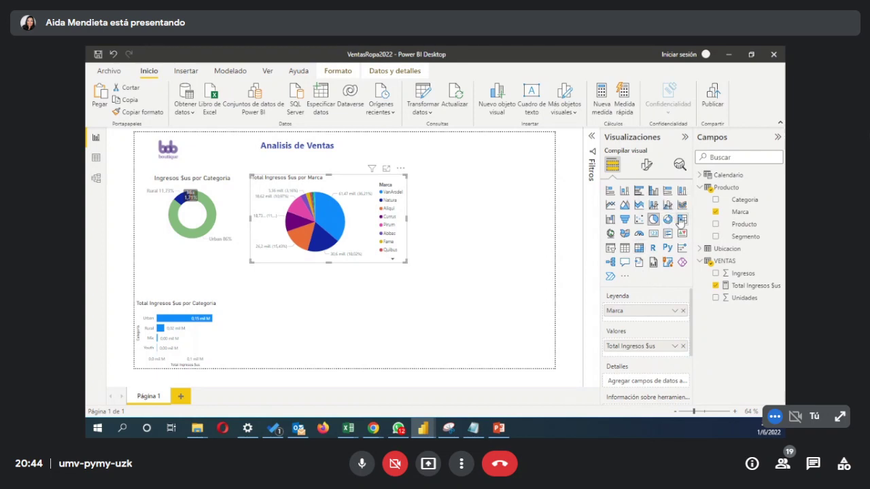
{"action": "left_click", "coordinate": [681, 219]}
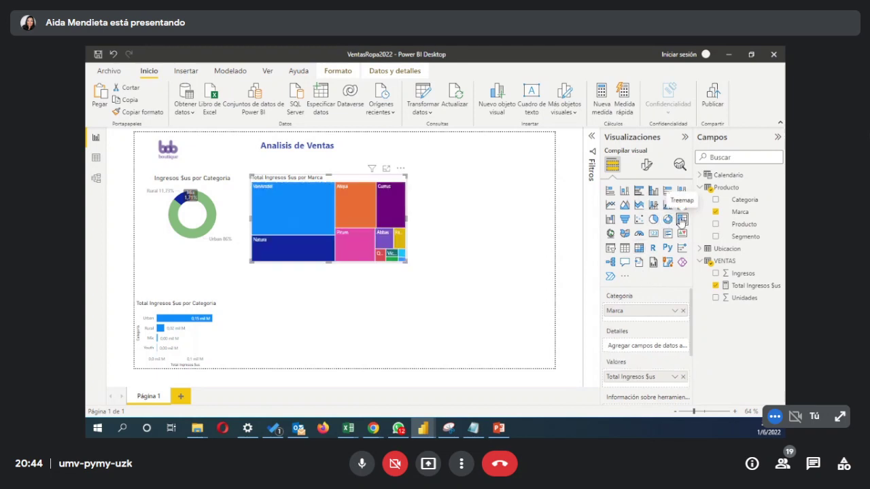
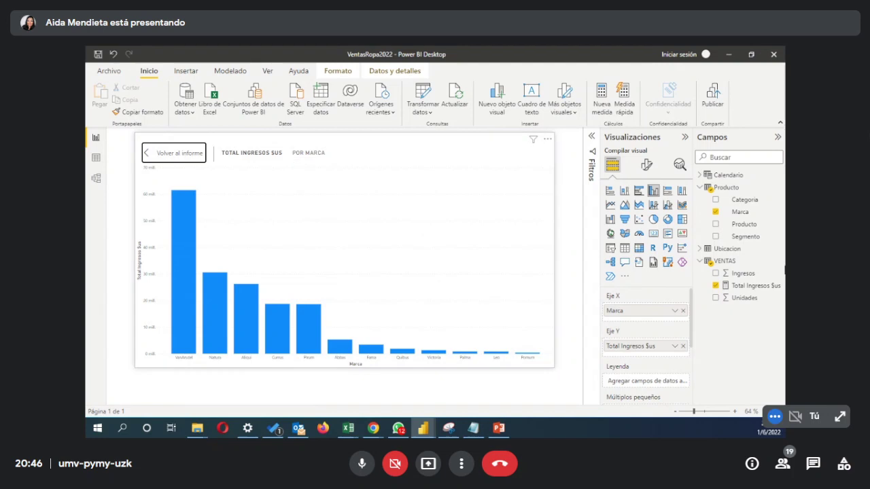
Step: Widen the visual formatting pane and turn on data labels for the income-by-Marca column chart
{"action": "scroll", "coordinate": [623, 370], "scroll_direction": "down", "scroll_amount": 1}
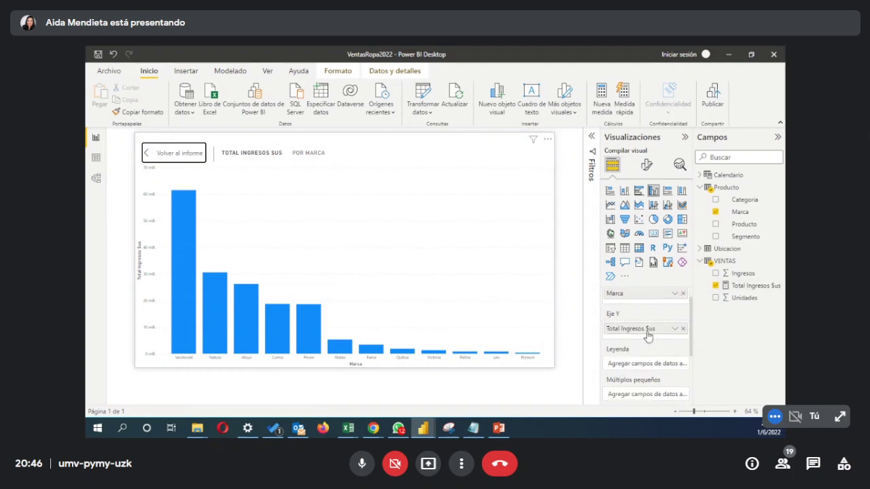
{"action": "scroll", "coordinate": [647, 327], "scroll_direction": "down", "scroll_amount": 1}
{"action": "scroll", "coordinate": [651, 346], "scroll_direction": "down", "scroll_amount": 1}
{"action": "left_click", "coordinate": [647, 166]}
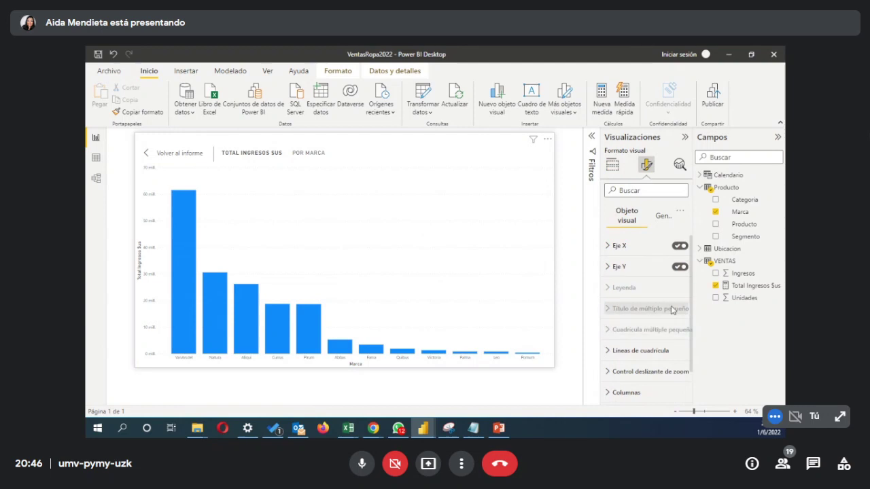
{"action": "left_click_drag", "start_coordinate": [601, 283], "coordinate": [554, 283]}
{"action": "scroll", "coordinate": [598, 350], "scroll_direction": "down", "scroll_amount": 1}
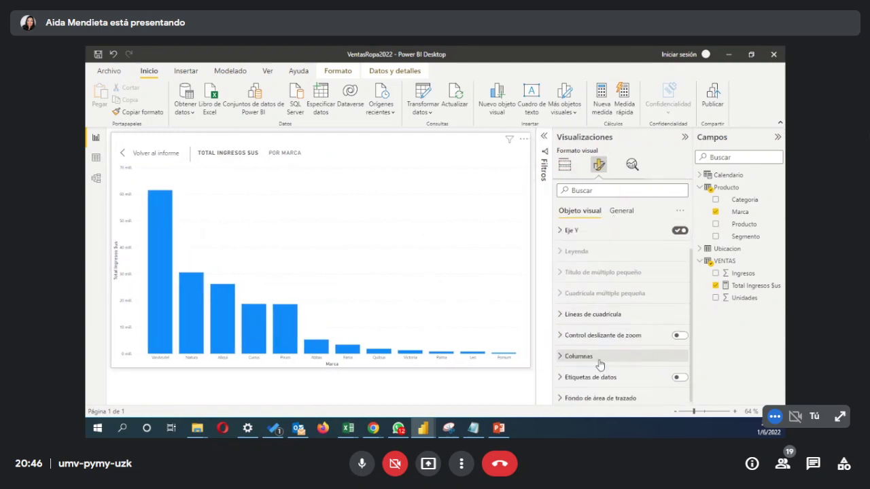
{"action": "left_click", "coordinate": [679, 376]}
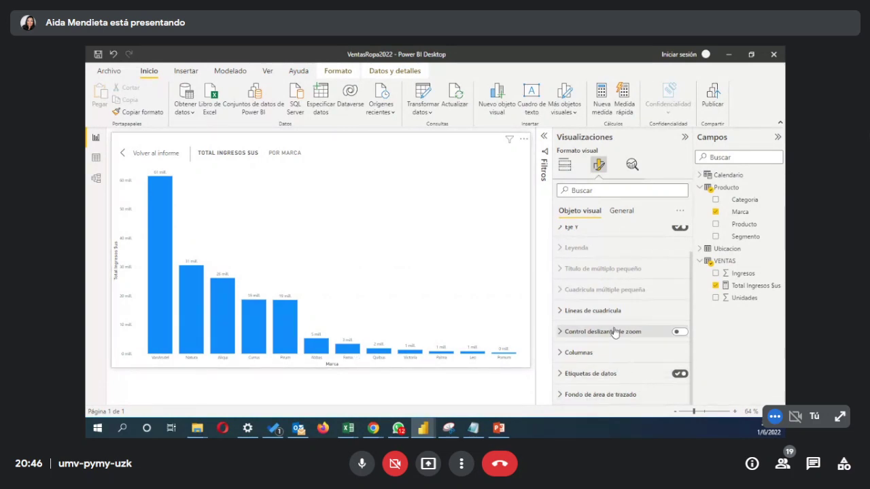
Step: Set the column chart's title to "Ingresos $us por Marca" with font size 15 and centred alignment
{"action": "scroll", "coordinate": [615, 333], "scroll_direction": "up", "scroll_amount": 1}
{"action": "left_click", "coordinate": [625, 211]}
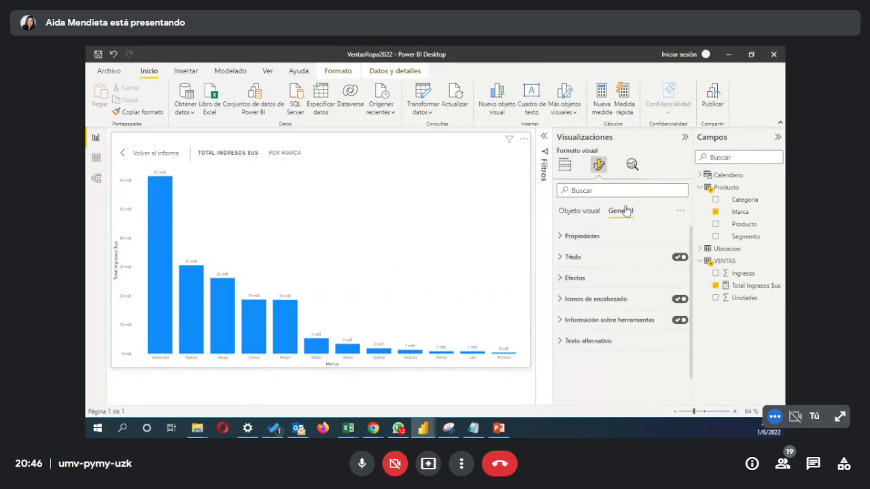
{"action": "left_click", "coordinate": [628, 259]}
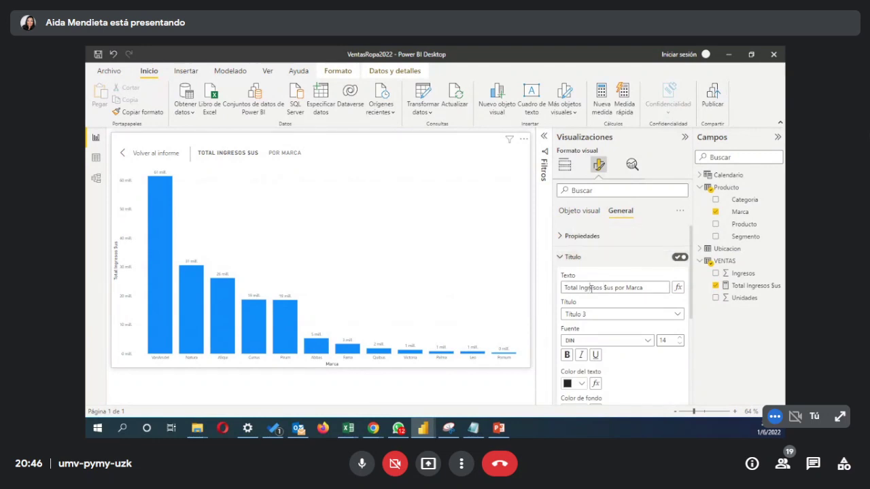
{"action": "left_click_drag", "start_coordinate": [579, 288], "coordinate": [553, 285]}
{"action": "key", "text": "Delete"}
{"action": "key", "text": "Delete"}
{"action": "key", "text": "Delete"}
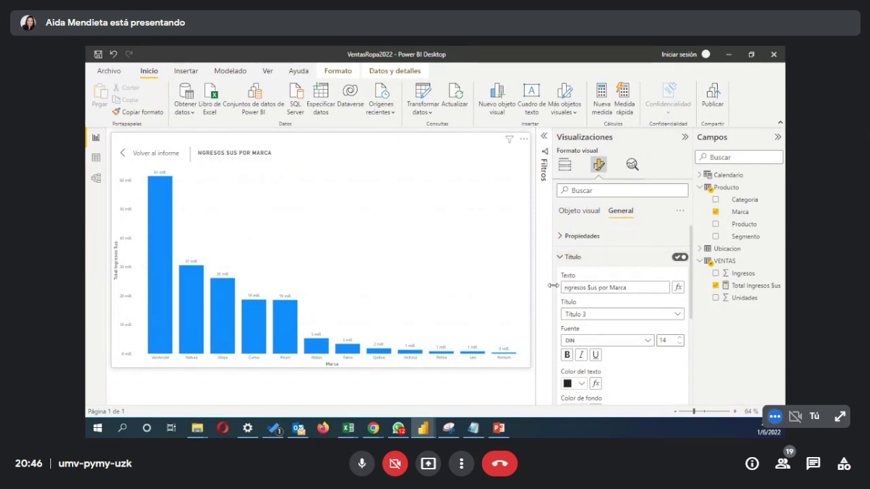
{"action": "type", "text": "I"}
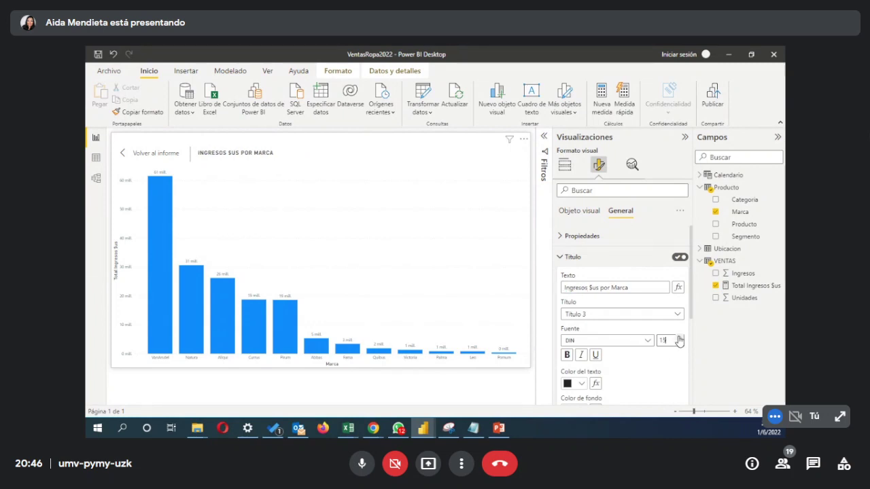
{"action": "scroll", "coordinate": [671, 369], "scroll_direction": "down", "scroll_amount": 2}
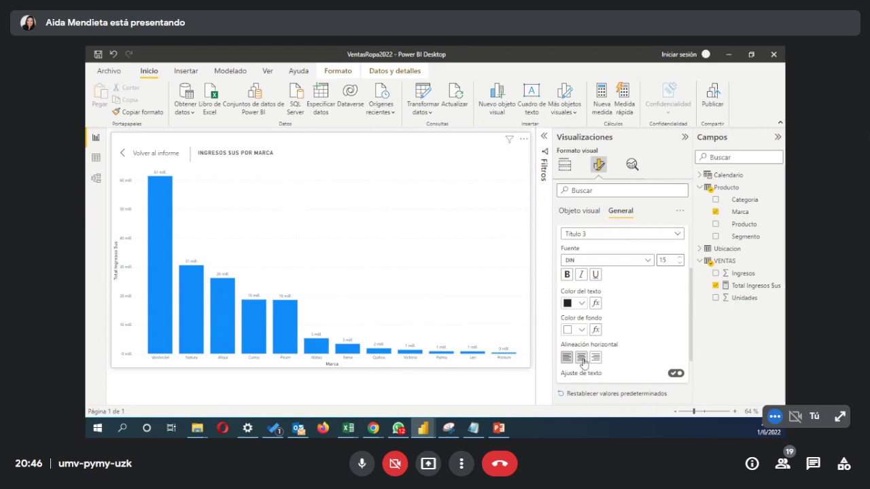
{"action": "left_click", "coordinate": [581, 359]}
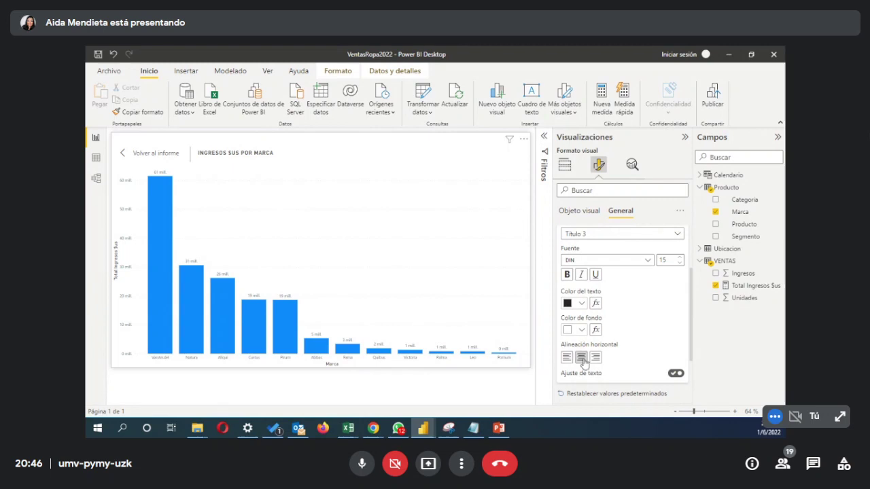
Step: Review the visual and general formatting options available for the income-by-Marca column chart, including its size properties
{"action": "left_click", "coordinate": [563, 166]}
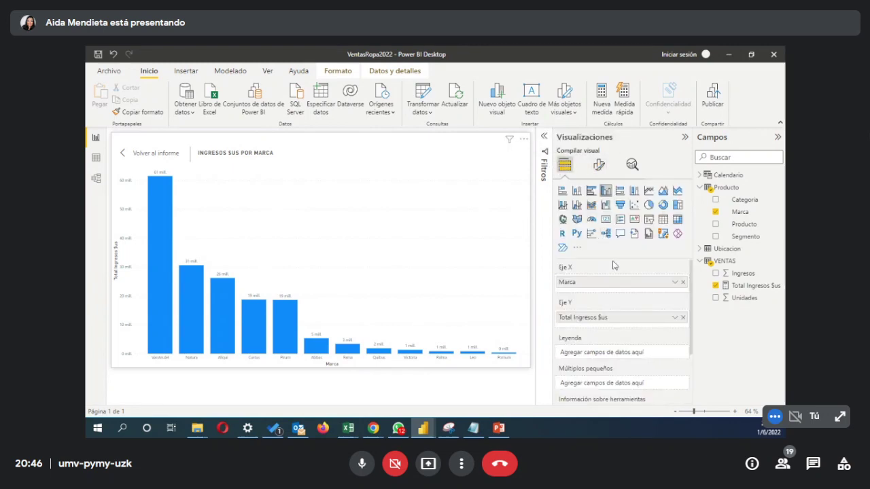
{"action": "left_click", "coordinate": [600, 166]}
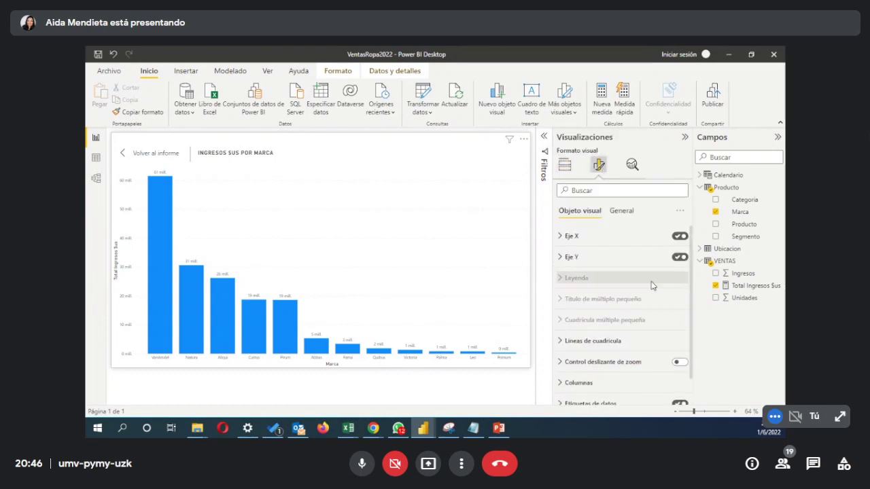
{"action": "scroll", "coordinate": [624, 366], "scroll_direction": "down", "scroll_amount": 1}
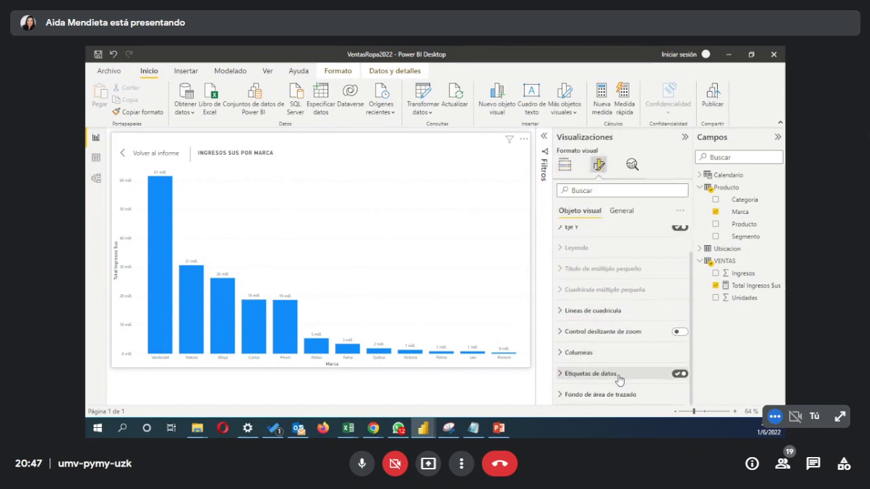
{"action": "scroll", "coordinate": [620, 272], "scroll_direction": "up", "scroll_amount": 2}
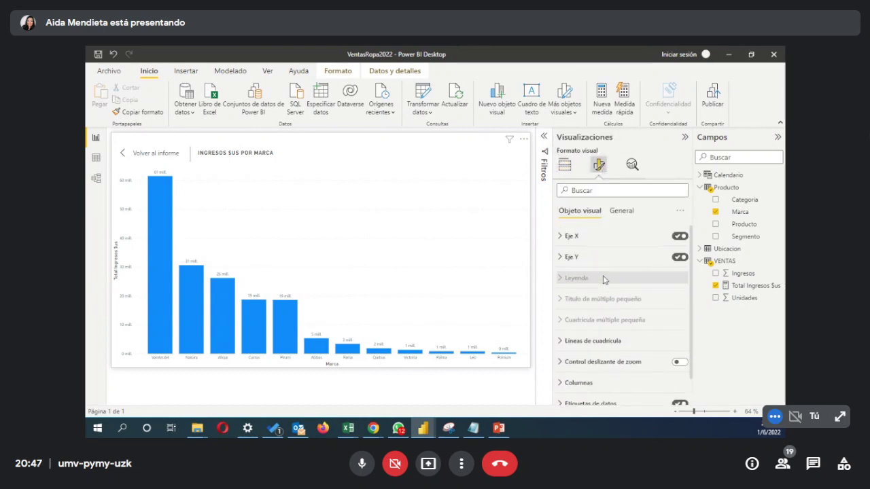
{"action": "left_click", "coordinate": [620, 211]}
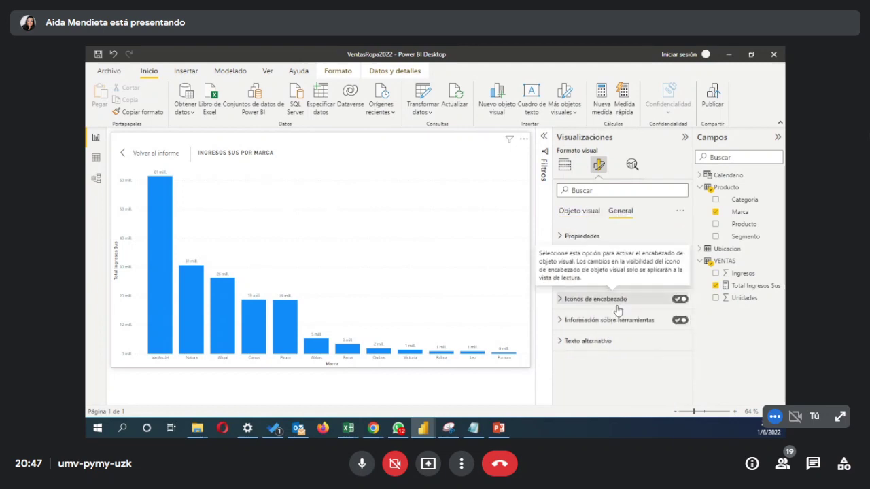
{"action": "left_click", "coordinate": [619, 238]}
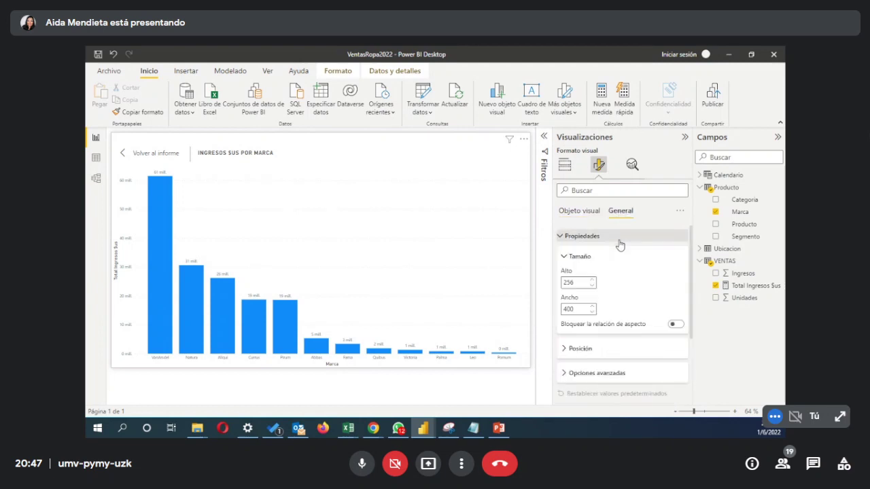
{"action": "left_click", "coordinate": [619, 241]}
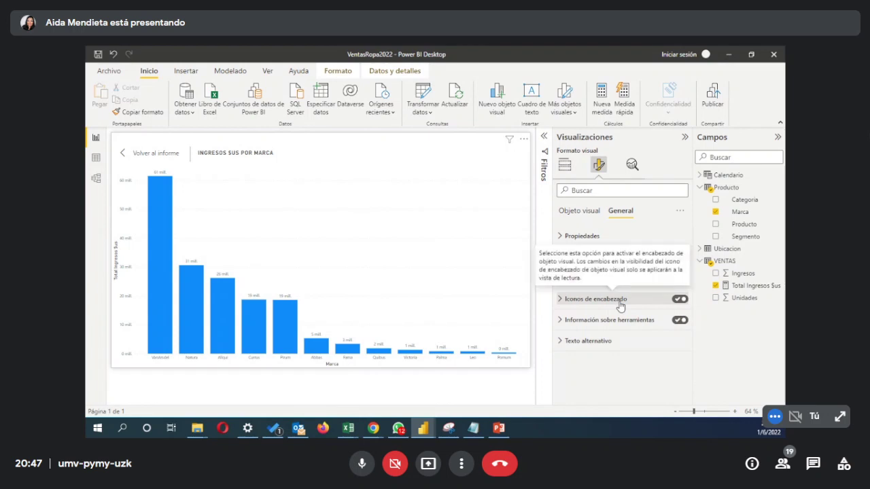
Step: Set the default column colour of the income-by-Marca chart to a light purple theme shade and return to the report page
{"action": "left_click", "coordinate": [582, 212]}
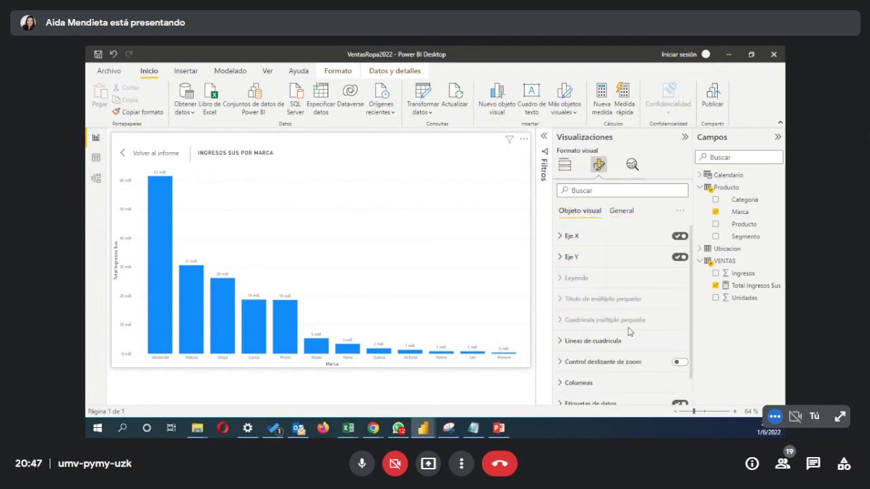
{"action": "left_click", "coordinate": [608, 383]}
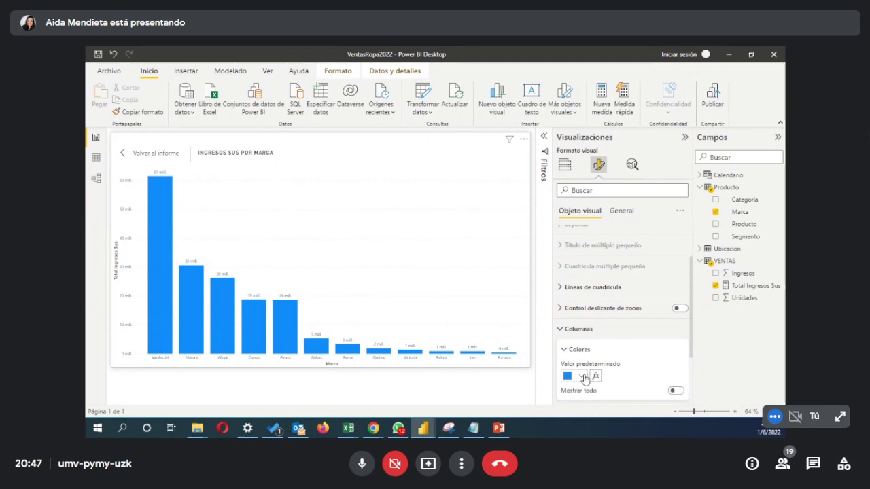
{"action": "left_click", "coordinate": [583, 377]}
{"action": "left_click", "coordinate": [642, 379]}
{"action": "scroll", "coordinate": [639, 379], "scroll_direction": "down", "scroll_amount": 3}
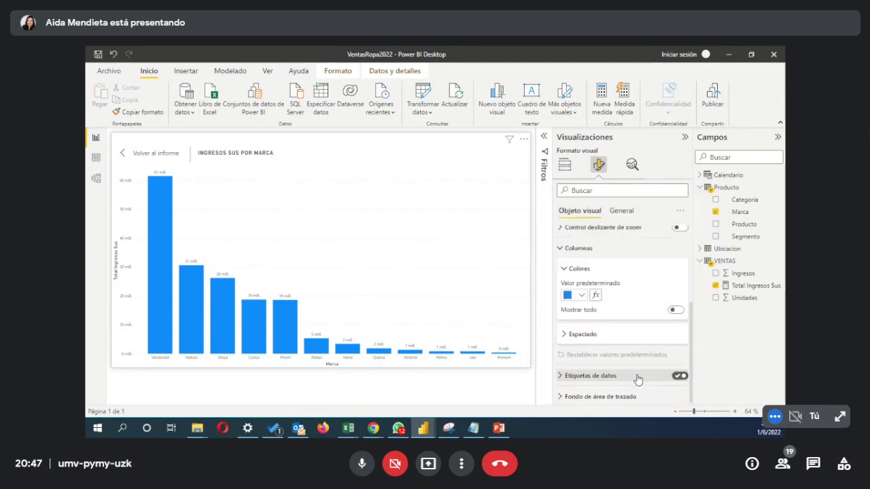
{"action": "left_click", "coordinate": [582, 295]}
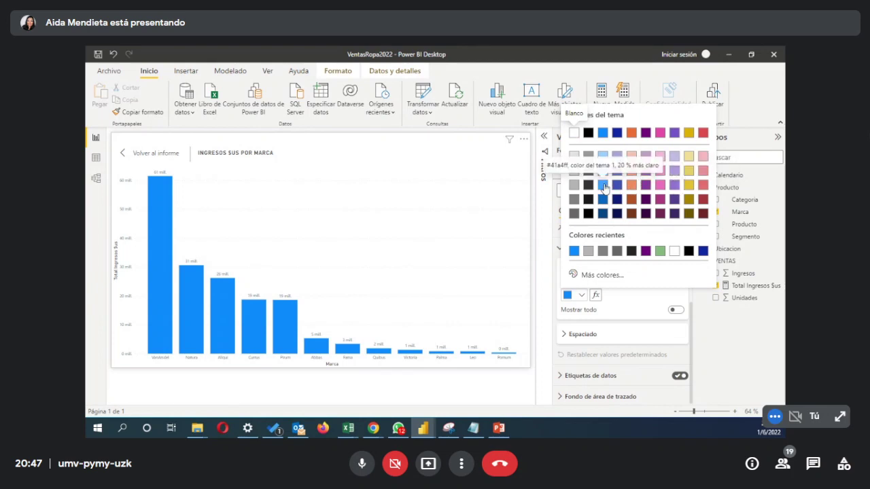
{"action": "left_click", "coordinate": [677, 189]}
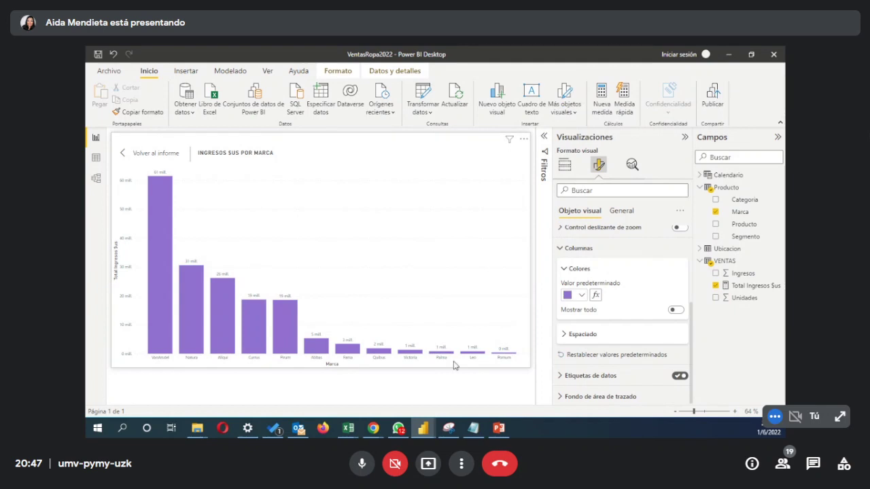
{"action": "left_click", "coordinate": [127, 153]}
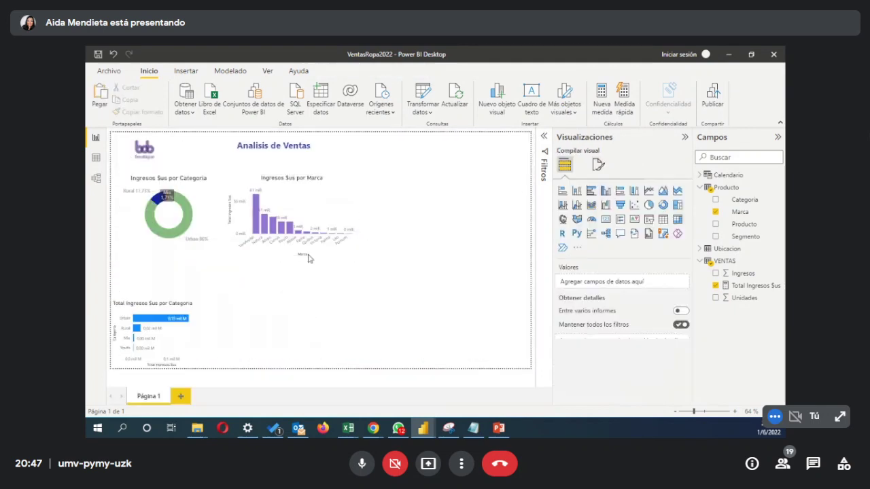
{"action": "left_click", "coordinate": [305, 253]}
{"action": "left_click", "coordinate": [189, 232]}
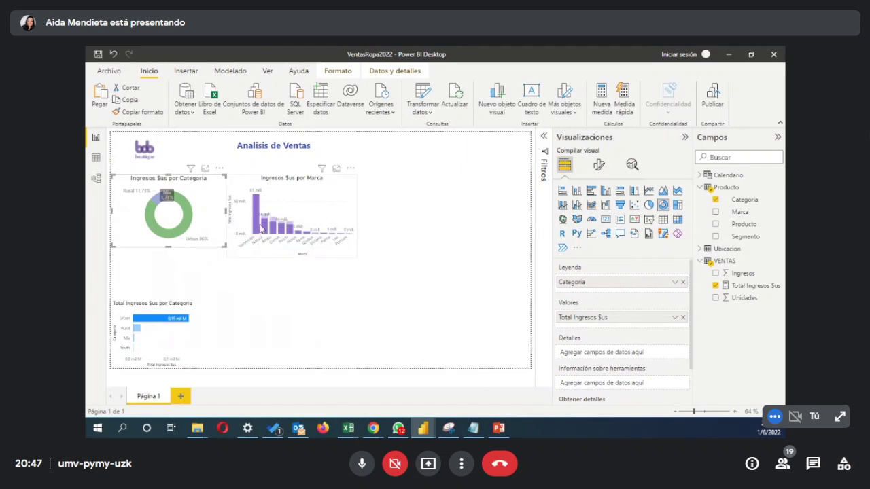
{"action": "left_click", "coordinate": [261, 230]}
{"action": "left_click", "coordinate": [338, 298]}
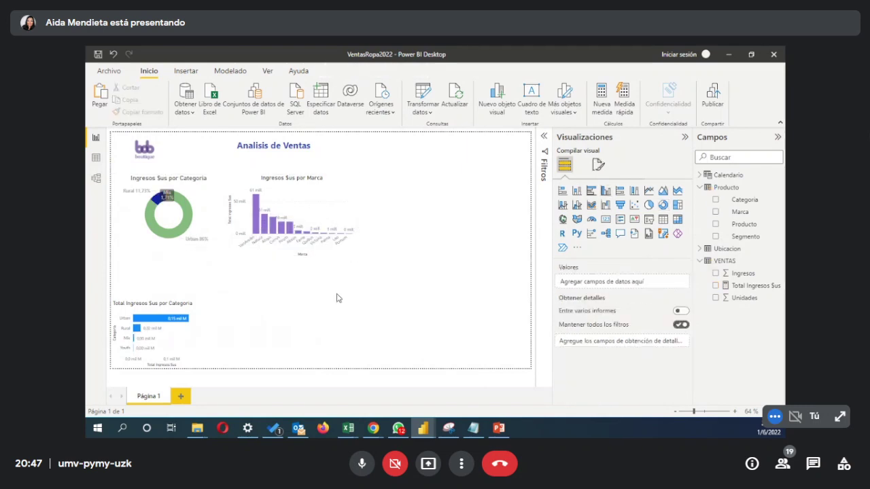
Step: Try adding Categoria below Marca on the X axis of the income-by-Marca column chart
{"action": "left_click", "coordinate": [337, 255]}
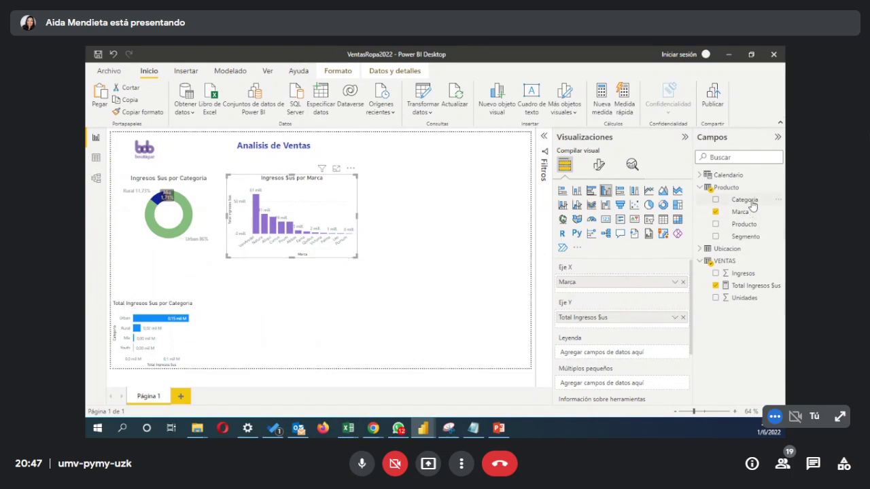
{"action": "left_click_drag", "start_coordinate": [753, 205], "coordinate": [618, 290]}
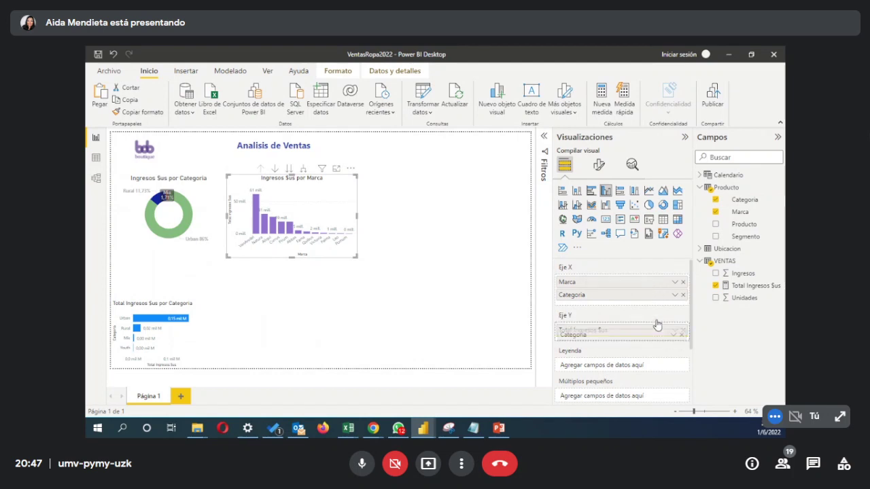
{"action": "left_click", "coordinate": [683, 295]}
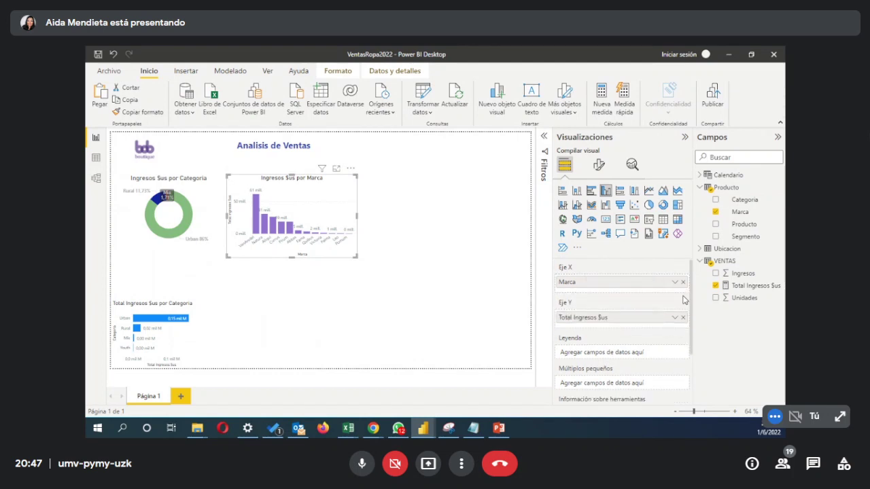
Step: Try Categoria as a second Y-axis field in the income-by-Marca column chart and examine the chart in focus mode
{"action": "scroll", "coordinate": [605, 342], "scroll_direction": "down", "scroll_amount": 1}
{"action": "scroll", "coordinate": [605, 342], "scroll_direction": "up", "scroll_amount": 1}
{"action": "left_click_drag", "start_coordinate": [743, 200], "coordinate": [622, 333]}
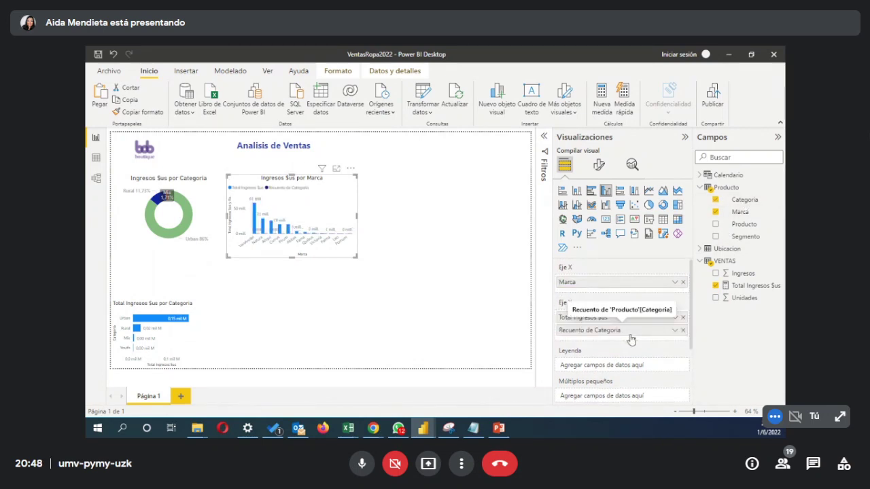
{"action": "left_click", "coordinate": [335, 168]}
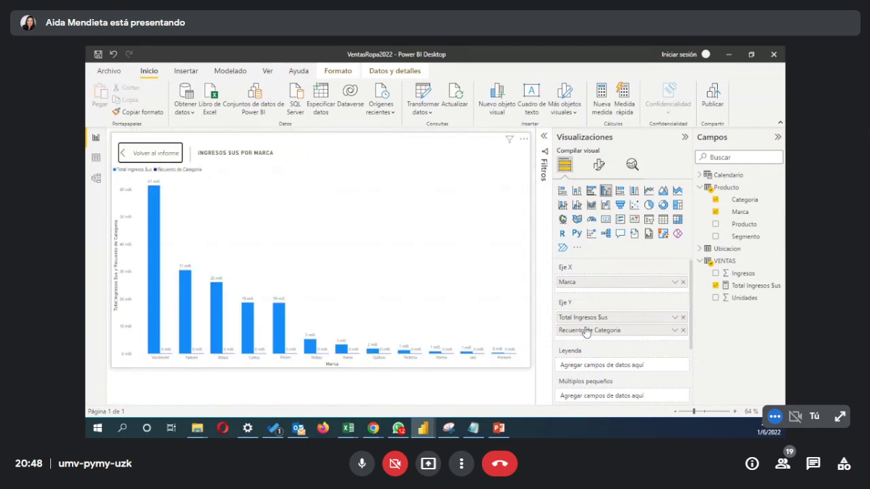
{"action": "left_click_drag", "start_coordinate": [589, 331], "coordinate": [602, 315]}
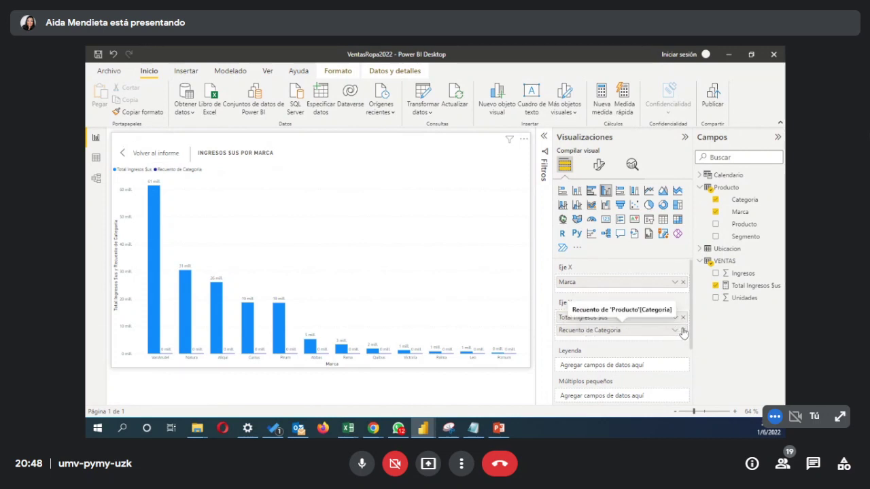
{"action": "left_click", "coordinate": [683, 330]}
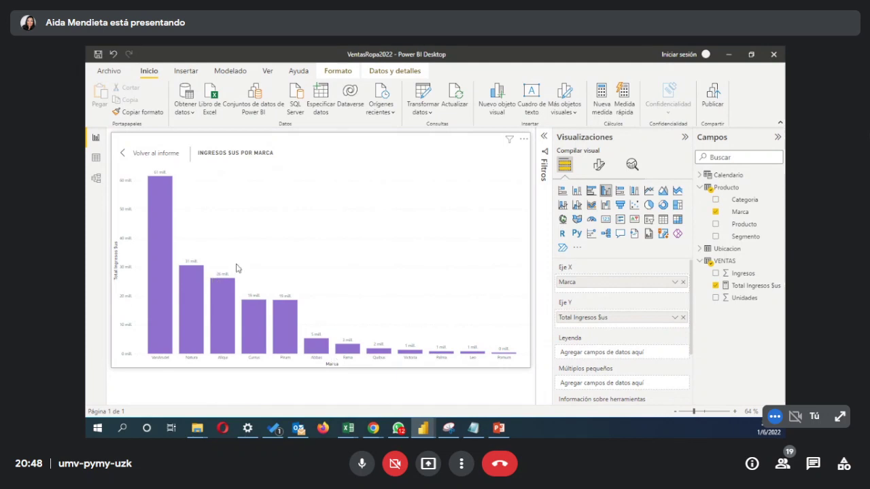
{"action": "left_click", "coordinate": [123, 153]}
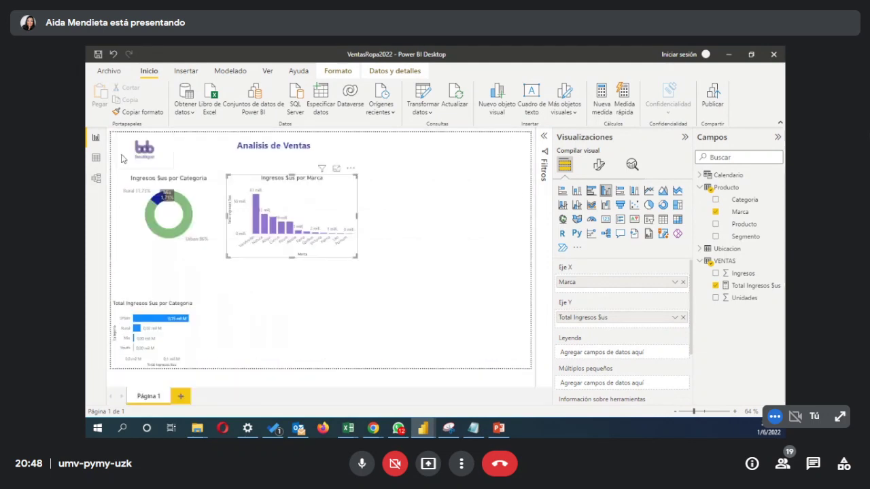
Step: Convert the income-by-Marca column chart to a clustered bar chart and try Categoria below Marca on its Y axis
{"action": "left_click", "coordinate": [348, 303]}
{"action": "left_click", "coordinate": [317, 258]}
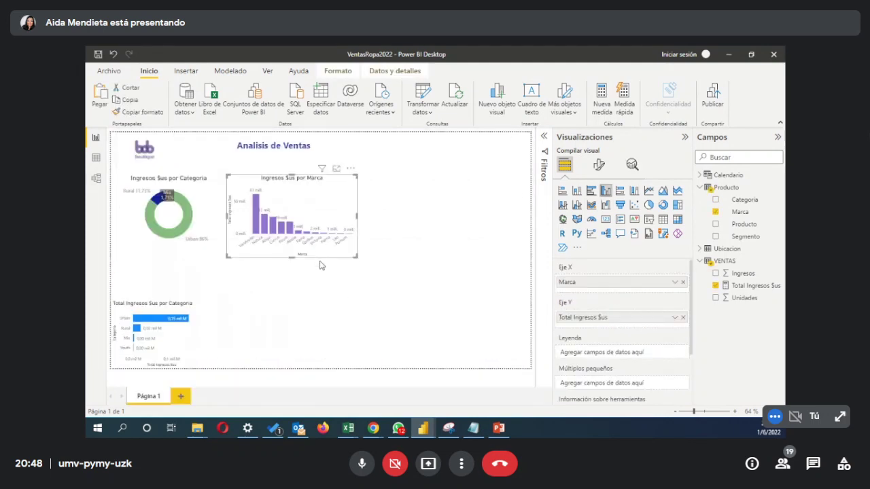
{"action": "left_click", "coordinate": [340, 293]}
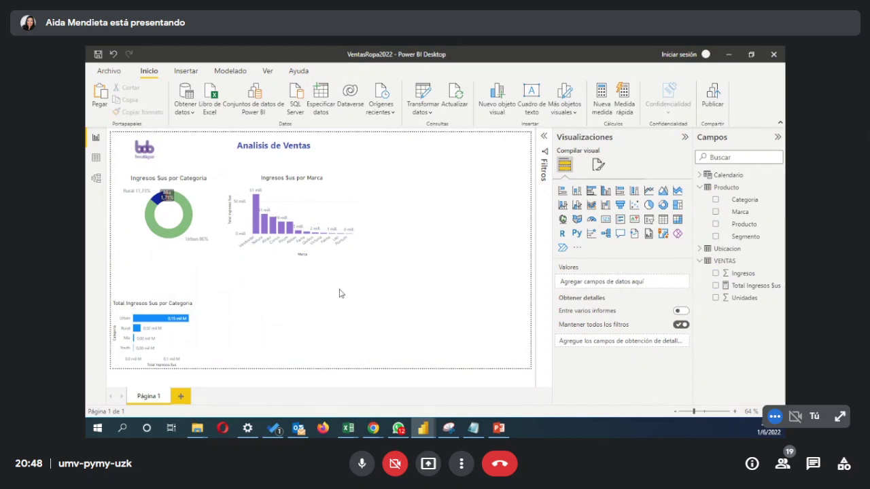
{"action": "left_click", "coordinate": [325, 255]}
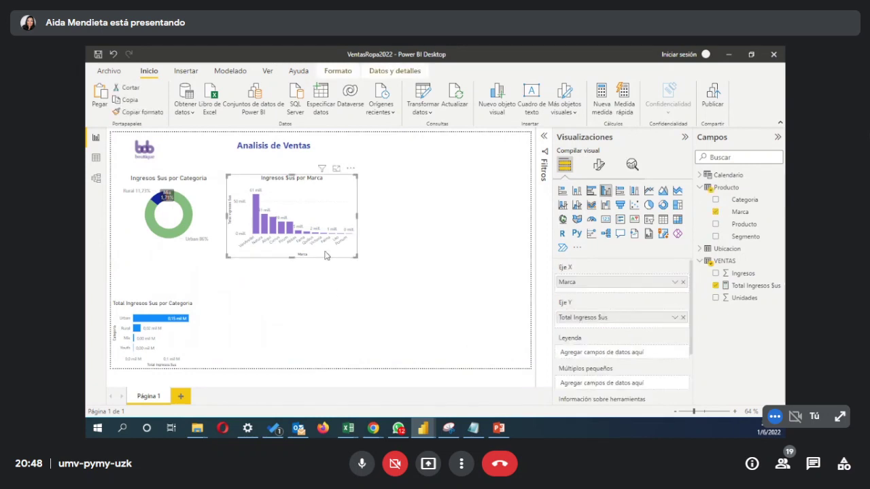
{"action": "left_click", "coordinate": [592, 196]}
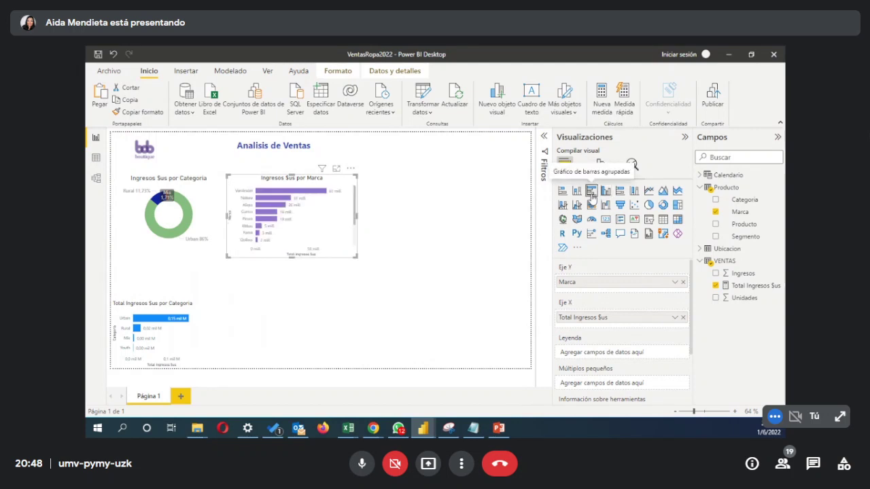
{"action": "left_click_drag", "start_coordinate": [743, 200], "coordinate": [628, 292]}
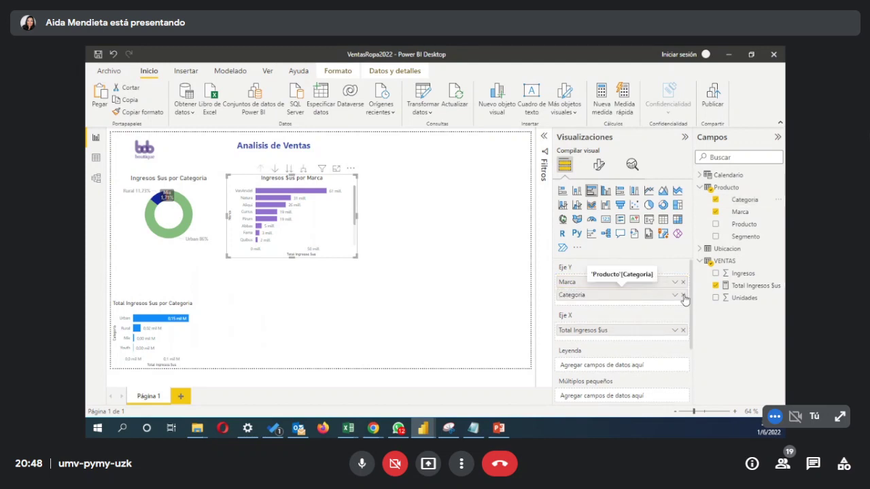
{"action": "left_click", "coordinate": [683, 295]}
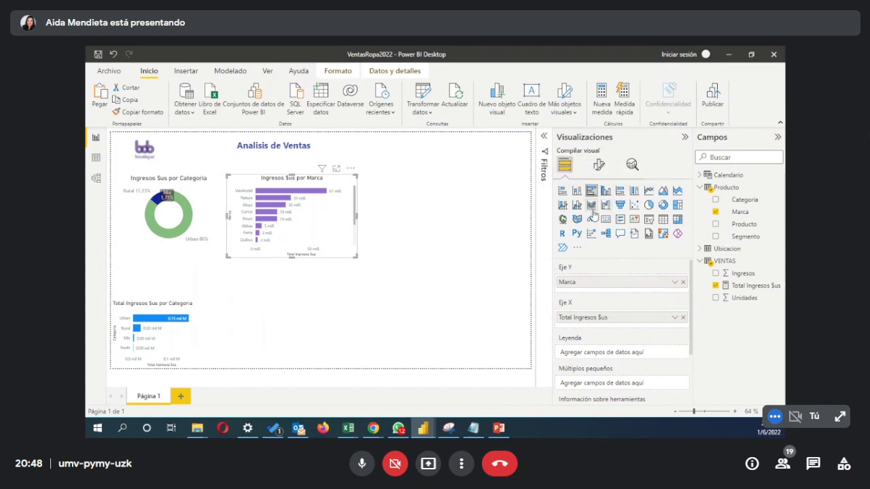
Step: Move the income-by-Marca bar chart slightly away from the donut chart, then select the donut chart
{"action": "left_click", "coordinate": [174, 249]}
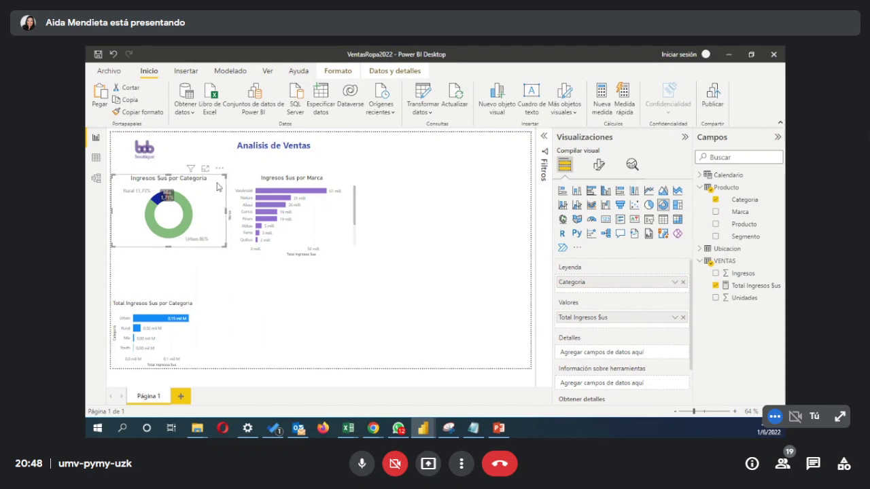
{"action": "left_click", "coordinate": [347, 255]}
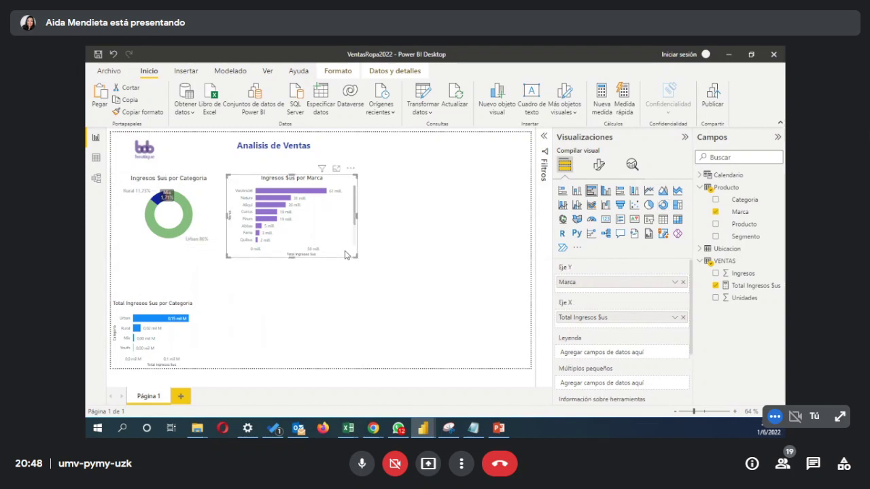
{"action": "left_click", "coordinate": [200, 254]}
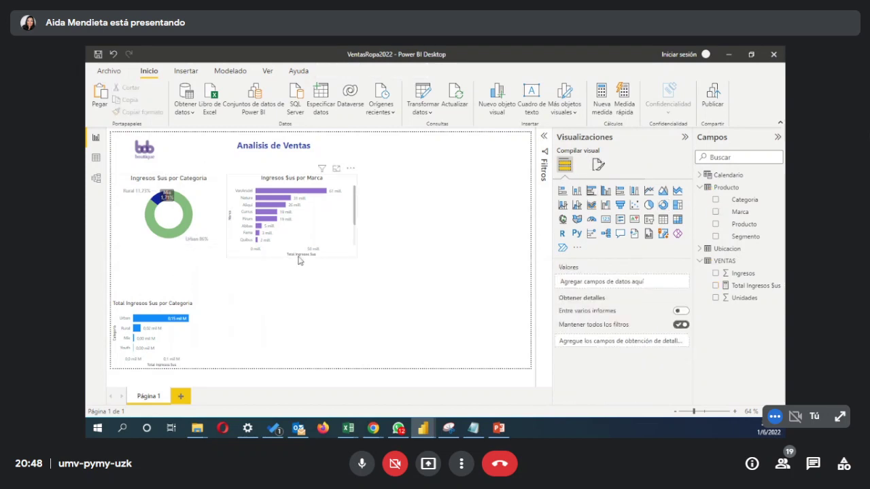
{"action": "left_click", "coordinate": [221, 243]}
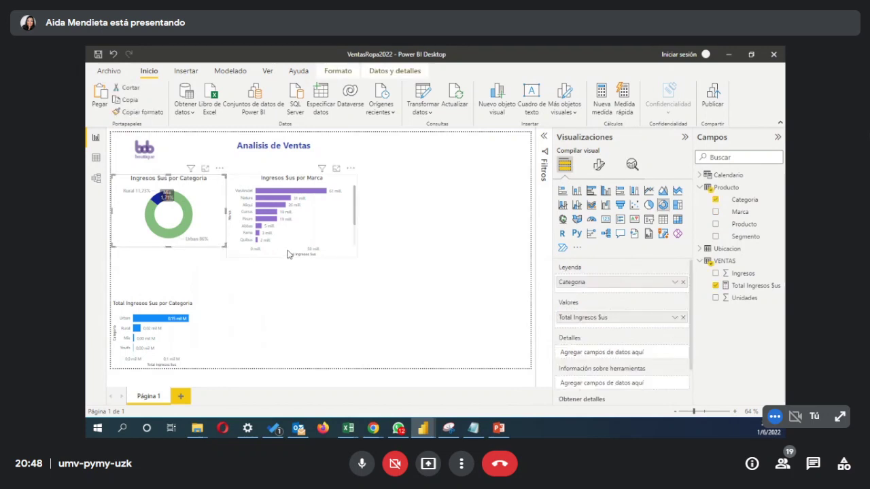
{"action": "left_click_drag", "start_coordinate": [287, 254], "coordinate": [299, 254]}
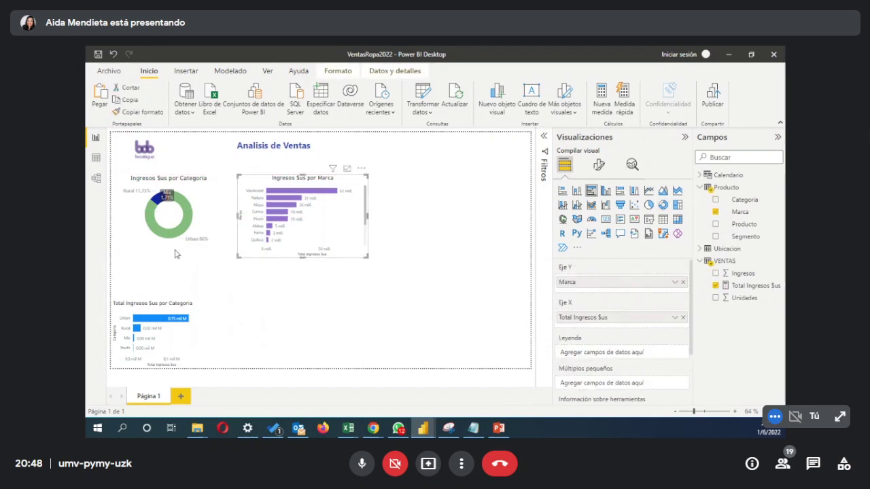
{"action": "left_click", "coordinate": [201, 252]}
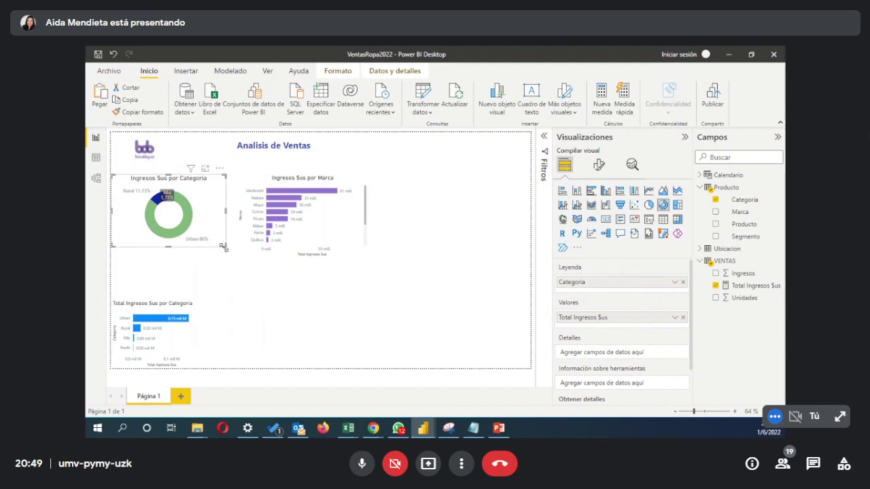
Step: Widen the income-by-Categoria donut chart slightly and convert the income-by-Marca bar chart to a treemap
{"action": "left_click_drag", "start_coordinate": [224, 248], "coordinate": [232, 248]}
{"action": "left_click", "coordinate": [346, 236]}
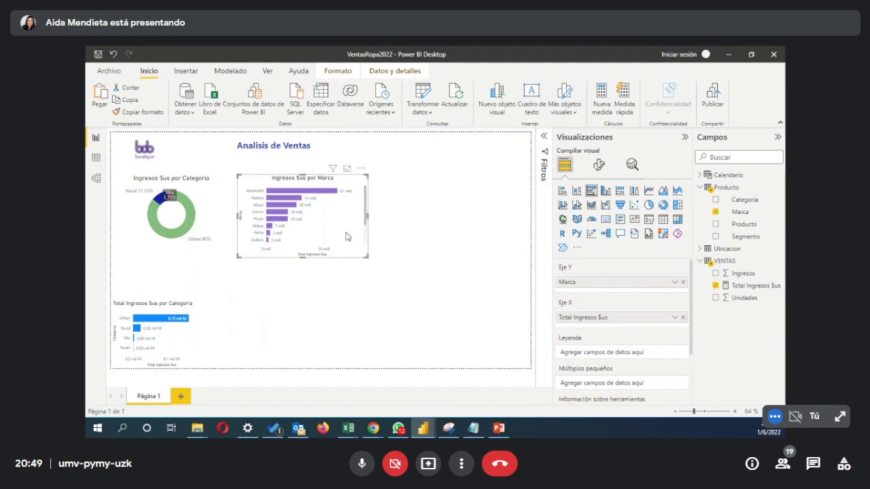
{"action": "left_click", "coordinate": [679, 208]}
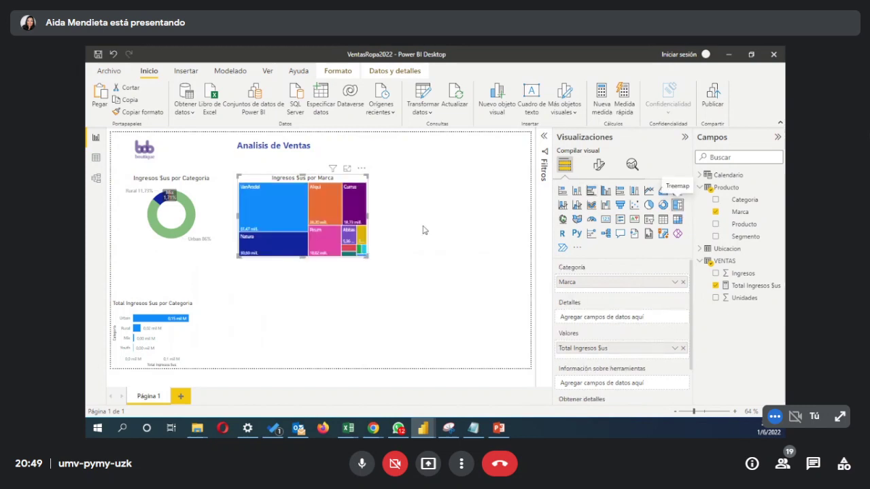
Step: Widen the donut chart further, and shift the income-by-Marca treemap away from it while slightly reducing the treemap's height
{"action": "left_click", "coordinate": [226, 246]}
{"action": "left_click_drag", "start_coordinate": [225, 246], "coordinate": [237, 247]}
{"action": "left_click_drag", "start_coordinate": [316, 257], "coordinate": [326, 257]}
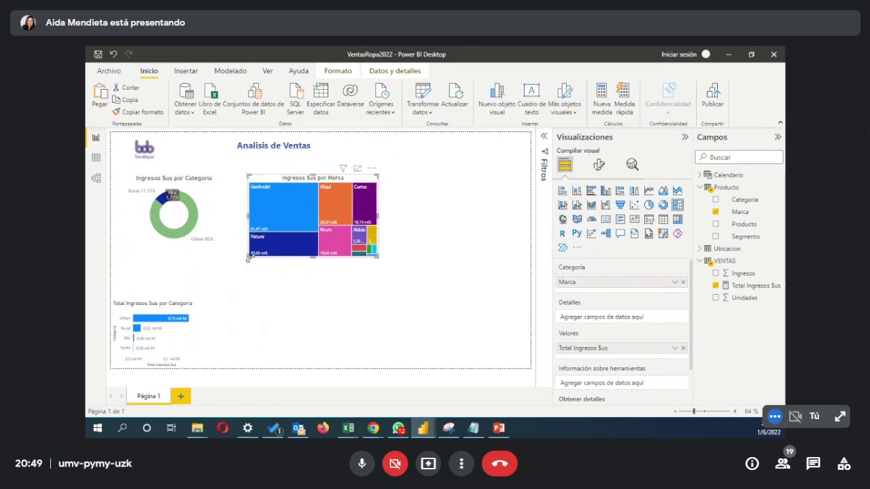
{"action": "left_click_drag", "start_coordinate": [248, 259], "coordinate": [250, 252]}
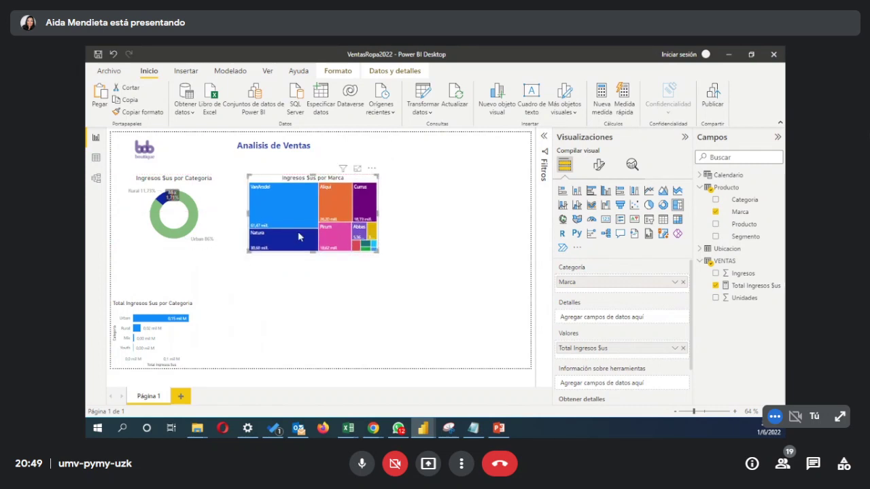
Step: Examine the income-by-Marca treemap in focus mode, return to the report and briefly cross-highlight it by VanArsdel
{"action": "left_click", "coordinate": [357, 170]}
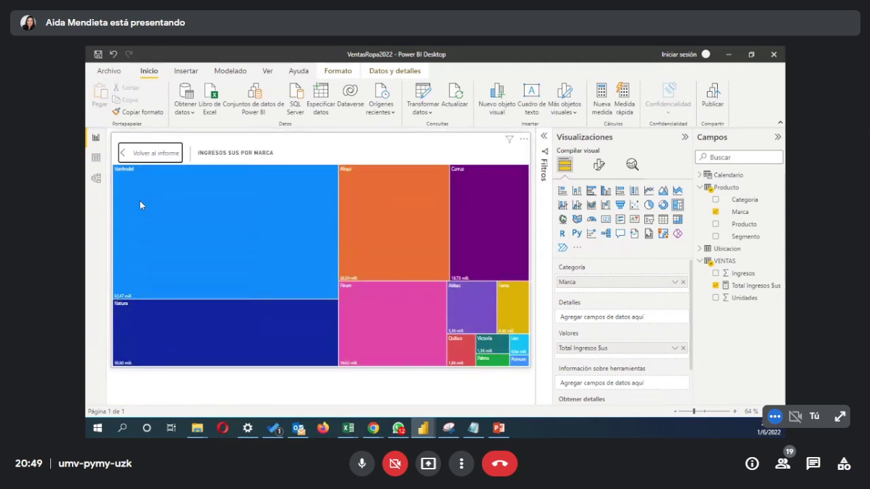
{"action": "left_click", "coordinate": [123, 155]}
{"action": "left_click", "coordinate": [276, 280]}
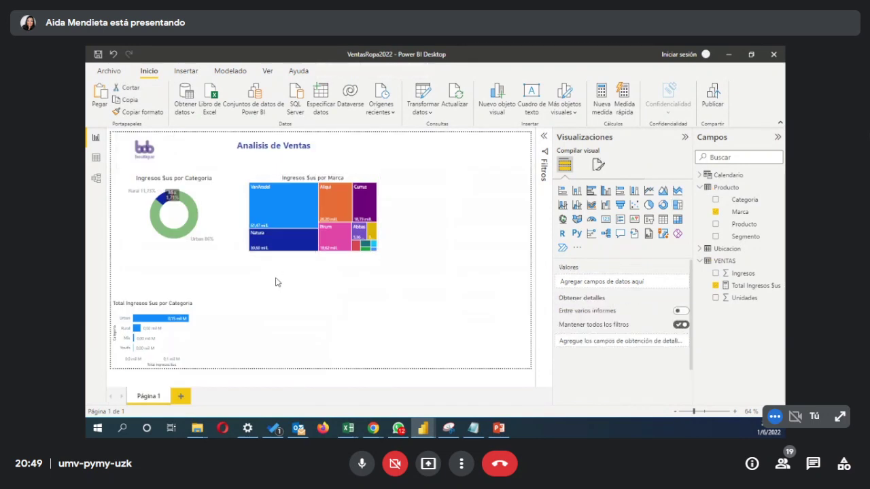
{"action": "left_click", "coordinate": [301, 209]}
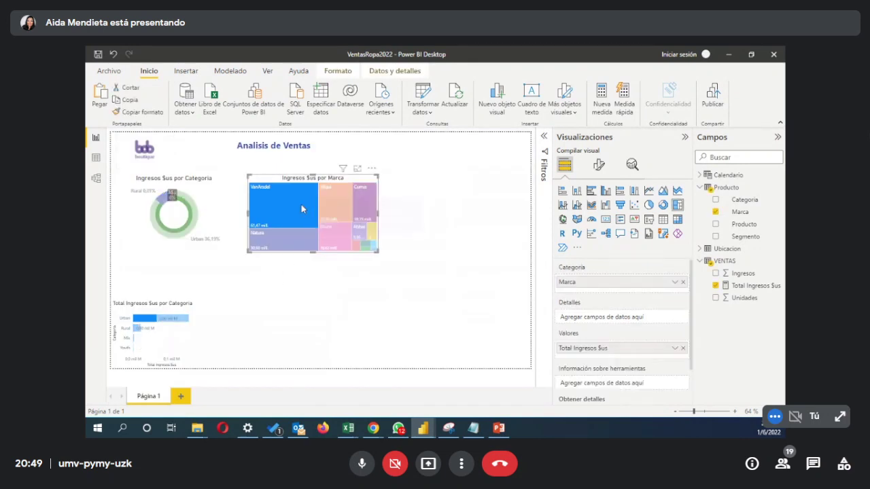
{"action": "left_click", "coordinate": [315, 209]}
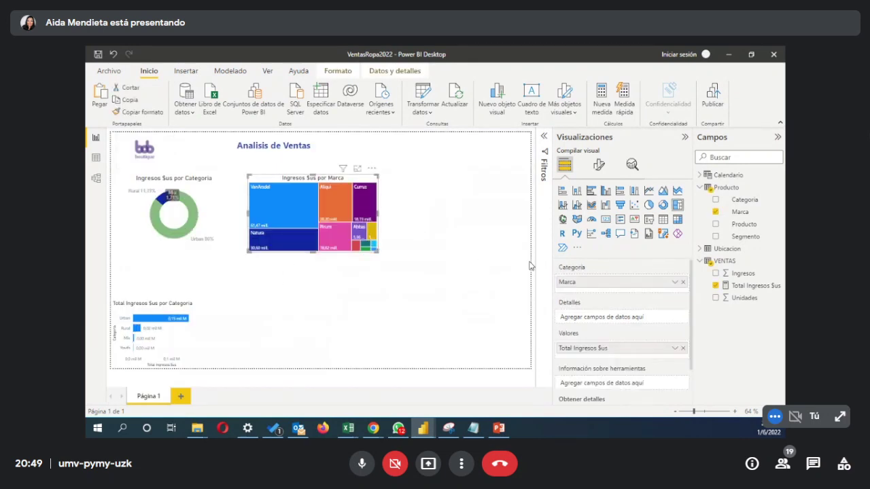
Step: Examine the treemap's formatting options and the colour assigned to each brand, from VanArsdel through Pomum
{"action": "scroll", "coordinate": [622, 299], "scroll_direction": "down", "scroll_amount": 2}
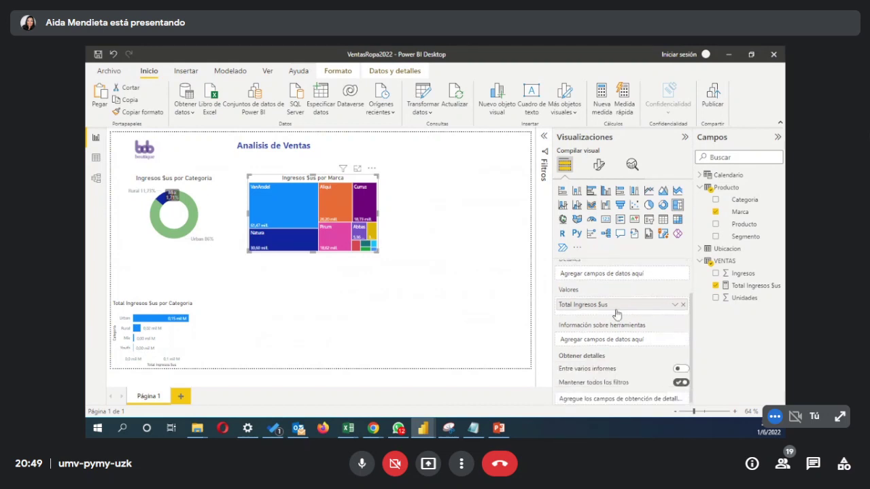
{"action": "left_click", "coordinate": [598, 165]}
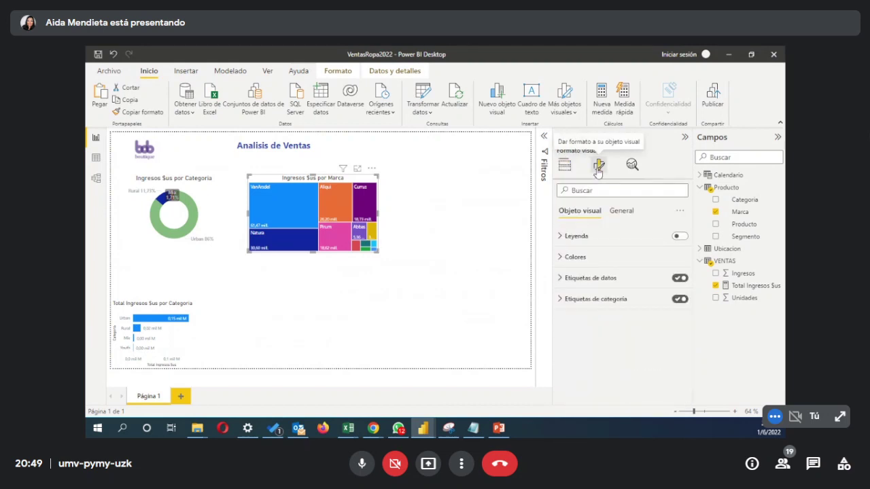
{"action": "left_click", "coordinate": [608, 261]}
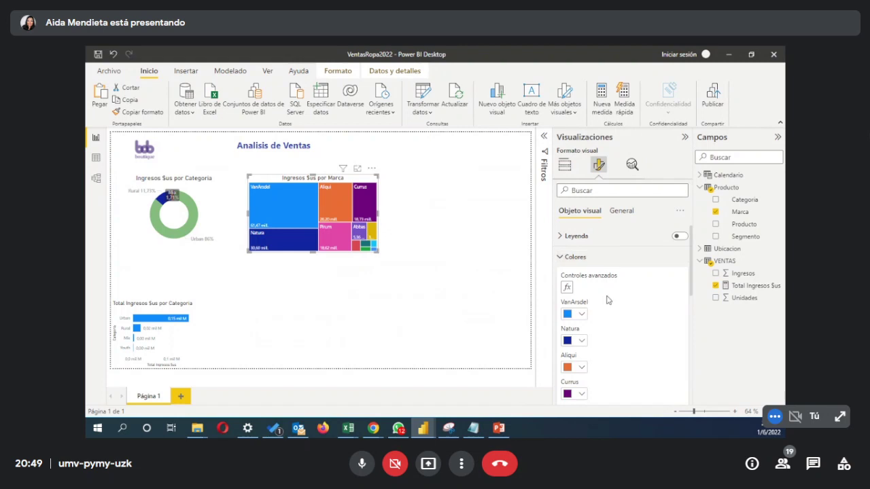
{"action": "scroll", "coordinate": [590, 301], "scroll_direction": "down", "scroll_amount": 1}
{"action": "scroll", "coordinate": [587, 294], "scroll_direction": "down", "scroll_amount": 5}
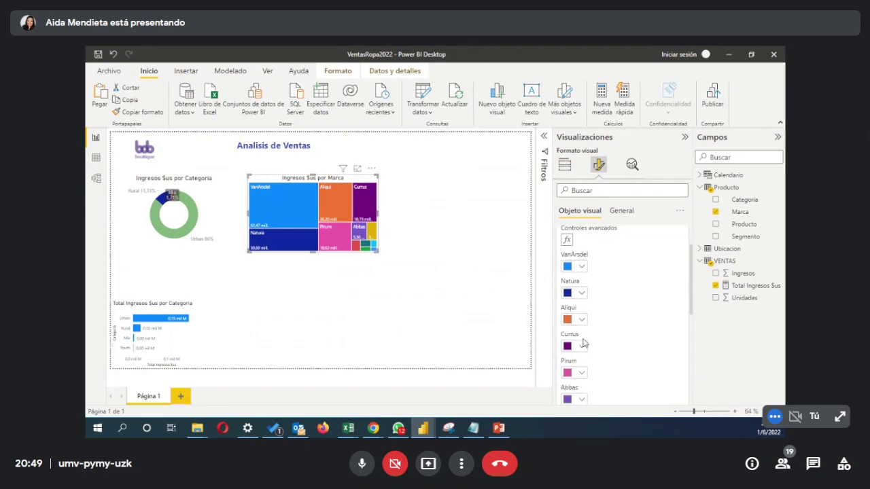
{"action": "scroll", "coordinate": [590, 384], "scroll_direction": "up", "scroll_amount": 6}
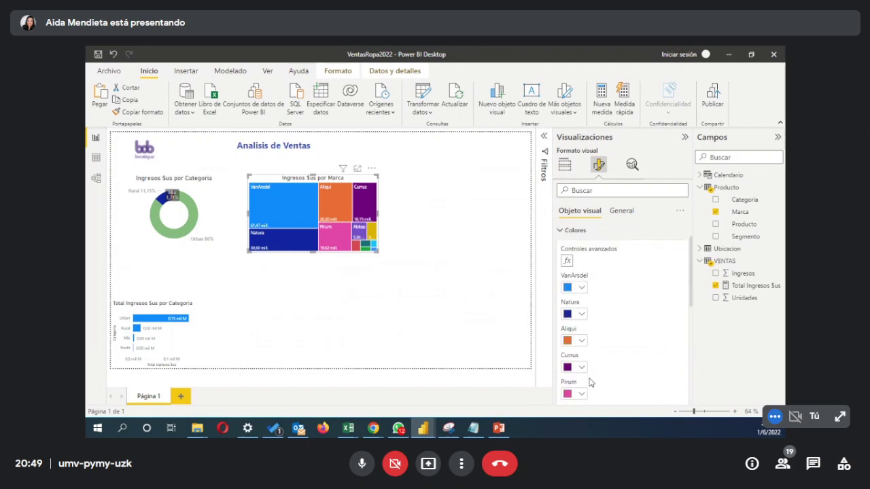
{"action": "scroll", "coordinate": [590, 381], "scroll_direction": "down", "scroll_amount": 3}
{"action": "scroll", "coordinate": [590, 381], "scroll_direction": "up", "scroll_amount": 3}
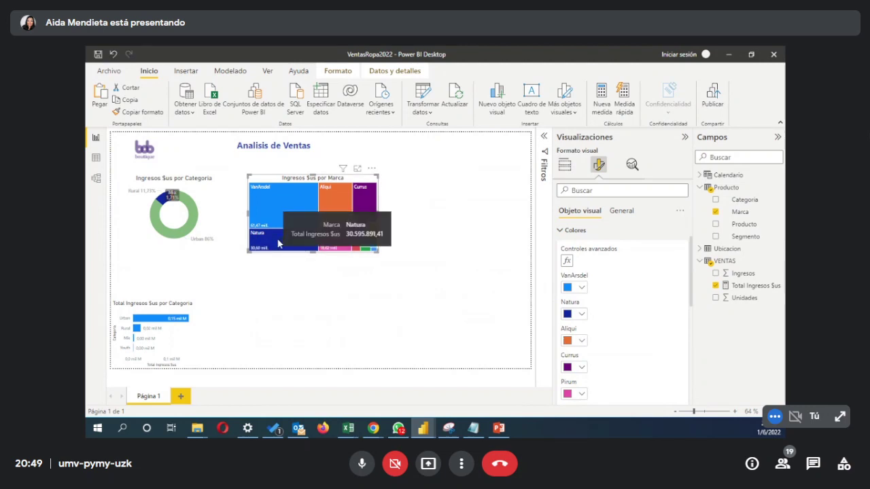
{"action": "scroll", "coordinate": [651, 358], "scroll_direction": "down", "scroll_amount": 3}
{"action": "scroll", "coordinate": [651, 359], "scroll_direction": "down", "scroll_amount": 3}
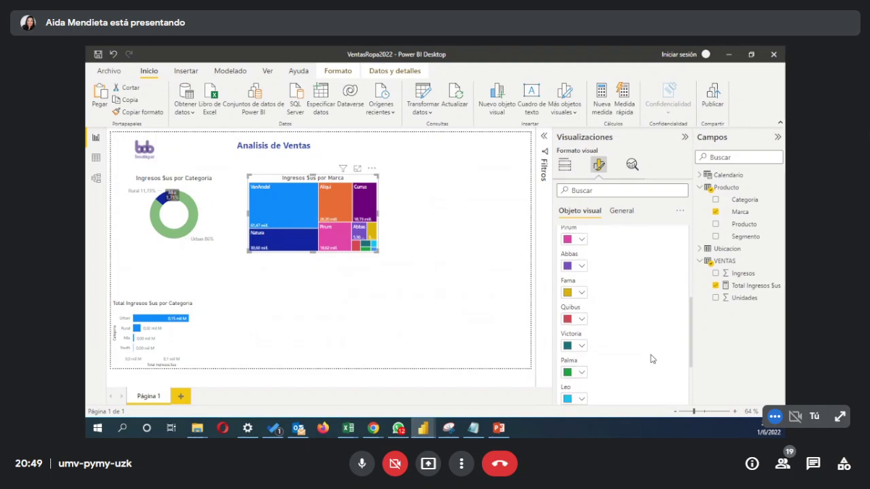
{"action": "scroll", "coordinate": [578, 343], "scroll_direction": "down", "scroll_amount": 2}
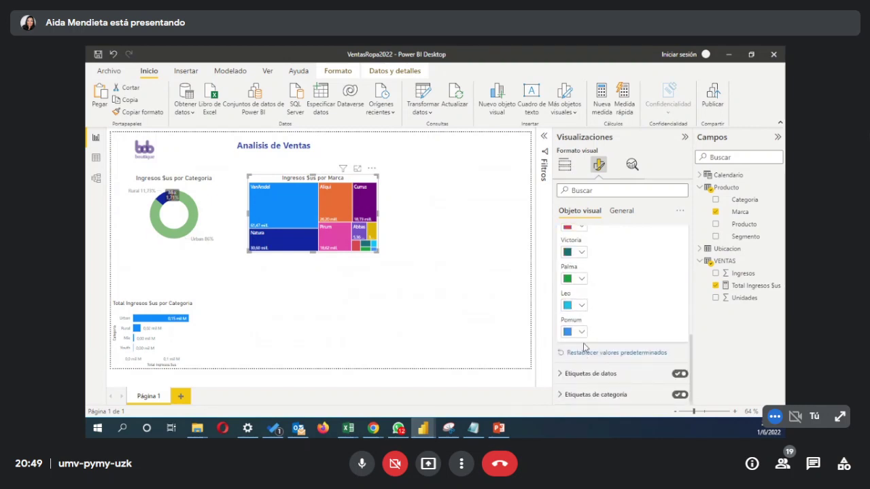
{"action": "scroll", "coordinate": [582, 345], "scroll_direction": "up", "scroll_amount": 5}
{"action": "scroll", "coordinate": [583, 346], "scroll_direction": "up", "scroll_amount": 2}
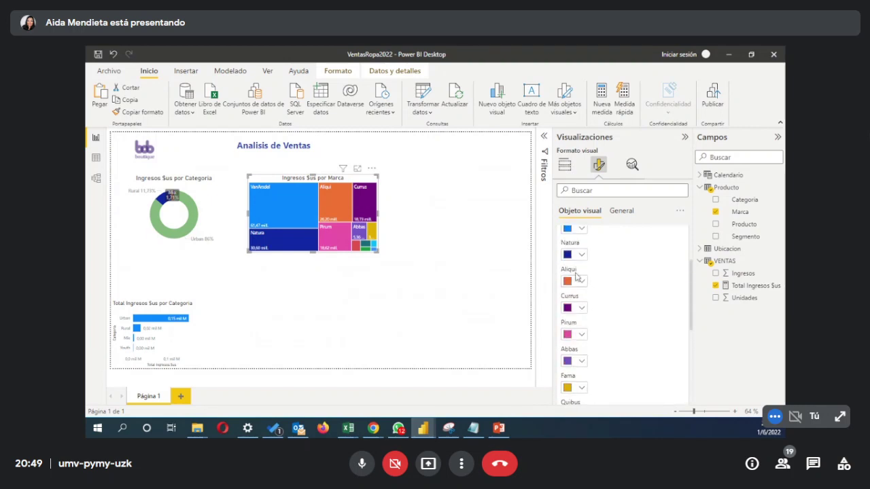
Step: Set VanArsdel's treemap colour to a lighter theme blue and Natura's to a slightly brighter custom dark blue
{"action": "left_click", "coordinate": [582, 229]}
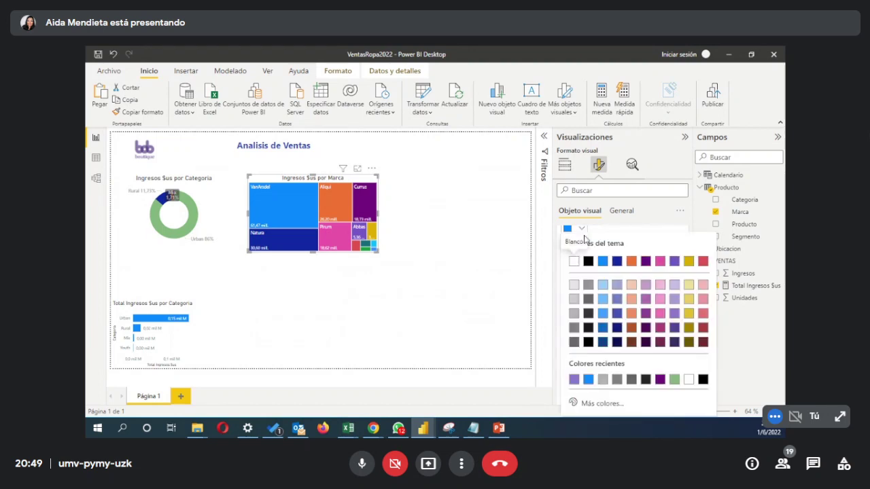
{"action": "left_click", "coordinate": [603, 300]}
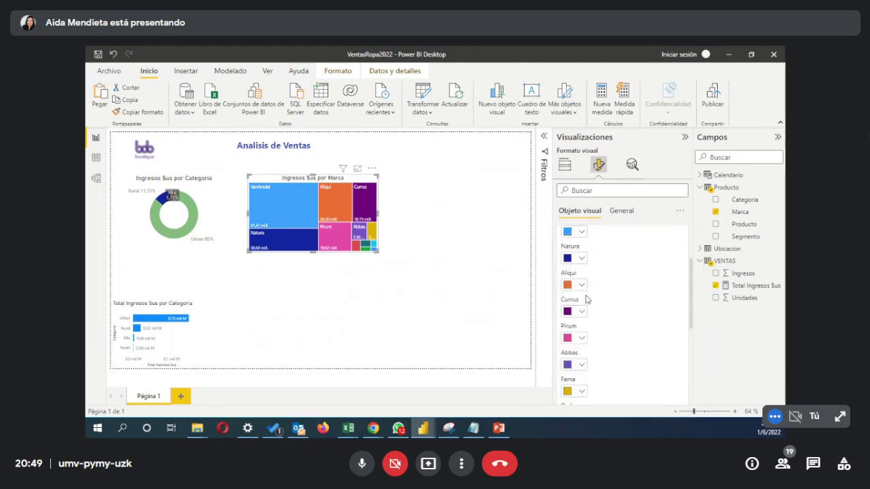
{"action": "left_click", "coordinate": [579, 259]}
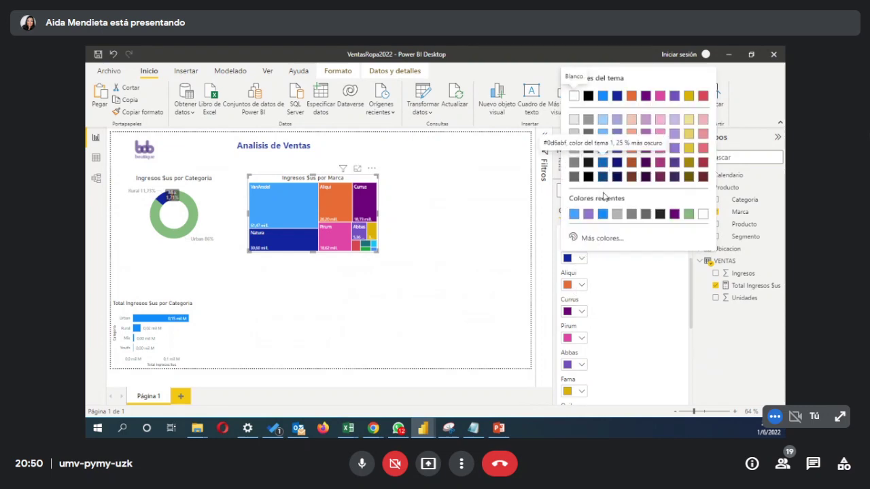
{"action": "left_click", "coordinate": [614, 240]}
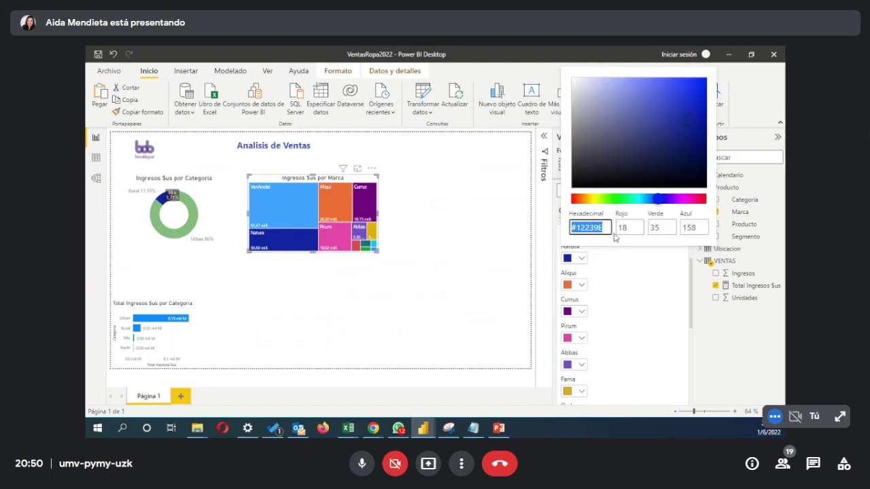
{"action": "left_click", "coordinate": [656, 97]}
{"action": "left_click", "coordinate": [696, 104]}
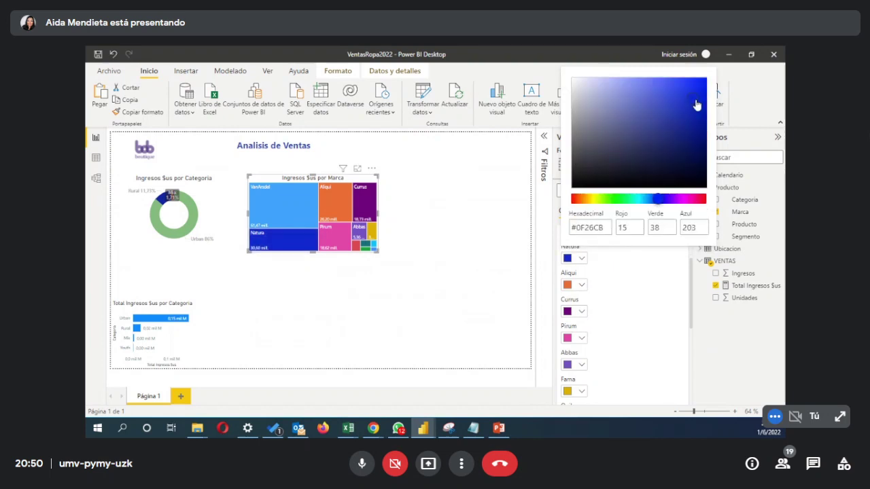
{"action": "left_click", "coordinate": [687, 116]}
{"action": "left_click", "coordinate": [624, 293]}
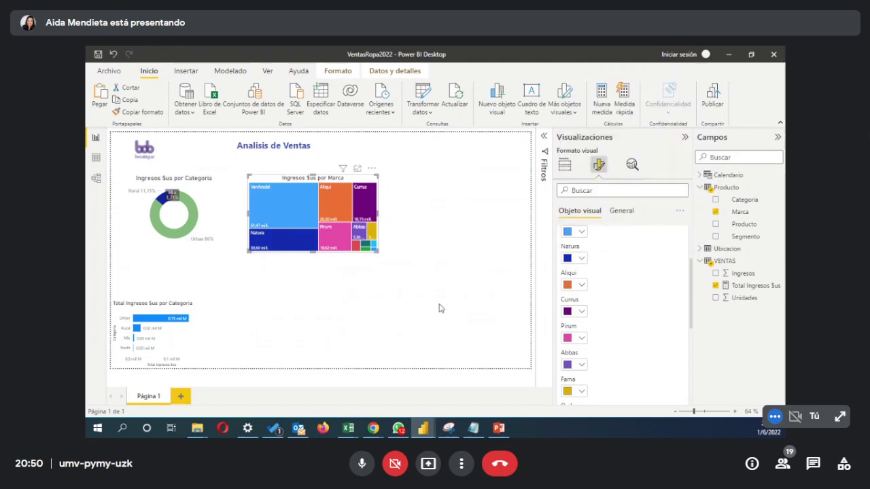
Step: Move the treemap closer to the donut chart and enlarge the donut chart to match the treemap's lower edge
{"action": "left_click", "coordinate": [417, 295]}
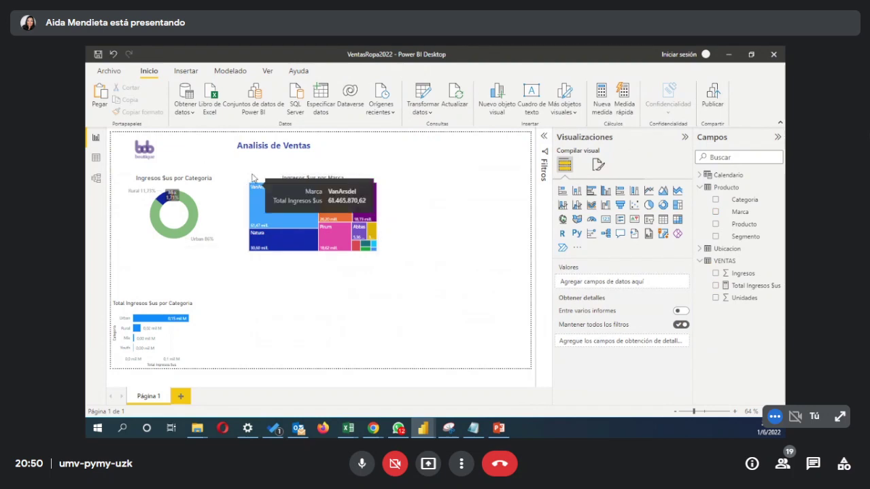
{"action": "left_click", "coordinate": [252, 183]}
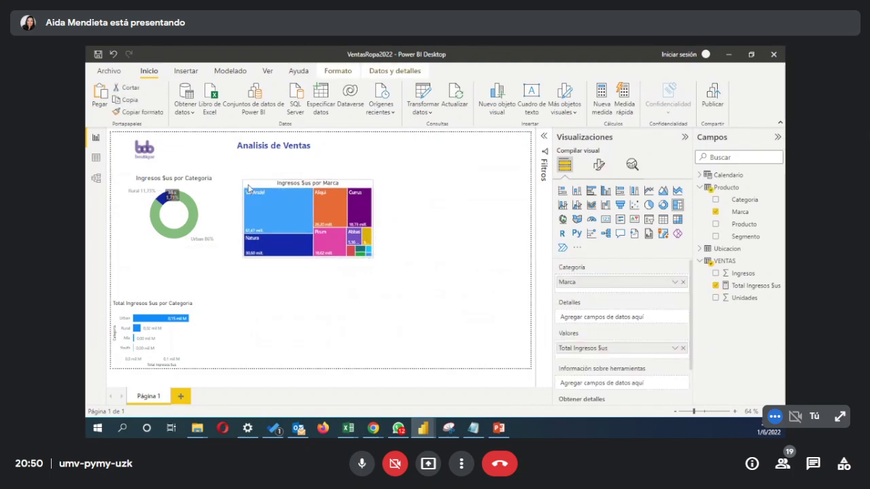
{"action": "left_click", "coordinate": [231, 185]}
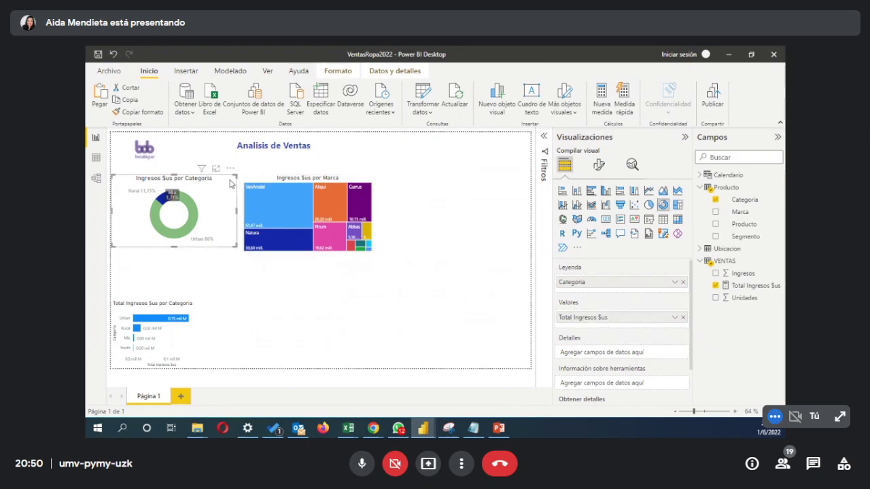
{"action": "left_click_drag", "start_coordinate": [238, 250], "coordinate": [236, 247]}
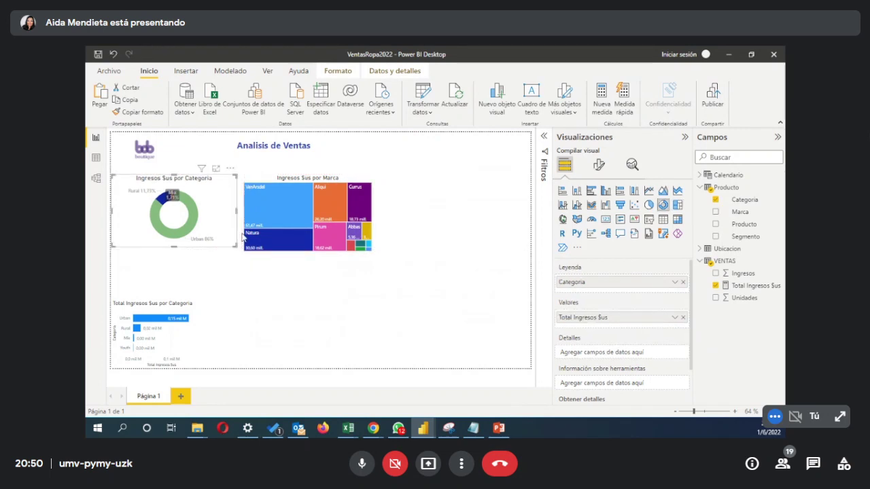
{"action": "left_click", "coordinate": [255, 181]}
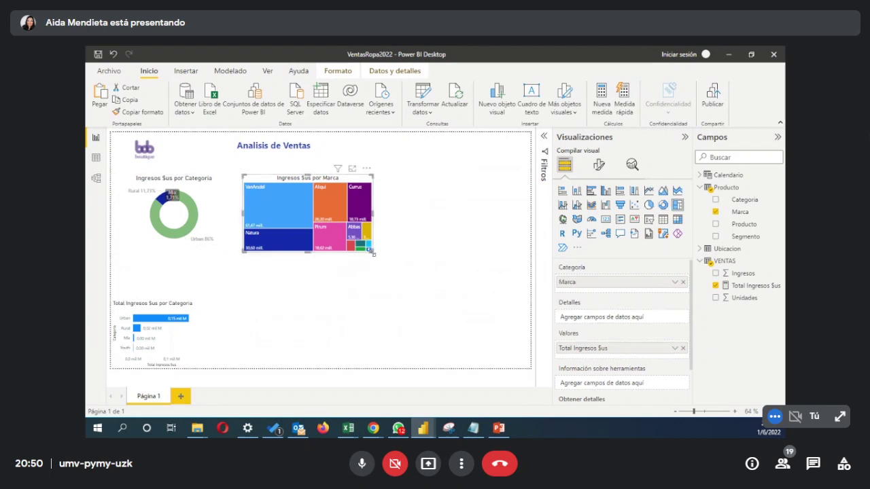
{"action": "left_click", "coordinate": [233, 245]}
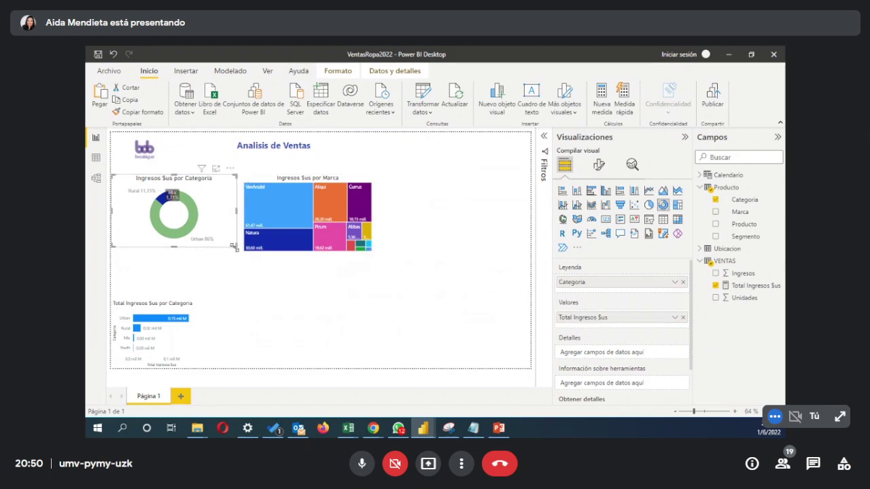
{"action": "left_click_drag", "start_coordinate": [236, 248], "coordinate": [242, 255]}
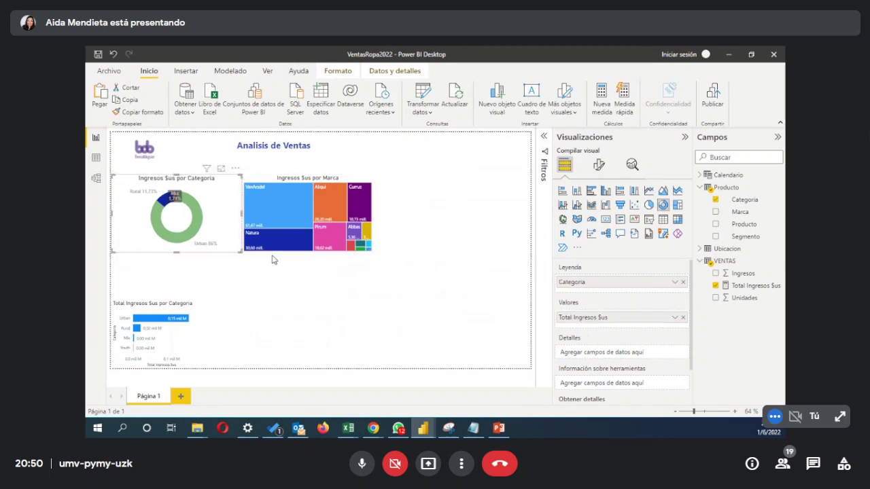
{"action": "left_click", "coordinate": [365, 184]}
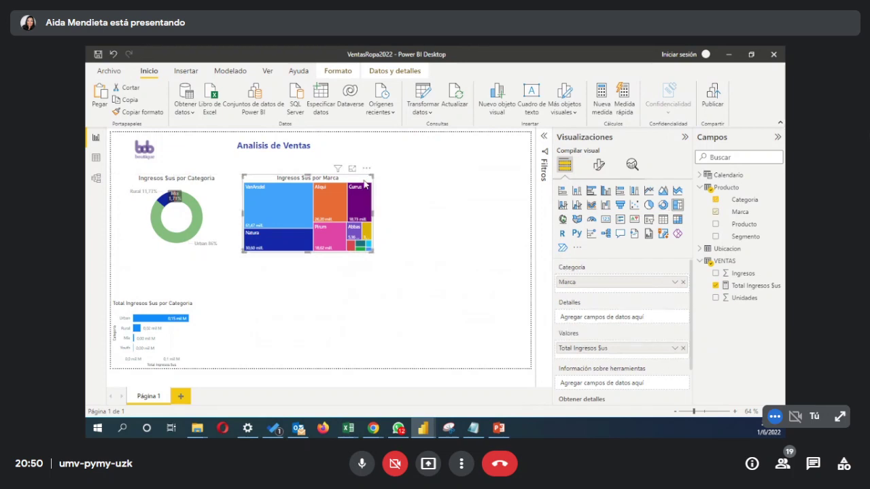
{"action": "left_click_drag", "start_coordinate": [365, 182], "coordinate": [364, 180]}
{"action": "left_click", "coordinate": [429, 222]}
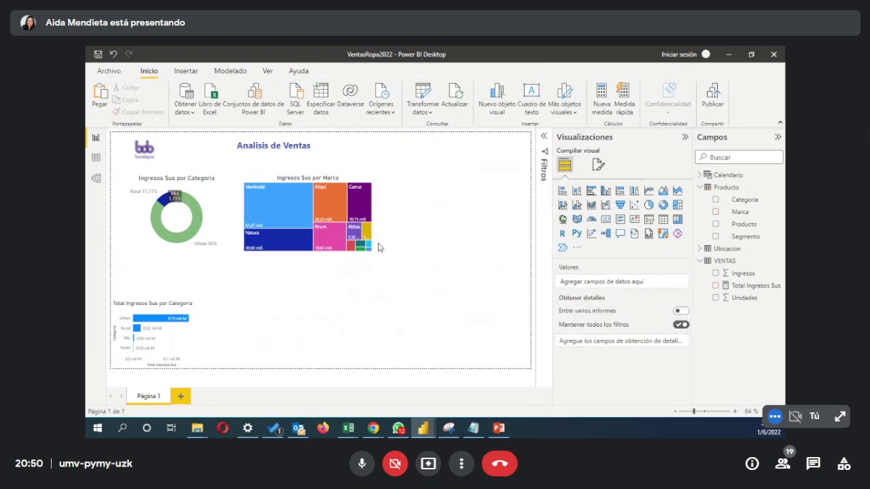
Step: Cross-highlight the report by Natura in the treemap, then clear the highlight and deselect the treemap
{"action": "left_click", "coordinate": [249, 249]}
{"action": "left_click", "coordinate": [249, 253]}
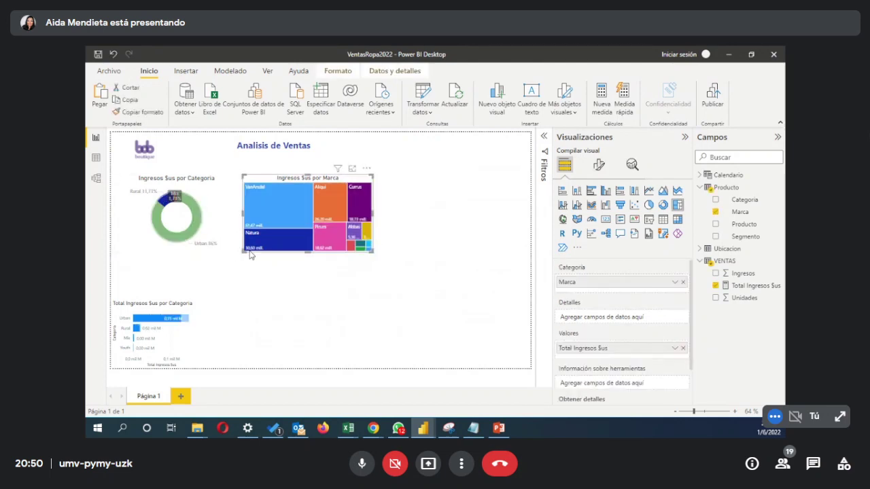
{"action": "left_click", "coordinate": [258, 294]}
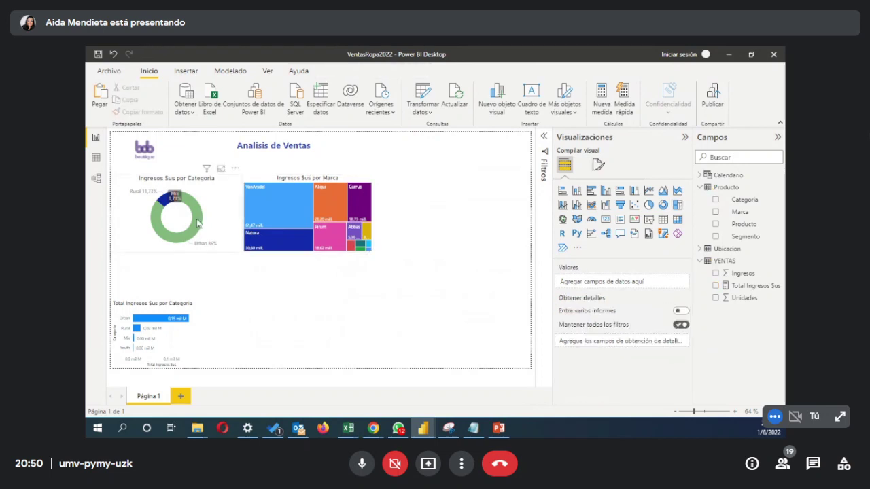
{"action": "mouse_move", "coordinate": [197, 223]}
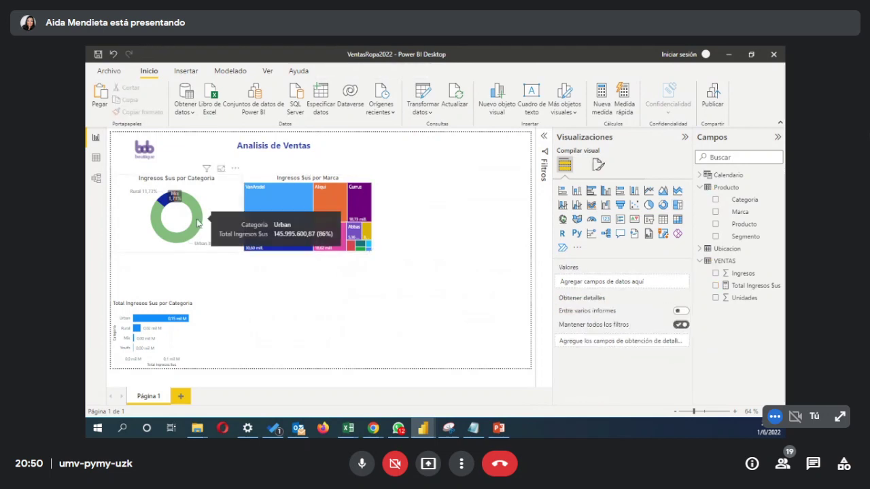
Step: Cross-highlight the report by Urban in the donut chart, by Natura in the treemap, and by Urban again
{"action": "left_click", "coordinate": [197, 222]}
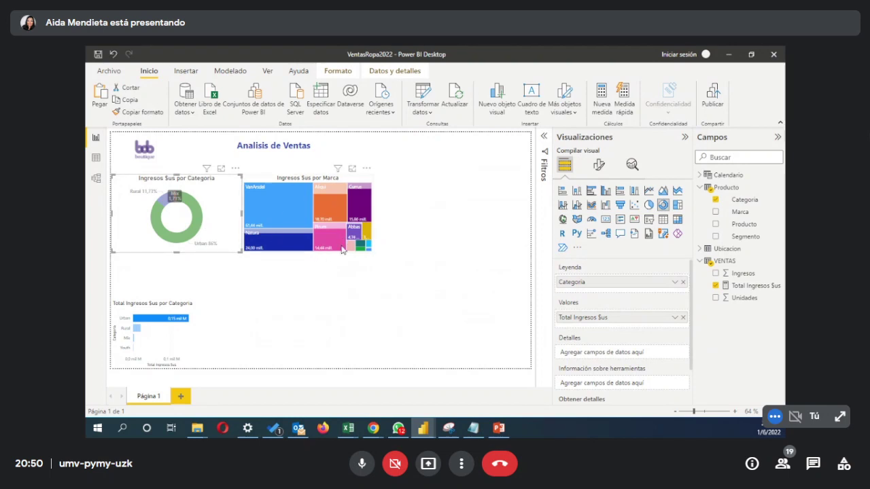
{"action": "mouse_move", "coordinate": [195, 229]}
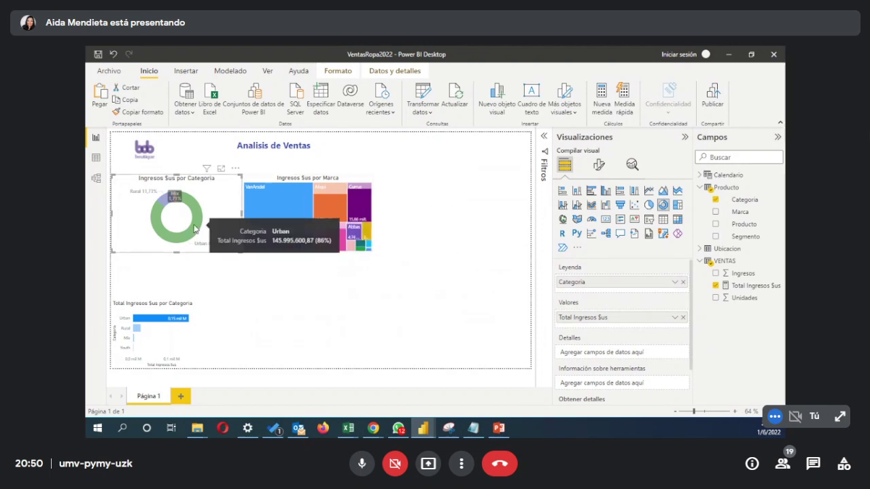
{"action": "left_click", "coordinate": [272, 243]}
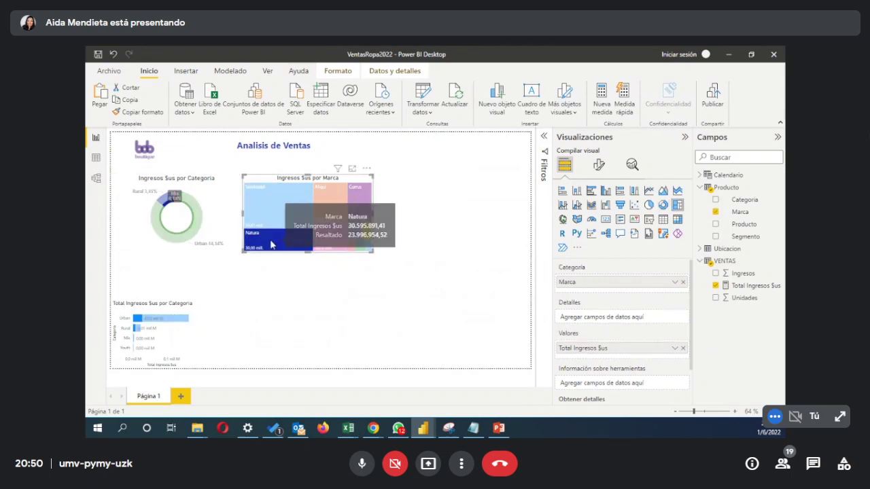
{"action": "left_click", "coordinate": [272, 244]}
{"action": "left_click", "coordinate": [192, 230]}
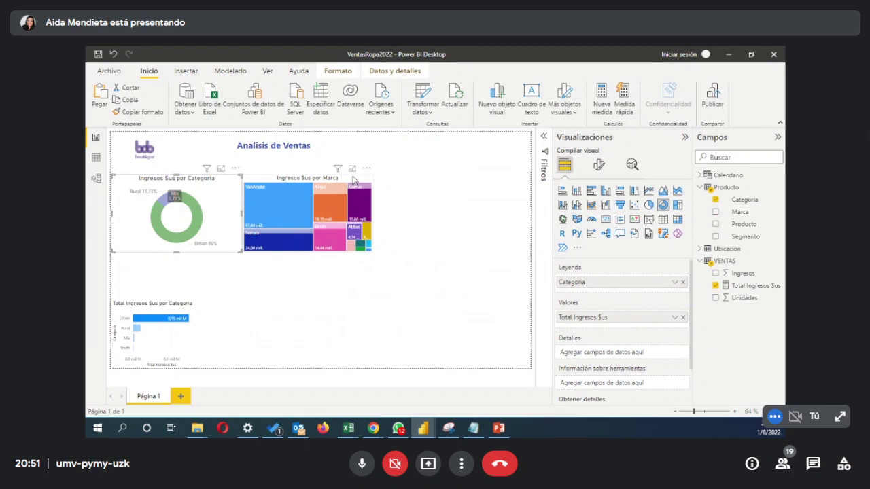
{"action": "left_click", "coordinate": [400, 258]}
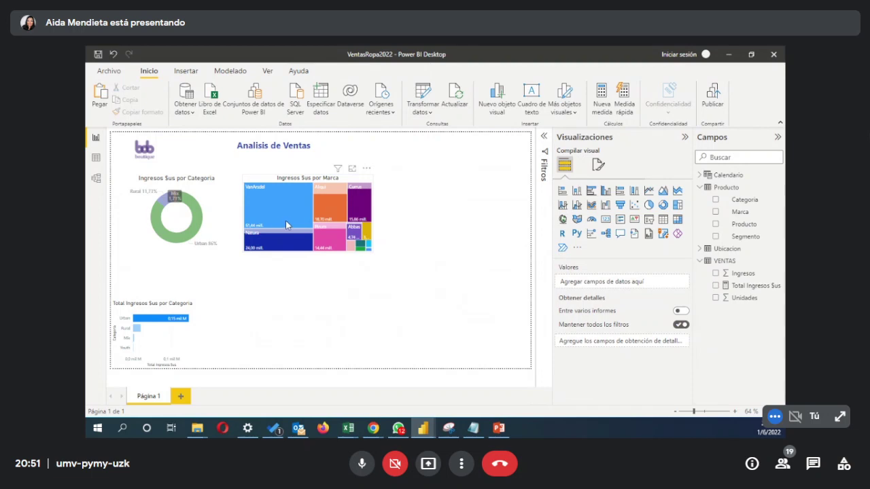
Step: Collapse the visualizations pane and delete the bar chart of Total Ingresos $us por Categoria
{"action": "left_click", "coordinate": [685, 136]}
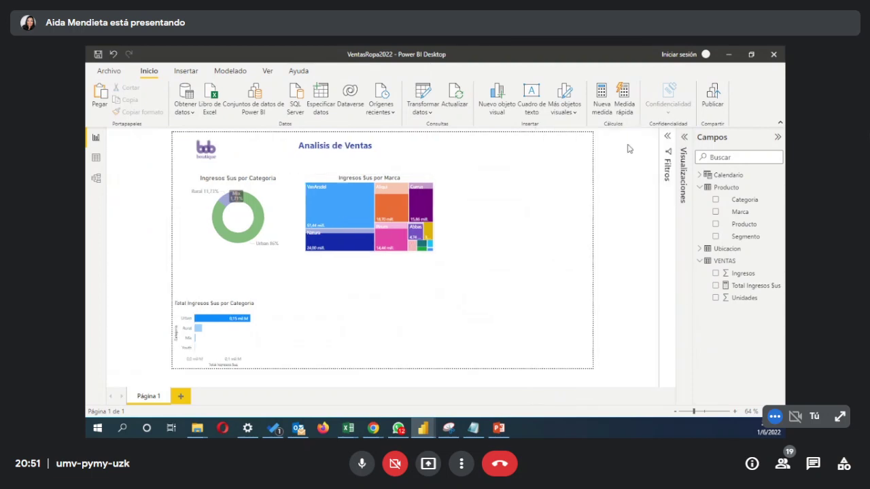
{"action": "left_click", "coordinate": [376, 251]}
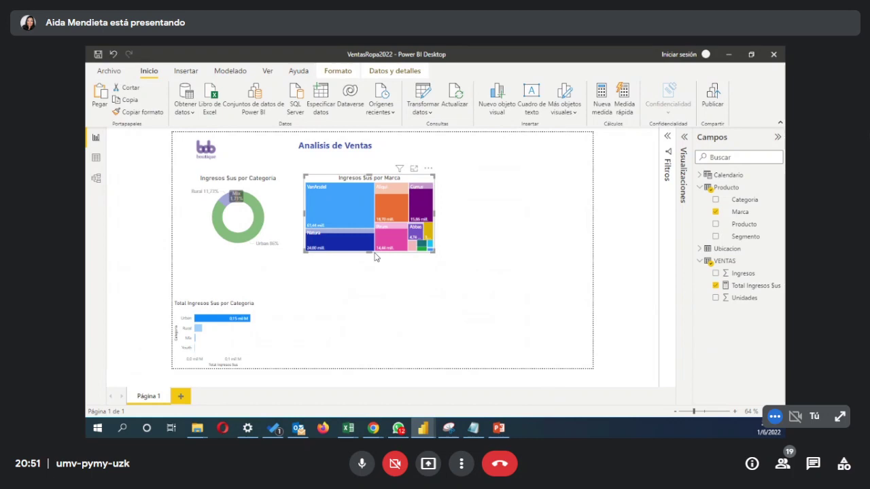
{"action": "left_click", "coordinate": [239, 346]}
{"action": "key", "text": "Delete"}
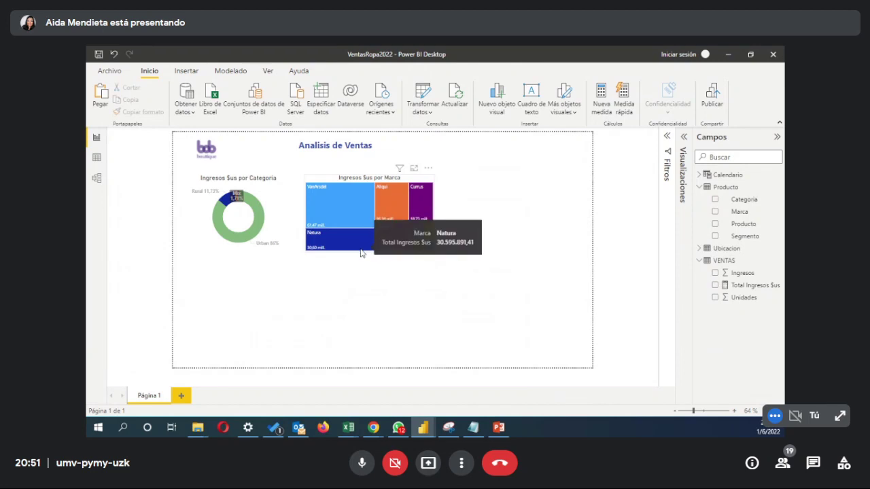
Step: Move the treemap to the report page's lower-left corner and lower the donut chart to just above it
{"action": "left_click_drag", "start_coordinate": [384, 192], "coordinate": [251, 312]}
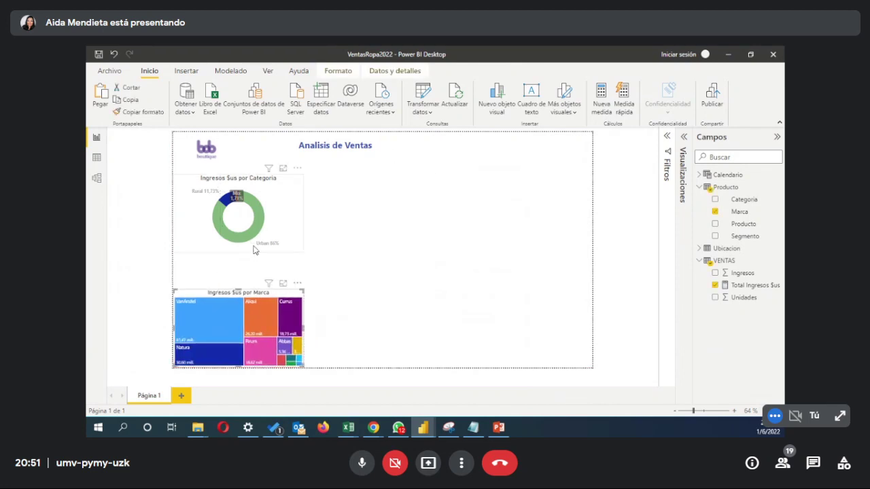
{"action": "left_click_drag", "start_coordinate": [253, 250], "coordinate": [250, 275]}
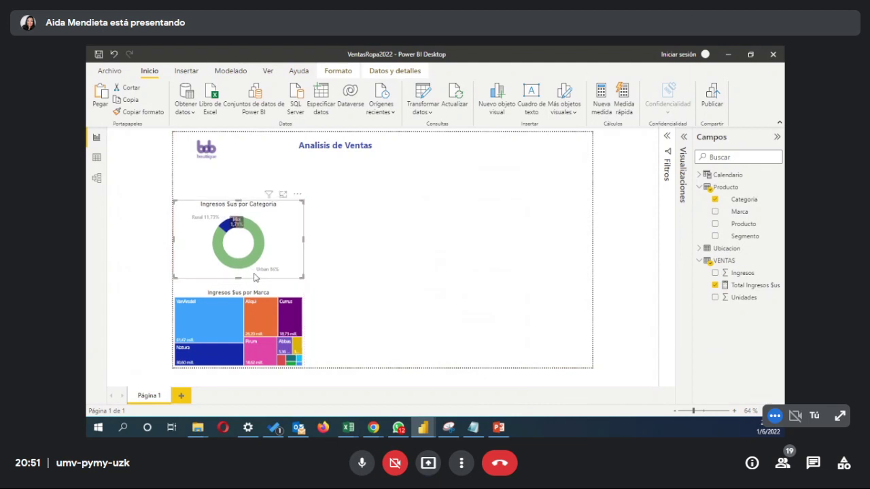
{"action": "left_click", "coordinate": [338, 310]}
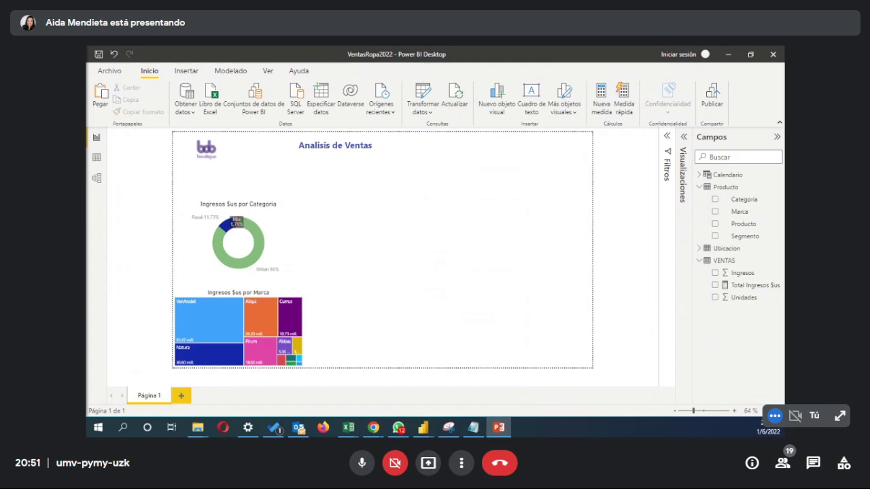
{"action": "left_click", "coordinate": [291, 272]}
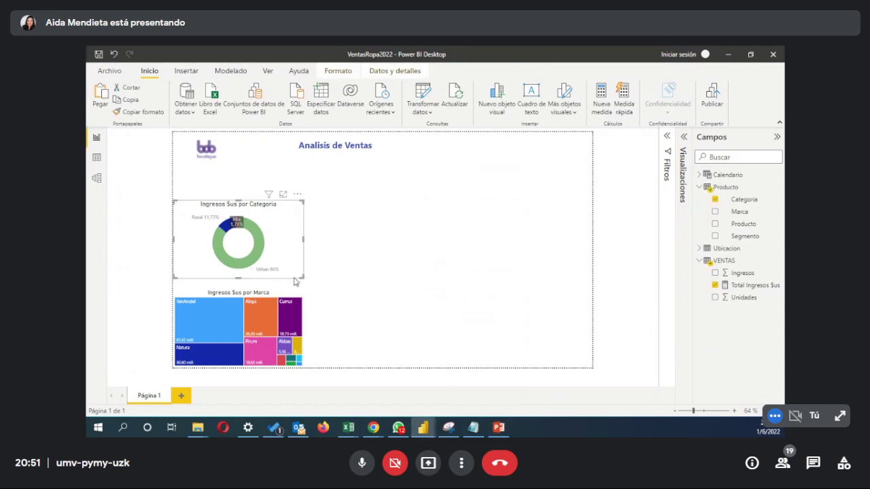
{"action": "left_click", "coordinate": [400, 264]}
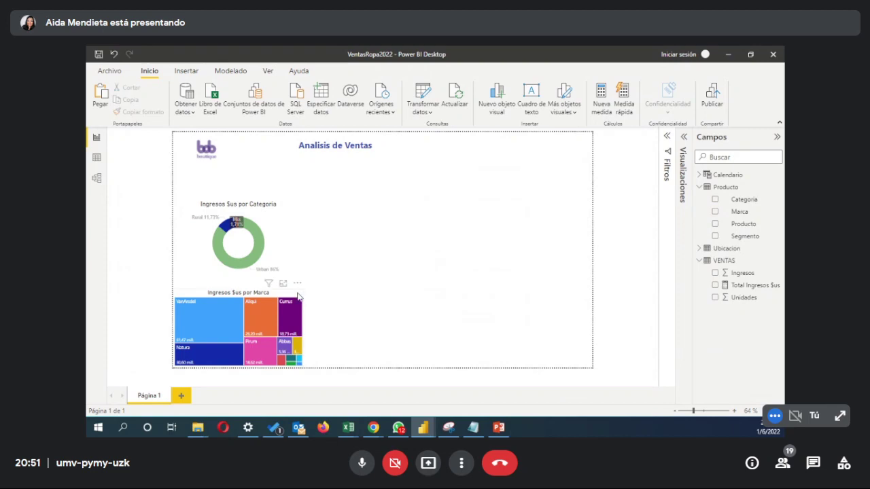
Step: Examine the Producto table's fields in the data view, then return to the report page
{"action": "left_click", "coordinate": [99, 166]}
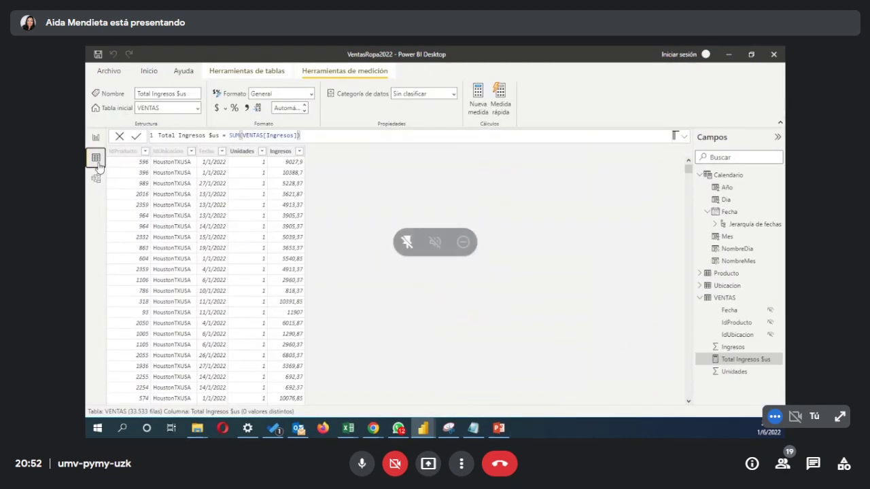
{"action": "left_click", "coordinate": [700, 175]}
{"action": "left_click", "coordinate": [700, 188]}
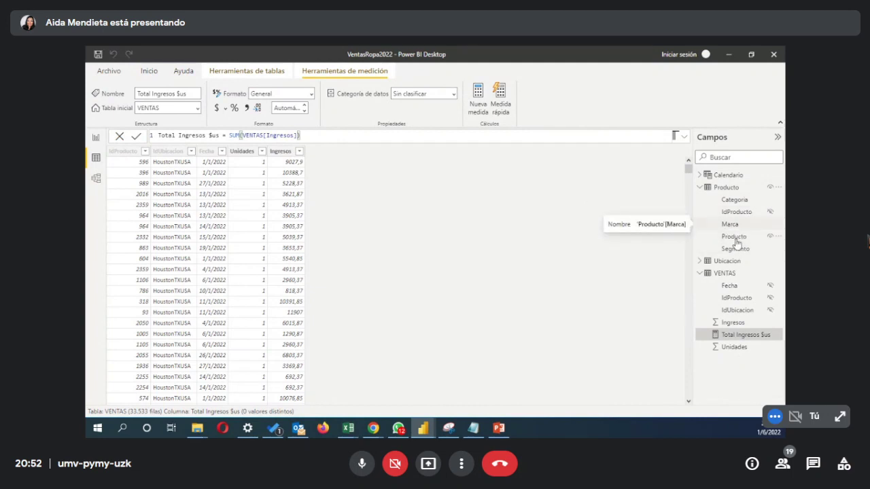
{"action": "left_click", "coordinate": [96, 138]}
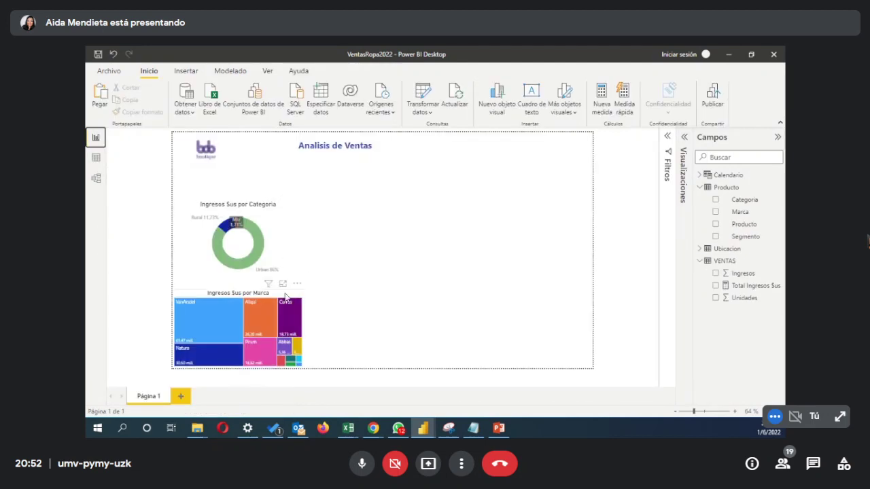
Step: Add a visual of Total Ingresos $us by Segmento beside the donut chart and make it a clustered column and line chart
{"action": "left_click_drag", "start_coordinate": [745, 237], "coordinate": [383, 234]}
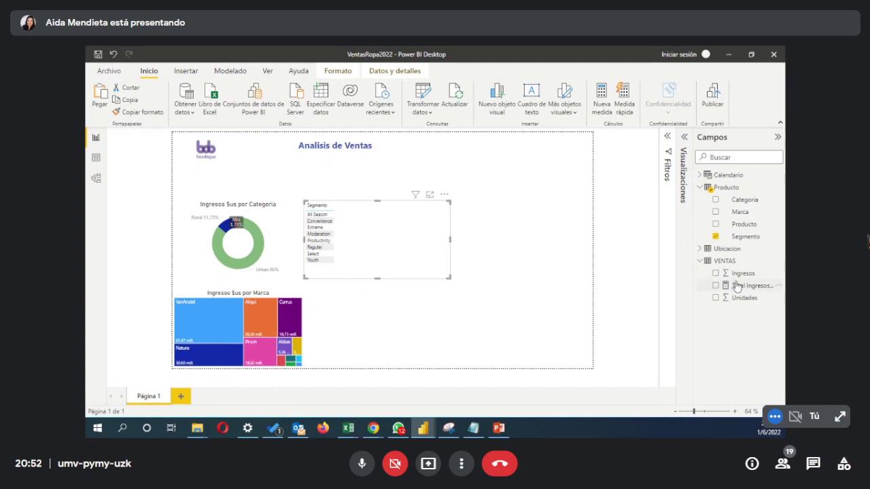
{"action": "left_click_drag", "start_coordinate": [734, 286], "coordinate": [406, 235]}
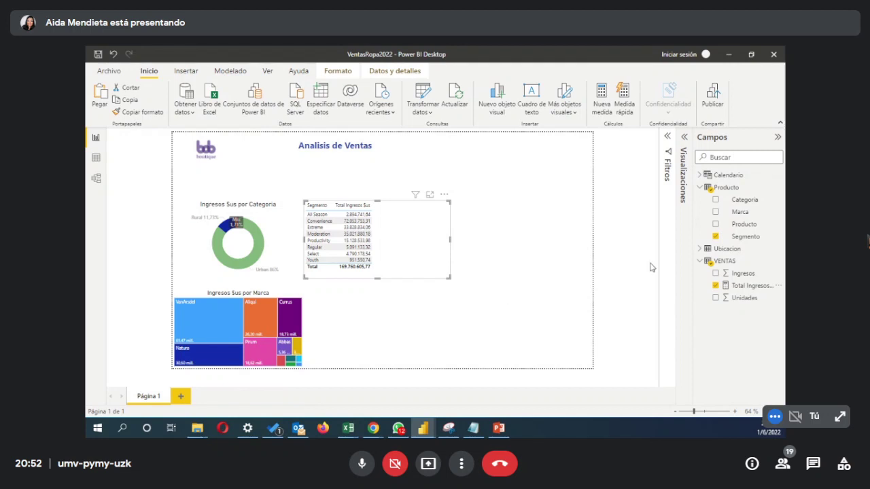
{"action": "left_click", "coordinate": [684, 138]}
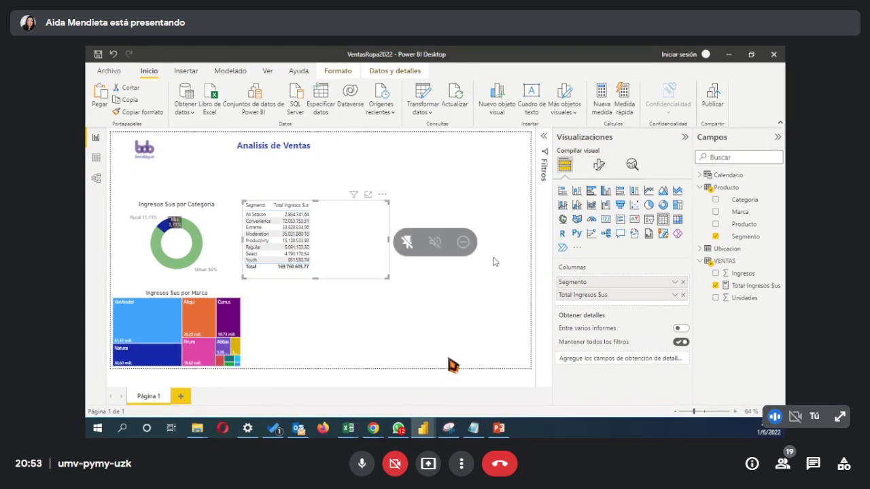
{"action": "left_click", "coordinate": [635, 192]}
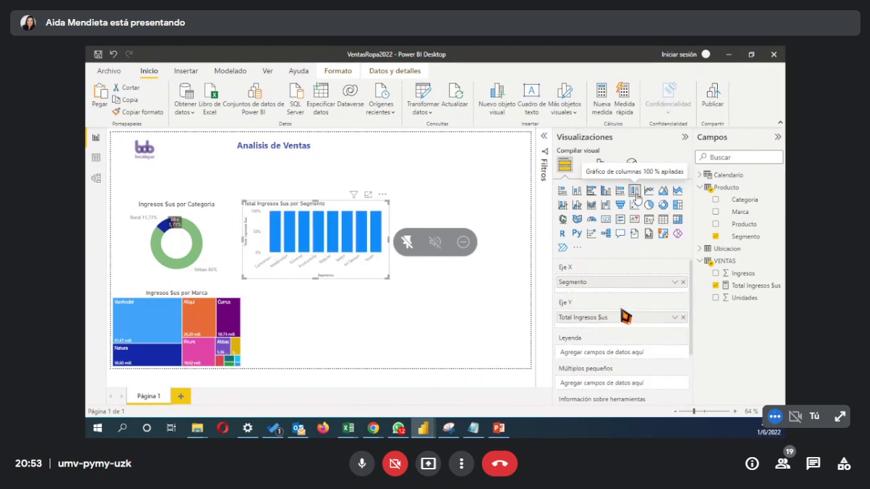
{"action": "left_click", "coordinate": [648, 192]}
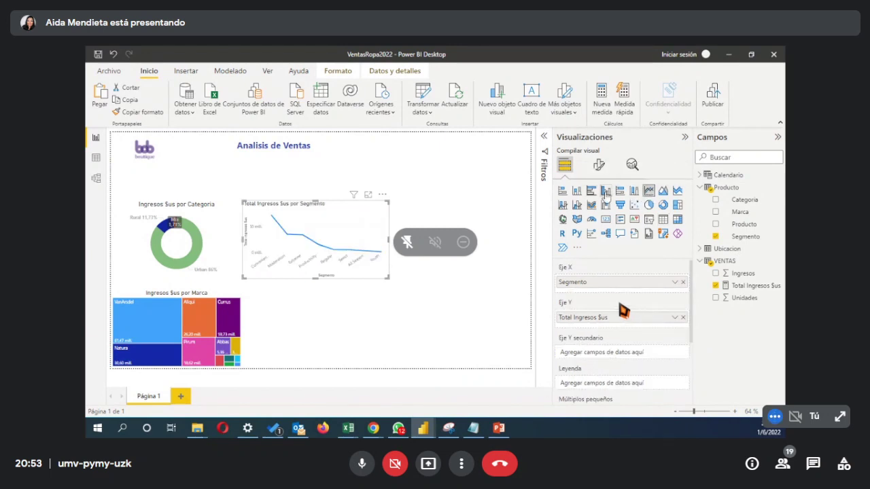
{"action": "left_click", "coordinate": [577, 206]}
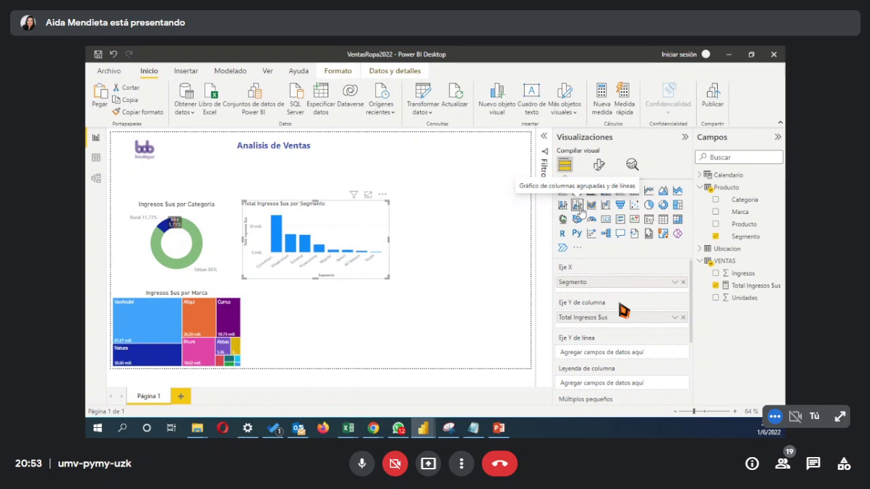
Step: Examine the income-by-segment column chart in focus mode, then return to the report and deselect the chart
{"action": "left_click", "coordinate": [368, 195]}
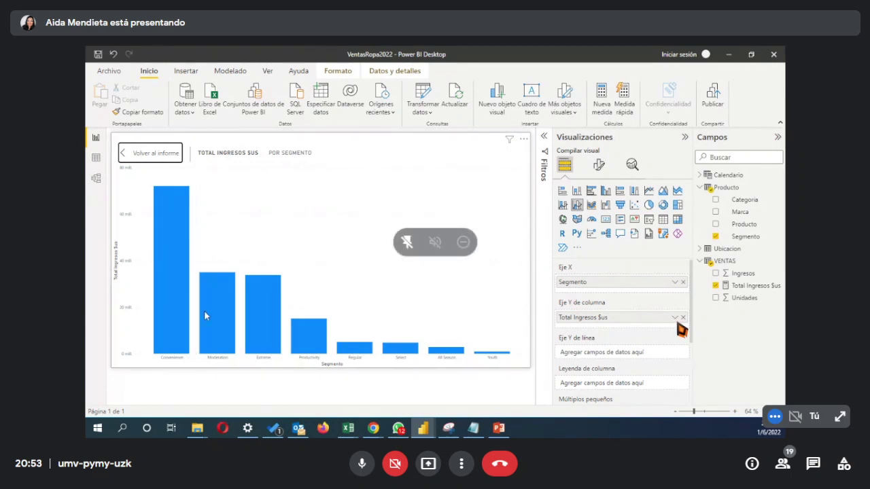
{"action": "mouse_move", "coordinate": [204, 316]}
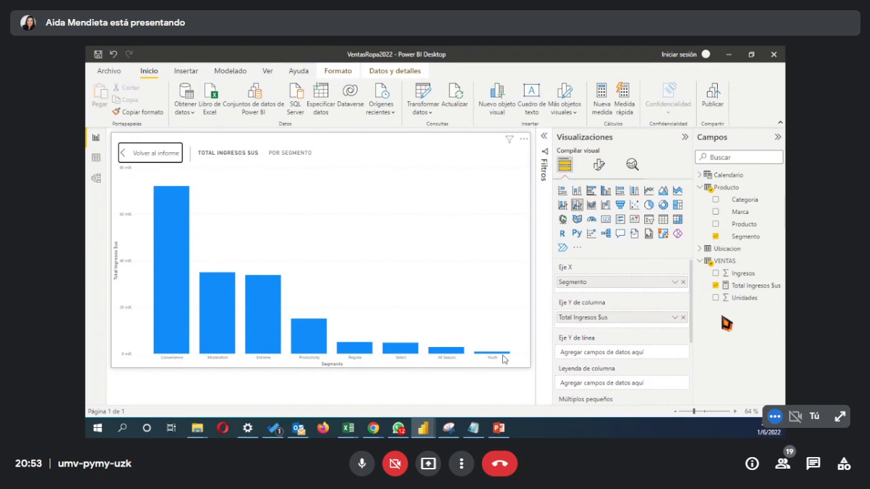
{"action": "left_click", "coordinate": [125, 155]}
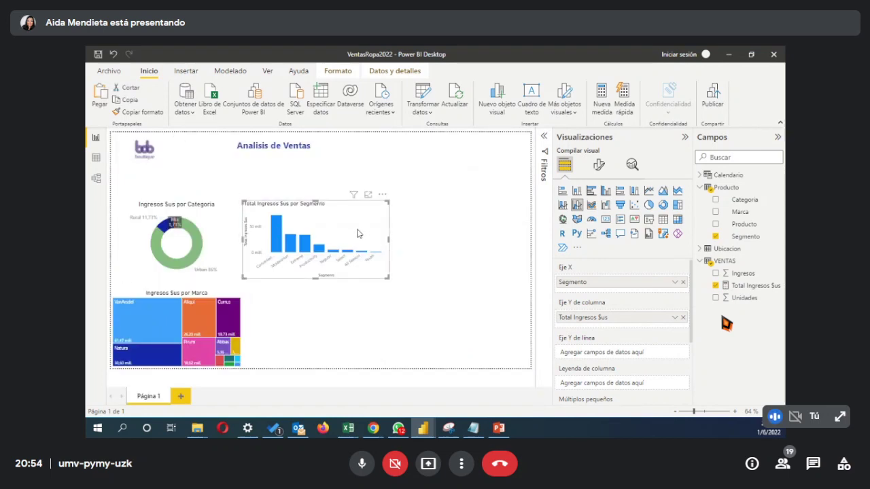
{"action": "left_click", "coordinate": [368, 195]}
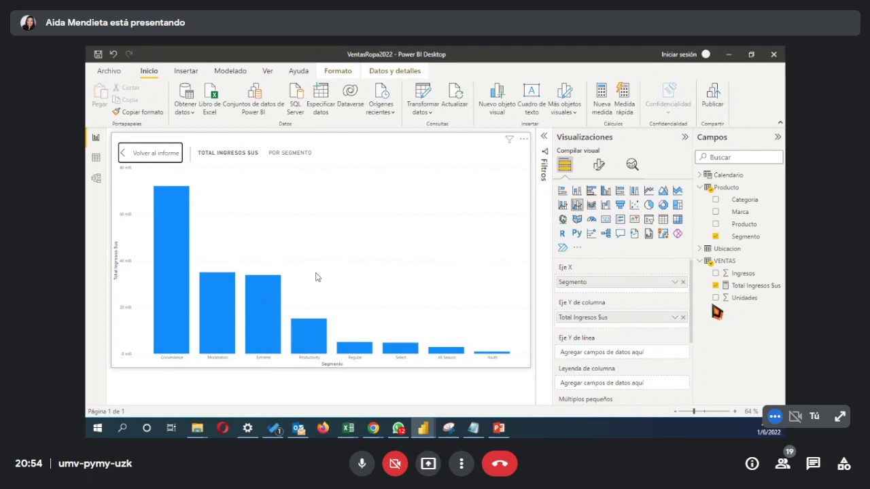
{"action": "left_click", "coordinate": [122, 155]}
{"action": "left_click", "coordinate": [376, 314]}
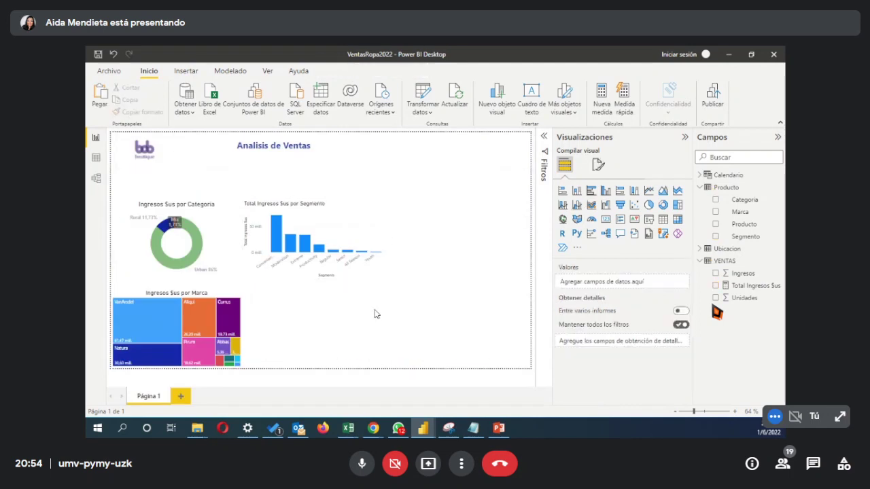
{"action": "left_click", "coordinate": [366, 276]}
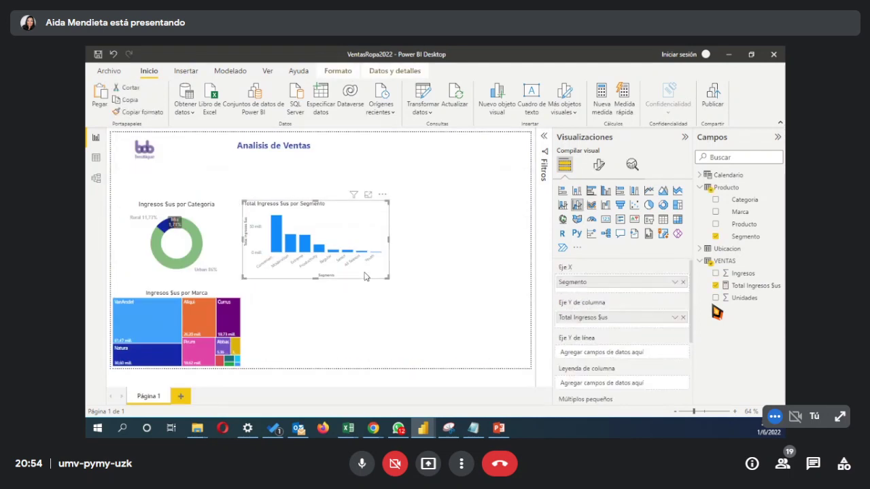
{"action": "left_click", "coordinate": [393, 325]}
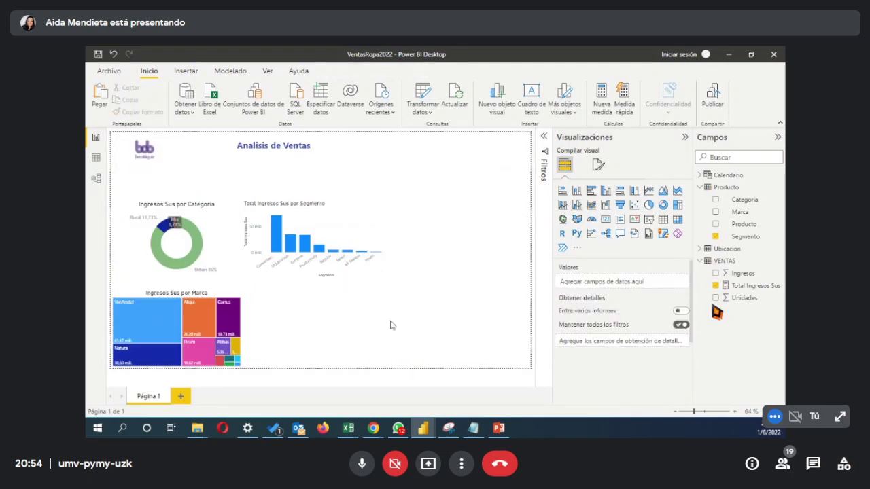
Step: Create a new measure in the VENTAS table and start its name as Total Unidades Vendidas
{"action": "left_click", "coordinate": [725, 263]}
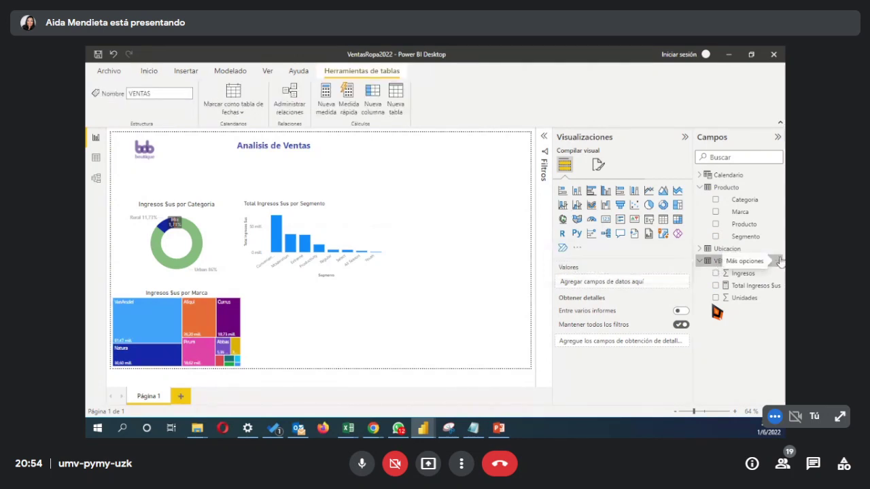
{"action": "left_click", "coordinate": [778, 261]}
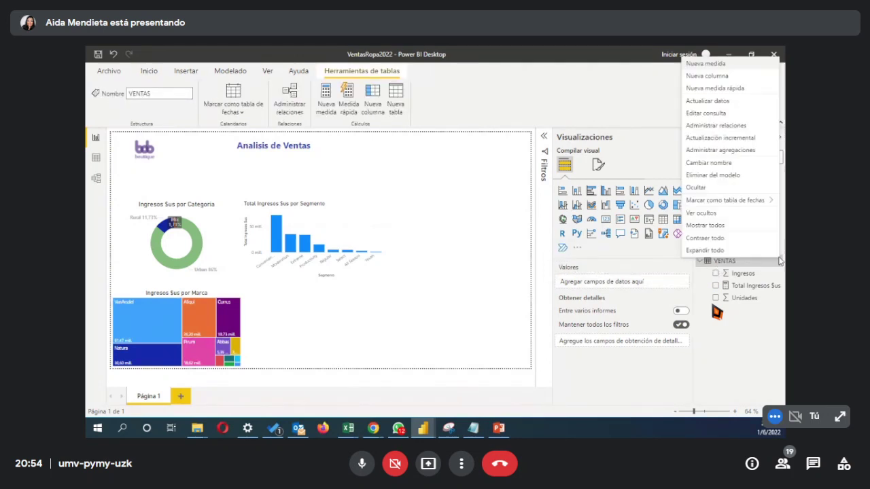
{"action": "left_click", "coordinate": [714, 65]}
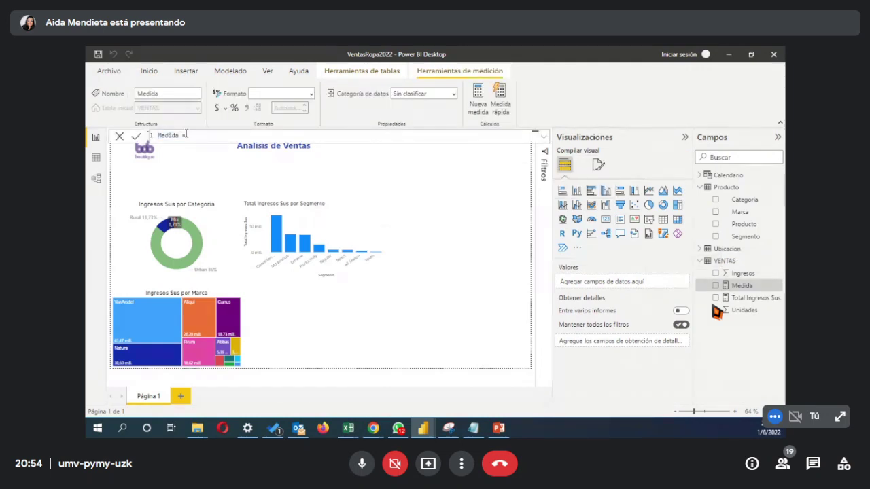
{"action": "double_click", "coordinate": [168, 135]}
{"action": "type", "text": "T"}
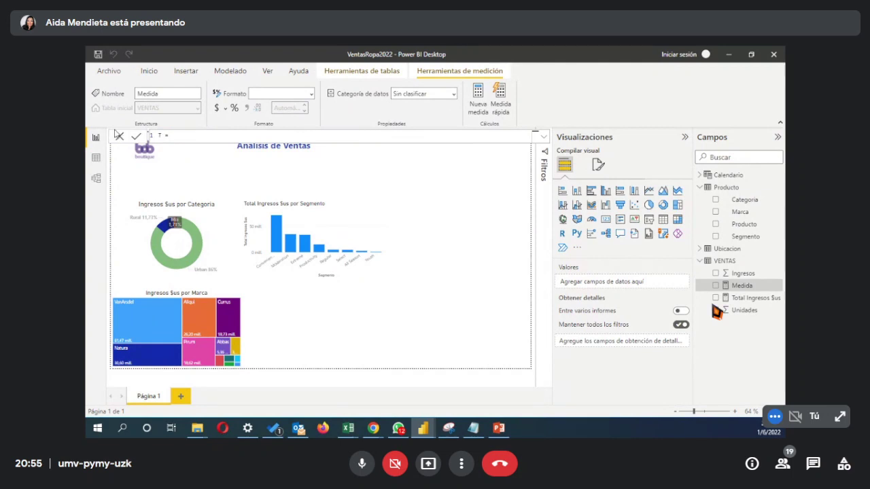
{"action": "type", "text": "otal "}
{"action": "type", "text": "Unidades Vend"}
{"action": "type", "text": "ido"}
{"action": "type", "text": "s "}
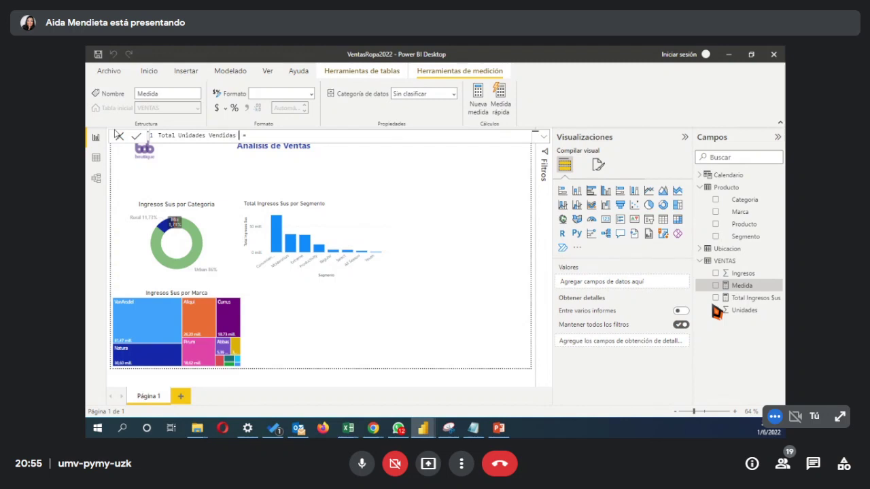
Step: Complete the new measure's name with UN and define it as SUM(VENTAS[Unidades])
{"action": "type", "text": "UN = sum"}
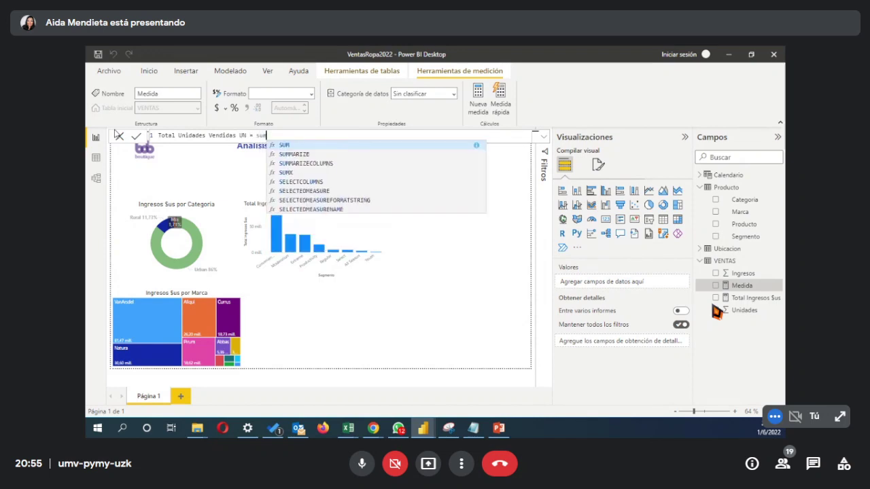
{"action": "left_click", "coordinate": [291, 146]}
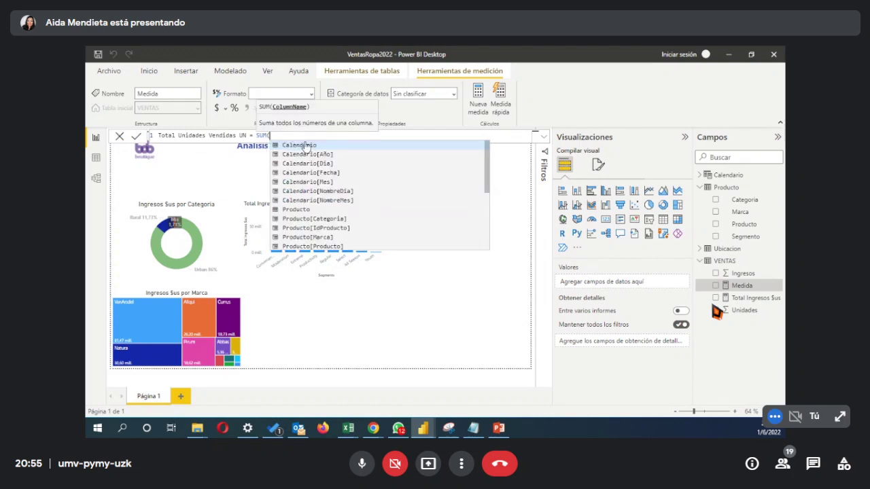
{"action": "type", "text": "un"}
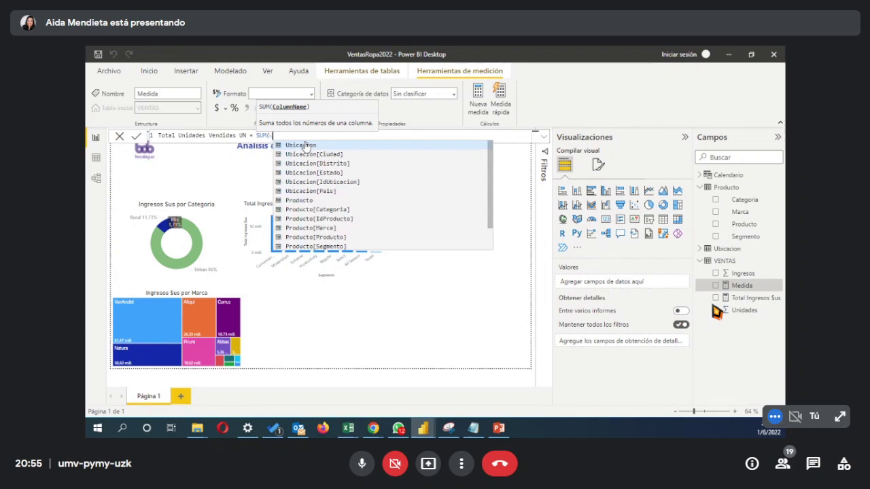
{"action": "type", "text": "i"}
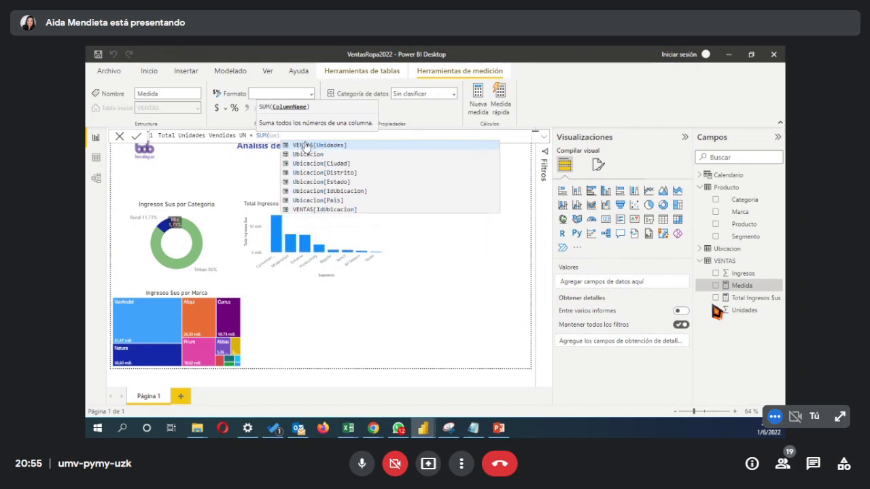
{"action": "left_click", "coordinate": [305, 146]}
{"action": "type", "text": ")"}
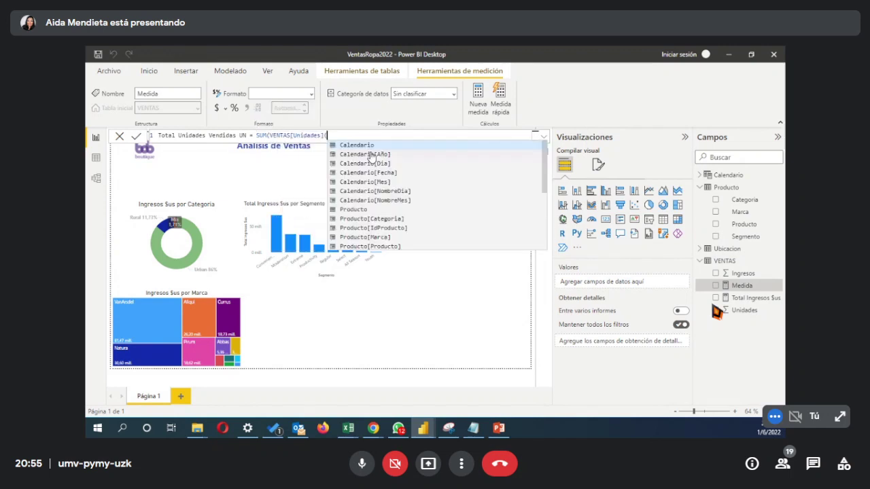
{"action": "key", "text": "Escape"}
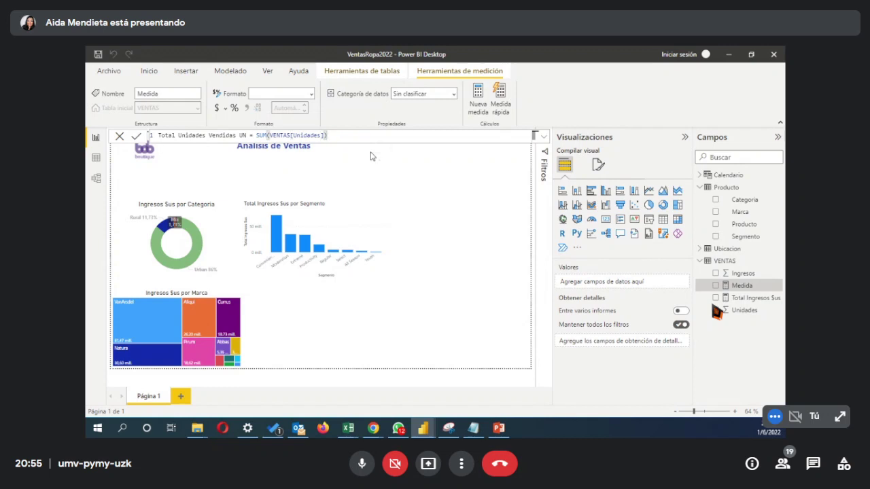
{"action": "key", "text": "Return"}
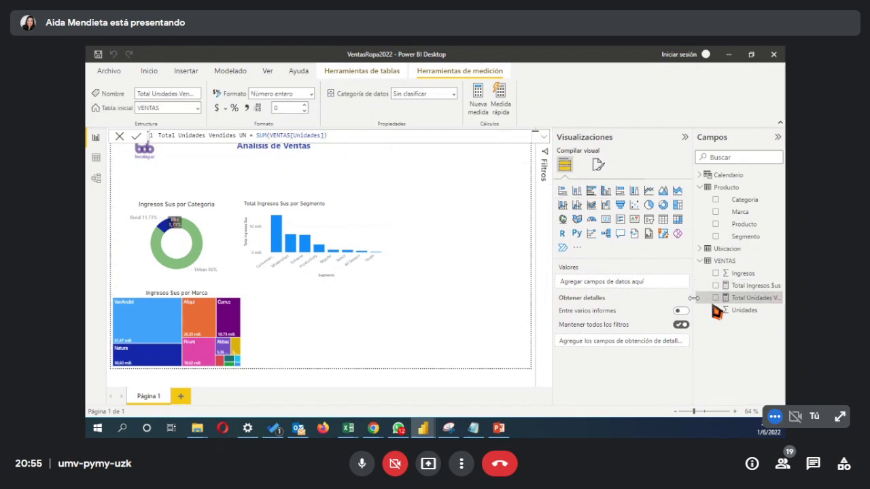
Step: Widen the field list so long measure names fit, and select the Total Ingresos $us por Segmento chart
{"action": "left_click_drag", "start_coordinate": [693, 299], "coordinate": [661, 306]}
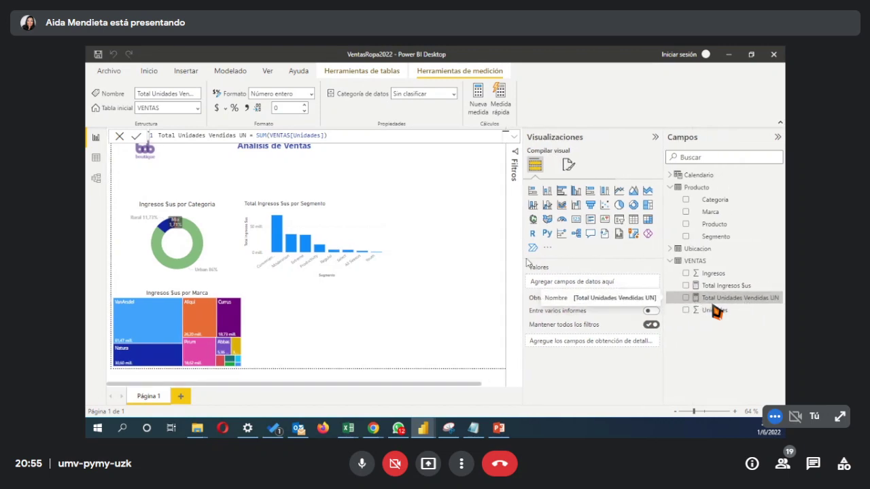
{"action": "left_click", "coordinate": [387, 267]}
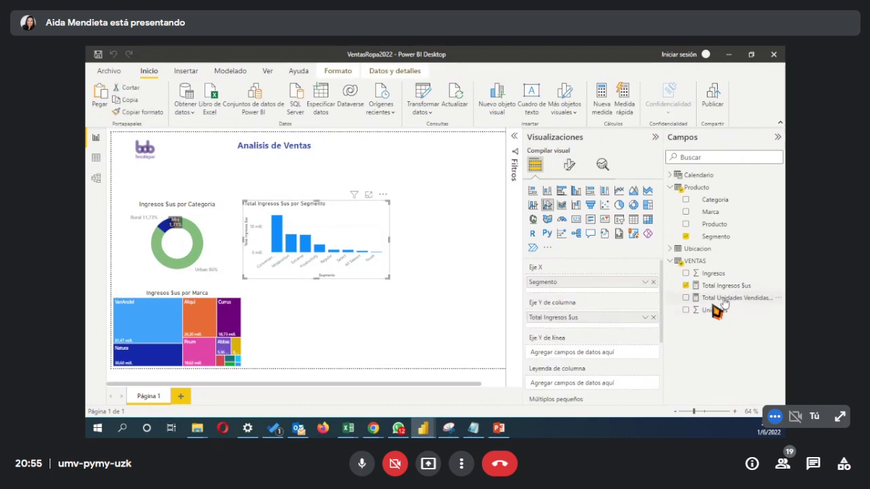
Step: Add Total Unidades Vendidas UN as the line Y axis of the segment chart, inspect the chart enlarged and return to the report
{"action": "left_click_drag", "start_coordinate": [724, 305], "coordinate": [581, 355]}
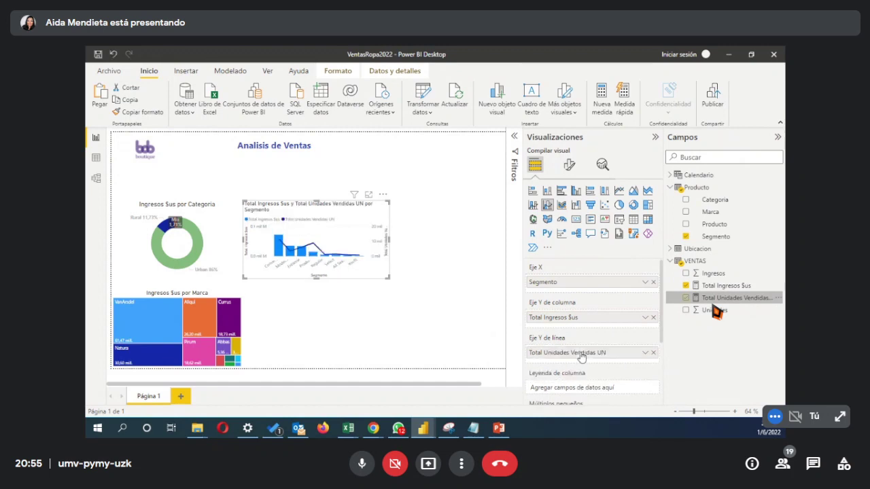
{"action": "left_click", "coordinate": [372, 196]}
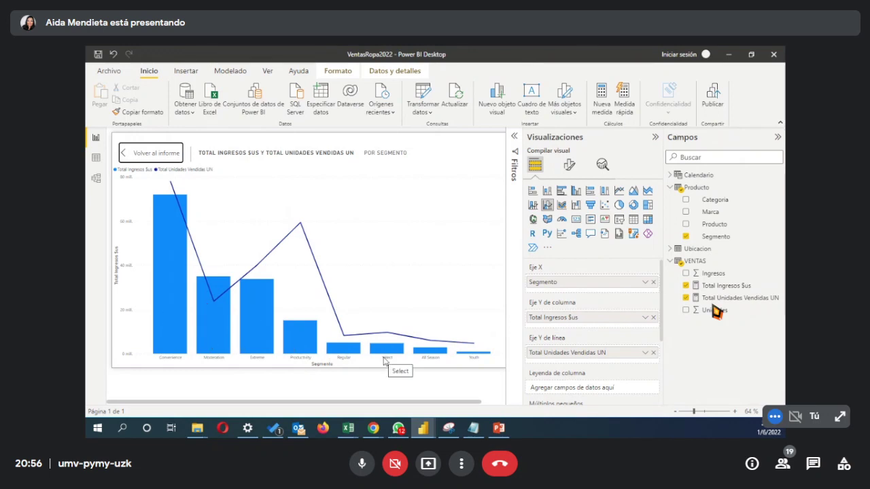
{"action": "left_click", "coordinate": [569, 166]}
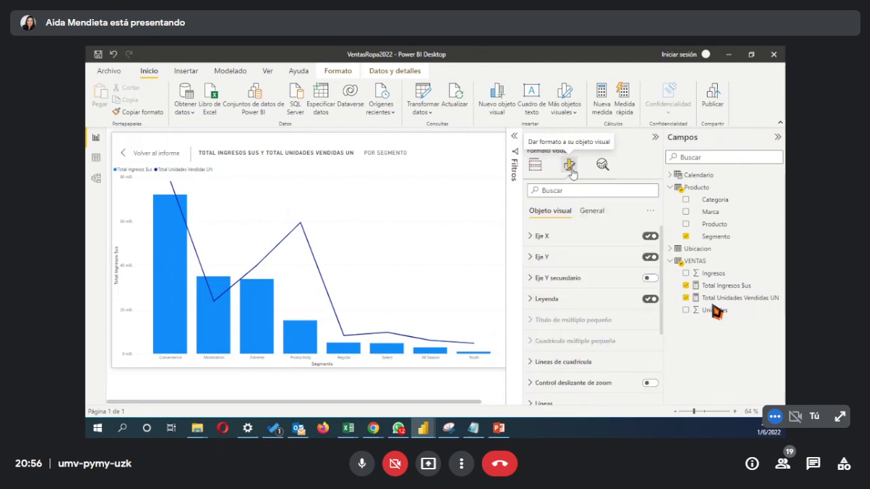
{"action": "left_click", "coordinate": [535, 165]}
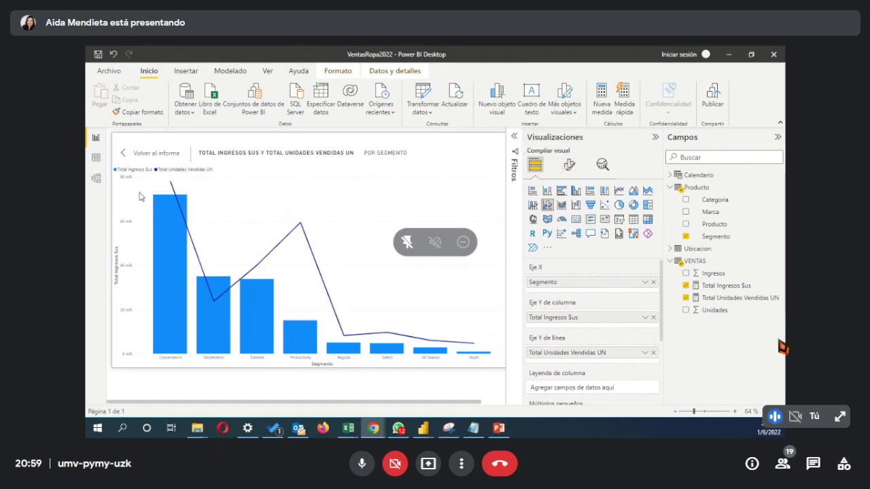
{"action": "left_click", "coordinate": [123, 154]}
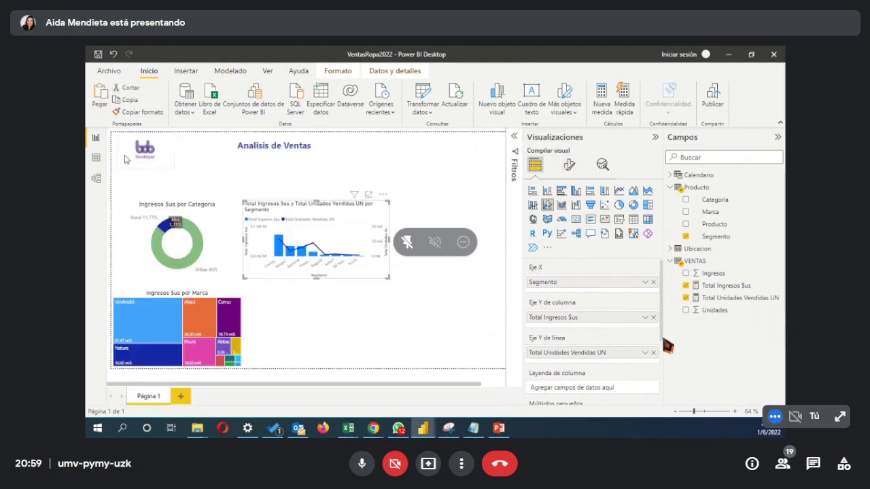
{"action": "left_click", "coordinate": [484, 309]}
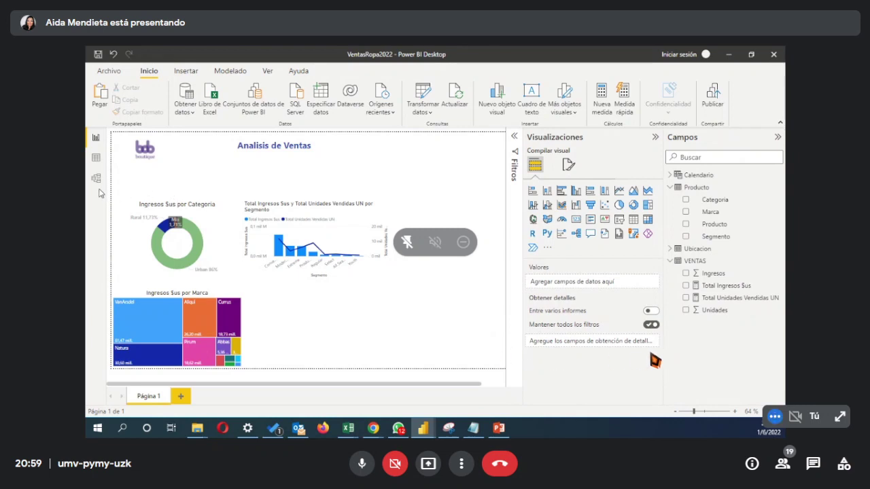
Step: Examine the default summarization options of the Ingresos column in the VENTAS table data
{"action": "left_click", "coordinate": [97, 166]}
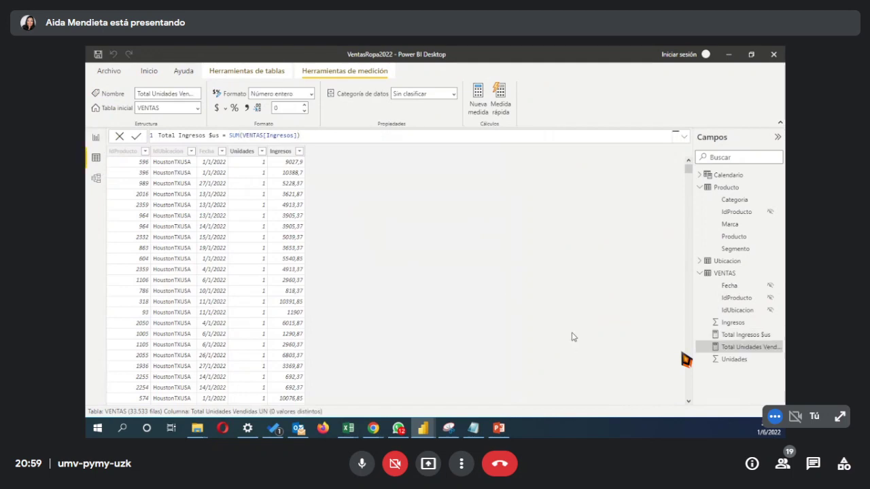
{"action": "left_click", "coordinate": [729, 324]}
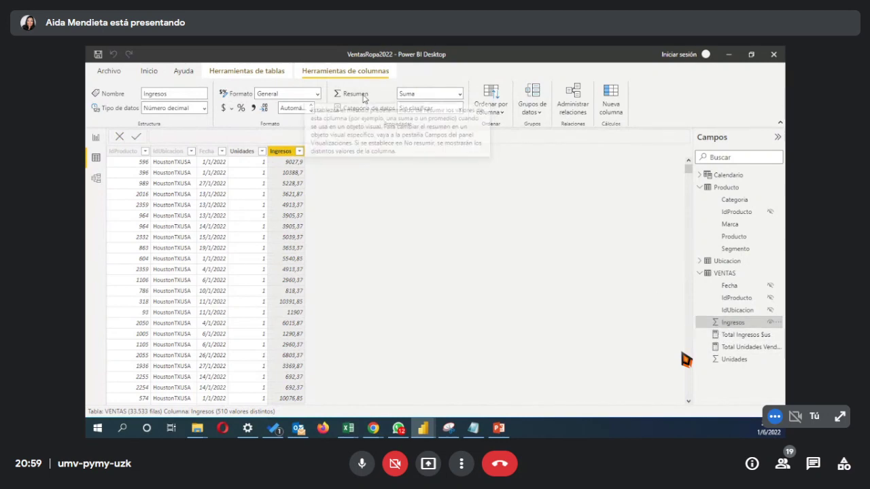
{"action": "left_click", "coordinate": [460, 93]}
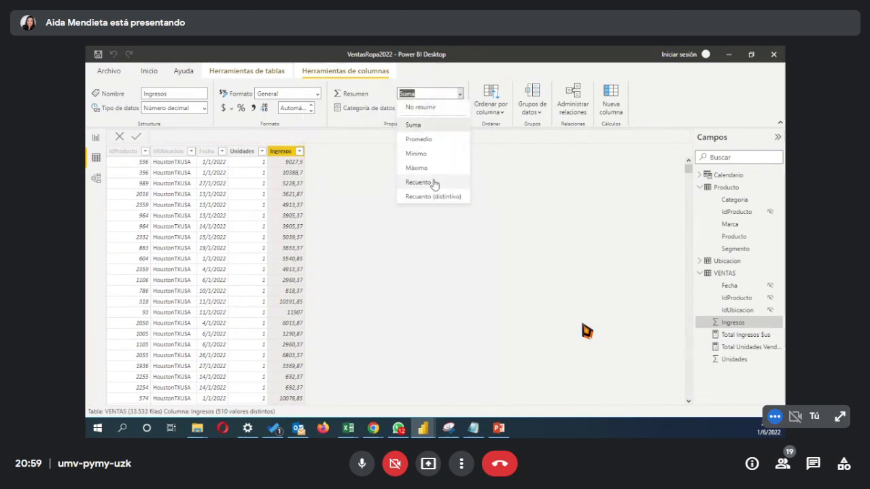
{"action": "left_click", "coordinate": [445, 76]}
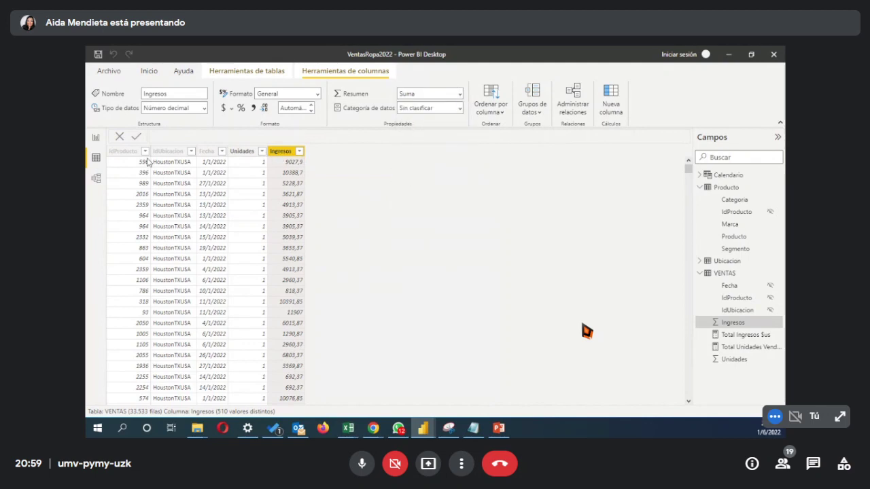
Step: Duplicate the segment combo chart below the original and replace the copy's column value with Unidades
{"action": "left_click", "coordinate": [99, 139]}
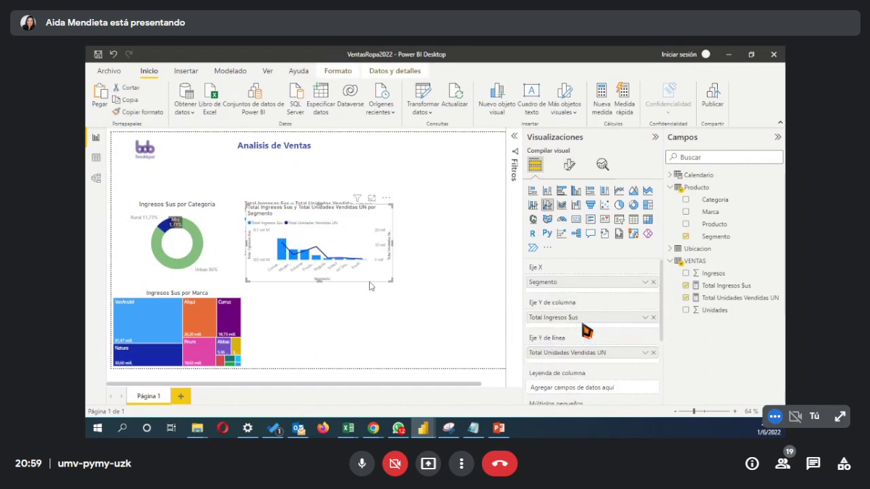
{"action": "left_click_drag", "start_coordinate": [367, 288], "coordinate": [365, 357]}
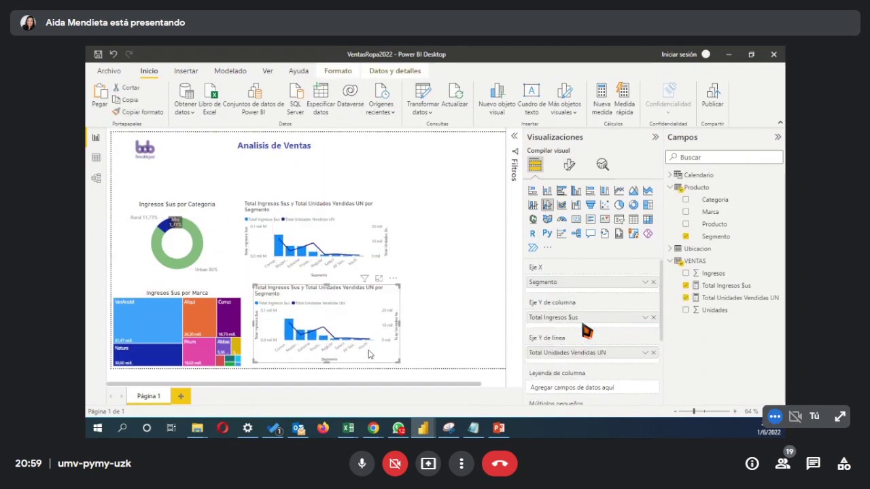
{"action": "left_click", "coordinate": [653, 317]}
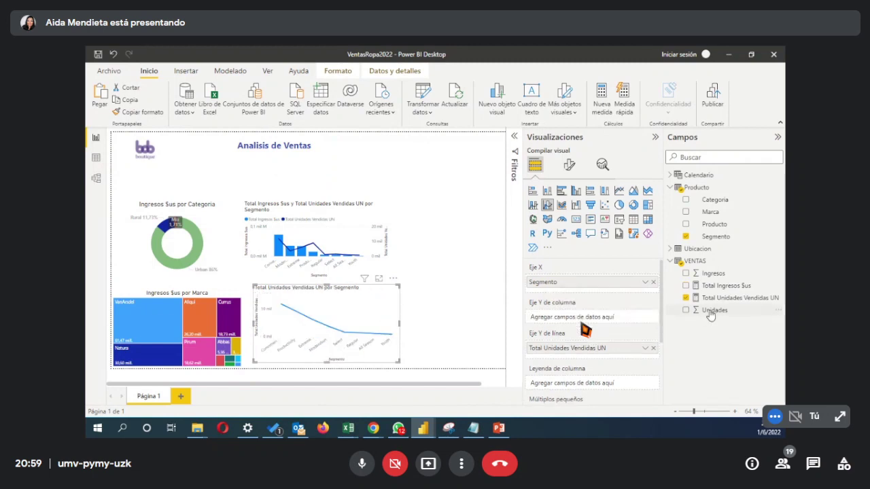
{"action": "left_click_drag", "start_coordinate": [708, 314], "coordinate": [583, 320]}
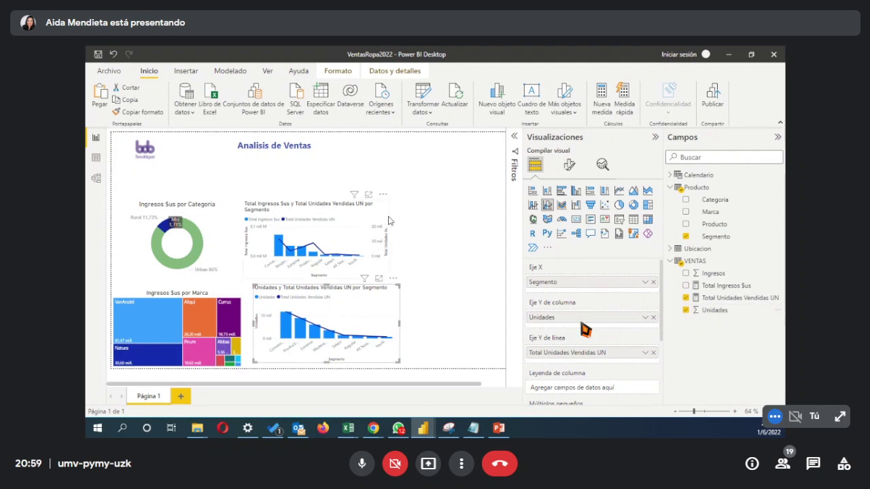
Step: Widen both segment charts to the same width and align the upper chart with the lower one
{"action": "left_click", "coordinate": [387, 230]}
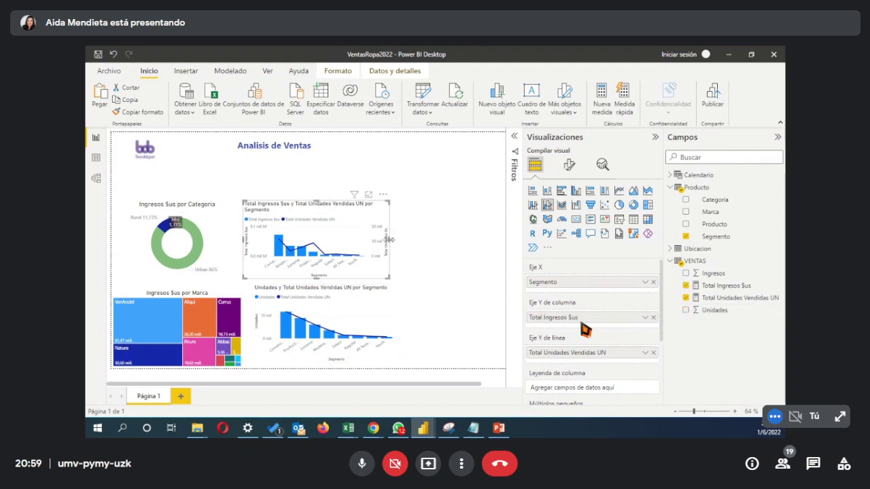
{"action": "left_click_drag", "start_coordinate": [388, 240], "coordinate": [410, 239]}
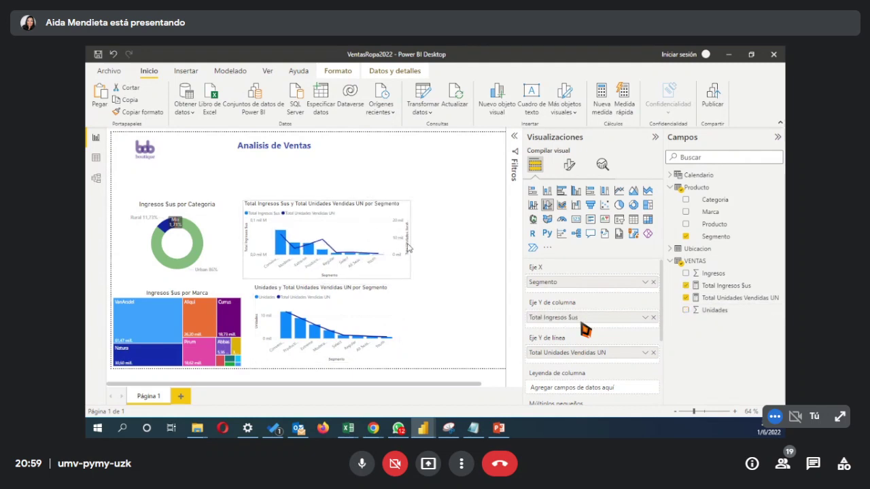
{"action": "left_click", "coordinate": [400, 334]}
{"action": "left_click_drag", "start_coordinate": [399, 323], "coordinate": [413, 327]}
{"action": "left_click", "coordinate": [418, 299]}
{"action": "left_click_drag", "start_coordinate": [391, 237], "coordinate": [401, 239]}
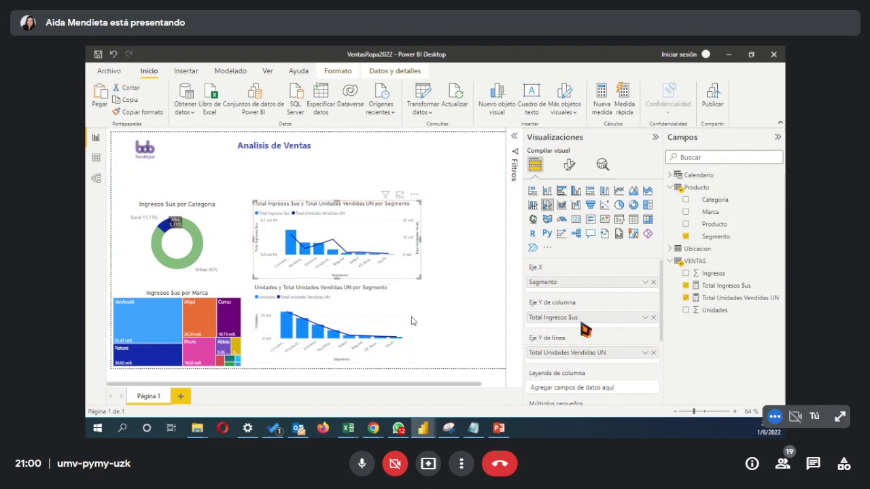
{"action": "left_click", "coordinate": [408, 326]}
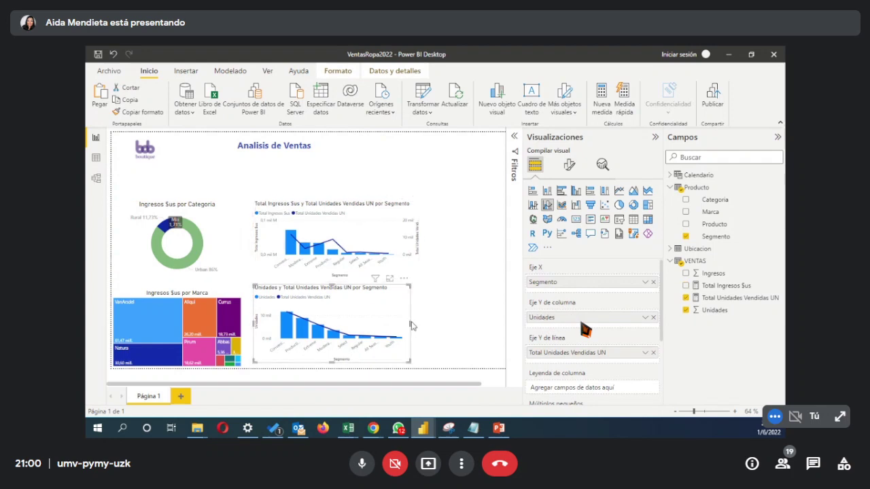
{"action": "left_click_drag", "start_coordinate": [409, 330], "coordinate": [421, 330]}
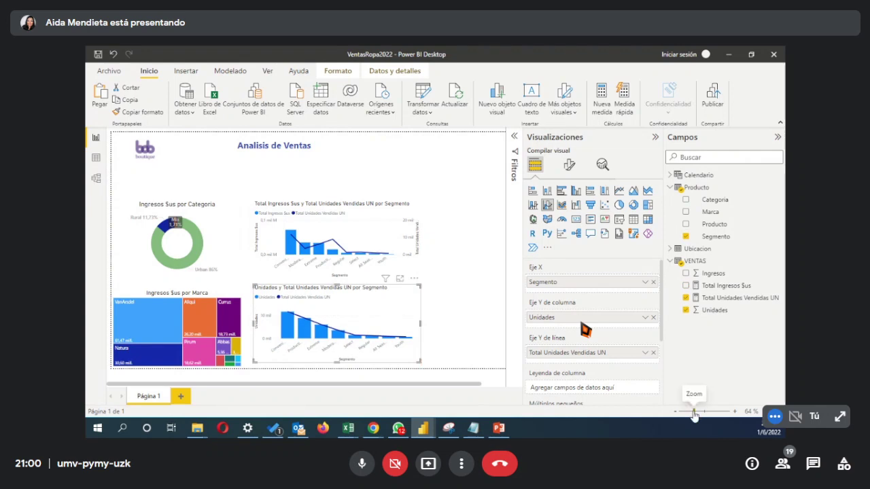
Step: Remove all column and line values from the lower chart, keeping only Segmento on its X axis
{"action": "left_click_drag", "start_coordinate": [694, 413], "coordinate": [703, 412]}
{"action": "scroll", "coordinate": [396, 299], "scroll_direction": "down", "scroll_amount": 2}
{"action": "scroll", "coordinate": [395, 300], "scroll_direction": "right", "scroll_amount": 3}
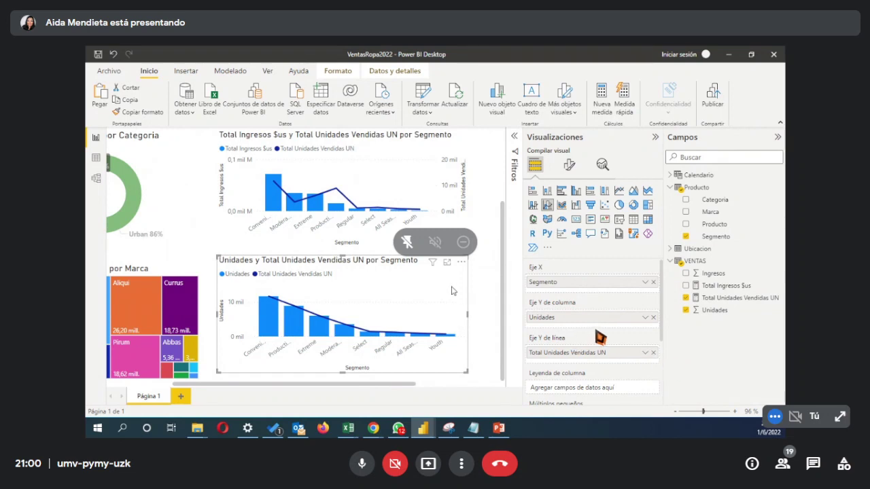
{"action": "left_click", "coordinate": [653, 353]}
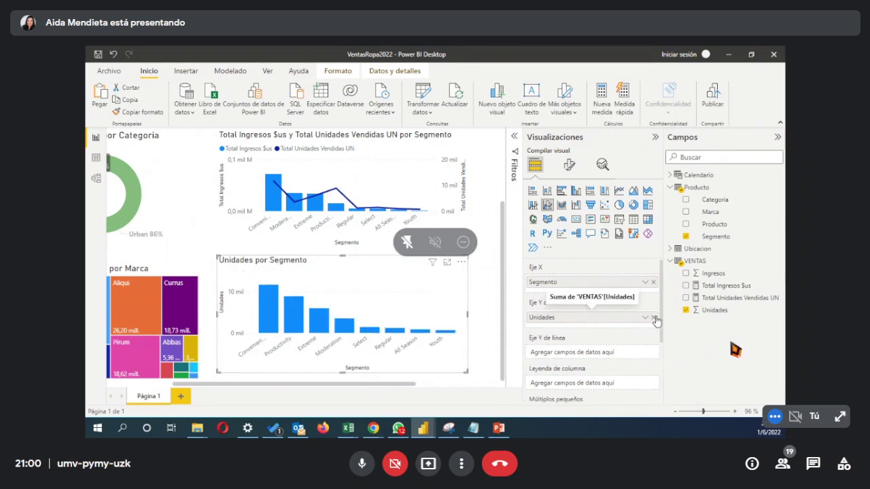
{"action": "left_click", "coordinate": [653, 318]}
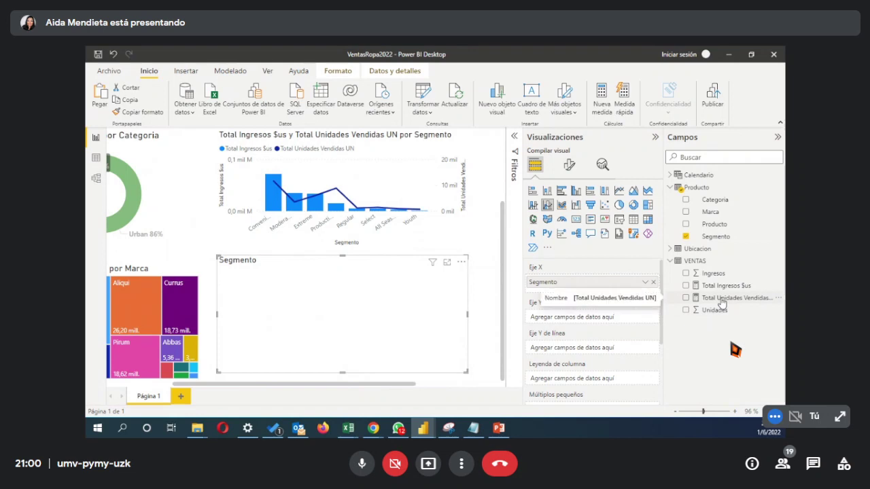
{"action": "left_click_drag", "start_coordinate": [721, 289], "coordinate": [583, 319]}
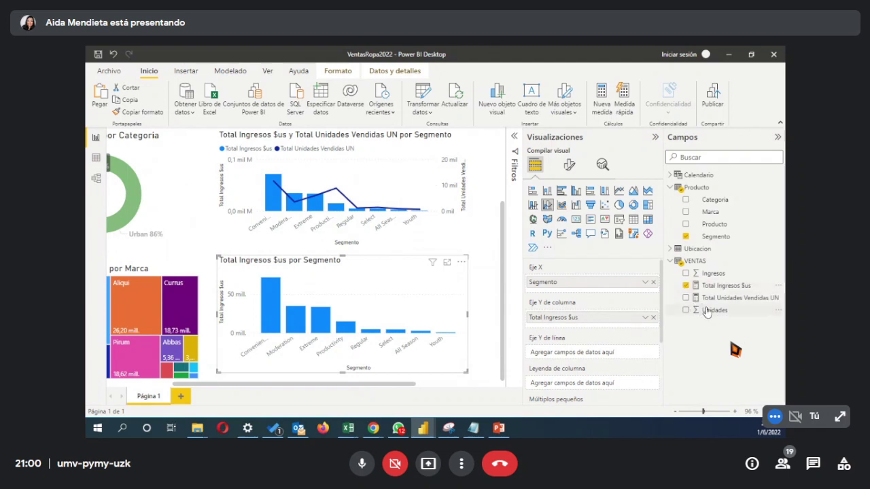
{"action": "left_click", "coordinate": [686, 285]}
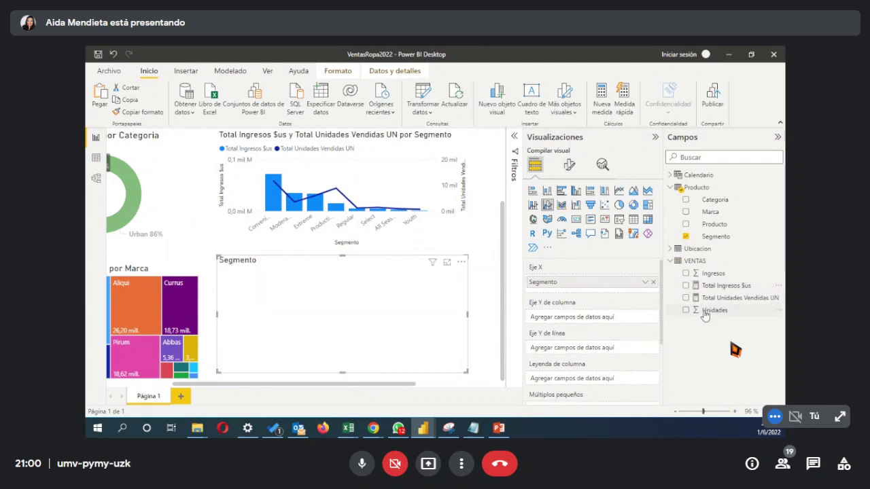
Step: Plot Ingresos as the columns and Unidades as the line in the lower segment chart
{"action": "mouse_move", "coordinate": [700, 310]}
{"action": "left_mouse_down"}
{"action": "mouse_move", "coordinate": [670, 312]}
{"action": "mouse_move", "coordinate": [693, 310]}
{"action": "left_mouse_up"}
{"action": "left_click_drag", "start_coordinate": [707, 273], "coordinate": [574, 324]}
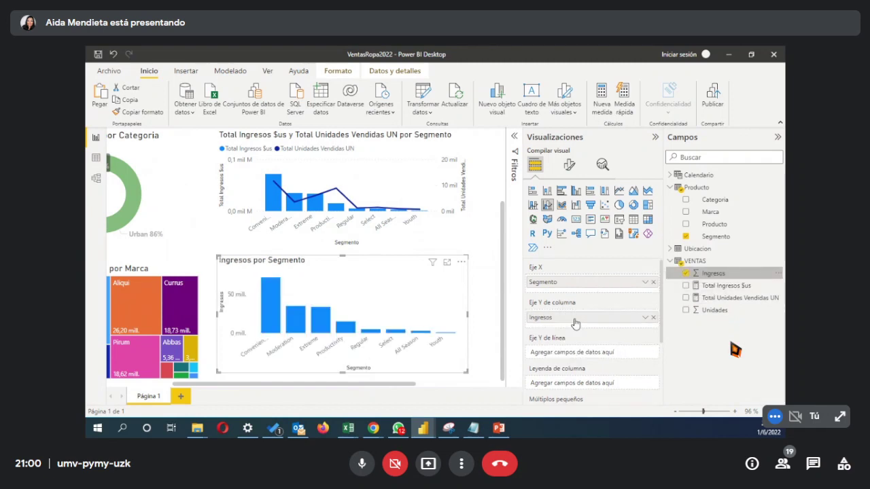
{"action": "left_click_drag", "start_coordinate": [707, 310], "coordinate": [571, 358]}
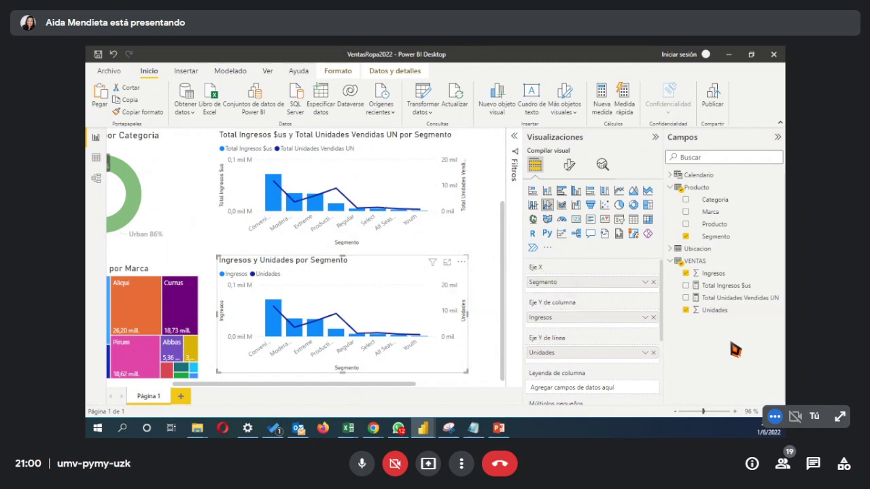
Step: Set the default summarization of the Ingresos column in the VENTAS table to Promedio
{"action": "left_click", "coordinate": [96, 158]}
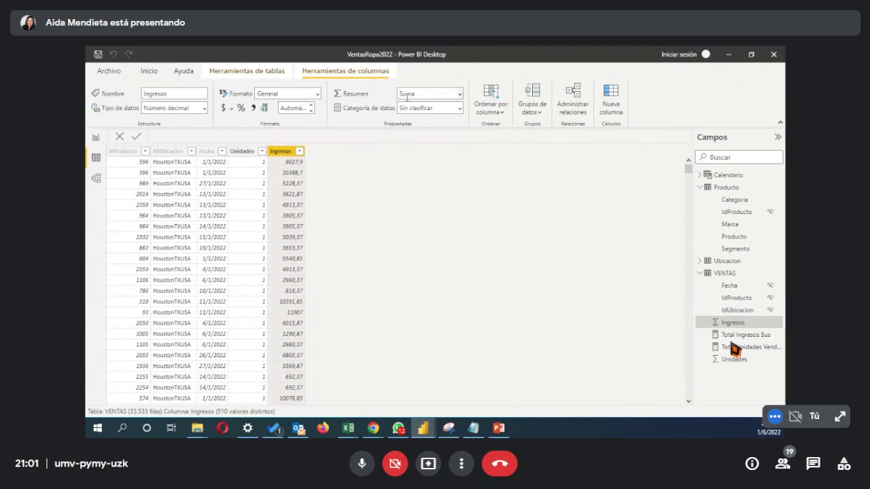
{"action": "left_click", "coordinate": [443, 93]}
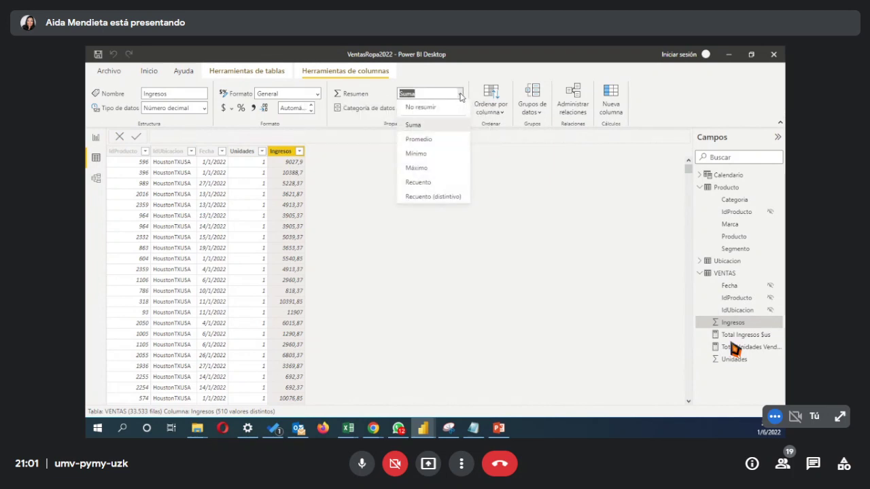
{"action": "left_click", "coordinate": [432, 147]}
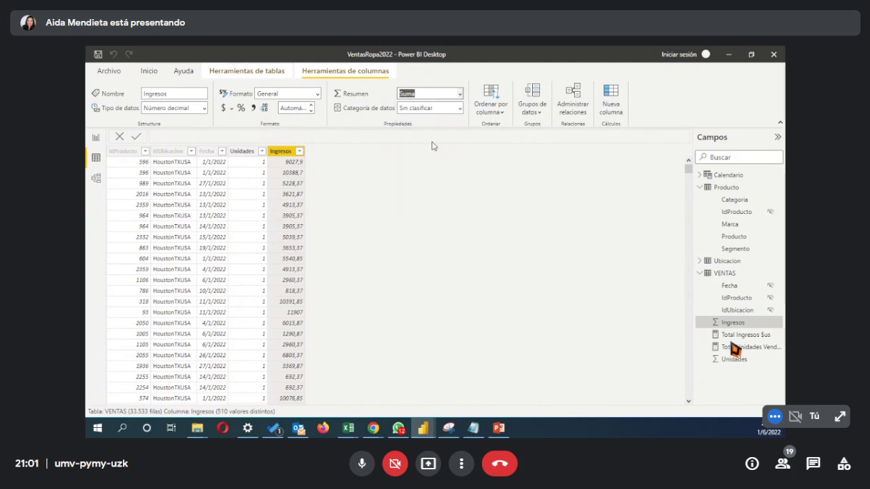
Step: Set the default summarization of the Unidades column to Mínimo
{"action": "left_click", "coordinate": [242, 155]}
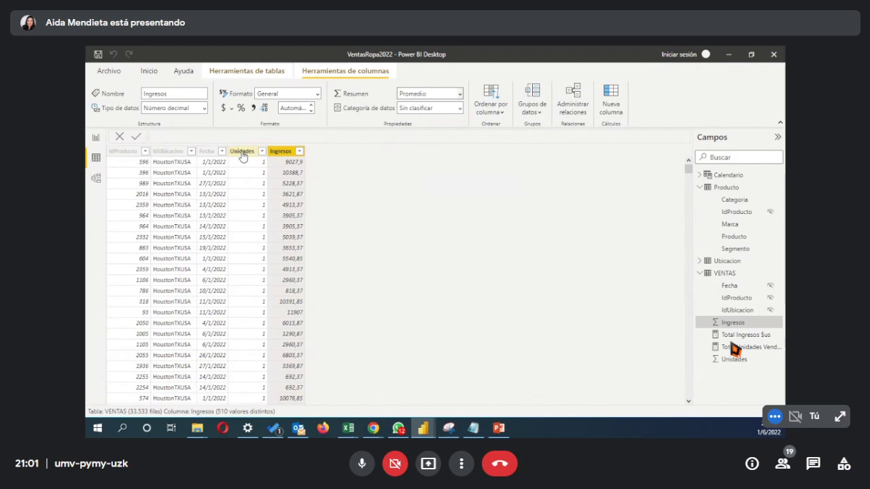
{"action": "left_click", "coordinate": [460, 94]}
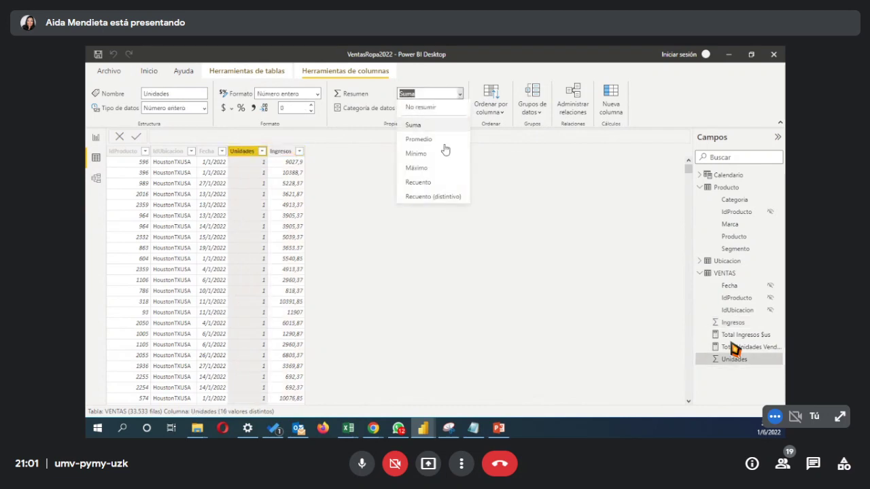
{"action": "left_click", "coordinate": [428, 159]}
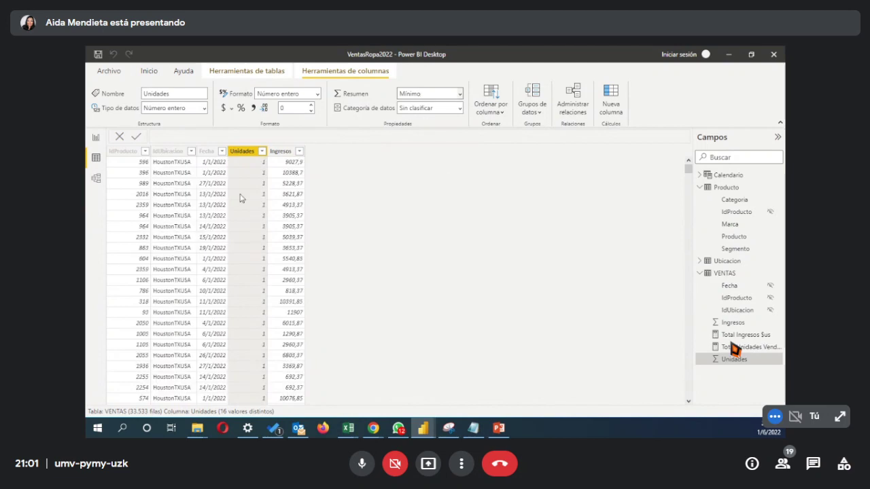
Step: Return to the report page, deselect the lower chart and refresh the report's data
{"action": "left_click", "coordinate": [96, 137]}
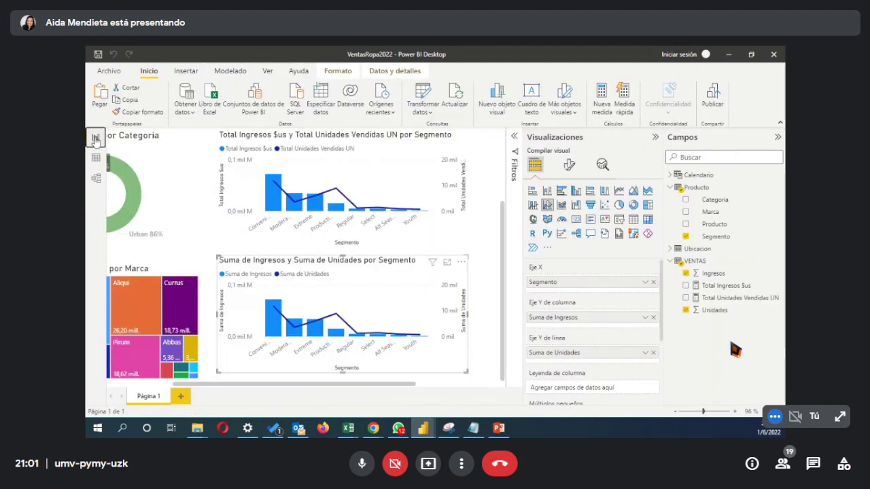
{"action": "left_click", "coordinate": [458, 342]}
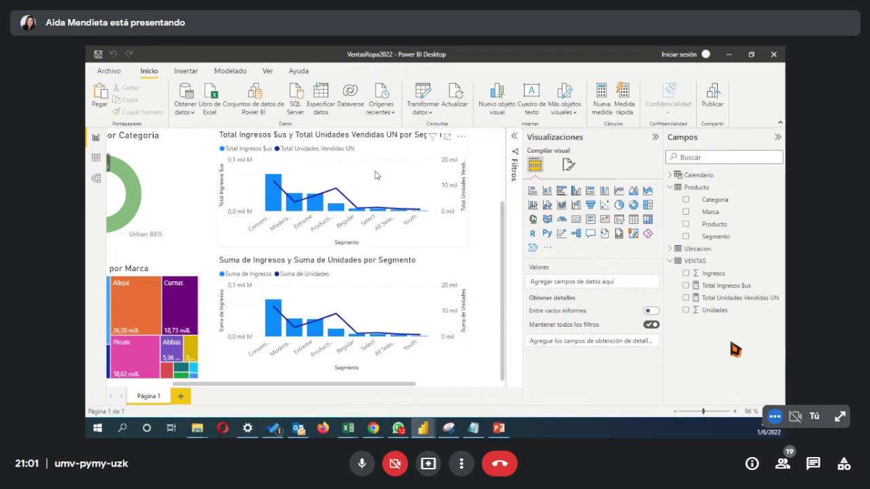
{"action": "left_click", "coordinate": [452, 100]}
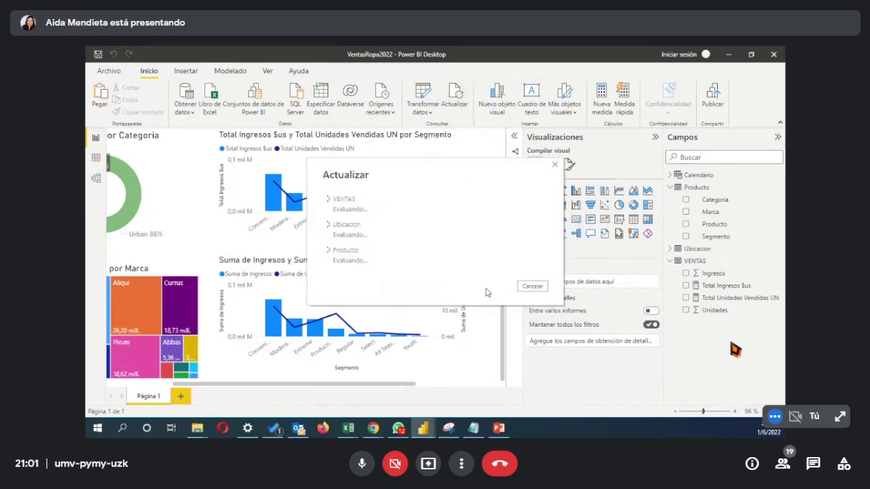
Step: In the lower segment chart, summarize Ingresos by Promedio and Unidades by Recuento
{"action": "left_click", "coordinate": [459, 350]}
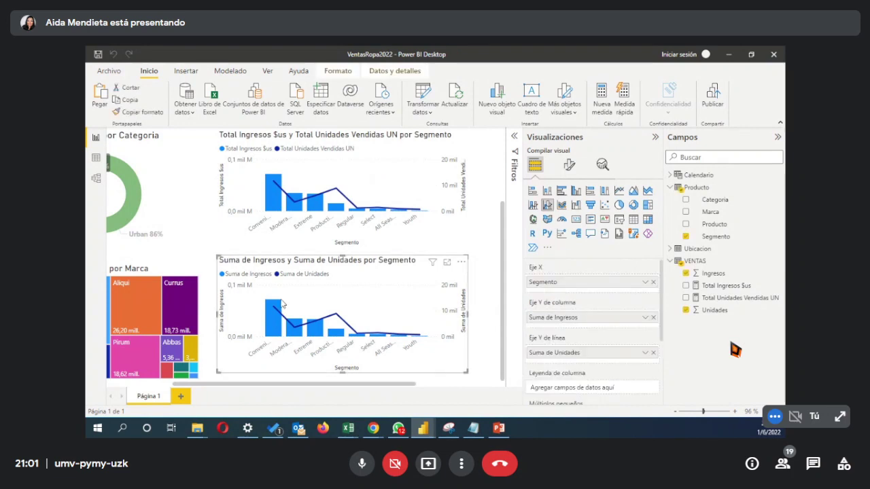
{"action": "left_click", "coordinate": [645, 317]}
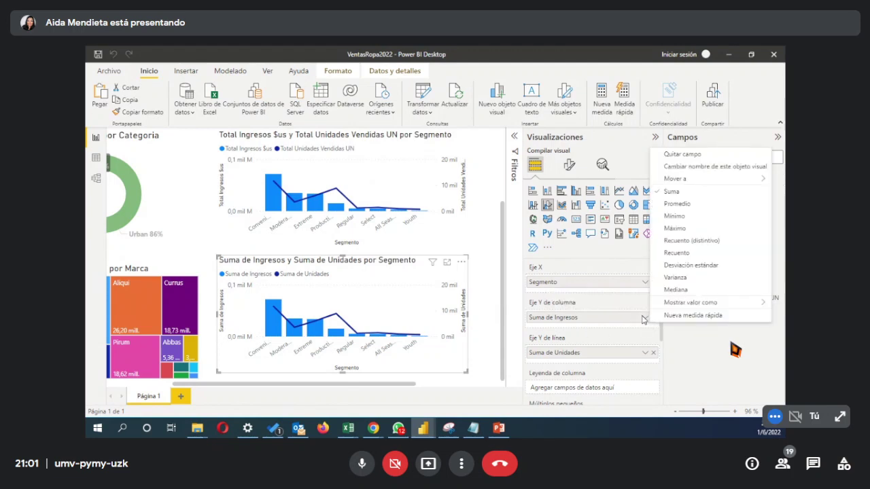
{"action": "left_click", "coordinate": [673, 204]}
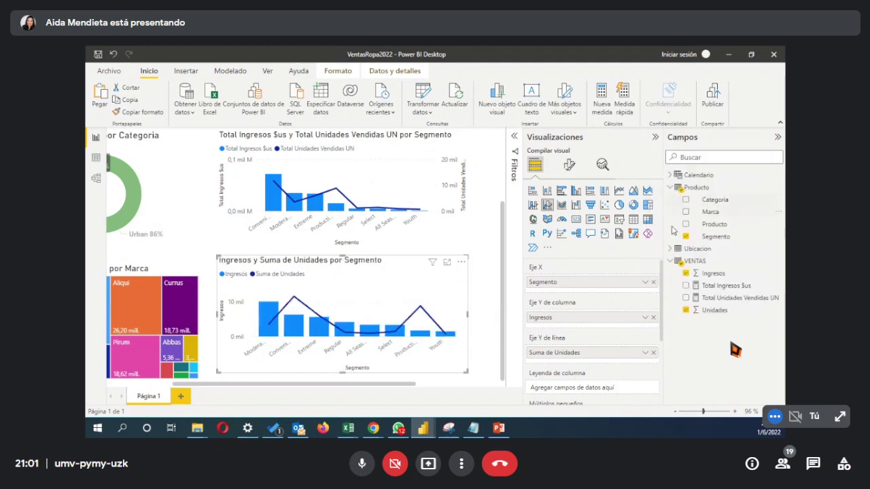
{"action": "left_click", "coordinate": [645, 353]}
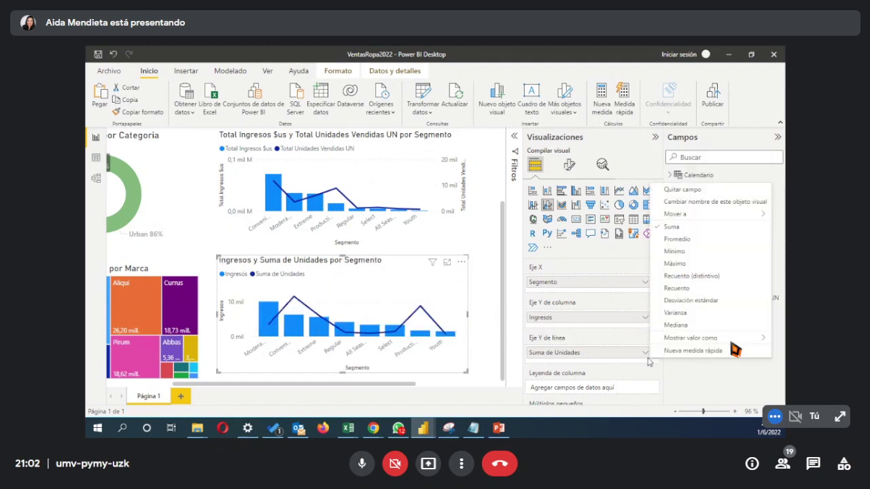
{"action": "left_click", "coordinate": [687, 293]}
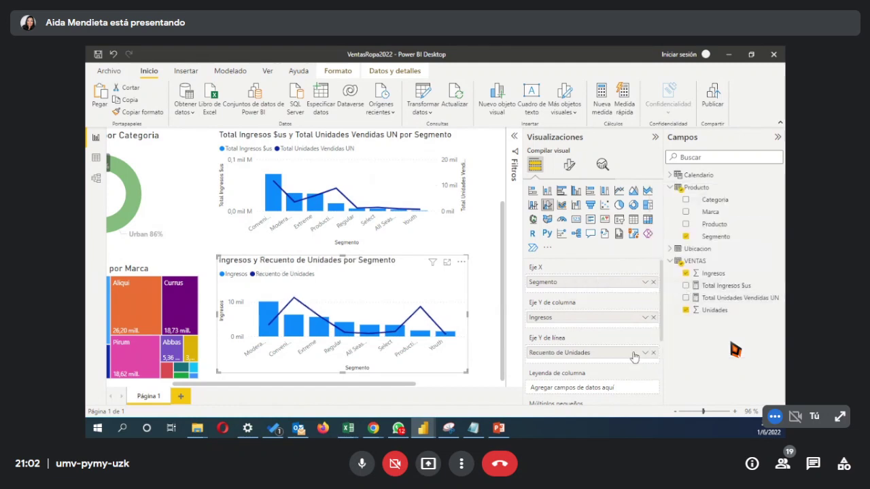
{"action": "left_click", "coordinate": [646, 353]}
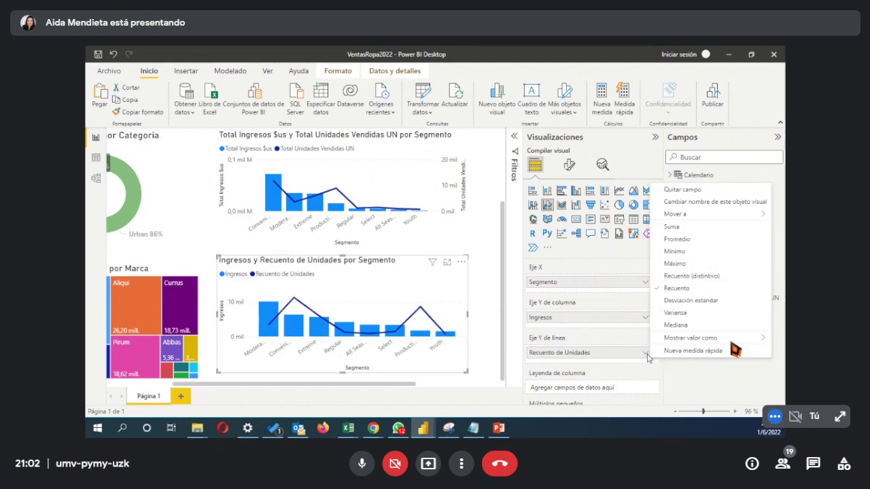
{"action": "left_click", "coordinate": [488, 314]}
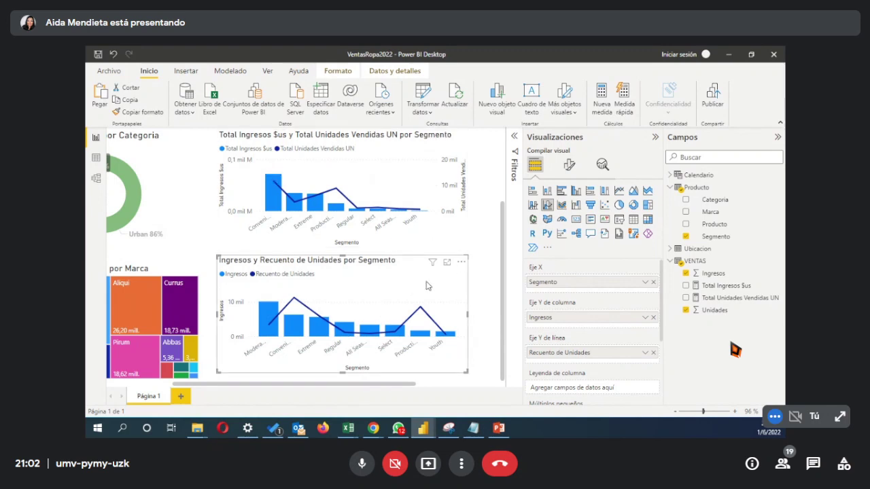
Step: Compare the fields used by both segment charts and check the default summarizations of the Unidades and Ingresos columns
{"action": "left_click", "coordinate": [420, 185]}
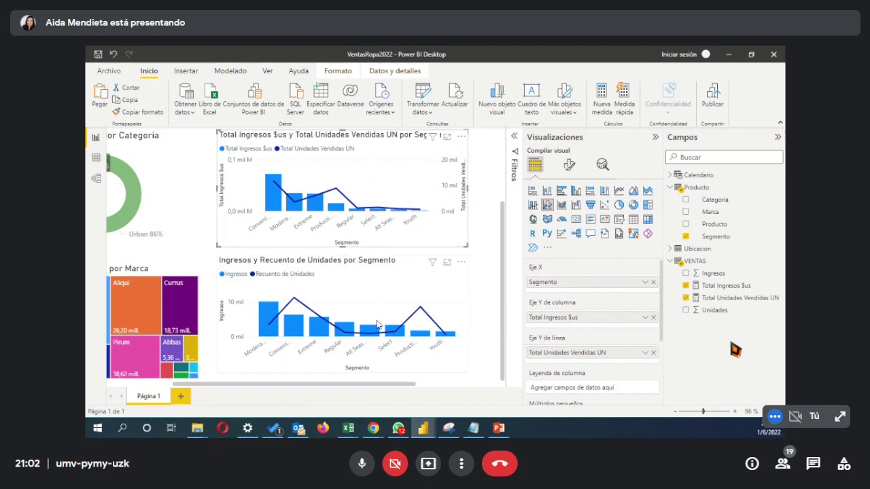
{"action": "left_click", "coordinate": [457, 321]}
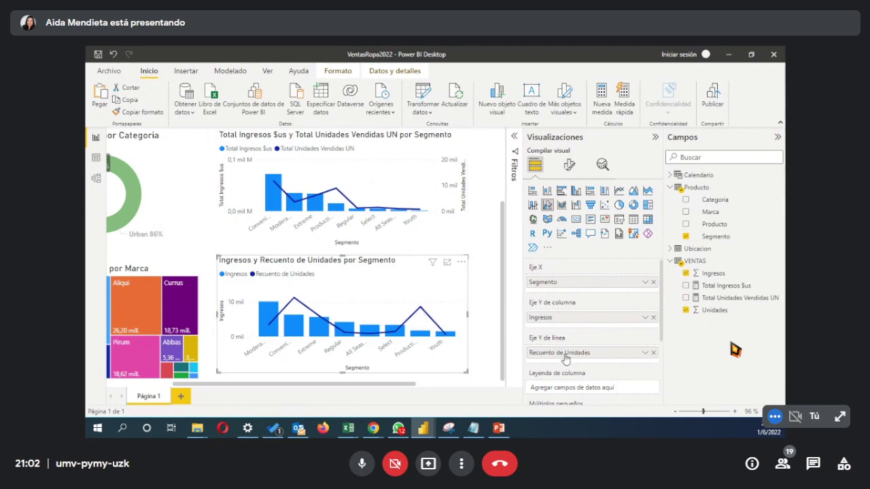
{"action": "left_click", "coordinate": [96, 158]}
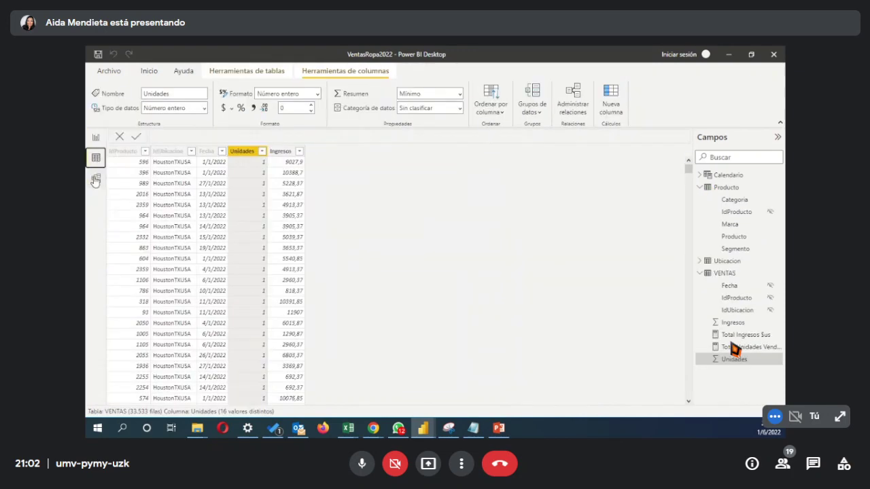
{"action": "left_click", "coordinate": [100, 139]}
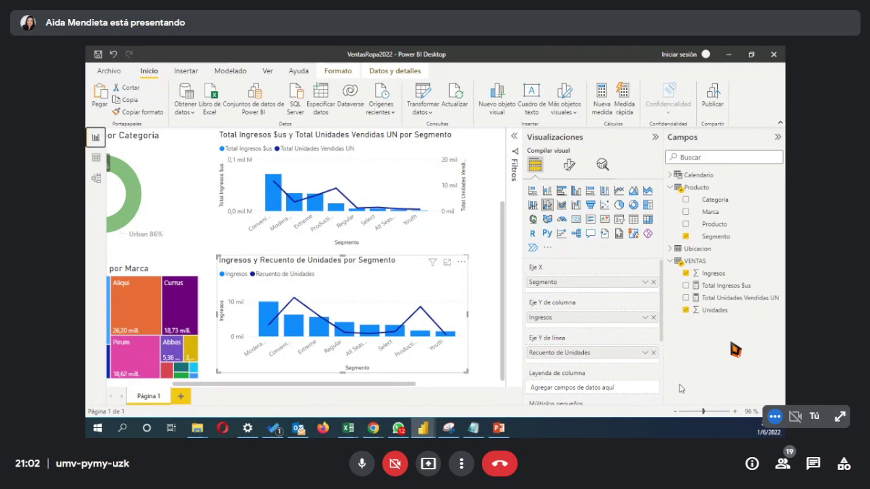
{"action": "left_click", "coordinate": [712, 312]}
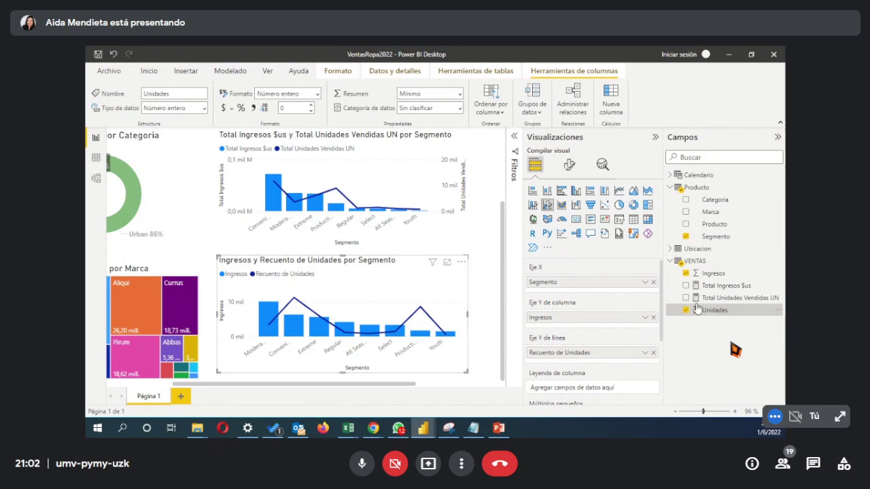
{"action": "left_click", "coordinate": [708, 275]}
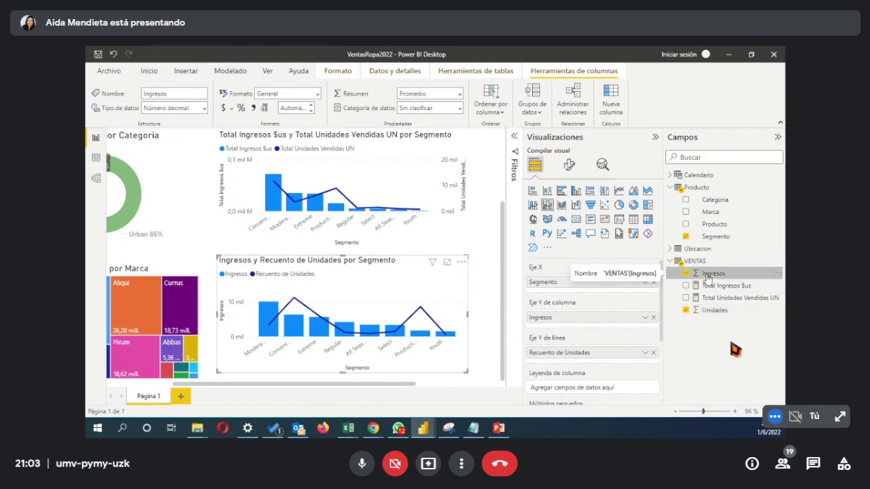
{"action": "left_click", "coordinate": [704, 314]}
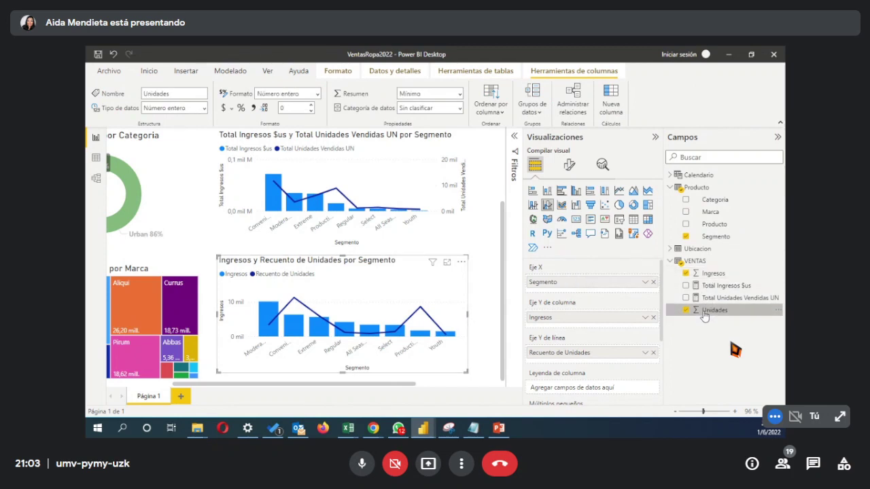
Step: Review the fields of both segment charts and the aggregation options available for Ingresos in the lower chart
{"action": "left_click", "coordinate": [448, 234]}
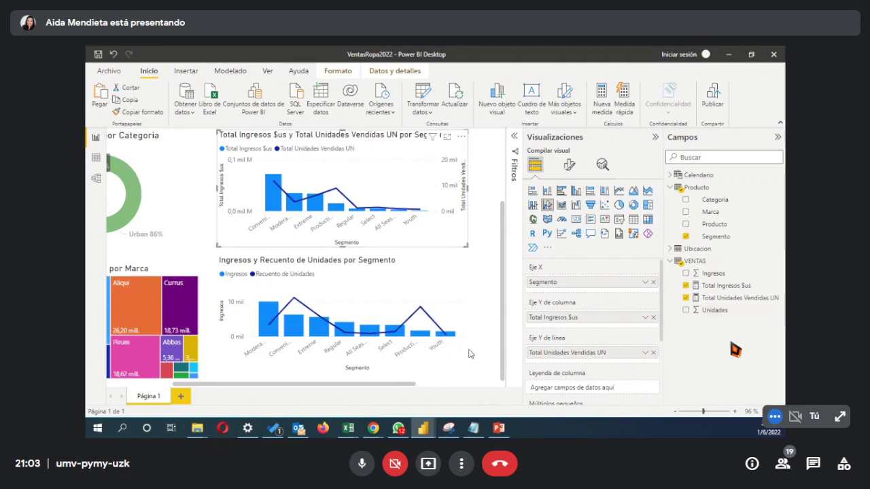
{"action": "left_click", "coordinate": [436, 363]}
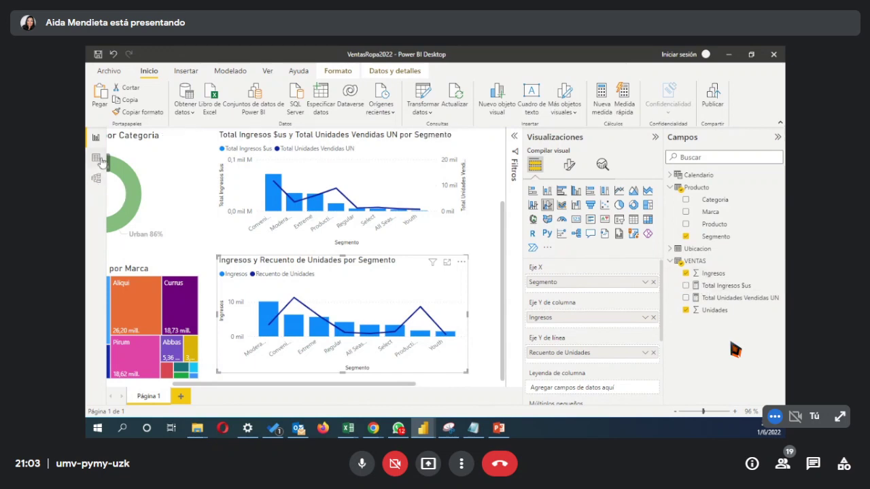
{"action": "left_click", "coordinate": [645, 319]}
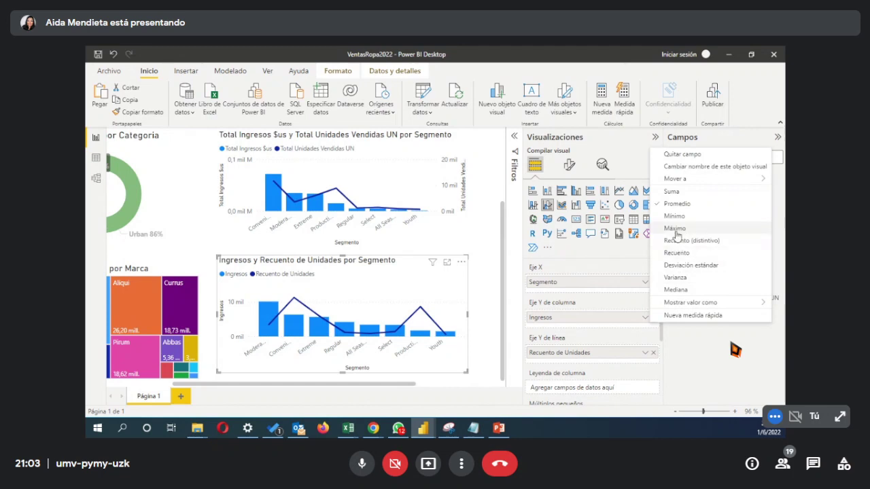
{"action": "mouse_move", "coordinate": [692, 306]}
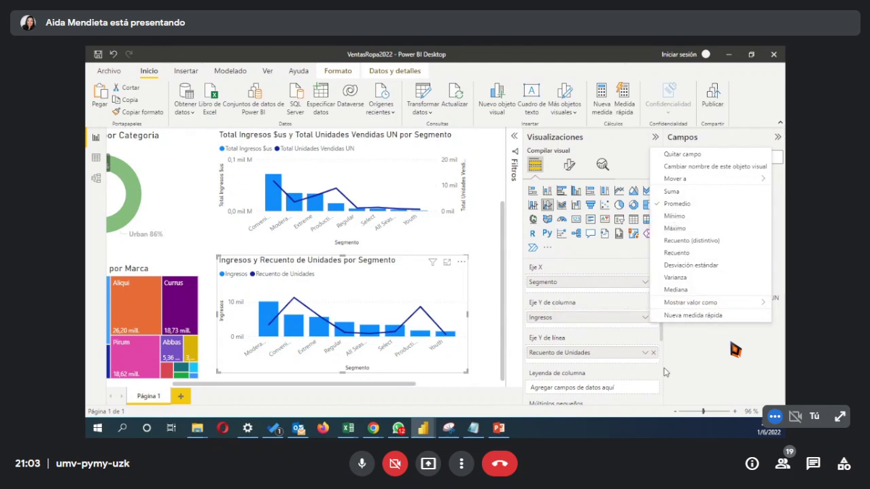
{"action": "left_click", "coordinate": [685, 374]}
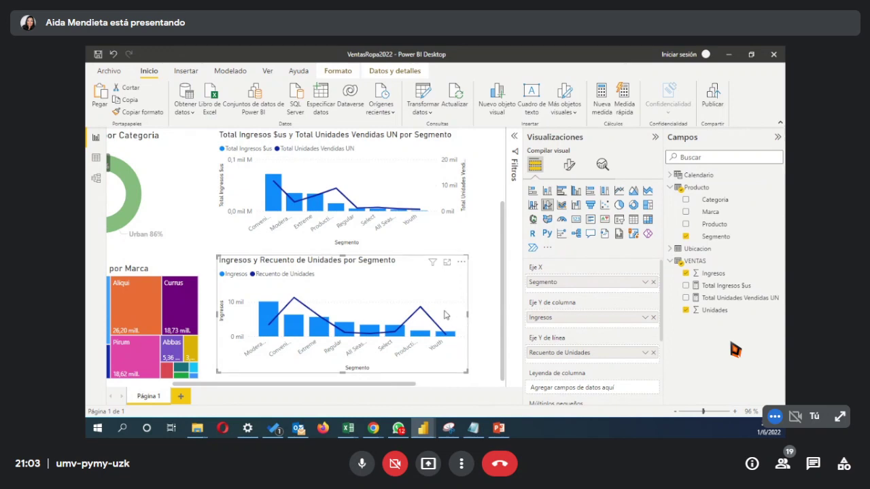
Step: Compare the measures in the upper segment chart with the raw columns plotted in the lower one
{"action": "left_click", "coordinate": [484, 347]}
{"action": "left_click", "coordinate": [457, 371]}
{"action": "mouse_move", "coordinate": [274, 320]}
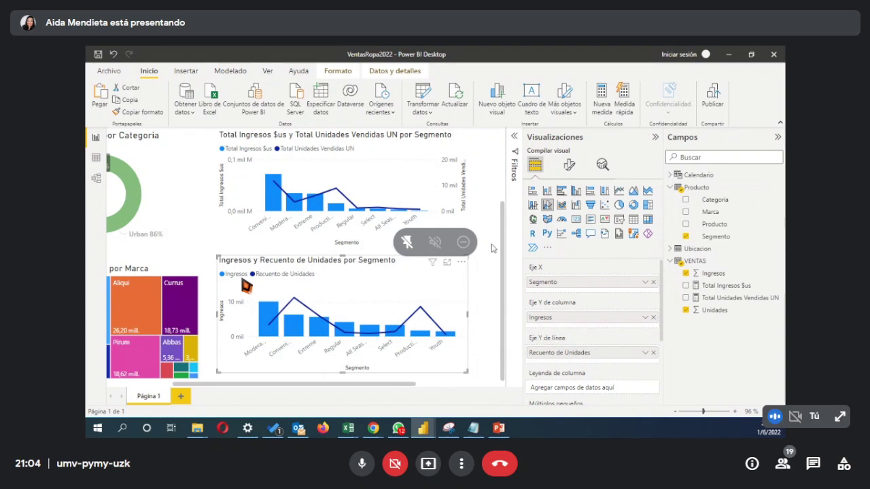
{"action": "left_click", "coordinate": [447, 240]}
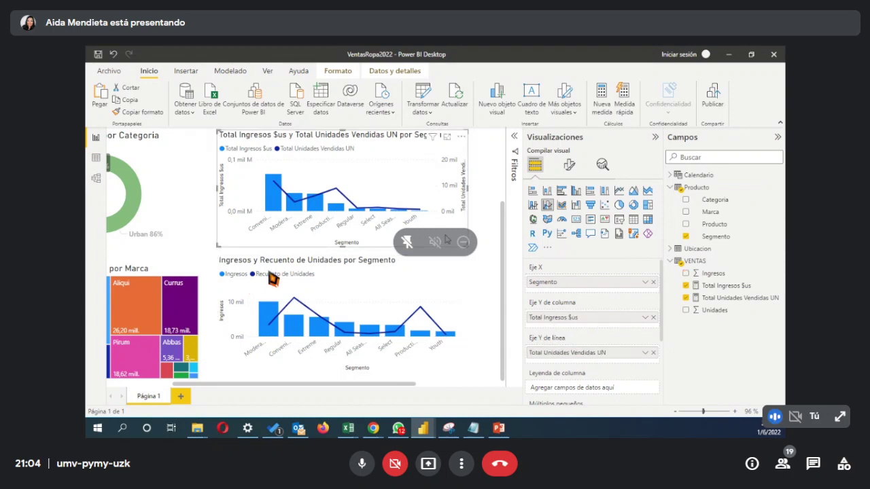
{"action": "left_click", "coordinate": [462, 285]}
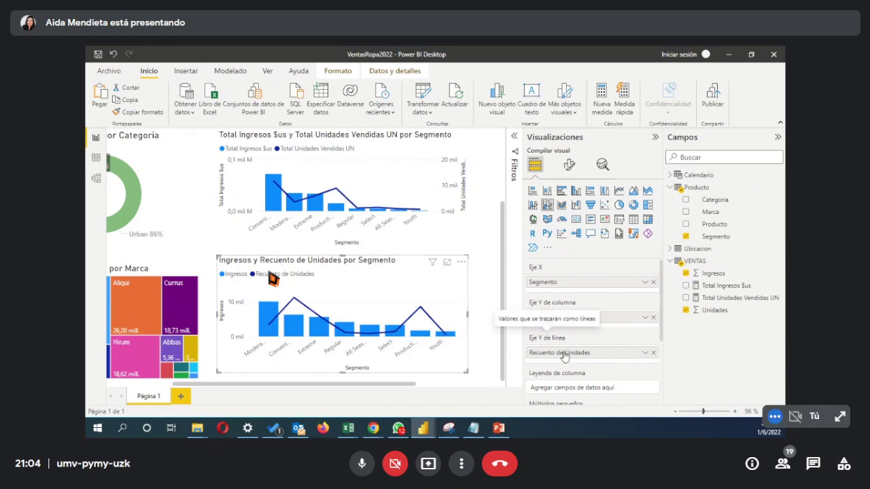
{"action": "left_click", "coordinate": [460, 232]}
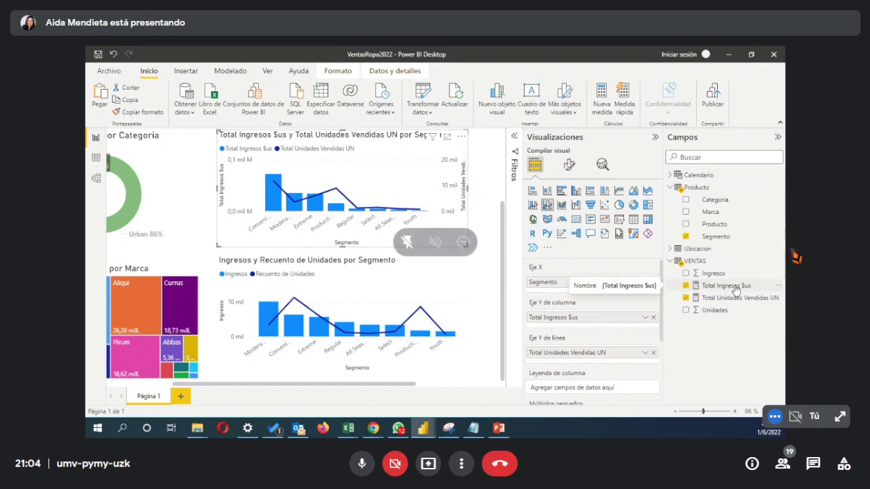
Step: In the lower segment chart, summarize Unidades by Mínimo and Ingresos by Máximo
{"action": "left_click", "coordinate": [466, 311]}
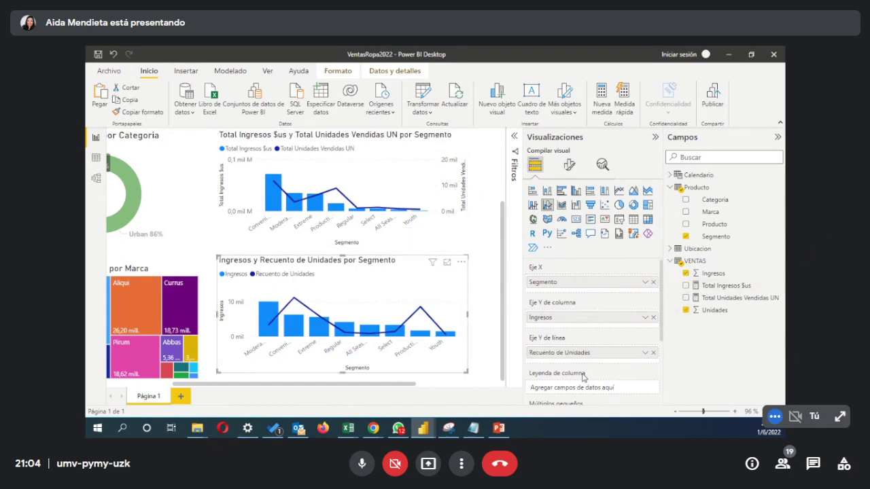
{"action": "left_click", "coordinate": [646, 353]}
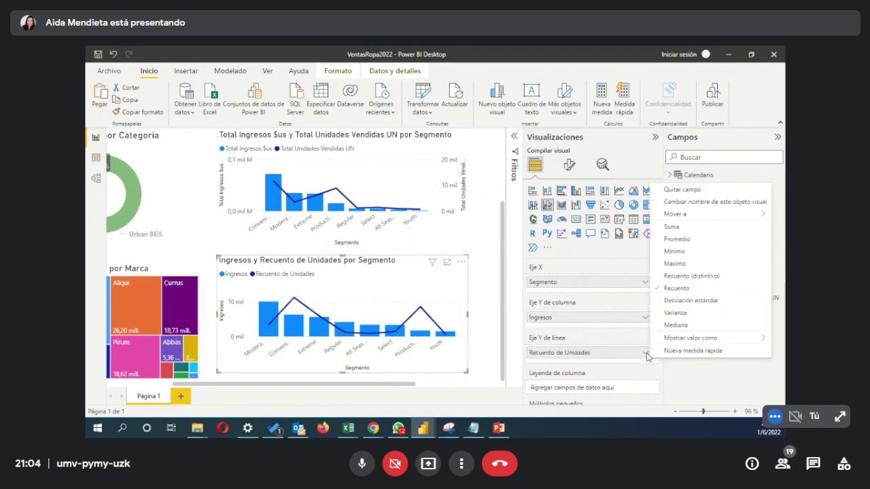
{"action": "left_click", "coordinate": [683, 251]}
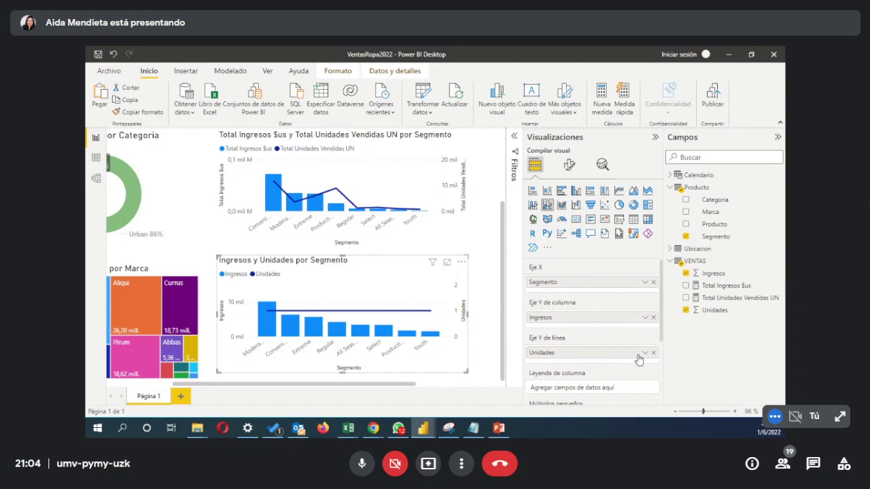
{"action": "left_click", "coordinate": [645, 318]}
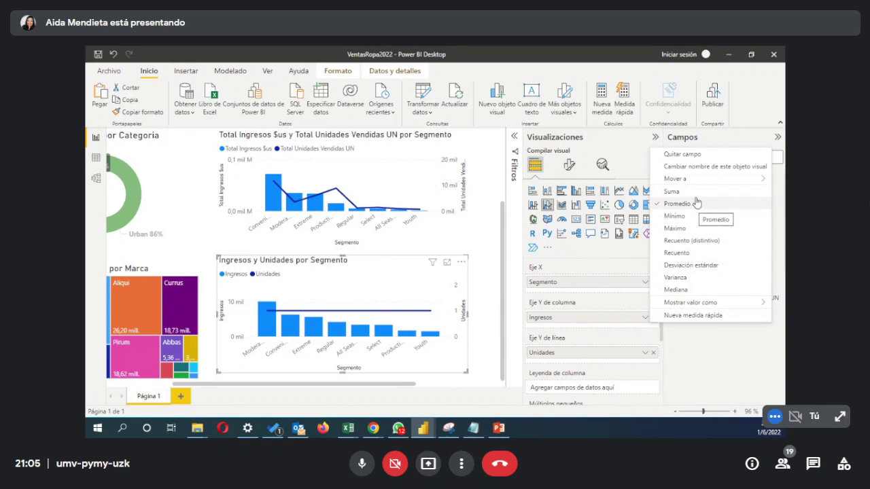
{"action": "left_click", "coordinate": [675, 229]}
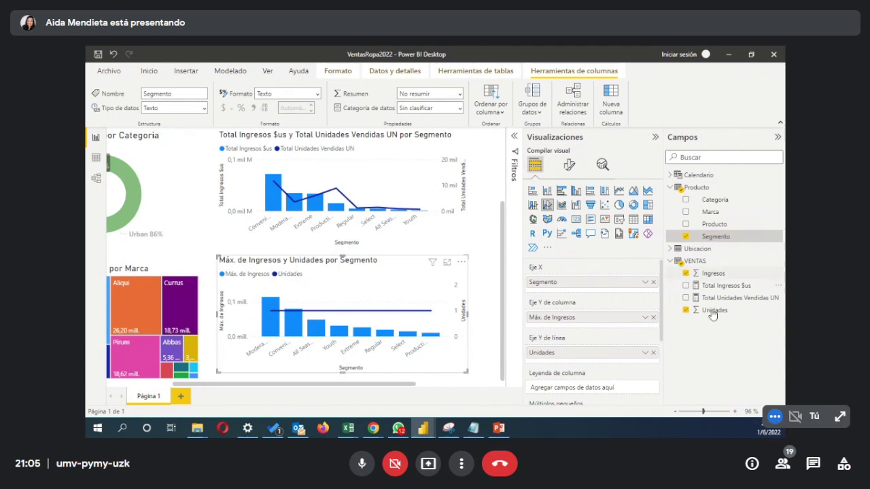
Step: Inspect the Total Ingresos $us measure's formula and compare it with the Ingresos column's default summarization
{"action": "left_click", "coordinate": [726, 289]}
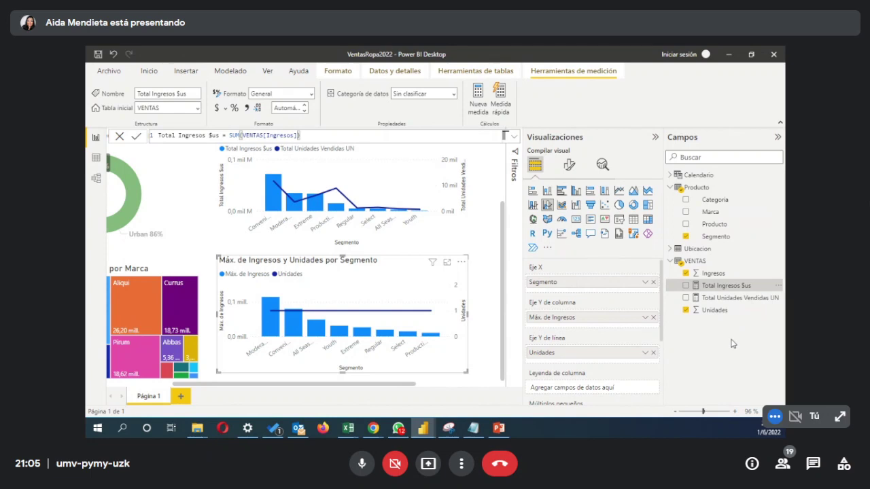
{"action": "left_click", "coordinate": [715, 273]}
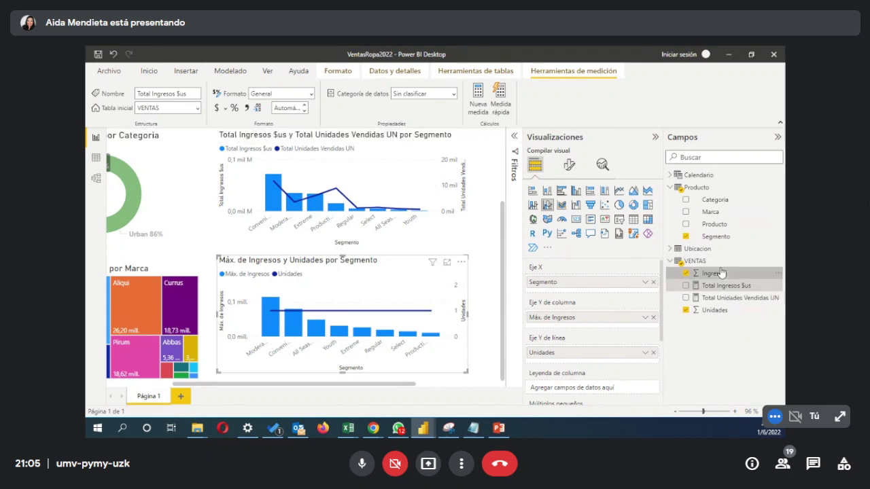
{"action": "left_click", "coordinate": [722, 286]}
{"action": "left_click", "coordinate": [722, 298]}
{"action": "left_click", "coordinate": [715, 274]}
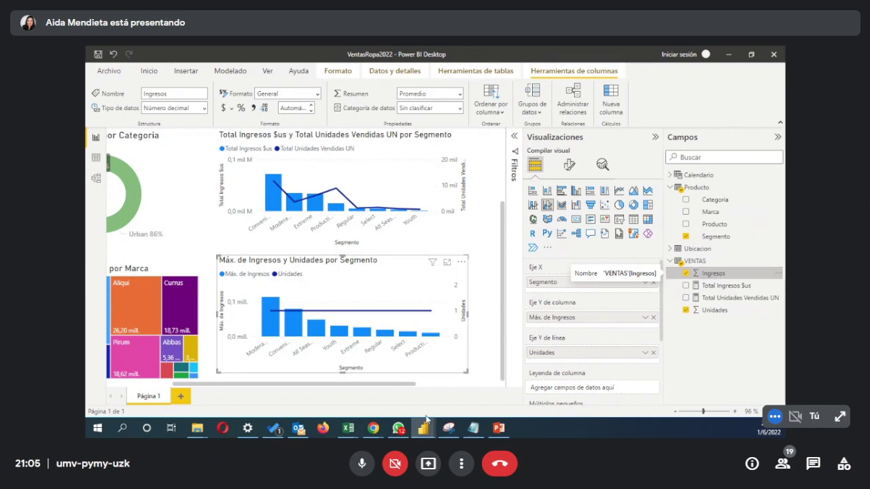
Step: Examine the Ingresos column in the VENTAS data and the model's table relationships, returning to the report page
{"action": "left_click", "coordinate": [95, 158]}
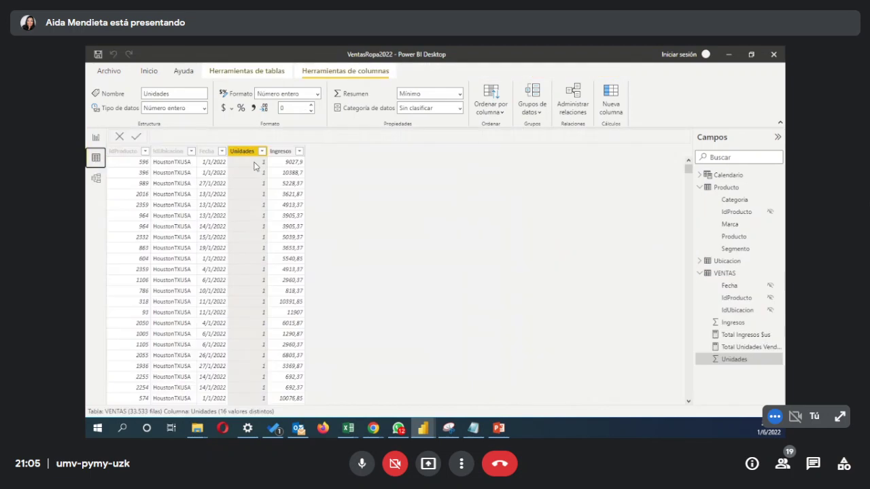
{"action": "left_click", "coordinate": [280, 154]}
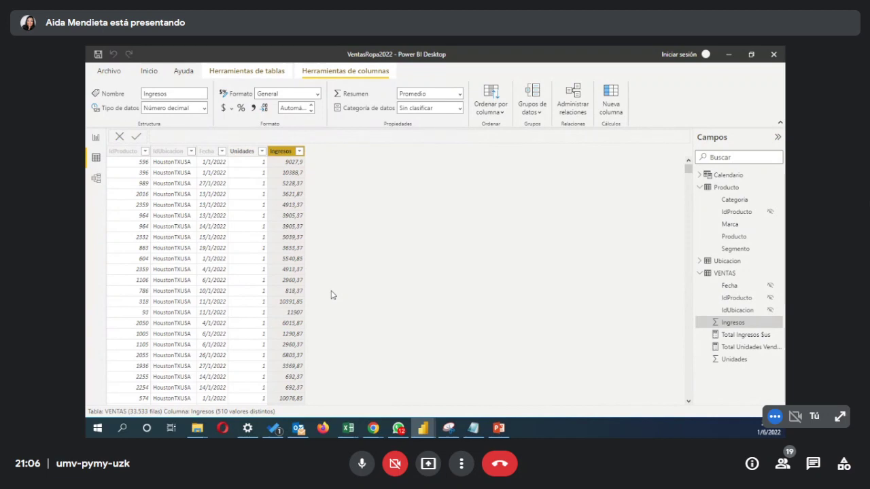
{"action": "left_click", "coordinate": [94, 177]}
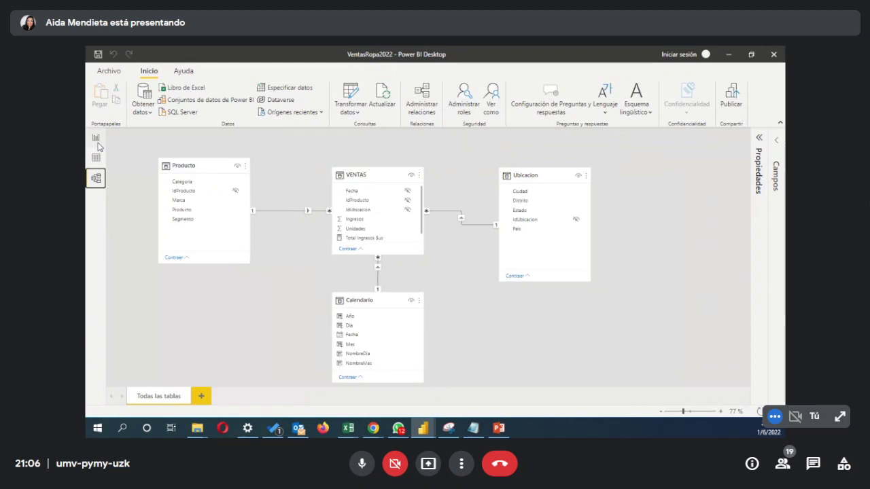
{"action": "left_click", "coordinate": [96, 138]}
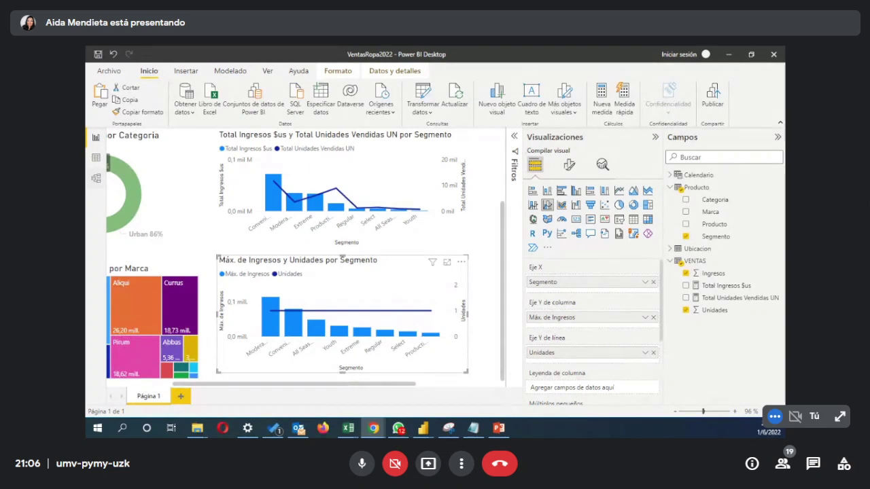
Step: Delete the lower segment chart that plots Máx. de Ingresos and Unidades
{"action": "left_click", "coordinate": [365, 234]}
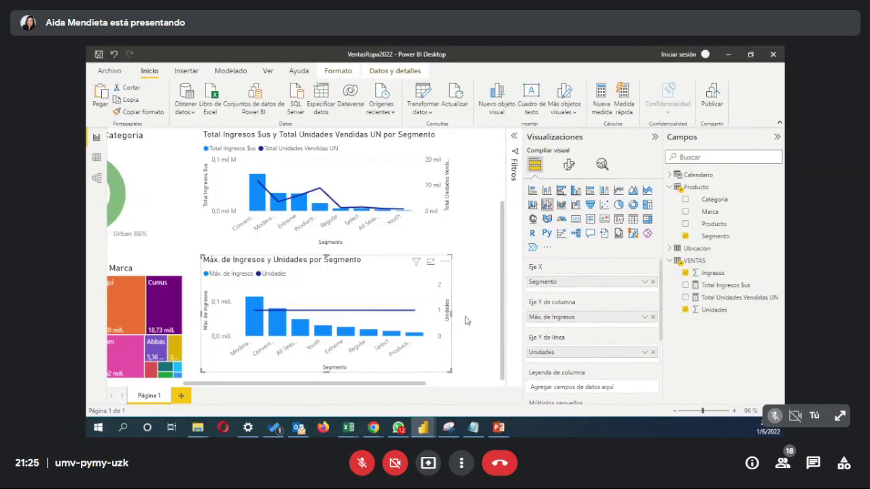
{"action": "key", "text": "Delete"}
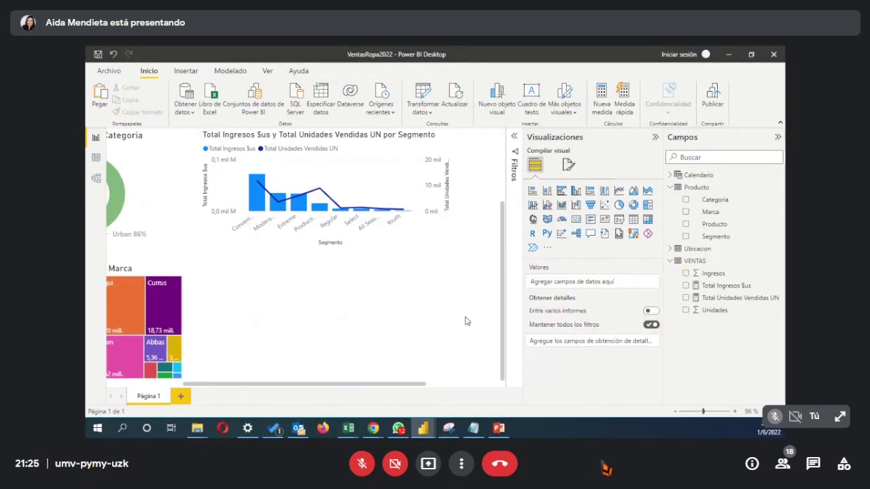
Step: Turn on the secondary Y axis of the Total Ingresos $us and Total Unidades Vendidas UN chart, checking both Y axes' range settings
{"action": "scroll", "coordinate": [427, 313], "scroll_direction": "up", "scroll_amount": 1}
{"action": "left_click", "coordinate": [427, 314]}
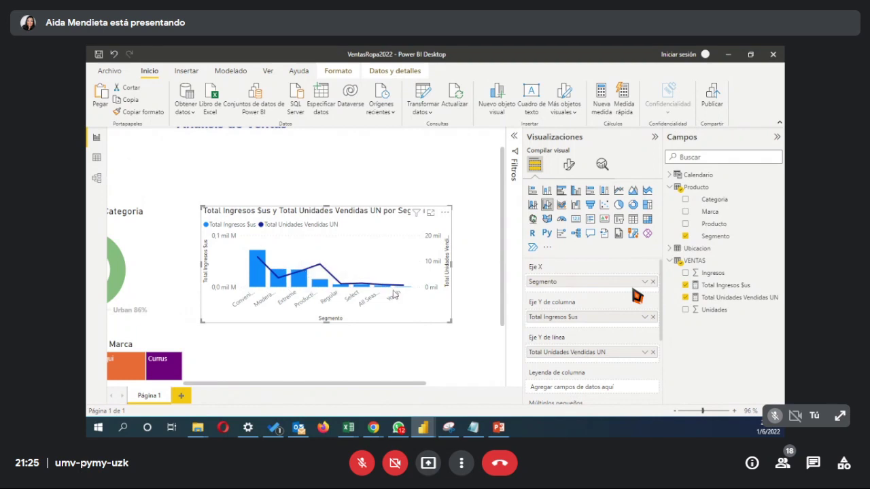
{"action": "left_click", "coordinate": [569, 166]}
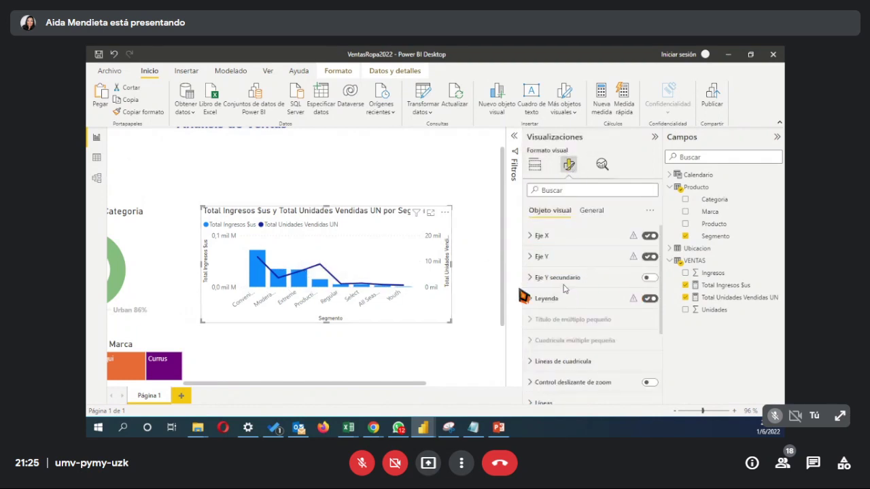
{"action": "left_click", "coordinate": [650, 279]}
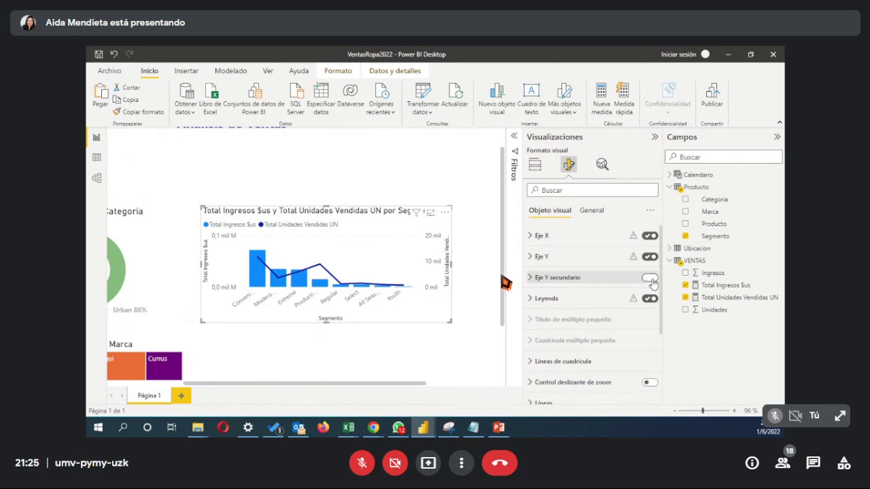
{"action": "left_click", "coordinate": [601, 279]}
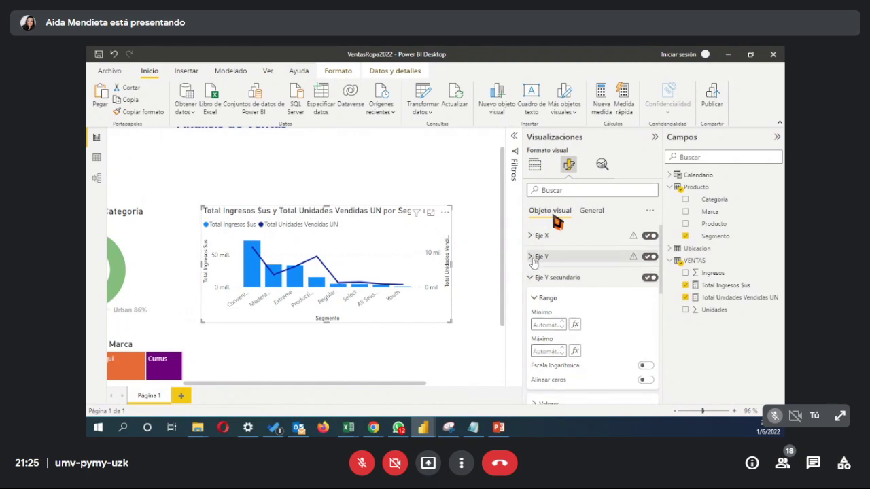
{"action": "left_click", "coordinate": [533, 257]}
{"action": "scroll", "coordinate": [598, 311], "scroll_direction": "down", "scroll_amount": 1}
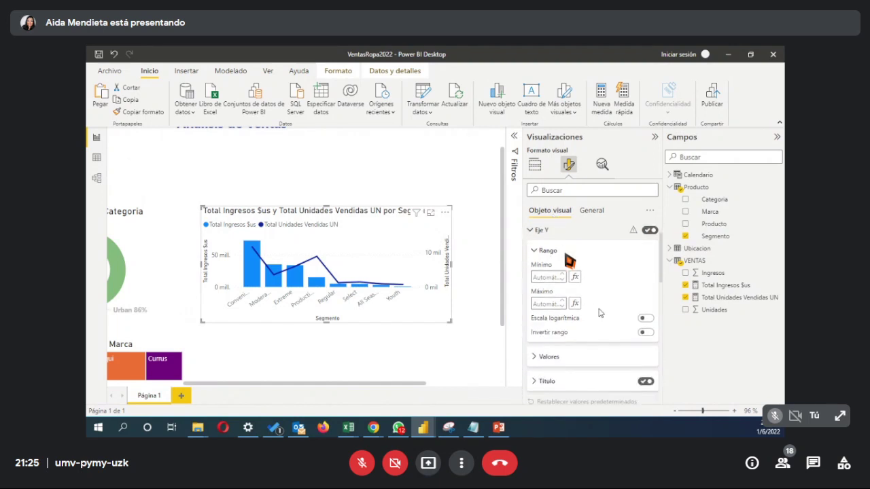
{"action": "scroll", "coordinate": [600, 313], "scroll_direction": "up", "scroll_amount": 1}
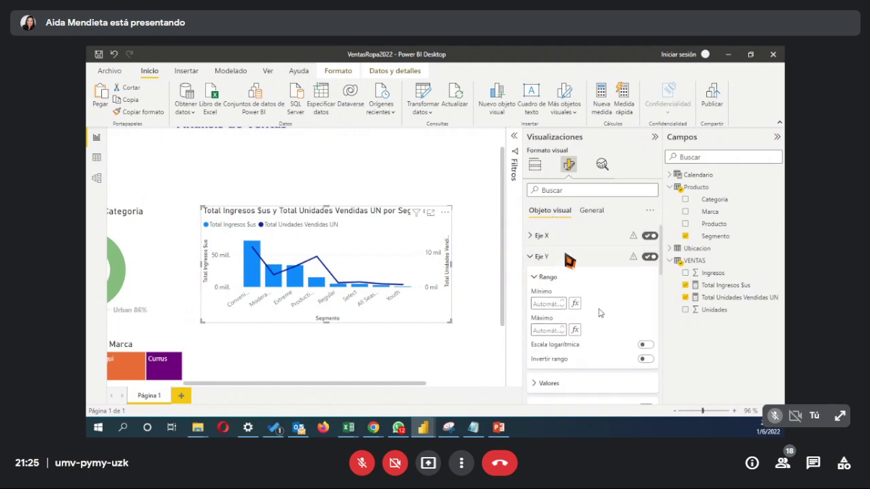
{"action": "left_click", "coordinate": [535, 259]}
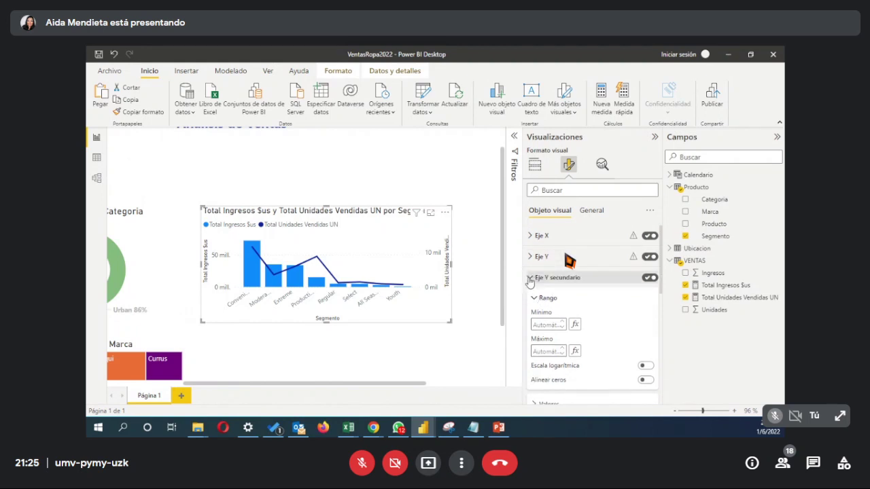
{"action": "left_click", "coordinate": [530, 279]}
Step: Turn on the segment chart's markers and data labels, trying the series labels option as well
{"action": "scroll", "coordinate": [530, 283], "scroll_direction": "down", "scroll_amount": 3}
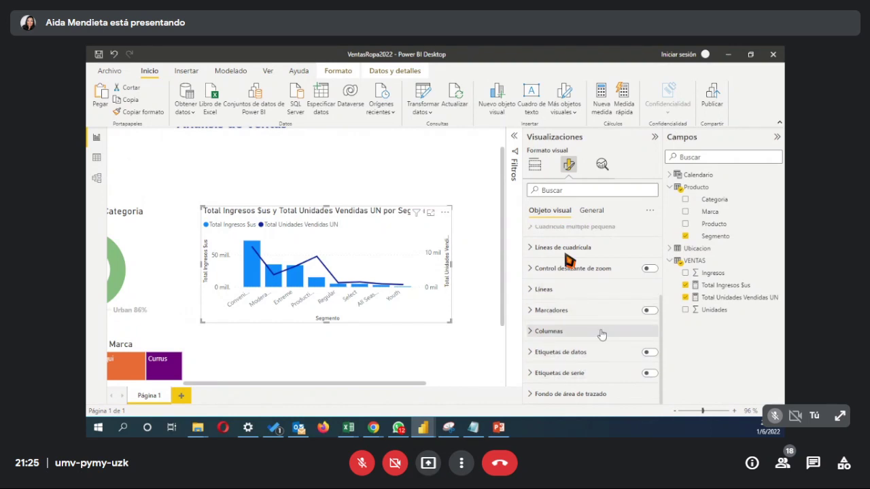
{"action": "left_click", "coordinate": [651, 311]}
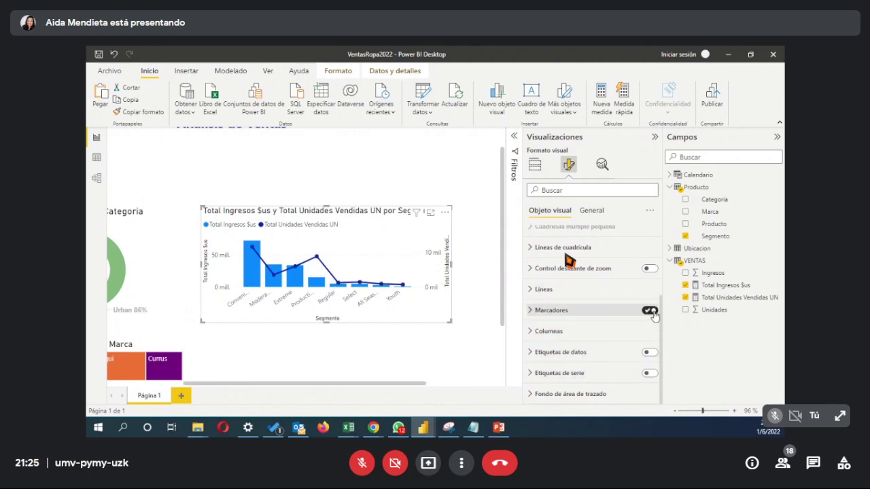
{"action": "left_click", "coordinate": [653, 354]}
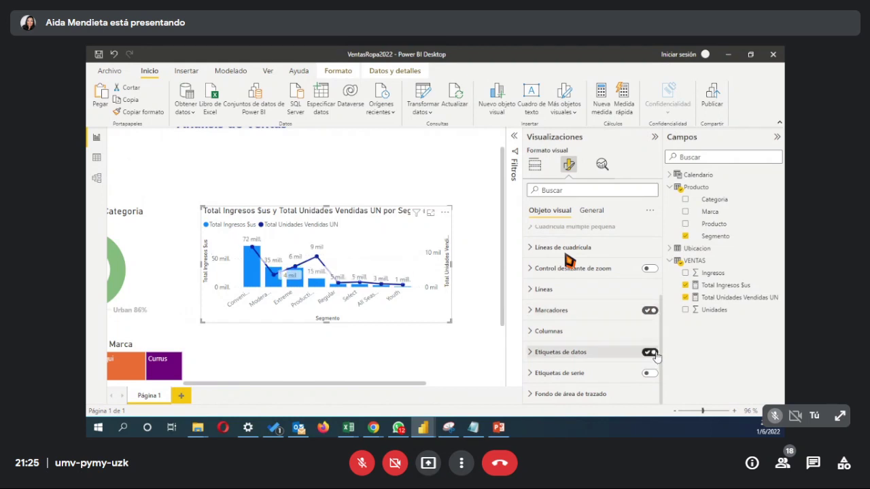
{"action": "left_click", "coordinate": [651, 353]}
{"action": "left_click", "coordinate": [651, 373]}
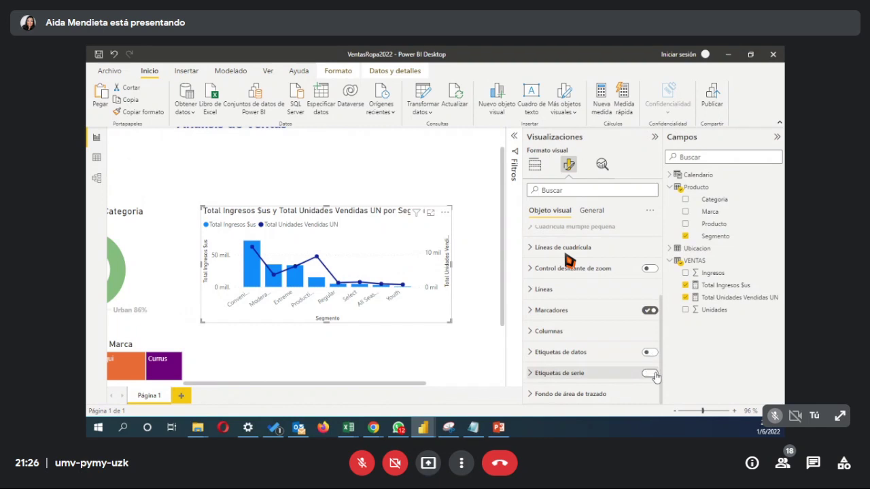
{"action": "left_click", "coordinate": [651, 374]}
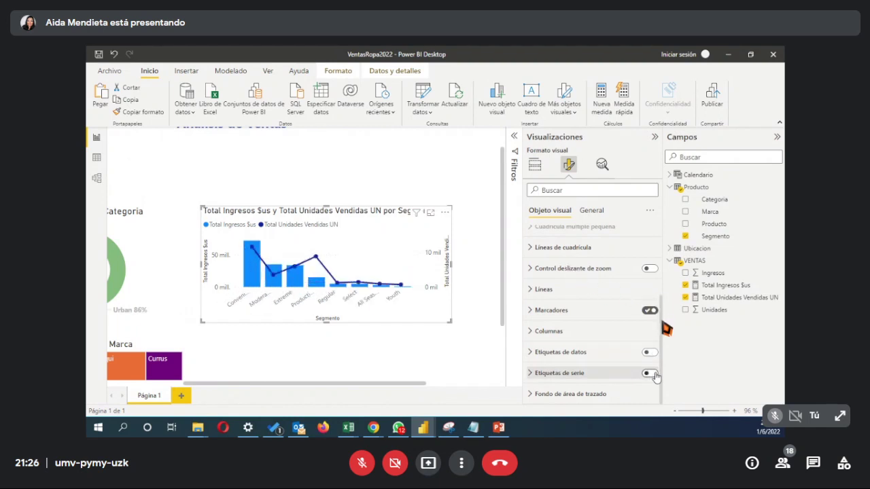
{"action": "left_click", "coordinate": [651, 353]}
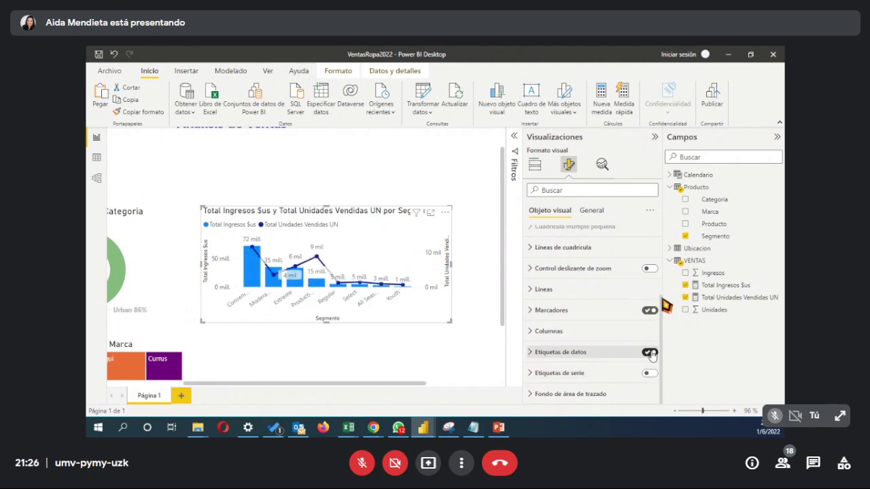
Step: Expand the data label settings and show the segment chart in focus mode
{"action": "left_click", "coordinate": [533, 353]}
{"action": "left_click", "coordinate": [431, 212]}
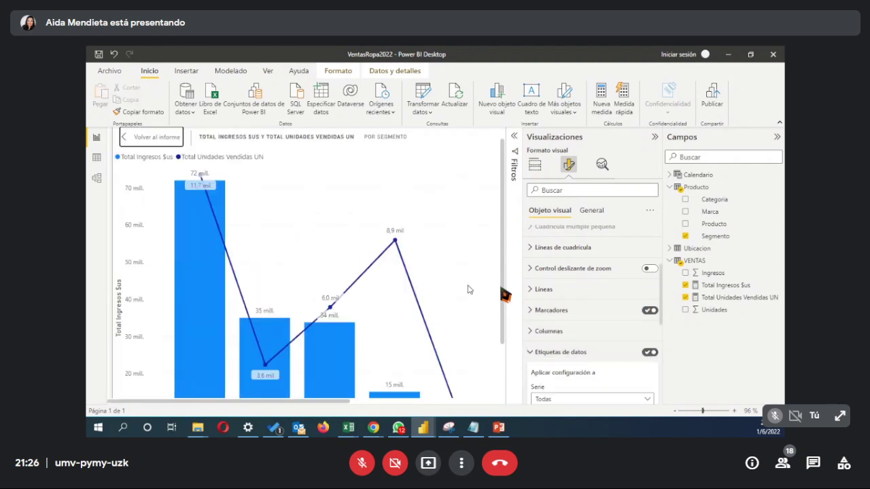
{"action": "scroll", "coordinate": [536, 329], "scroll_direction": "down", "scroll_amount": 2}
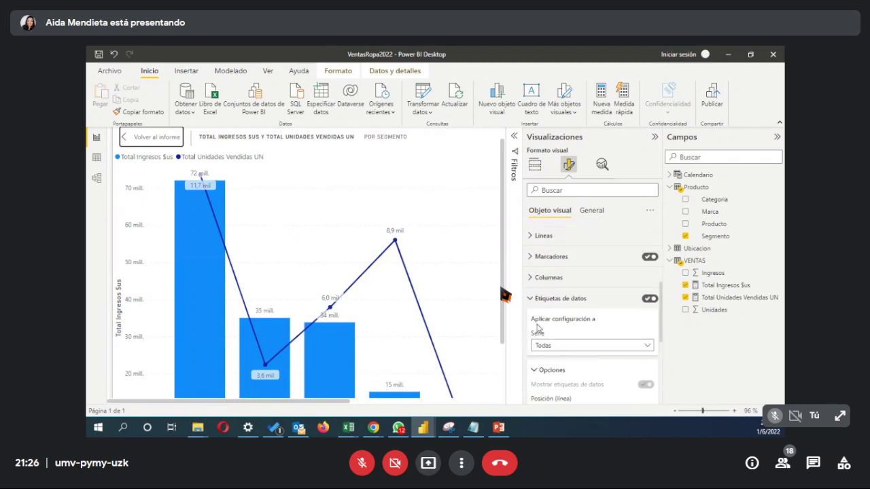
Step: Set the line data label position to Encima for the Total Unidades Vendidas UN series
{"action": "left_click", "coordinate": [569, 348]}
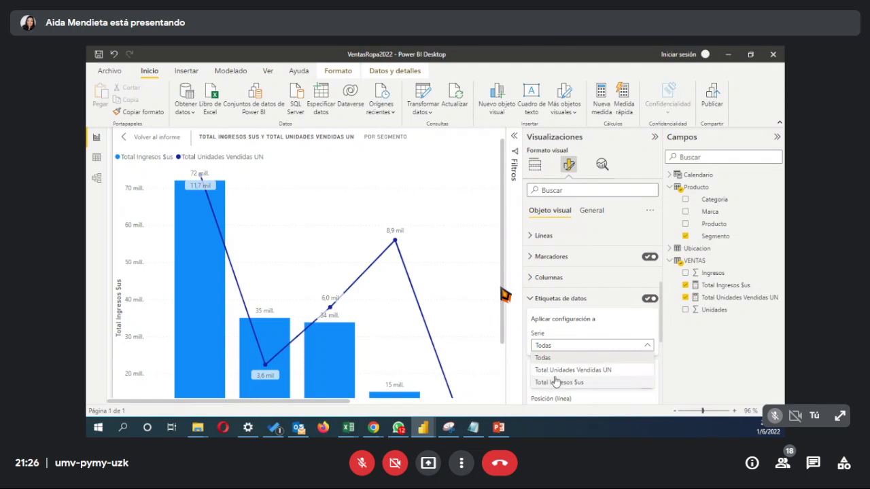
{"action": "left_click", "coordinate": [552, 371]}
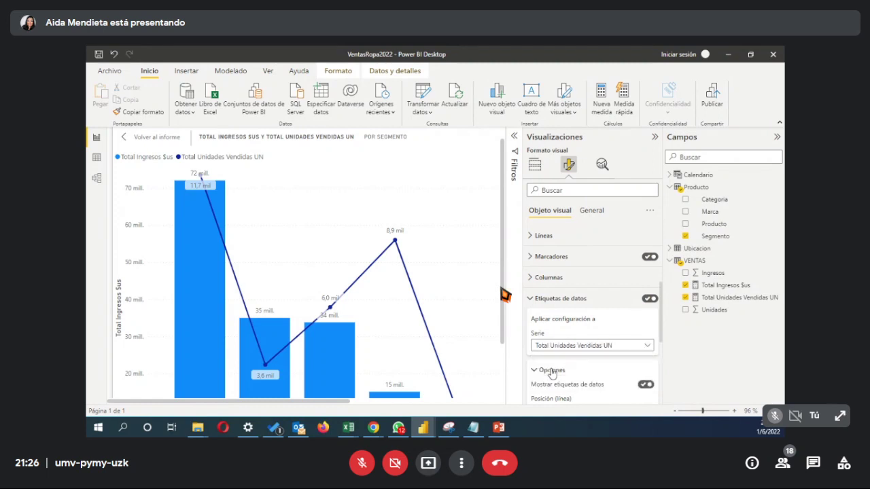
{"action": "scroll", "coordinate": [575, 373], "scroll_direction": "down", "scroll_amount": 1}
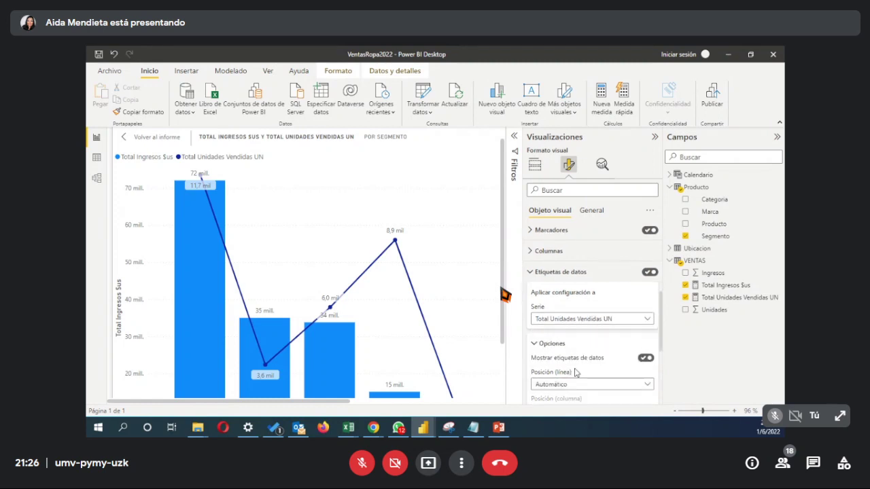
{"action": "scroll", "coordinate": [628, 367], "scroll_direction": "down", "scroll_amount": 1}
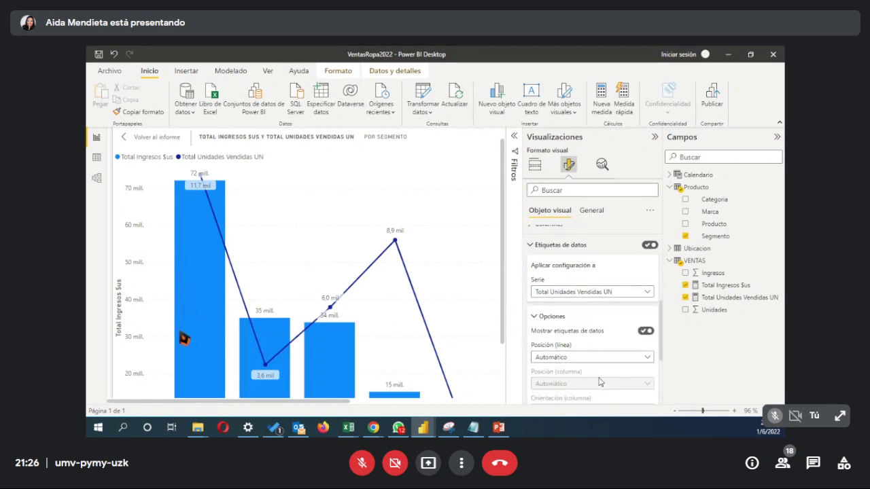
{"action": "left_click", "coordinate": [594, 358]}
{"action": "left_click", "coordinate": [574, 383]}
{"action": "scroll", "coordinate": [177, 319], "scroll_direction": "down", "scroll_amount": 2}
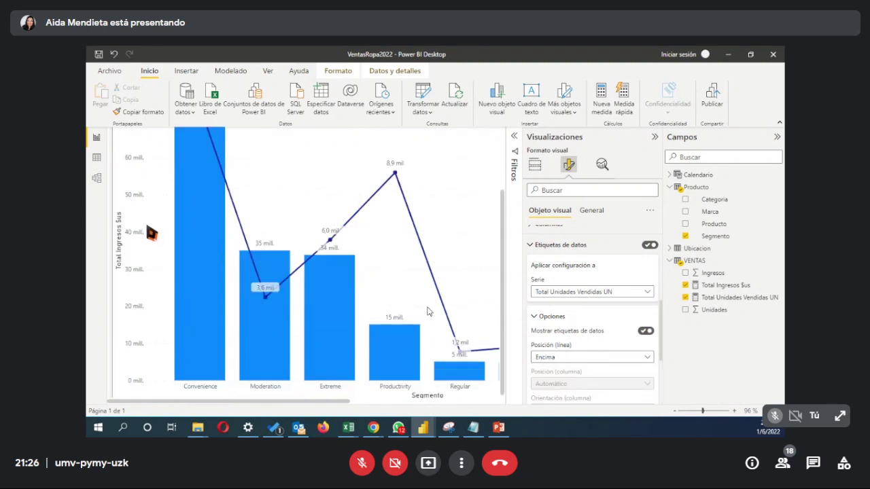
{"action": "scroll", "coordinate": [428, 312], "scroll_direction": "up", "scroll_amount": 1}
Step: Examine the value font, color and display unit settings of the Total Unidades Vendidas UN data labels
{"action": "scroll", "coordinate": [612, 383], "scroll_direction": "down", "scroll_amount": 3}
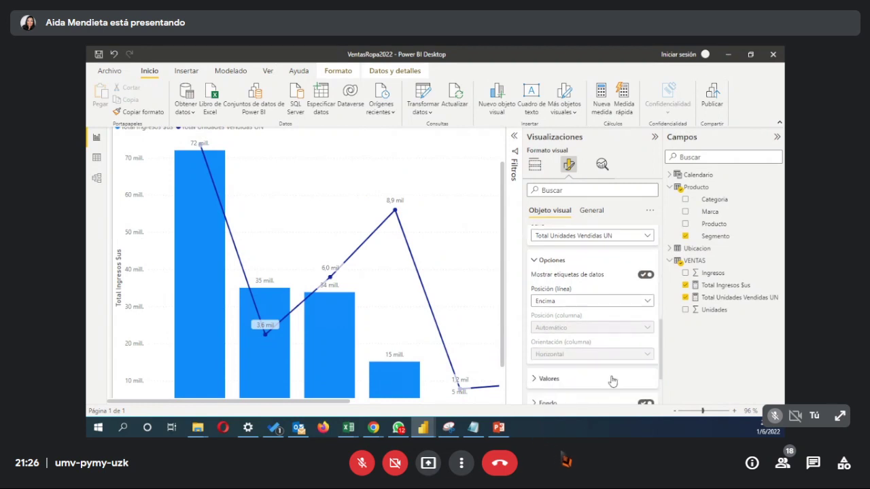
{"action": "left_click", "coordinate": [566, 361]}
{"action": "scroll", "coordinate": [566, 360], "scroll_direction": "down", "scroll_amount": 2}
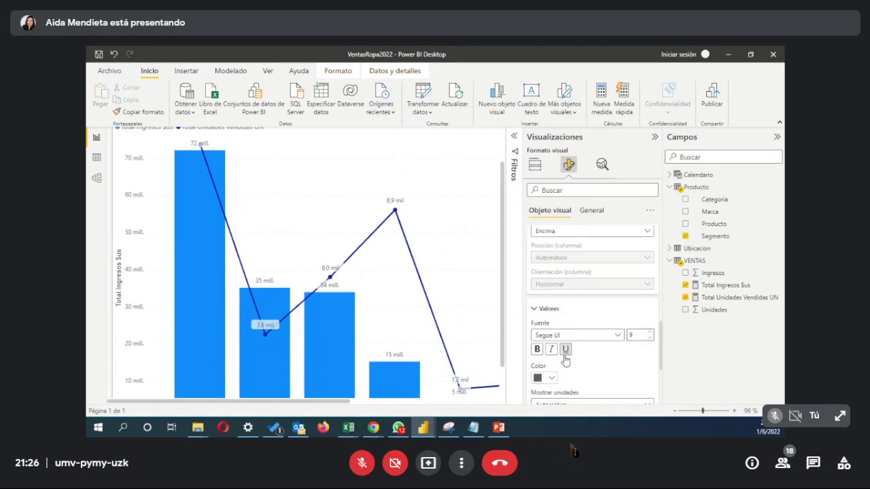
{"action": "left_click", "coordinate": [535, 303]}
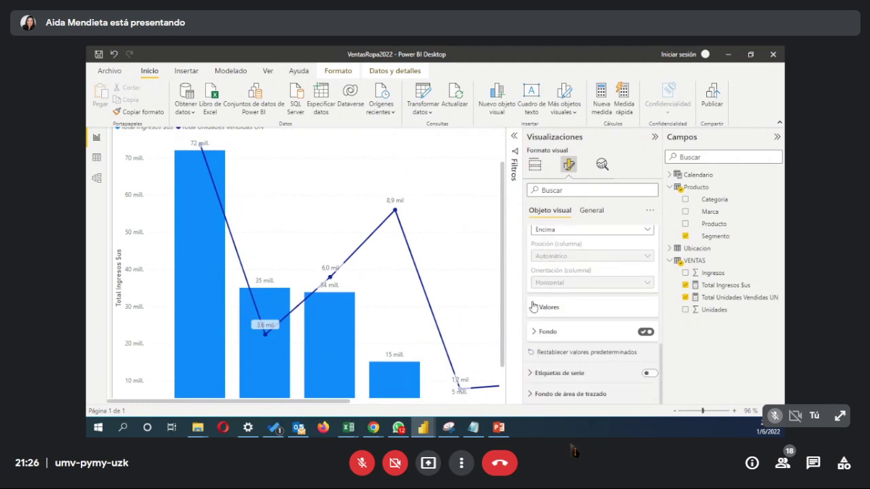
{"action": "scroll", "coordinate": [571, 374], "scroll_direction": "up", "scroll_amount": 4}
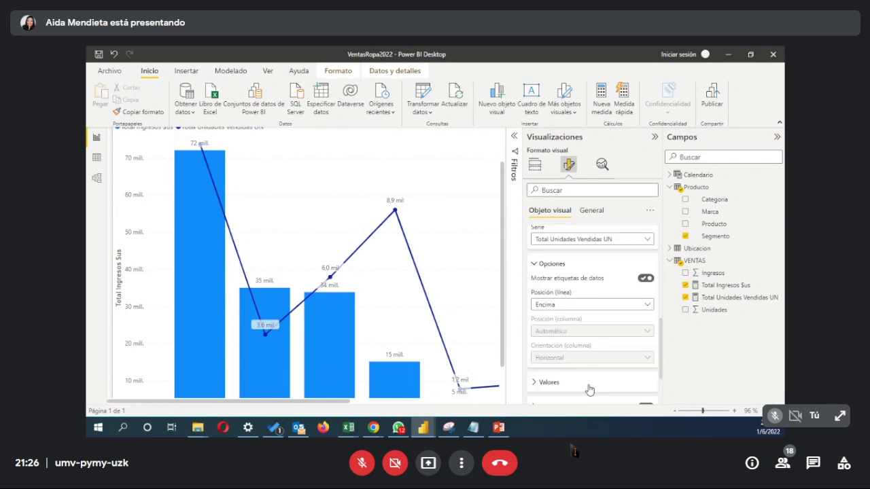
{"action": "left_click", "coordinate": [538, 280]}
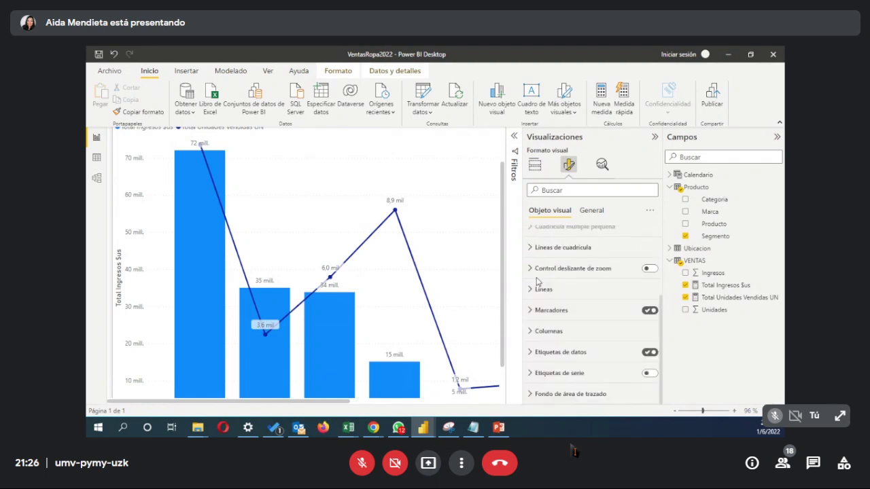
Step: Review the chart's Y axis settings and its general formatting options
{"action": "scroll", "coordinate": [538, 299], "scroll_direction": "up", "scroll_amount": 2}
{"action": "scroll", "coordinate": [571, 318], "scroll_direction": "up", "scroll_amount": 2}
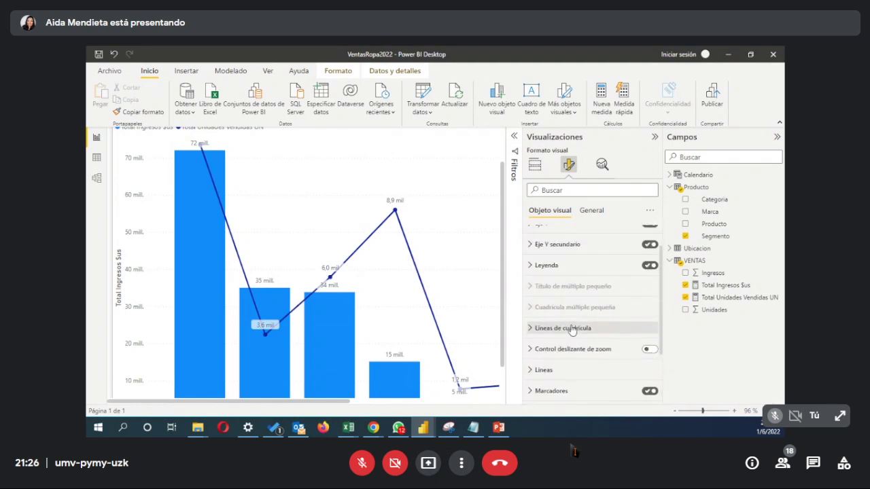
{"action": "left_click", "coordinate": [540, 258]}
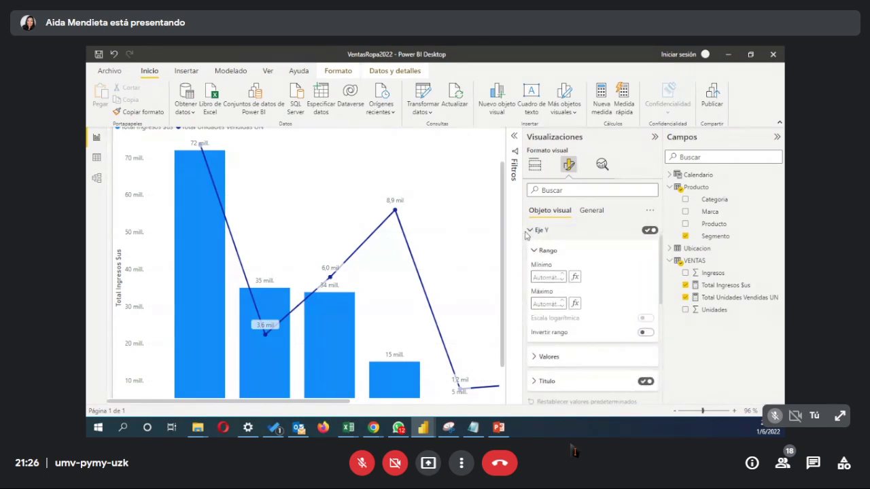
{"action": "left_click", "coordinate": [530, 232]}
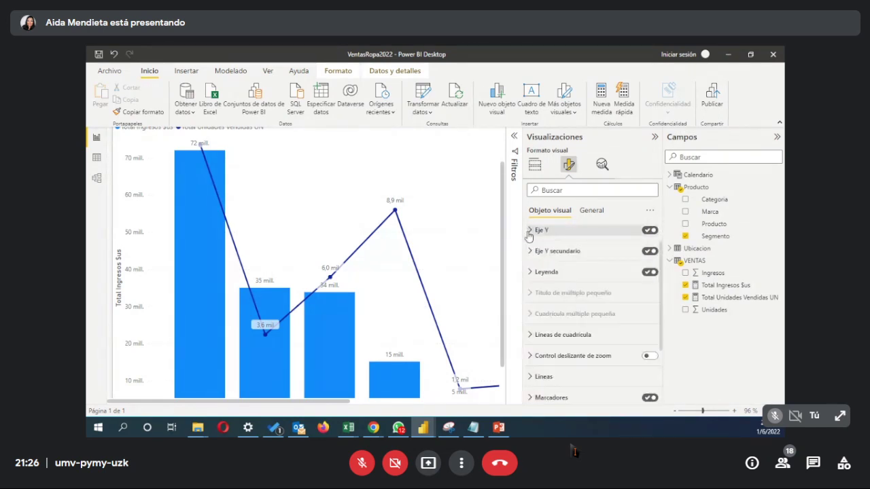
{"action": "left_click", "coordinate": [591, 212]}
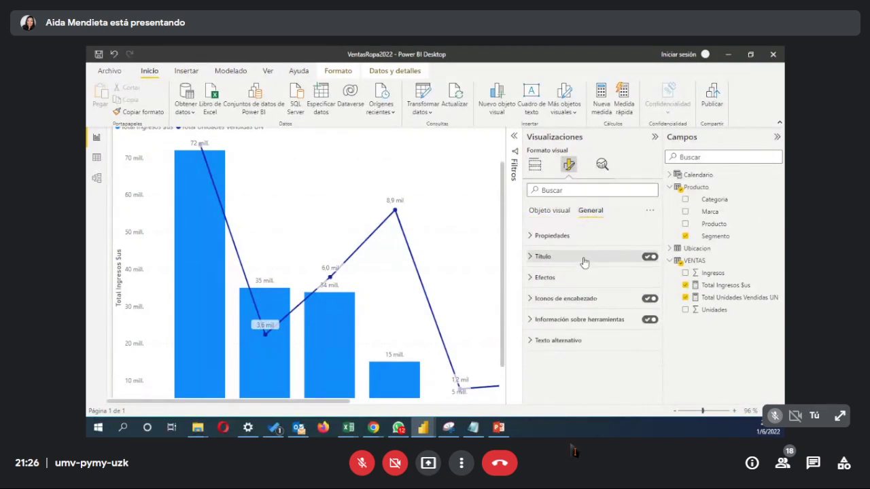
{"action": "left_click", "coordinate": [552, 212]}
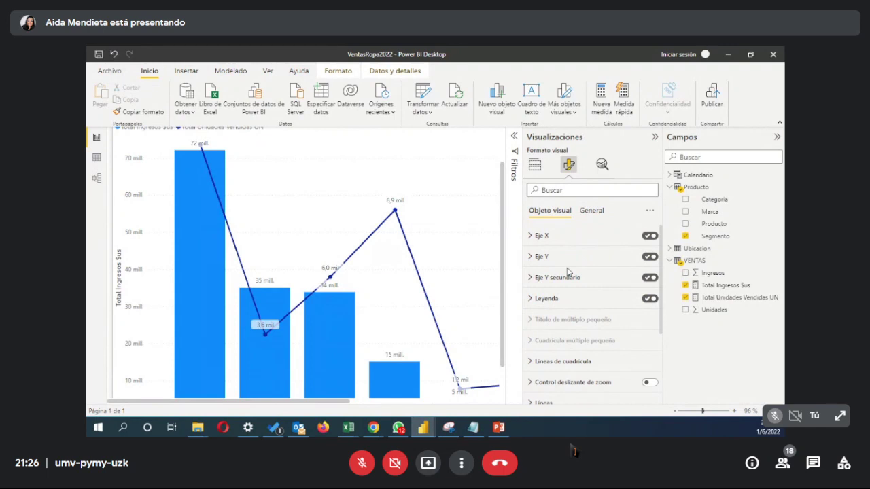
Step: Expand the chart's line settings and examine the line style, join type and stroke width options
{"action": "scroll", "coordinate": [573, 319], "scroll_direction": "down", "scroll_amount": 3}
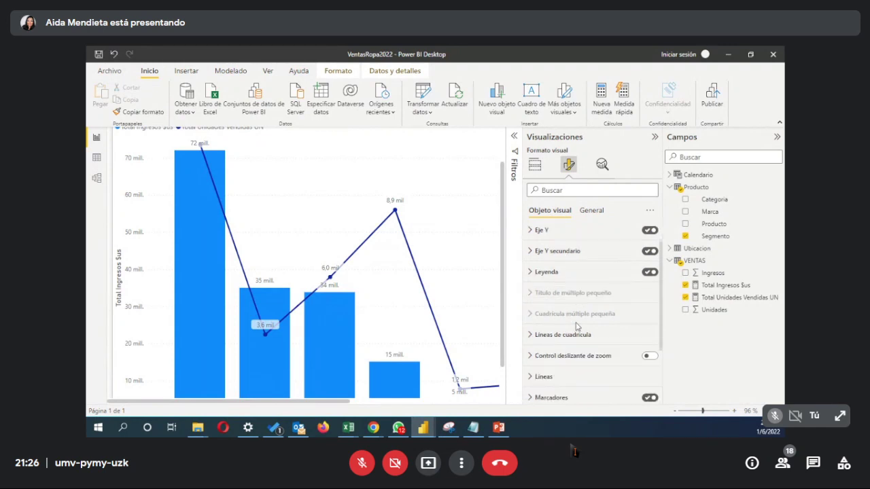
{"action": "left_click", "coordinate": [576, 328]}
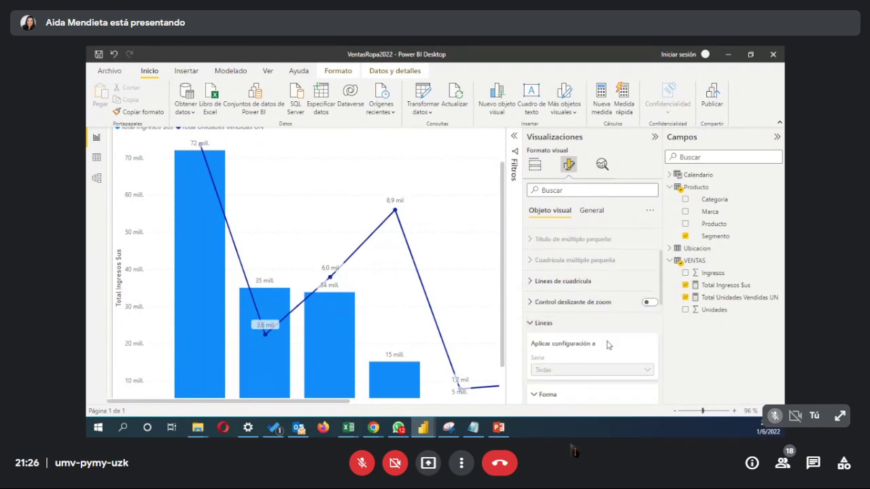
{"action": "scroll", "coordinate": [609, 348], "scroll_direction": "down", "scroll_amount": 3}
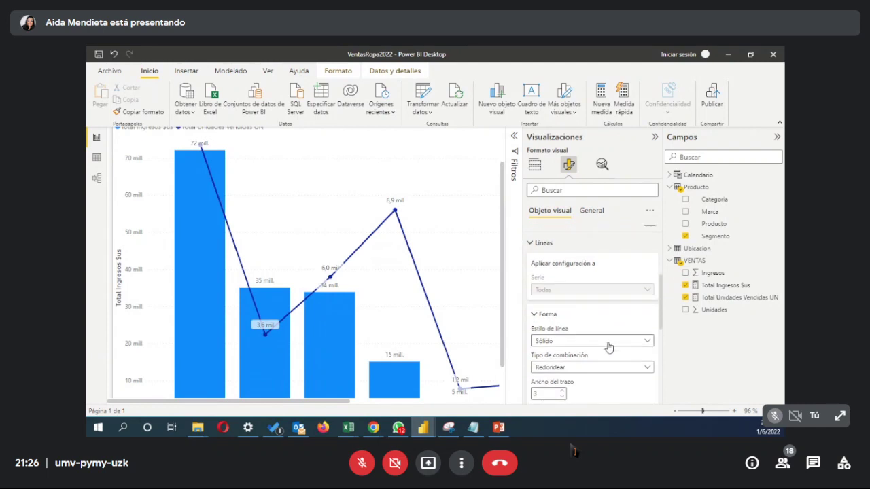
{"action": "scroll", "coordinate": [608, 346], "scroll_direction": "down", "scroll_amount": 1}
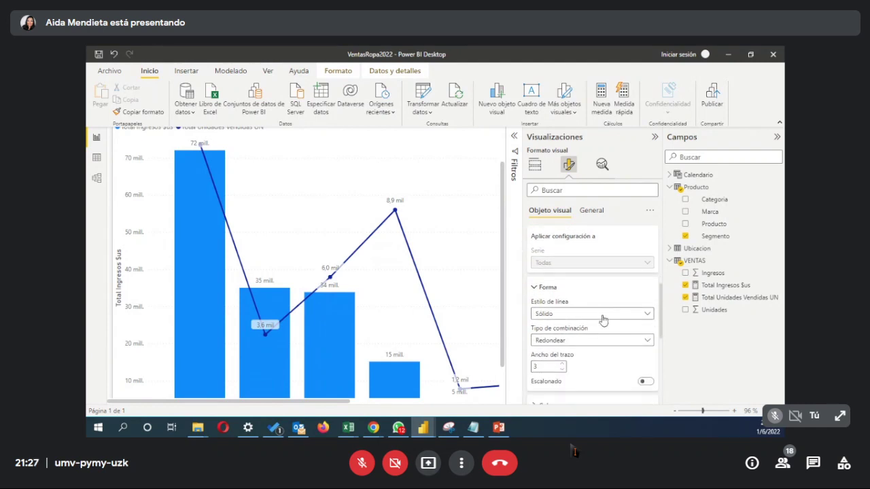
{"action": "left_click", "coordinate": [603, 316]}
{"action": "left_click", "coordinate": [605, 313]}
{"action": "scroll", "coordinate": [602, 320], "scroll_direction": "down", "scroll_amount": 2}
{"action": "left_click", "coordinate": [566, 352]}
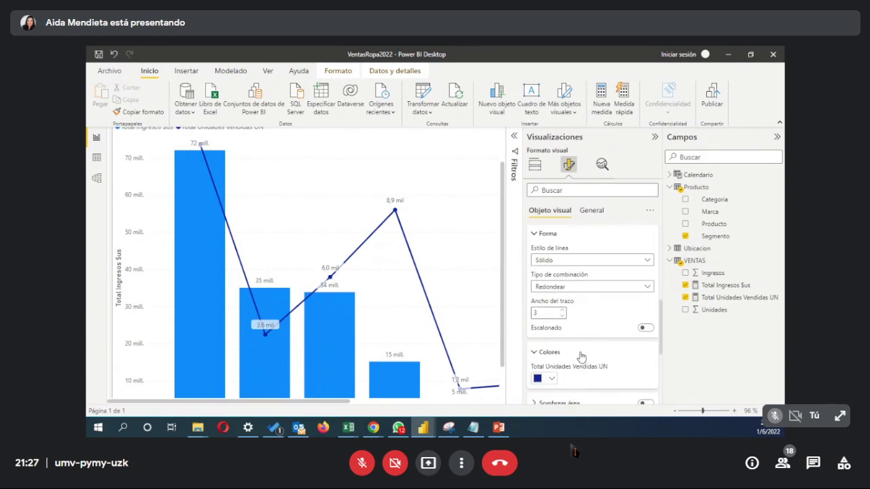
Step: Recolor the Total Unidades Vendidas UN line pink and set its stroke width to 4
{"action": "scroll", "coordinate": [585, 357], "scroll_direction": "down", "scroll_amount": 2}
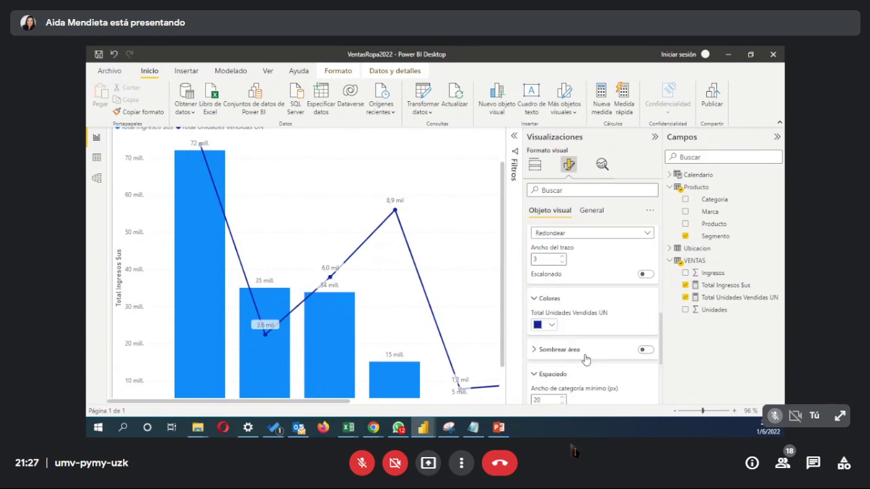
{"action": "left_click", "coordinate": [552, 325]}
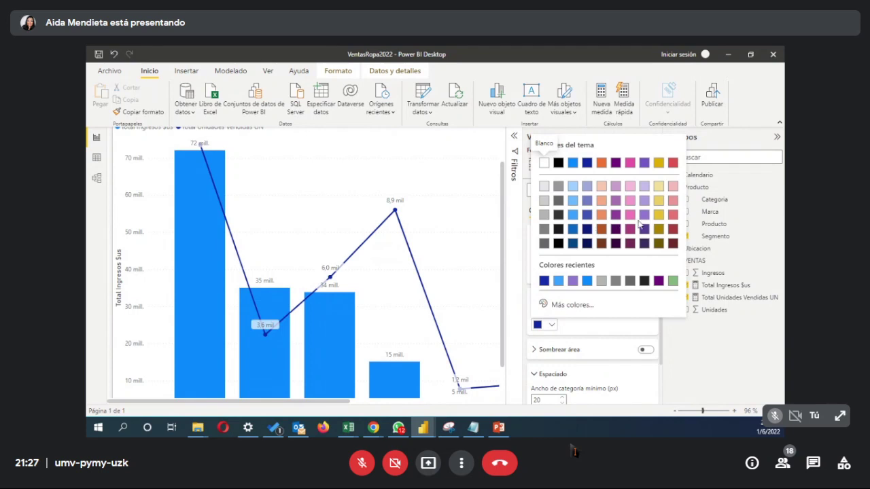
{"action": "left_click", "coordinate": [673, 217]}
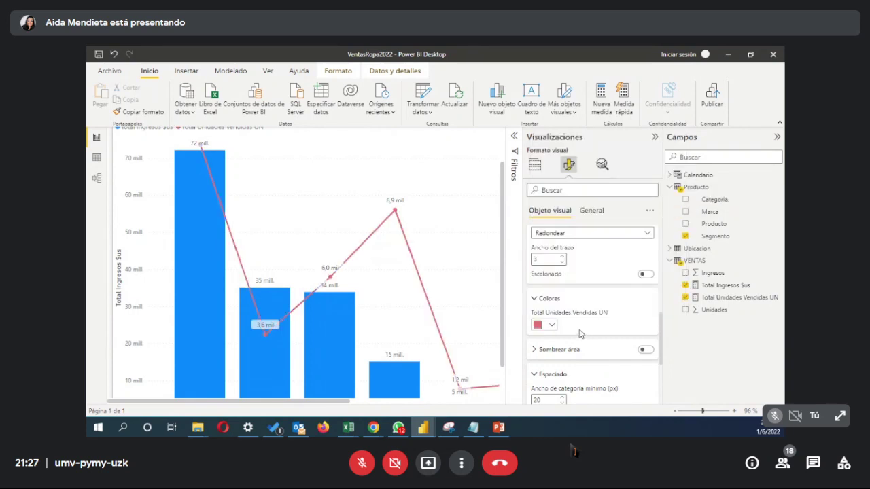
{"action": "left_click", "coordinate": [552, 324]}
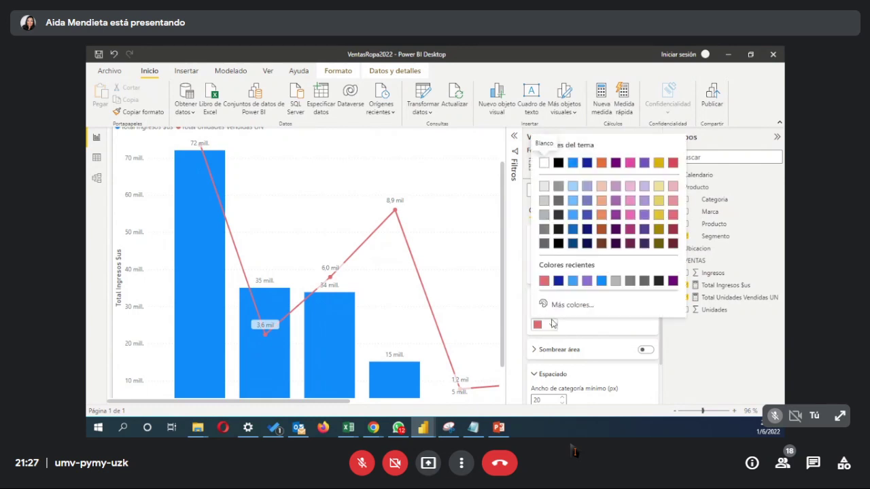
{"action": "left_click", "coordinate": [632, 218]}
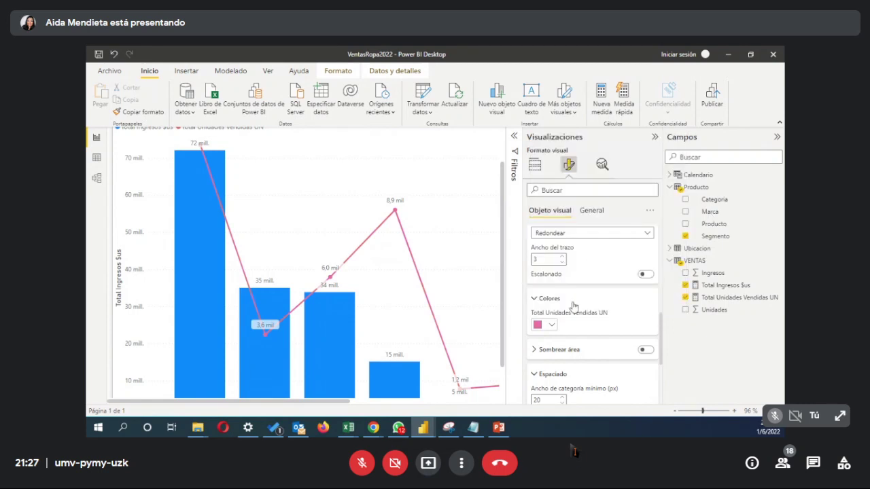
{"action": "left_click", "coordinate": [562, 258]}
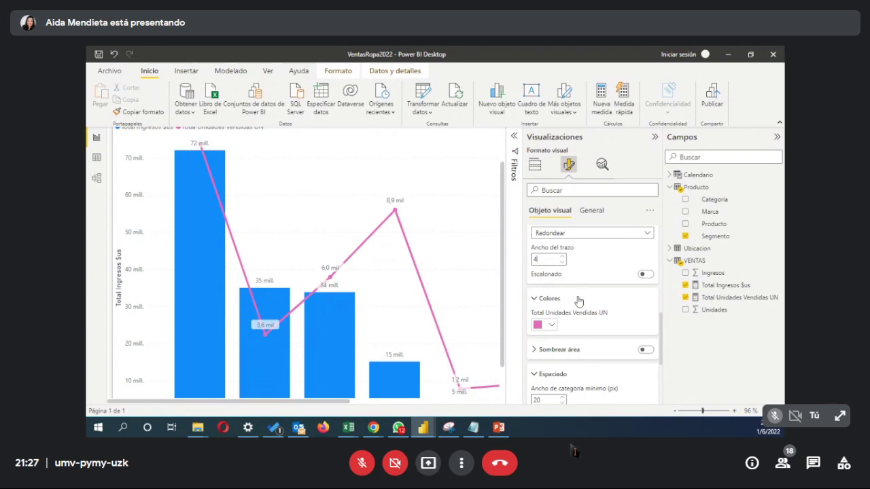
Step: Try the Ángulo join type on the line and return it to Redondear
{"action": "scroll", "coordinate": [579, 299], "scroll_direction": "down", "scroll_amount": 1}
{"action": "scroll", "coordinate": [578, 292], "scroll_direction": "up", "scroll_amount": 2}
{"action": "left_click", "coordinate": [581, 263]}
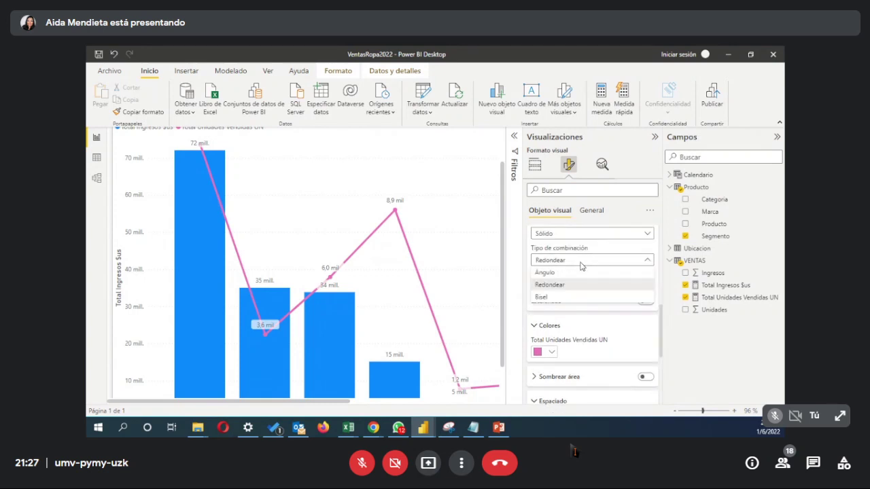
{"action": "left_click", "coordinate": [579, 280]}
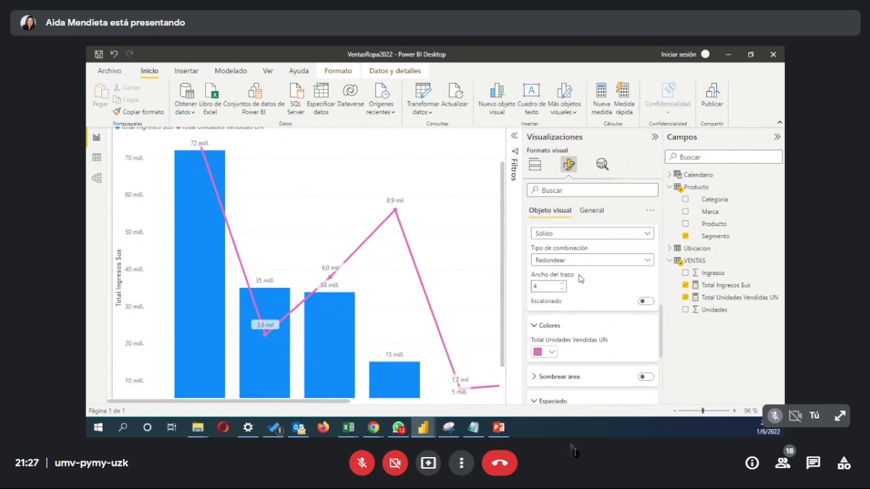
{"action": "left_click", "coordinate": [573, 262]}
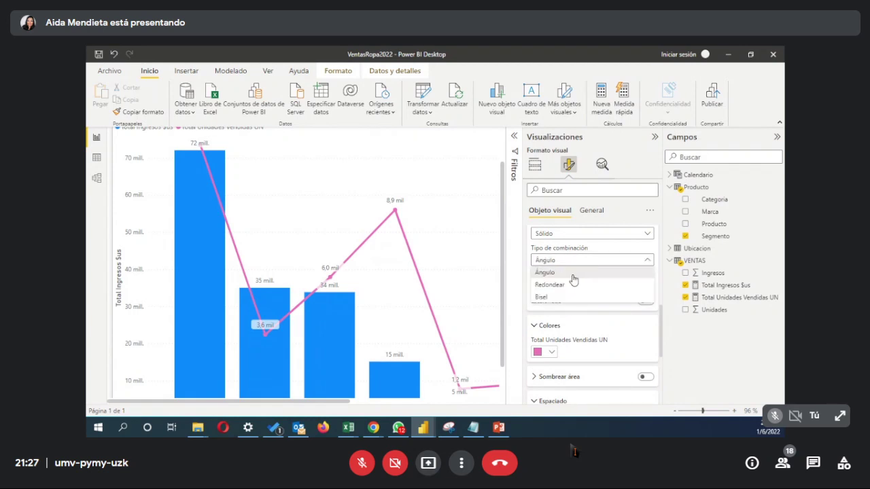
{"action": "left_click", "coordinate": [575, 285]}
Step: Change the line's markers to squares with size 7
{"action": "scroll", "coordinate": [580, 293], "scroll_direction": "down", "scroll_amount": 1}
{"action": "scroll", "coordinate": [580, 294], "scroll_direction": "down", "scroll_amount": 1}
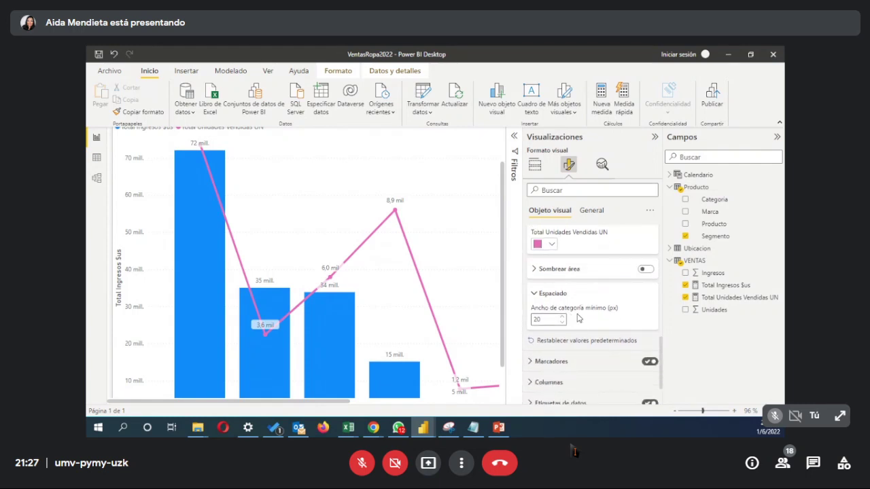
{"action": "scroll", "coordinate": [610, 316], "scroll_direction": "down", "scroll_amount": 1}
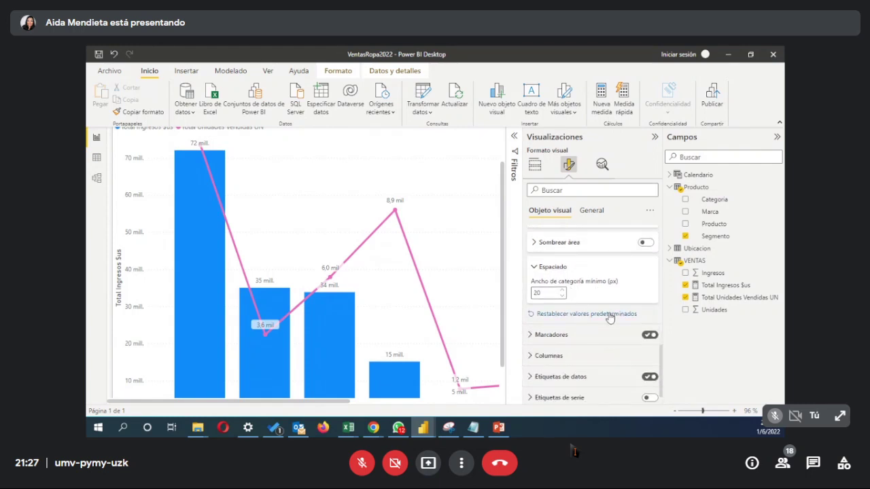
{"action": "left_click", "coordinate": [585, 335]}
{"action": "scroll", "coordinate": [598, 348], "scroll_direction": "down", "scroll_amount": 1}
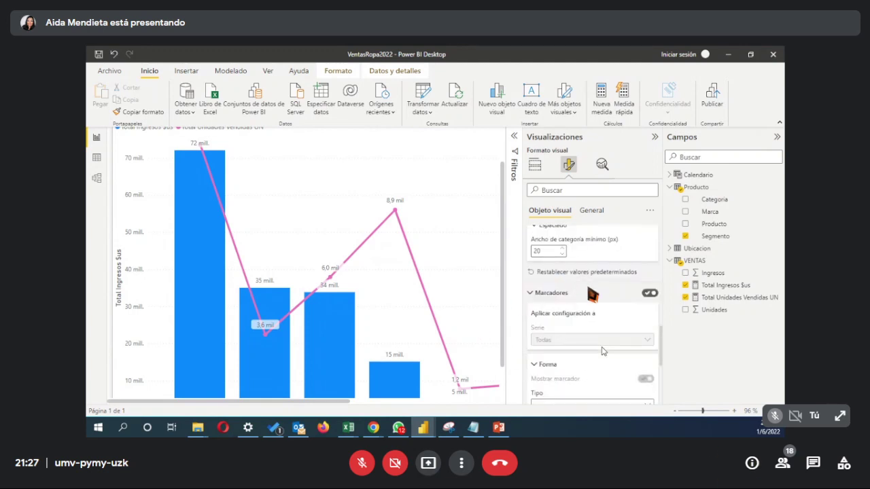
{"action": "scroll", "coordinate": [579, 361], "scroll_direction": "down", "scroll_amount": 1}
{"action": "left_click", "coordinate": [577, 365]}
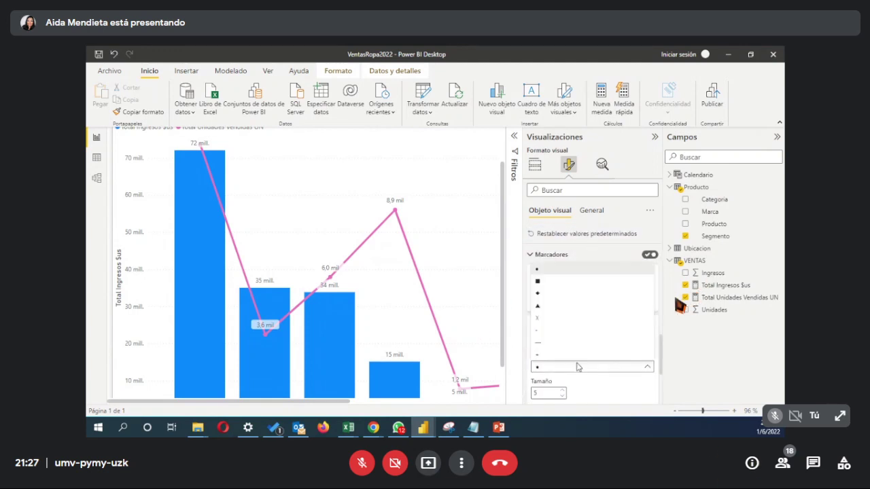
{"action": "left_click", "coordinate": [554, 286]}
{"action": "scroll", "coordinate": [577, 346], "scroll_direction": "down", "scroll_amount": 1}
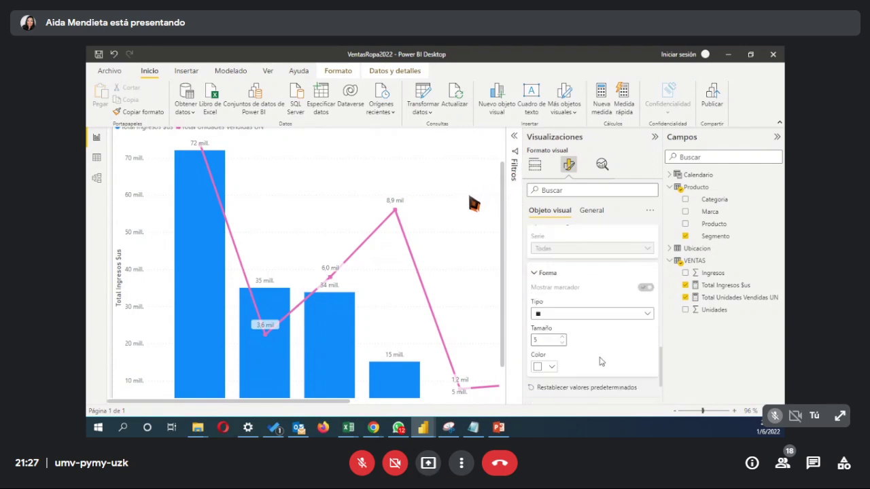
{"action": "left_click", "coordinate": [563, 336]}
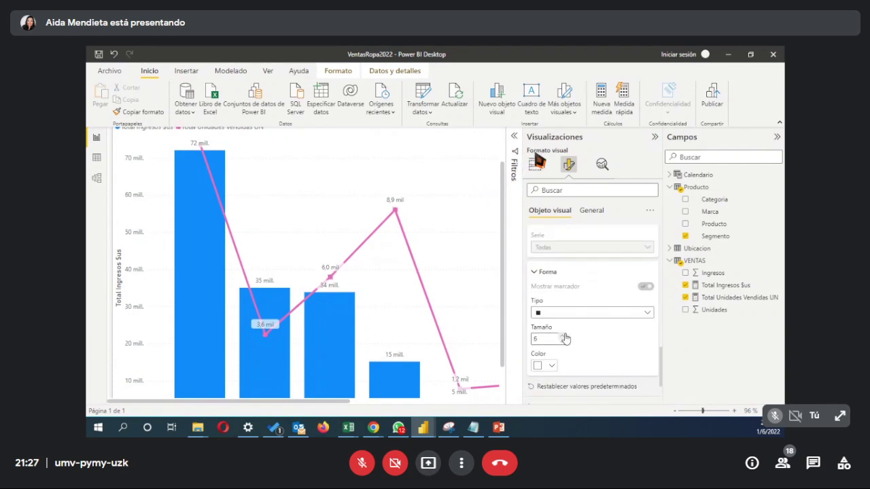
{"action": "left_click", "coordinate": [563, 335]}
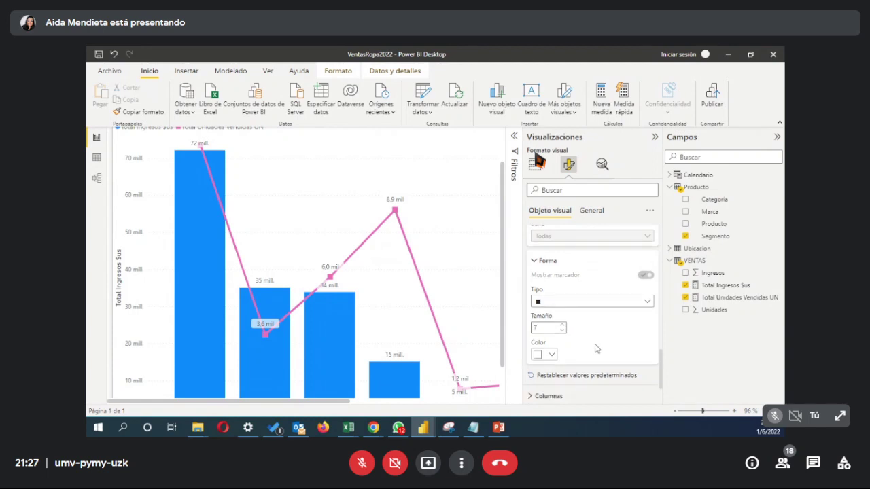
Step: Review the chart's data label settings and its general formatting categories
{"action": "scroll", "coordinate": [591, 346], "scroll_direction": "down", "scroll_amount": 1}
{"action": "scroll", "coordinate": [561, 313], "scroll_direction": "down", "scroll_amount": 2}
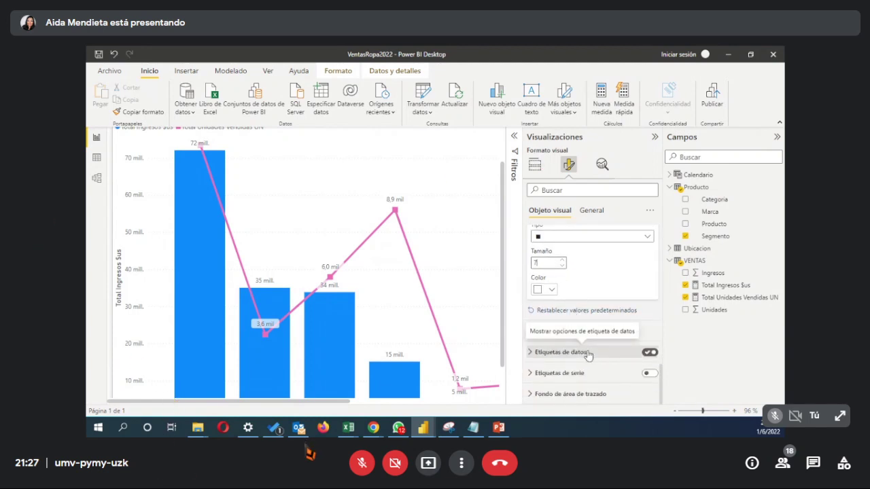
{"action": "left_click", "coordinate": [588, 354]}
{"action": "scroll", "coordinate": [588, 354], "scroll_direction": "down", "scroll_amount": 3}
{"action": "scroll", "coordinate": [564, 318], "scroll_direction": "up", "scroll_amount": 6}
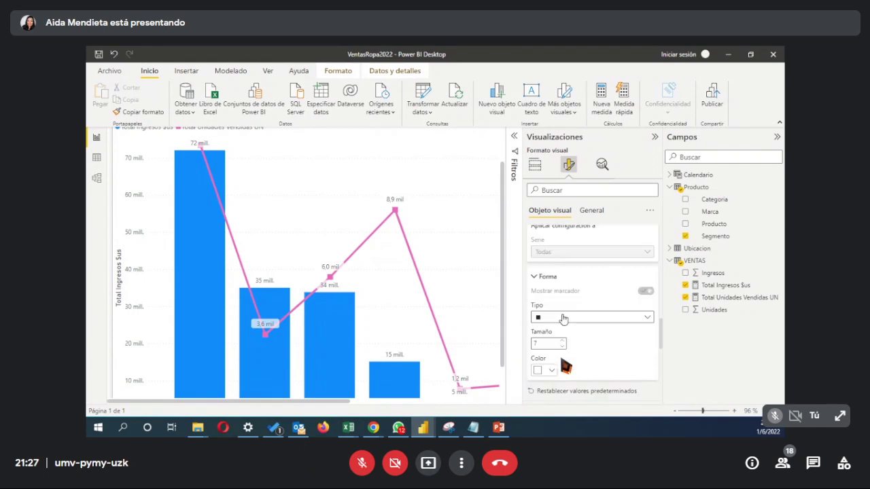
{"action": "scroll", "coordinate": [563, 318], "scroll_direction": "up", "scroll_amount": 2}
{"action": "left_click", "coordinate": [591, 210]}
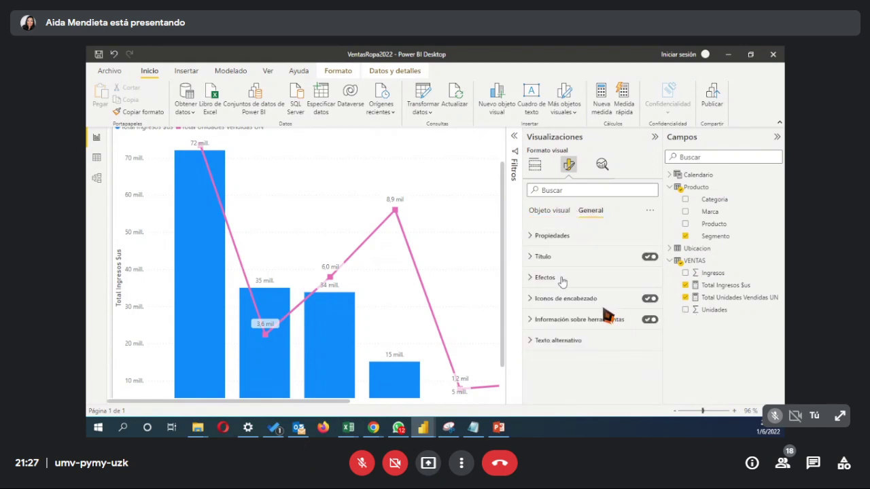
{"action": "left_click", "coordinate": [546, 213]}
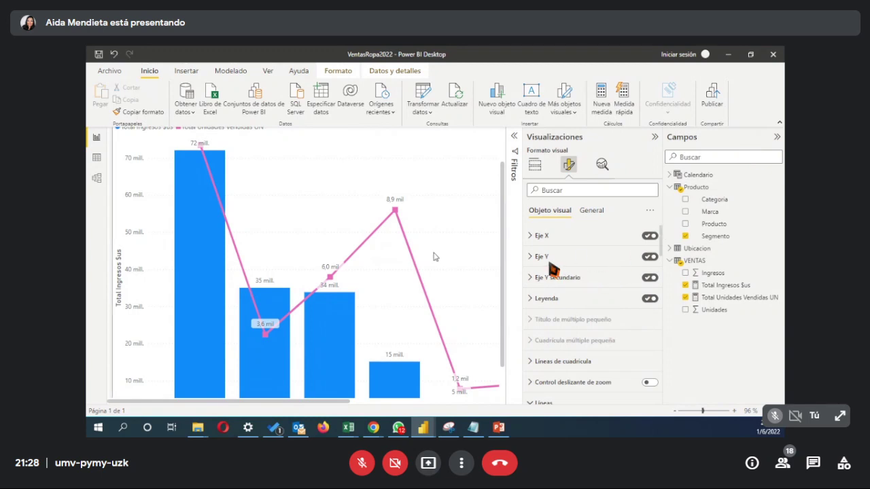
Step: Collapse the Líneas, Marcadores and Etiquetas de datos setting groups of the chart
{"action": "scroll", "coordinate": [436, 266], "scroll_direction": "down", "scroll_amount": 2}
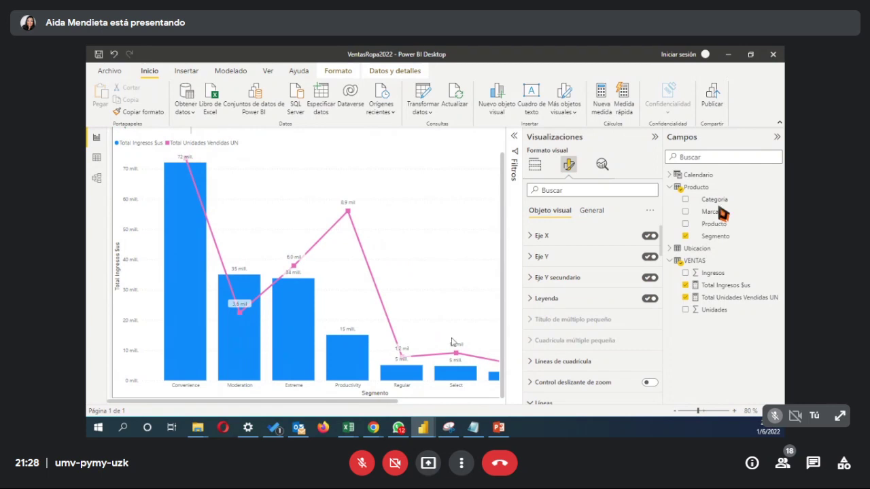
{"action": "scroll", "coordinate": [590, 359], "scroll_direction": "down", "scroll_amount": 2}
{"action": "scroll", "coordinate": [590, 360], "scroll_direction": "down", "scroll_amount": 2}
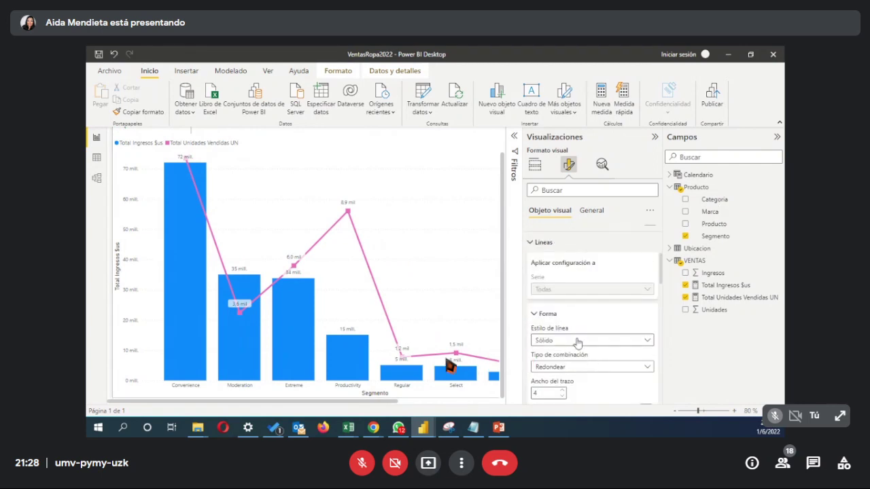
{"action": "scroll", "coordinate": [585, 353], "scroll_direction": "up", "scroll_amount": 2}
{"action": "left_click", "coordinate": [532, 324]}
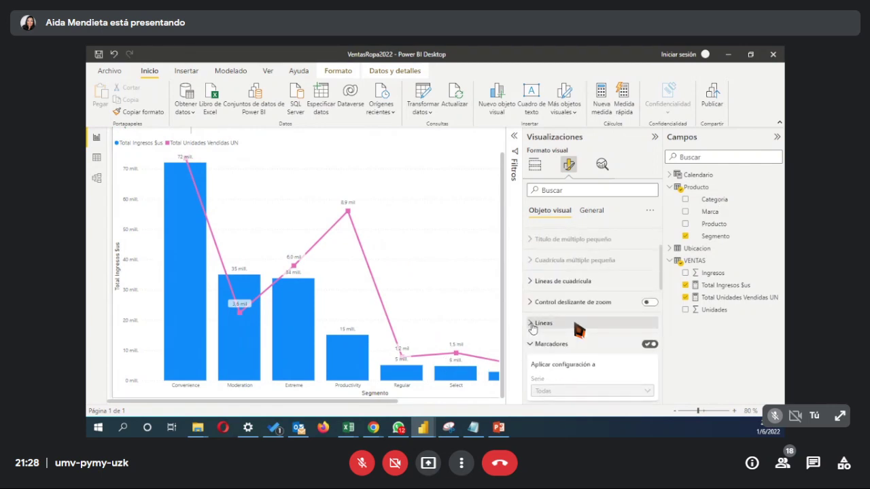
{"action": "left_click", "coordinate": [531, 344]}
{"action": "scroll", "coordinate": [537, 339], "scroll_direction": "down", "scroll_amount": 3}
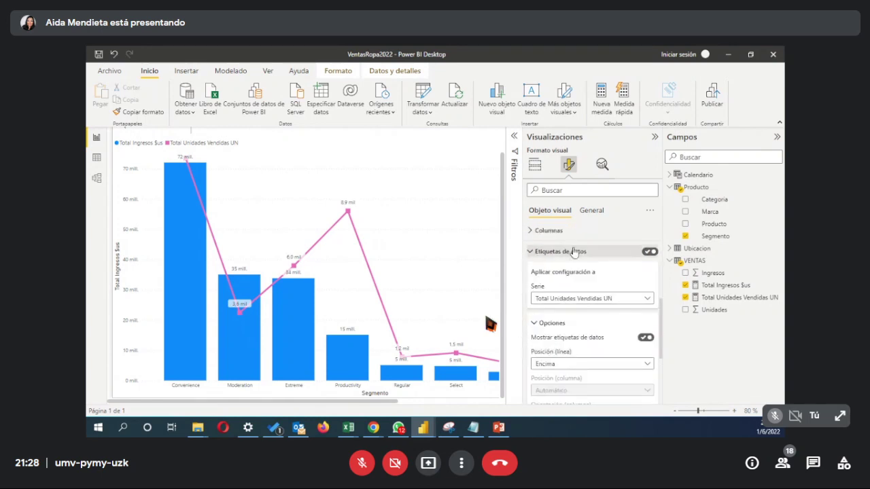
{"action": "left_click", "coordinate": [533, 252]}
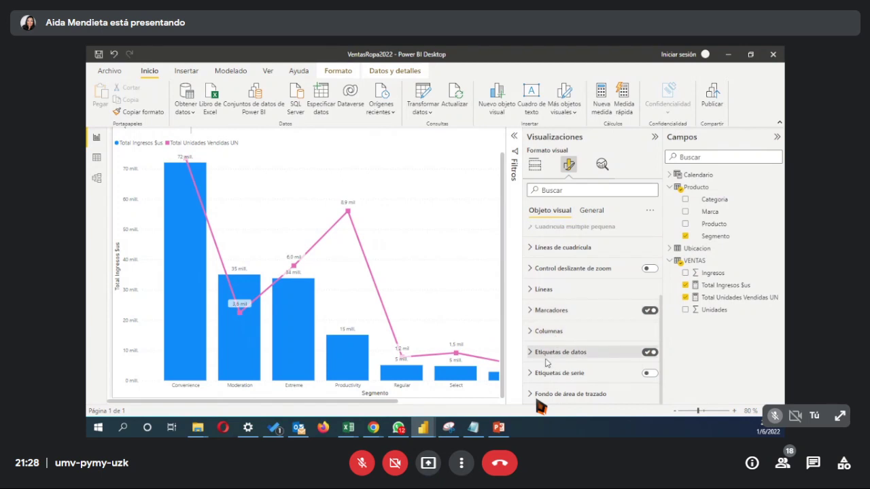
Step: Change the default color of the chart's columns to a lighter blue
{"action": "left_click", "coordinate": [557, 332]}
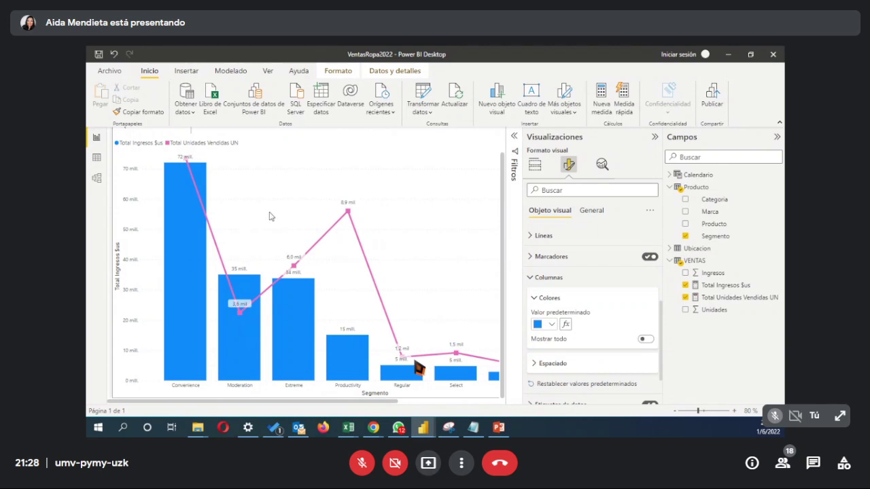
{"action": "left_click", "coordinate": [547, 324]}
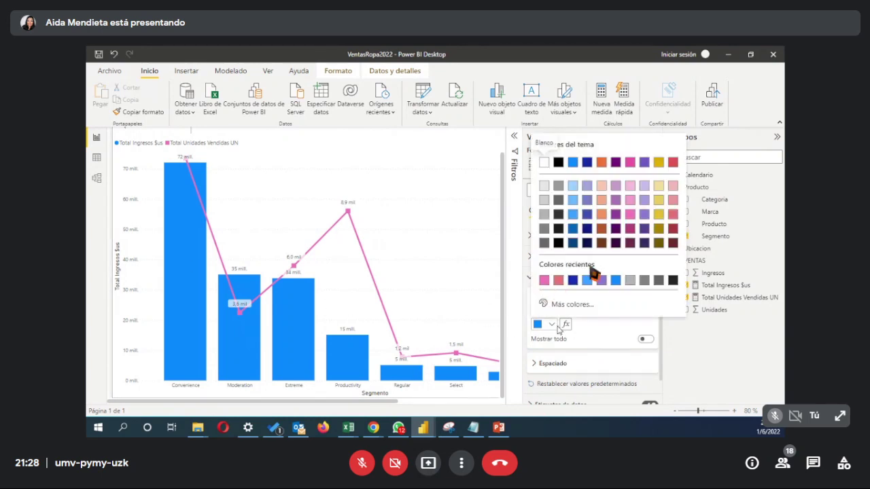
{"action": "key", "text": "Escape"}
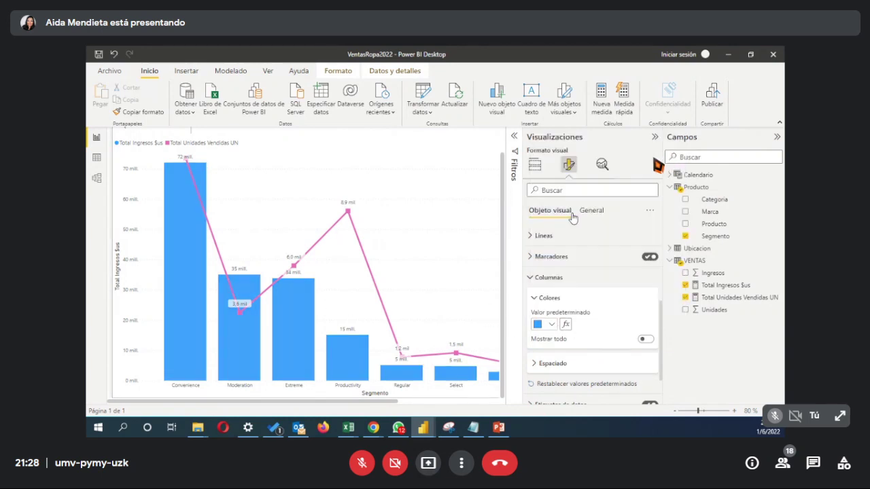
Step: Open the title settings among the general formatting options of the segment combo chart
{"action": "left_click", "coordinate": [488, 134]}
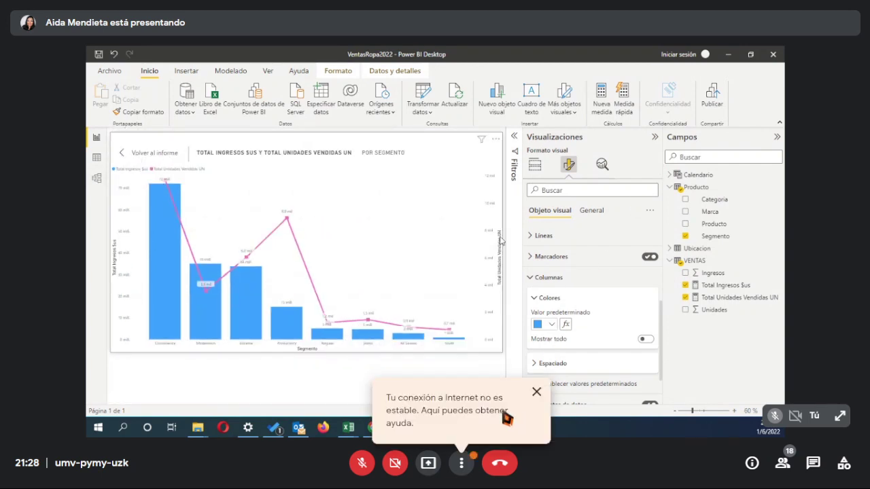
{"action": "left_click", "coordinate": [589, 212]}
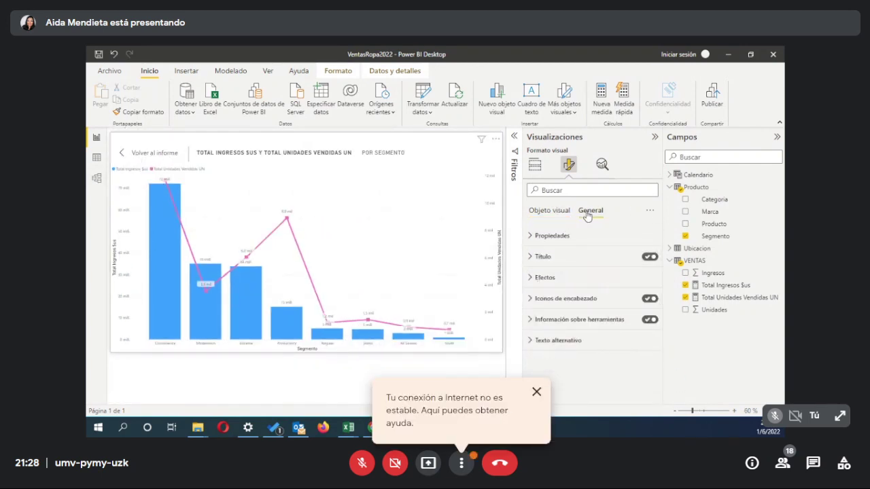
{"action": "left_click", "coordinate": [556, 258]}
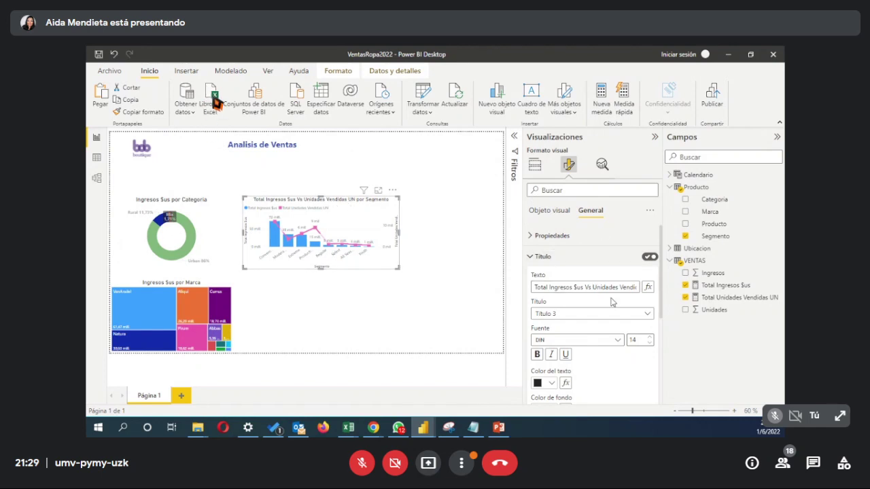
Step: Remove "UN" after "Unidades Vendidas" in the combo chart's title text
{"action": "key", "text": "Right"}
{"action": "key", "text": "Right"}
{"action": "key", "text": "Right"}
{"action": "key", "text": "Right"}
{"action": "key", "text": "Right"}
{"action": "key", "text": "Right"}
{"action": "key", "text": "Right"}
{"action": "key", "text": "Right"}
{"action": "key", "text": "Right"}
{"action": "key", "text": "Right"}
{"action": "key", "text": "Right"}
{"action": "key", "text": "Right"}
{"action": "key", "text": "Right"}
{"action": "key", "text": "Right"}
{"action": "key", "text": "Right"}
{"action": "key", "text": "Right"}
{"action": "key", "text": "Right"}
{"action": "key", "text": "Right"}
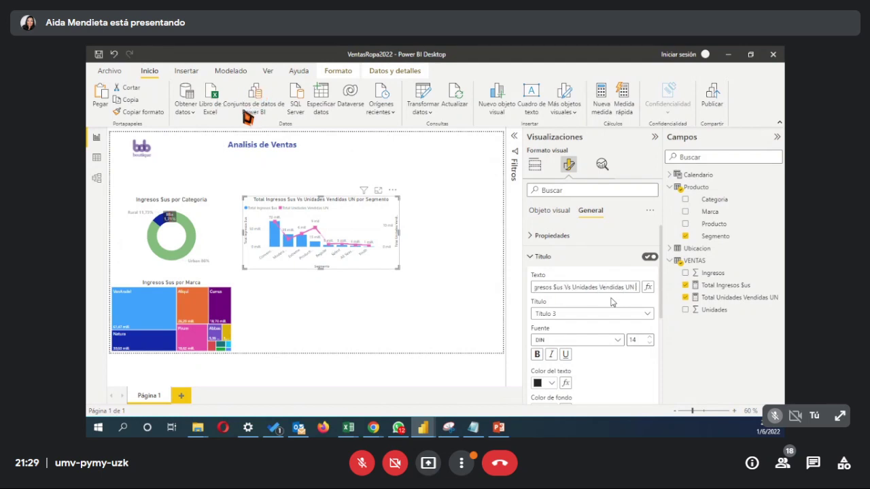
{"action": "key", "text": "shift+Right"}
{"action": "key", "text": "shift+Right"}
{"action": "key", "text": "shift+Right"}
{"action": "key", "text": "shift+Right"}
{"action": "key", "text": "shift+Right"}
{"action": "key", "text": "shift+Right"}
{"action": "key", "text": "shift+Right"}
{"action": "key", "text": "shift+Right"}
{"action": "key", "text": "shift+Right"}
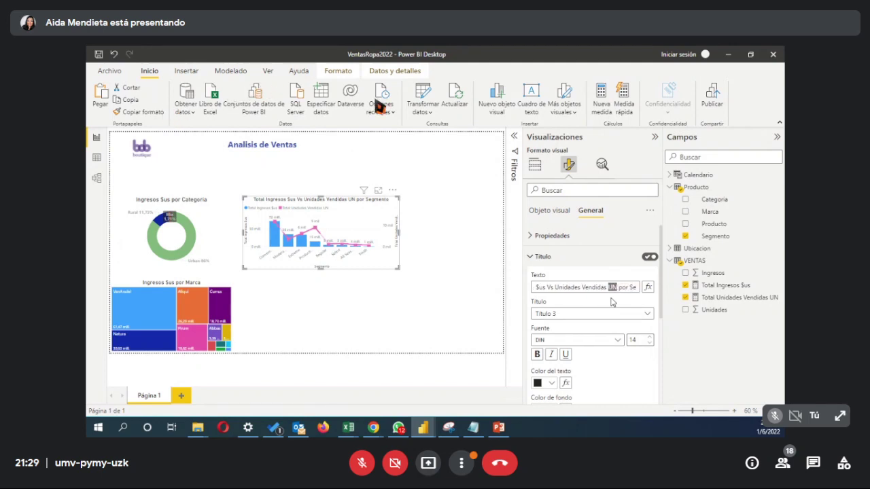
{"action": "key", "text": "Delete"}
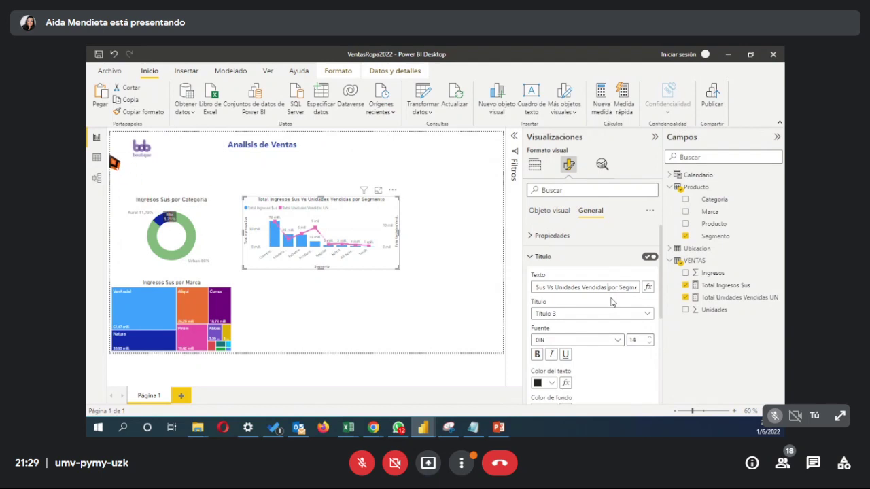
Step: Delete the leading word "Total" so the chart title reads "Ingresos $us Vs Unidades Vendidas por Segmento"
{"action": "left_click_drag", "start_coordinate": [545, 287], "coordinate": [505, 291]}
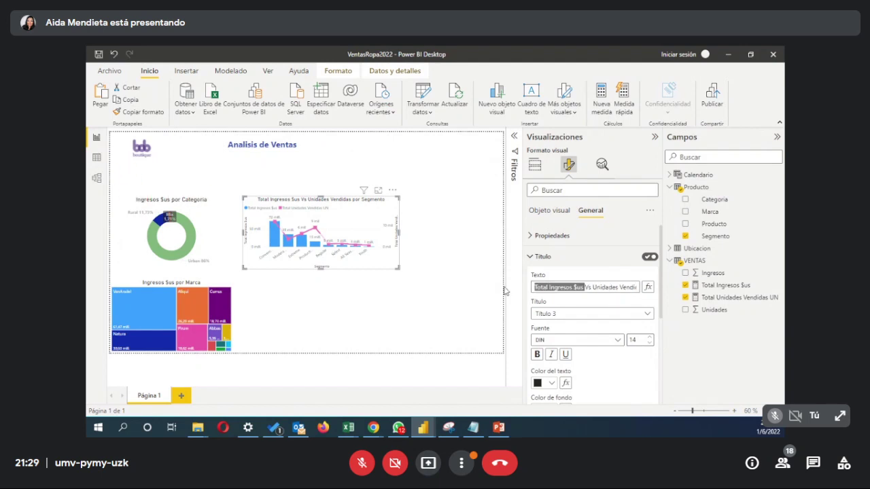
{"action": "left_click", "coordinate": [550, 286]}
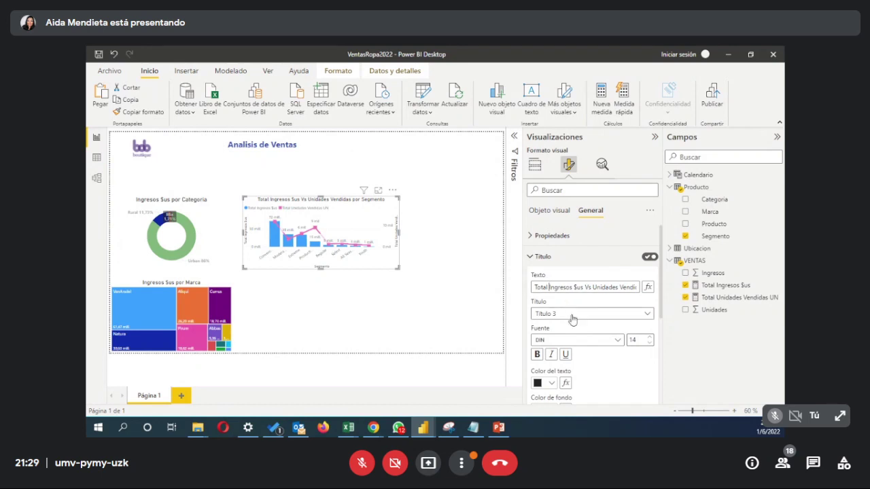
{"action": "key", "text": "BackSpace"}
{"action": "key", "text": "BackSpace"}
{"action": "key", "text": "BackSpace"}
{"action": "key", "text": "BackSpace"}
{"action": "key", "text": "BackSpace"}
{"action": "key", "text": "BackSpace"}
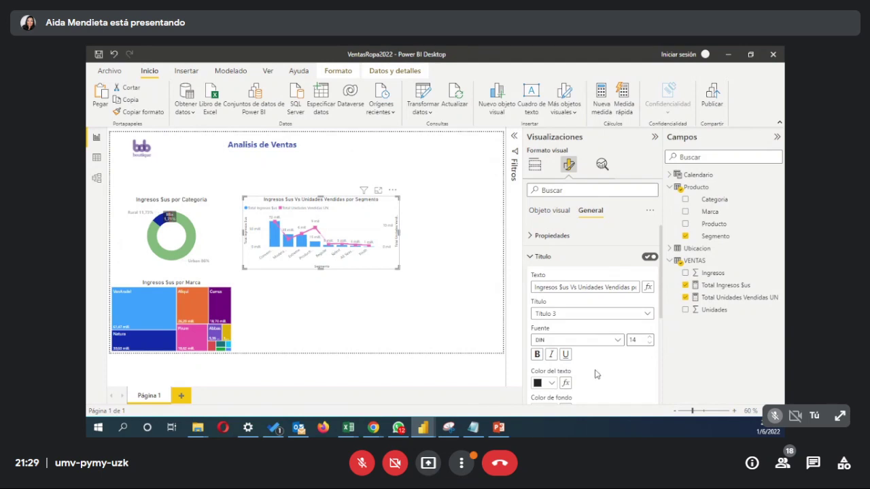
{"action": "left_click", "coordinate": [472, 301]}
Step: View the segment combo chart enlarged in focus mode and return to the report
{"action": "left_click", "coordinate": [393, 263]}
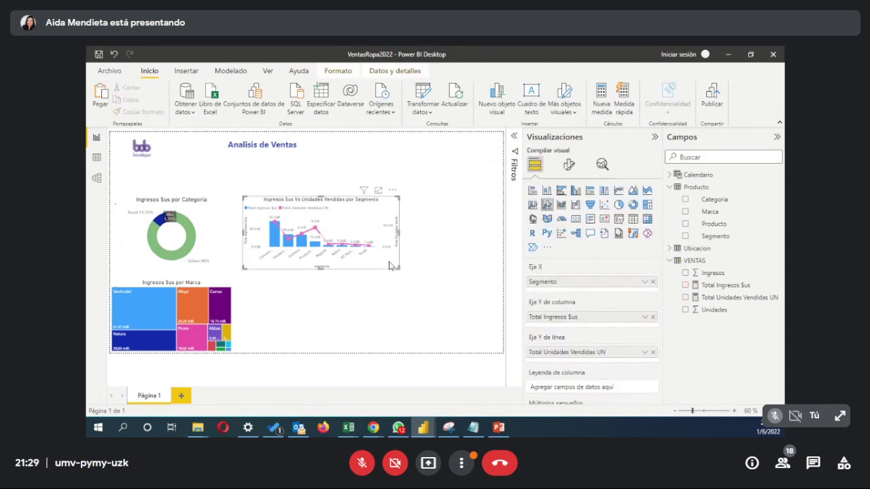
{"action": "left_click", "coordinate": [380, 192]}
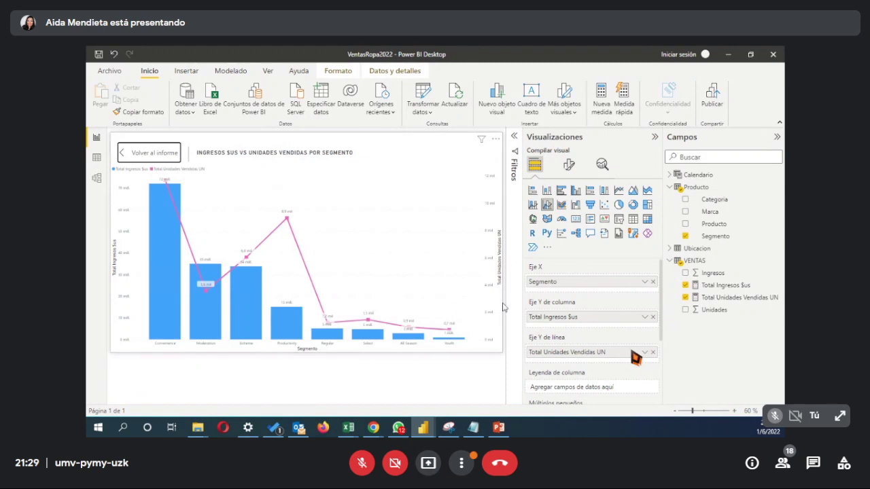
{"action": "left_click", "coordinate": [123, 155]}
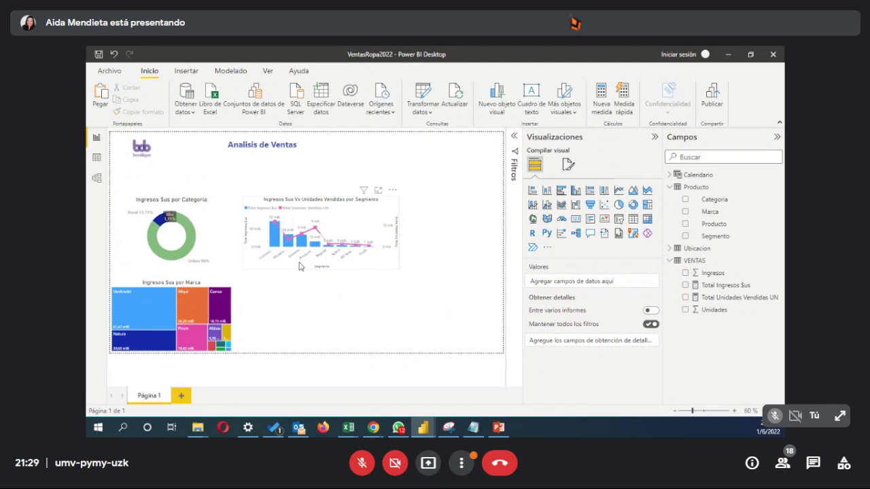
Step: Resize the segment combo chart to be narrower and slightly taller
{"action": "left_click", "coordinate": [399, 269]}
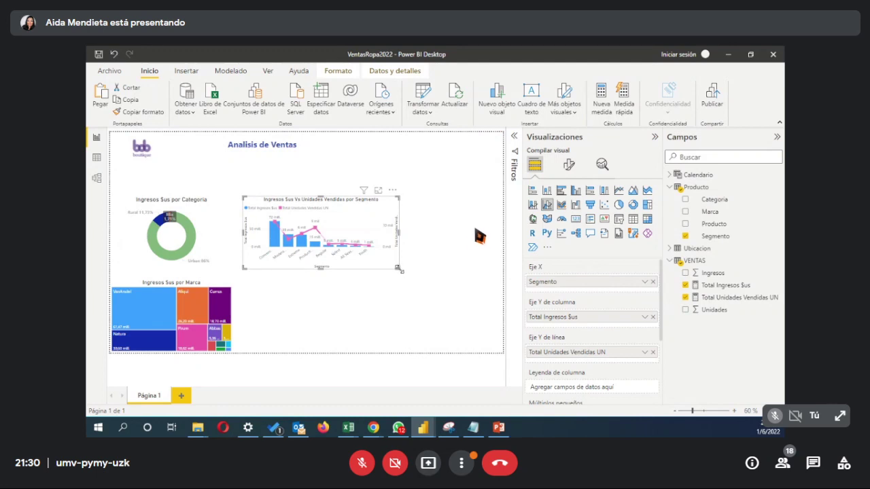
{"action": "left_click_drag", "start_coordinate": [401, 271], "coordinate": [380, 273]}
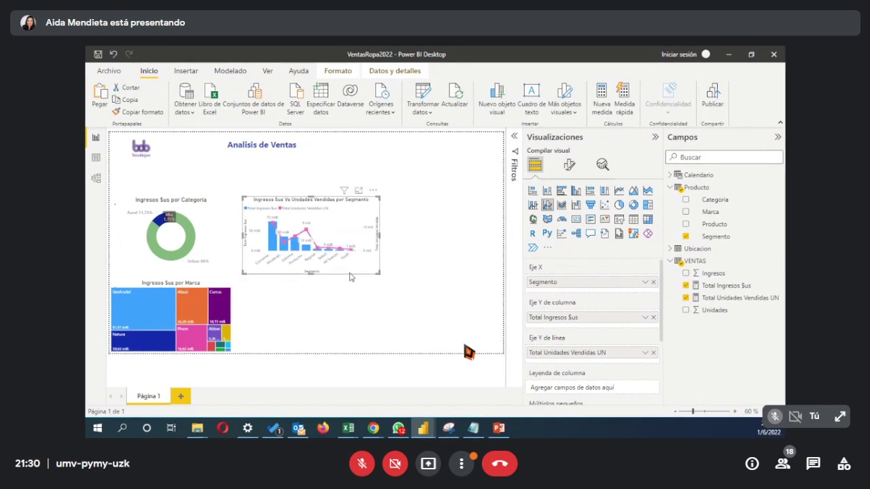
{"action": "left_click", "coordinate": [350, 277]}
{"action": "key", "text": "ctrl+d"}
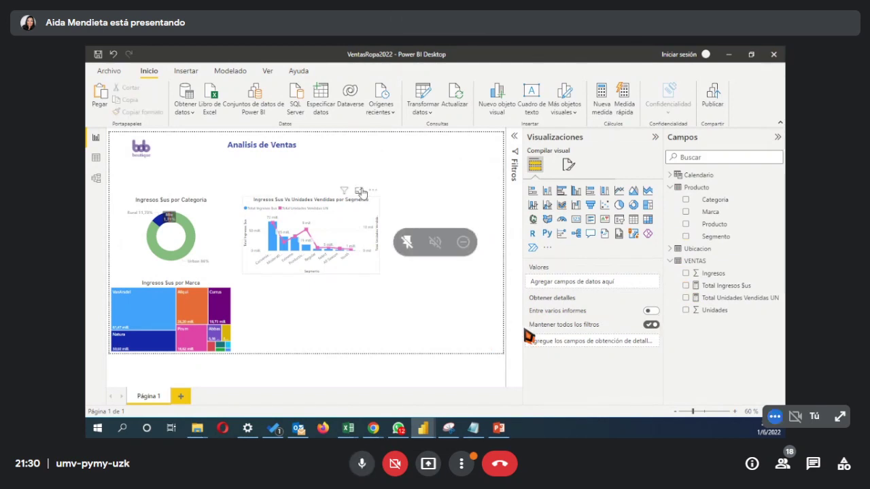
Step: Check the combo chart in focus mode and move it down beside the Ingresos $us por Marca treemap
{"action": "left_click", "coordinate": [360, 192]}
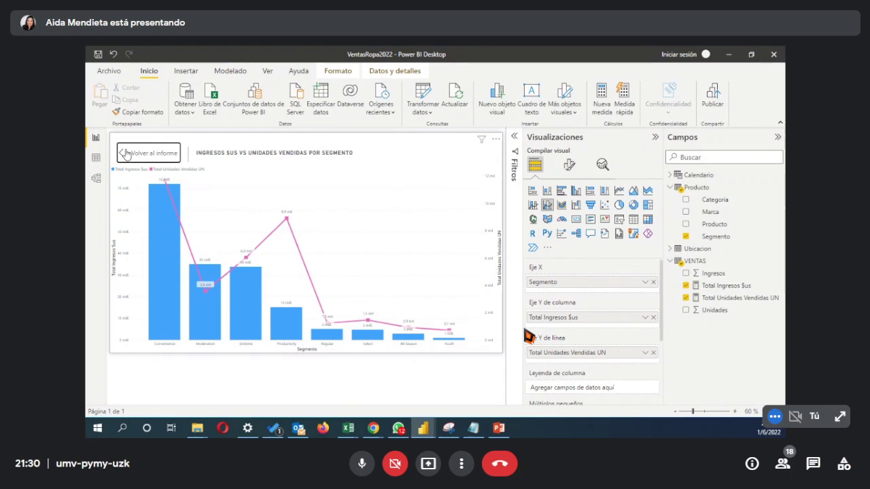
{"action": "left_click", "coordinate": [126, 153]}
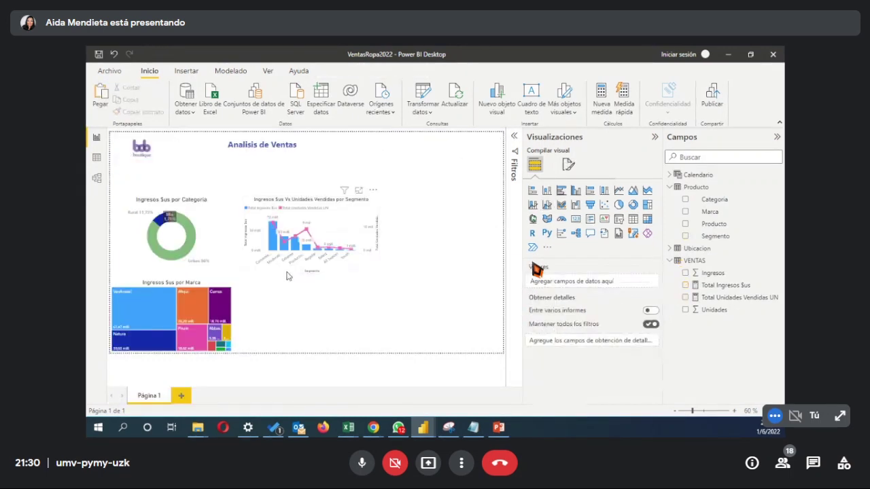
{"action": "left_click_drag", "start_coordinate": [287, 284], "coordinate": [284, 361]}
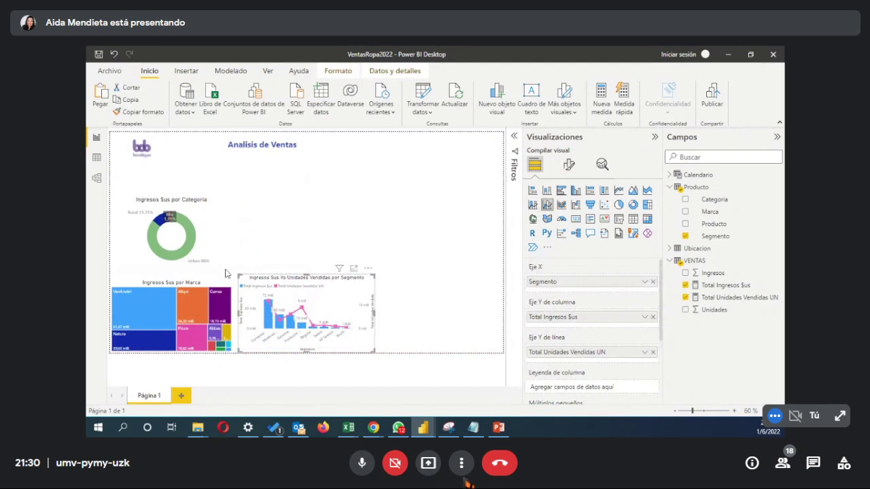
Step: Move the Ingresos $us por Categoria donut chart up slightly and enlarge the Ingresos $us por Marca treemap to match the combo chart's top edge
{"action": "left_click_drag", "start_coordinate": [226, 251], "coordinate": [226, 241]}
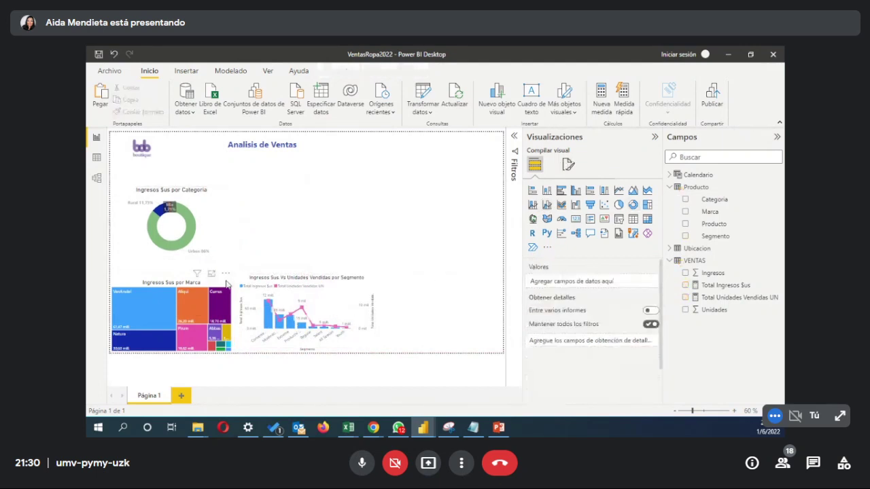
{"action": "left_click", "coordinate": [228, 282]}
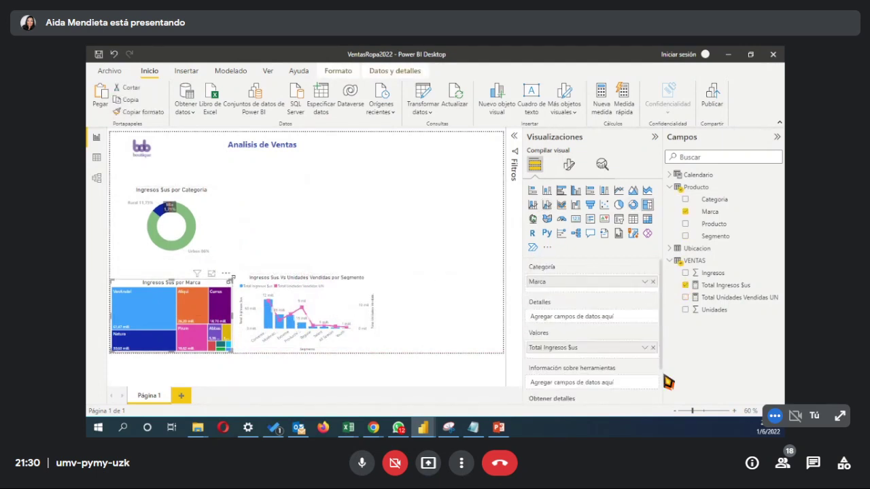
{"action": "left_click_drag", "start_coordinate": [233, 277], "coordinate": [237, 274]}
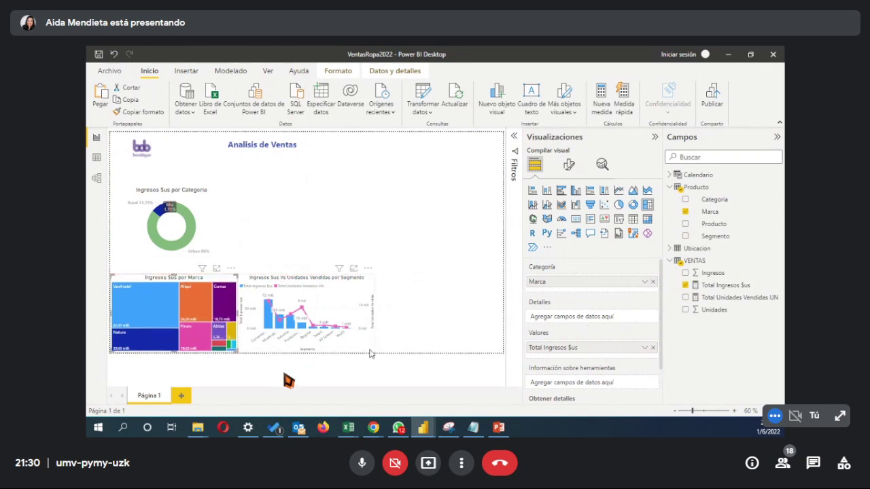
{"action": "left_click", "coordinate": [399, 344]}
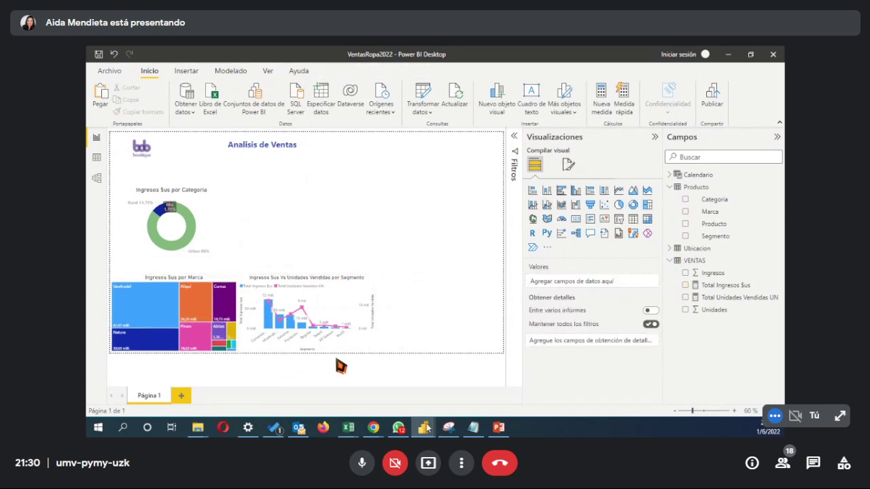
{"action": "mouse_move", "coordinate": [499, 432]}
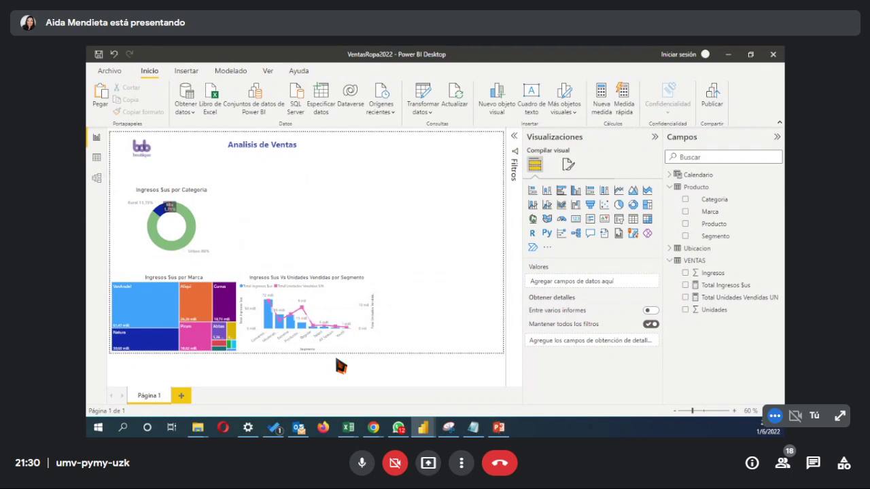
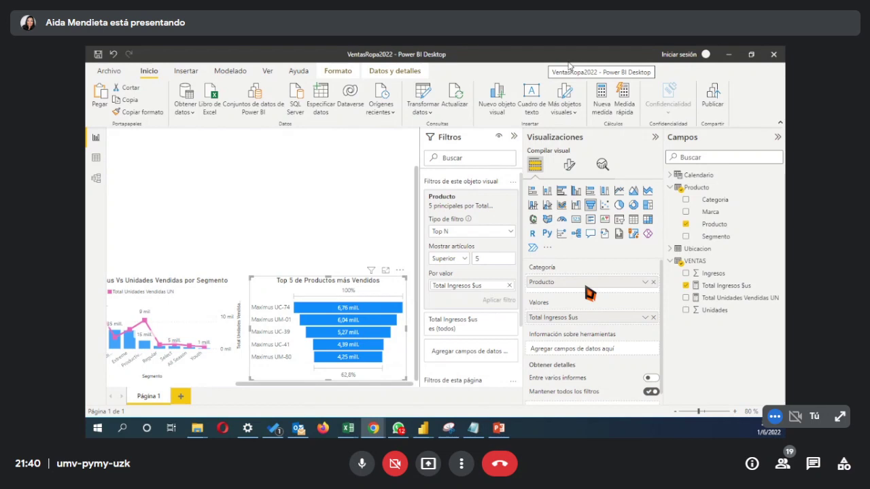
{"action": "right_click", "coordinate": [631, 46]}
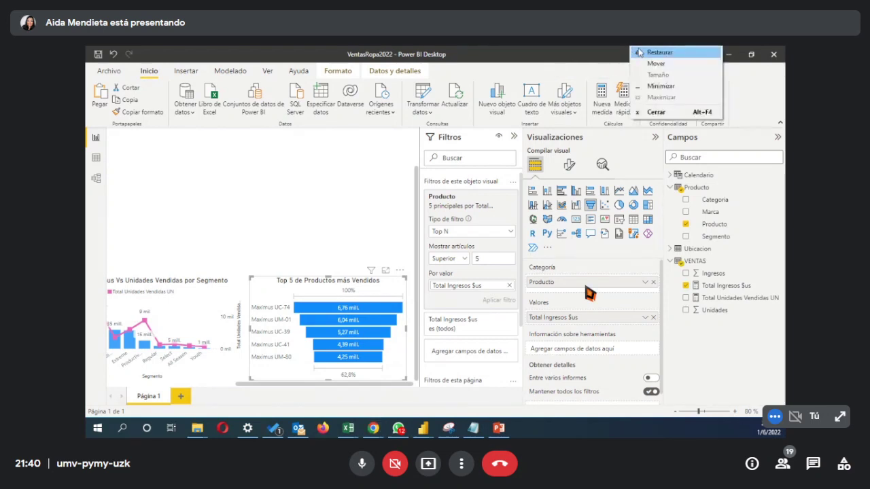
{"action": "left_click", "coordinate": [773, 54]}
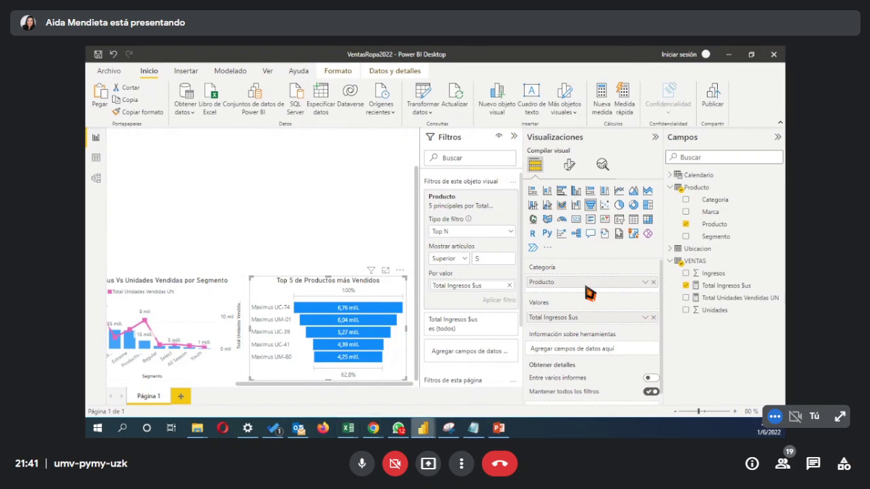
{"action": "mouse_move", "coordinate": [449, 427]}
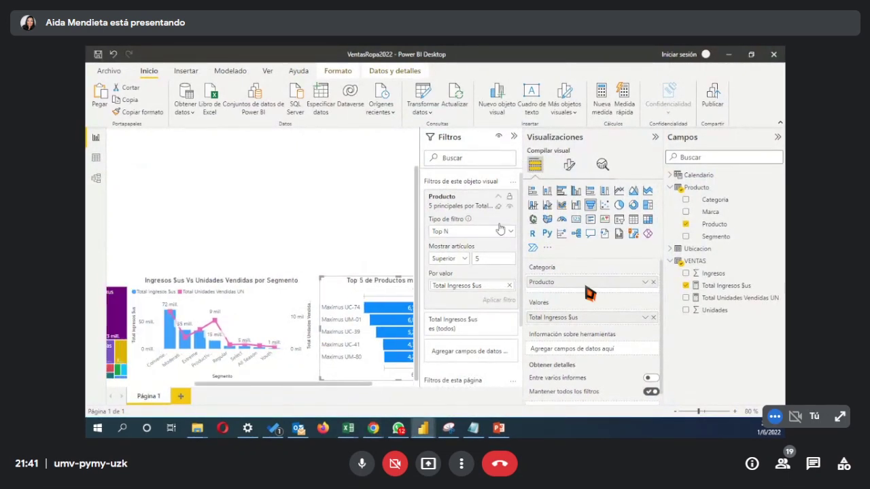
Step: Collapse the Filtros pane and set the default color of the Top 5 de Productos más Vendidos funnel to light purple
{"action": "left_click", "coordinate": [514, 137]}
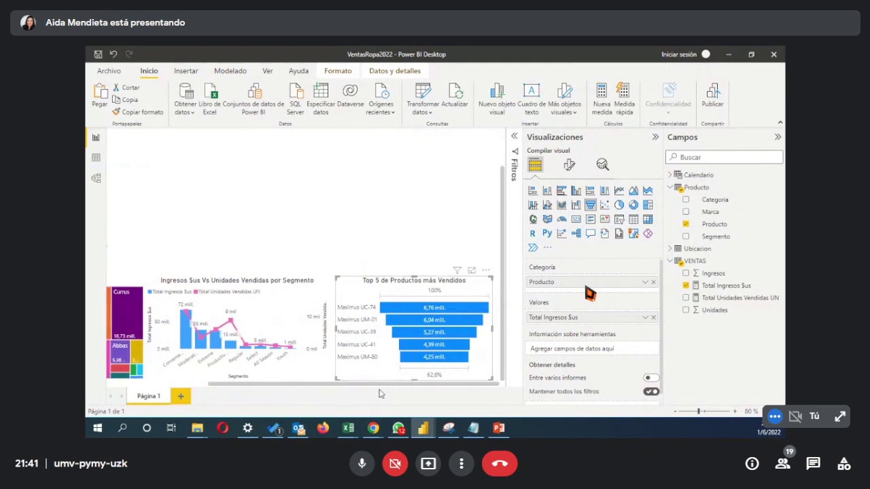
{"action": "scroll", "coordinate": [380, 397], "scroll_direction": "left", "scroll_amount": 2}
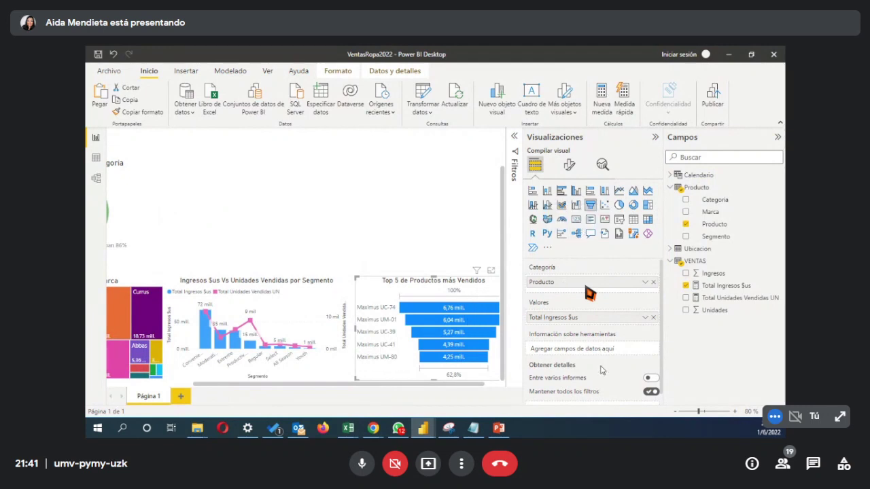
{"action": "left_click", "coordinate": [570, 167]}
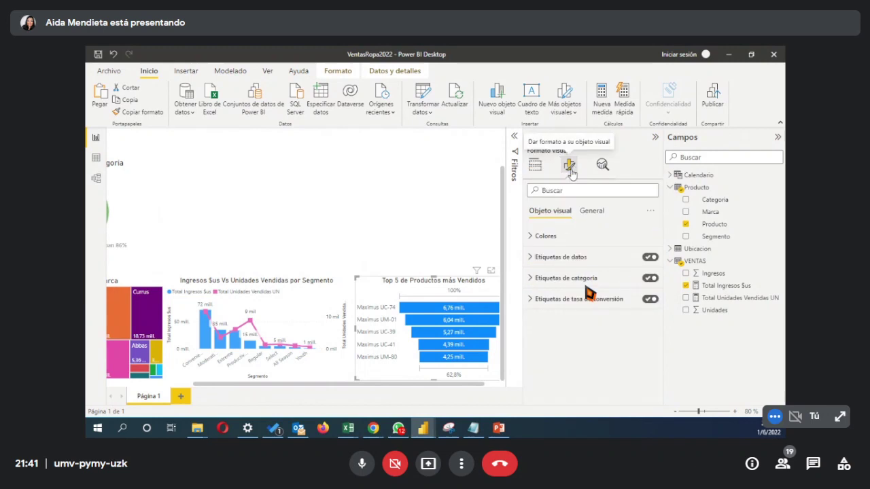
{"action": "left_click", "coordinate": [573, 238]}
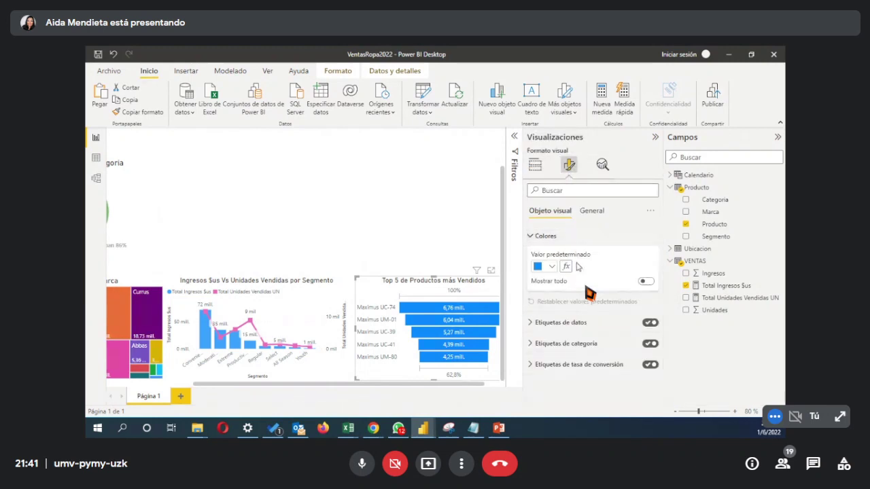
{"action": "left_click", "coordinate": [552, 267]}
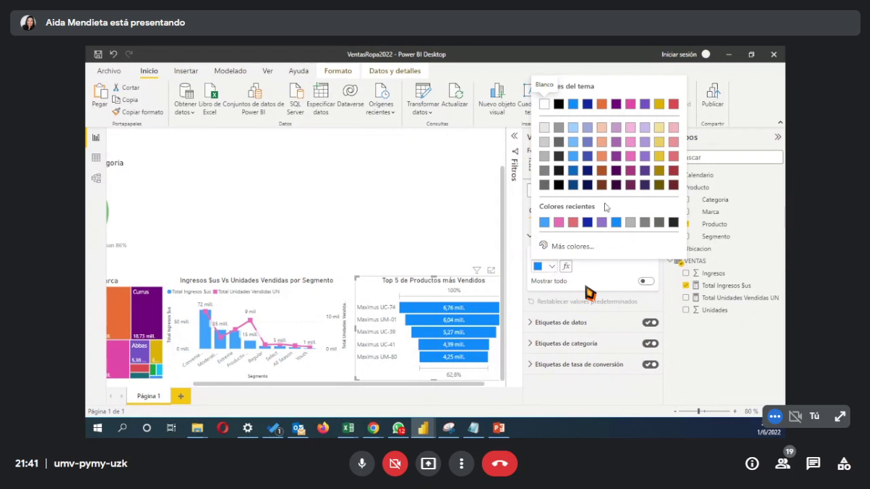
{"action": "left_click", "coordinate": [645, 144]}
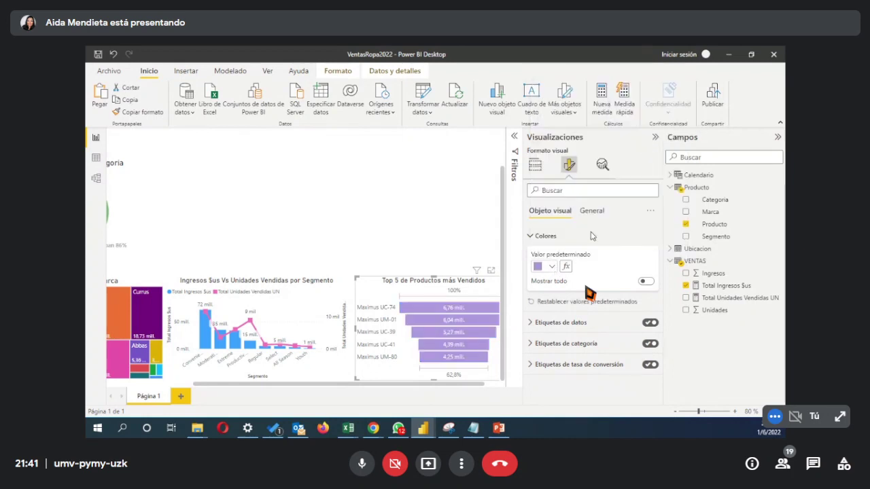
Step: Deselect the funnel chart and collapse the Visualizaciones pane to widen the report canvas
{"action": "left_click", "coordinate": [447, 218]}
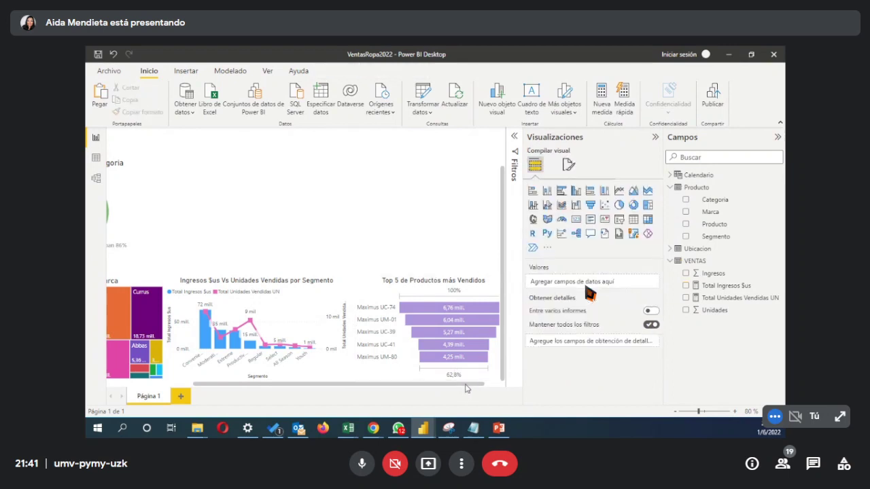
{"action": "left_click_drag", "start_coordinate": [469, 386], "coordinate": [480, 389]}
{"action": "left_click", "coordinate": [656, 137]}
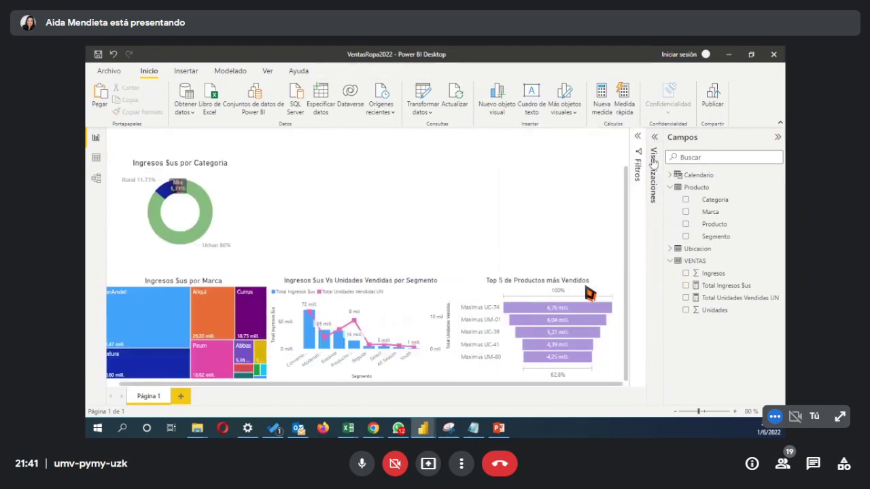
Step: Narrow the Ingresos $us Vs Unidades Vendidas por Segmento combo chart slightly from both sides to leave gaps beside its neighbours
{"action": "left_click", "coordinate": [280, 291]}
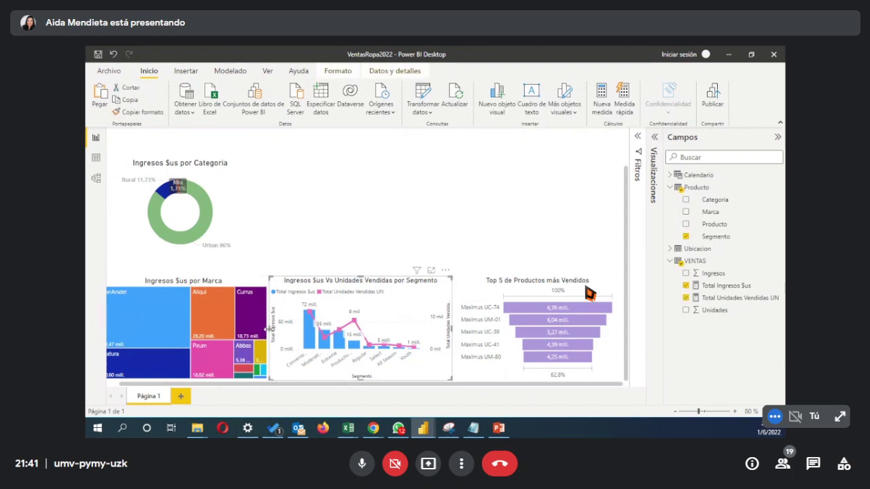
{"action": "left_click_drag", "start_coordinate": [269, 333], "coordinate": [274, 334]}
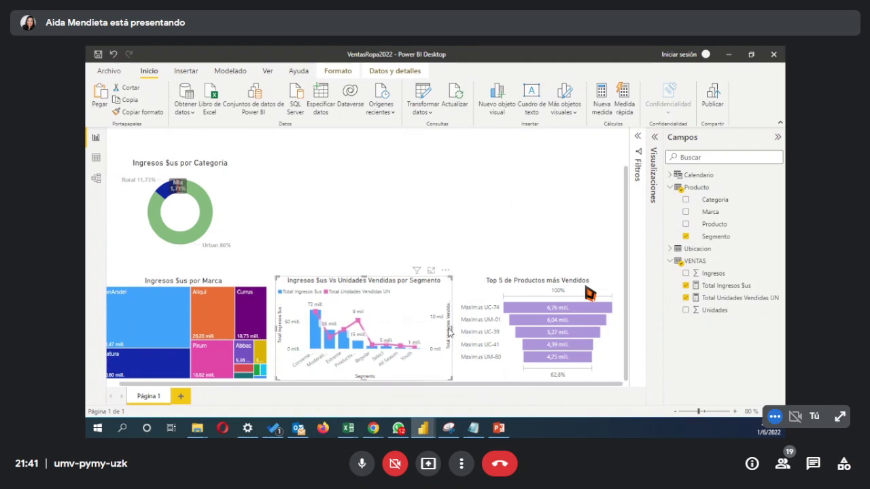
{"action": "left_click_drag", "start_coordinate": [450, 330], "coordinate": [446, 333]}
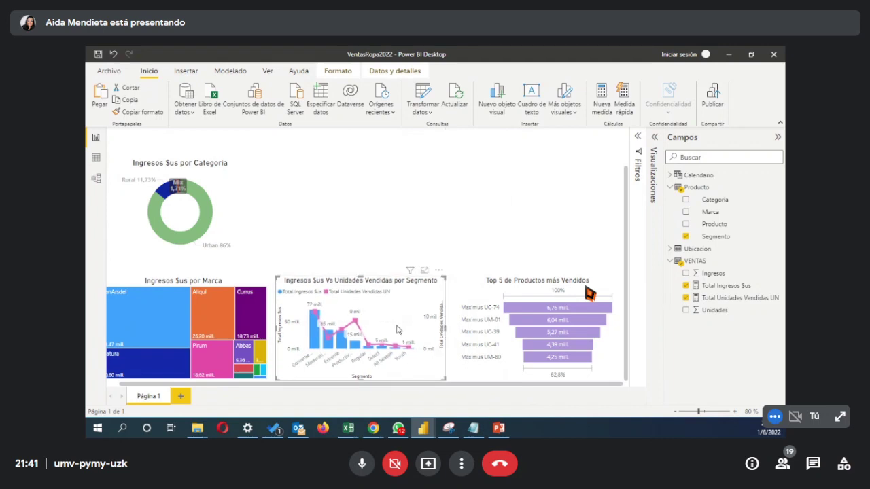
{"action": "left_click", "coordinate": [384, 270]}
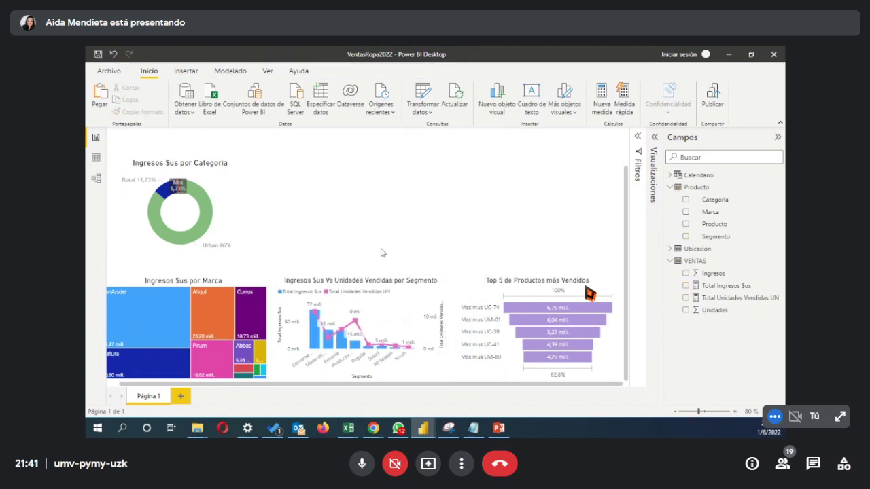
{"action": "left_click", "coordinate": [410, 300]}
{"action": "left_click", "coordinate": [393, 205]}
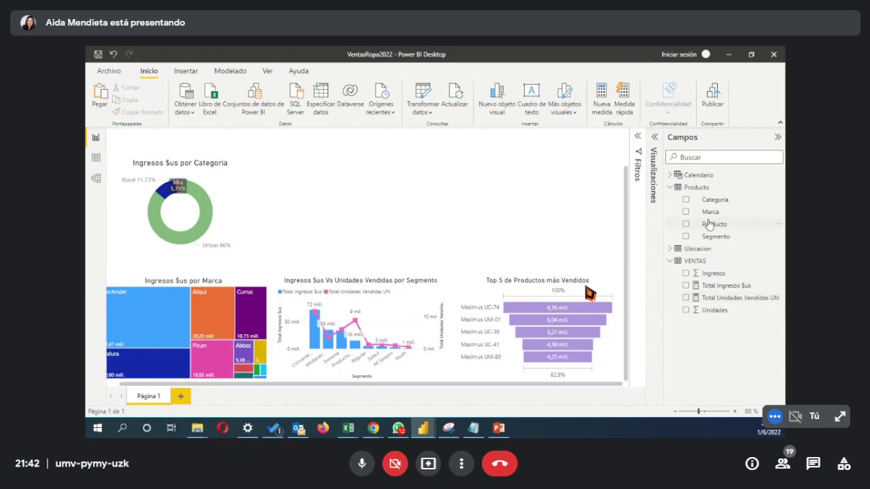
Step: Create a table visual with Calendario's NombreMes and Total Ingresos $us, and align it above the segment combo chart
{"action": "left_click", "coordinate": [688, 176]}
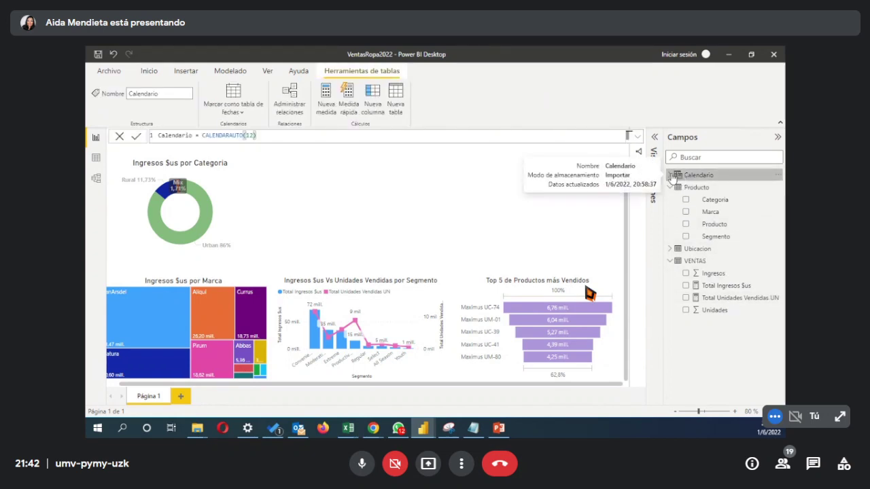
{"action": "left_click", "coordinate": [671, 175]}
{"action": "left_click_drag", "start_coordinate": [721, 237], "coordinate": [669, 232]}
{"action": "left_click_drag", "start_coordinate": [719, 249], "coordinate": [345, 223]}
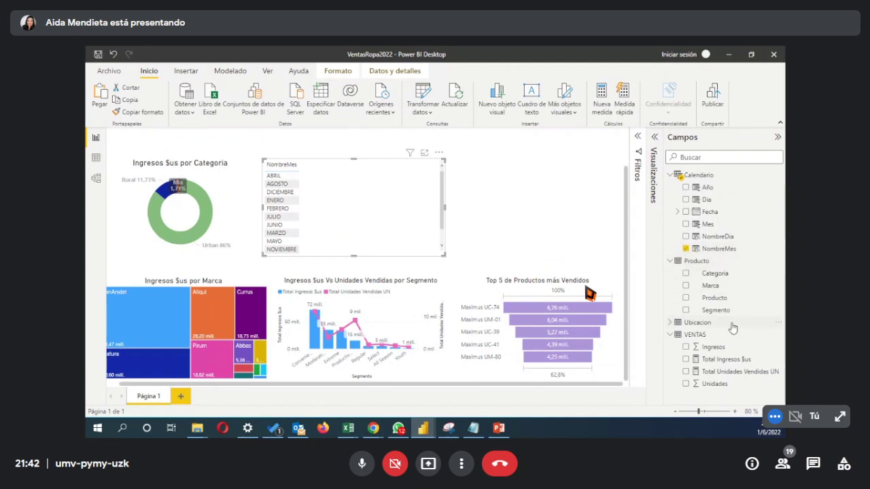
{"action": "left_click_drag", "start_coordinate": [725, 360], "coordinate": [379, 211]}
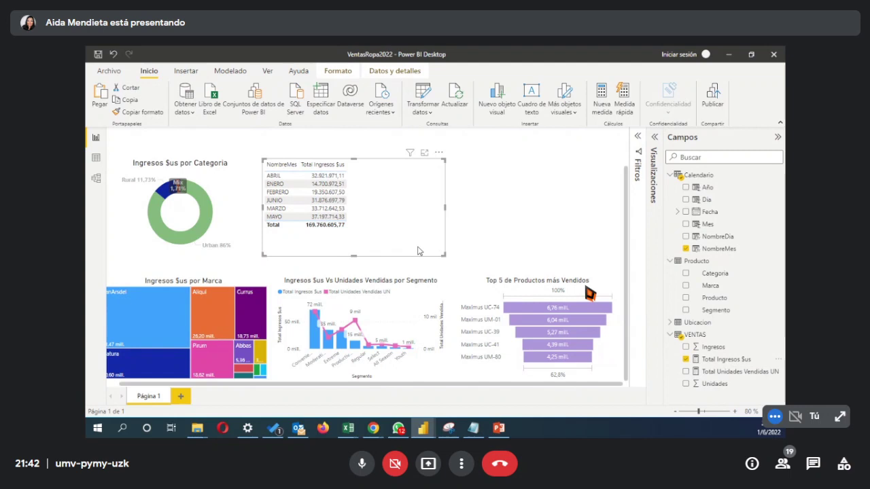
{"action": "left_click_drag", "start_coordinate": [419, 251], "coordinate": [415, 251]}
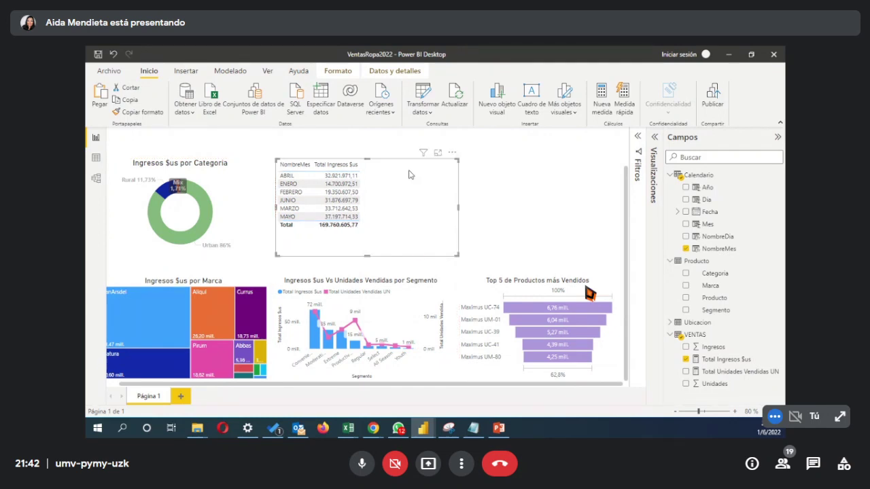
Step: Convert the NombreMes and Total Ingresos $us table to a stacked column chart and show it in focus mode
{"action": "left_click", "coordinate": [656, 146]}
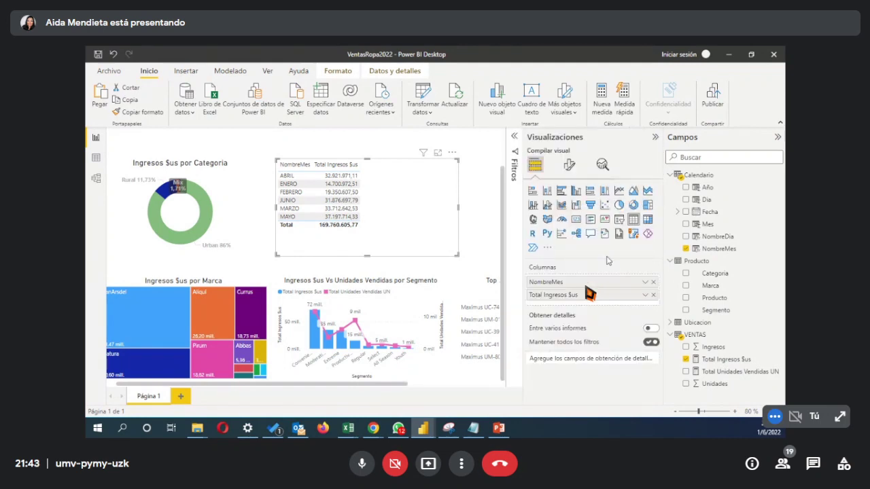
{"action": "left_click", "coordinate": [548, 191]}
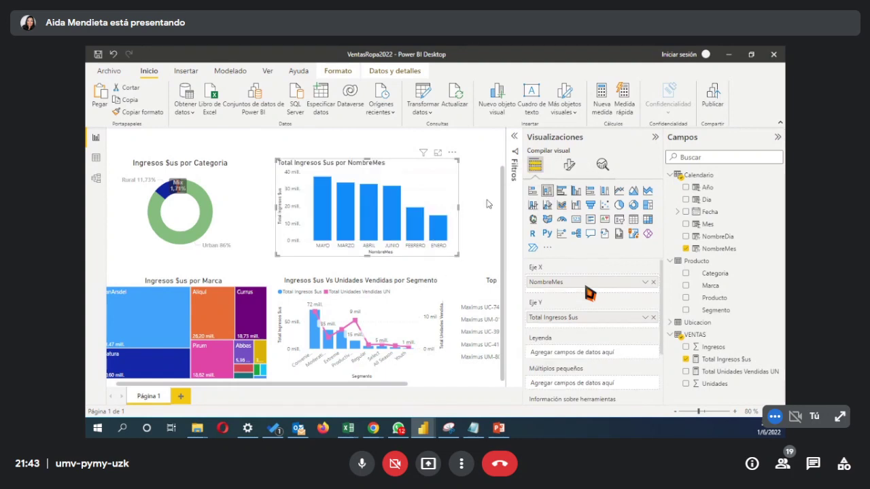
{"action": "left_click", "coordinate": [438, 152]}
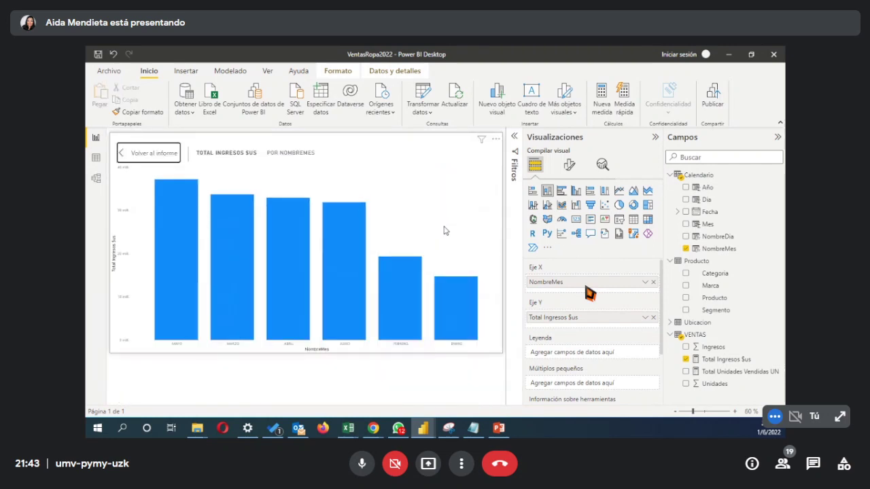
Step: Try sorting the monthly column chart's axis by NombreMes and return it to sorting by Total Ingresos $us
{"action": "left_click", "coordinate": [495, 140]}
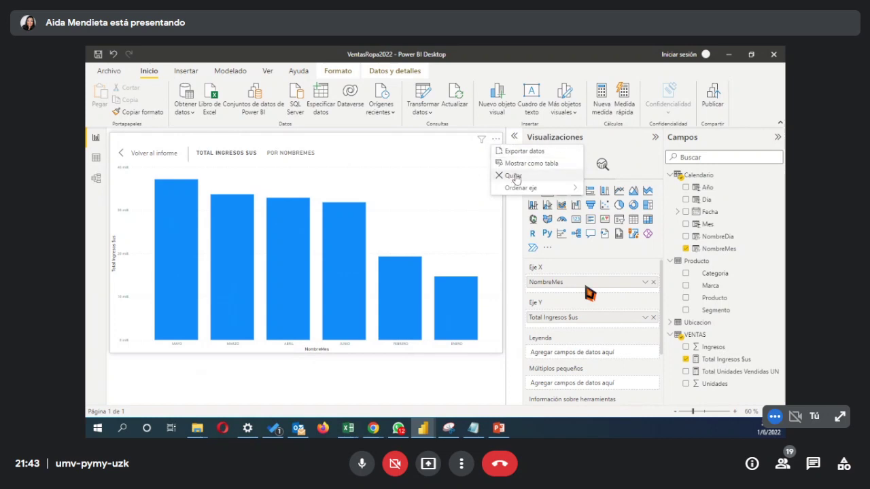
{"action": "mouse_move", "coordinate": [524, 190]}
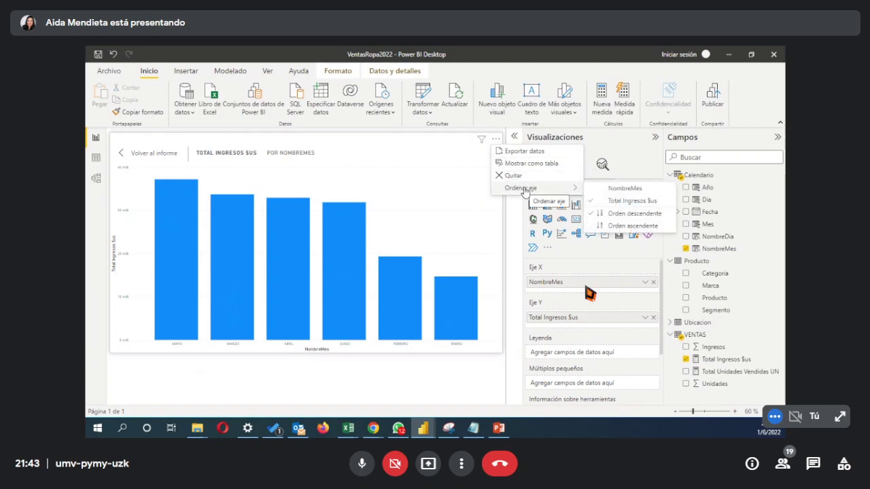
{"action": "left_click", "coordinate": [613, 190]}
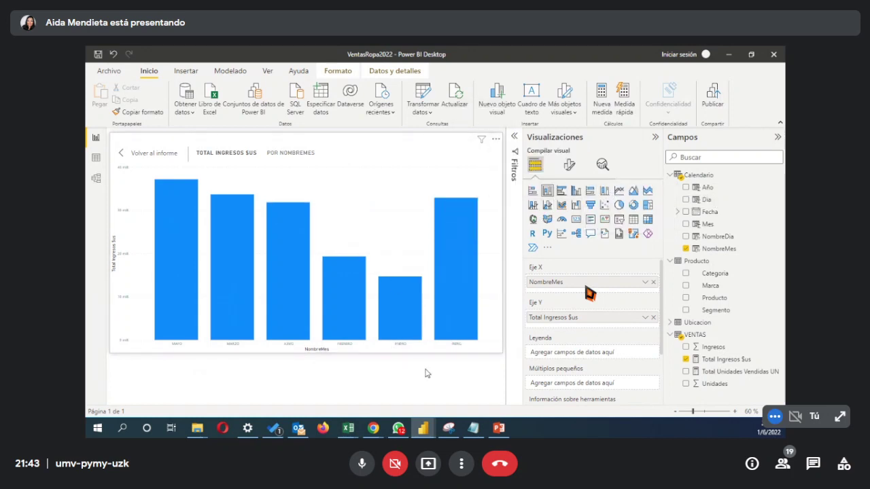
{"action": "left_click", "coordinate": [495, 139]}
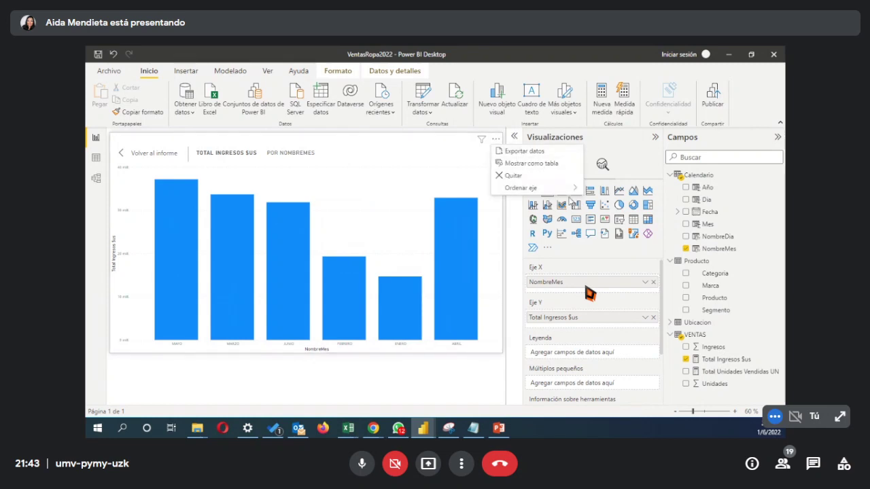
{"action": "mouse_move", "coordinate": [576, 192]}
{"action": "left_click", "coordinate": [615, 198]}
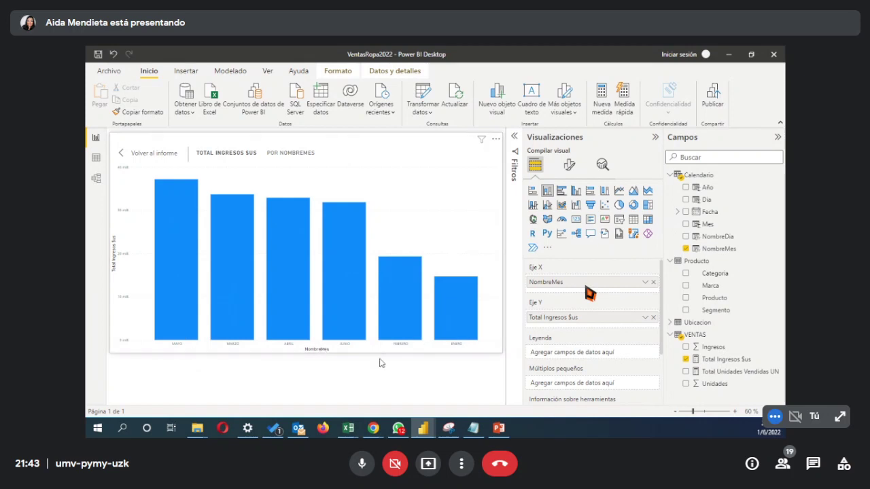
Step: Sort the monthly income column chart's axis by NombreMes
{"action": "left_click", "coordinate": [496, 139]}
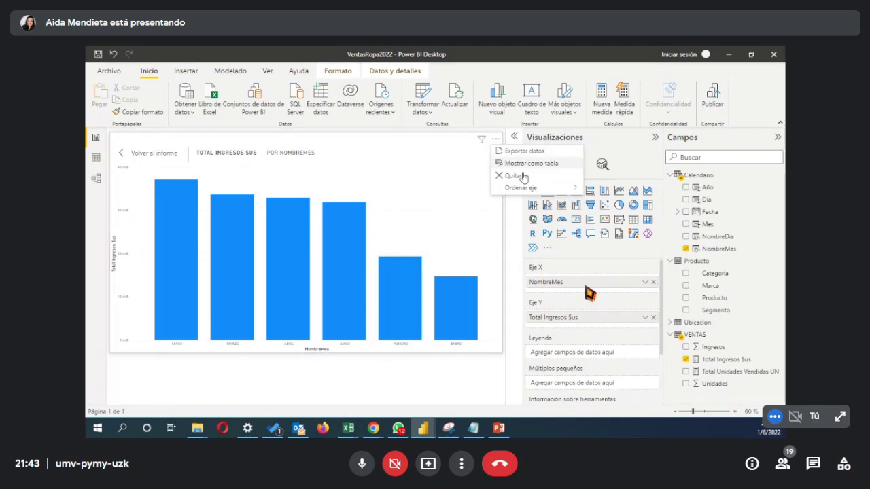
{"action": "mouse_move", "coordinate": [551, 188]}
{"action": "left_click", "coordinate": [607, 194]}
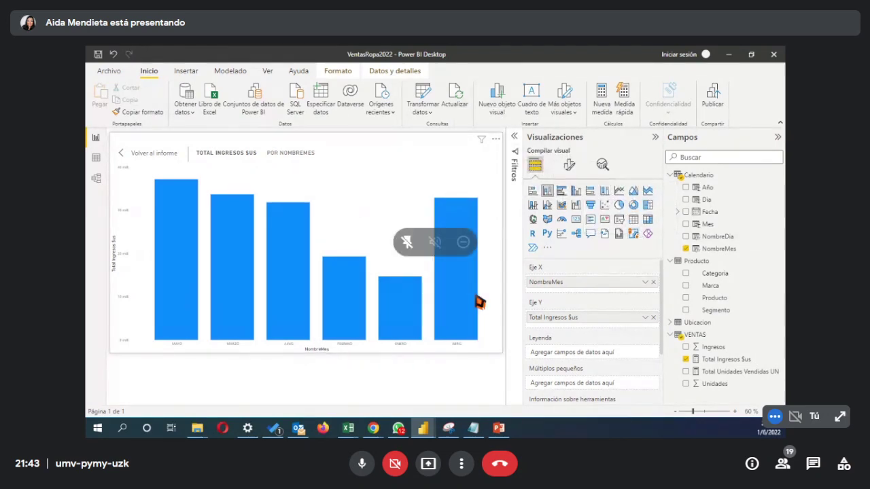
Step: Show the Calendario table in the data view and collapse the Producto and VENTAS tables in the field list
{"action": "left_click", "coordinate": [96, 178]}
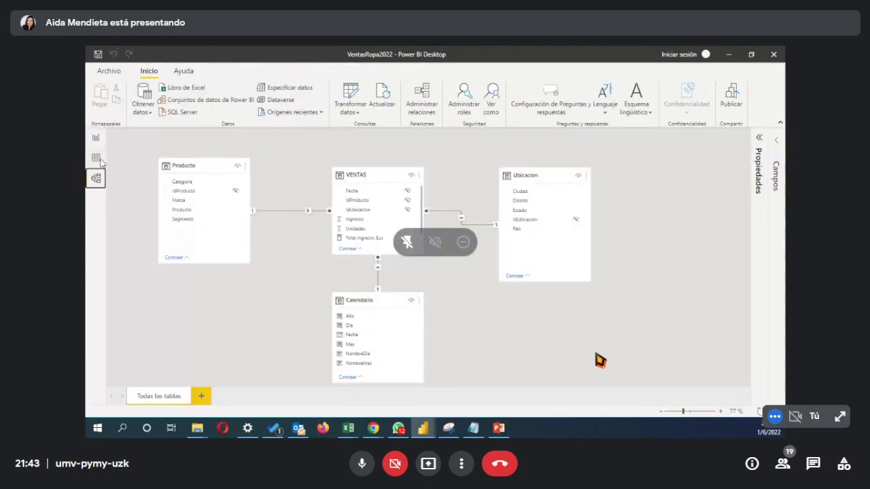
{"action": "left_click", "coordinate": [99, 159]}
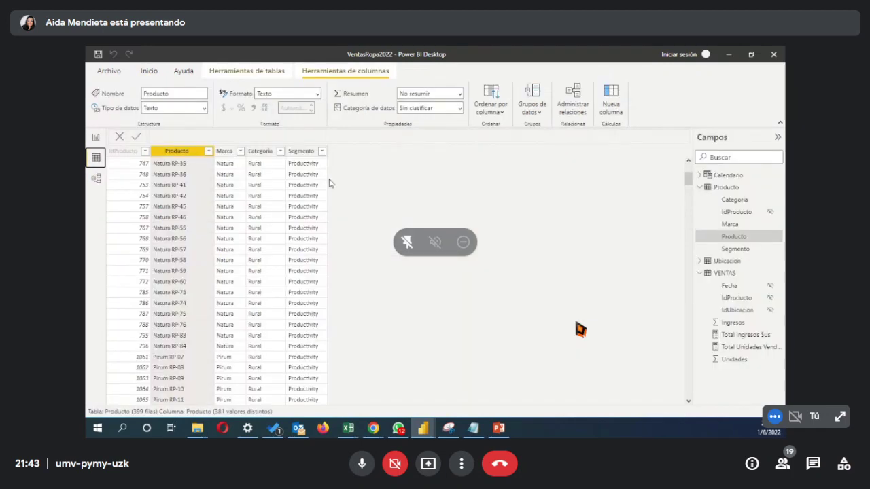
{"action": "left_click", "coordinate": [96, 178]}
{"action": "left_click", "coordinate": [96, 158]}
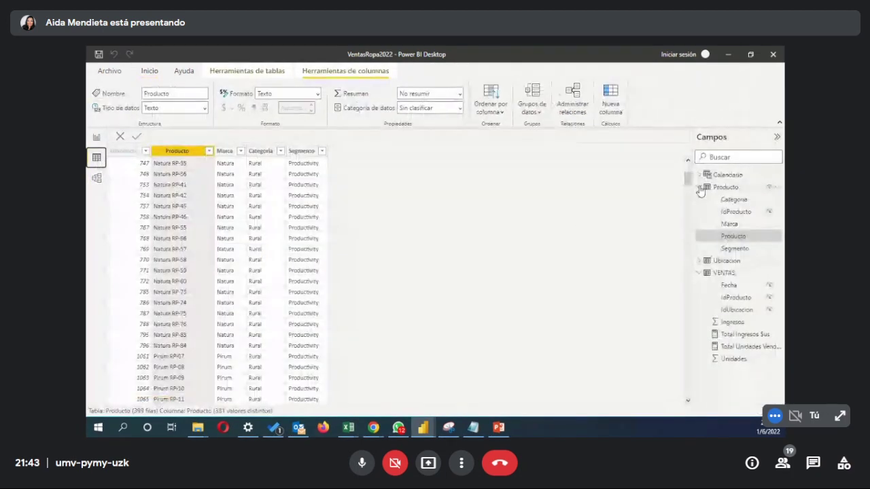
{"action": "left_click", "coordinate": [699, 187]}
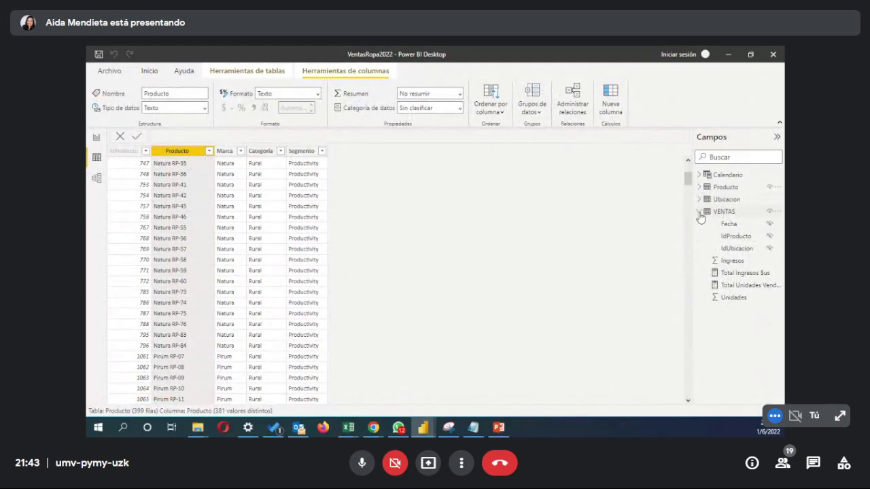
{"action": "left_click", "coordinate": [699, 211]}
{"action": "left_click", "coordinate": [718, 176]}
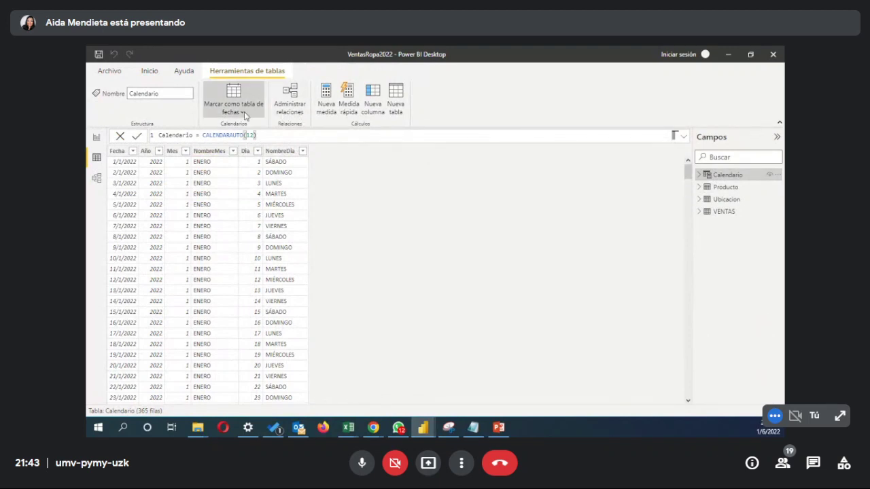
Step: Mark the Calendario table as a date table with Fecha as its date column
{"action": "left_click", "coordinate": [244, 113]}
{"action": "left_click", "coordinate": [251, 129]}
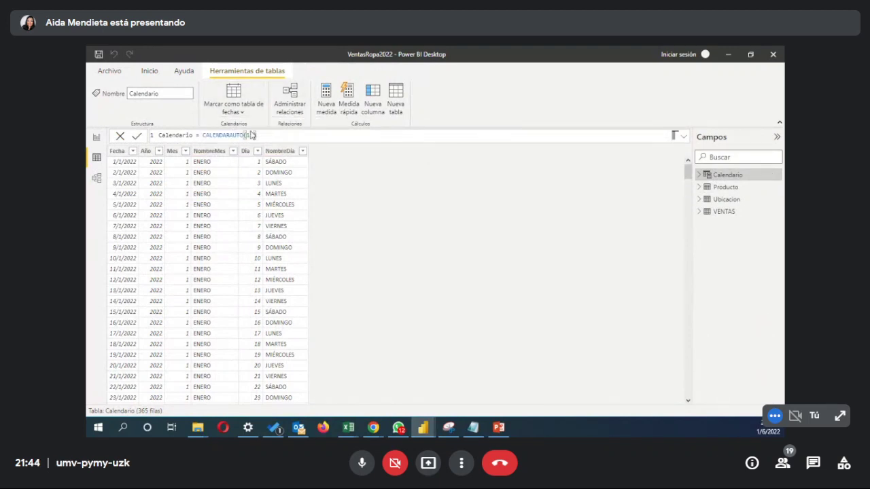
{"action": "left_click", "coordinate": [390, 217]}
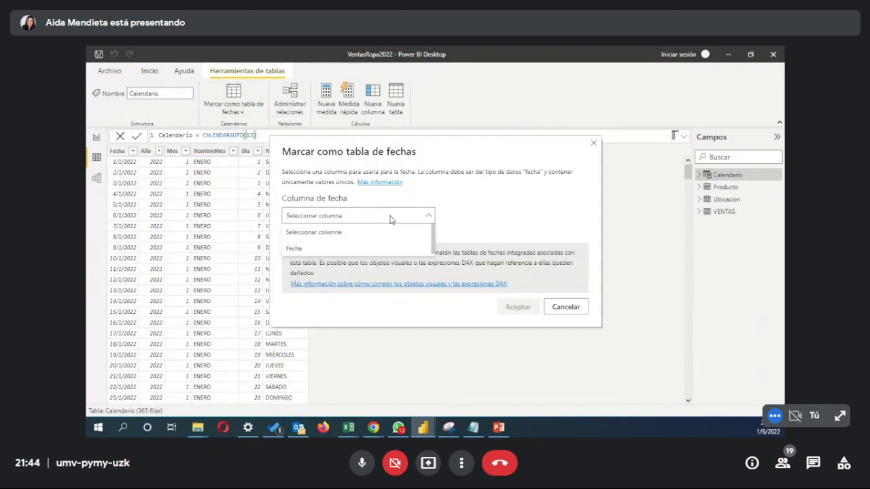
{"action": "left_click", "coordinate": [304, 250]}
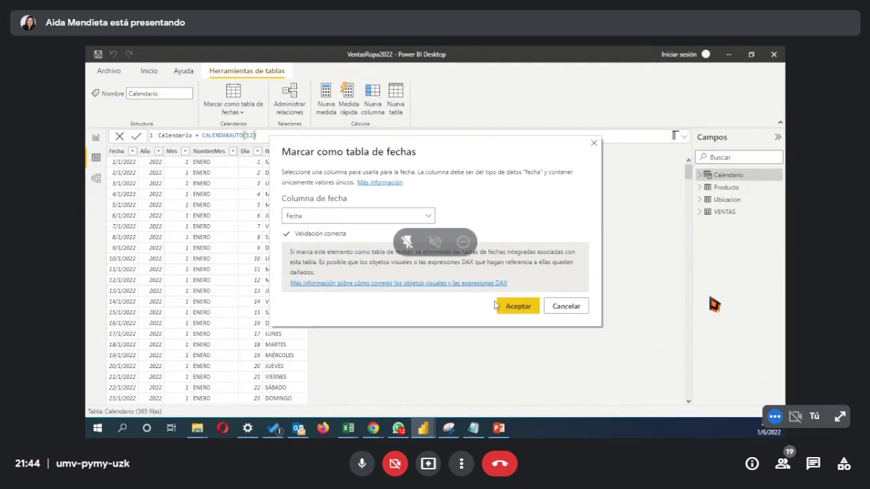
{"action": "left_click", "coordinate": [518, 306]}
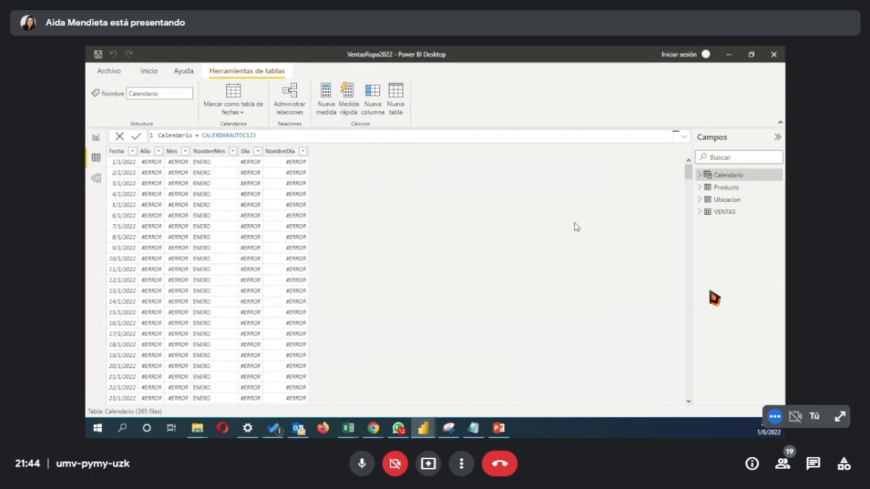
Step: Check the available date columns in Calendario's date table settings and cancel without changes
{"action": "left_click", "coordinate": [227, 114]}
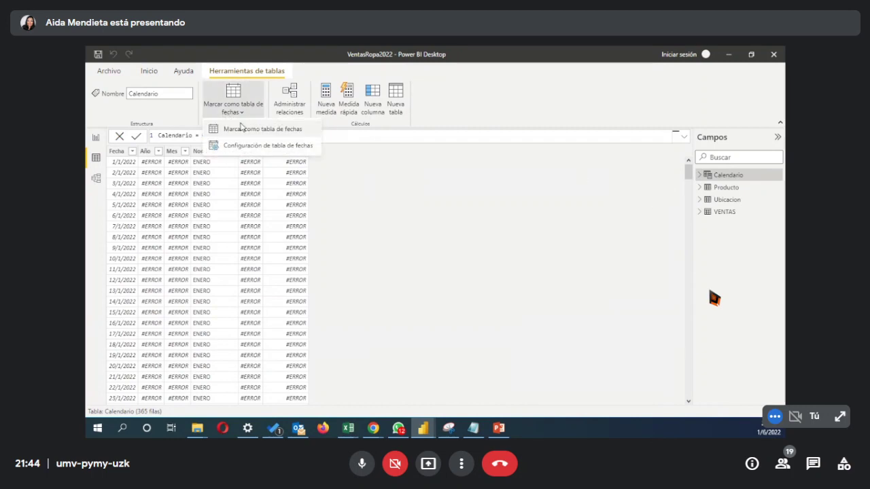
{"action": "left_click", "coordinate": [252, 144]}
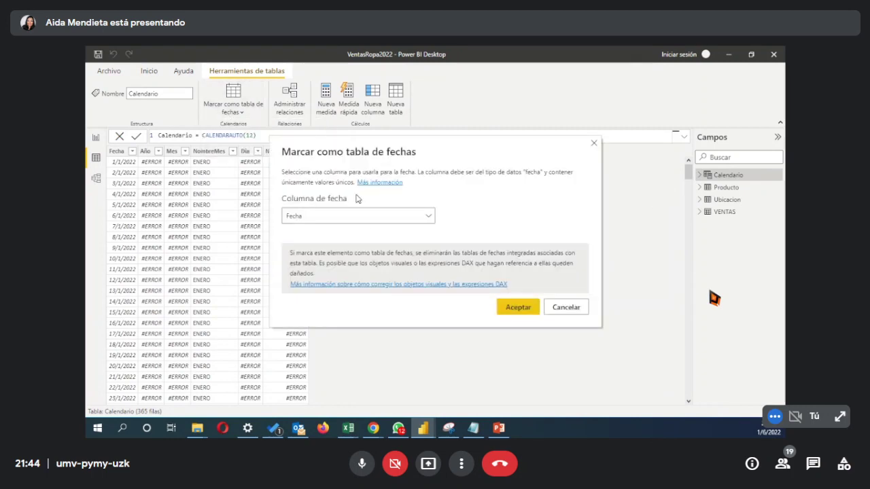
{"action": "left_click", "coordinate": [364, 215]}
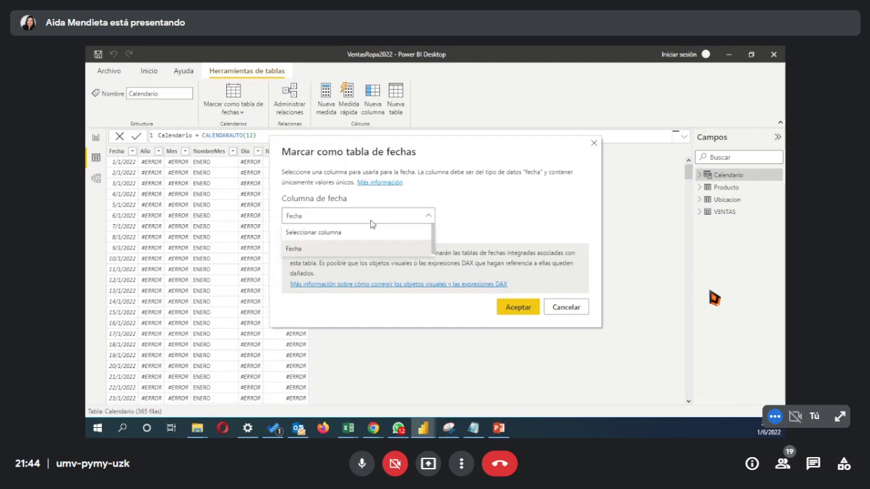
{"action": "left_click", "coordinate": [566, 307]}
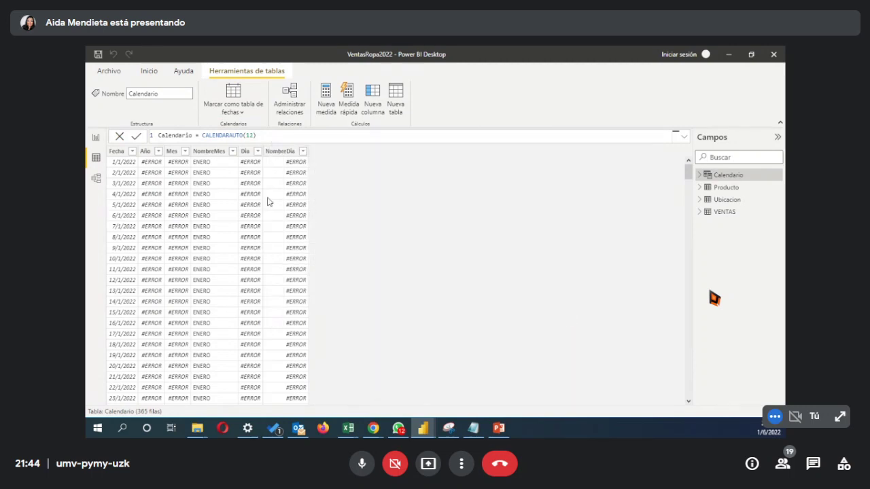
Step: Remove the date table marking from the Calendario table and accept the removal
{"action": "left_click", "coordinate": [253, 115]}
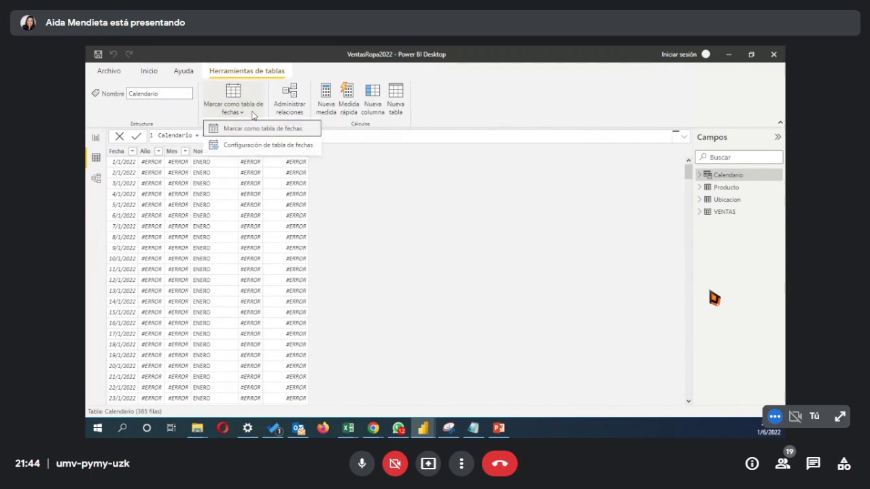
{"action": "left_click", "coordinate": [256, 134]}
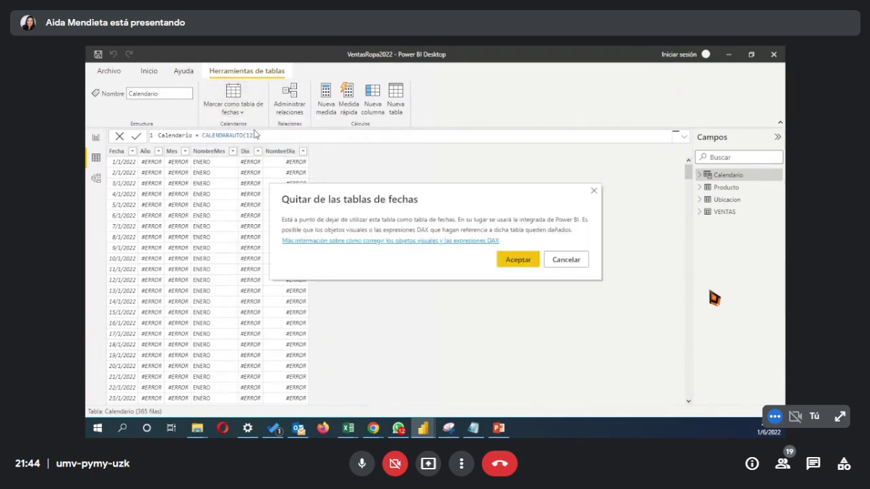
{"action": "left_click", "coordinate": [514, 262]}
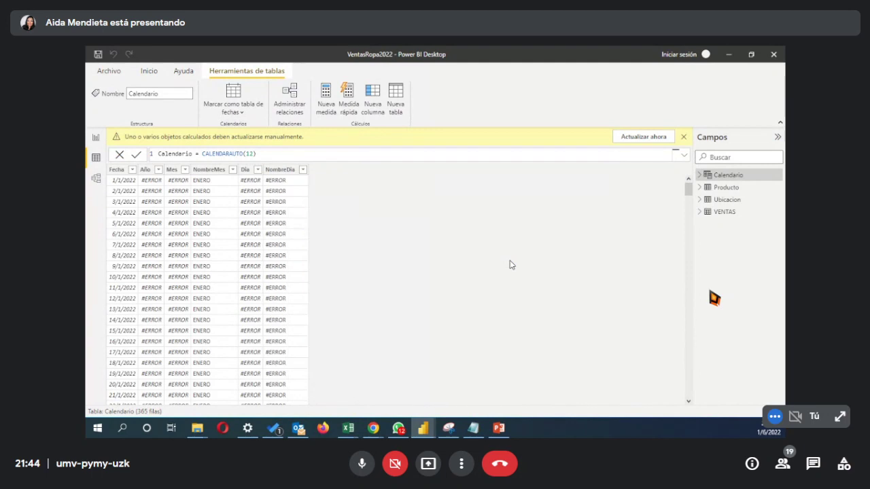
Step: Update the calculated objects that are pending a manual refresh and return to the report view
{"action": "left_click", "coordinate": [642, 138]}
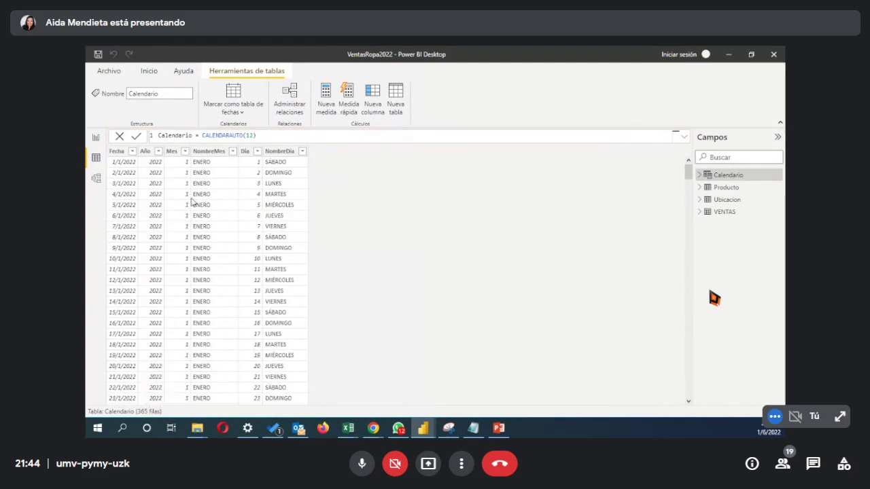
{"action": "left_click", "coordinate": [96, 137]}
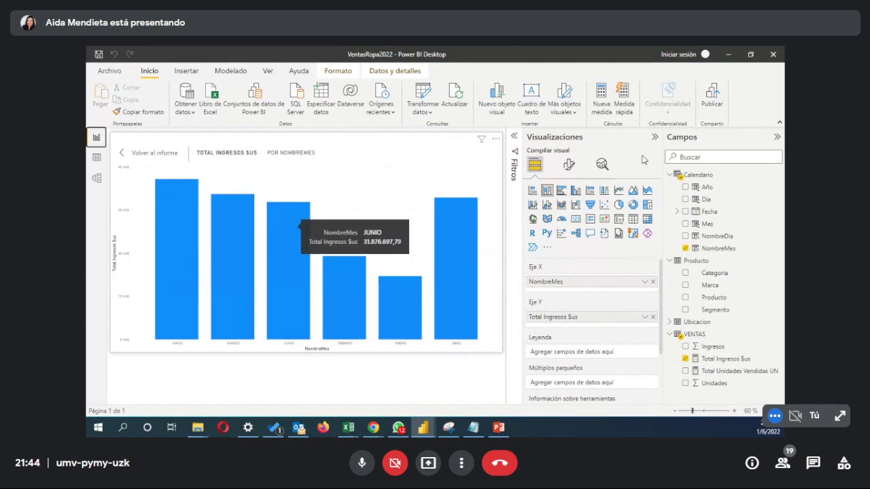
Step: Turn on data labels for the monthly income column chart
{"action": "left_click", "coordinate": [569, 165]}
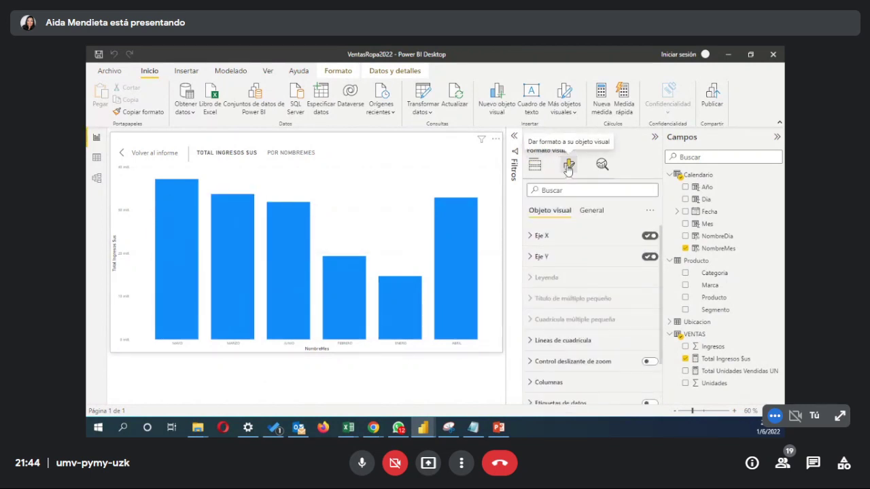
{"action": "scroll", "coordinate": [596, 334], "scroll_direction": "down", "scroll_amount": 3}
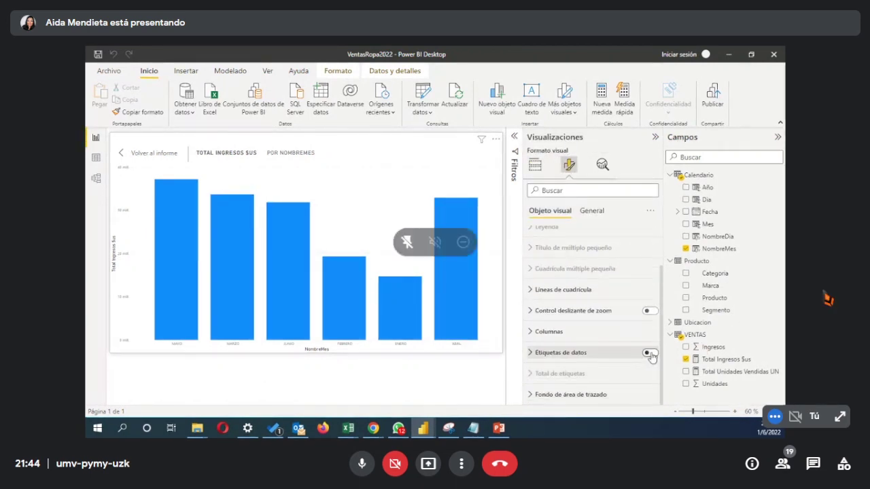
{"action": "left_click", "coordinate": [649, 353]}
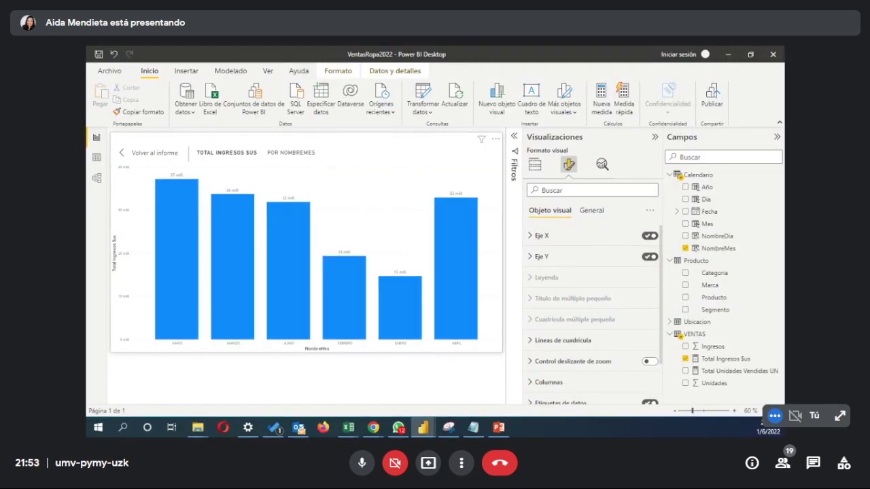
{"action": "key", "text": "ctrl+d"}
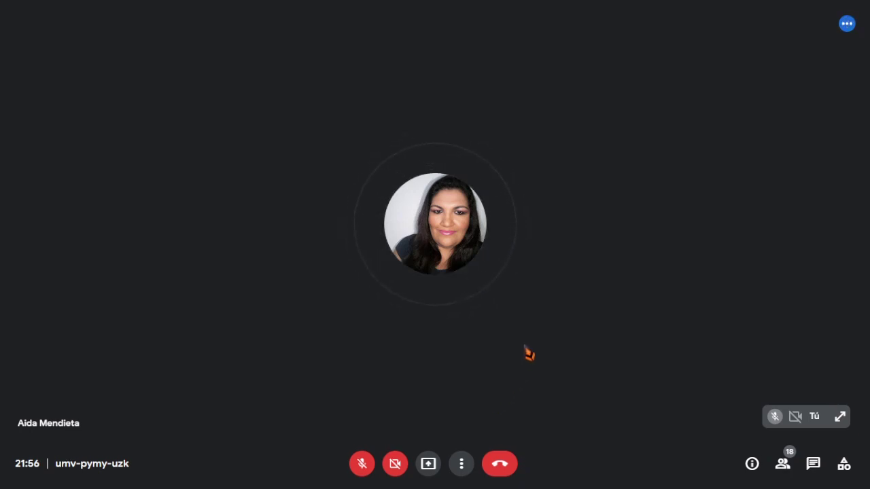
{"action": "mouse_move", "coordinate": [542, 327]}
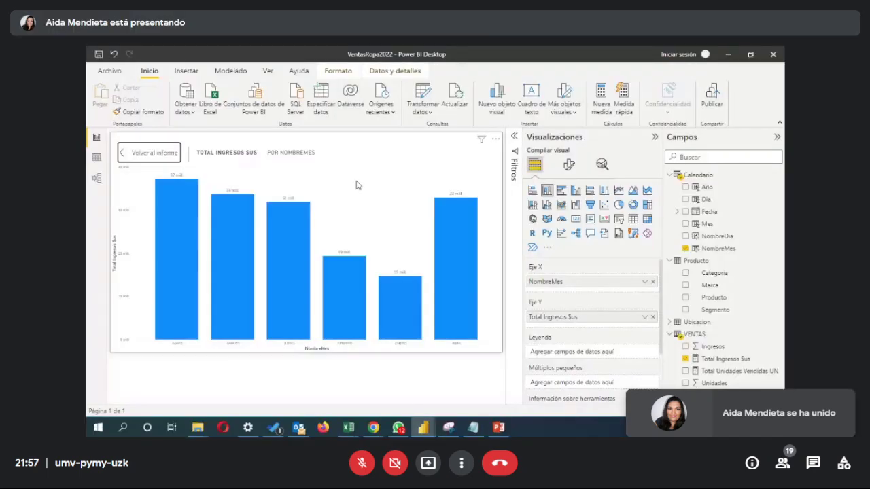
{"action": "scroll", "coordinate": [588, 319], "scroll_direction": "down", "scroll_amount": 1}
{"action": "scroll", "coordinate": [599, 343], "scroll_direction": "up", "scroll_amount": 2}
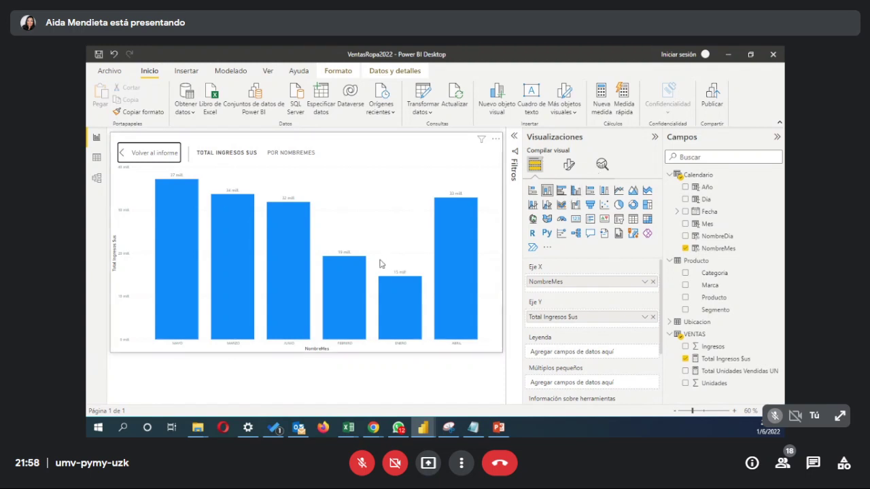
Step: Go back to the full report page and change the monthly income chart to a clustered column and line chart
{"action": "left_click", "coordinate": [124, 155]}
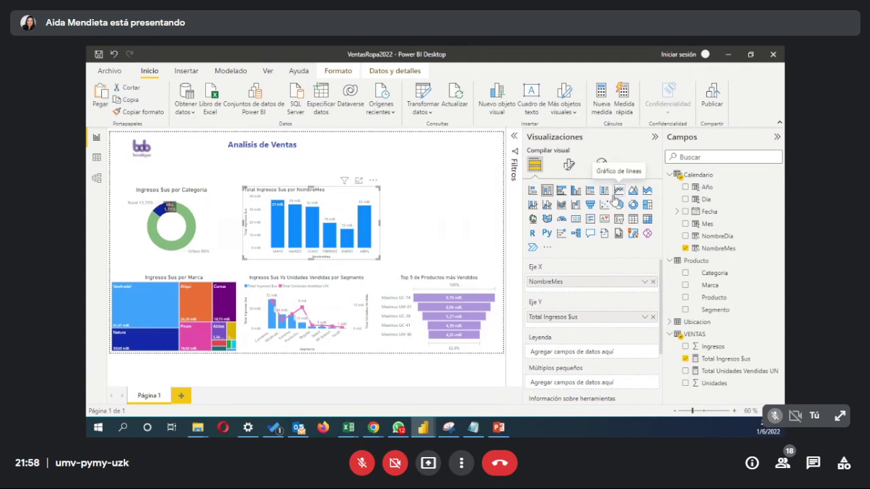
{"action": "left_click", "coordinate": [533, 207]}
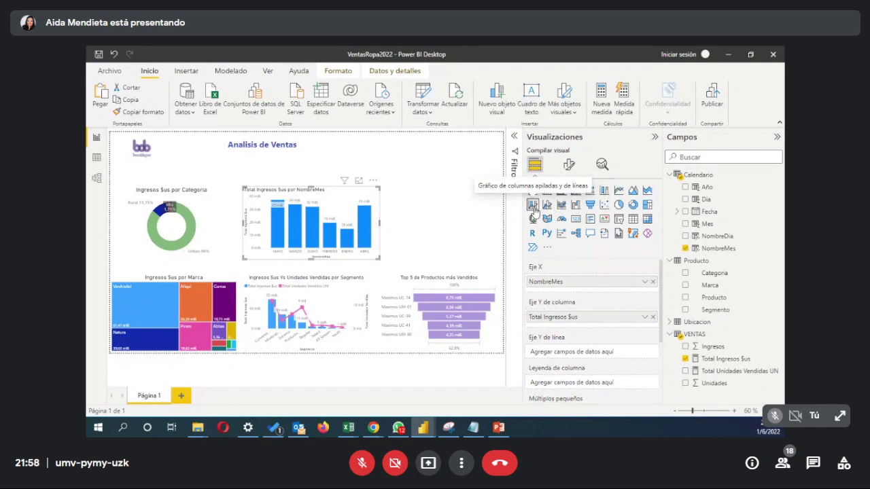
{"action": "left_click", "coordinate": [547, 207]}
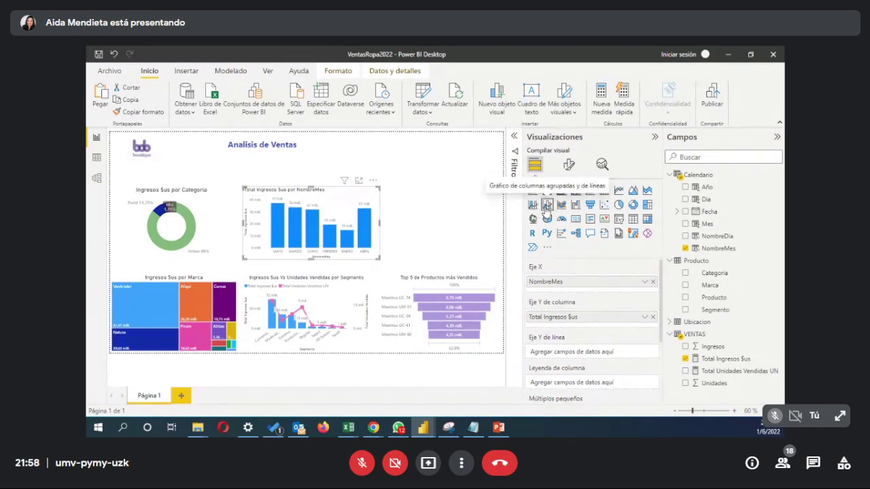
{"action": "scroll", "coordinate": [584, 358], "scroll_direction": "down", "scroll_amount": 1}
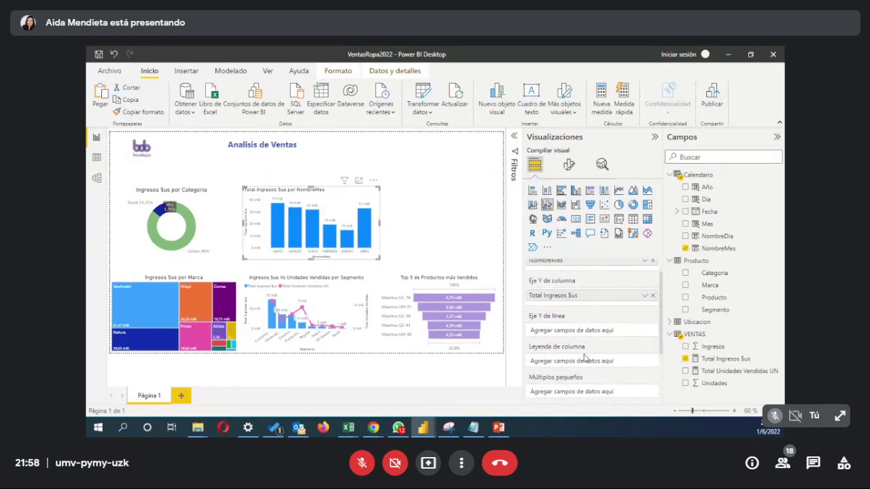
{"action": "scroll", "coordinate": [585, 358], "scroll_direction": "up", "scroll_amount": 1}
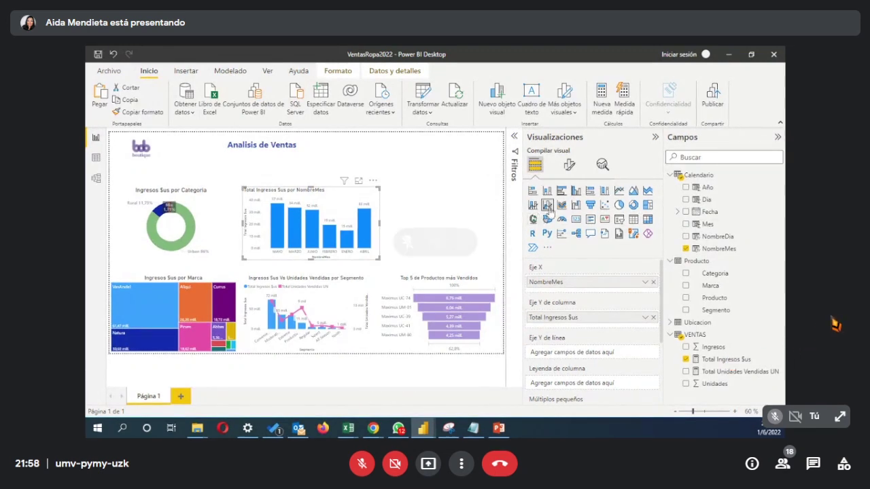
{"action": "scroll", "coordinate": [548, 334], "scroll_direction": "down", "scroll_amount": 1}
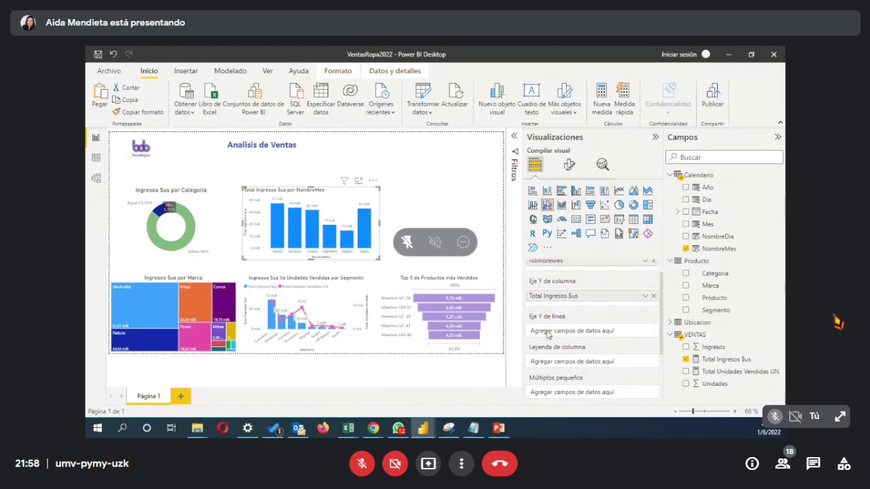
Step: Try the stacked column and line type and an area type on the monthly chart, ending on clustered column and line
{"action": "left_click", "coordinate": [532, 206]}
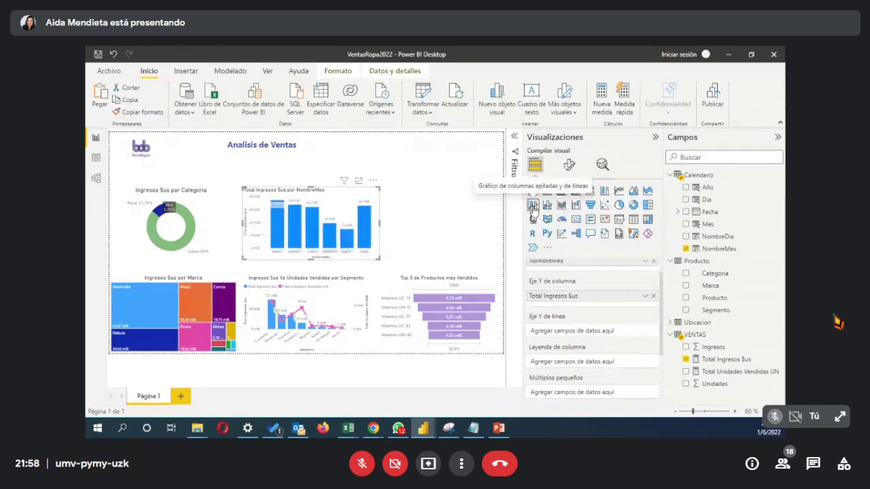
{"action": "left_click", "coordinate": [647, 191]}
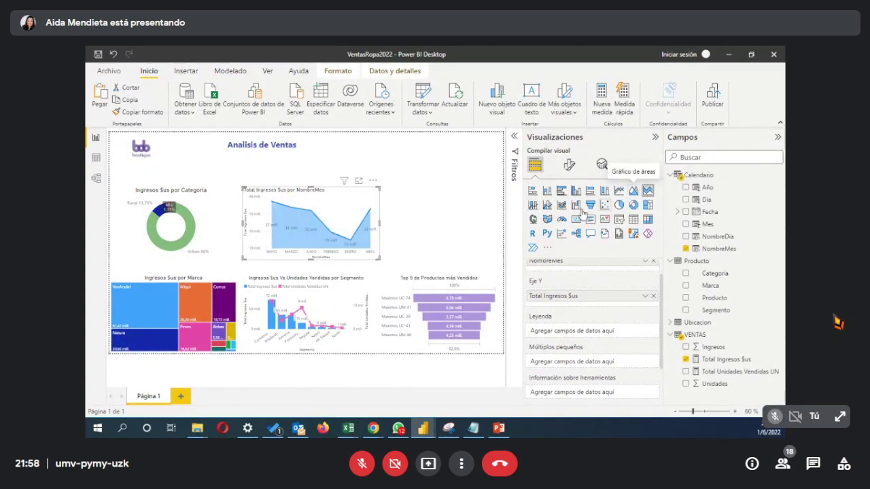
{"action": "left_click", "coordinate": [547, 206]}
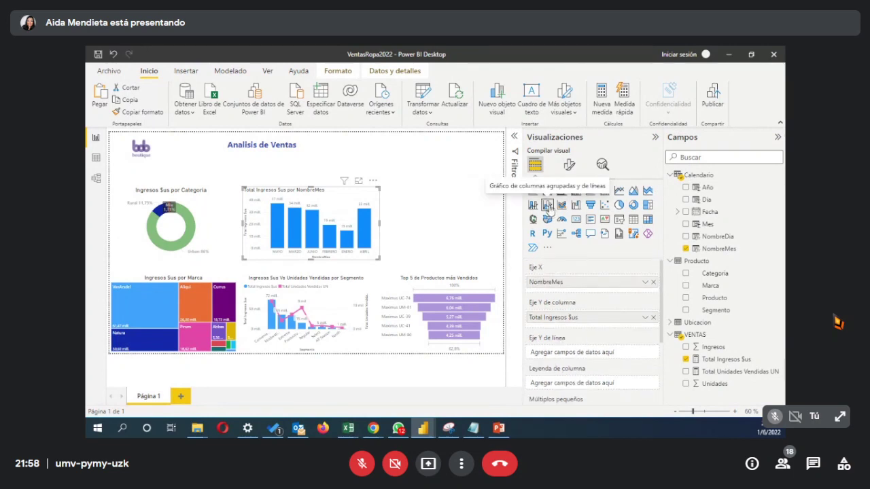
{"action": "scroll", "coordinate": [590, 354], "scroll_direction": "down", "scroll_amount": 1}
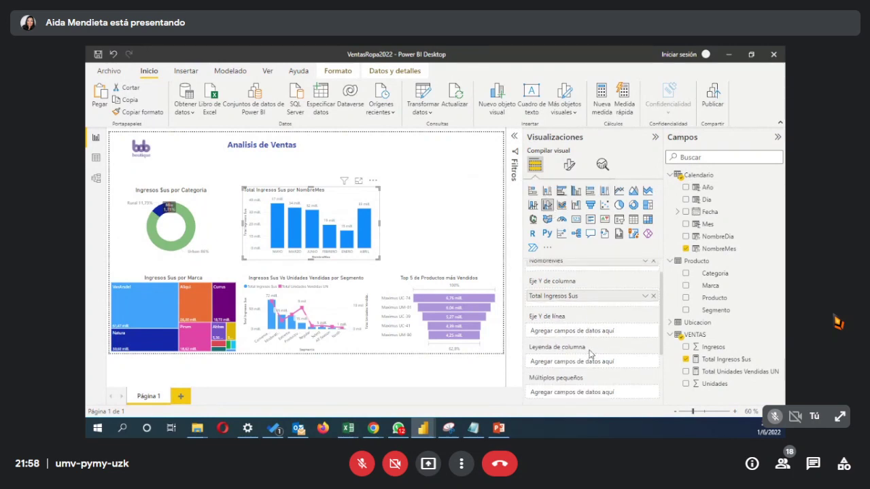
{"action": "scroll", "coordinate": [590, 354], "scroll_direction": "up", "scroll_amount": 1}
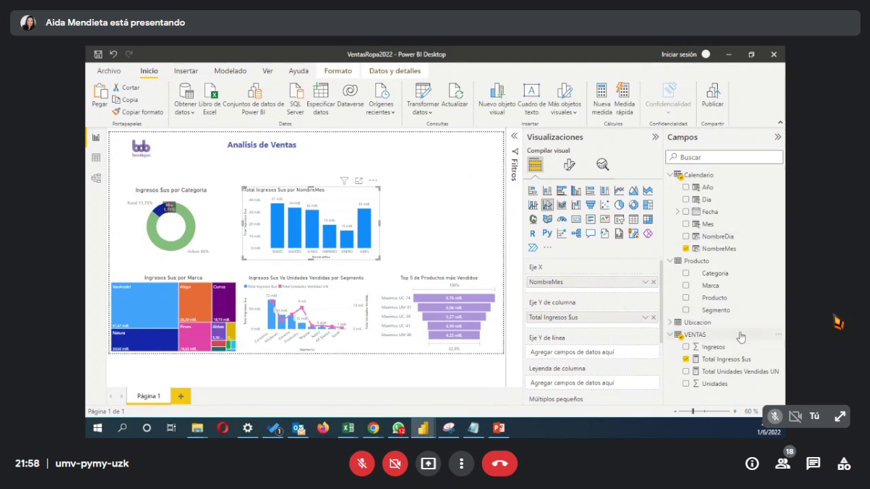
Step: Create a measure in the VENTAS table defined as Limite Mensual Ingresos = 25000000
{"action": "left_click", "coordinate": [777, 335]}
{"action": "left_click", "coordinate": [707, 140]}
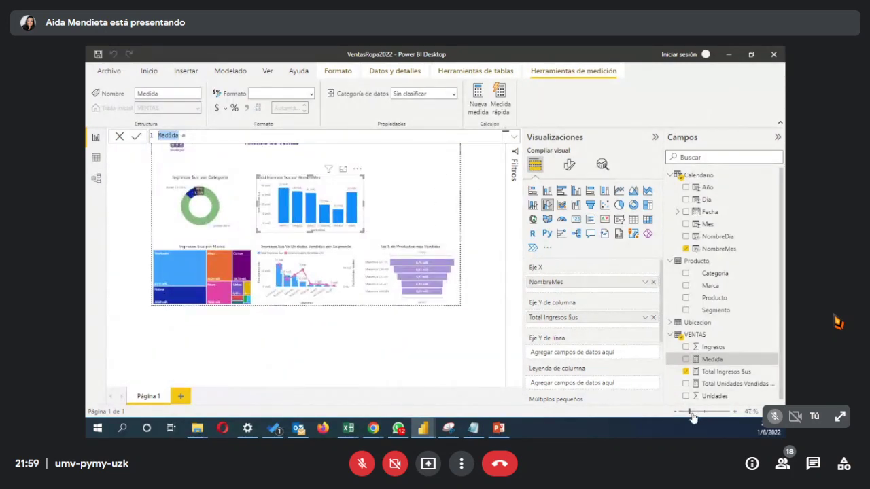
{"action": "left_click", "coordinate": [700, 412]}
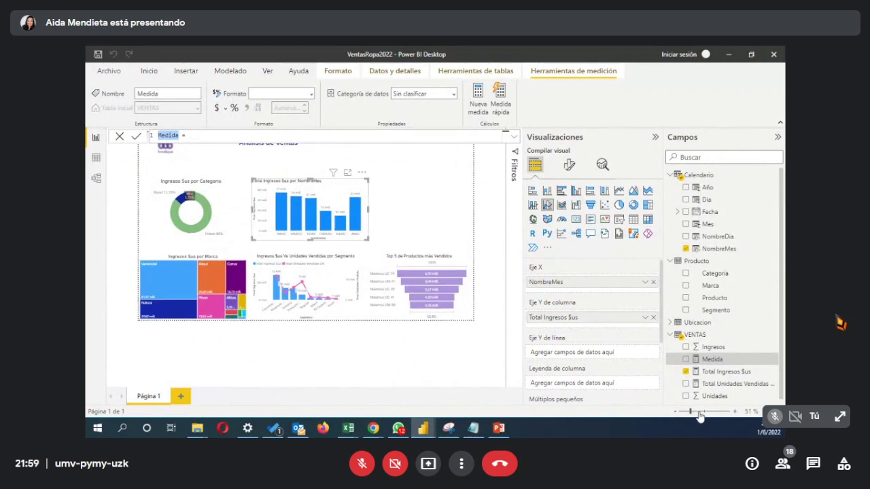
{"action": "left_click", "coordinate": [176, 135]}
{"action": "left_click_drag", "start_coordinate": [180, 136], "coordinate": [120, 137]}
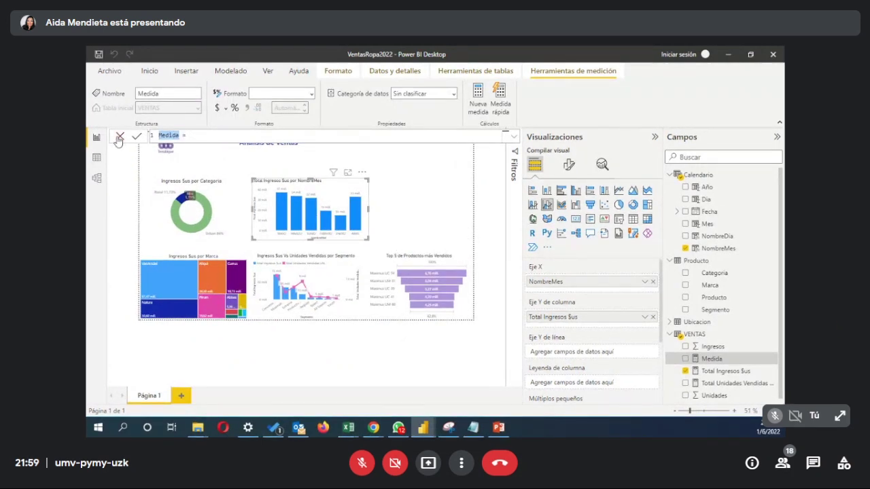
{"action": "type", "text": "Limite Mensual Ventas"}
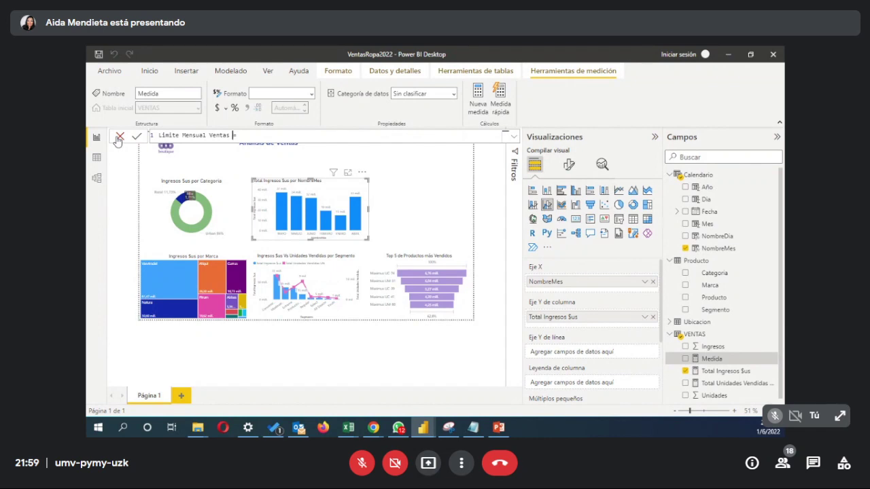
{"action": "type", "text": "Ingresos"}
{"action": "type", "text": "2500000"}
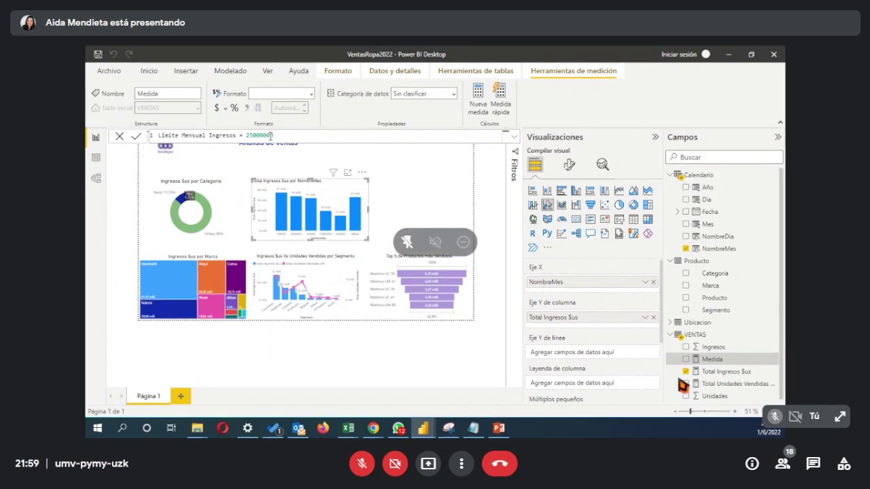
{"action": "key", "text": "Return"}
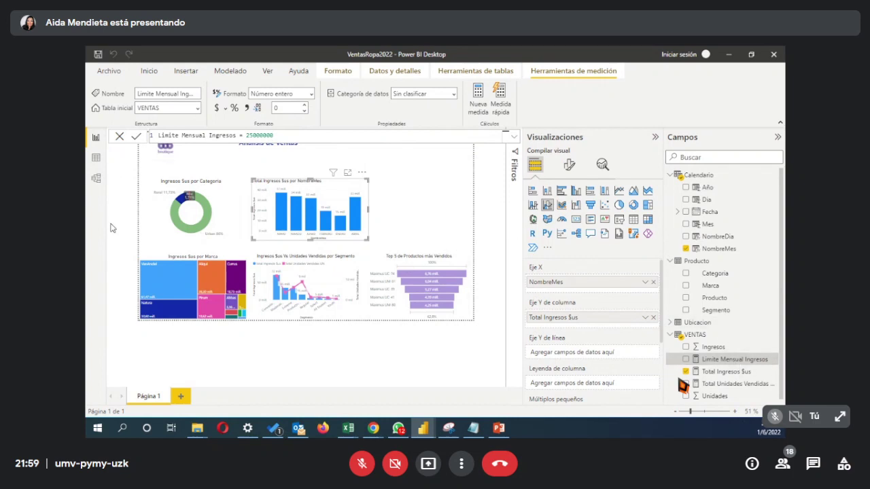
{"action": "left_click", "coordinate": [690, 335]}
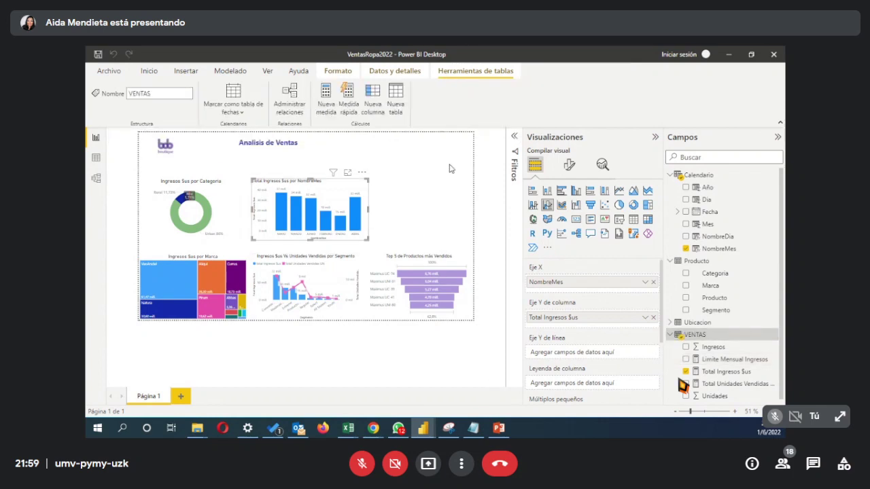
Step: Enlarge the monthly income chart in focus mode and add Limite Mensual Ingresos as its line Y-axis value
{"action": "left_click", "coordinate": [348, 175]}
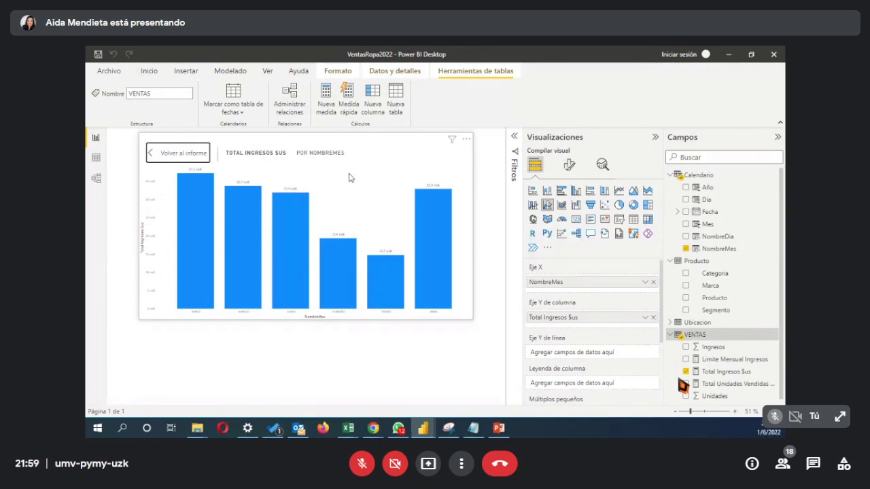
{"action": "left_click_drag", "start_coordinate": [686, 414], "coordinate": [690, 413]}
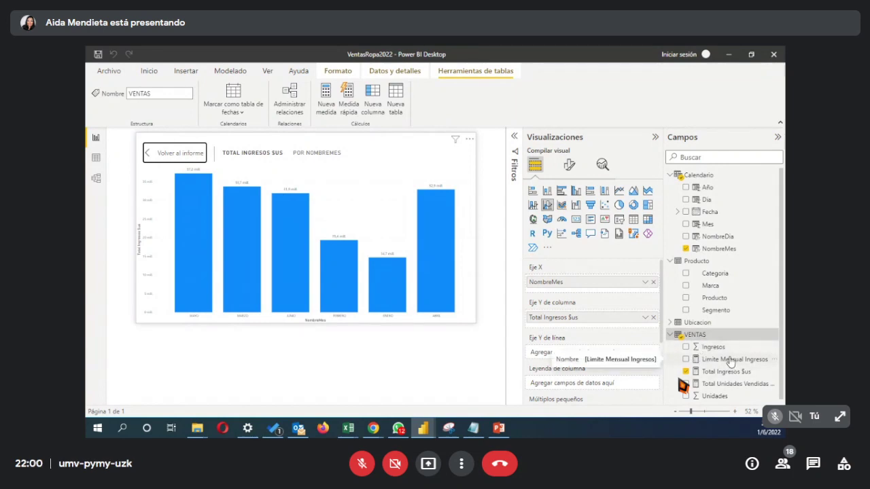
{"action": "left_click_drag", "start_coordinate": [730, 361], "coordinate": [586, 352]}
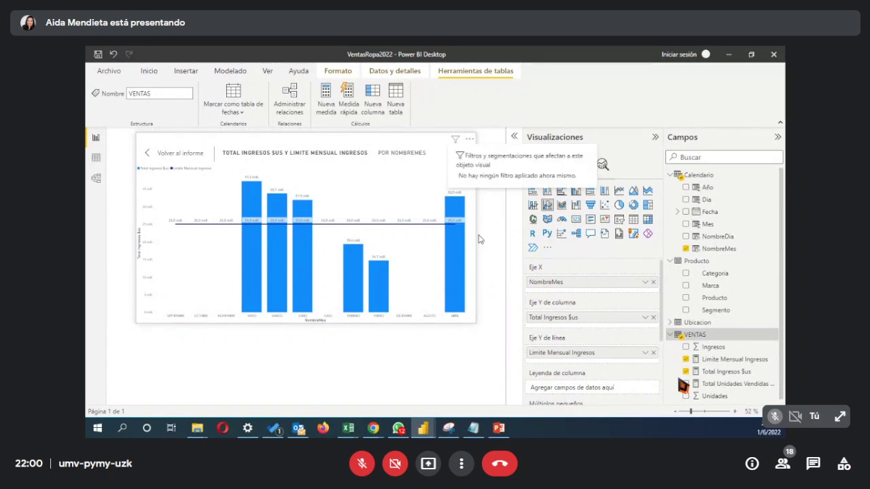
{"action": "left_click", "coordinate": [699, 413]}
{"action": "left_click_drag", "start_coordinate": [699, 413], "coordinate": [694, 413]}
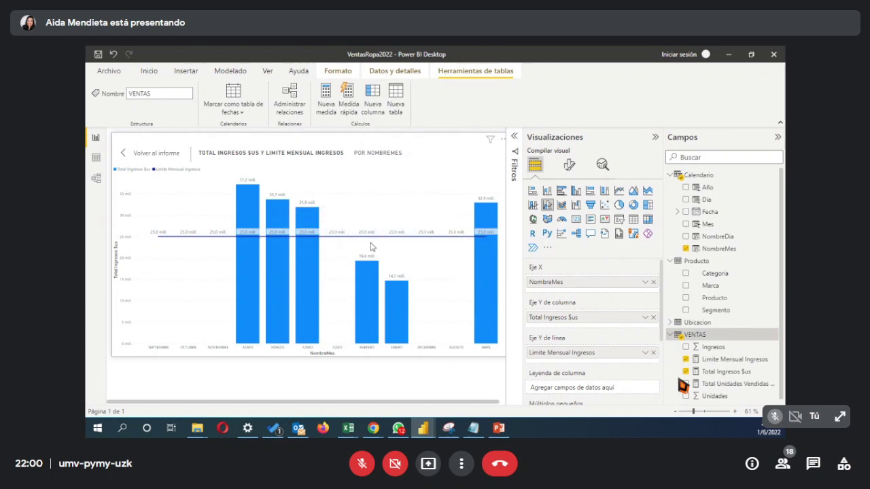
Step: Open the monthly chart's visual formatting, hide its legend and show it again
{"action": "left_click", "coordinate": [569, 166]}
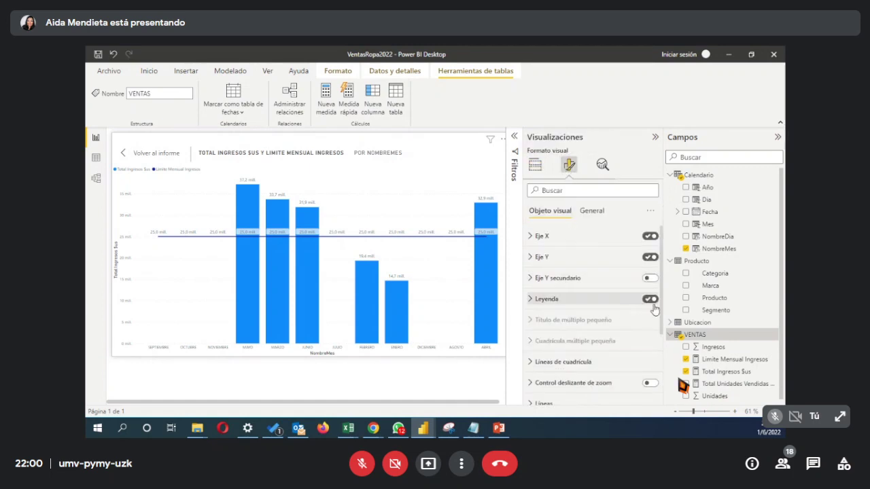
{"action": "left_click", "coordinate": [605, 280]}
{"action": "left_click", "coordinate": [606, 280]}
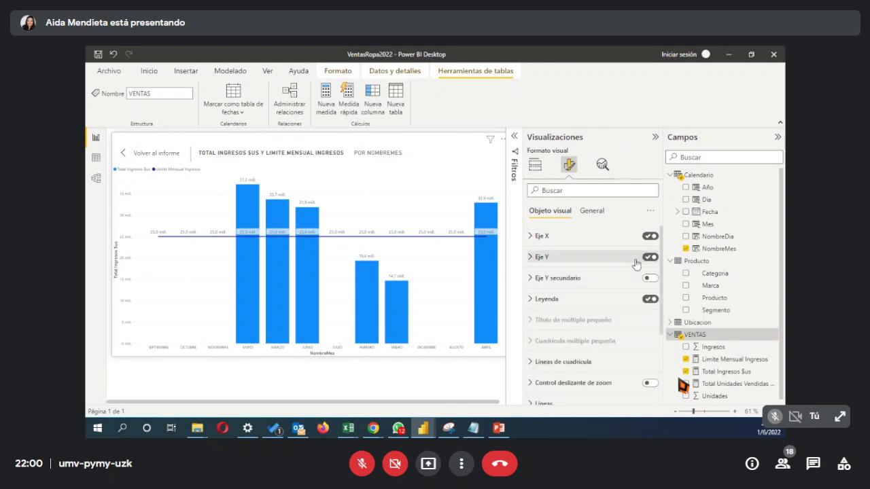
{"action": "left_click", "coordinate": [650, 300]}
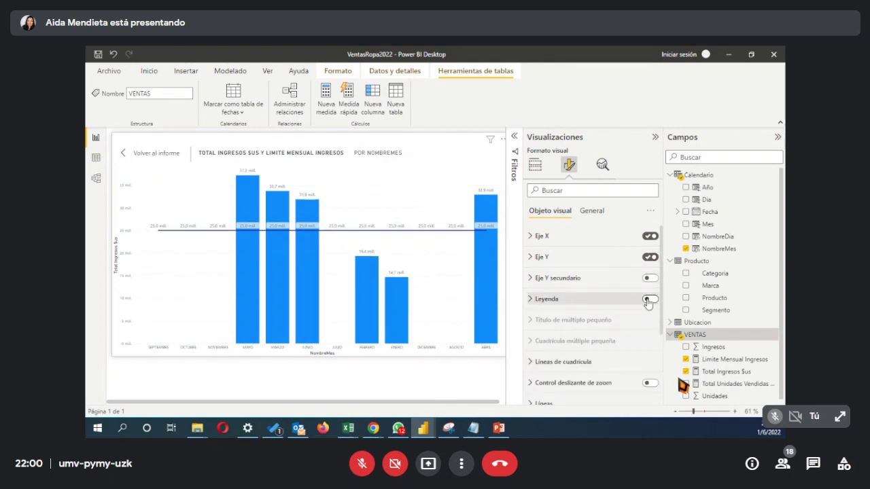
{"action": "left_click", "coordinate": [650, 300]}
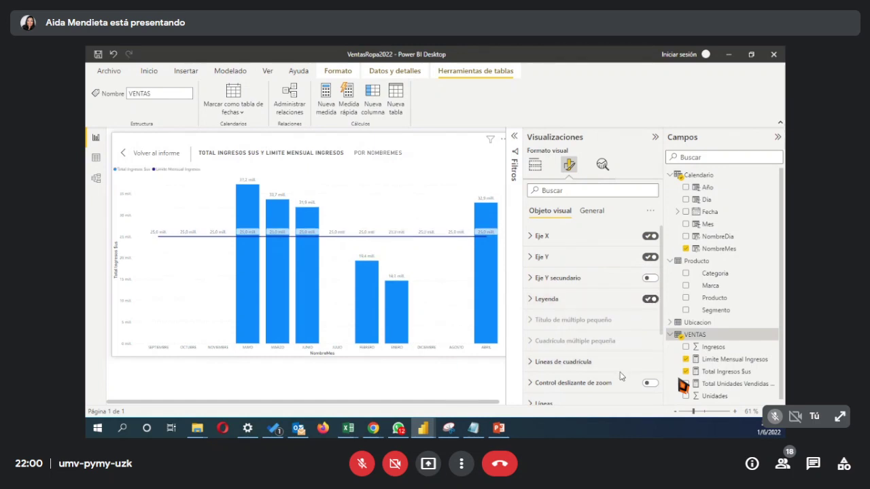
Step: Hide the monthly income chart's data labels and show them again
{"action": "scroll", "coordinate": [616, 388], "scroll_direction": "down", "scroll_amount": 1}
{"action": "scroll", "coordinate": [617, 388], "scroll_direction": "down", "scroll_amount": 4}
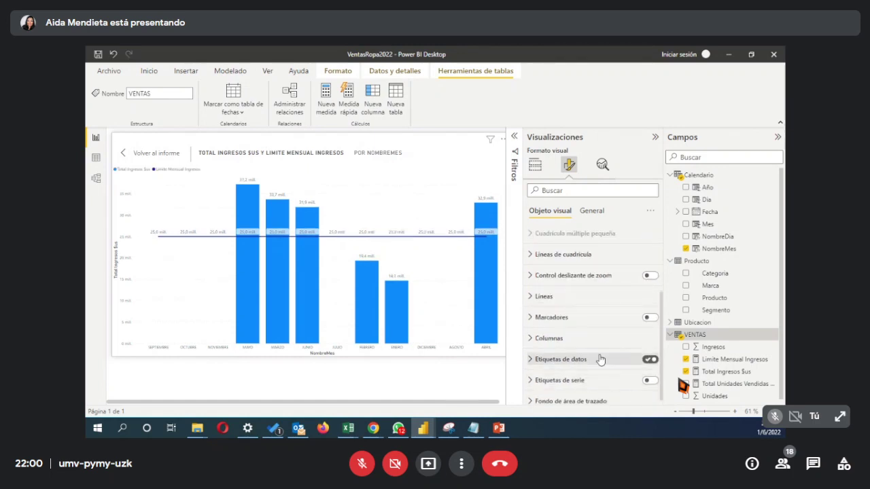
{"action": "left_click", "coordinate": [648, 361]}
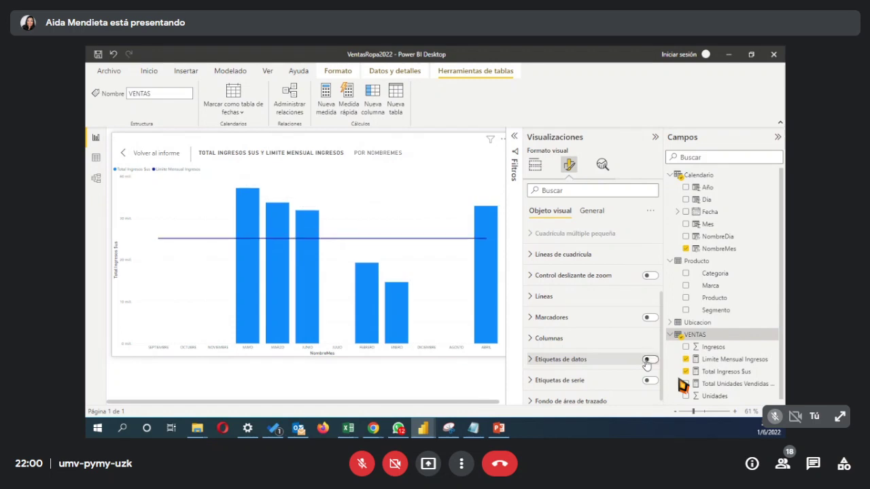
{"action": "left_click", "coordinate": [648, 360]}
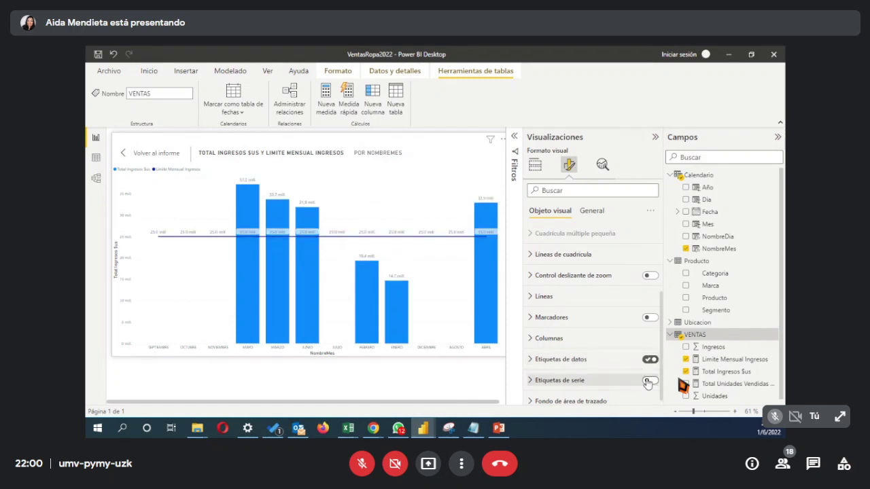
Step: Examine the monthly chart's Y-axis range options and X-axis value options
{"action": "scroll", "coordinate": [642, 370], "scroll_direction": "up", "scroll_amount": 5}
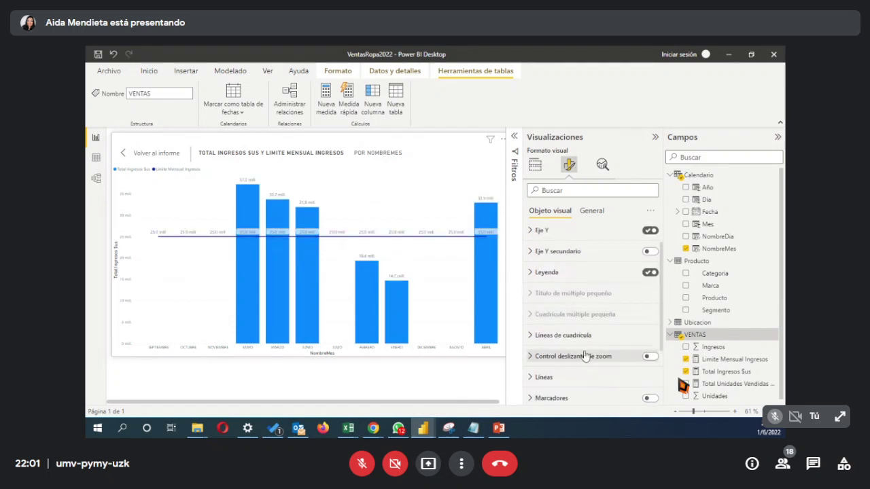
{"action": "left_click", "coordinate": [576, 264]}
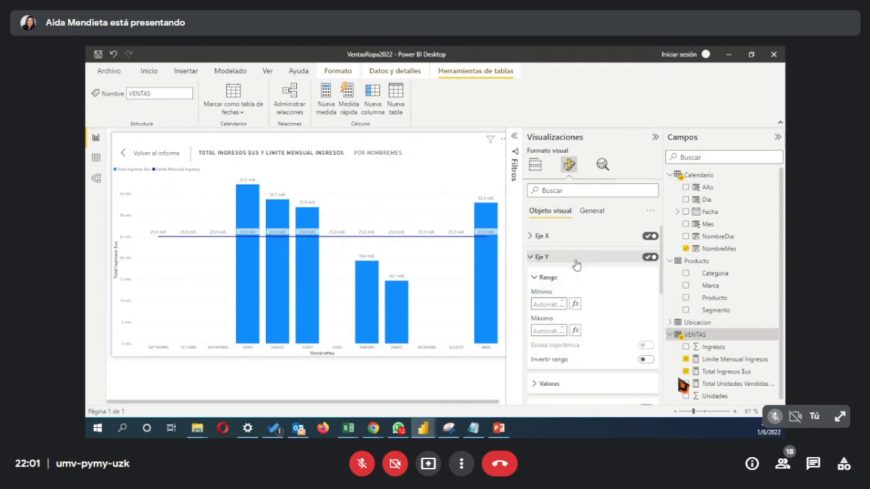
{"action": "left_click", "coordinate": [576, 261]}
{"action": "left_click", "coordinate": [532, 236]}
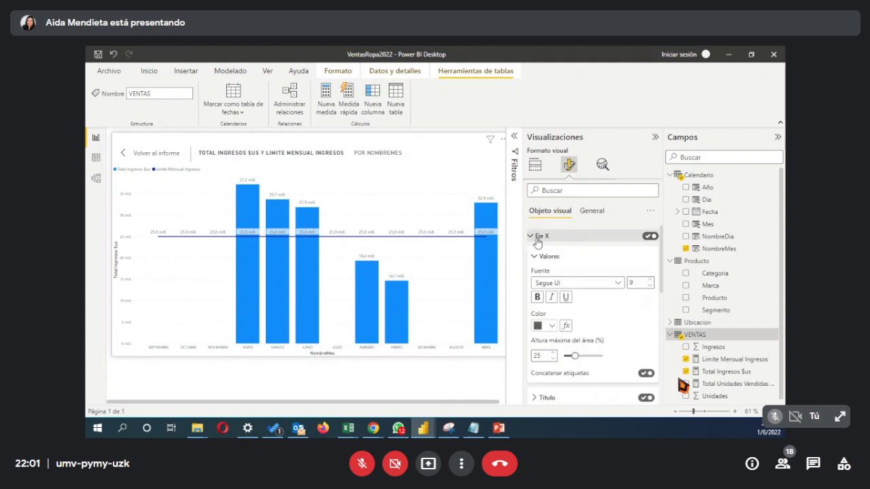
{"action": "left_click", "coordinate": [532, 237]}
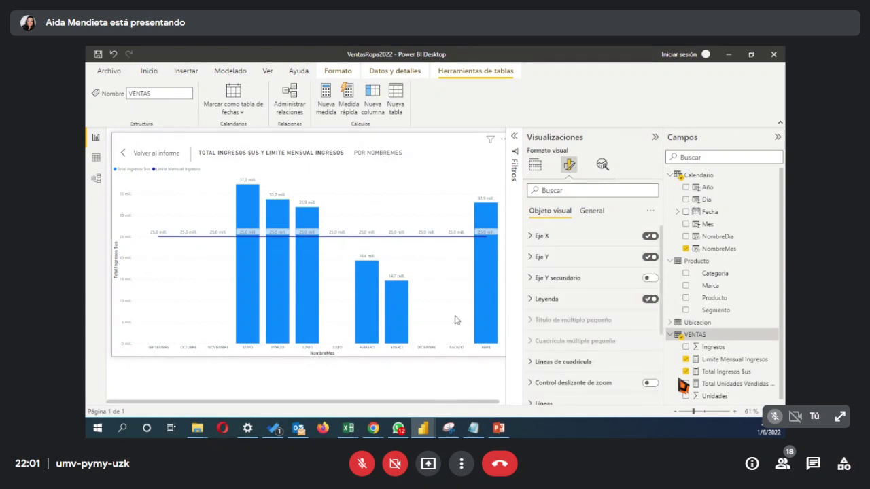
Step: Switch the monthly chart to stacked column and line, and remove and re-add Limite Mensual Ingresos as its line Y-axis value
{"action": "left_click", "coordinate": [535, 167]}
{"action": "left_click", "coordinate": [533, 208]}
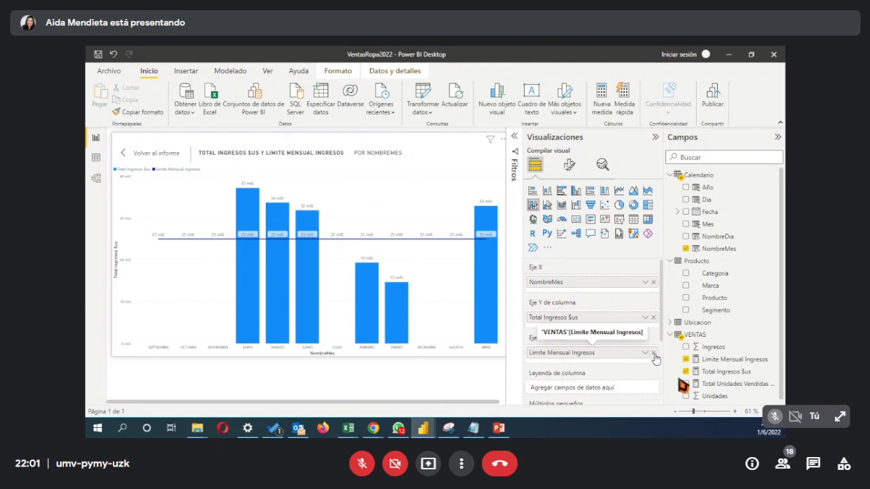
{"action": "left_click", "coordinate": [654, 355]}
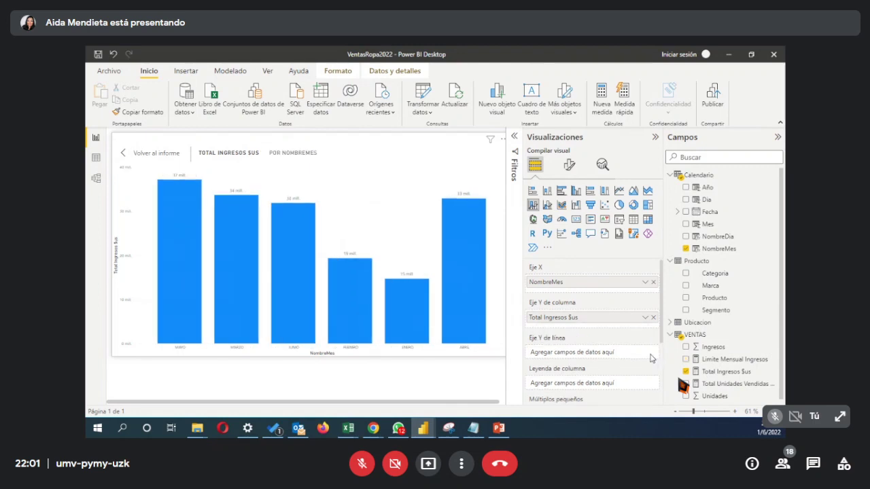
{"action": "scroll", "coordinate": [597, 377], "scroll_direction": "down", "scroll_amount": 3}
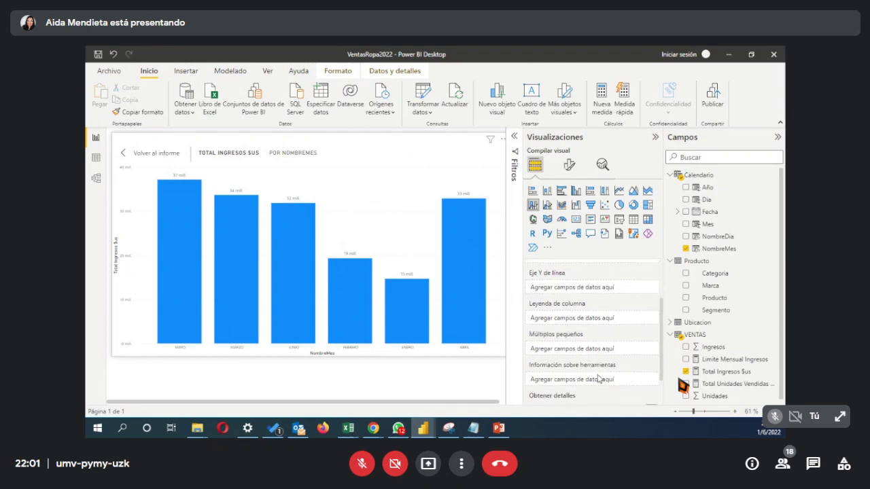
{"action": "scroll", "coordinate": [597, 378], "scroll_direction": "up", "scroll_amount": 3}
{"action": "left_click_drag", "start_coordinate": [734, 366], "coordinate": [603, 358]}
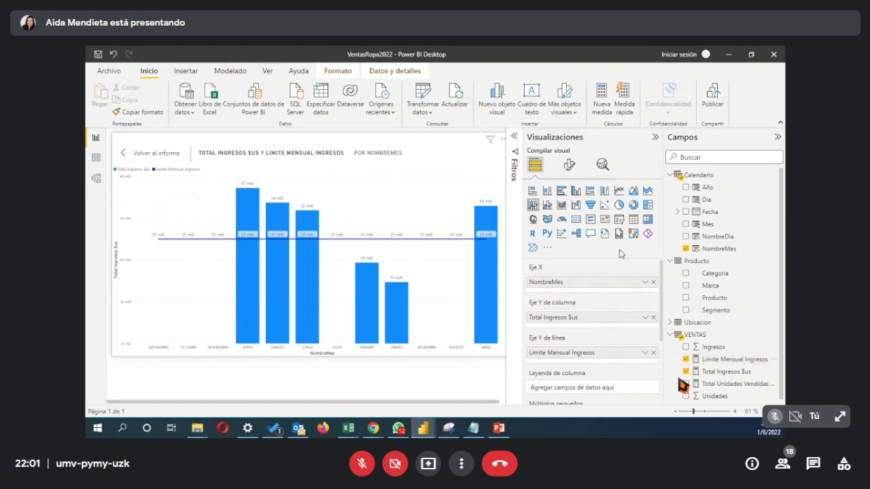
Step: Try the clustered column and line type on the monthly chart, review its field wells and return to stacked column and line
{"action": "left_click", "coordinate": [548, 206]}
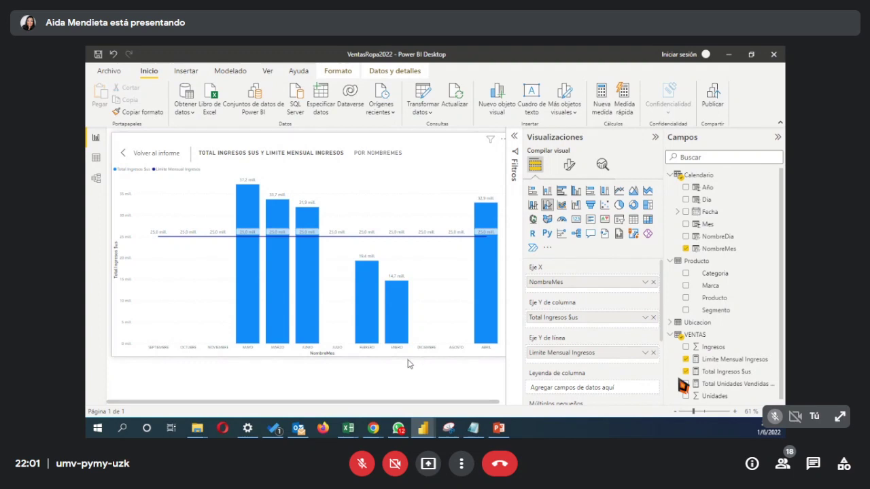
{"action": "scroll", "coordinate": [614, 387], "scroll_direction": "down", "scroll_amount": 2}
{"action": "scroll", "coordinate": [614, 388], "scroll_direction": "down", "scroll_amount": 3}
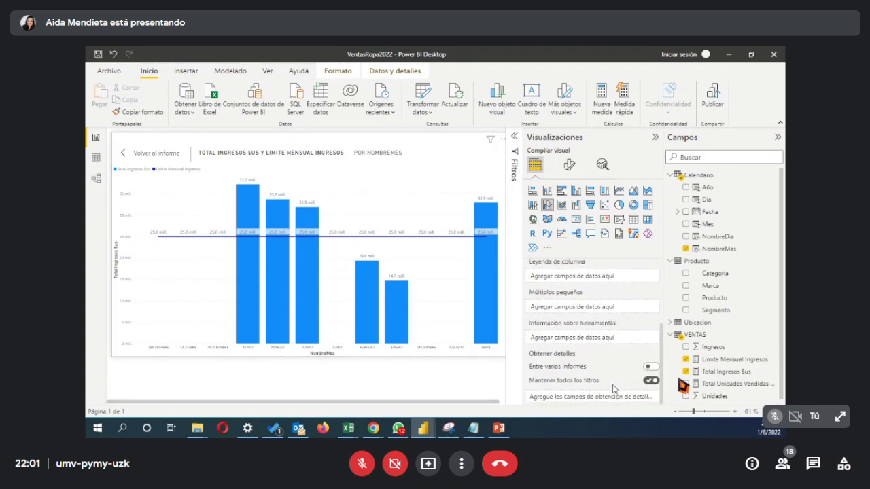
{"action": "scroll", "coordinate": [613, 387], "scroll_direction": "up", "scroll_amount": 4}
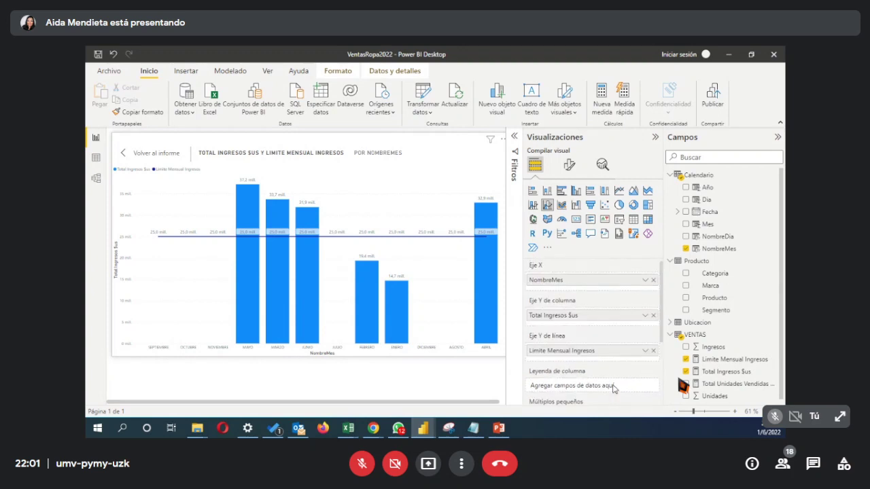
{"action": "left_click", "coordinate": [533, 204]}
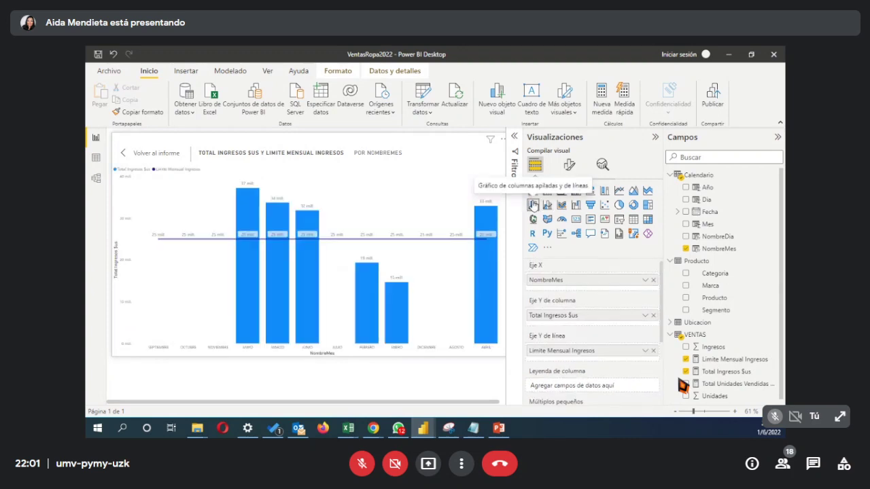
Step: Try the area, stacked area, ribbon, and both column and line types on the monthly chart
{"action": "left_click", "coordinate": [633, 192]}
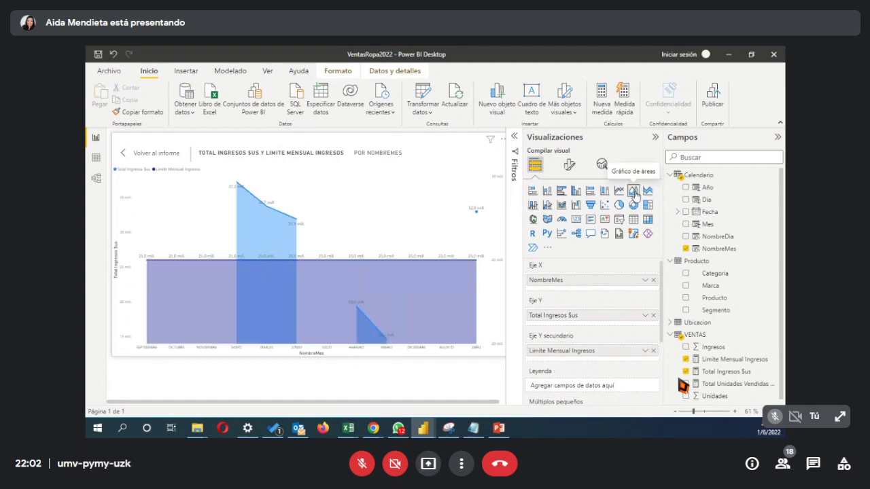
{"action": "left_click", "coordinate": [648, 191]}
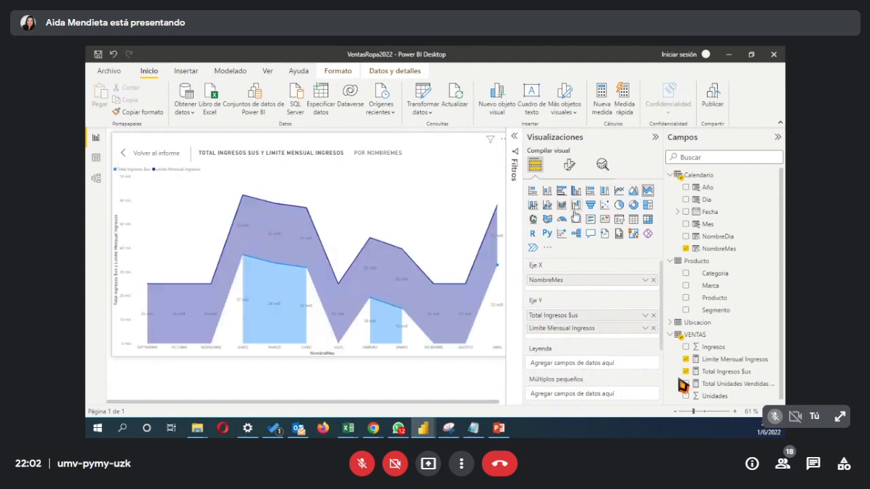
{"action": "left_click", "coordinate": [562, 206]}
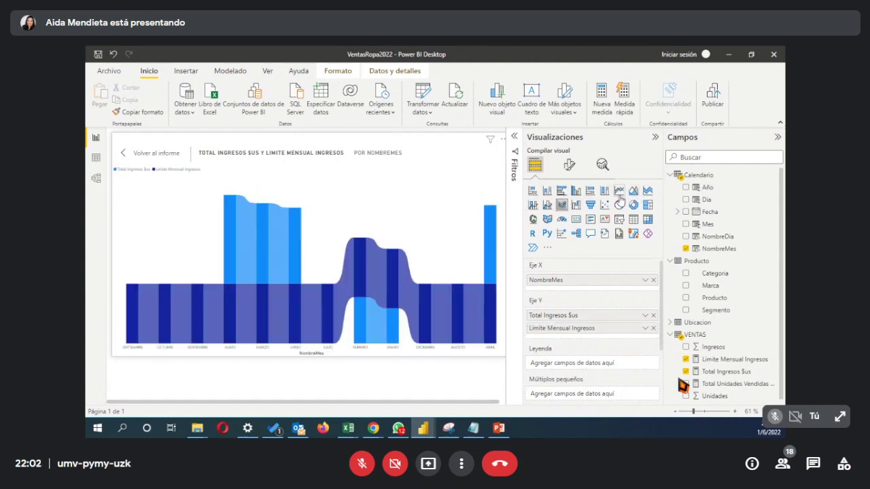
{"action": "left_click", "coordinate": [547, 205]}
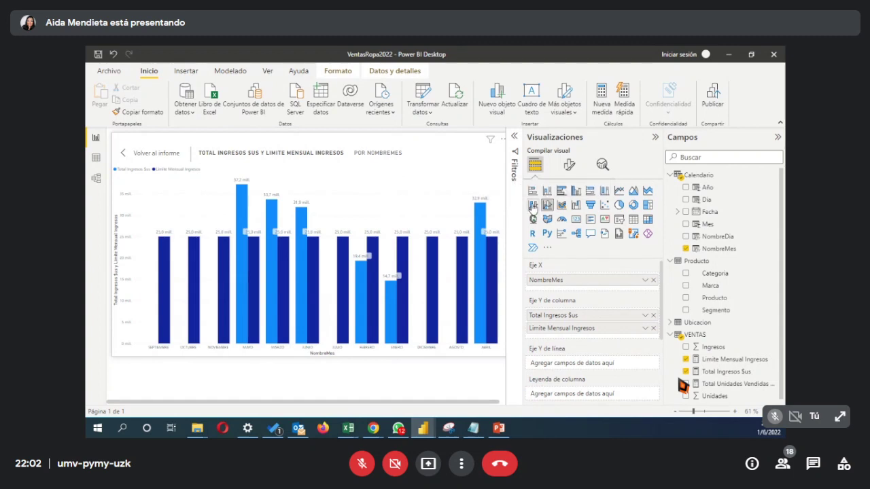
{"action": "left_click", "coordinate": [532, 206]}
Step: Try the stacked column, stacked bar, 100% stacked bar and clustered column types on the monthly chart
{"action": "left_click", "coordinate": [547, 191]}
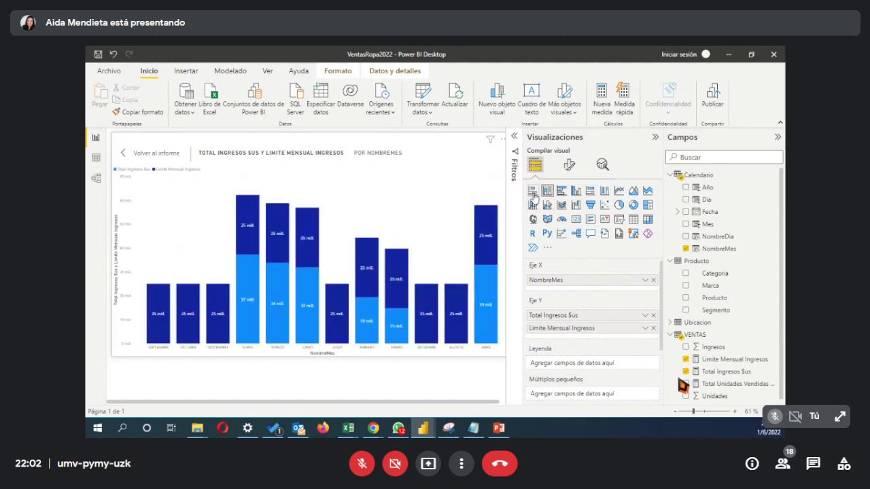
{"action": "left_click", "coordinate": [533, 193]}
{"action": "left_click", "coordinate": [590, 191]}
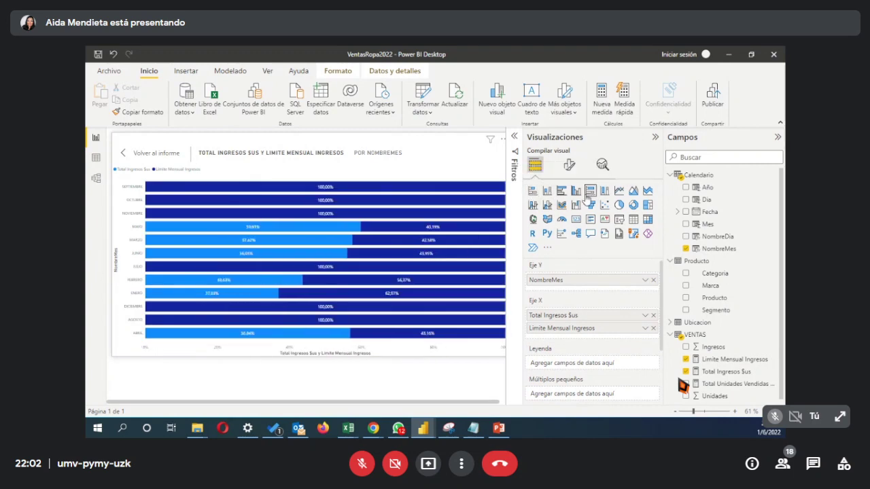
{"action": "left_click", "coordinate": [576, 192]}
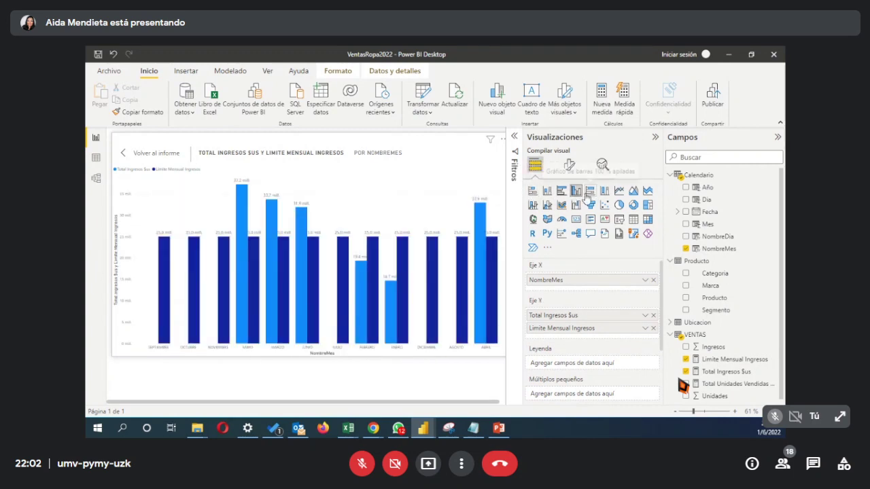
{"action": "left_click", "coordinate": [589, 194]}
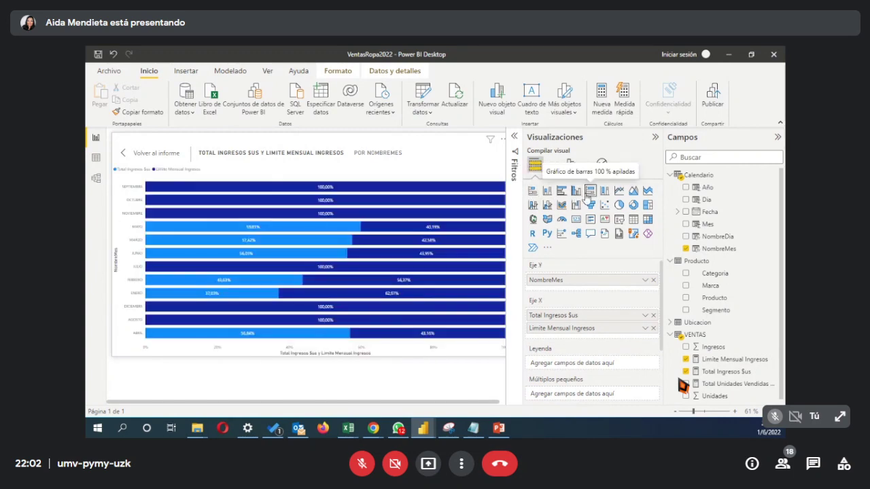
Step: Set the monthly chart to the stacked column and line type and return to the report page
{"action": "left_click", "coordinate": [547, 205]}
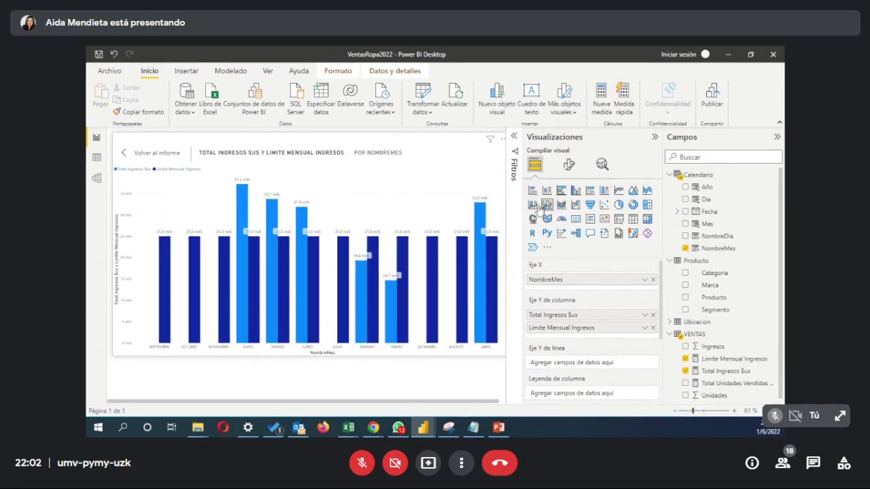
{"action": "left_click", "coordinate": [533, 206]}
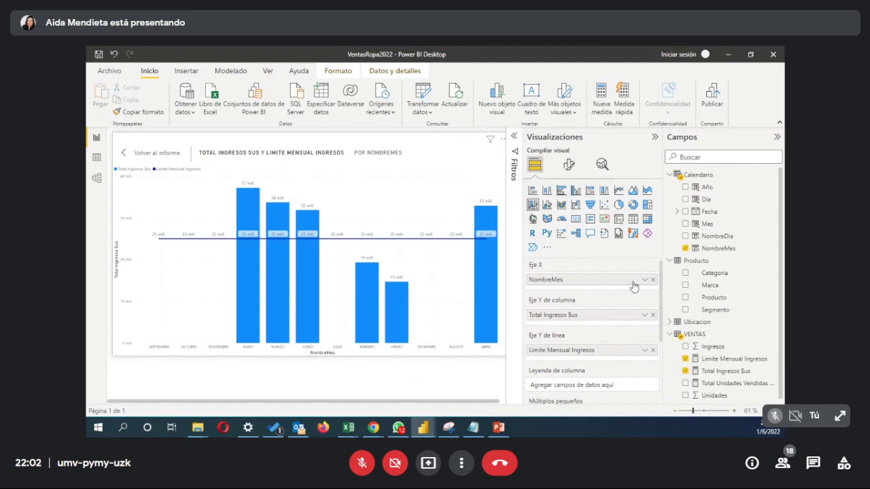
{"action": "left_click", "coordinate": [127, 154]}
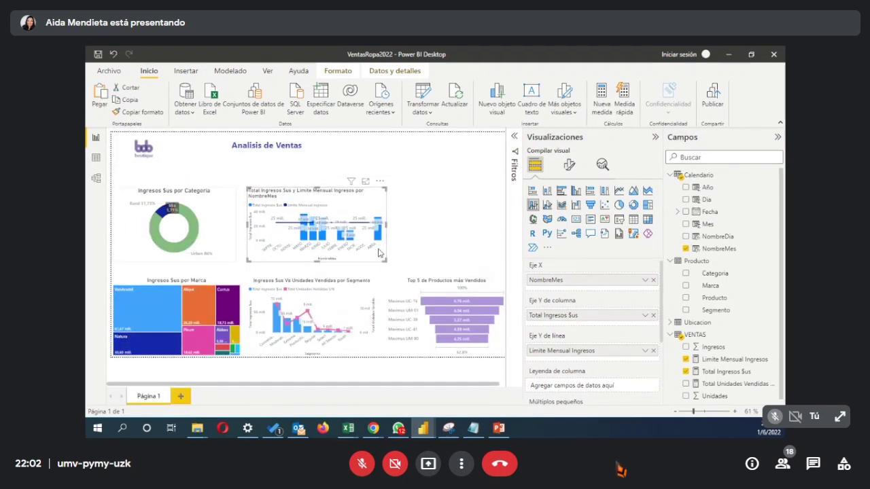
Step: Examine the monthly chart's filter options for NombreMes and Limite Mensual Ingresos
{"action": "left_click", "coordinate": [514, 167]}
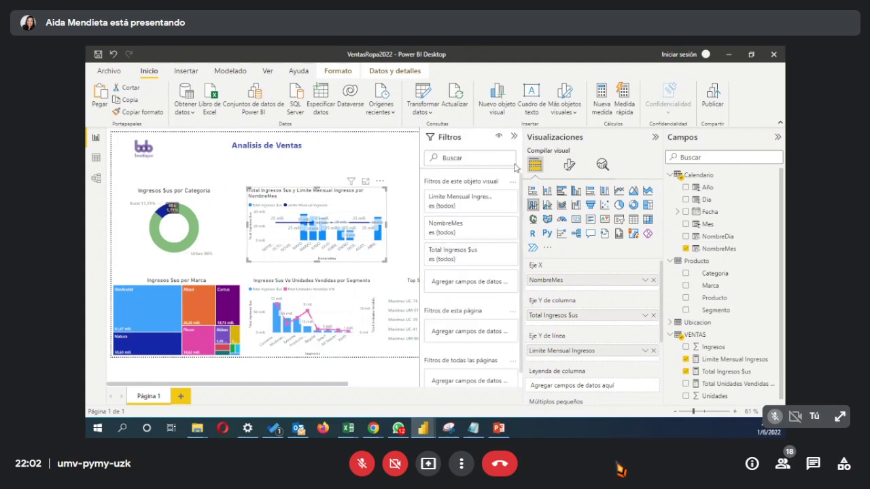
{"action": "left_click", "coordinate": [496, 225]}
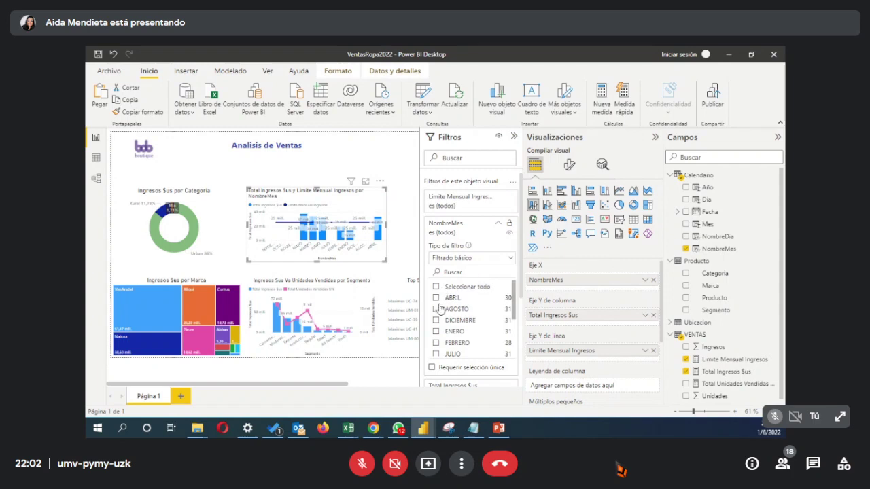
{"action": "scroll", "coordinate": [442, 319], "scroll_direction": "down", "scroll_amount": 3}
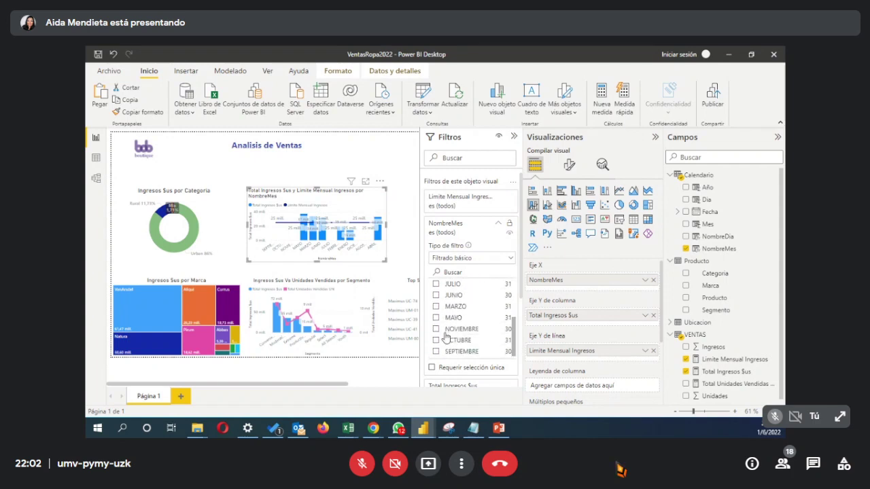
{"action": "scroll", "coordinate": [445, 333], "scroll_direction": "down", "scroll_amount": 2}
{"action": "scroll", "coordinate": [447, 312], "scroll_direction": "up", "scroll_amount": 5}
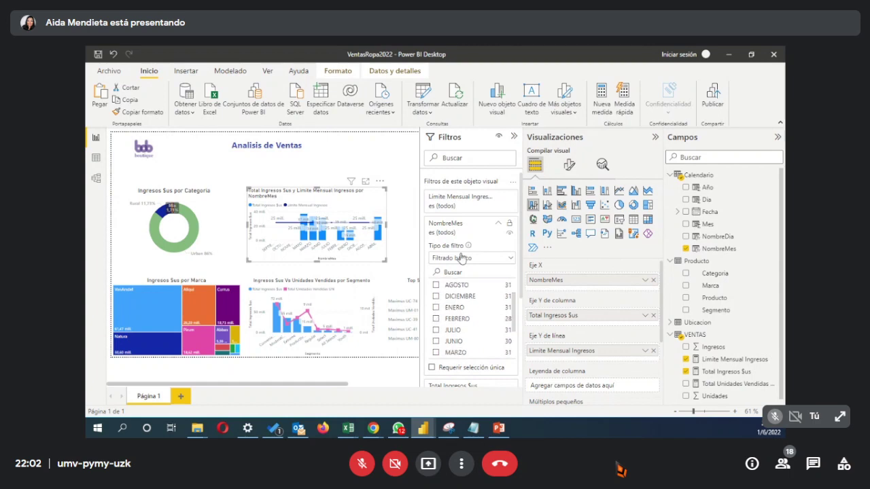
{"action": "left_click", "coordinate": [498, 198]}
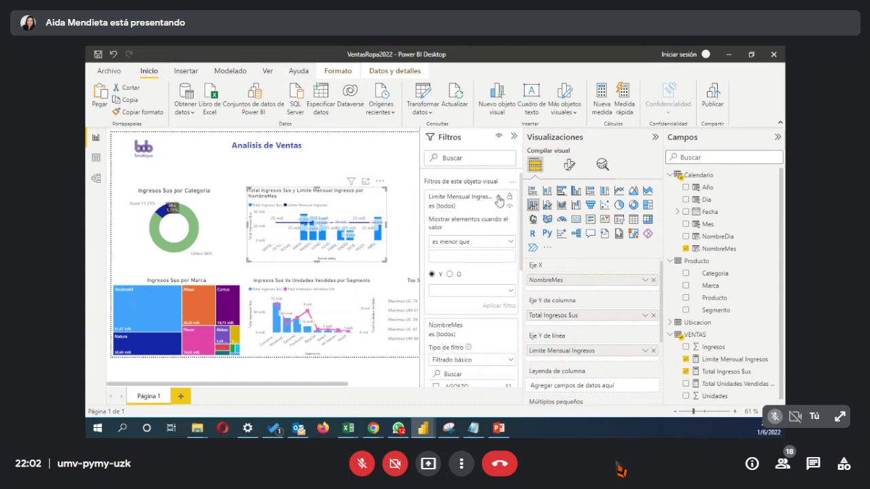
Step: Enlarge the monthly chart in focus mode and remove Limite Mensual Ingresos from its line Y-axis
{"action": "left_click", "coordinate": [387, 168]}
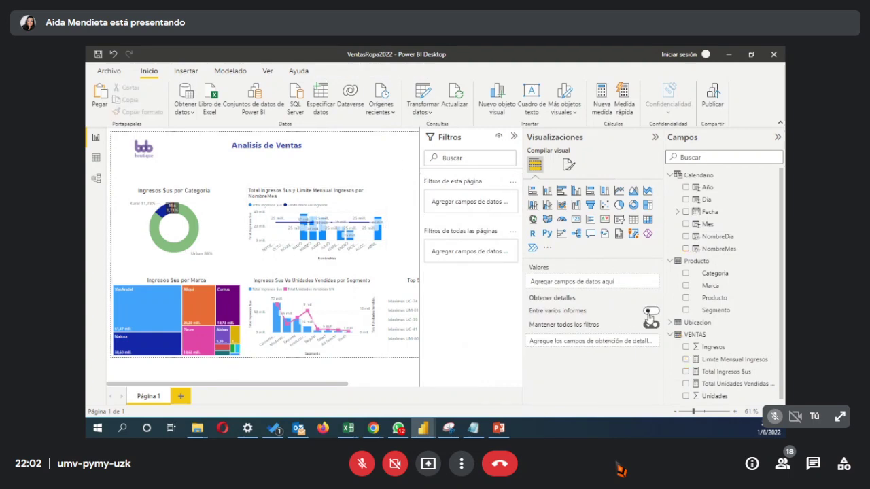
{"action": "left_click", "coordinate": [382, 194]}
{"action": "left_click", "coordinate": [365, 181]}
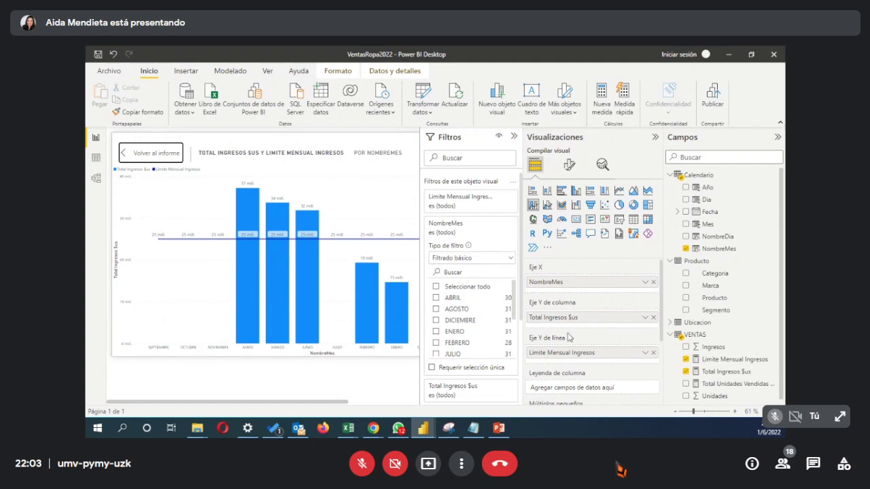
{"action": "left_click", "coordinate": [653, 354]}
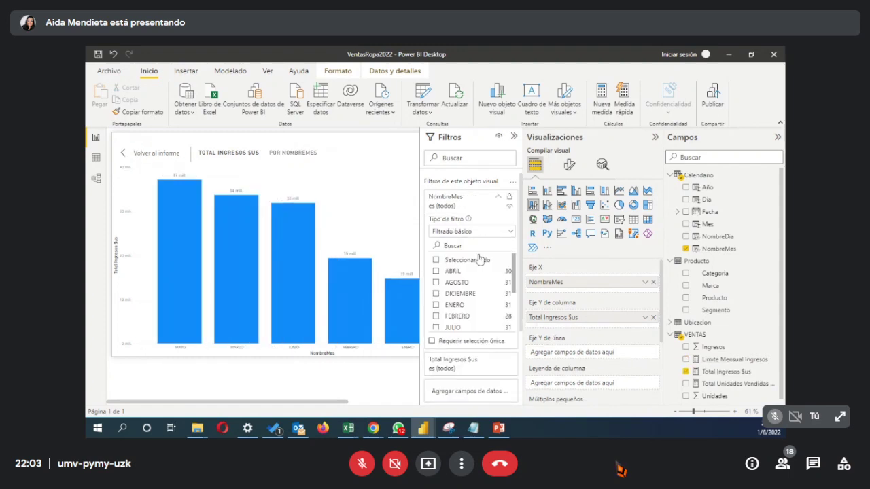
Step: Widen the filter area and examine the filter types offered for NombreMes on the monthly chart
{"action": "left_click_drag", "start_coordinate": [425, 234], "coordinate": [367, 235]}
{"action": "left_click", "coordinate": [410, 232]}
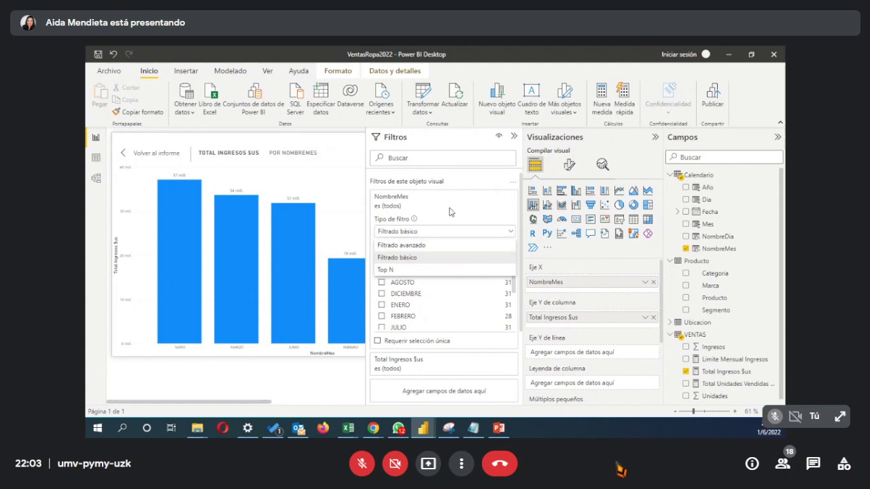
{"action": "left_click", "coordinate": [396, 256]}
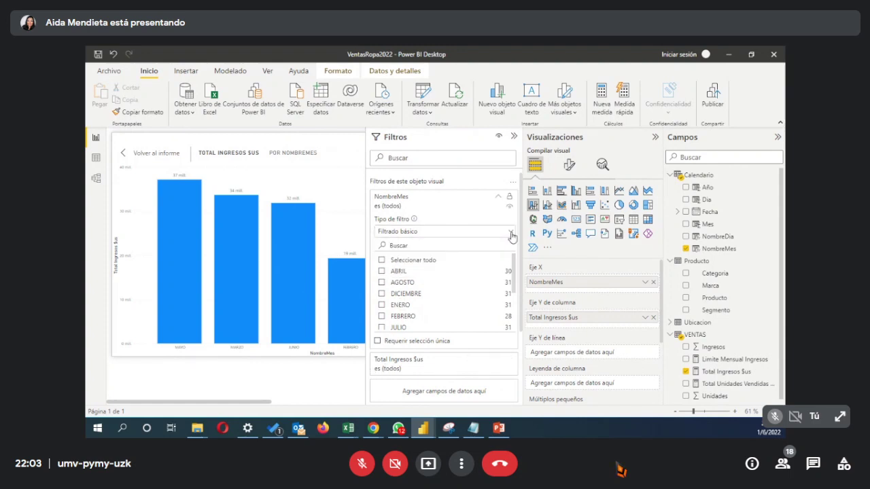
{"action": "left_click", "coordinate": [478, 201]}
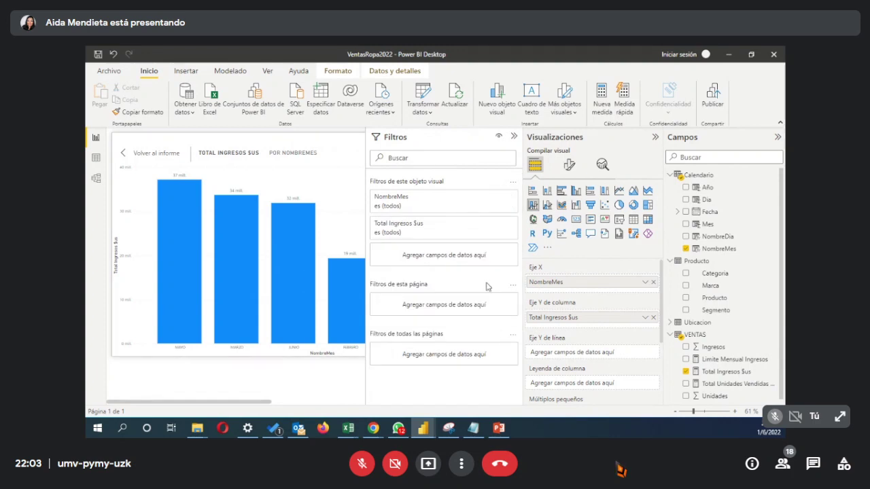
{"action": "left_click", "coordinate": [499, 197]}
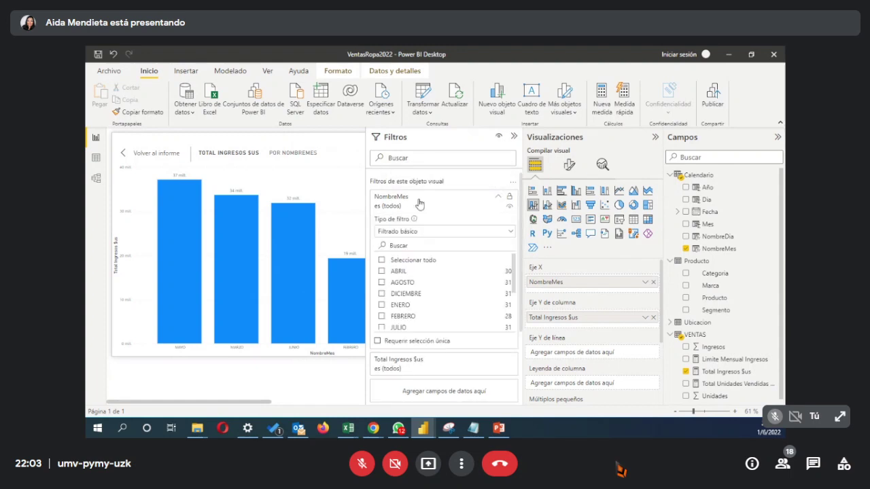
Step: Try advanced filtering on NombreMes, check its condition options, and switch it back to basic filtering
{"action": "left_click", "coordinate": [417, 233]}
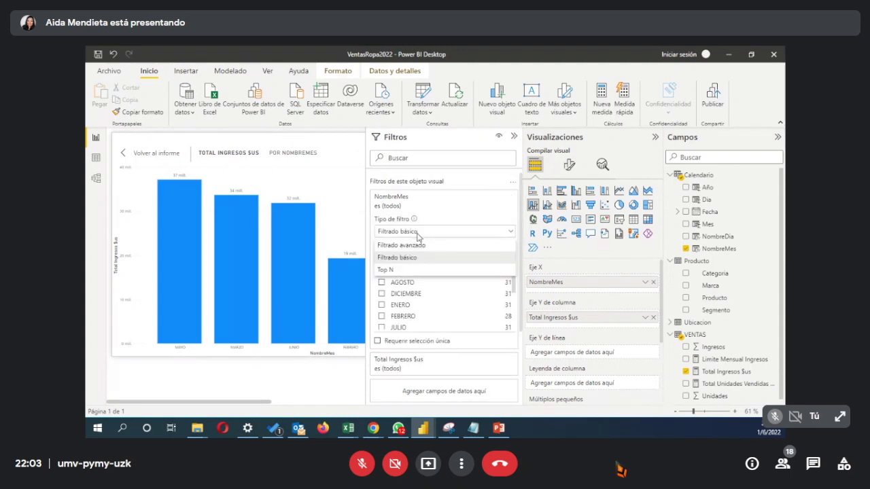
{"action": "left_click", "coordinate": [419, 246]}
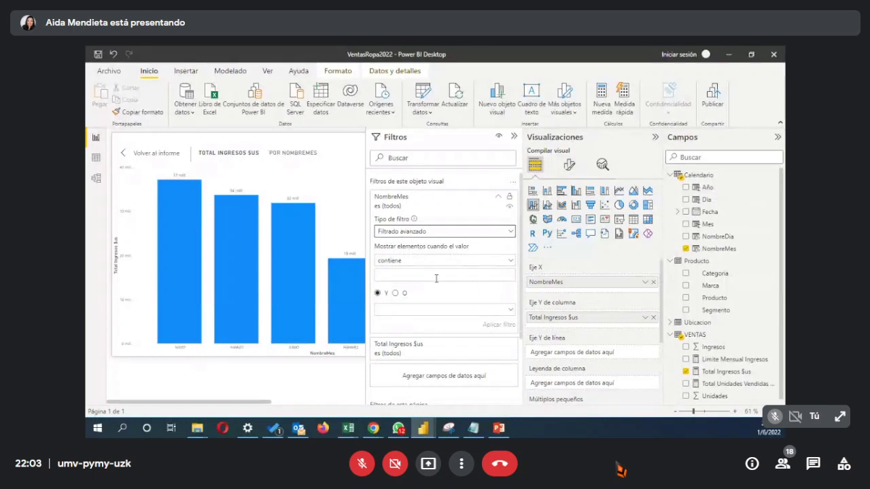
{"action": "left_click", "coordinate": [416, 261]}
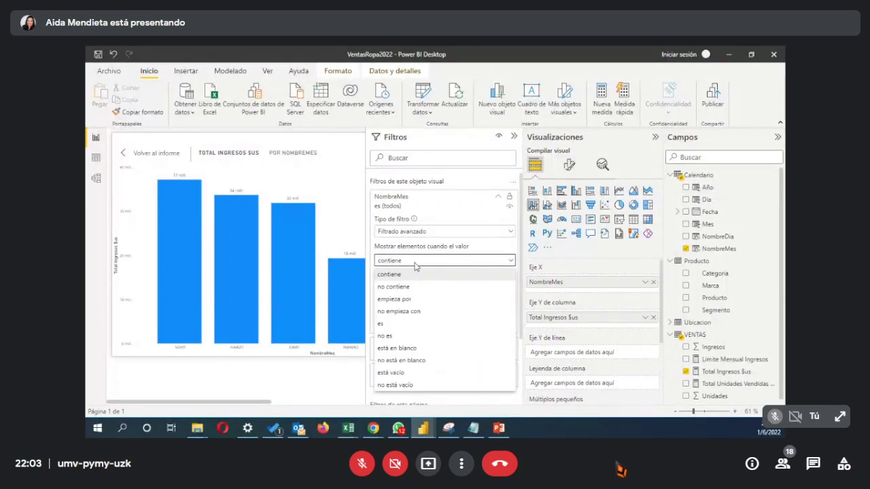
{"action": "left_click", "coordinate": [424, 229]}
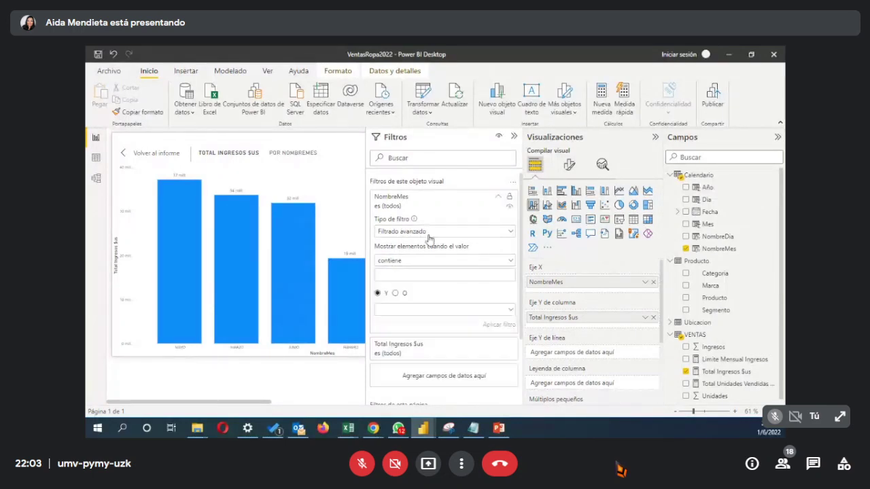
{"action": "left_click", "coordinate": [429, 234]}
{"action": "left_click", "coordinate": [409, 259]}
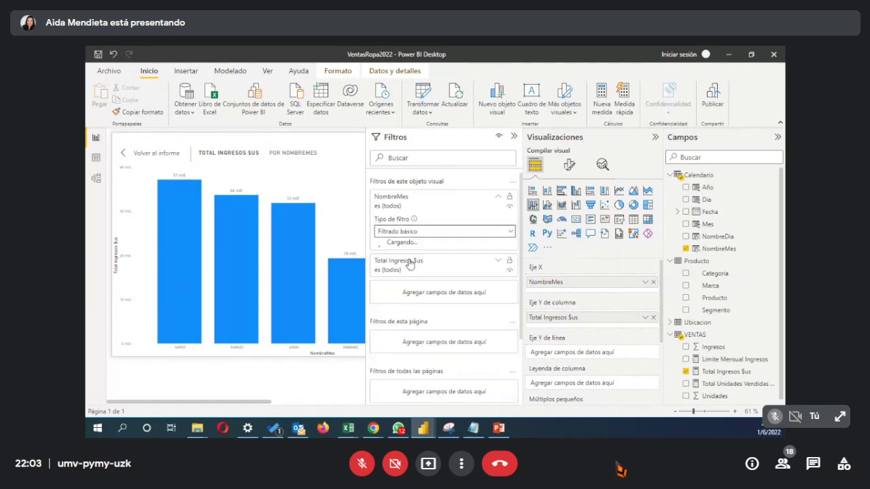
{"action": "left_click", "coordinate": [499, 197]}
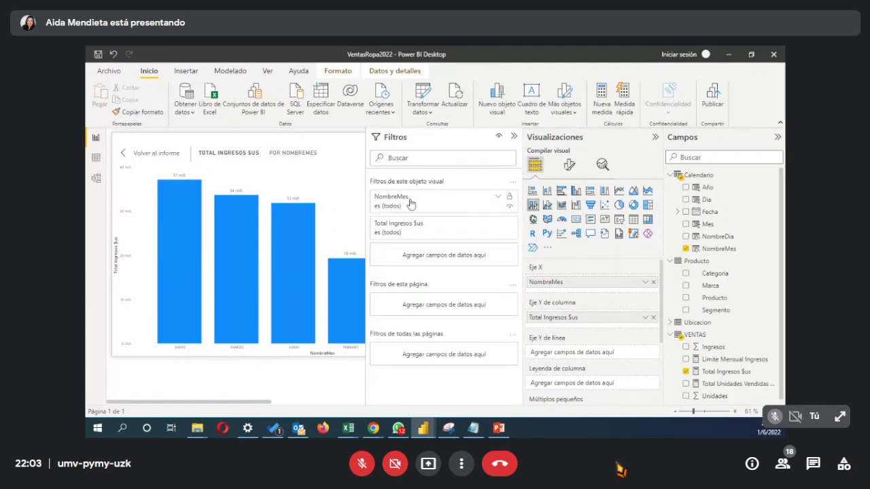
Step: Filter the monthly chart to Total Ingresos $us greater than 25000000 and add Limite Mensual Ingresos to the visual's filters
{"action": "left_click", "coordinate": [416, 231]}
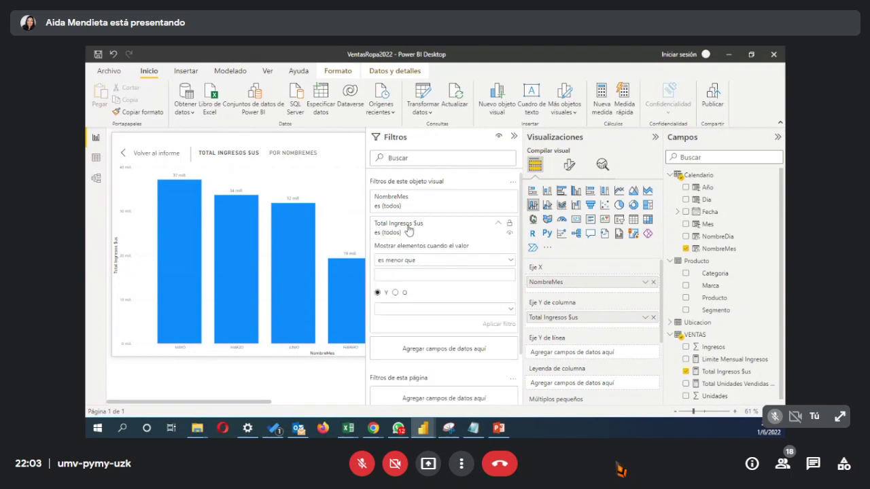
{"action": "left_click", "coordinate": [429, 261]}
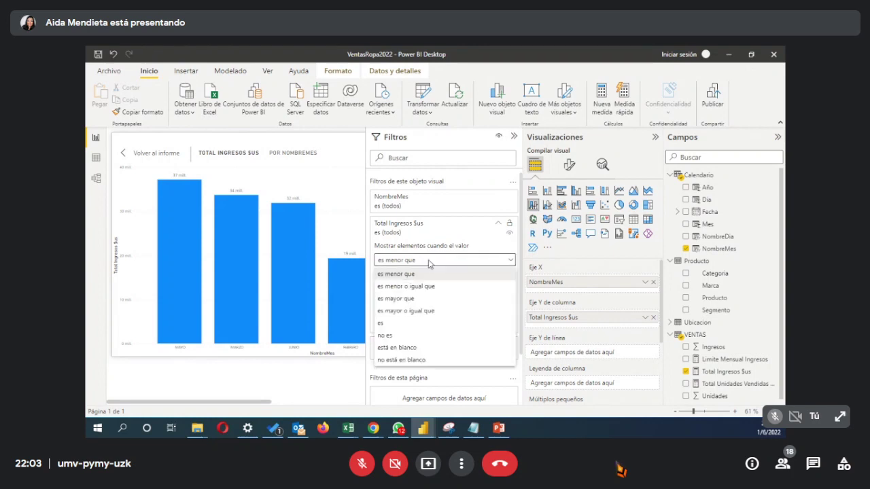
{"action": "left_click", "coordinate": [416, 305]}
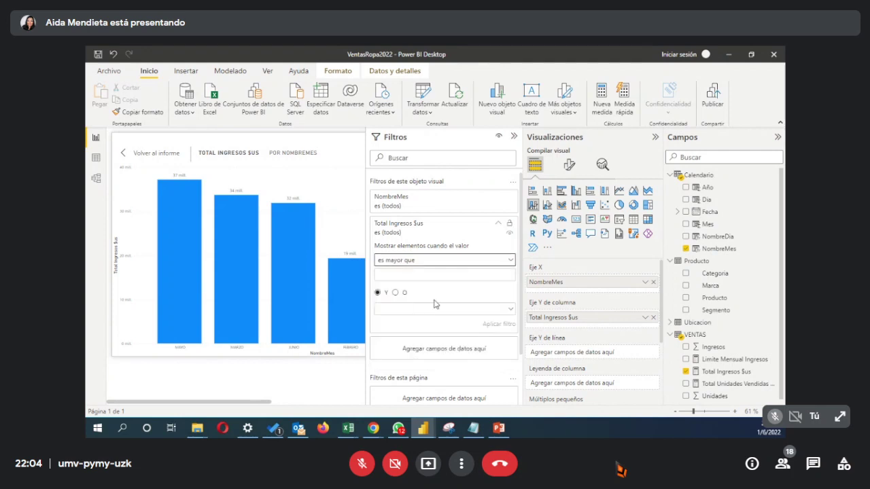
{"action": "left_click_drag", "start_coordinate": [718, 362], "coordinate": [420, 278]}
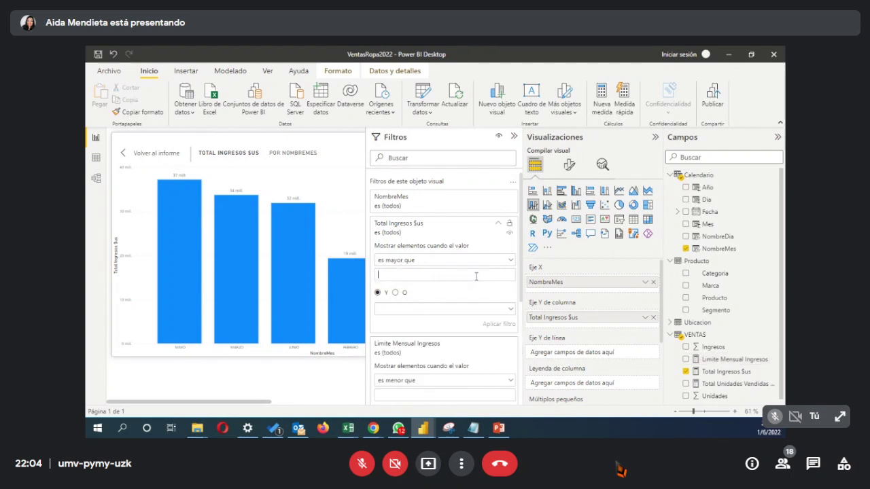
{"action": "type", "text": "25000000"}
{"action": "left_click", "coordinate": [490, 324]}
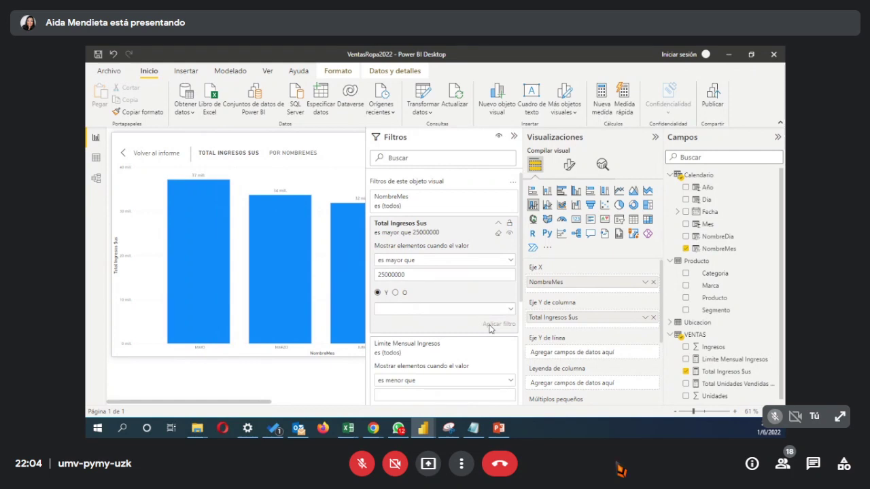
Step: Collapse the filters and return from the enlarged monthly chart to the report page
{"action": "double_click", "coordinate": [429, 274]}
{"action": "left_click", "coordinate": [245, 407]}
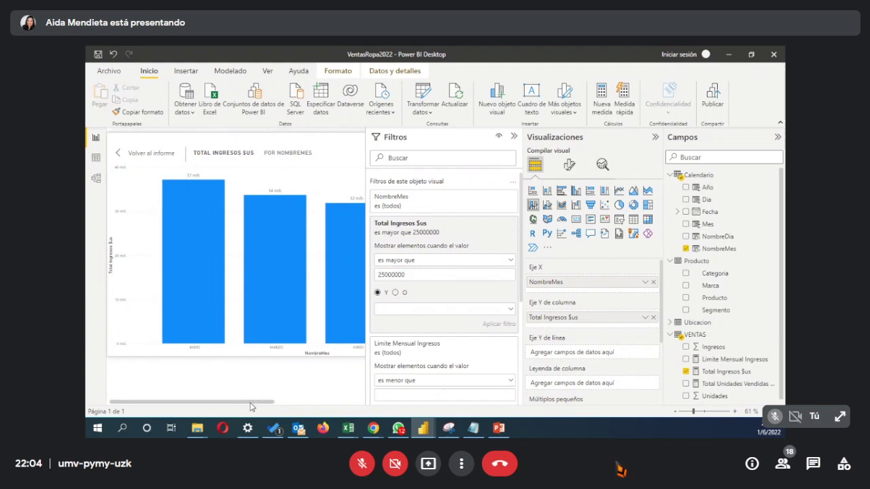
{"action": "left_click", "coordinate": [513, 136]}
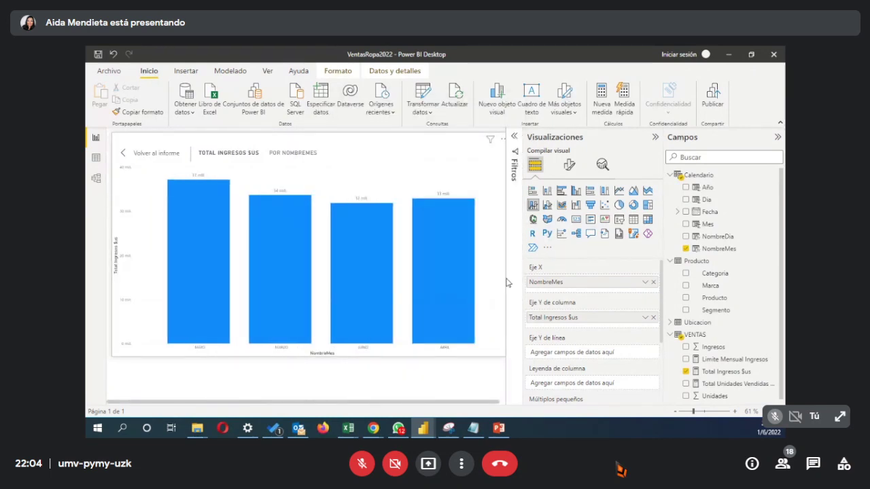
{"action": "left_click", "coordinate": [155, 153]}
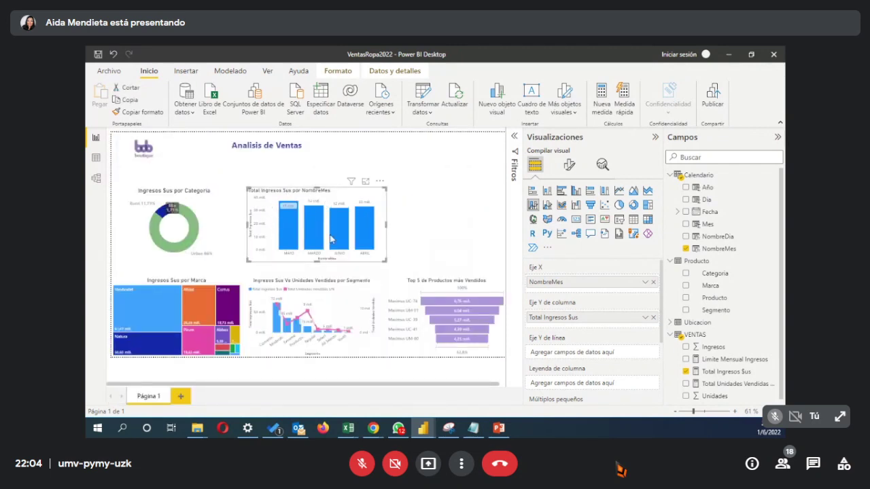
Step: Examine the monthly chart's visual-level filters for Total Ingresos $us and Limite Mensual Ingresos, and the page-level filter area
{"action": "left_click", "coordinate": [514, 156]}
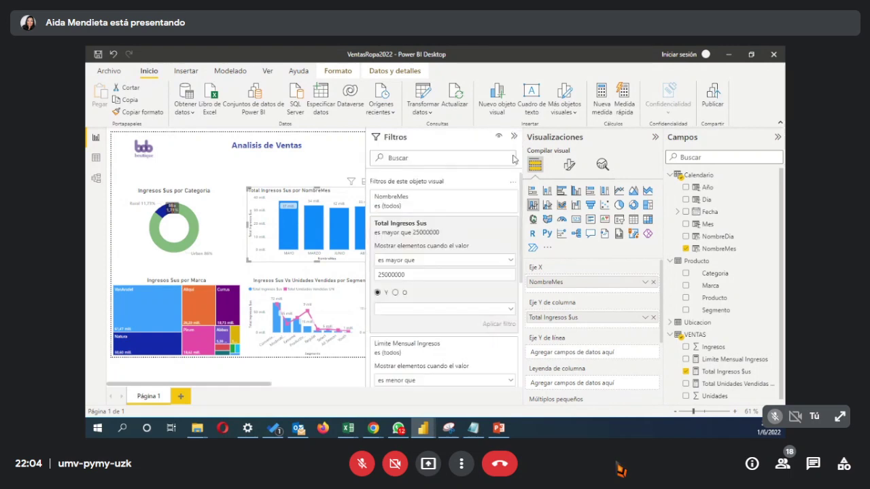
{"action": "scroll", "coordinate": [452, 359], "scroll_direction": "down", "scroll_amount": 2}
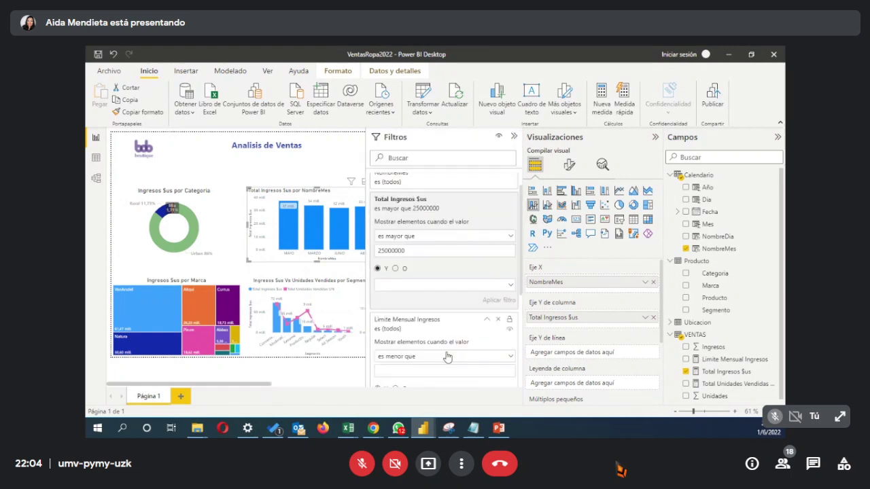
{"action": "scroll", "coordinate": [448, 357], "scroll_direction": "down", "scroll_amount": 2}
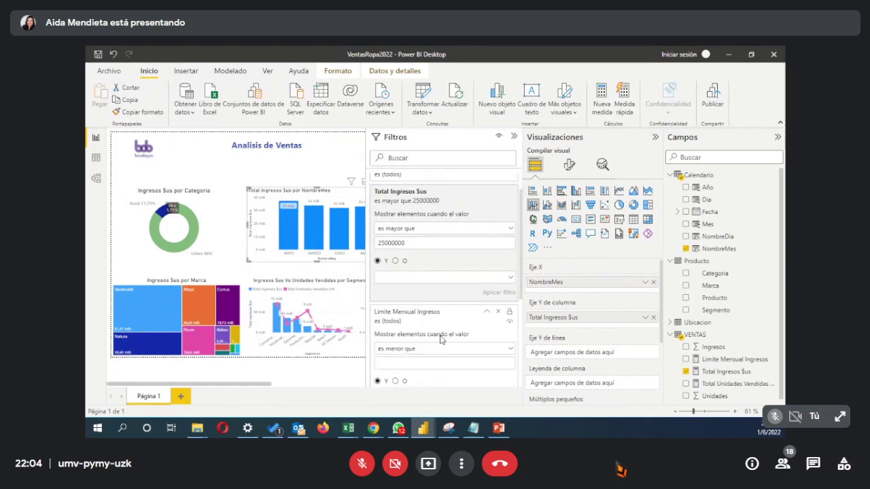
{"action": "scroll", "coordinate": [443, 340], "scroll_direction": "down", "scroll_amount": 5}
{"action": "scroll", "coordinate": [417, 272], "scroll_direction": "up", "scroll_amount": 7}
{"action": "scroll", "coordinate": [419, 279], "scroll_direction": "down", "scroll_amount": 7}
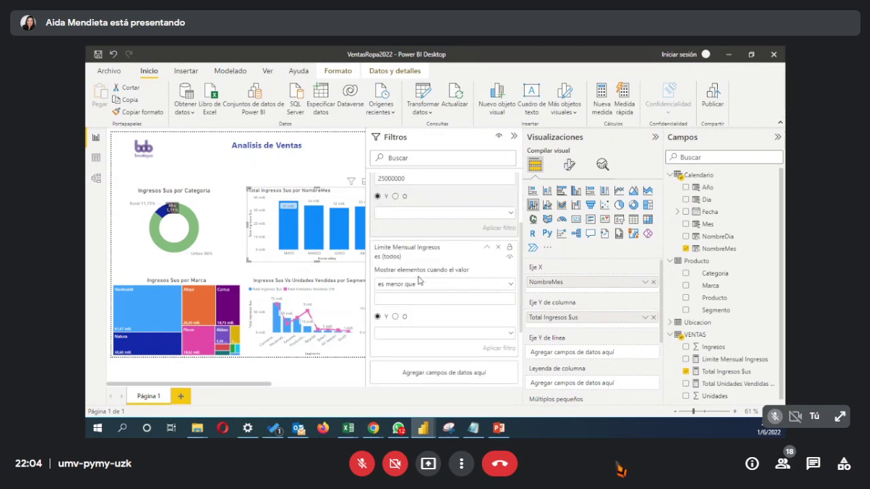
{"action": "scroll", "coordinate": [432, 328], "scroll_direction": "down", "scroll_amount": 5}
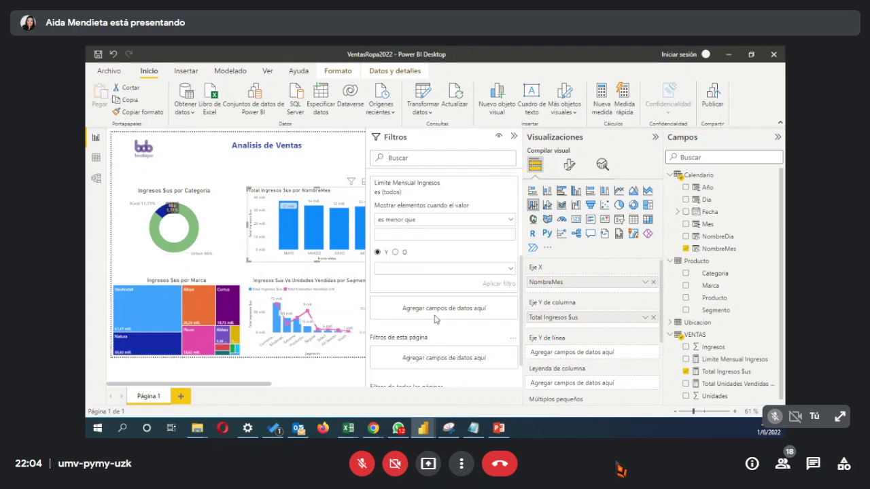
{"action": "scroll", "coordinate": [435, 319], "scroll_direction": "up", "scroll_amount": 12}
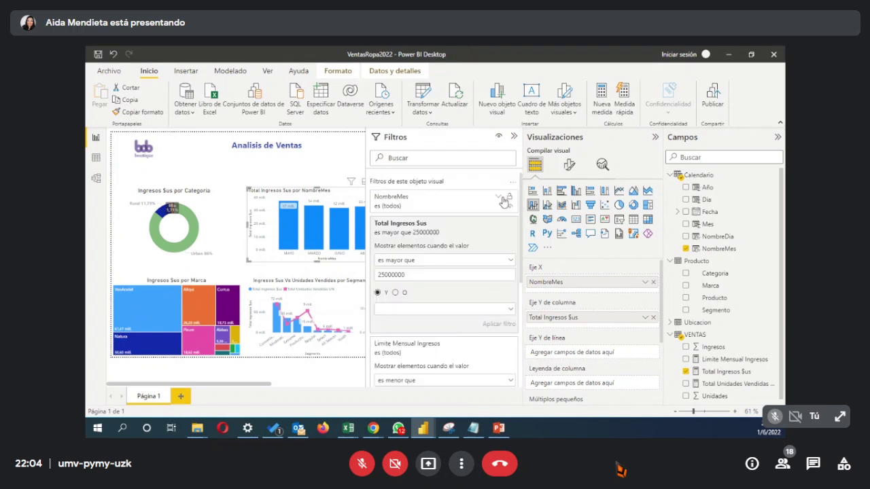
Step: Hide the filters again and select the monthly income chart on the report page
{"action": "left_click", "coordinate": [350, 161]}
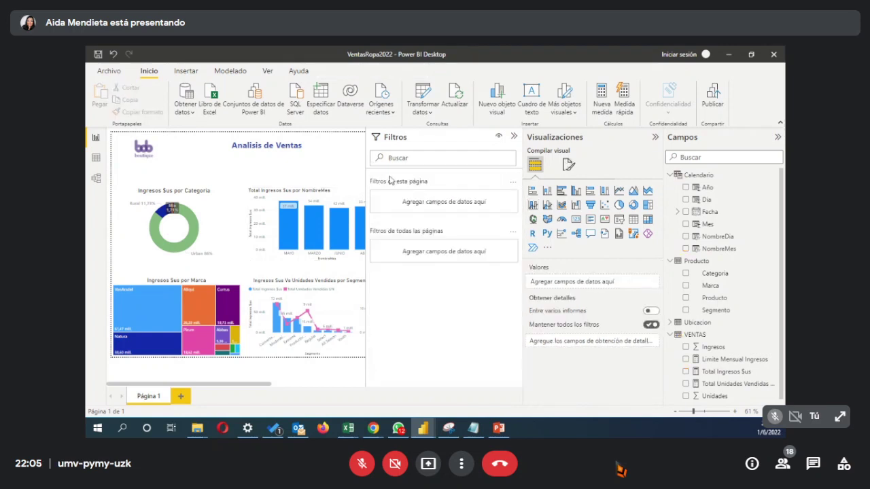
{"action": "left_click", "coordinate": [514, 136]}
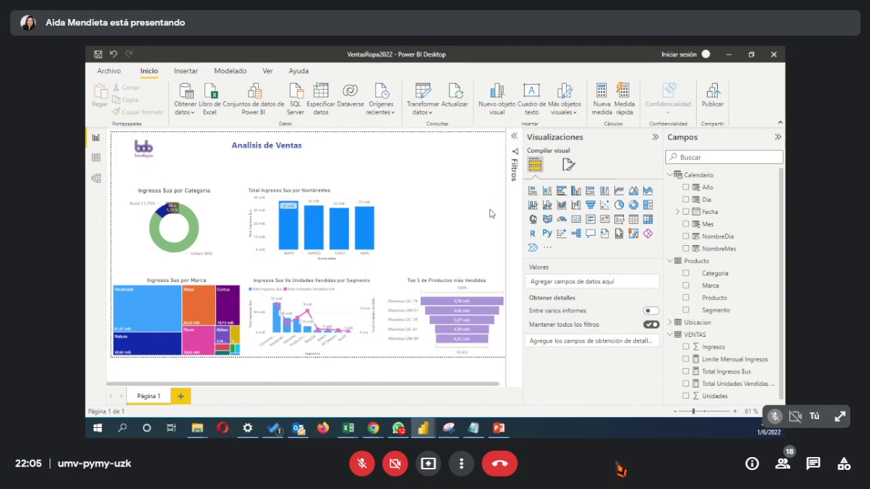
{"action": "left_click", "coordinate": [333, 195]}
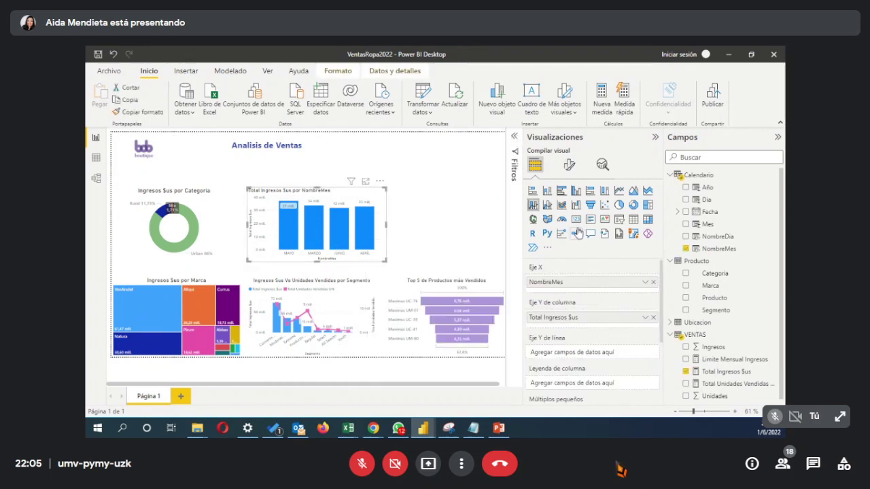